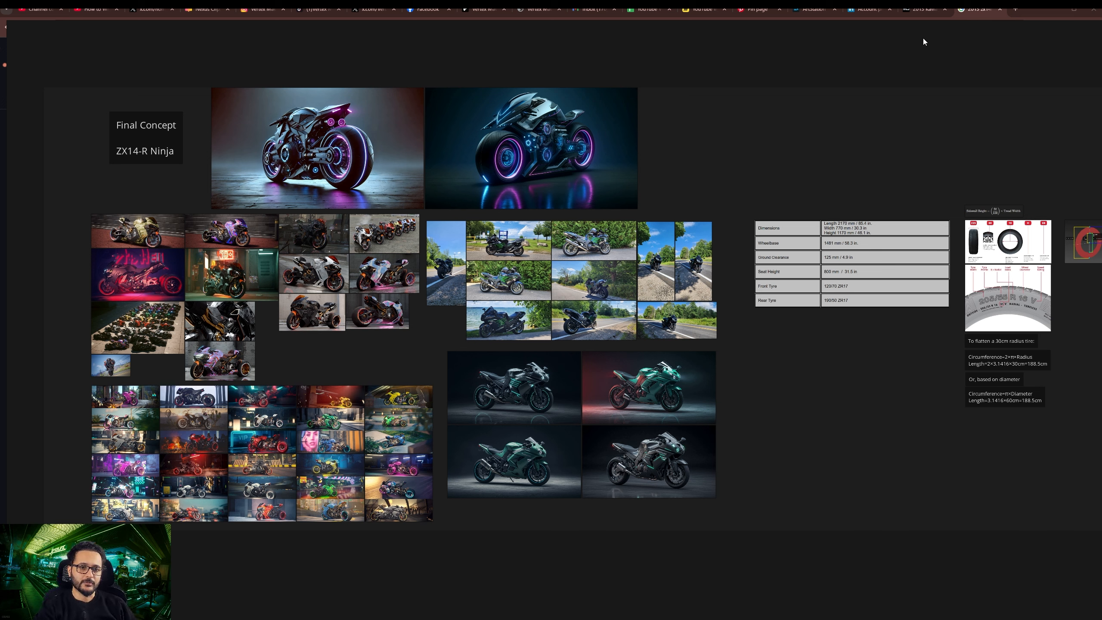
# Step: Browse the web results for "2013 zx14r blueprint" and open the Kawasaki ZX14R vector drawing page on The Blueprints
pyautogui.click(976, 11)
pyautogui.moveTo(812, 126); pyautogui.dragTo(1101, 167, button='right')
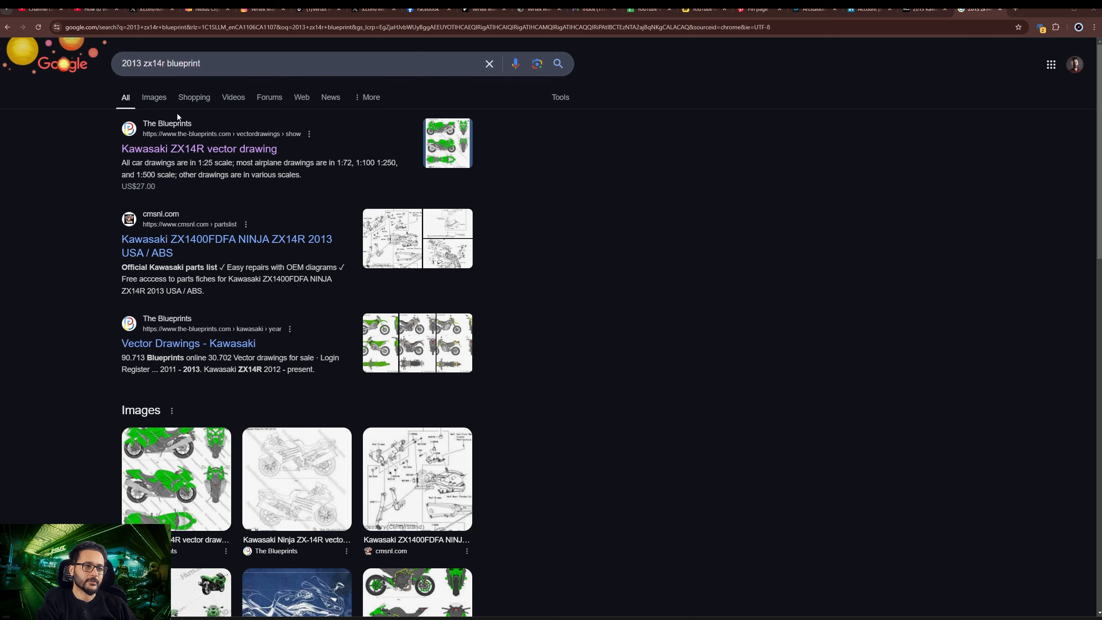
pyautogui.scroll(-4, 195, 282)
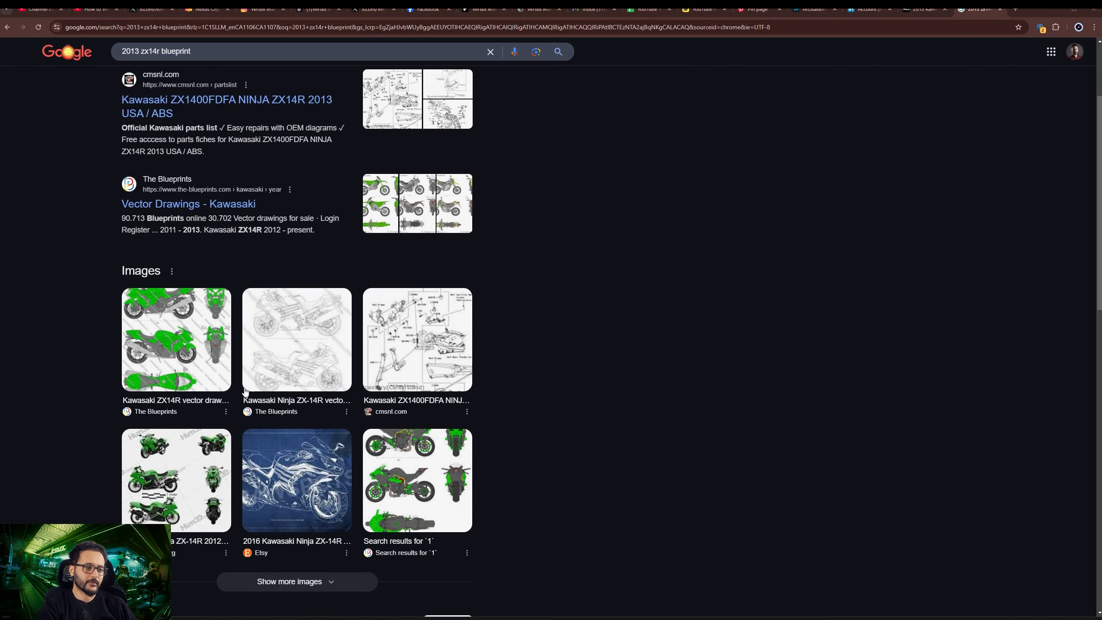
pyautogui.scroll(2, 177, 333)
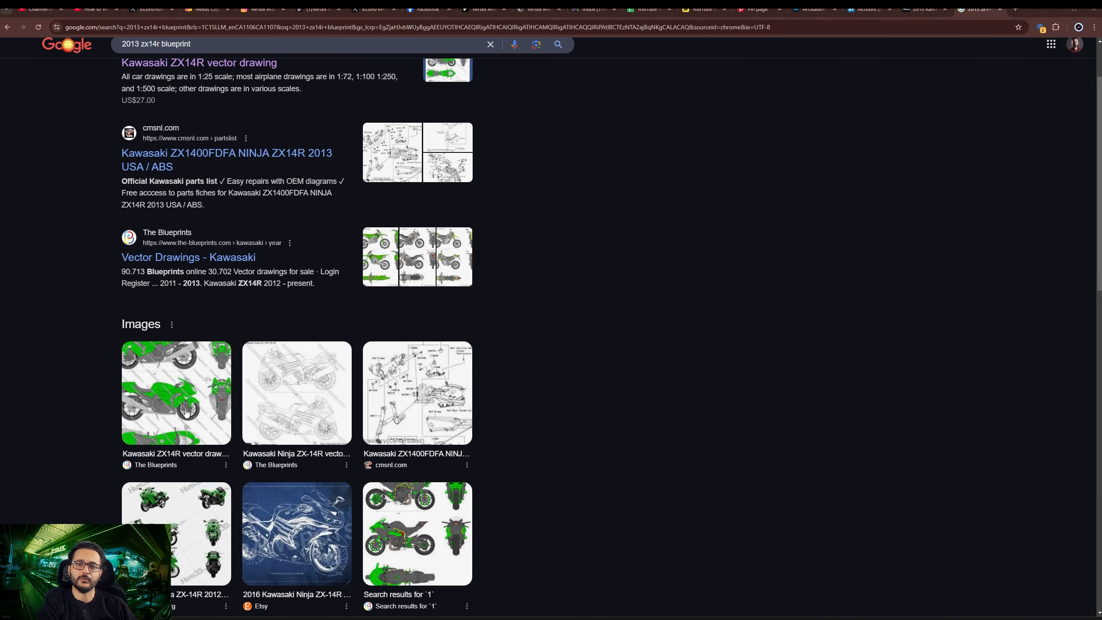
pyautogui.scroll(2, 187, 391)
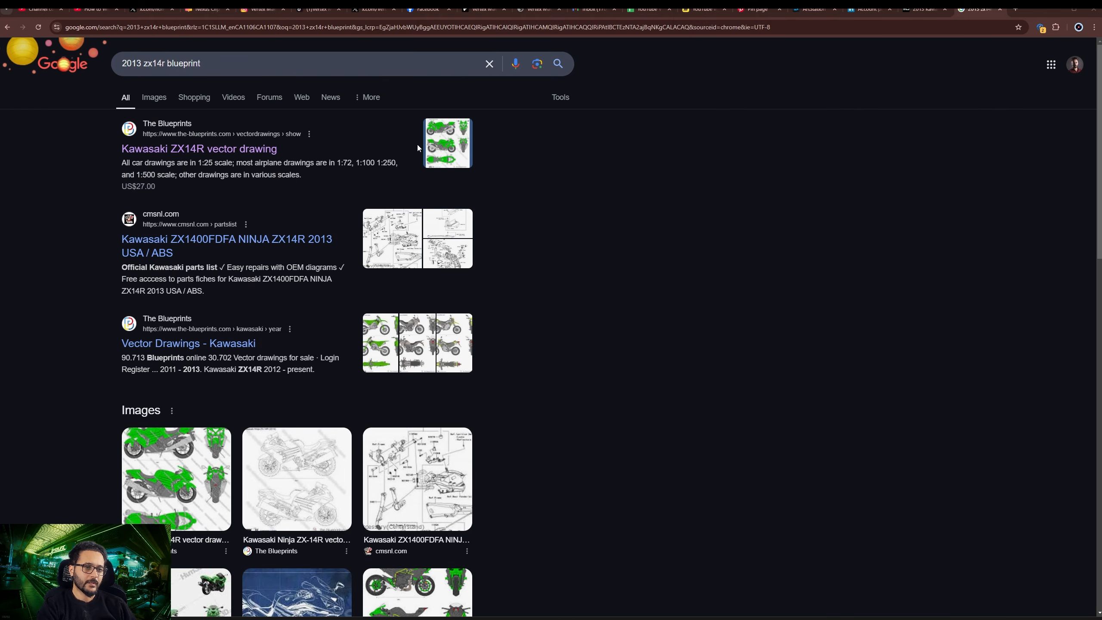
pyautogui.click(170, 150)
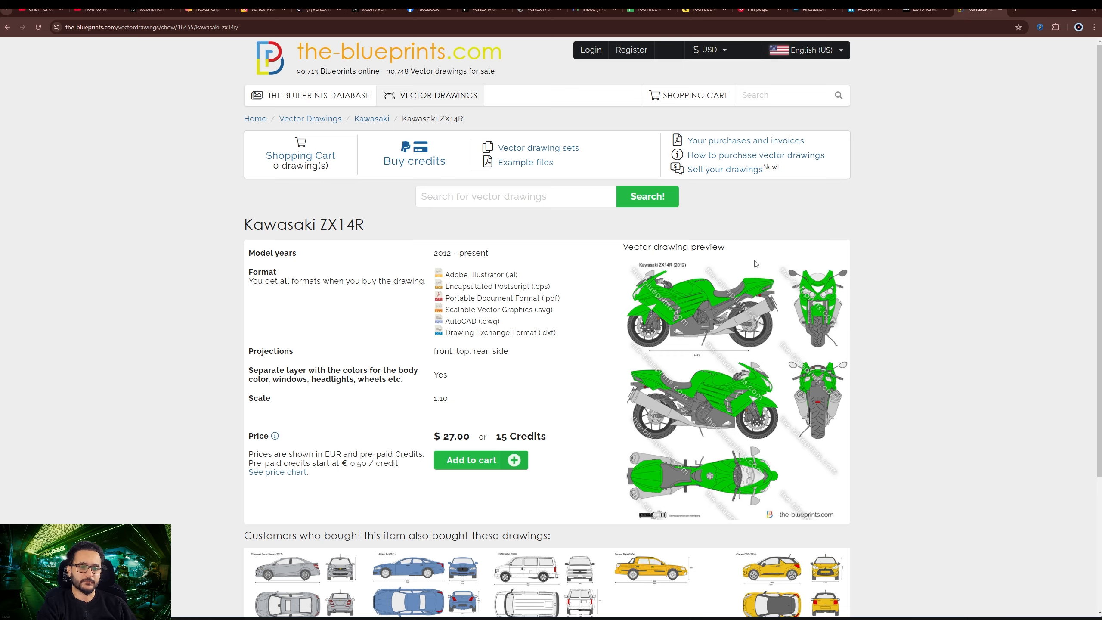
# Step: Return to the motorcycle reference board and examine the dimensions table, the sidewall height formula and the tyre size diagrams
pyautogui.click(1054, 10)
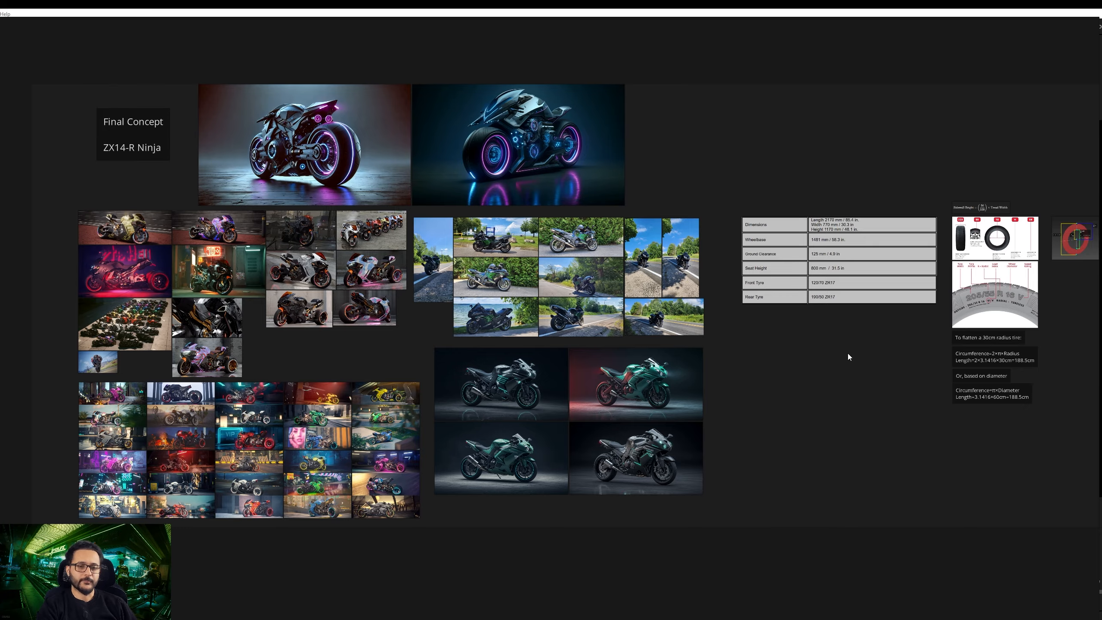
pyautogui.moveTo(848, 353); pyautogui.dragTo(780, 369, button='middle')
pyautogui.scroll(5, 881, 291)
pyautogui.moveTo(880, 291); pyautogui.dragTo(763, 310, button='middle')
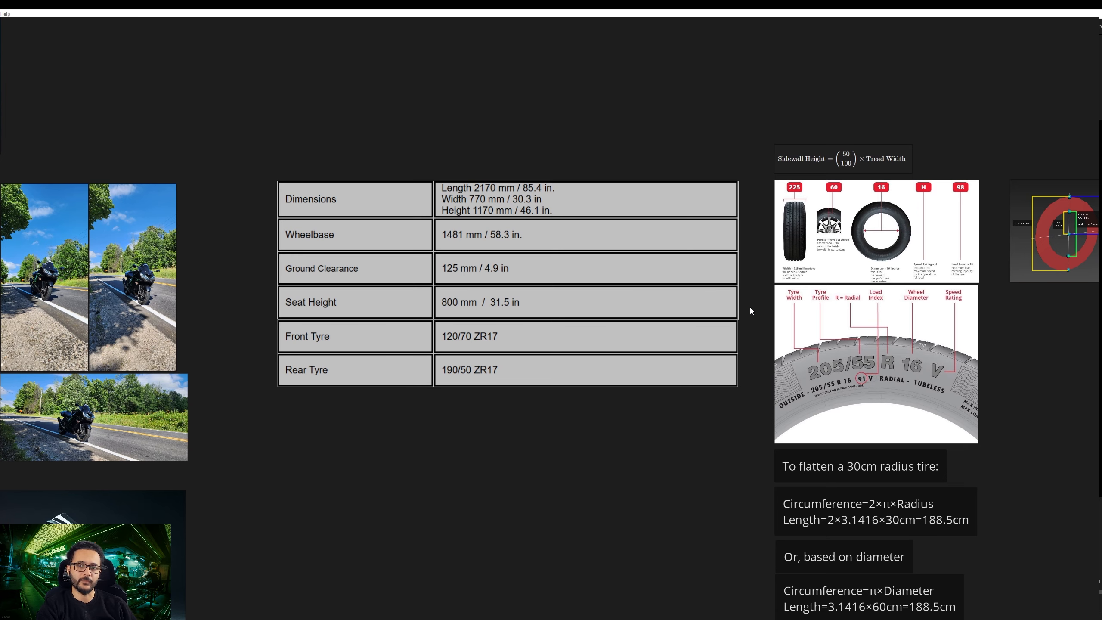
pyautogui.moveTo(761, 312); pyautogui.dragTo(589, 304, button='middle')
pyautogui.scroll(2, 703, 222)
pyautogui.scroll(2, 704, 225)
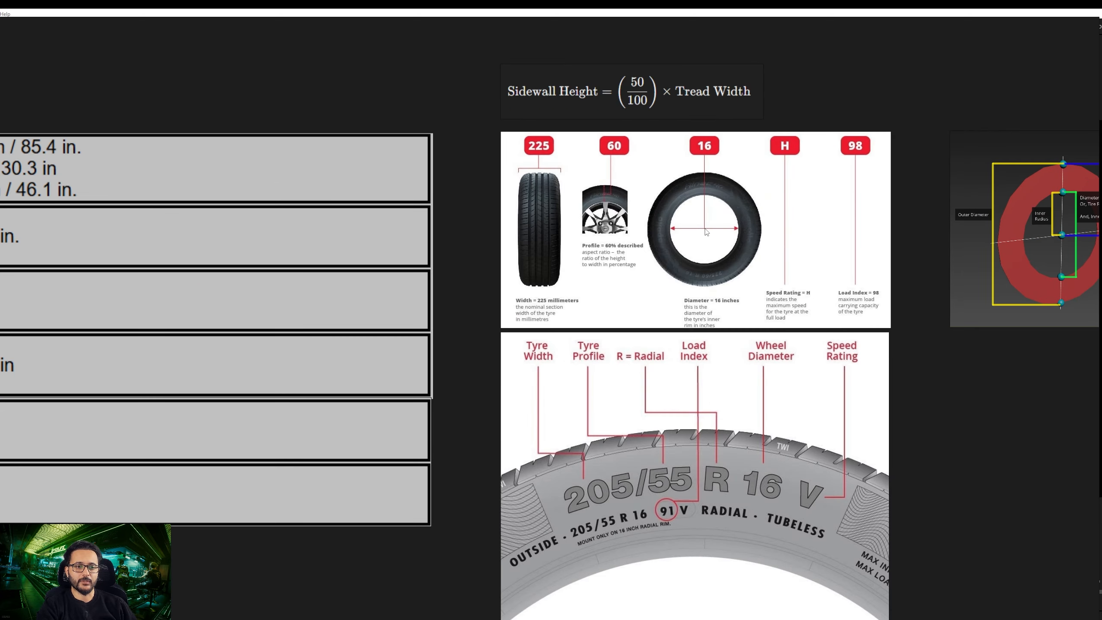
pyautogui.moveTo(700, 232); pyautogui.dragTo(679, 237, button='middle')
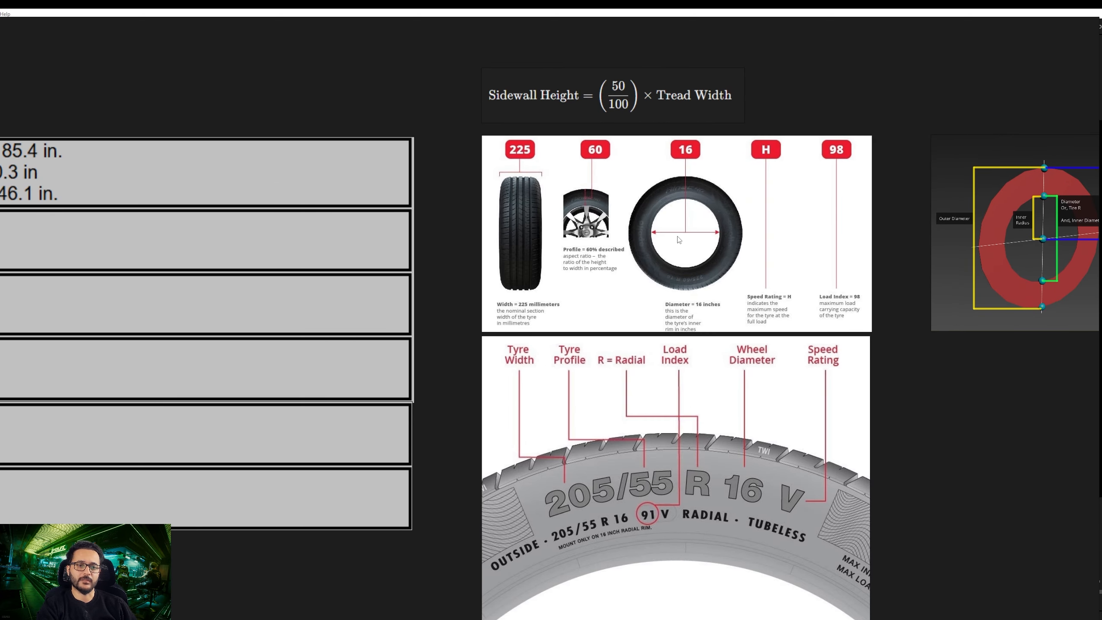
pyautogui.scroll(2, 703, 193)
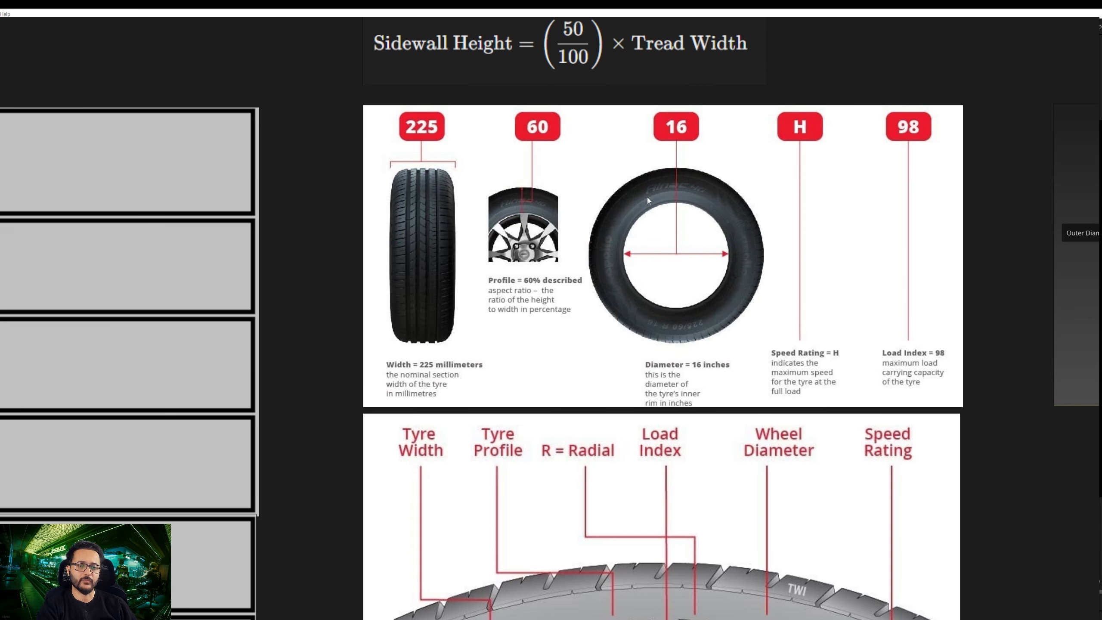
pyautogui.scroll(-2, 653, 200)
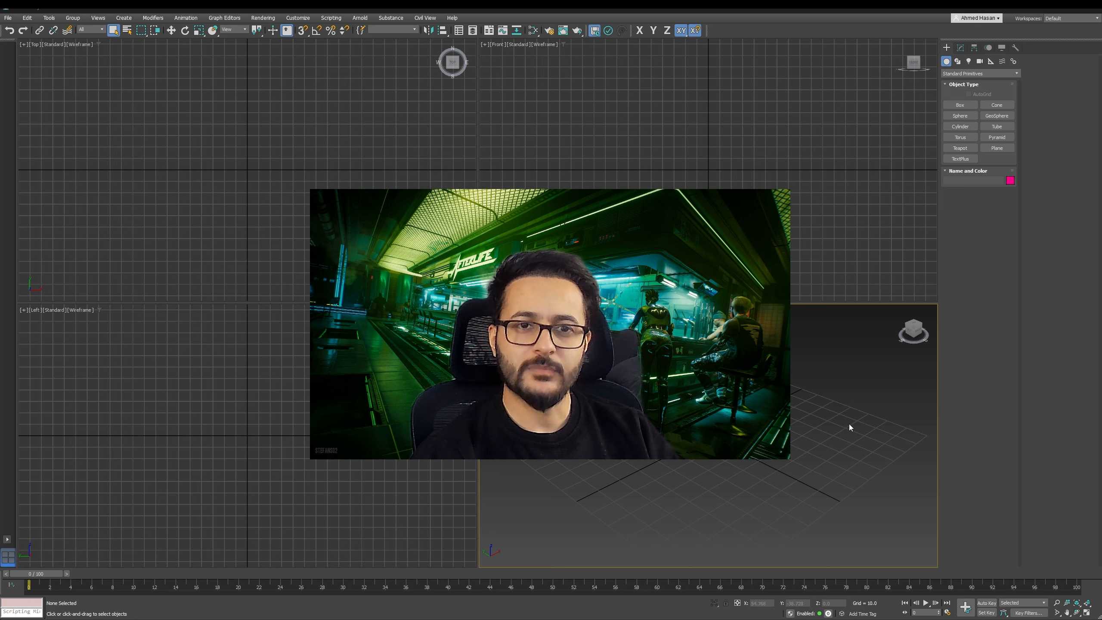
pyautogui.moveTo(842, 435); pyautogui.dragTo(844, 423, button='middle')
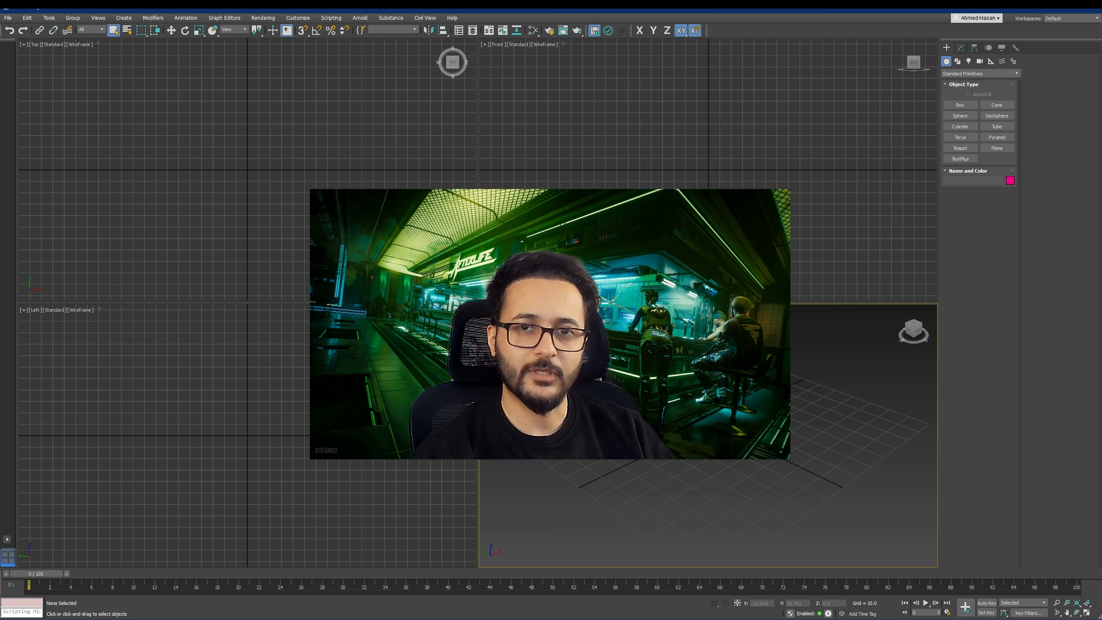
pyautogui.moveTo(686, 461); pyautogui.dragTo(695, 456, button='middle')
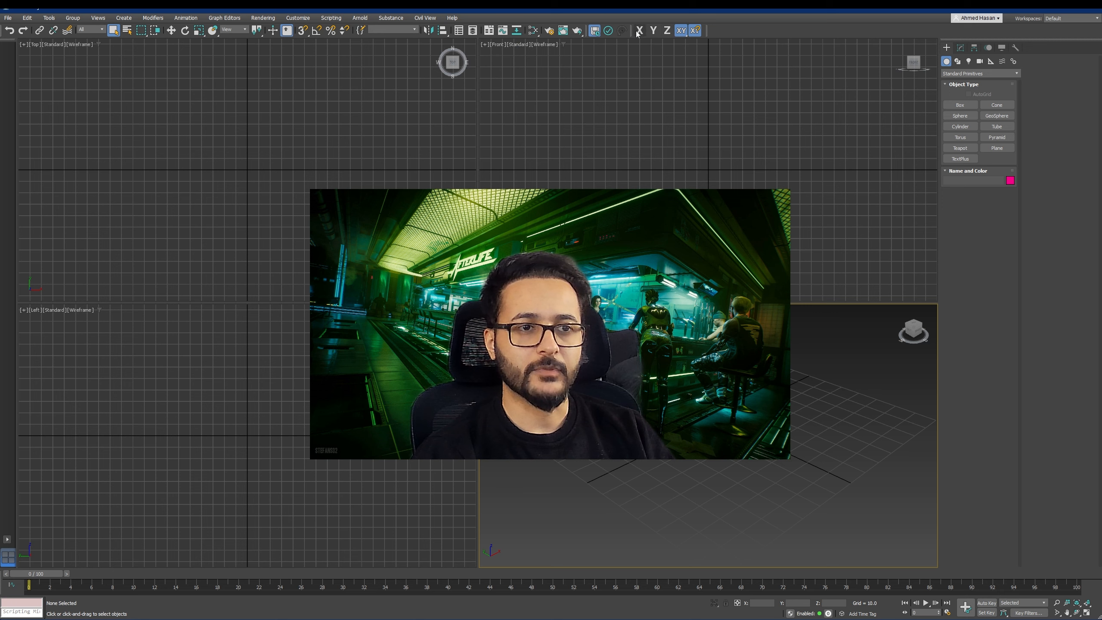
# Step: Hide the Axis Constraints toolbar and show it again
pyautogui.rightClick(721, 32)
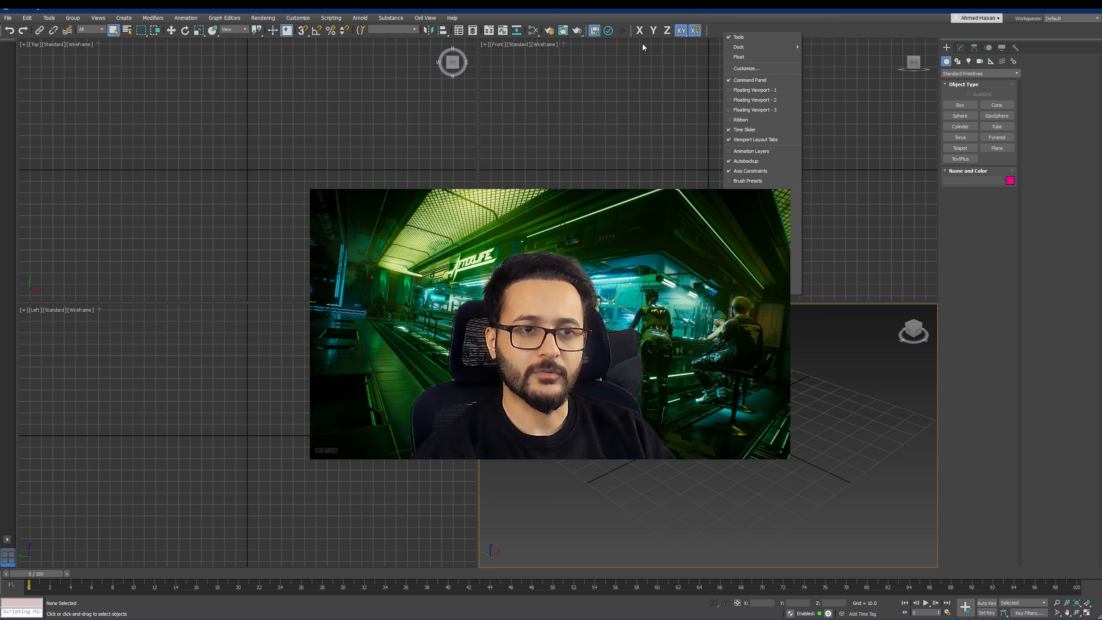
pyautogui.rightClick(630, 30)
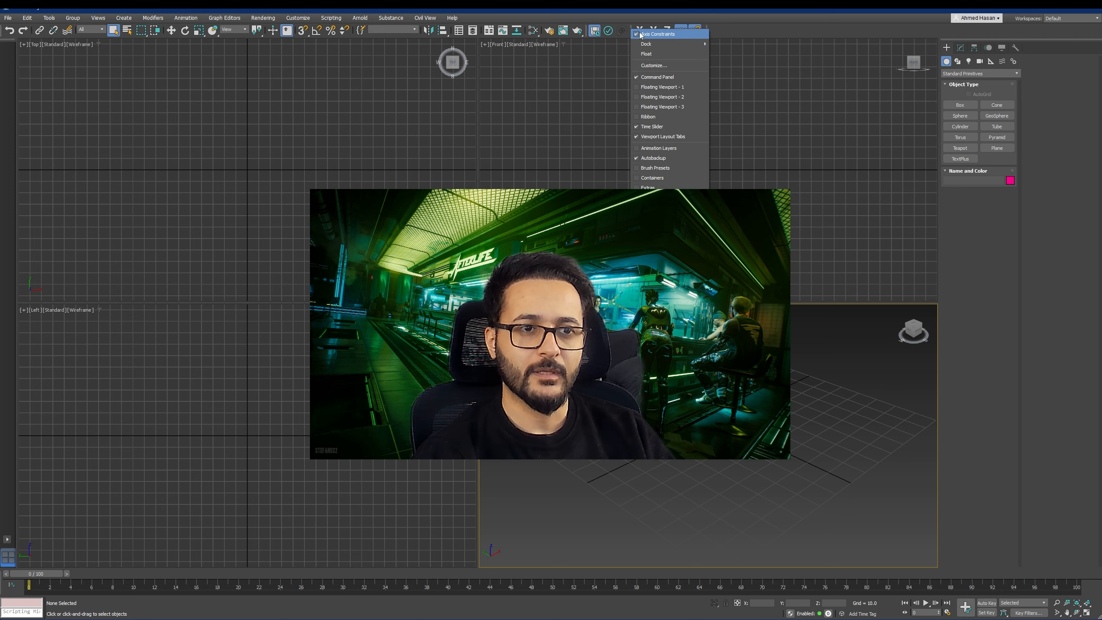
pyautogui.click(640, 33)
pyautogui.rightClick(638, 32)
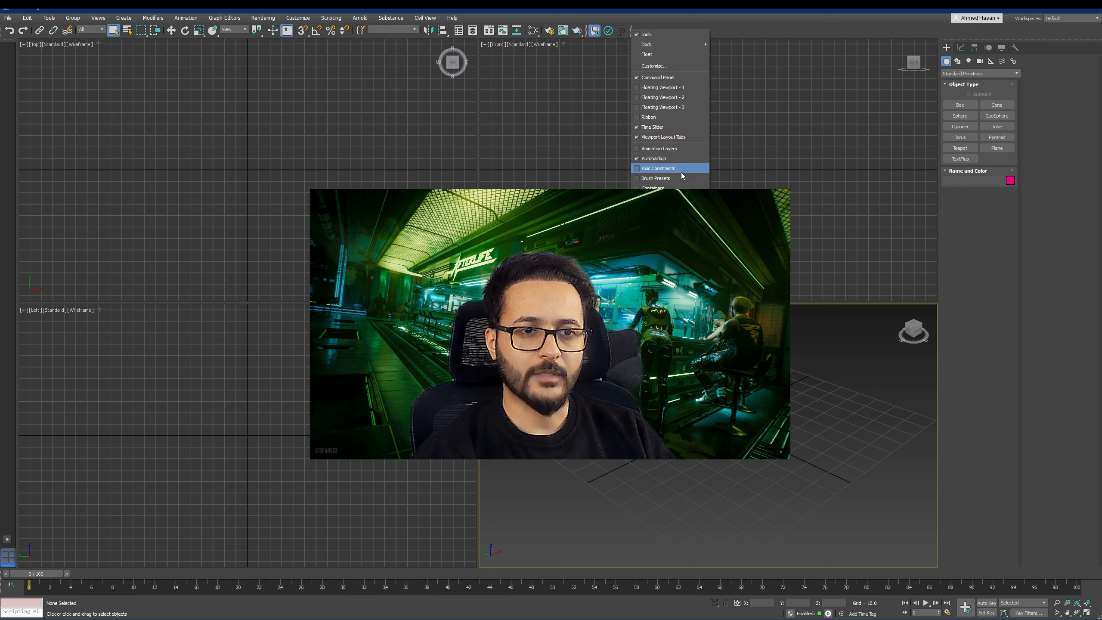
pyautogui.click(680, 170)
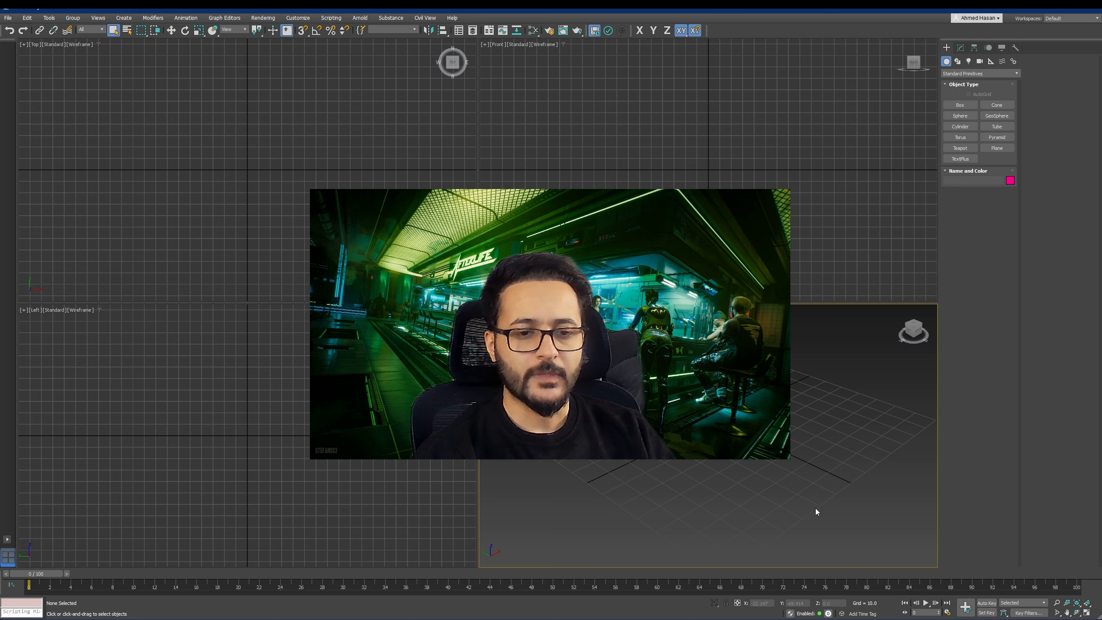
# Step: Maximize the Perspective viewport so that it fills the whole viewport area
pyautogui.click(1088, 613)
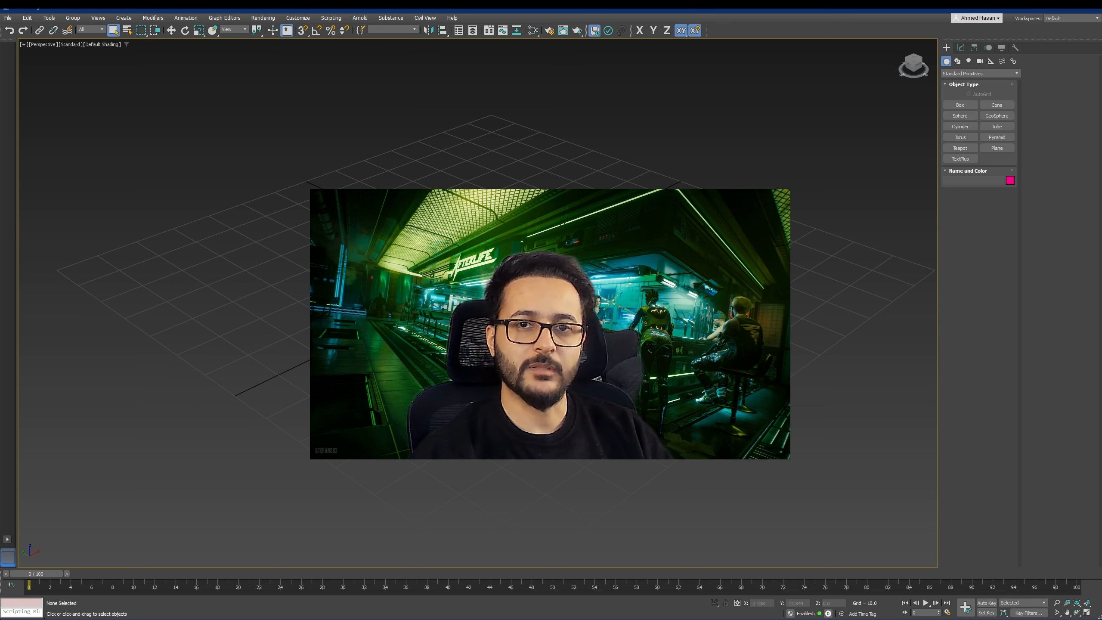
pyautogui.scroll(-3, 532, 299)
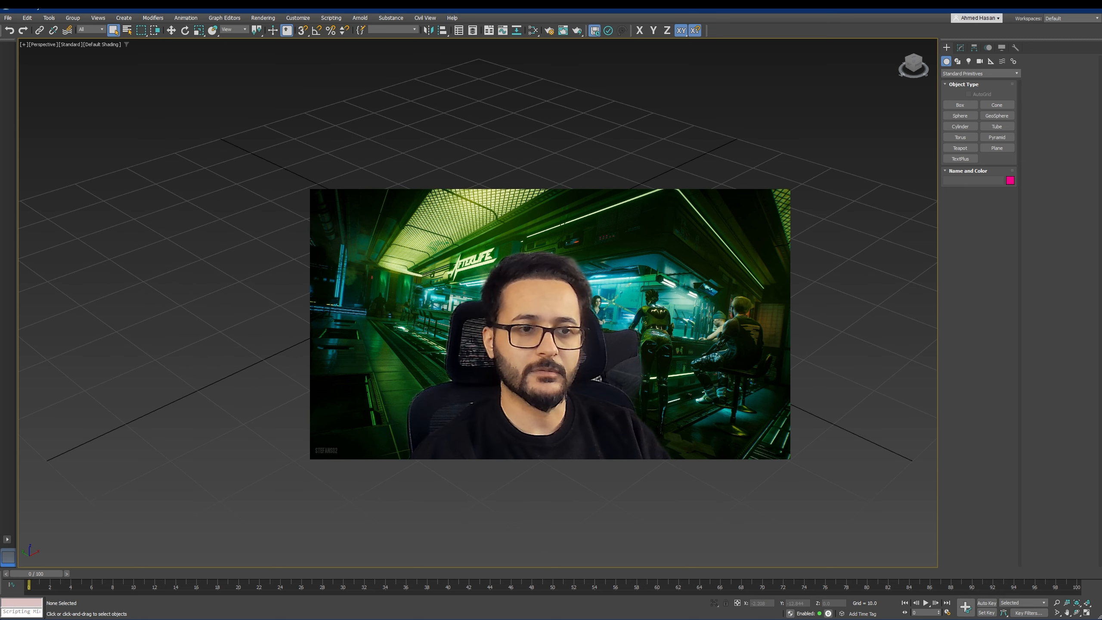
pyautogui.scroll(1, 531, 299)
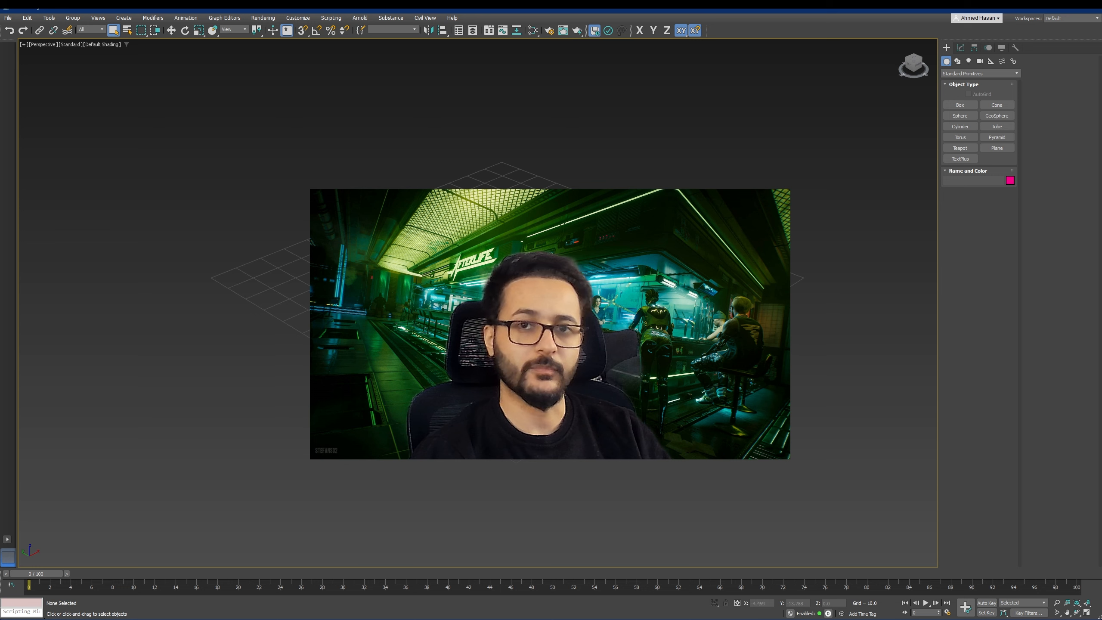
# Step: Examine the empty home grid in the Perspective viewport from different angles, positions and distances
pyautogui.moveTo(529, 295); pyautogui.dragTo(511, 312, button='middle')
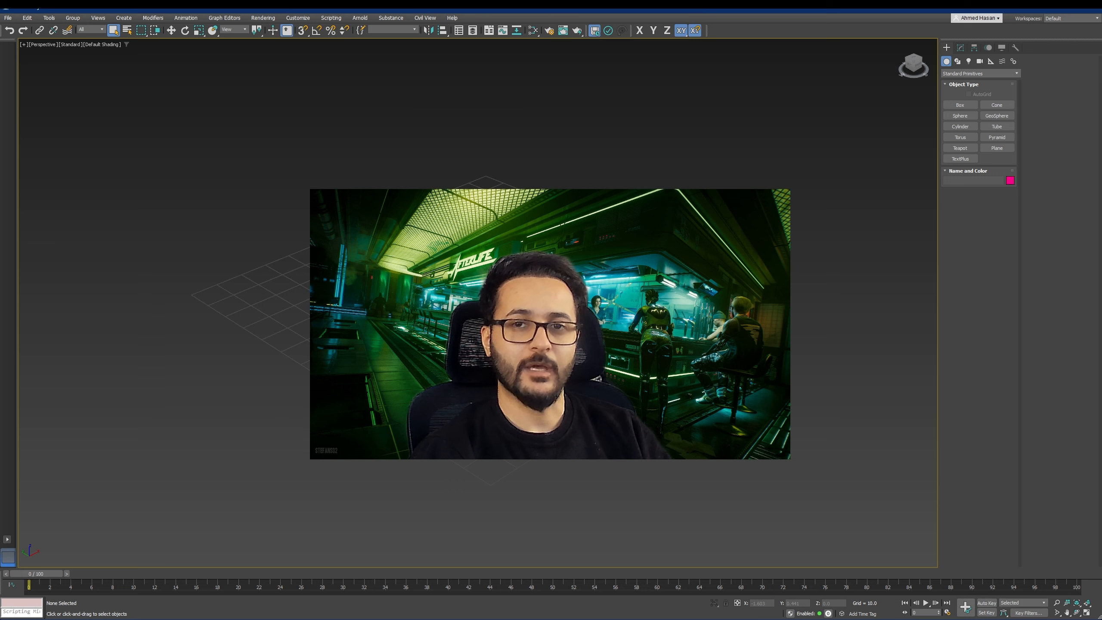
pyautogui.moveTo(484, 298); pyautogui.dragTo(446, 276, button='middle')
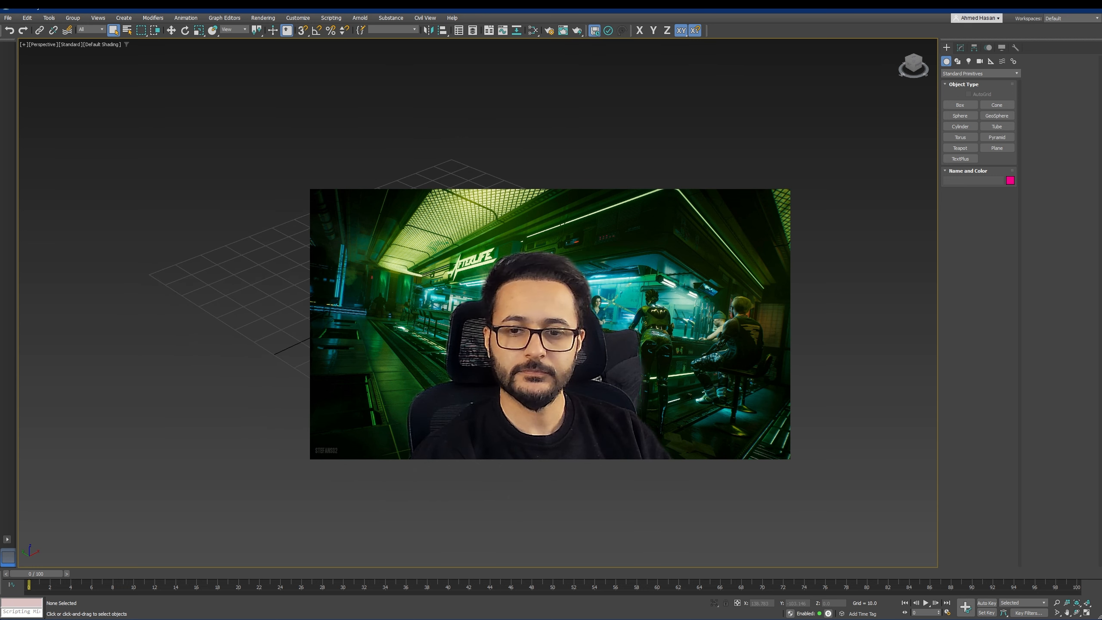
pyautogui.moveTo(446, 275); pyautogui.dragTo(495, 304, button='middle')
pyautogui.keyDown('alt'); pyautogui.moveTo(478, 298); pyautogui.dragTo(510, 310, button='middle'); pyautogui.keyUp('alt')
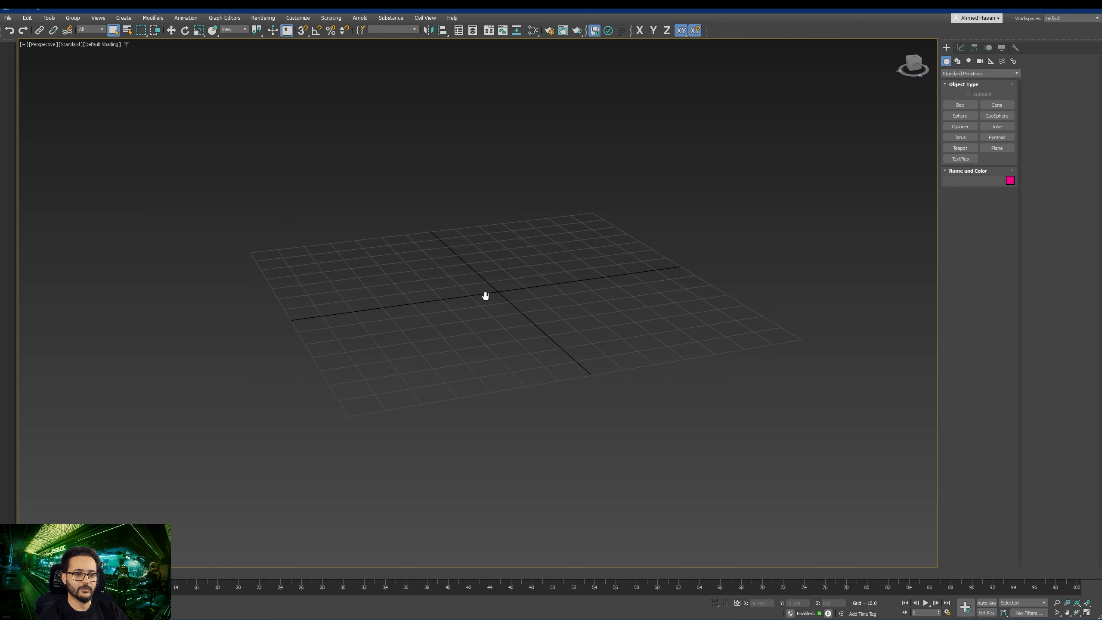
pyautogui.moveTo(485, 306); pyautogui.dragTo(487, 307, button='middle')
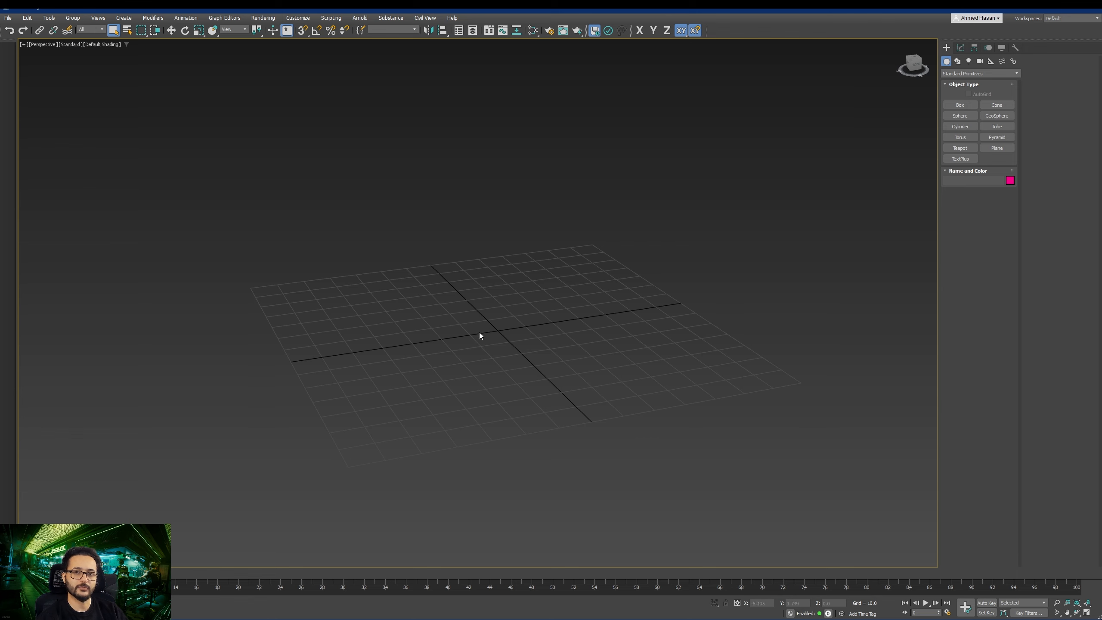
pyautogui.scroll(-2, 496, 329)
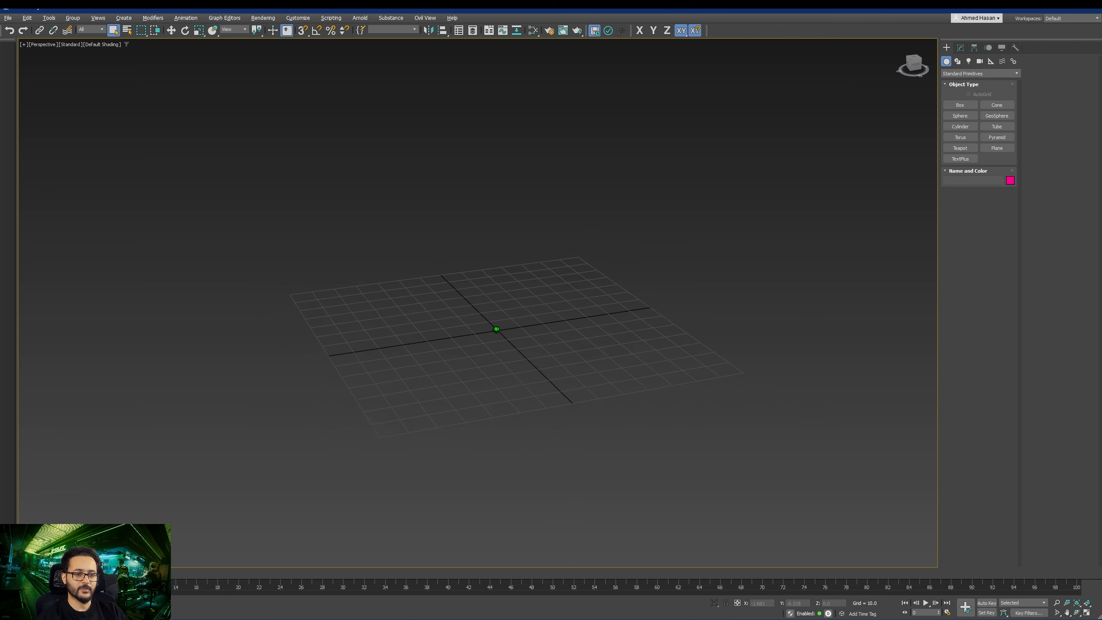
pyautogui.scroll(6, 496, 329)
pyautogui.scroll(-2, 496, 329)
pyautogui.scroll(5, 496, 329)
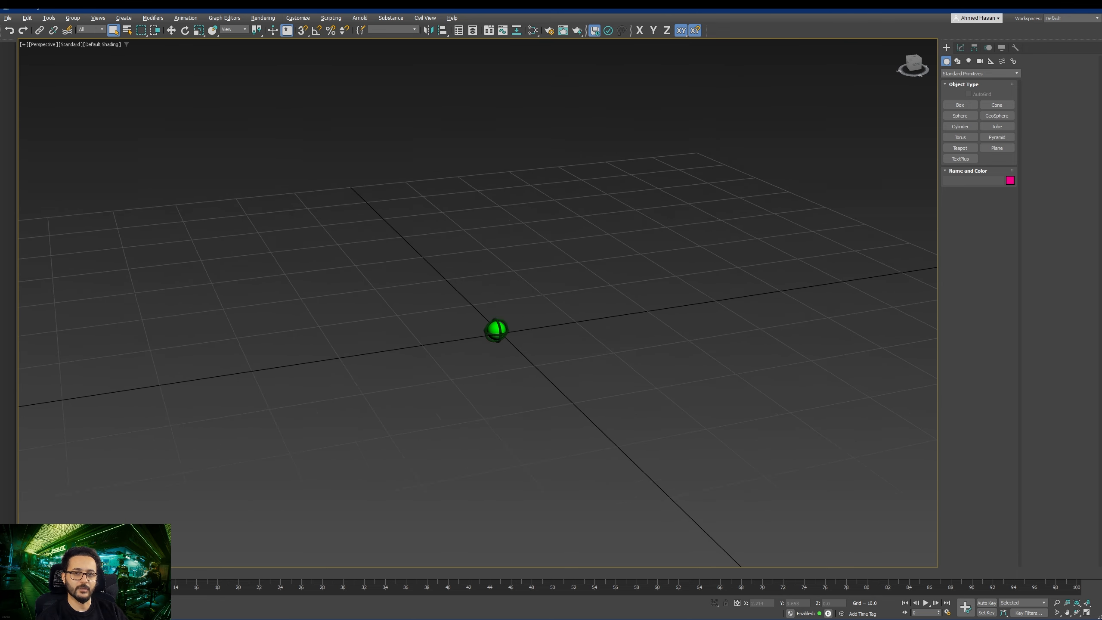
pyautogui.scroll(-8, 496, 328)
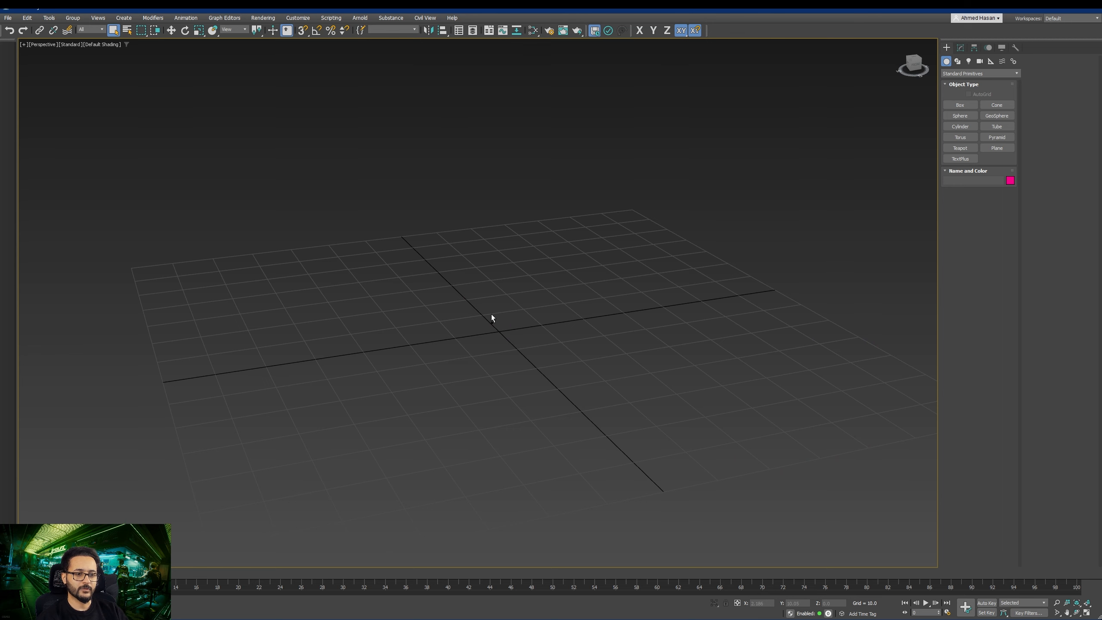
pyautogui.scroll(3, 491, 317)
pyautogui.scroll(-6, 491, 317)
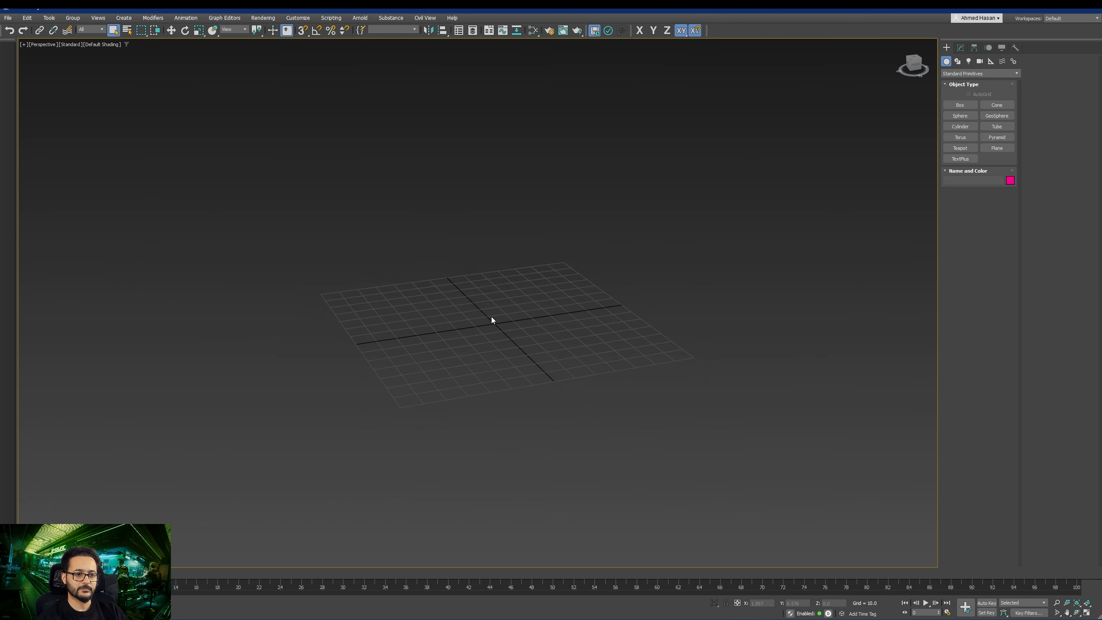
pyautogui.scroll(8, 492, 318)
pyautogui.scroll(-3, 492, 321)
pyautogui.scroll(4, 492, 320)
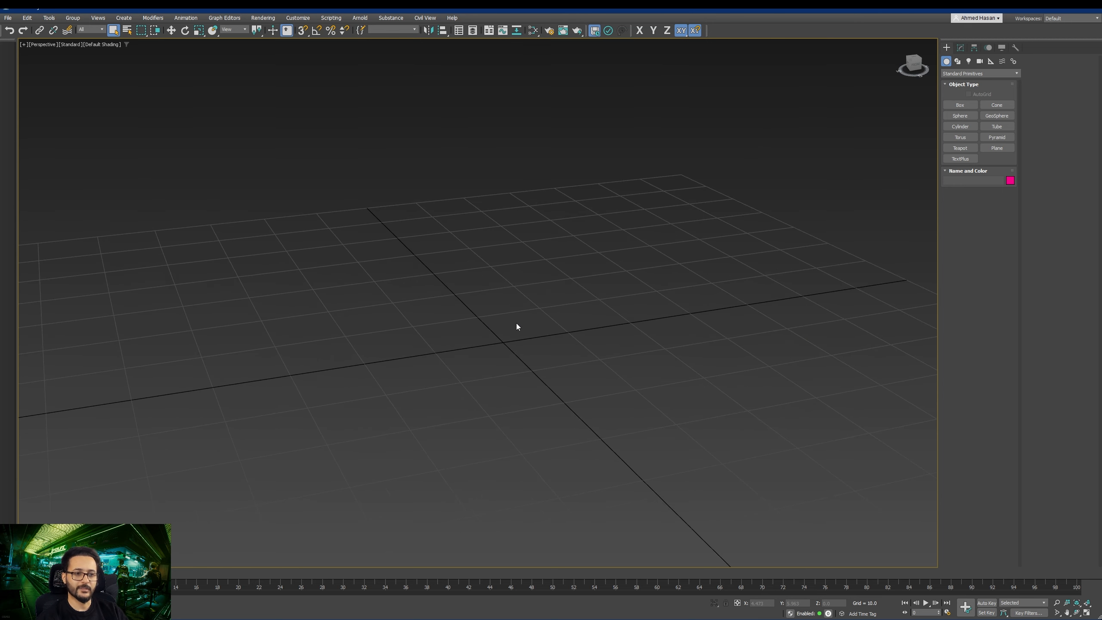
pyautogui.moveTo(516, 325); pyautogui.dragTo(514, 272, button='middle')
pyautogui.scroll(-2, 520, 289)
pyautogui.keyDown('alt'); pyautogui.moveTo(535, 314); pyautogui.dragTo(486, 299, button='middle'); pyautogui.keyUp('alt')
pyautogui.moveTo(565, 312); pyautogui.dragTo(556, 312, button='middle')
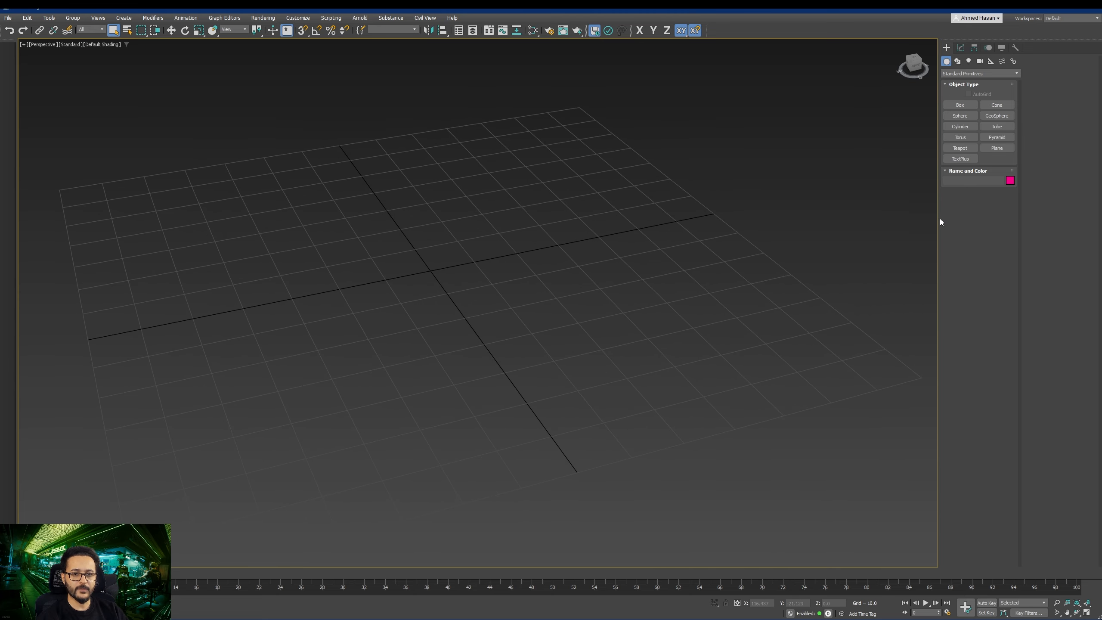
# Step: Narrow the command panel to a single column and widen it back to two columns
pyautogui.moveTo(939, 218); pyautogui.dragTo(1047, 209)
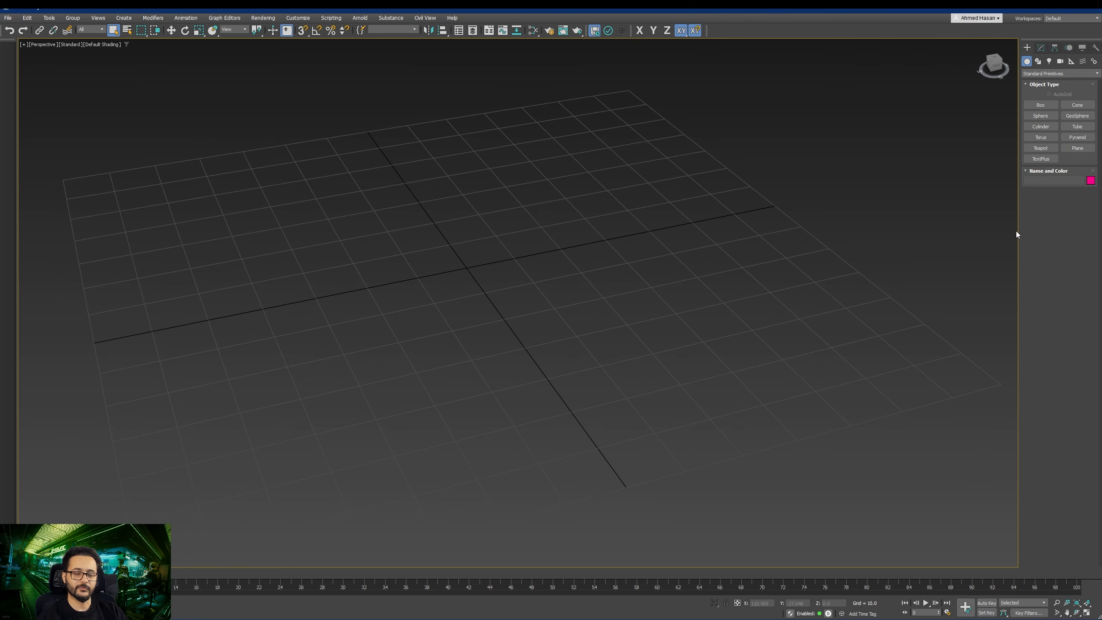
pyautogui.moveTo(1018, 241); pyautogui.dragTo(936, 234)
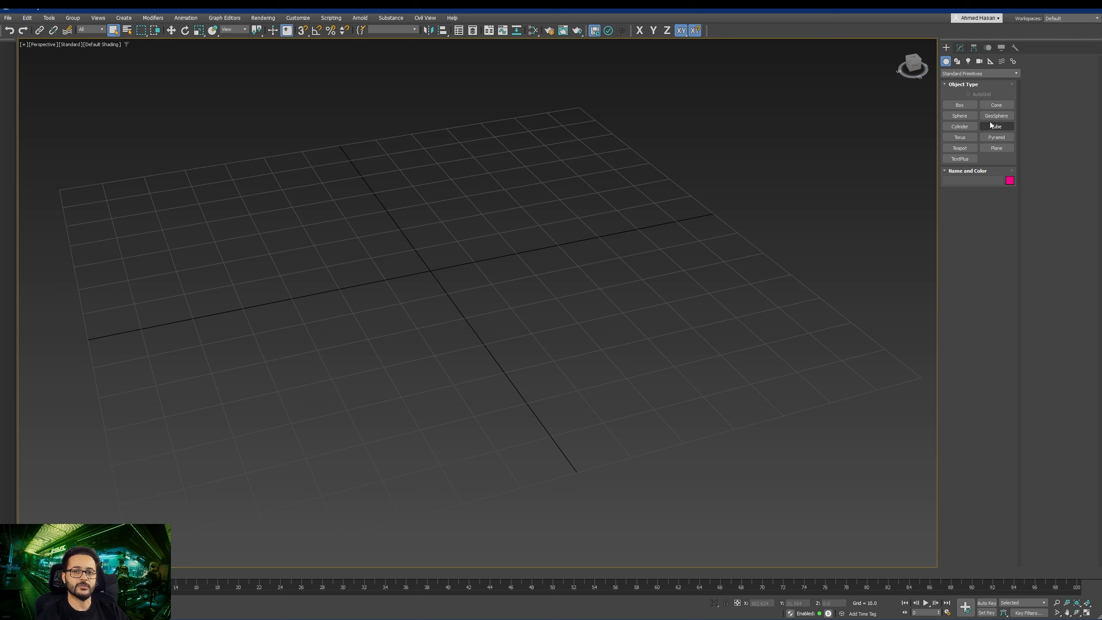
# Step: Look through the available geometry categories for object creation and choose Standard Primitives
pyautogui.click(971, 74)
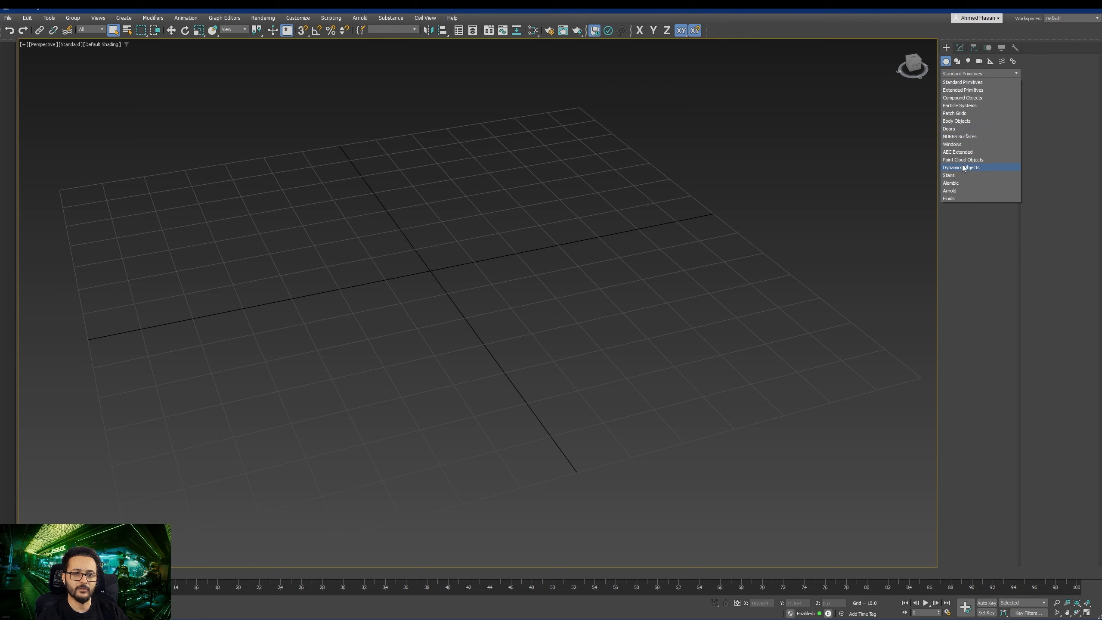
pyautogui.click(968, 248)
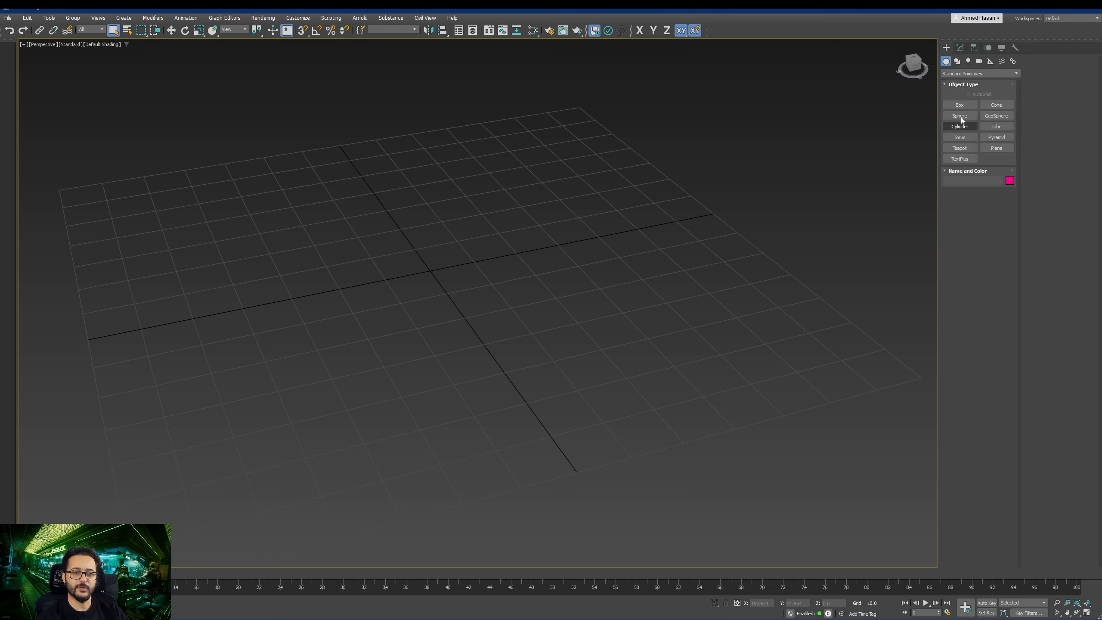
pyautogui.click(958, 72)
pyautogui.click(978, 82)
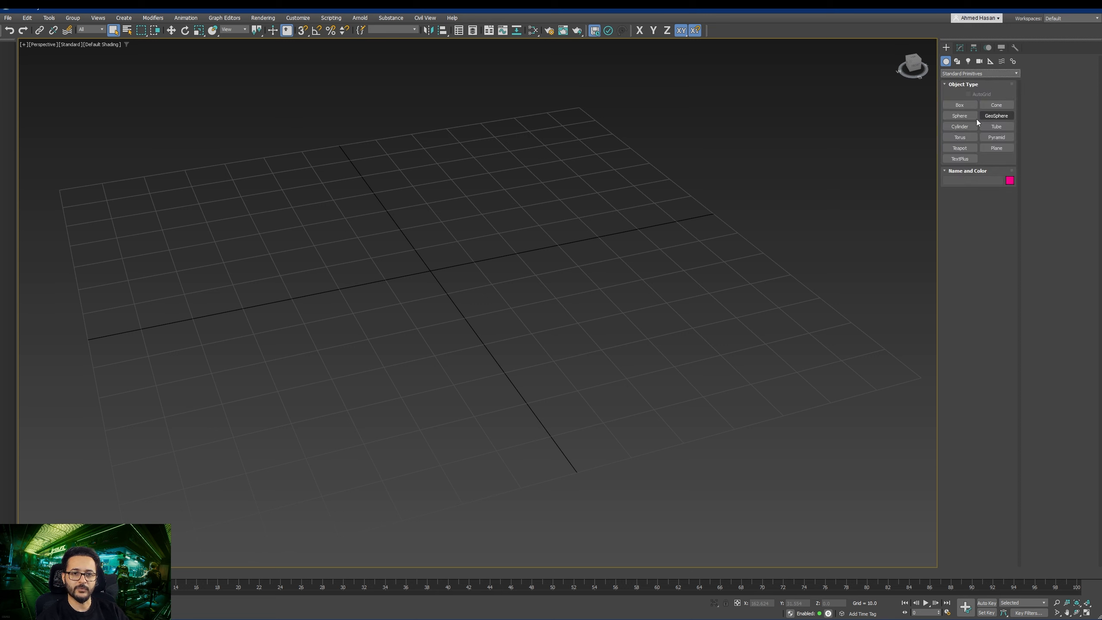
# Step: Try out drawing a plane across the grid and a cylinder beside it, and undo both
pyautogui.click(996, 148)
pyautogui.moveTo(576, 207); pyautogui.dragTo(401, 446)
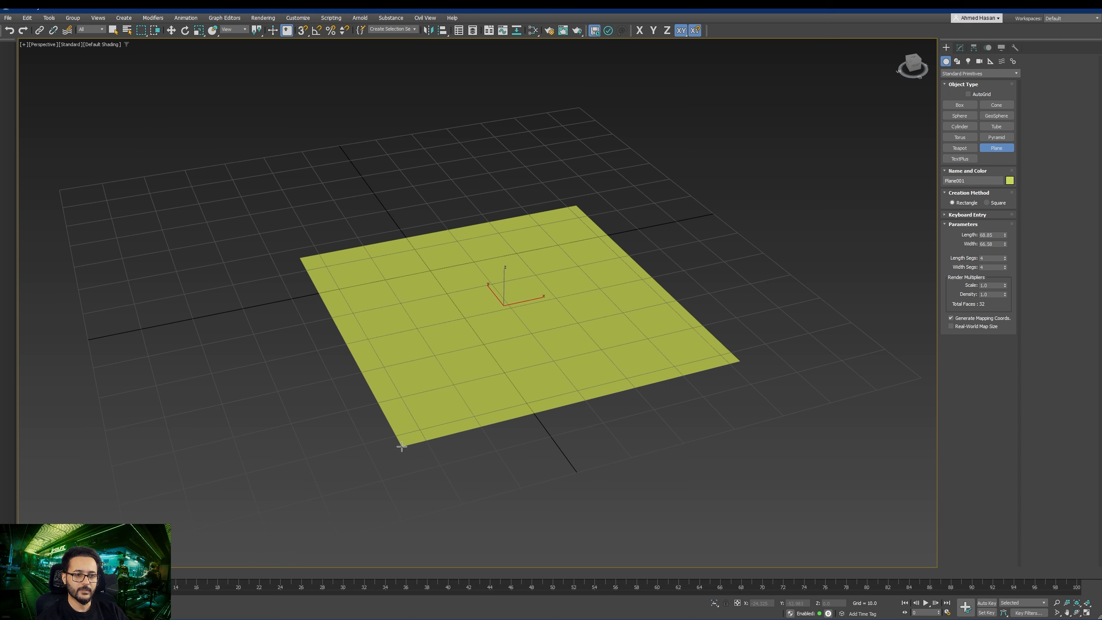
pyautogui.click(958, 126)
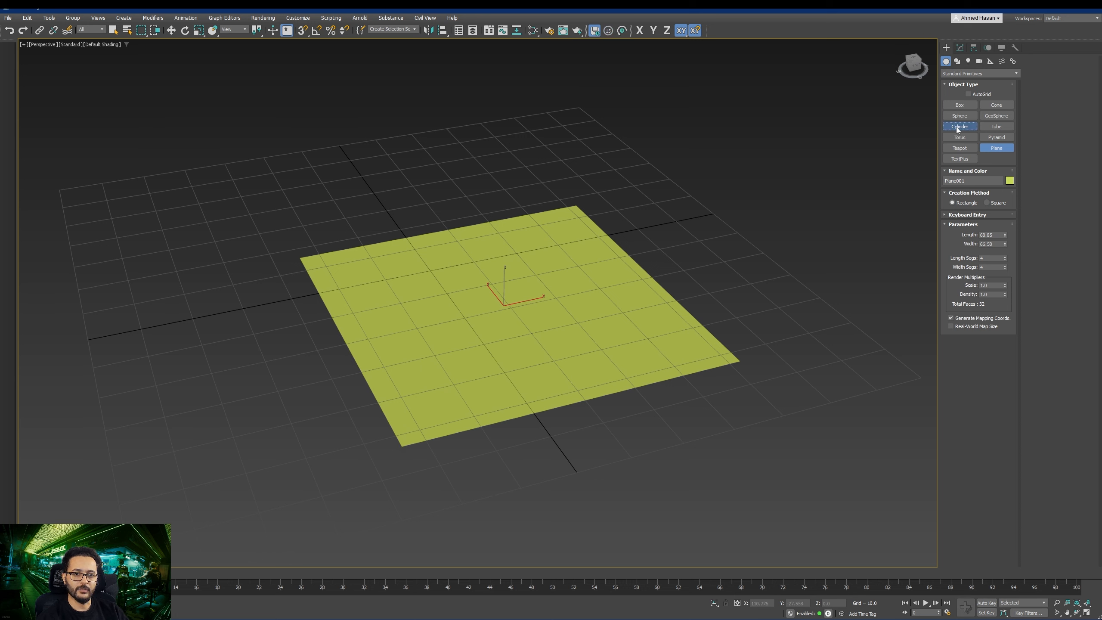
pyautogui.moveTo(758, 254); pyautogui.dragTo(825, 260)
pyautogui.click(789, 116)
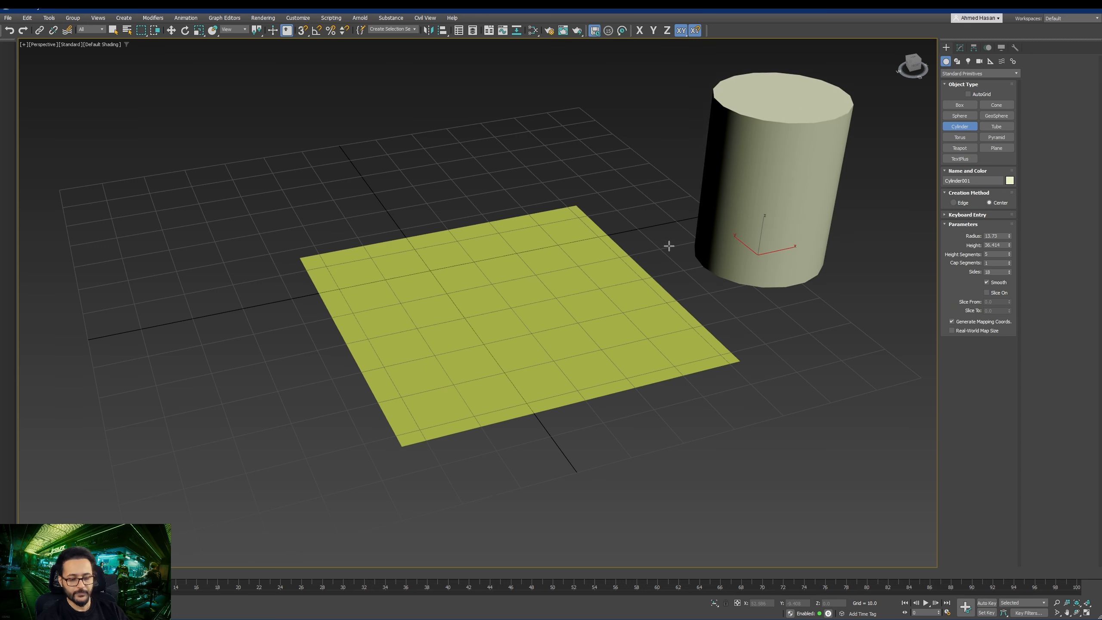
pyautogui.hotkey('ctrl', 'z')
pyautogui.hotkey('ctrl', 'z')
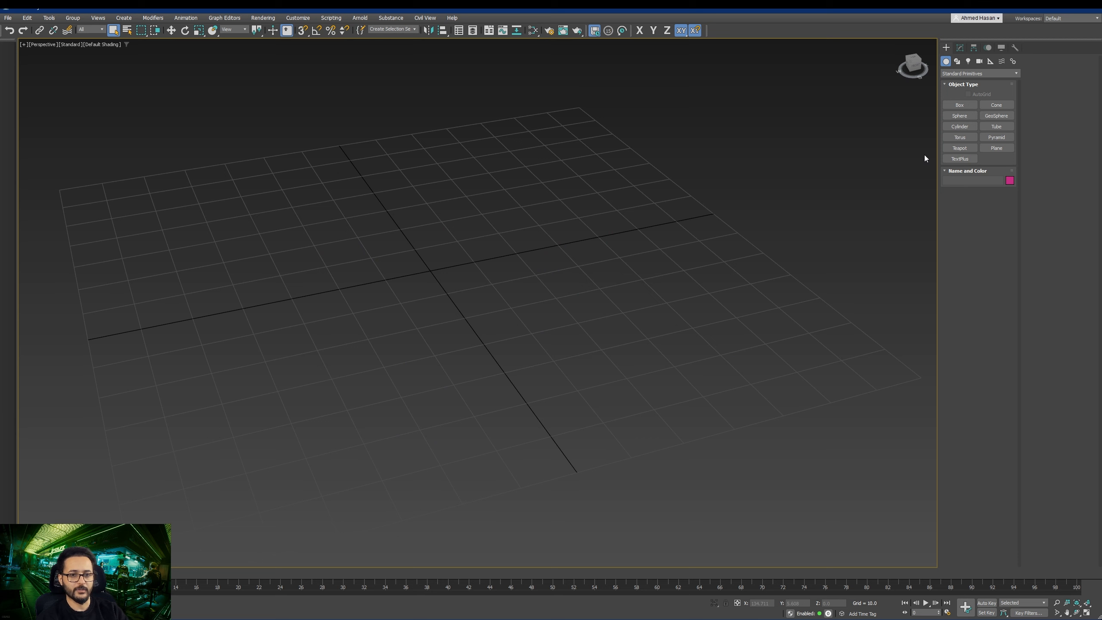
# Step: Draw another trial plane over the middle of the grid and undo it
pyautogui.click(997, 148)
pyautogui.moveTo(569, 185); pyautogui.dragTo(377, 417)
pyautogui.moveTo(497, 359); pyautogui.dragTo(496, 360, button='middle')
pyautogui.hotkey('ctrl', 'z')
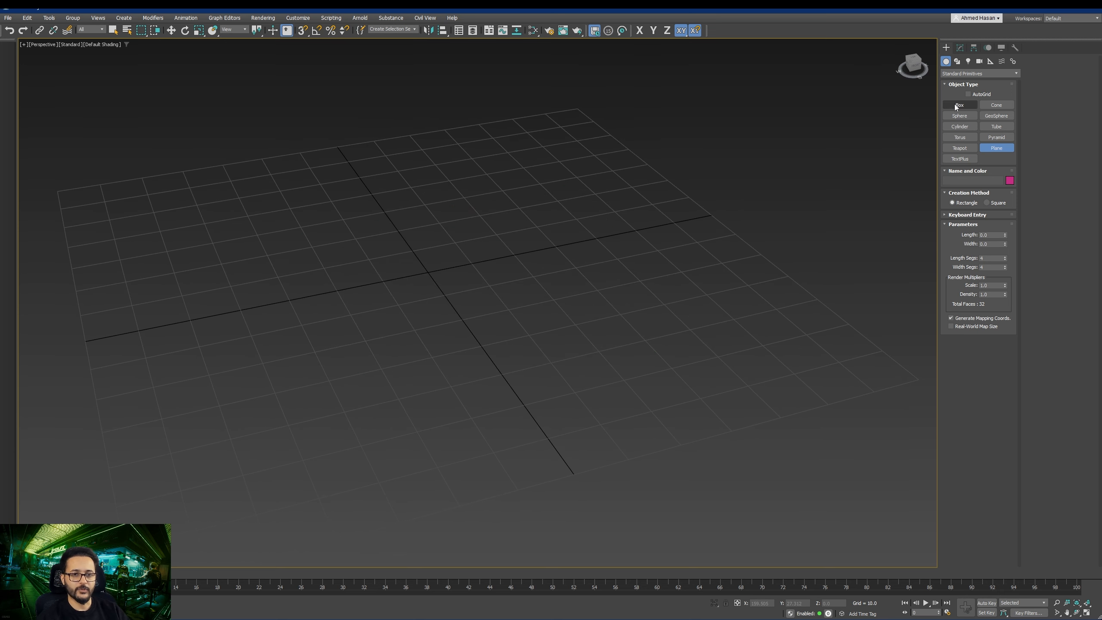
# Step: Create a box on the grid about 71 units long, 61 wide and 45 high
pyautogui.click(956, 106)
pyautogui.moveTo(511, 187); pyautogui.dragTo(356, 408)
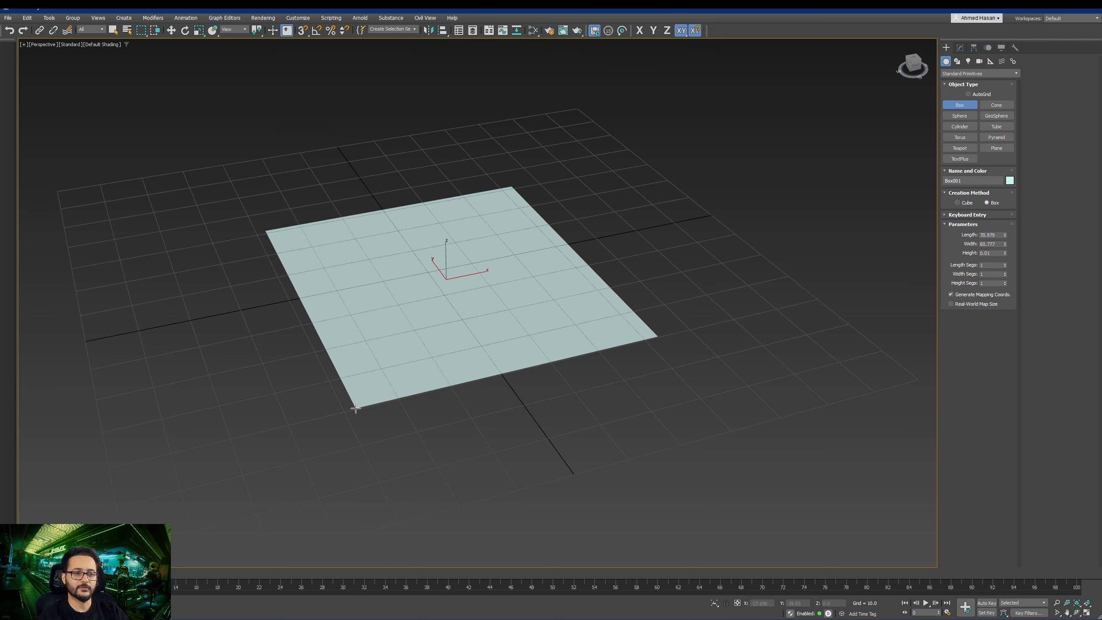
pyautogui.moveTo(355, 408); pyautogui.dragTo(355, 408)
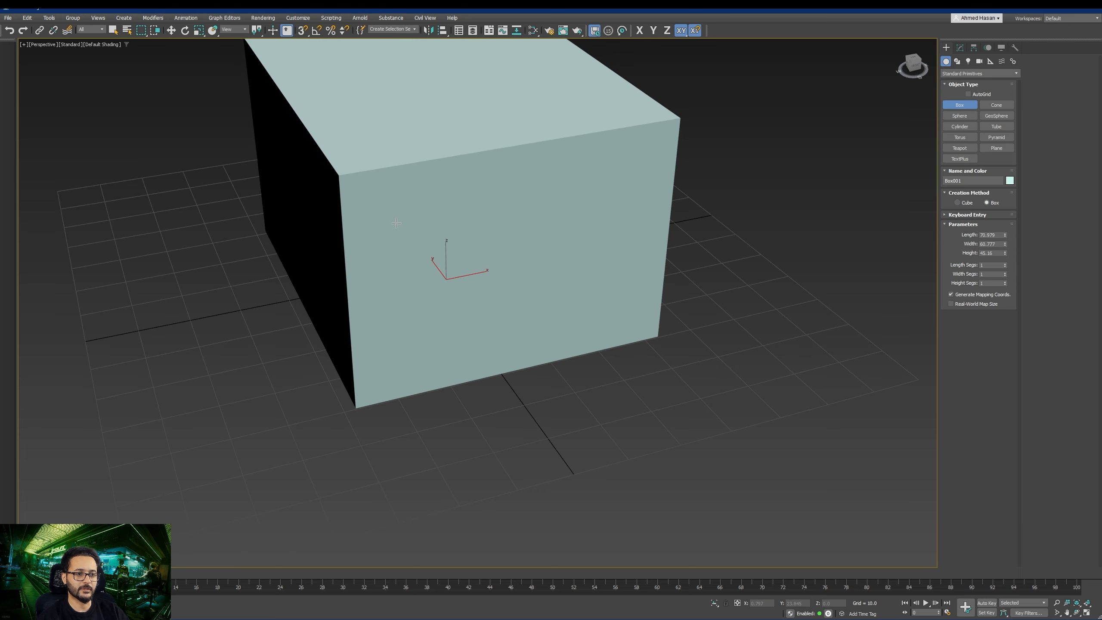
pyautogui.click(396, 223)
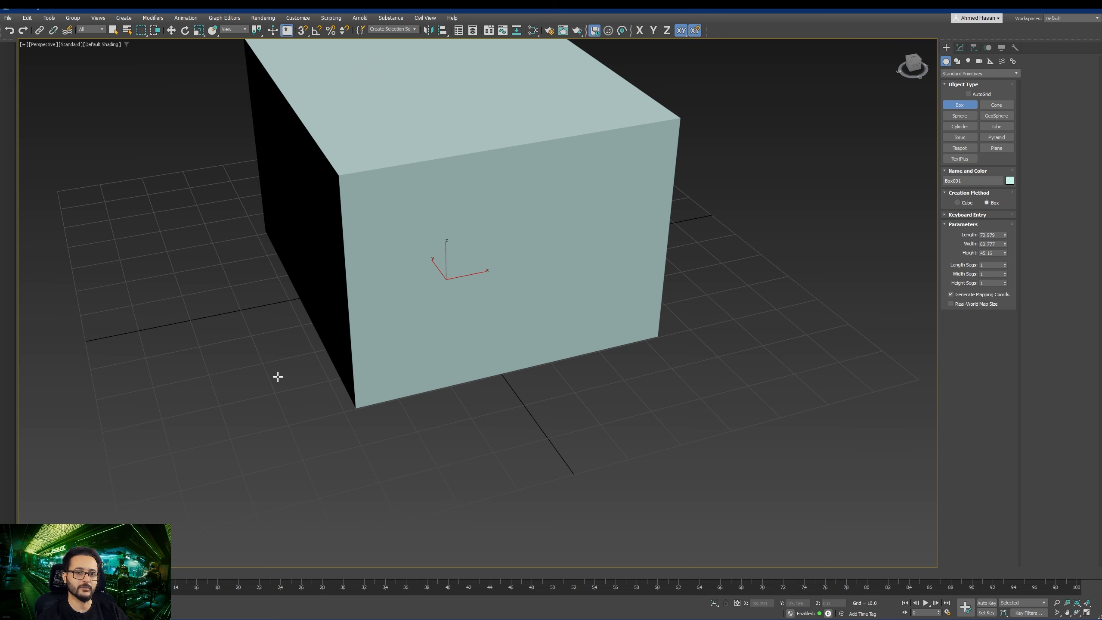
pyautogui.moveTo(278, 376); pyautogui.dragTo(285, 406, button='middle')
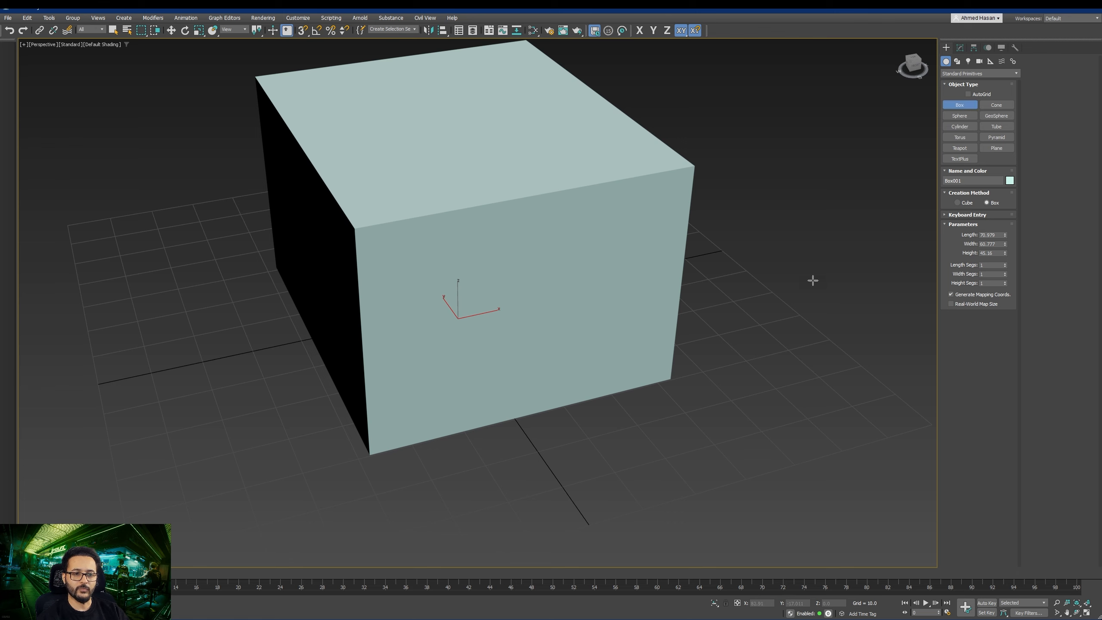
# Step: Add two smaller boxes, one on each side of the large box, and end box creation
pyautogui.moveTo(760, 340); pyautogui.dragTo(688, 437)
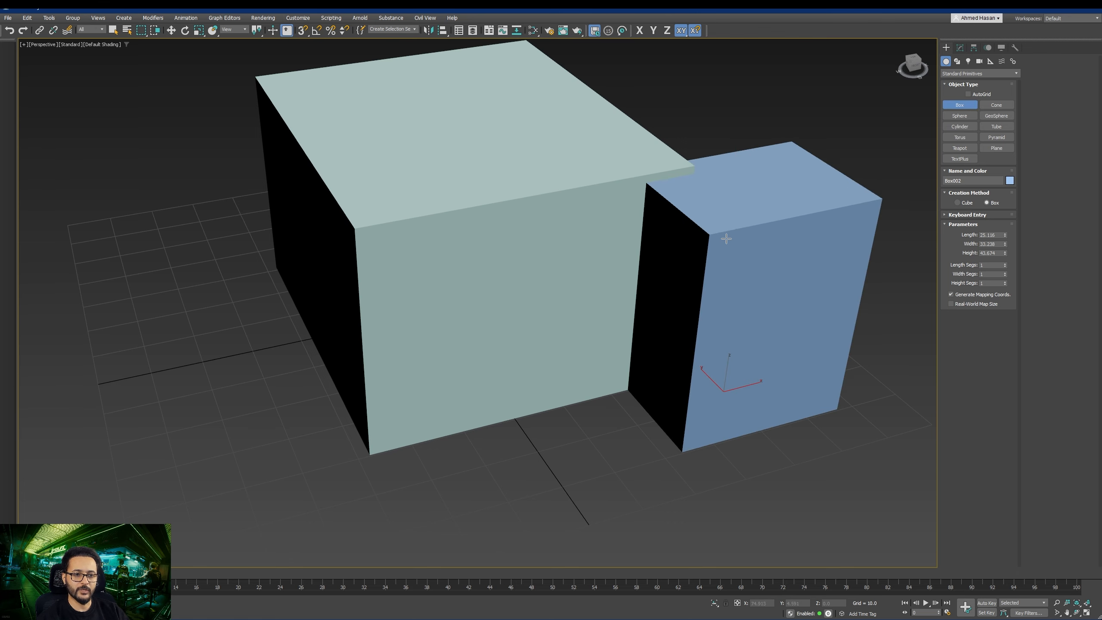
pyautogui.click(722, 238)
pyautogui.moveTo(268, 420); pyautogui.dragTo(161, 543)
pyautogui.click(199, 274)
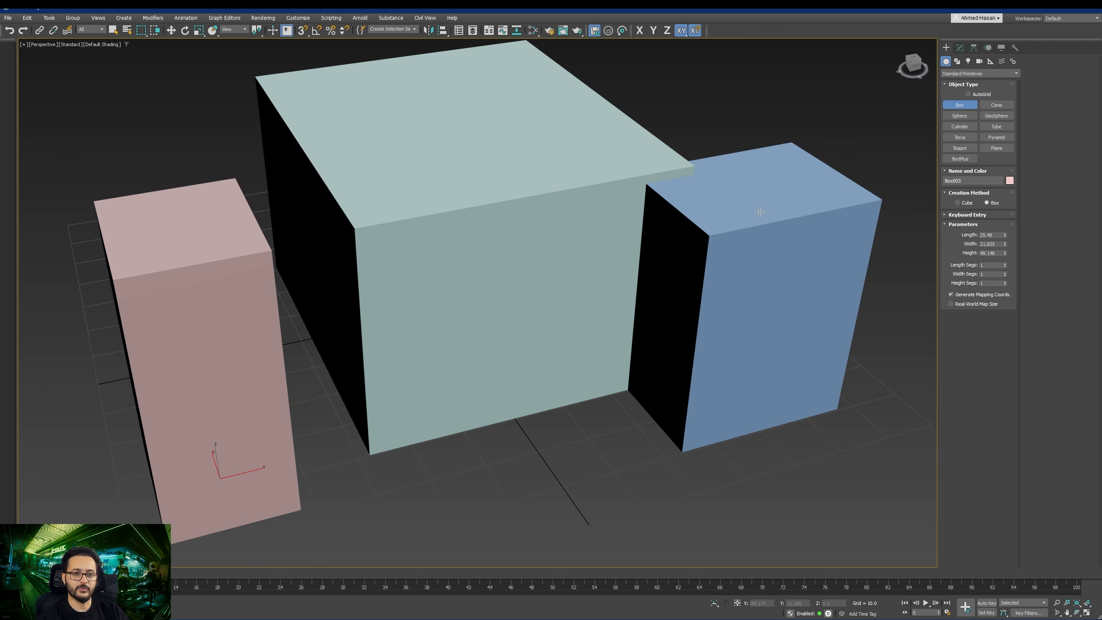
pyautogui.rightClick(739, 228)
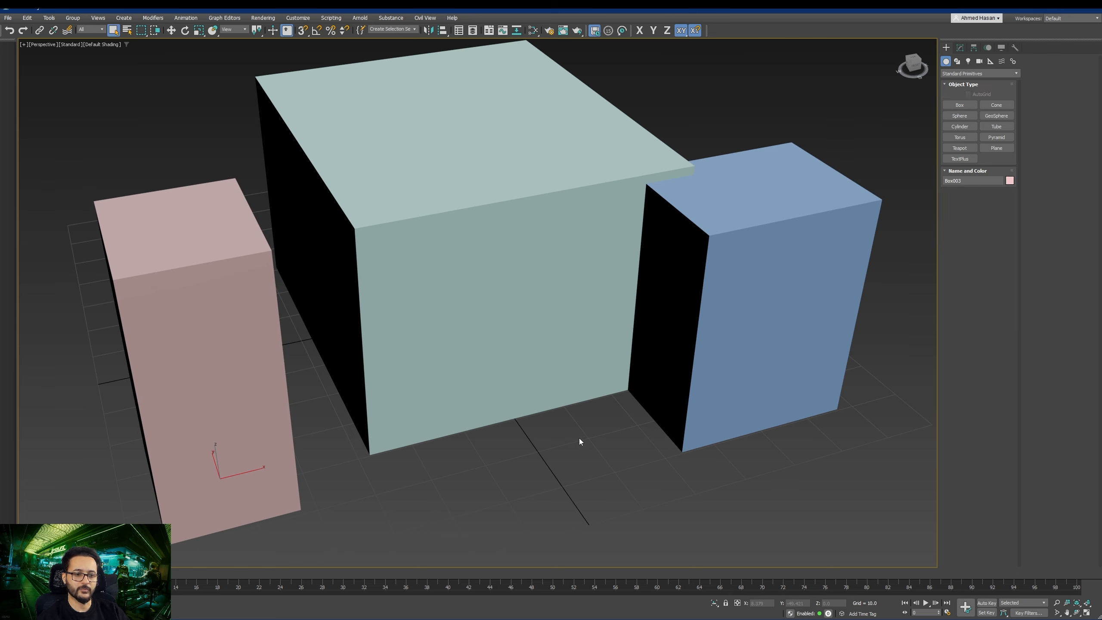
# Step: Practise selecting the boxes singly and by region, and delete all three from the scene
pyautogui.click(582, 420)
pyautogui.click(560, 375)
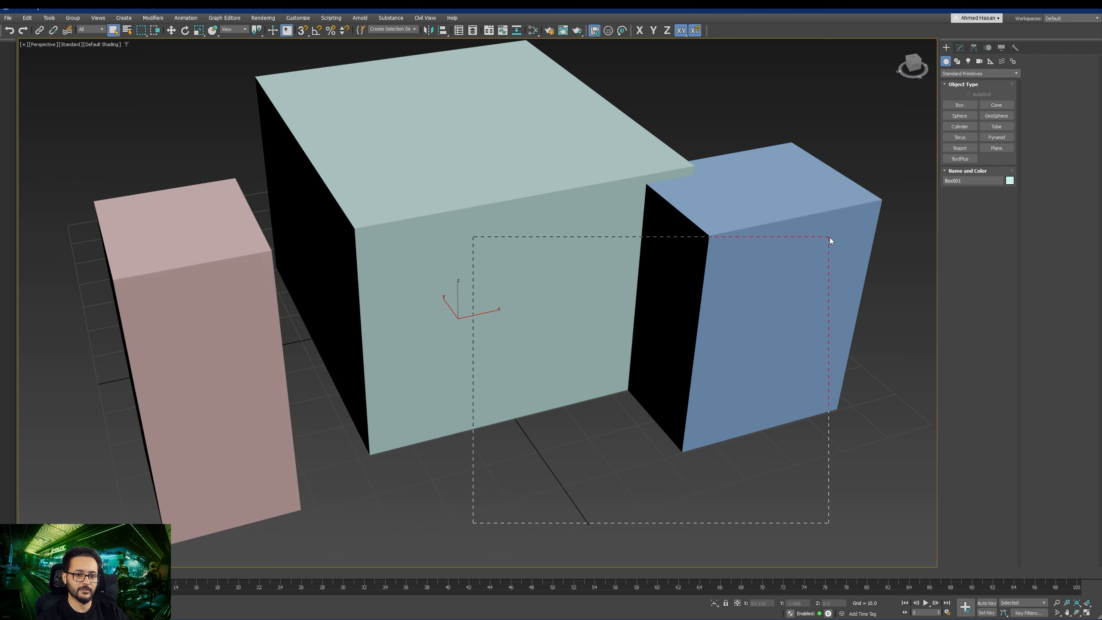
pyautogui.moveTo(830, 238); pyautogui.dragTo(829, 239)
pyautogui.moveTo(219, 487); pyautogui.dragTo(219, 487)
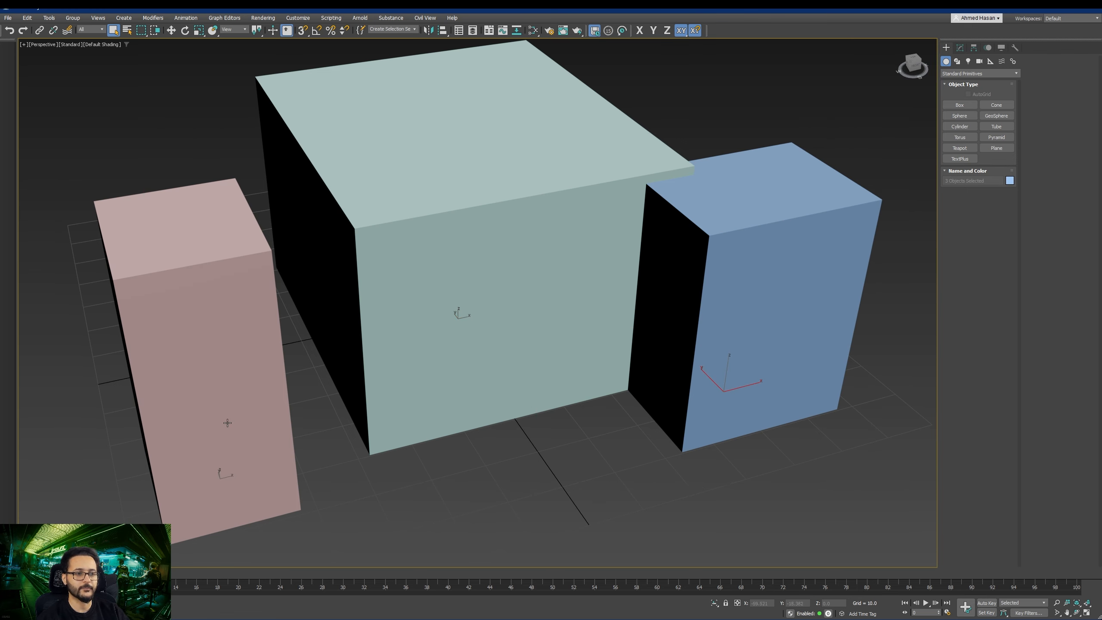
pyautogui.press('Delete')
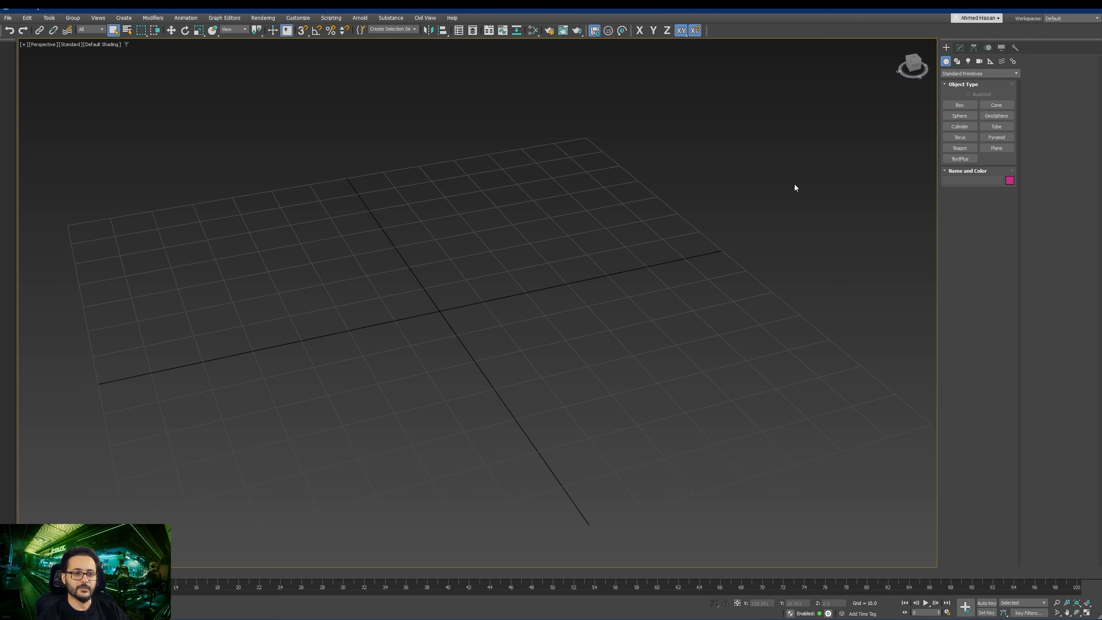
# Step: Create a plane about 98 units long and 96 units wide, centred on the grid
pyautogui.keyDown('alt'); pyautogui.moveTo(794, 185); pyautogui.dragTo(584, 290, button='middle'); pyautogui.keyUp('alt')
pyautogui.click(992, 149)
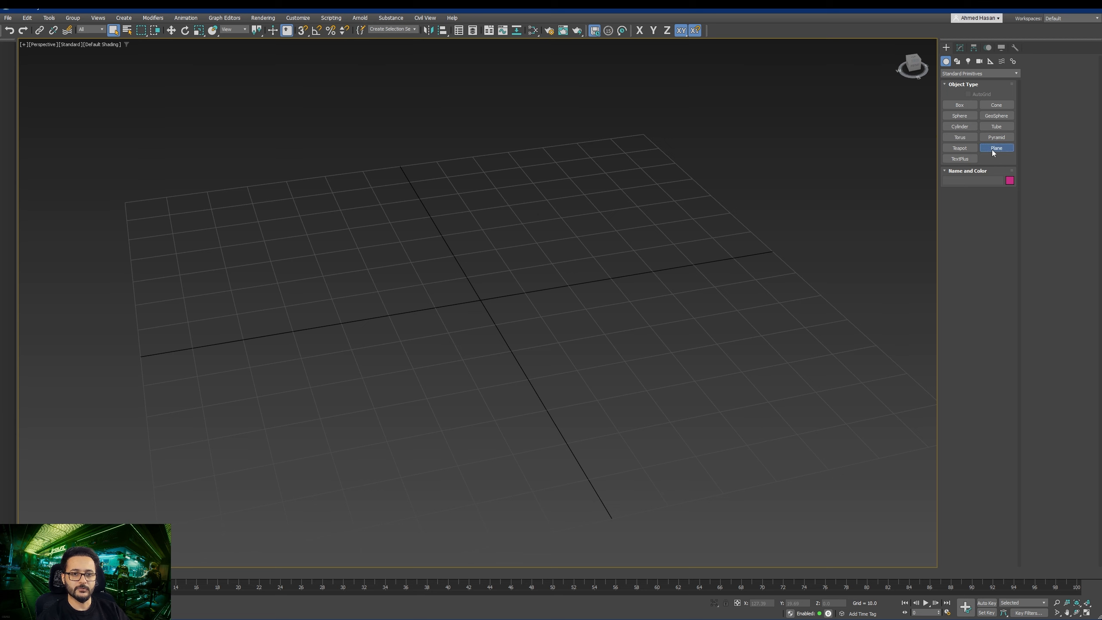
pyautogui.moveTo(599, 182); pyautogui.dragTo(296, 497)
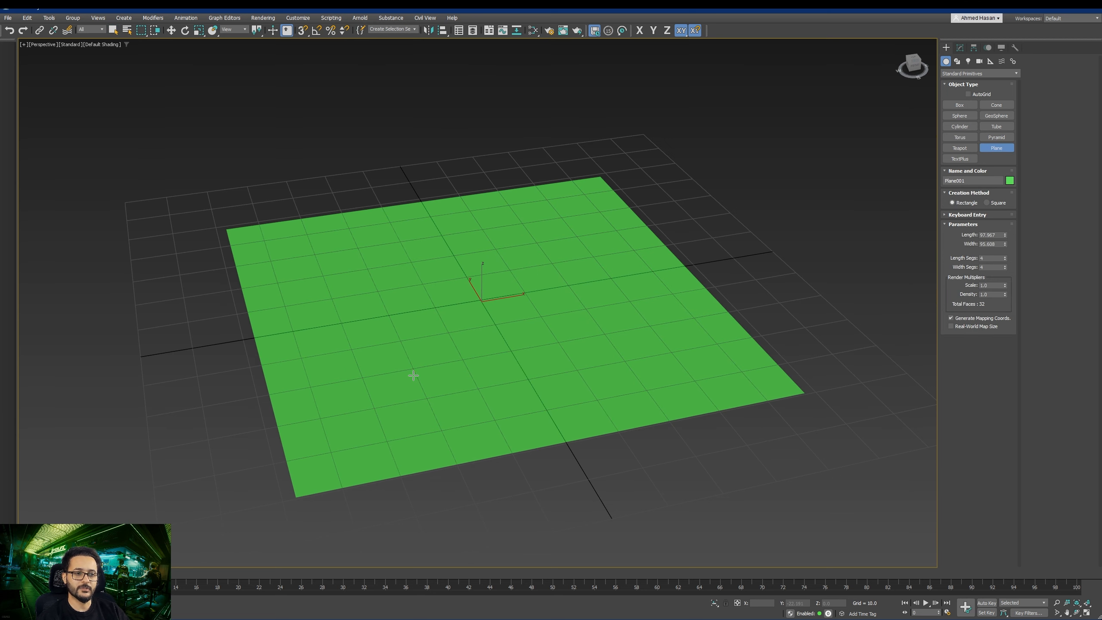
pyautogui.moveTo(384, 381); pyautogui.dragTo(398, 392, button='middle')
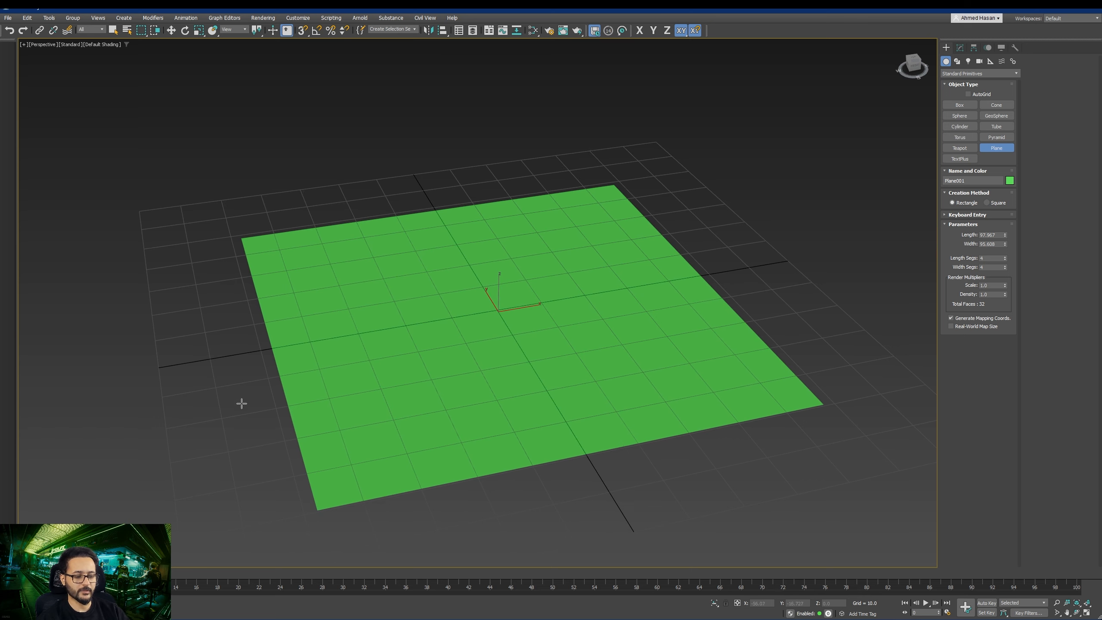
# Step: Hide the home grid in the Perspective viewport and end plane creation
pyautogui.moveTo(239, 402); pyautogui.dragTo(264, 383, button='middle')
pyautogui.press('g')
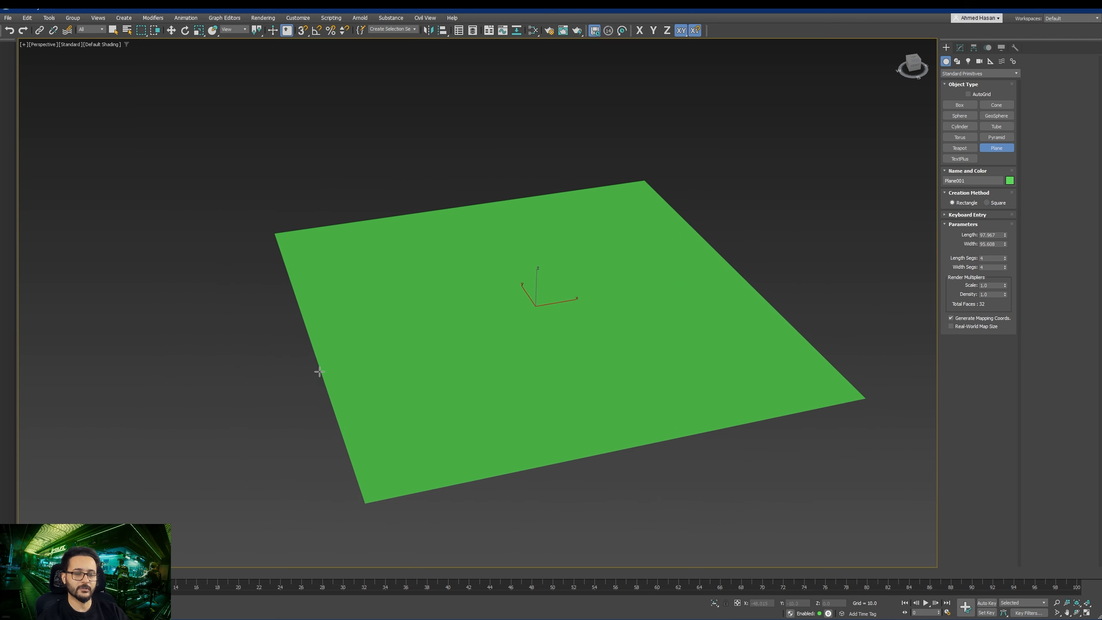
pyautogui.moveTo(364, 363); pyautogui.dragTo(313, 362, button='middle')
pyautogui.rightClick(400, 335)
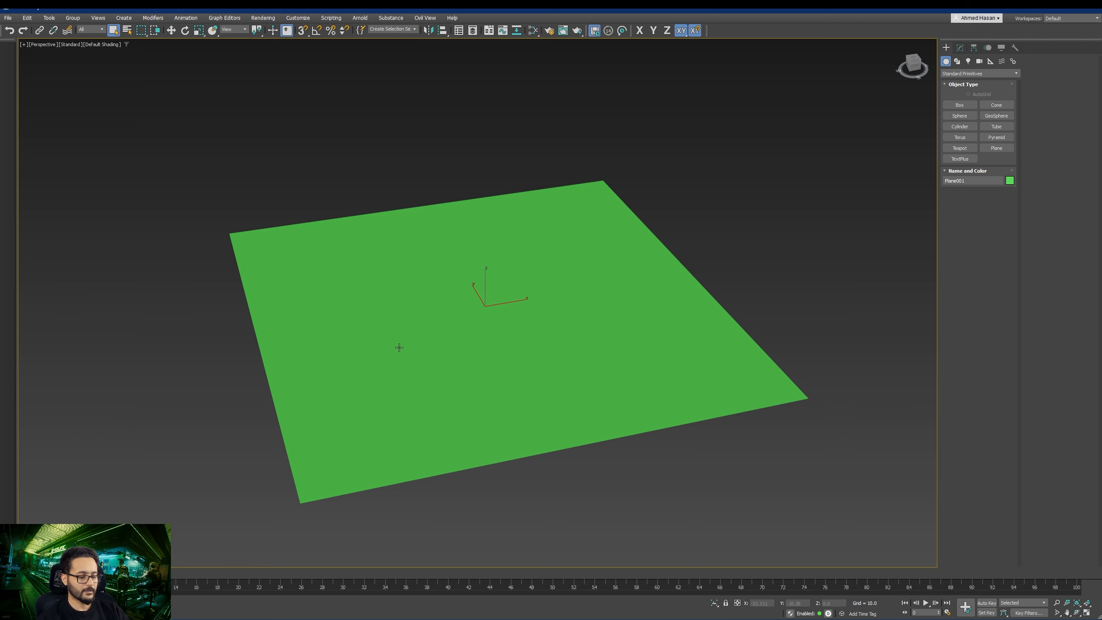
# Step: Display Edged Faces in the viewport, switch them off and turn them back on
pyautogui.moveTo(399, 347); pyautogui.dragTo(392, 346, button='middle')
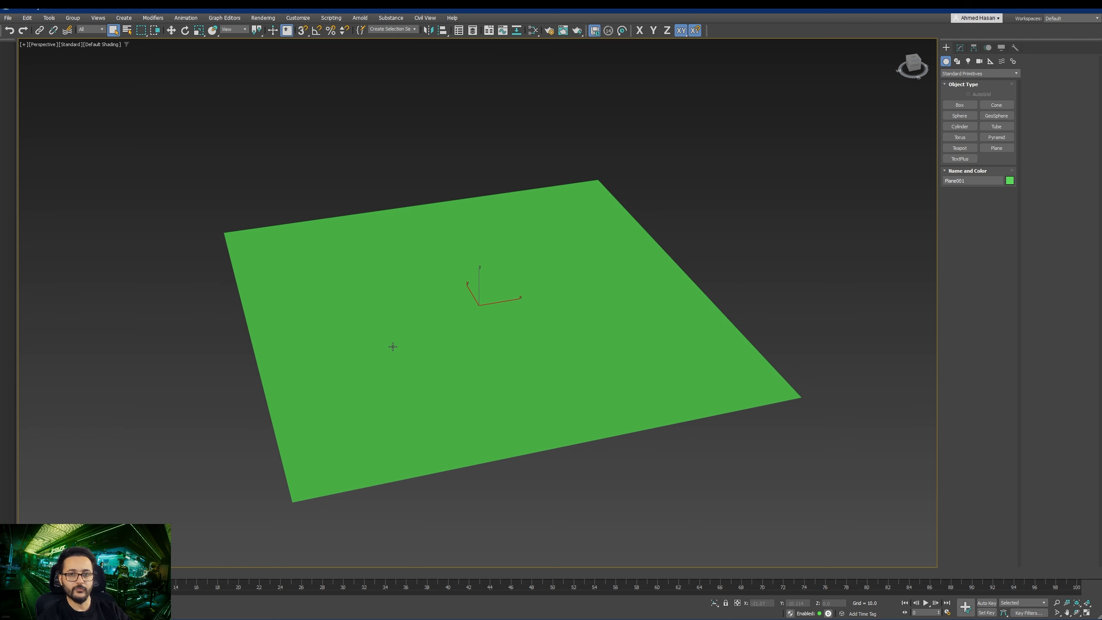
pyautogui.press('F4')
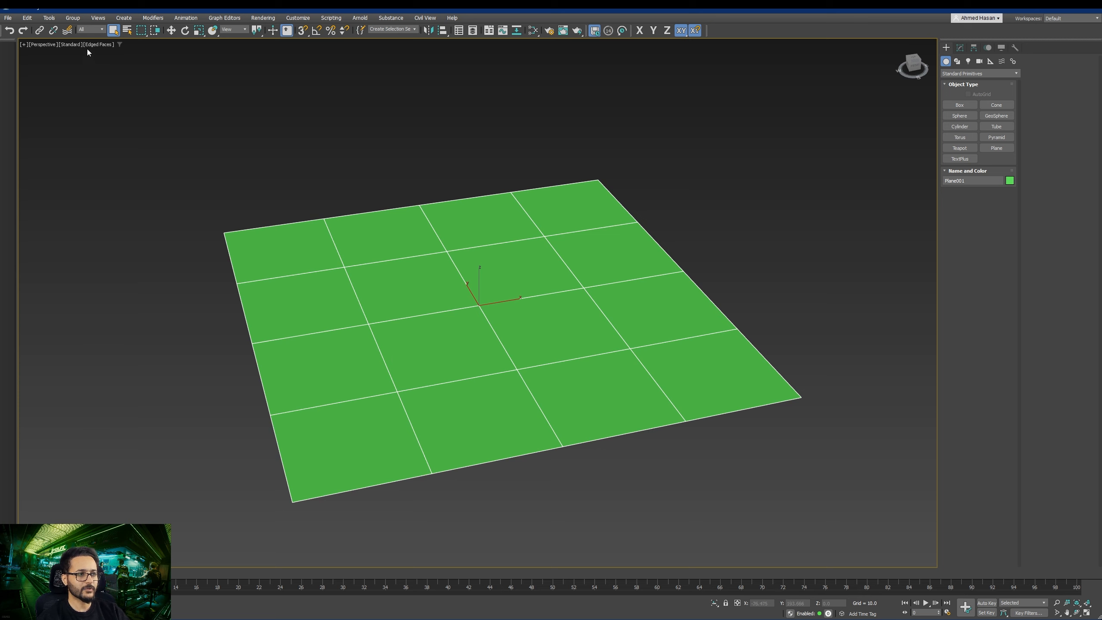
pyautogui.click(101, 44)
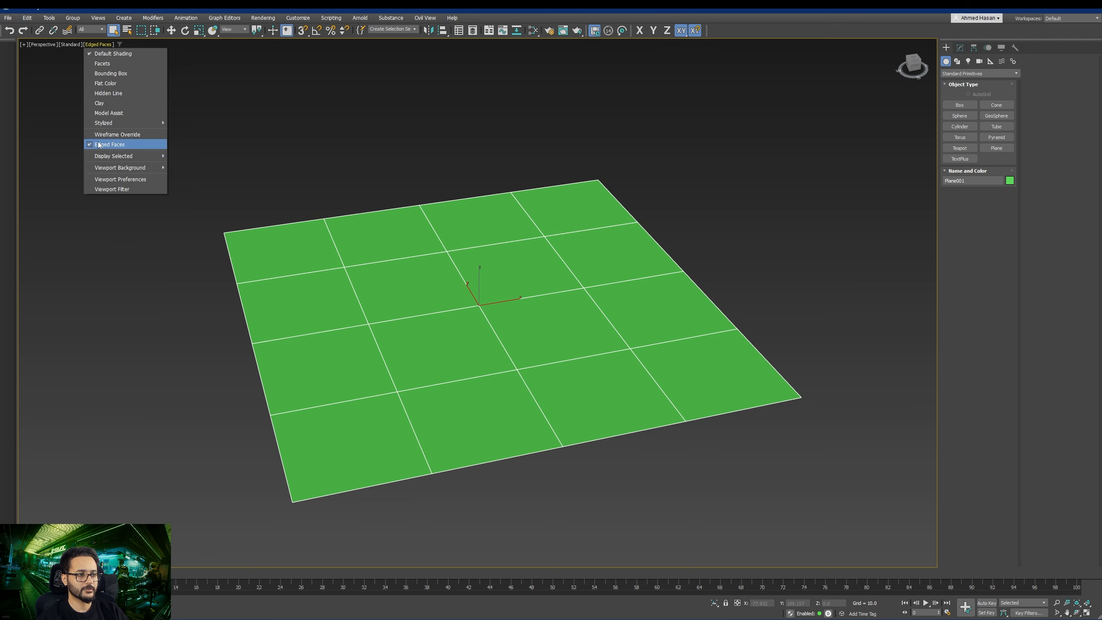
pyautogui.click(95, 146)
pyautogui.click(105, 44)
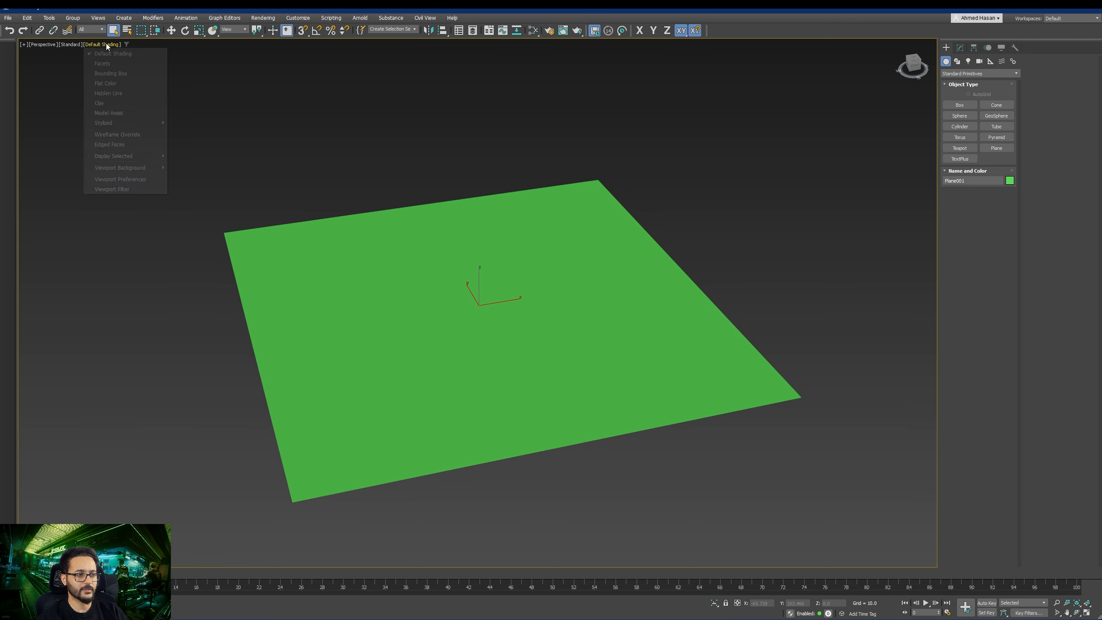
pyautogui.click(124, 146)
pyautogui.moveTo(544, 229); pyautogui.dragTo(568, 214, button='middle')
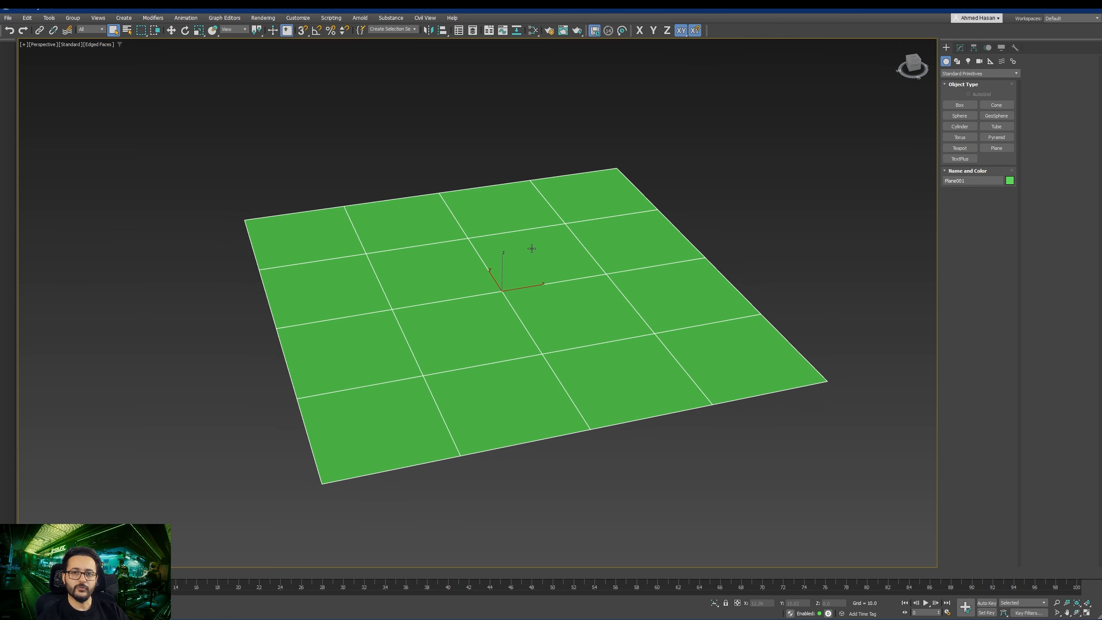
pyautogui.moveTo(504, 266); pyautogui.dragTo(521, 269, button='middle')
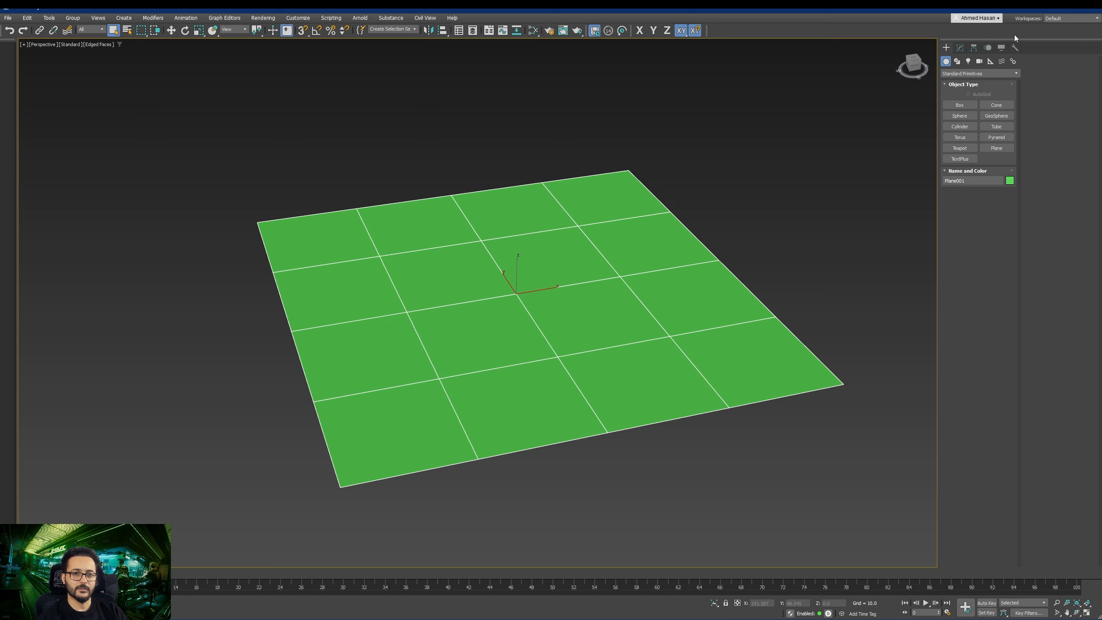
# Step: Modify the plane's parameters to 3 length segments and 26 width segments
pyautogui.click(960, 48)
pyautogui.moveTo(723, 275); pyautogui.dragTo(706, 271, button='middle')
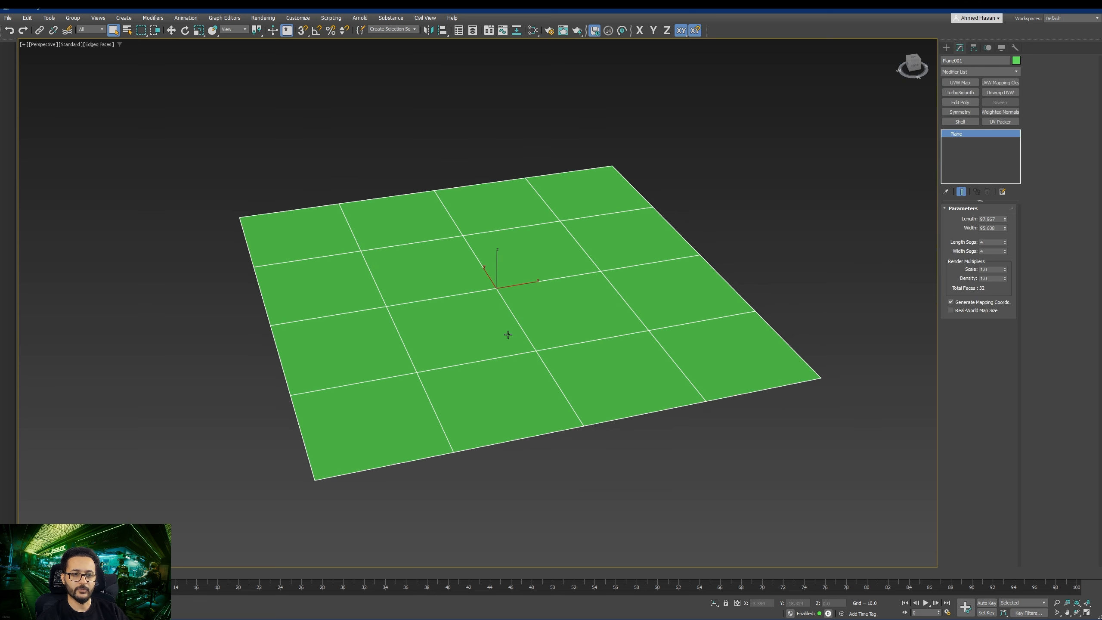
pyautogui.moveTo(508, 335); pyautogui.dragTo(495, 330, button='middle')
pyautogui.moveTo(593, 326); pyautogui.dragTo(612, 332, button='middle')
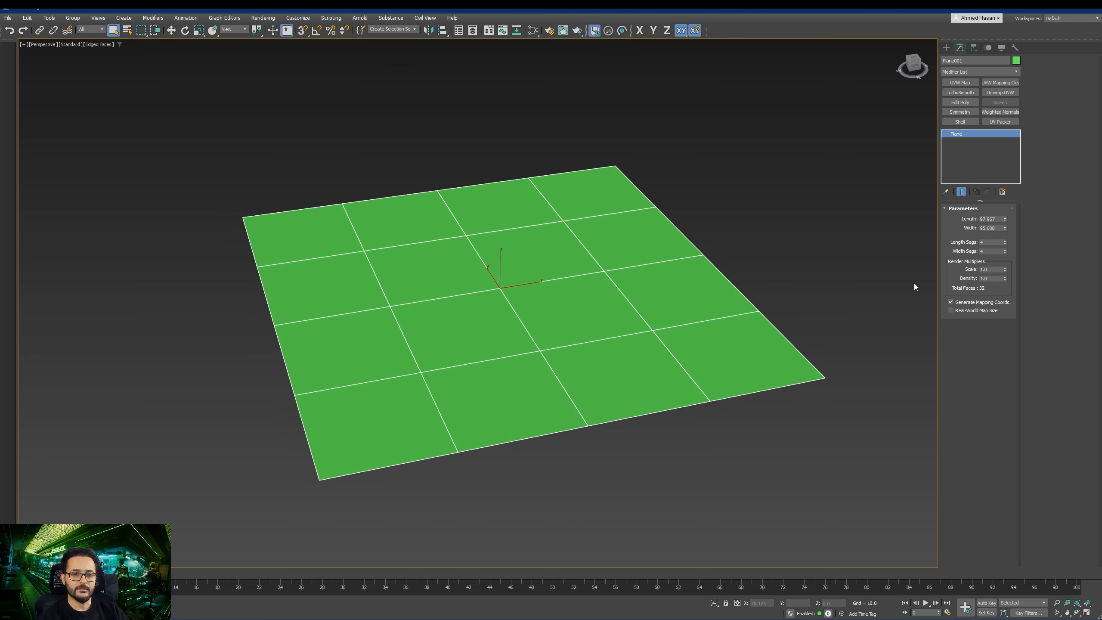
pyautogui.moveTo(1004, 242)
pyautogui.mouseDown()
pyautogui.moveTo(1005, 252)
pyautogui.moveTo(1005, 226)
pyautogui.moveTo(1009, 252)
pyautogui.mouseUp()
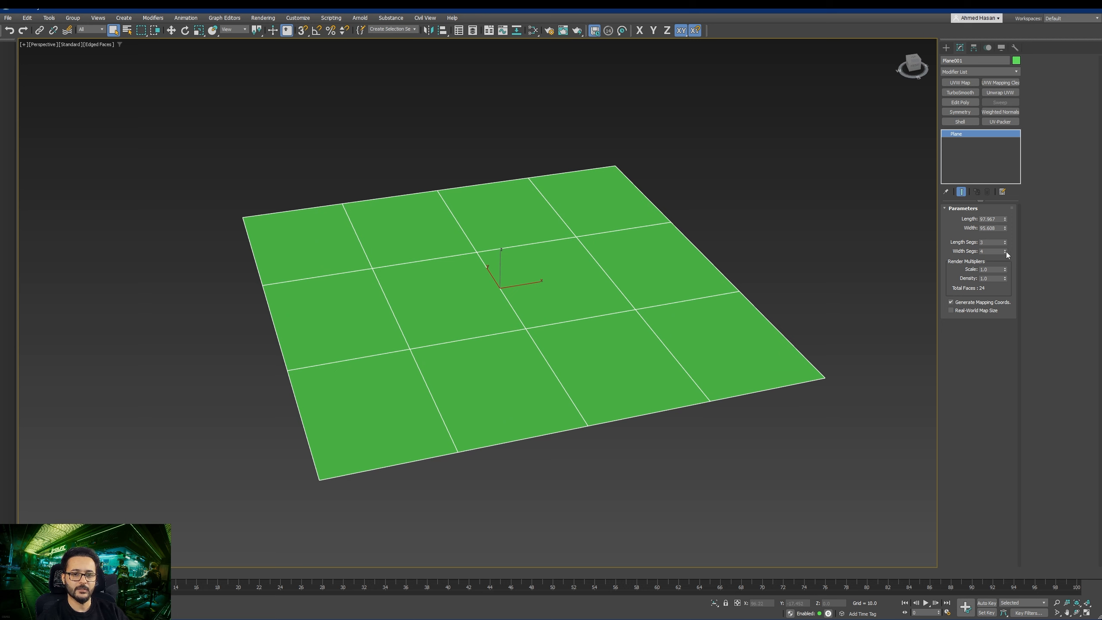
pyautogui.moveTo(1005, 251); pyautogui.dragTo(1010, 241)
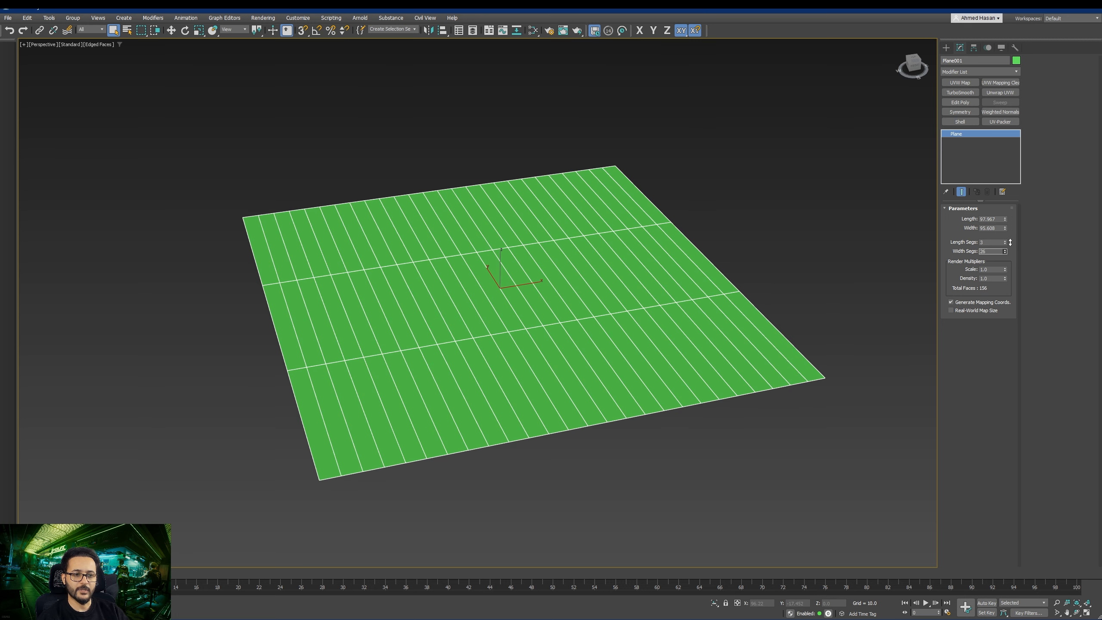
# Step: Reset the plane's length and width segments to 1, and raise the length segments to 25
pyautogui.rightClick(1005, 242)
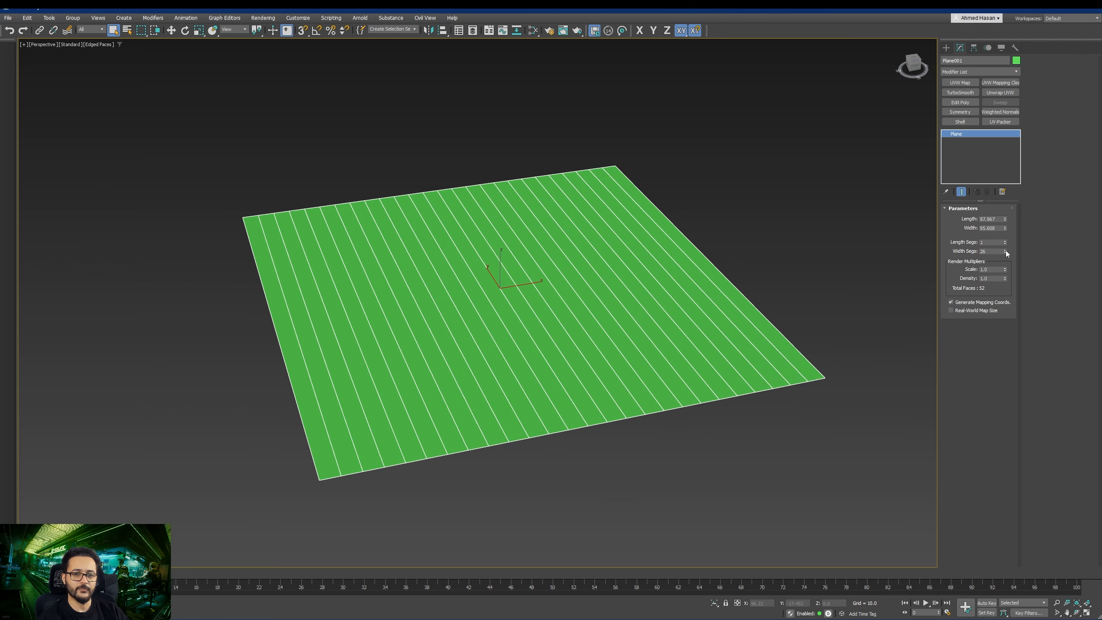
pyautogui.rightClick(1005, 251)
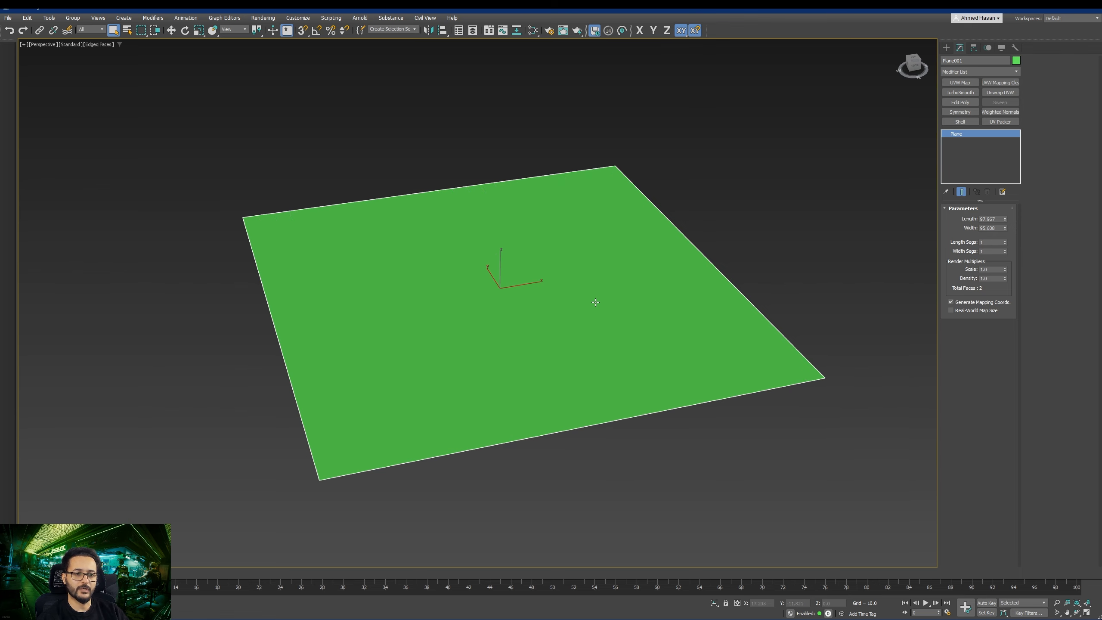
pyautogui.moveTo(540, 366); pyautogui.dragTo(550, 379, button='middle')
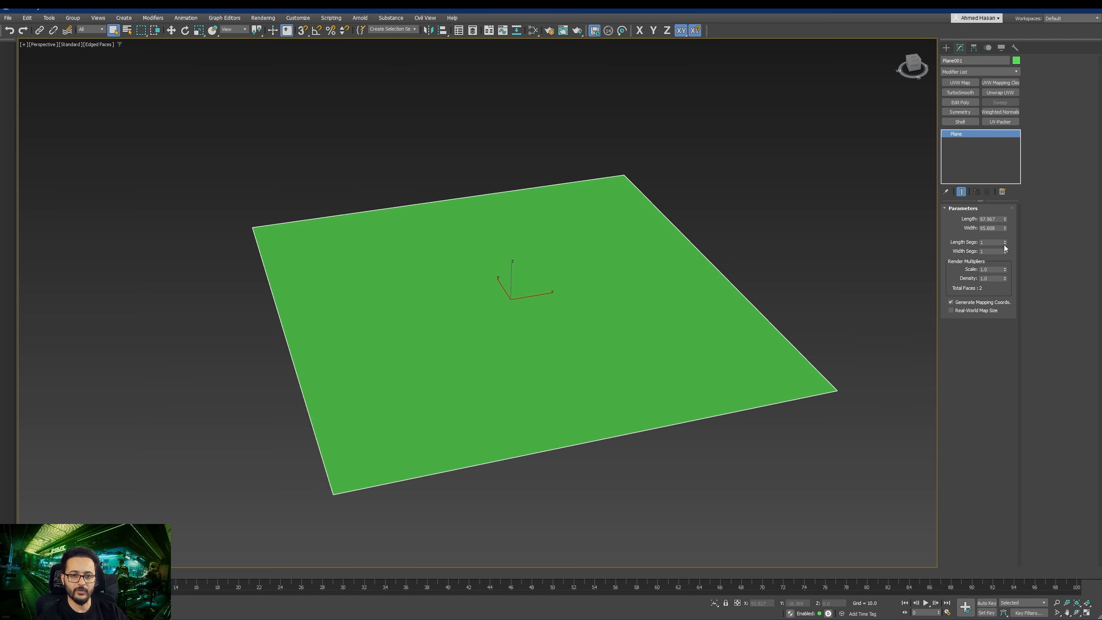
pyautogui.moveTo(1004, 243); pyautogui.dragTo(1006, 231)
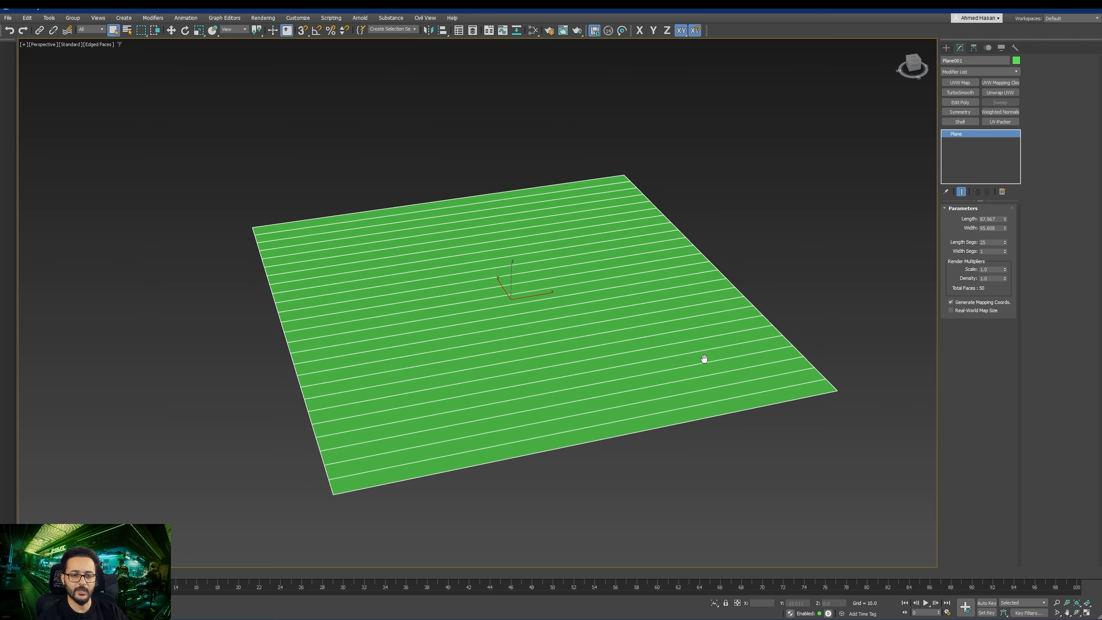
pyautogui.moveTo(703, 359); pyautogui.dragTo(697, 359, button='middle')
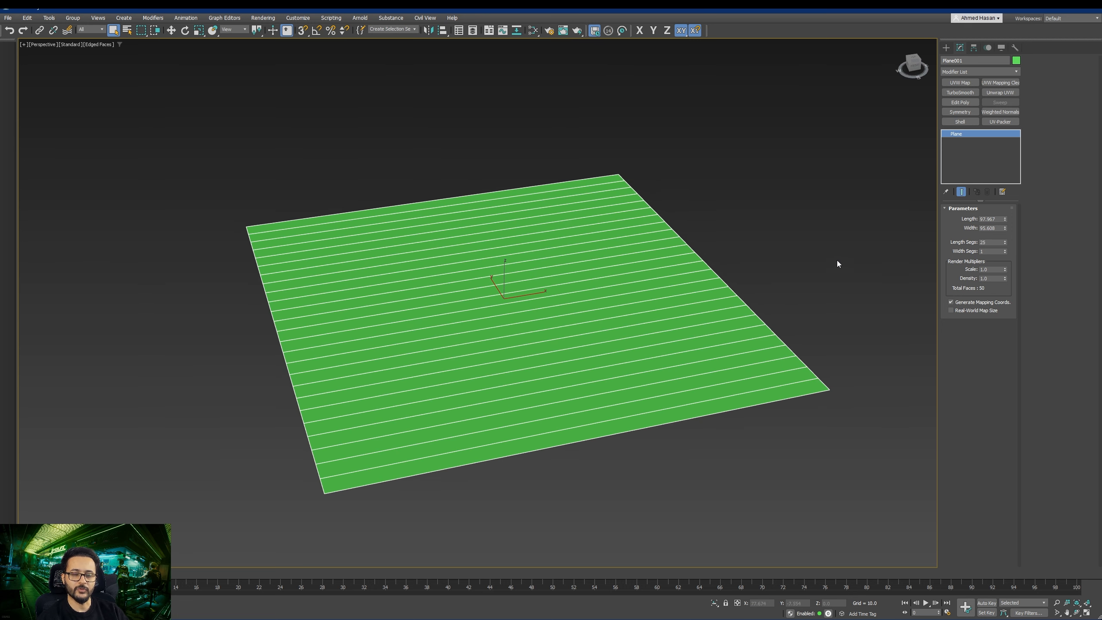
# Step: Reset the plane's length segments to 1 and activate the Move tool
pyautogui.rightClick(1005, 243)
pyautogui.moveTo(542, 372); pyautogui.dragTo(550, 366, button='middle')
pyautogui.press('w')
pyautogui.keyDown('alt'); pyautogui.moveTo(718, 337); pyautogui.dragTo(716, 341, button='middle'); pyautogui.keyUp('alt')
pyautogui.moveTo(717, 341); pyautogui.dragTo(703, 309, button='middle')
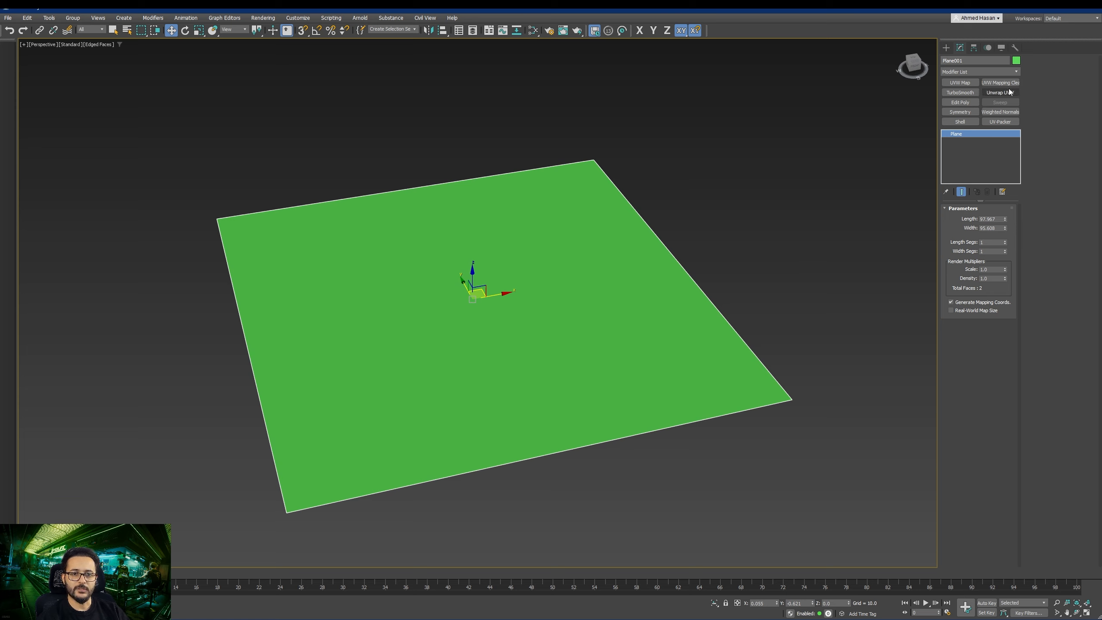
# Step: Hide the modifier buttons, open and cancel the modifier set configuration, and show the buttons again
pyautogui.click(999, 192)
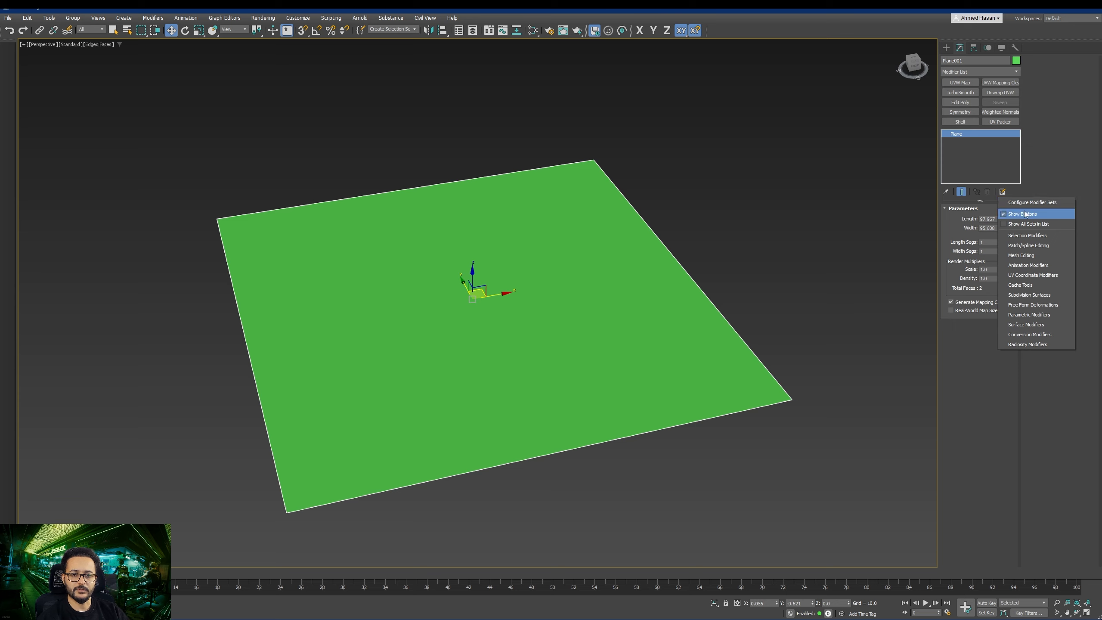
pyautogui.click(1025, 212)
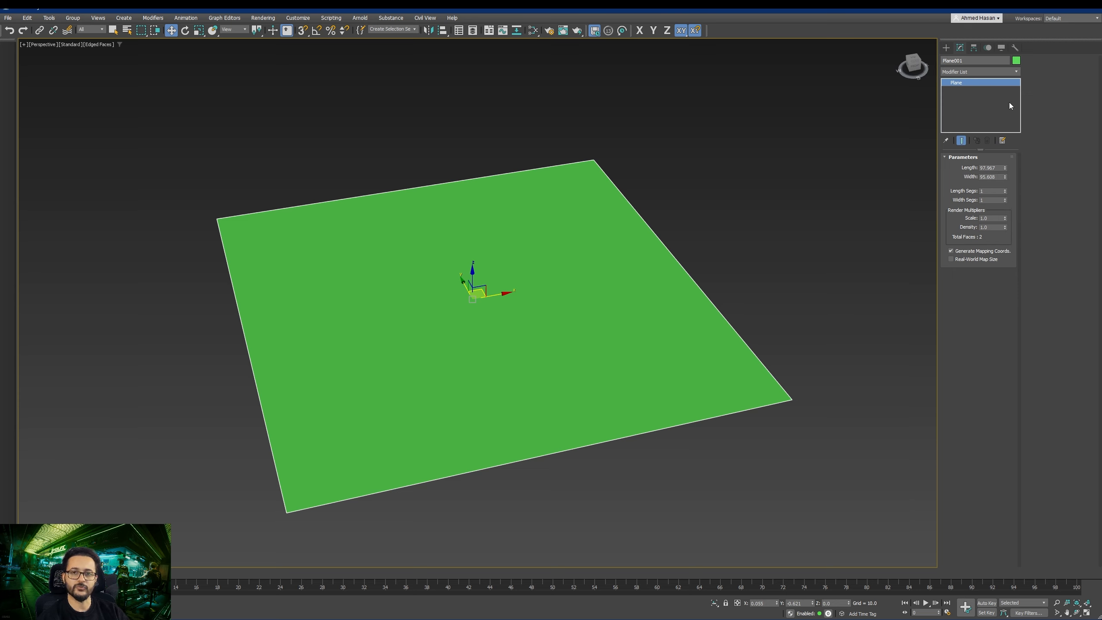
pyautogui.click(1003, 141)
pyautogui.click(1030, 152)
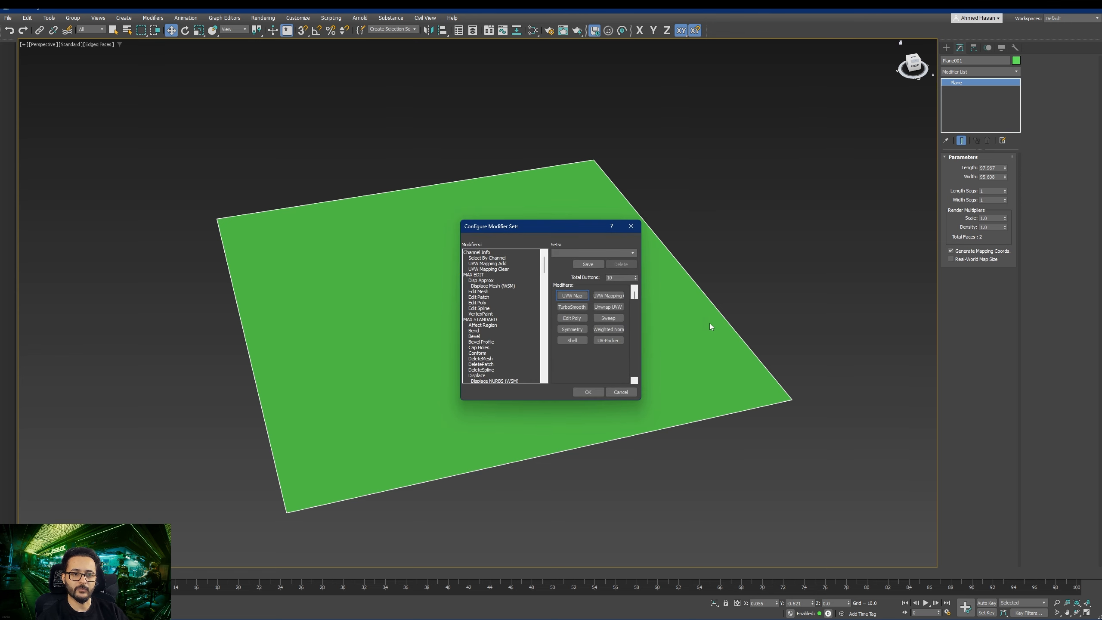
pyautogui.click(621, 392)
pyautogui.click(1003, 141)
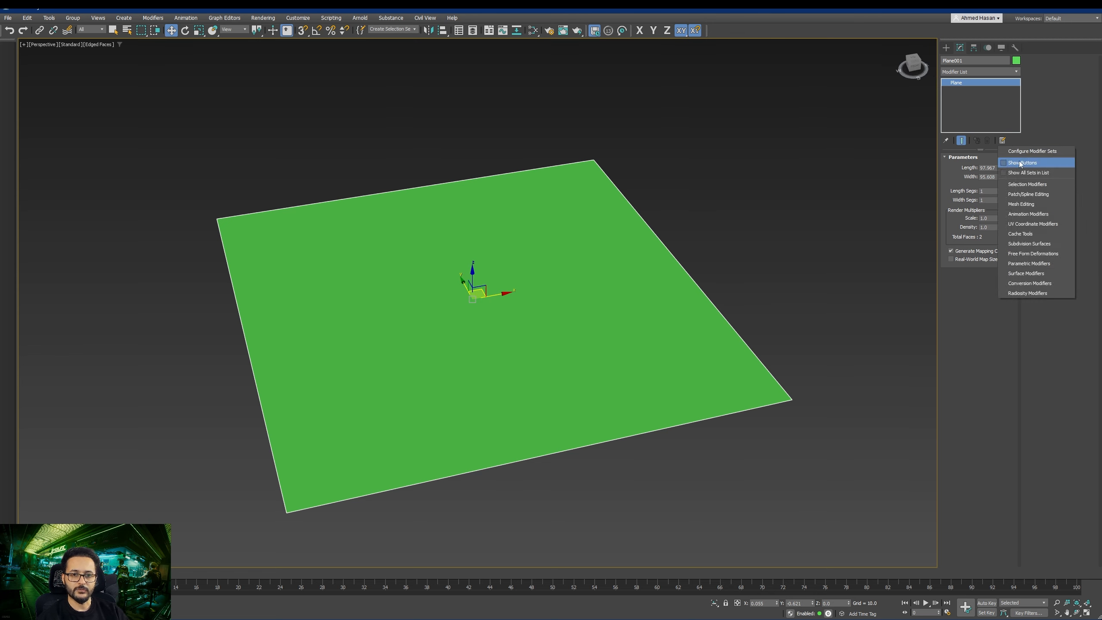
pyautogui.click(1019, 161)
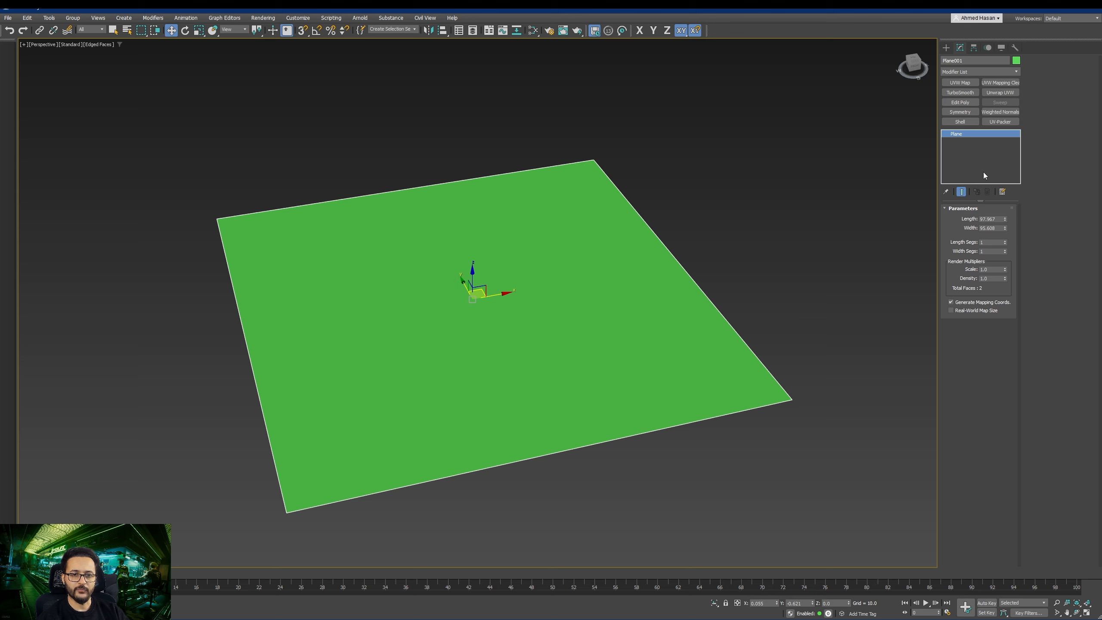
# Step: In Configure Modifier Sets, find TurboSmooth among the available modifiers and assign it to one of the set's buttons
pyautogui.click(1002, 192)
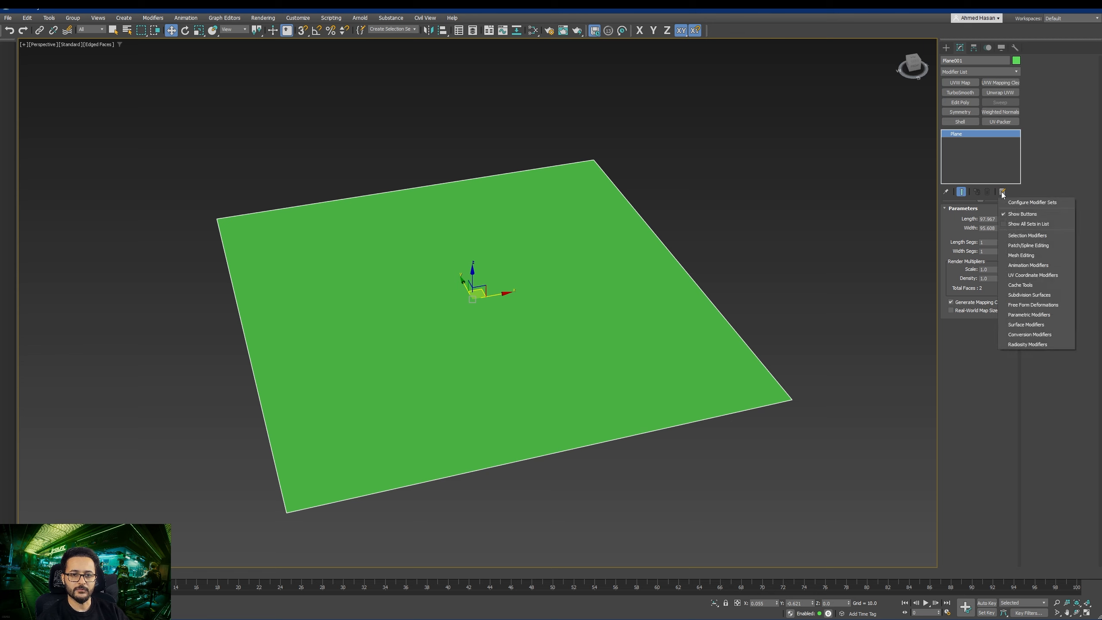
pyautogui.click(1026, 203)
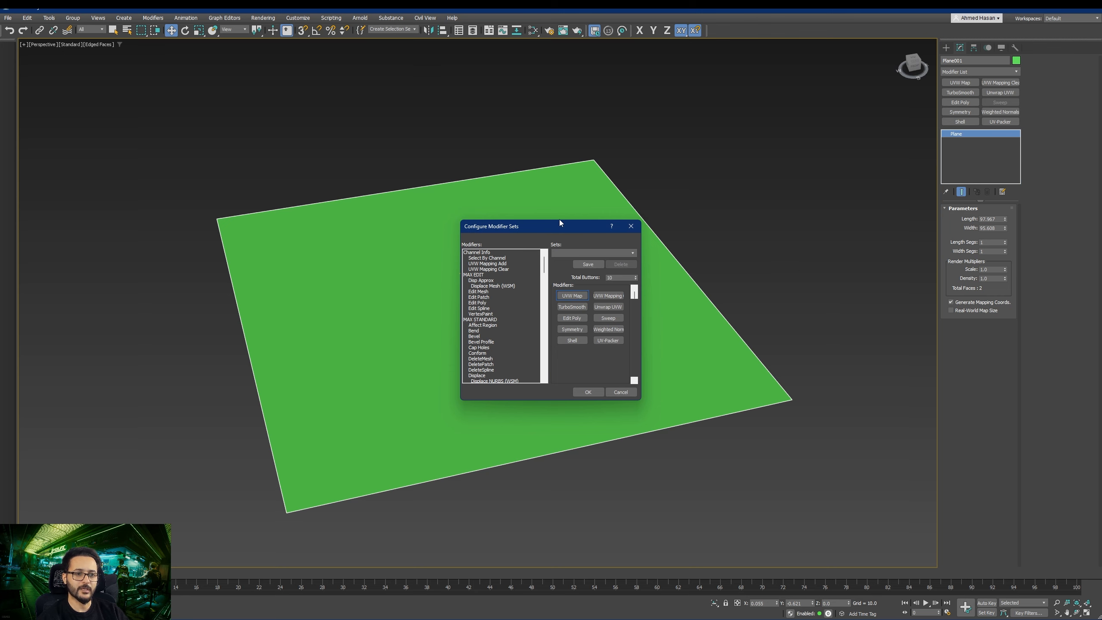
pyautogui.moveTo(560, 221); pyautogui.dragTo(762, 149)
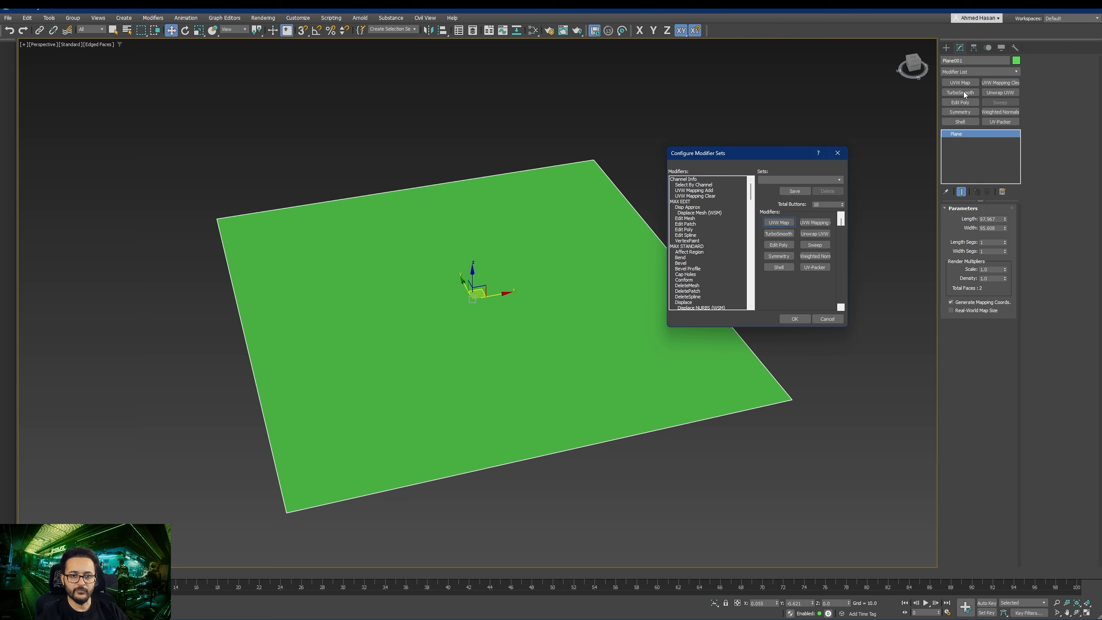
pyautogui.click(696, 222)
pyautogui.press('t')
pyautogui.press('t')
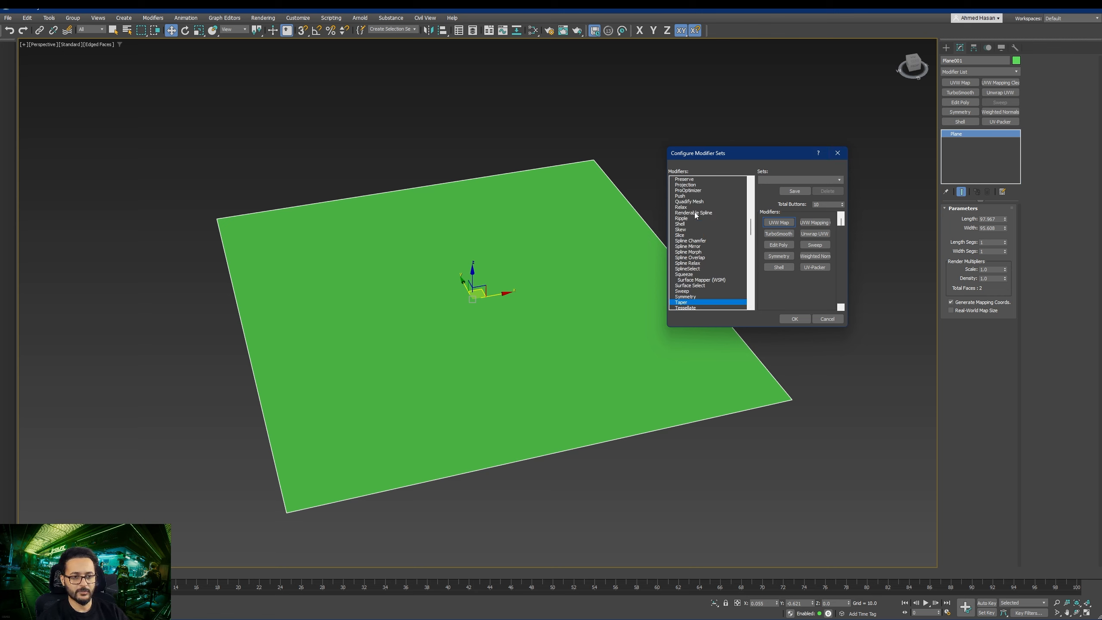
pyautogui.press('t')
pyautogui.press('t')
pyautogui.click(685, 297)
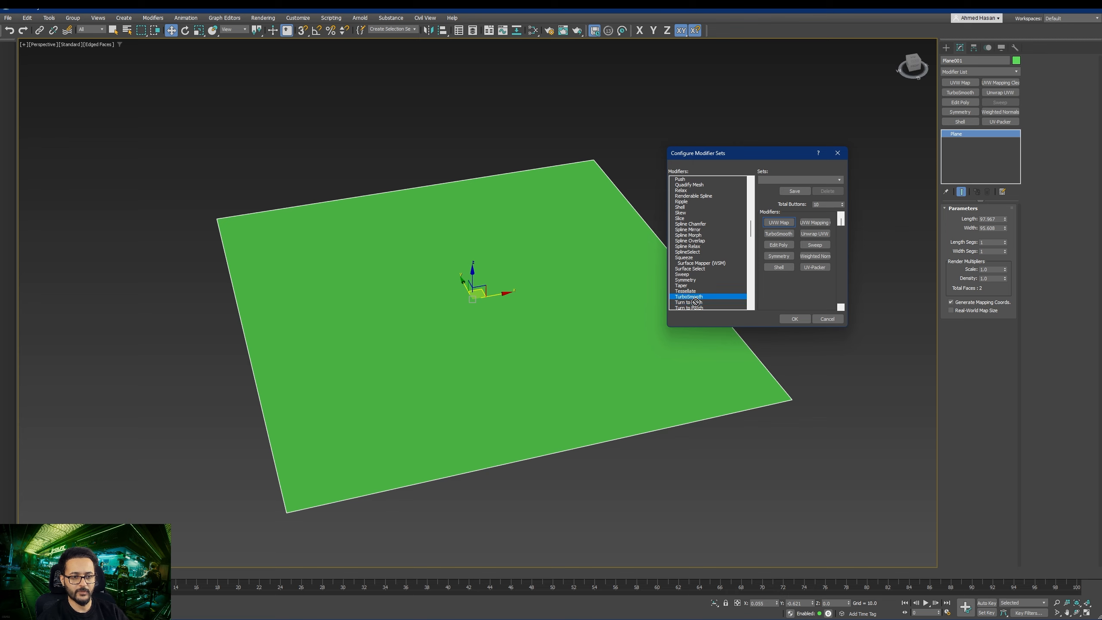
pyautogui.moveTo(688, 302); pyautogui.dragTo(783, 226)
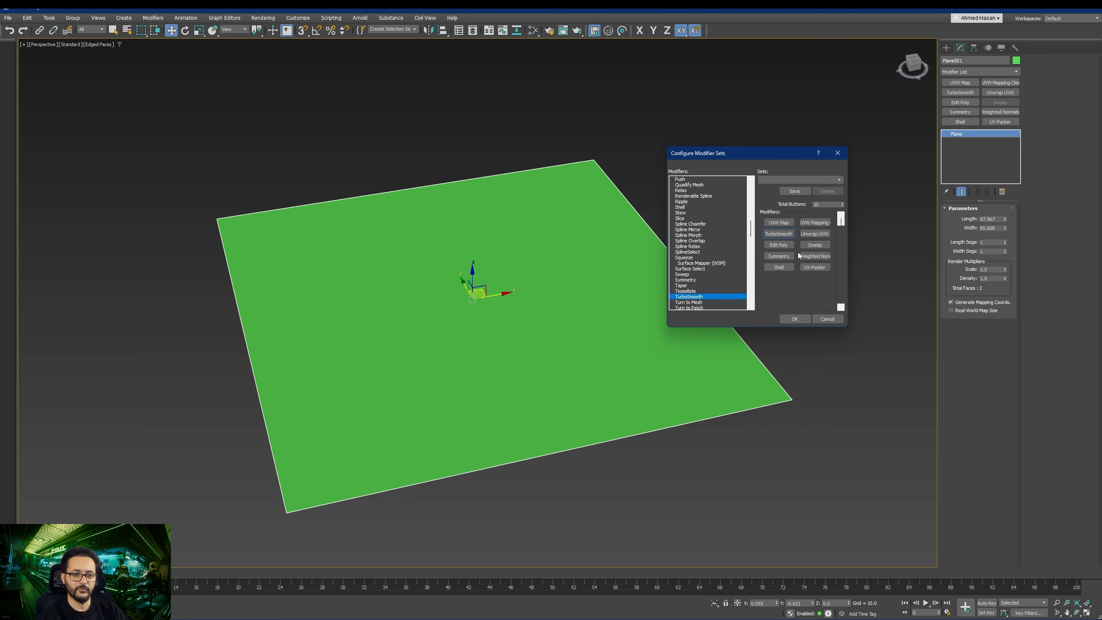
# Step: Raise the modifier set's total buttons to 14, reduce them to 4, and discard the configuration changes
pyautogui.click(842, 202)
pyautogui.click(842, 202)
pyautogui.click(842, 202)
pyautogui.click(842, 202)
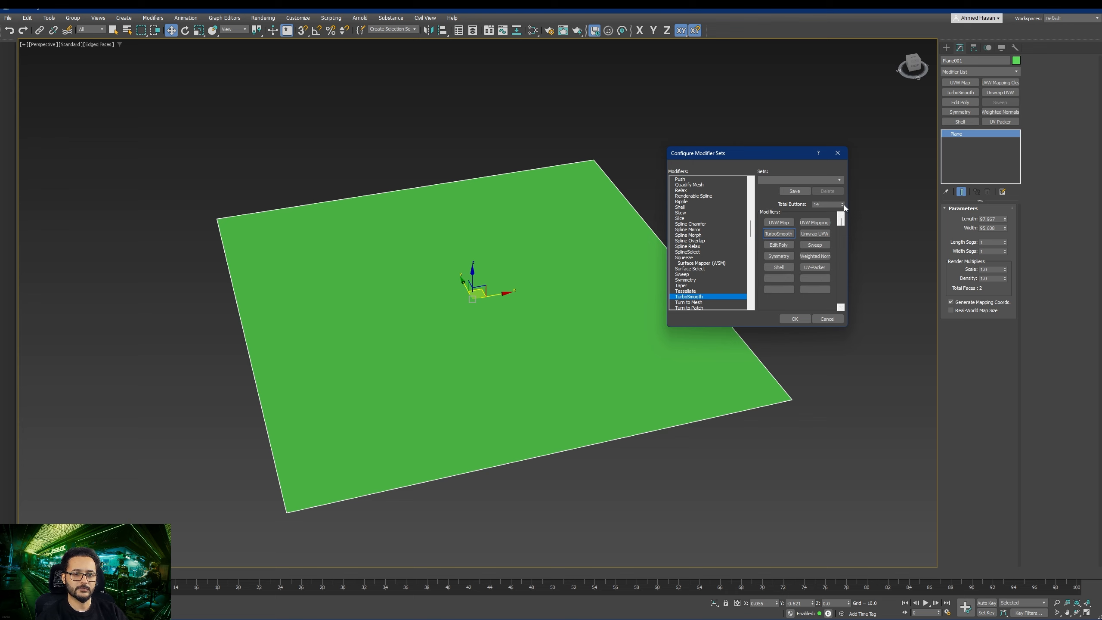
pyautogui.click(842, 206)
pyautogui.click(842, 205)
pyautogui.click(843, 205)
pyautogui.click(843, 206)
pyautogui.click(843, 205)
pyautogui.click(843, 206)
pyautogui.click(843, 205)
pyautogui.click(843, 205)
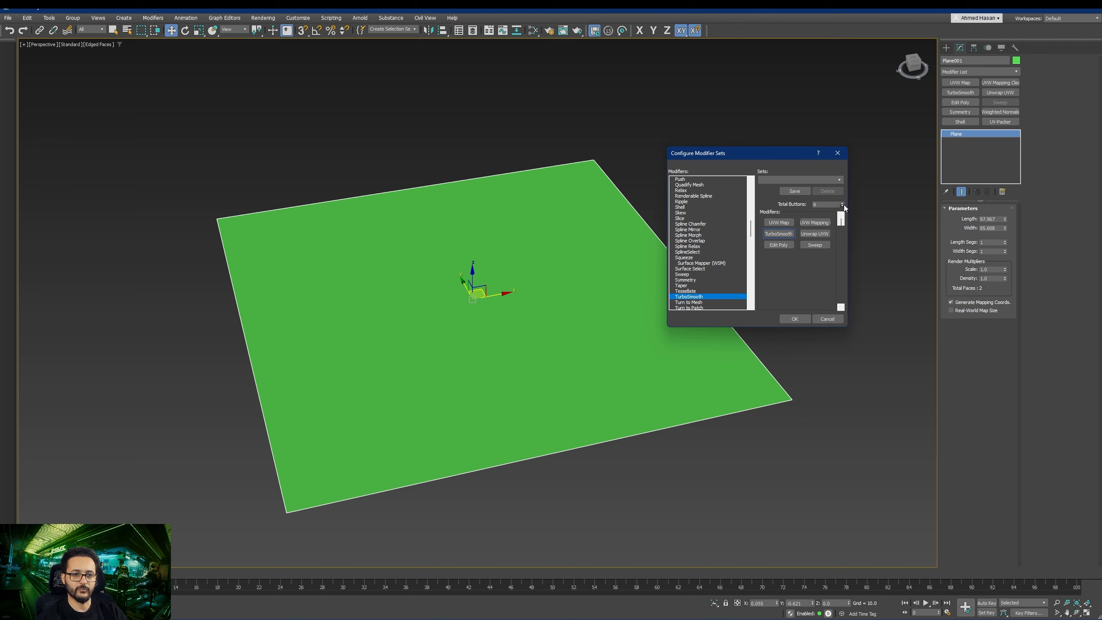
pyautogui.click(842, 206)
pyautogui.click(842, 206)
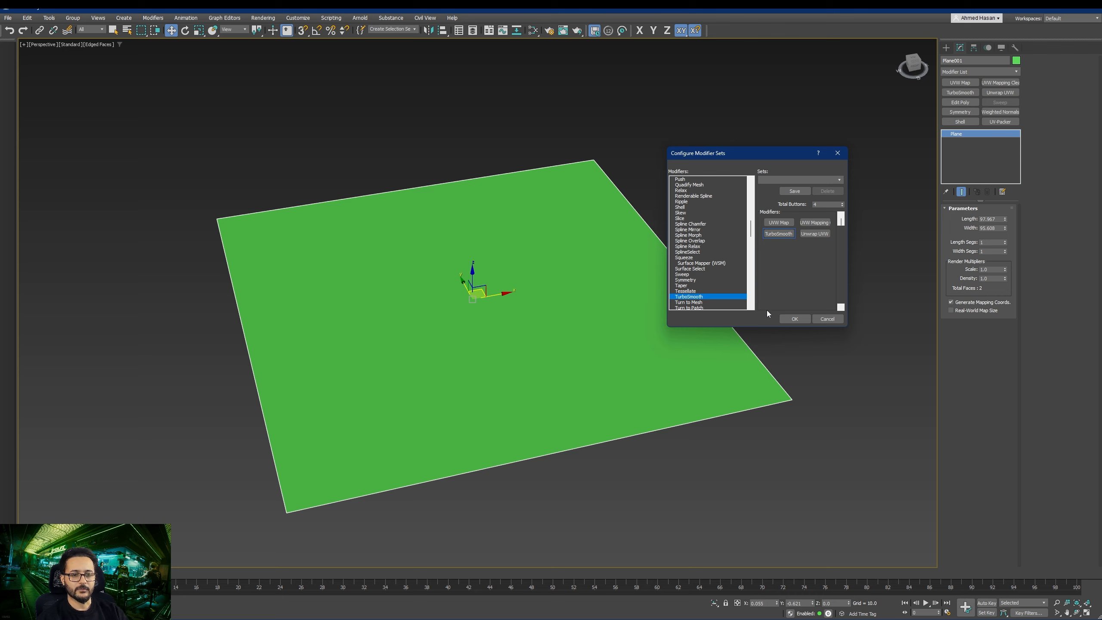
pyautogui.click(829, 319)
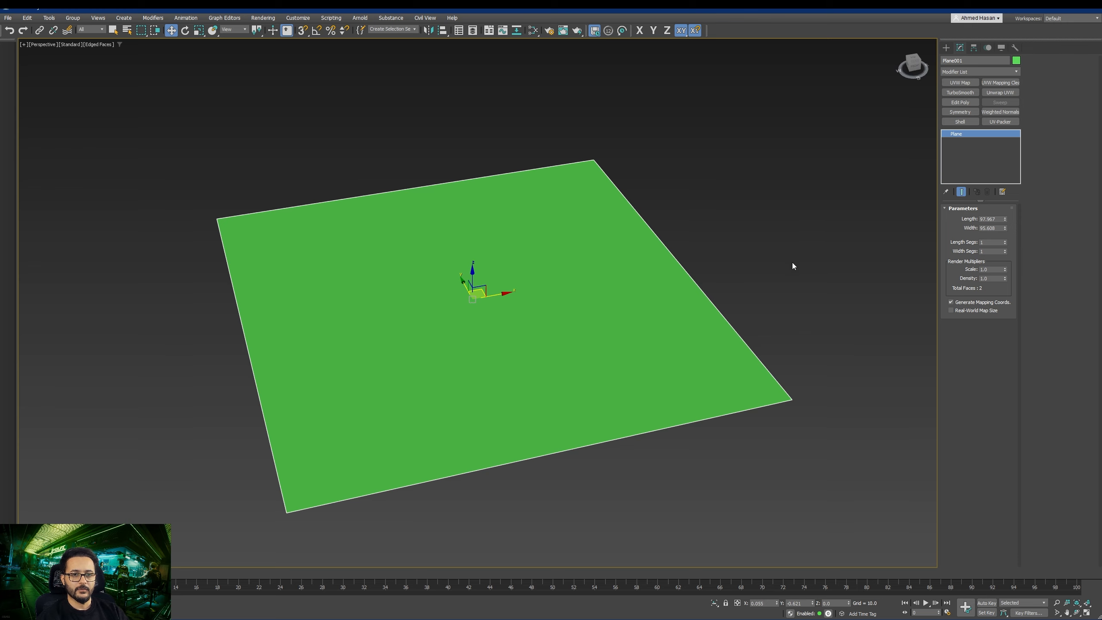
# Step: Add an Edit Poly modifier to the plane
pyautogui.moveTo(793, 266); pyautogui.dragTo(809, 261, button='middle')
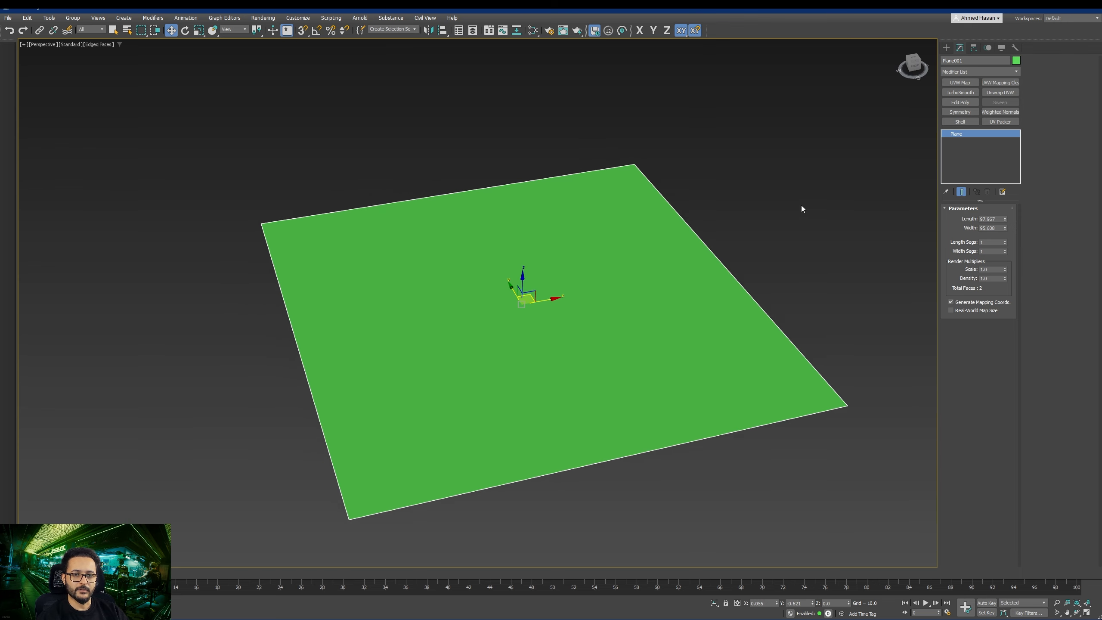
pyautogui.scroll(-3, 598, 231)
pyautogui.keyDown('alt'); pyautogui.moveTo(598, 231); pyautogui.dragTo(573, 266, button='middle'); pyautogui.keyUp('alt')
pyautogui.scroll(2, 467, 302)
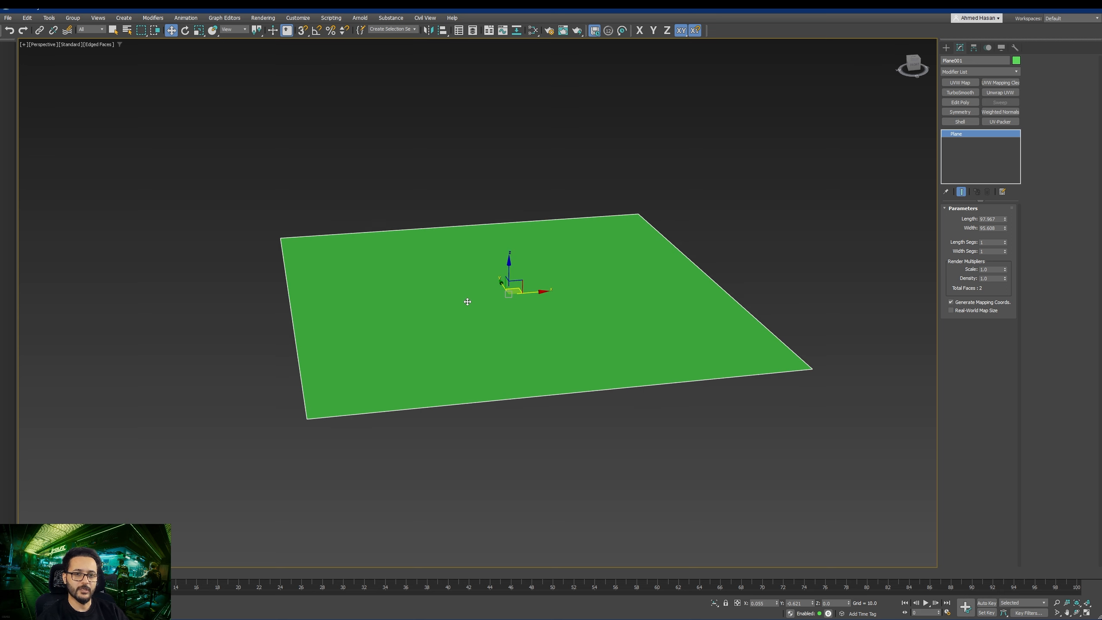
pyautogui.click(950, 102)
pyautogui.moveTo(743, 291); pyautogui.dragTo(654, 318, button='middle')
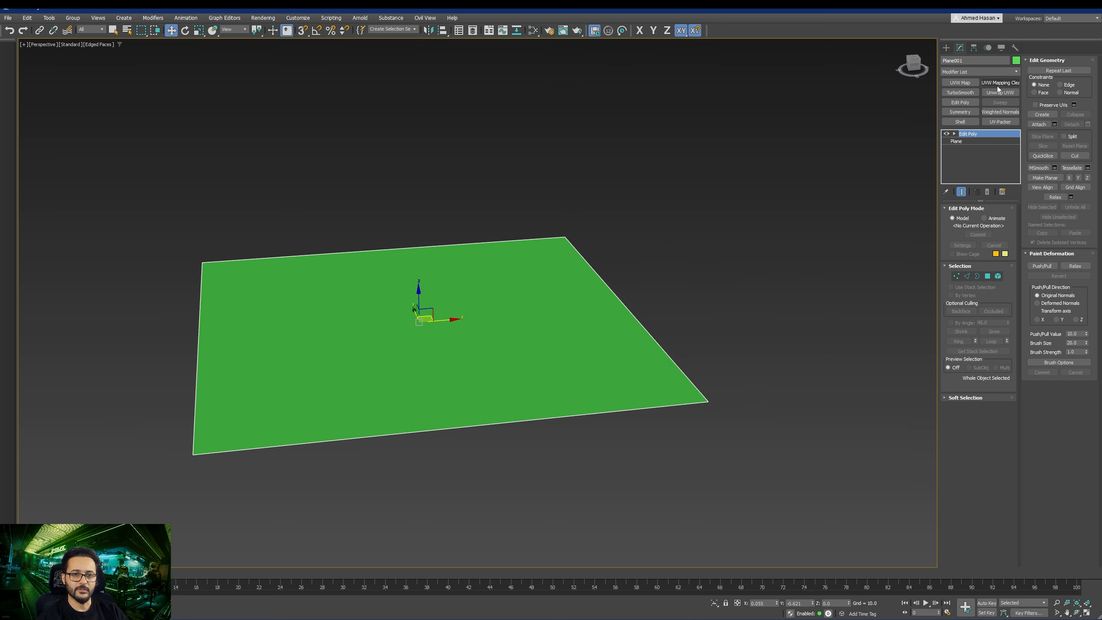
# Step: Search the available modifiers for "e" and add a second Edit Poly modifier on top of the first
pyautogui.click(1002, 192)
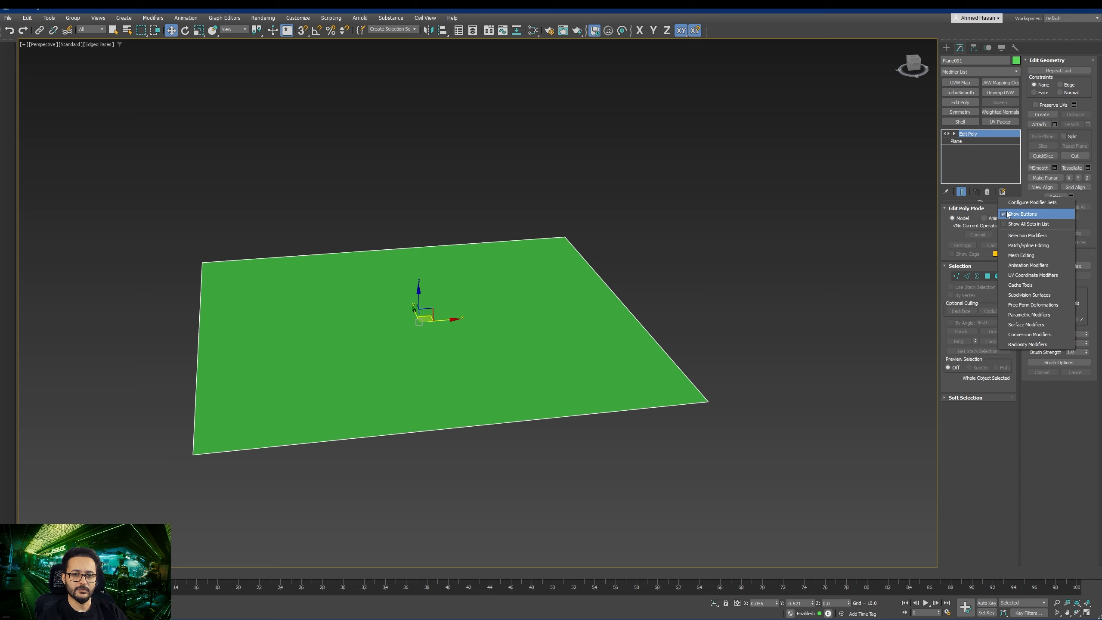
pyautogui.click(1007, 72)
pyautogui.click(1010, 70)
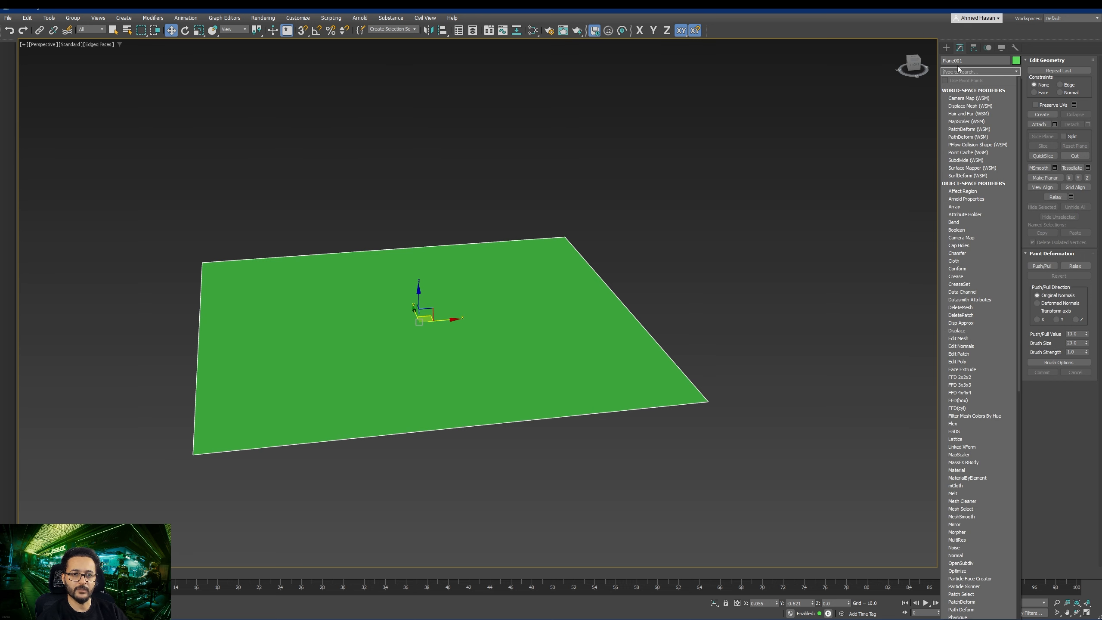
pyautogui.write('e')
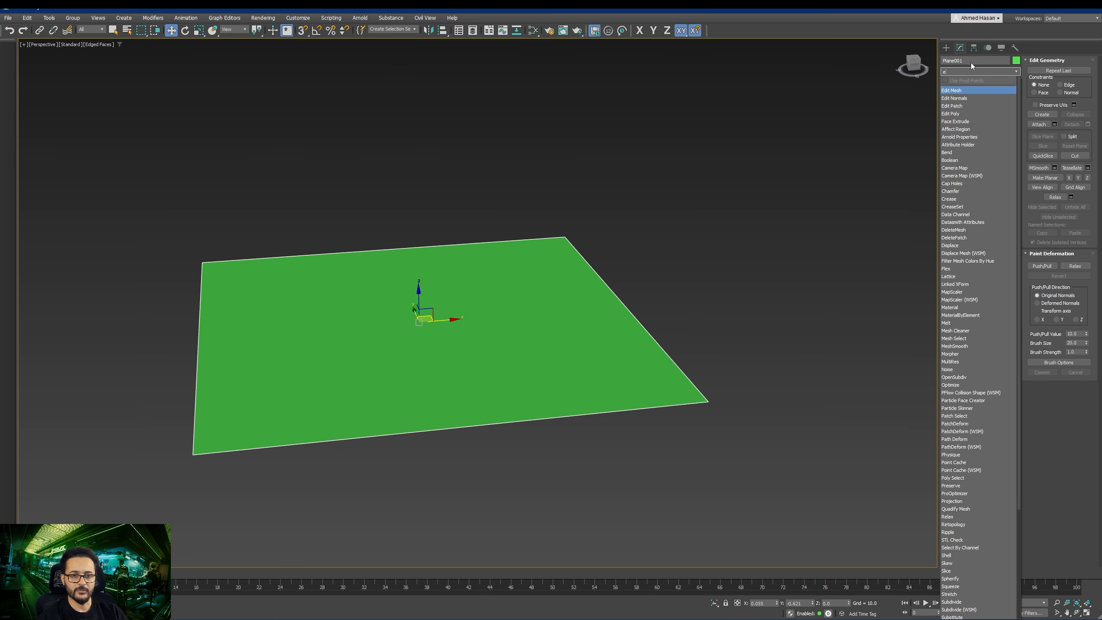
pyautogui.click(965, 114)
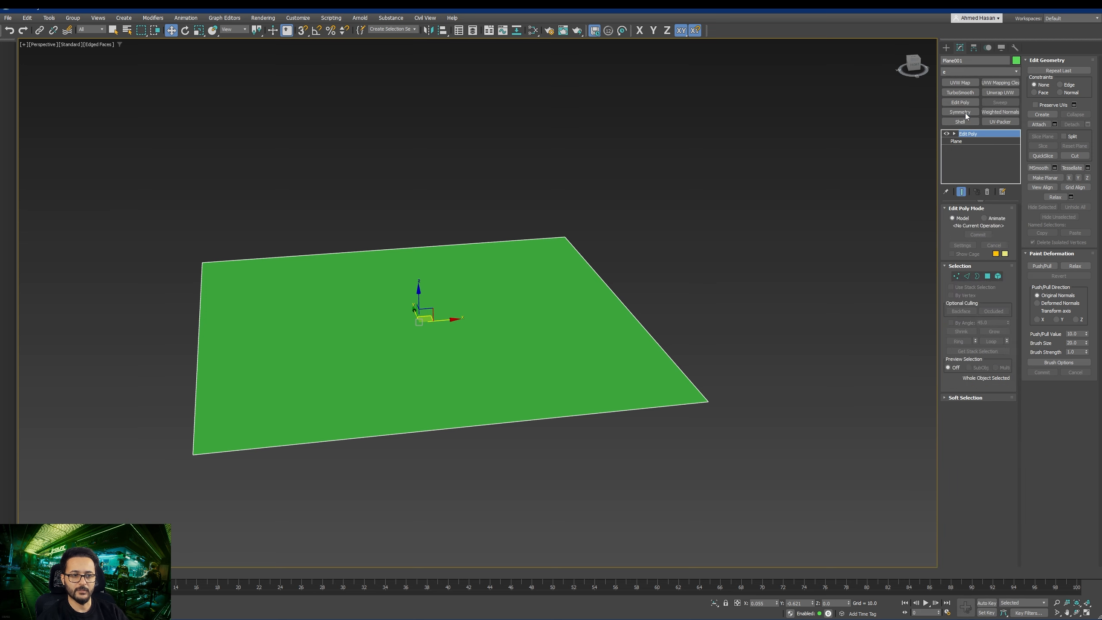
pyautogui.moveTo(706, 296); pyautogui.dragTo(777, 277, button='middle')
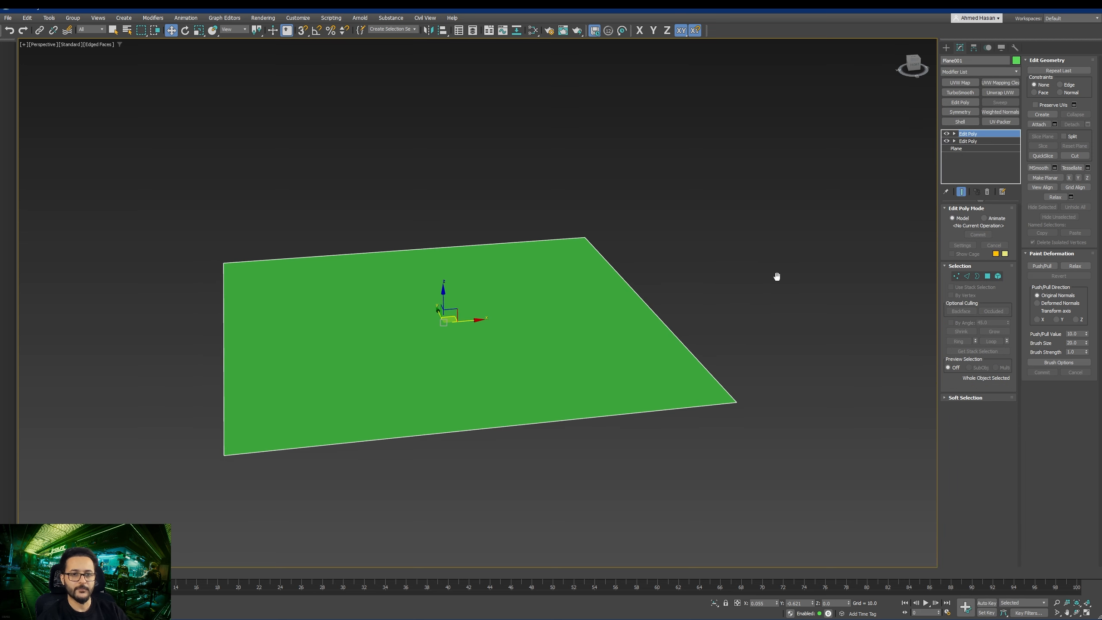
# Step: Enter Edge level in the upper Edit Poly modifier and select the plane's right-hand edge
pyautogui.click(967, 276)
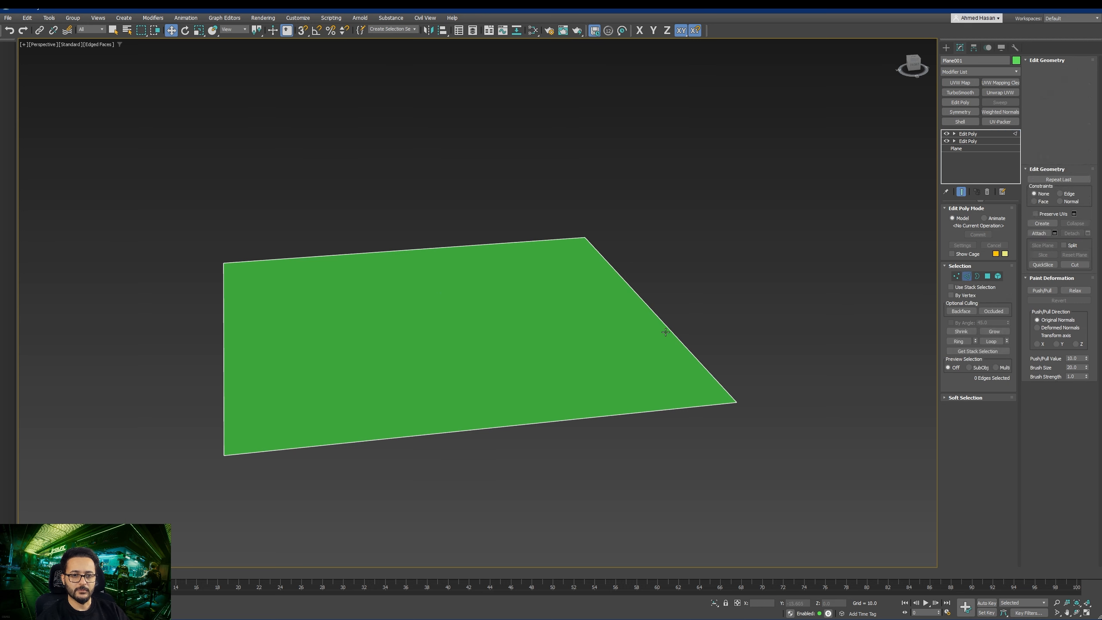
pyautogui.click(665, 332)
pyautogui.moveTo(617, 340); pyautogui.dragTo(546, 357, button='middle')
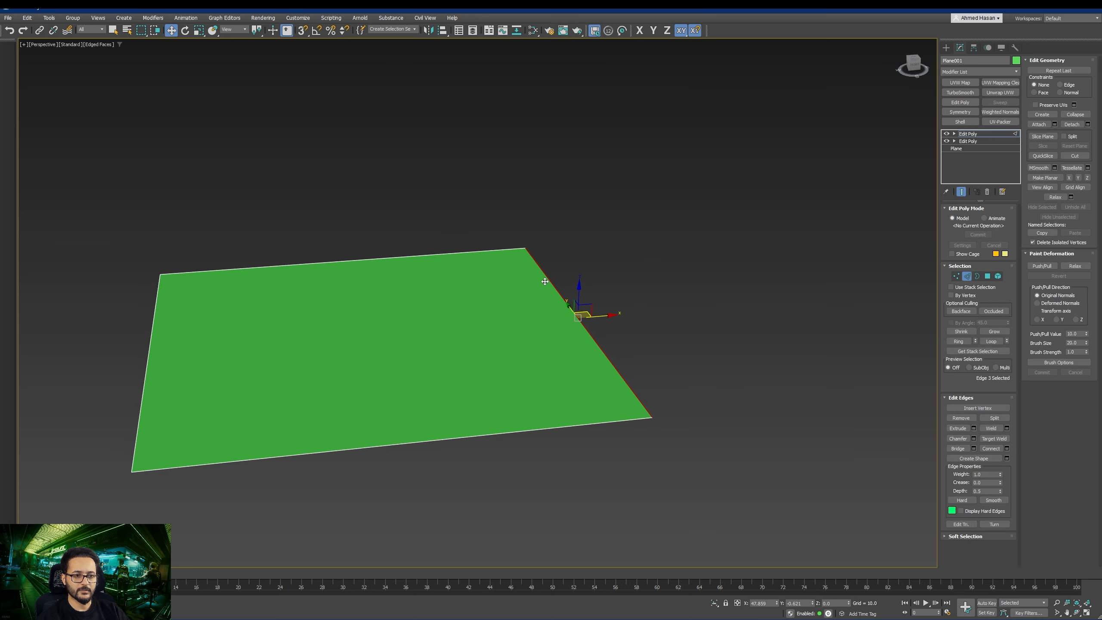
# Step: Change to Vertex level and select the plane's far-right corner vertex, followed by the near-right corner vertex
pyautogui.click(956, 275)
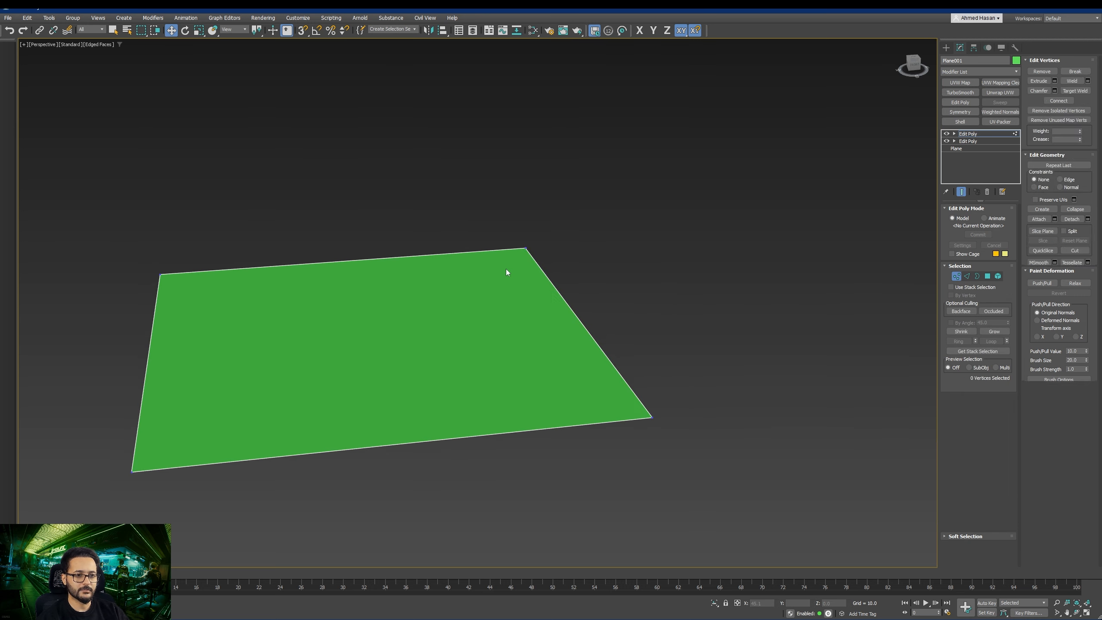
pyautogui.click(525, 248)
pyautogui.click(652, 417)
# Step: Try moving the near-right corner vertex up and slightly down, undoing each move
pyautogui.moveTo(653, 387); pyautogui.dragTo(656, 294)
pyautogui.hotkey('ctrl', 'z')
pyautogui.hotkey('ctrl', 'z')
pyautogui.moveTo(654, 393)
pyautogui.mouseDown()
pyautogui.moveTo(660, 351)
pyautogui.moveTo(669, 401)
pyautogui.mouseUp()
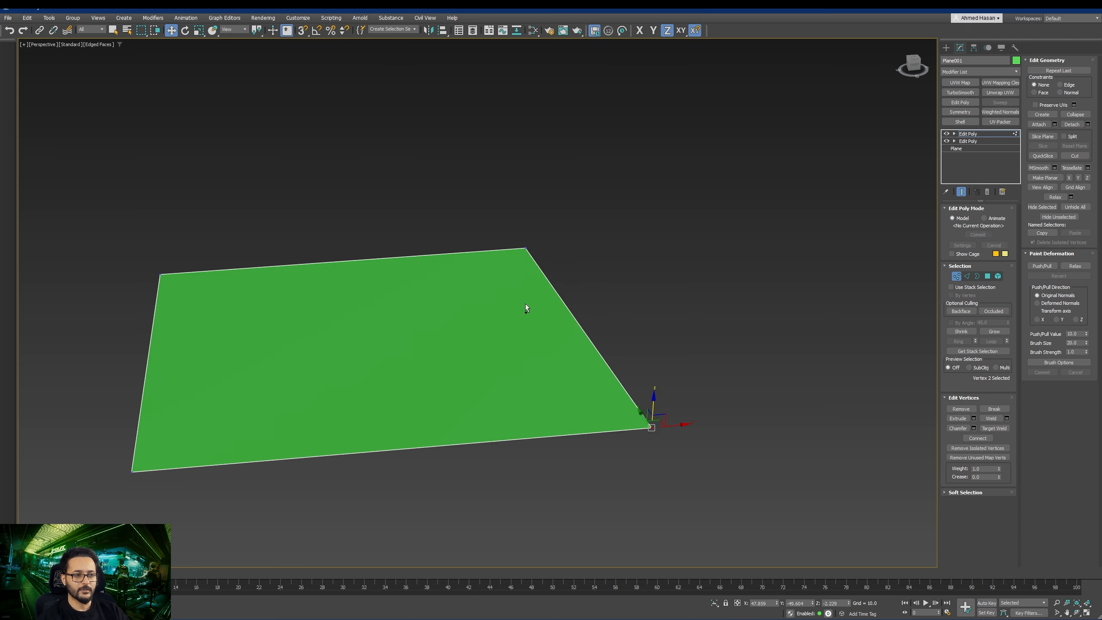
pyautogui.hotkey('ctrl', 'z')
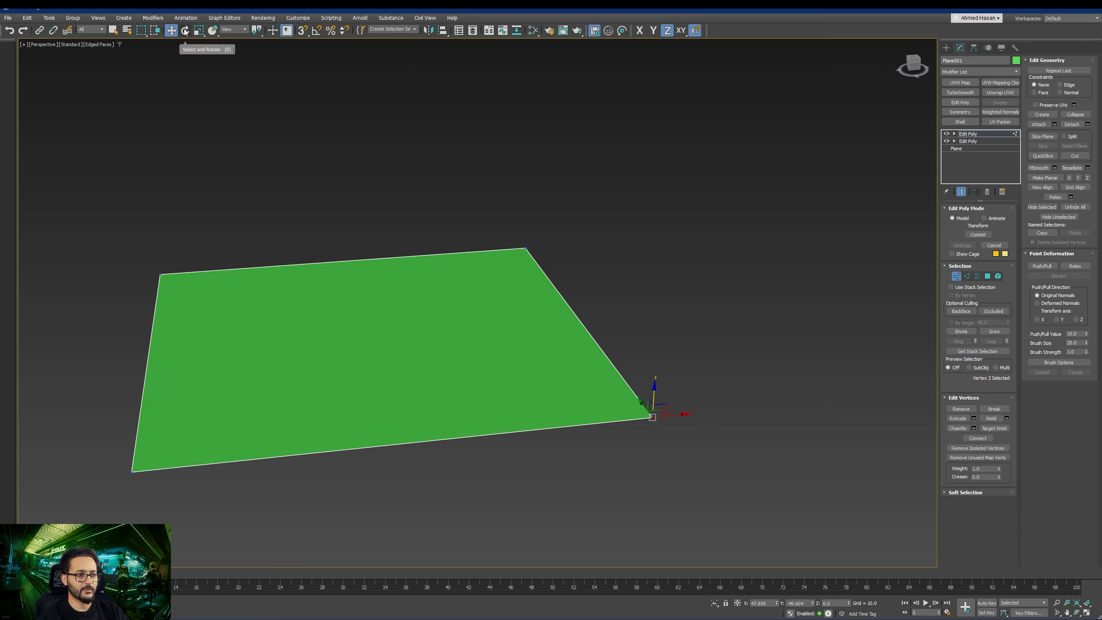
# Step: Activate the Rotate and Uniform Scale tools in turn, and return to the Move tool
pyautogui.click(185, 30)
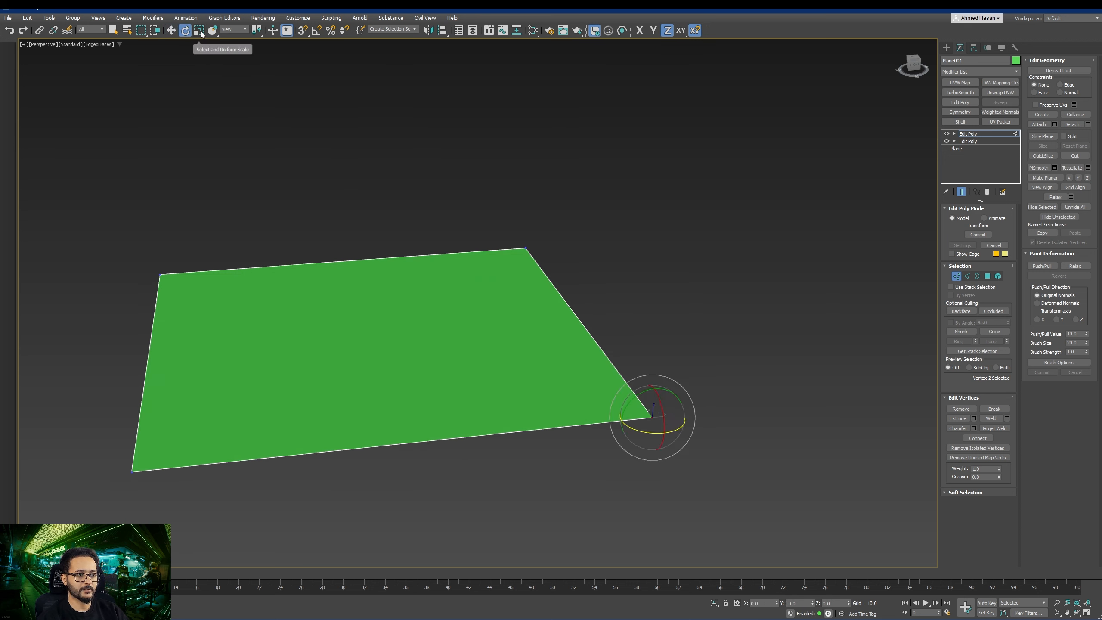
pyautogui.click(199, 31)
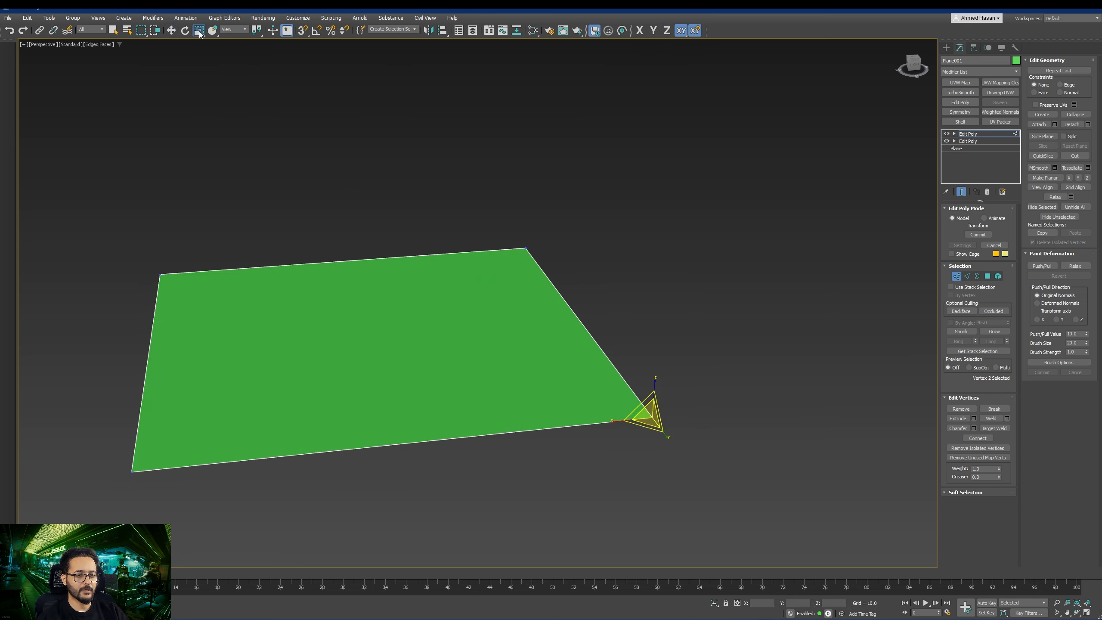
pyautogui.click(170, 31)
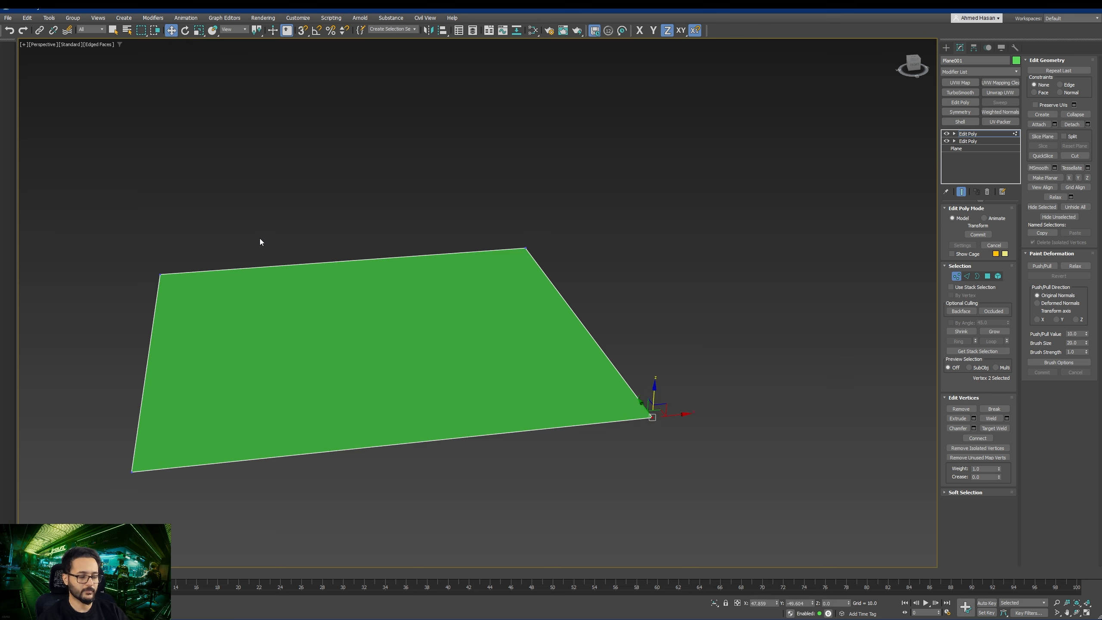
# Step: Move the near-right corner vertex upward and inward, and switch through Rotate to the Scale tool at Vertex level
pyautogui.moveTo(261, 240); pyautogui.dragTo(303, 246, button='middle')
pyautogui.moveTo(509, 338); pyautogui.dragTo(502, 336, button='middle')
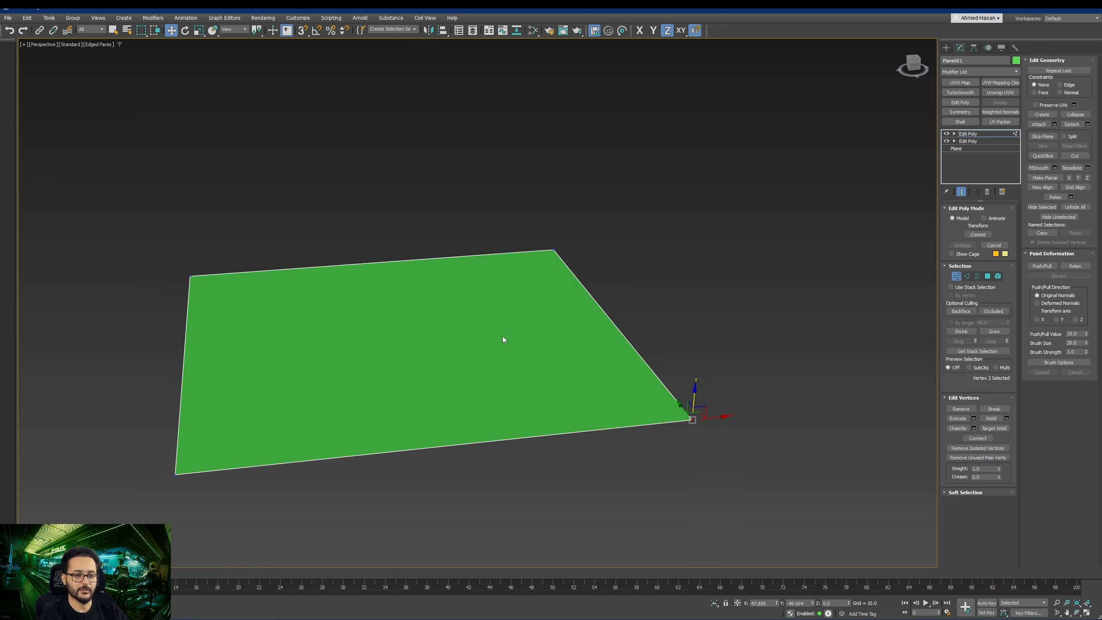
pyautogui.moveTo(698, 416); pyautogui.dragTo(665, 338)
pyautogui.press('e')
pyautogui.press('r')
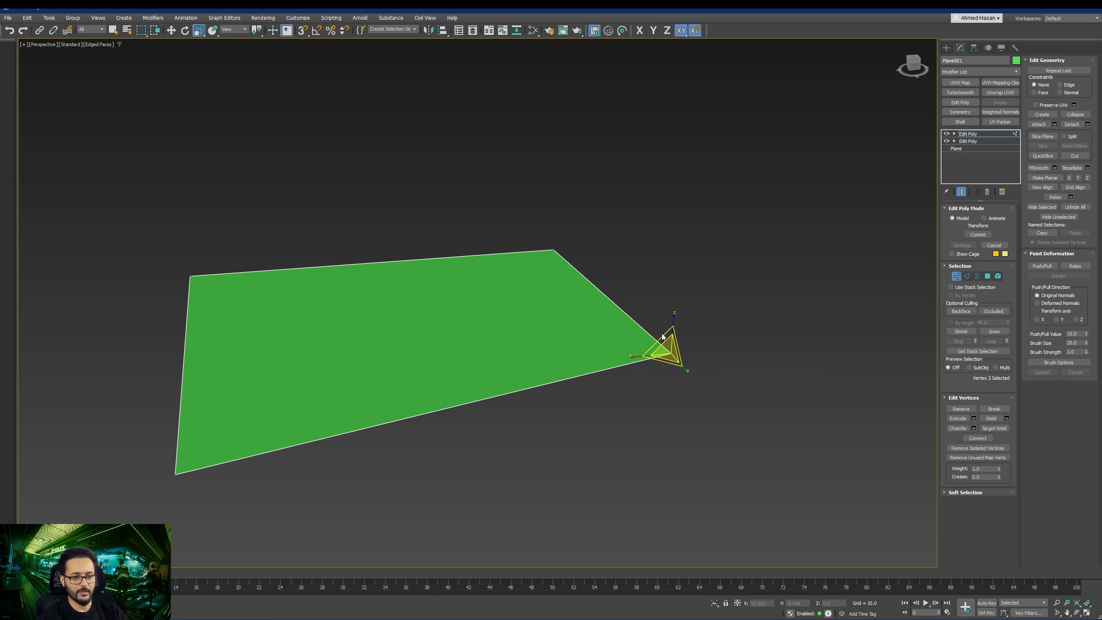
pyautogui.press('1')
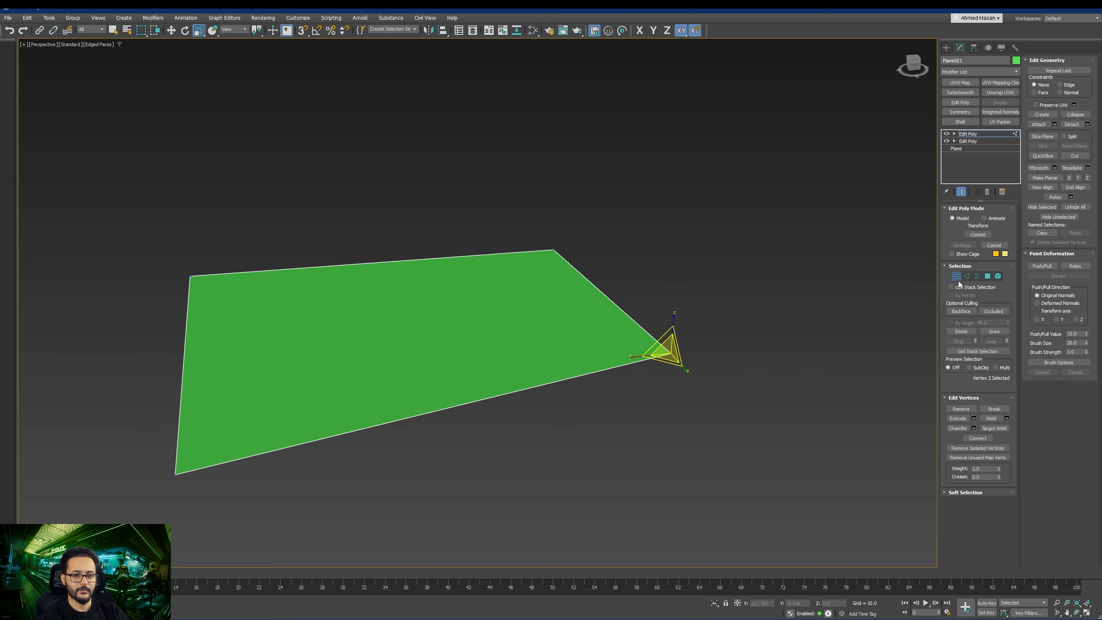
# Step: Try scaling the whole plane along X, along Y and uniformly, undoing each change, and switch to the Rotate tool
pyautogui.moveTo(403, 334)
pyautogui.mouseDown()
pyautogui.moveTo(403, 293)
pyautogui.moveTo(404, 332)
pyautogui.mouseUp()
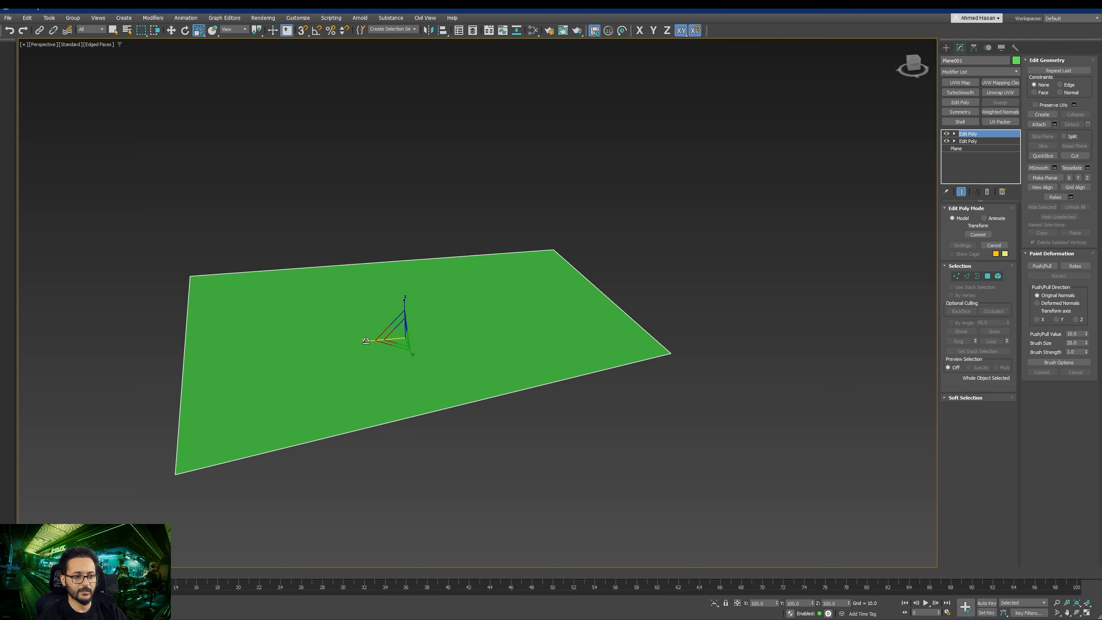
pyautogui.moveTo(366, 340); pyautogui.dragTo(352, 338)
pyautogui.hotkey('ctrl', 'z')
pyautogui.moveTo(411, 356); pyautogui.dragTo(415, 391)
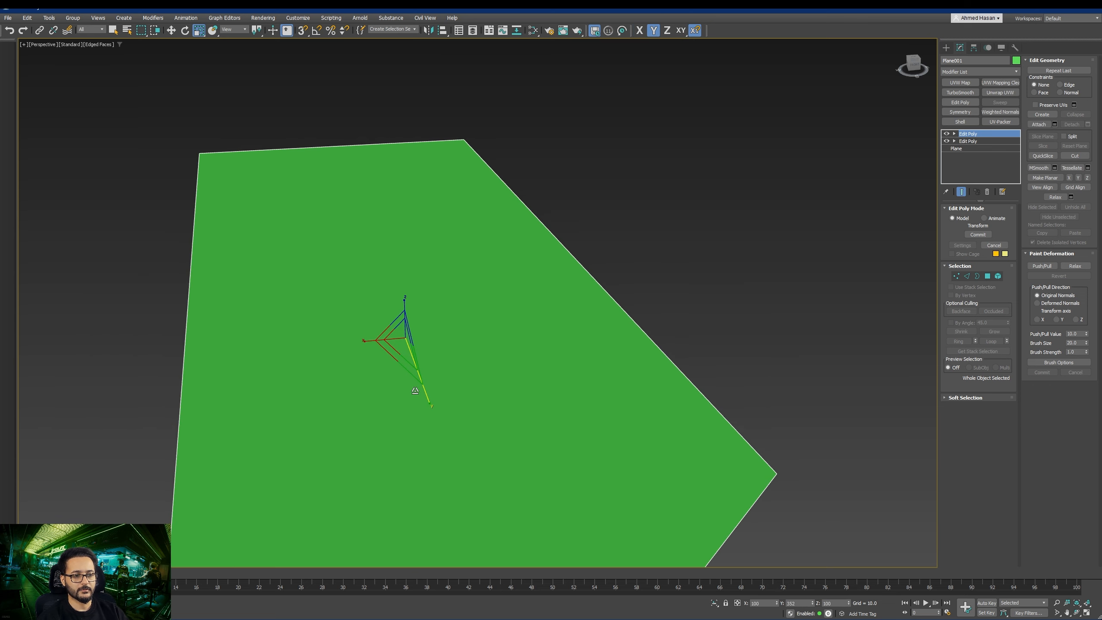
pyautogui.hotkey('ctrl', 'z')
pyautogui.moveTo(402, 334); pyautogui.dragTo(400, 380)
pyautogui.press('e')
pyautogui.hotkey('ctrl', 'z')
pyautogui.hotkey('ctrl', 'z')
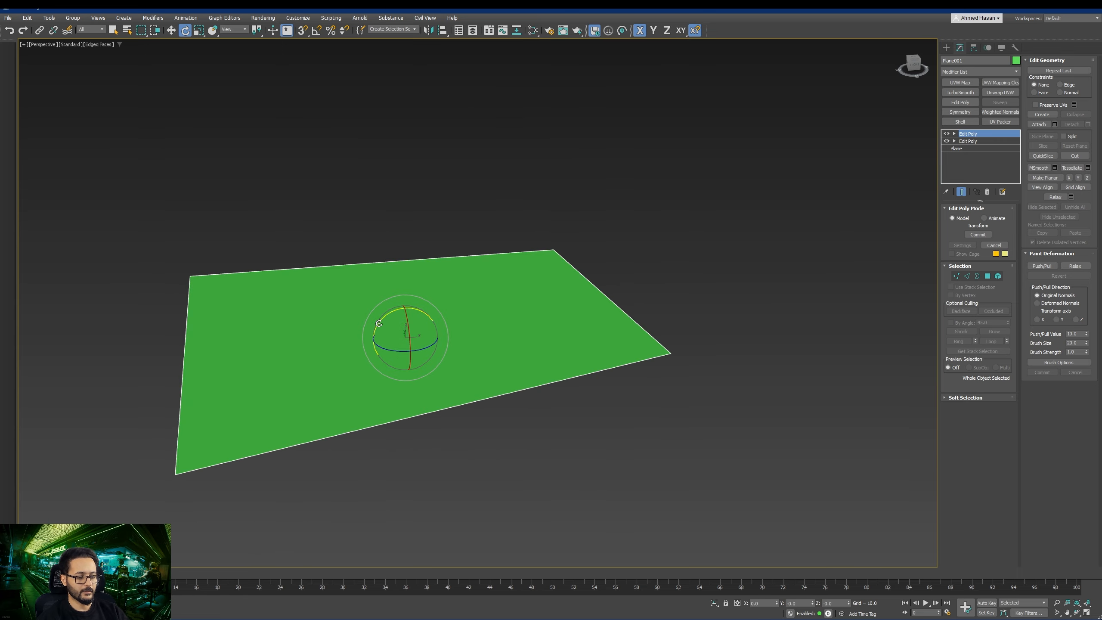
# Step: Try moving the whole plane freely with the Move tool, undoing each move
pyautogui.press('w')
pyautogui.moveTo(417, 326); pyautogui.dragTo(494, 304)
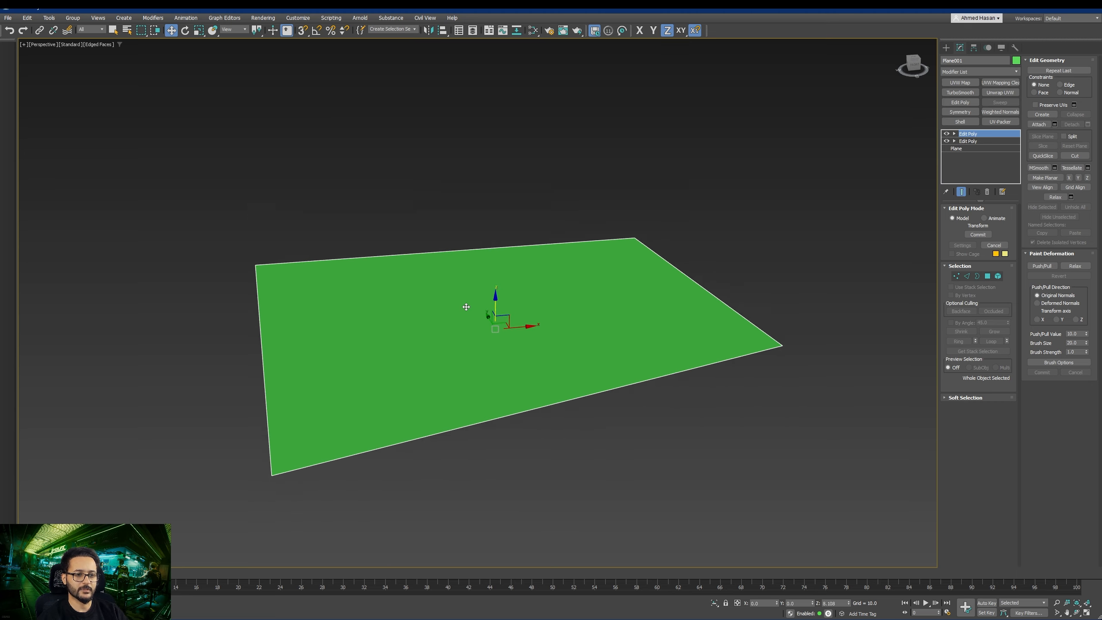
pyautogui.hotkey('ctrl', 'z')
pyautogui.moveTo(493, 365); pyautogui.dragTo(503, 310)
pyautogui.hotkey('ctrl', 'z')
pyautogui.moveTo(519, 376); pyautogui.dragTo(610, 375, button='middle')
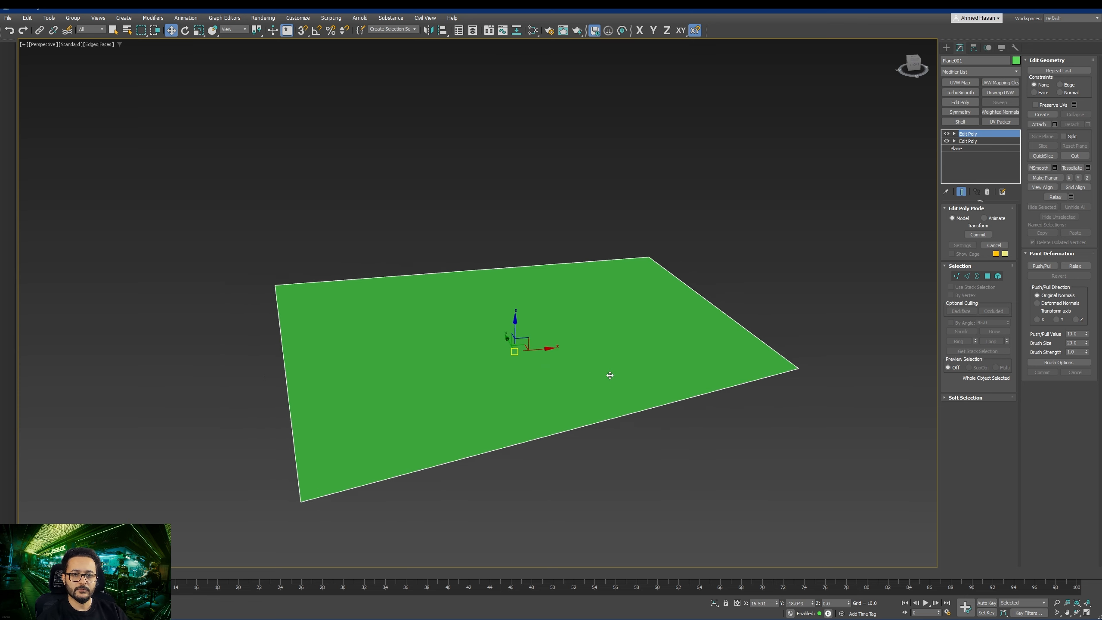
# Step: Delete the upper Edit Poly modifier and select the plane's right edge at Edge level of the remaining one
pyautogui.rightClick(960, 137)
pyautogui.click(981, 145)
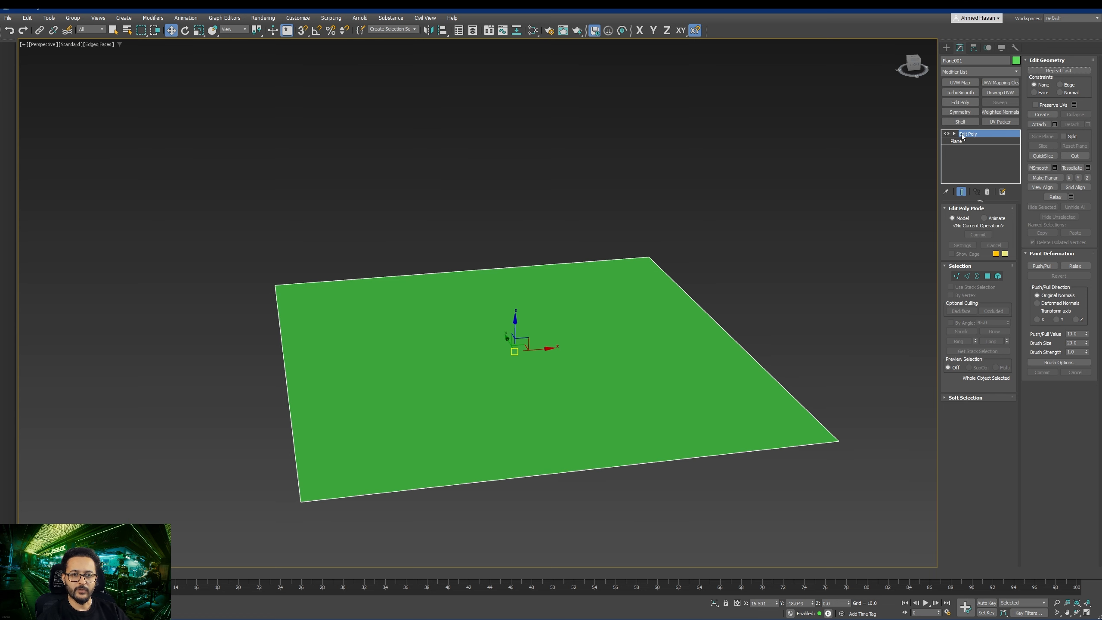
pyautogui.click(967, 276)
pyautogui.click(749, 354)
pyautogui.moveTo(749, 354); pyautogui.dragTo(544, 382, button='middle')
# Step: Try extending a new face upward and outward from the right edge, and undo it
pyautogui.keyDown('shift'); pyautogui.moveTo(595, 320); pyautogui.dragTo(672, 218); pyautogui.keyUp('shift')
pyautogui.hotkey('ctrl', 'z')
pyautogui.moveTo(578, 348); pyautogui.dragTo(541, 374, button='middle')
pyautogui.scroll(-3, 547, 344)
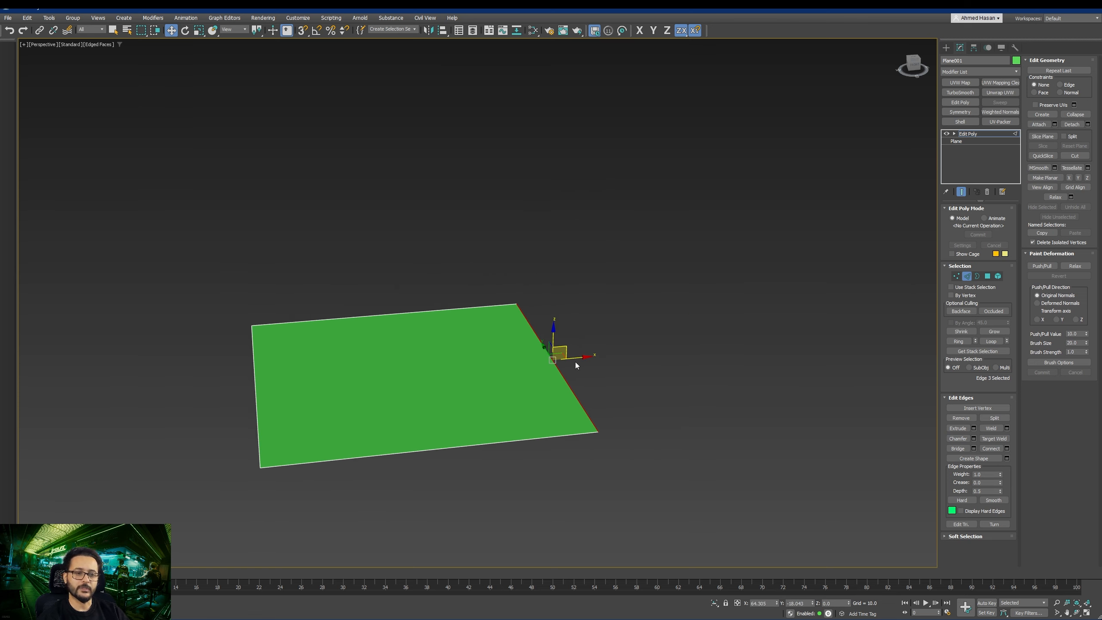
# Step: Move the right edge inward along X, and extend it into an upward-sloping face followed by a flat face
pyautogui.moveTo(575, 362); pyautogui.dragTo(429, 372)
pyautogui.moveTo(363, 397); pyautogui.dragTo(399, 392, button='middle')
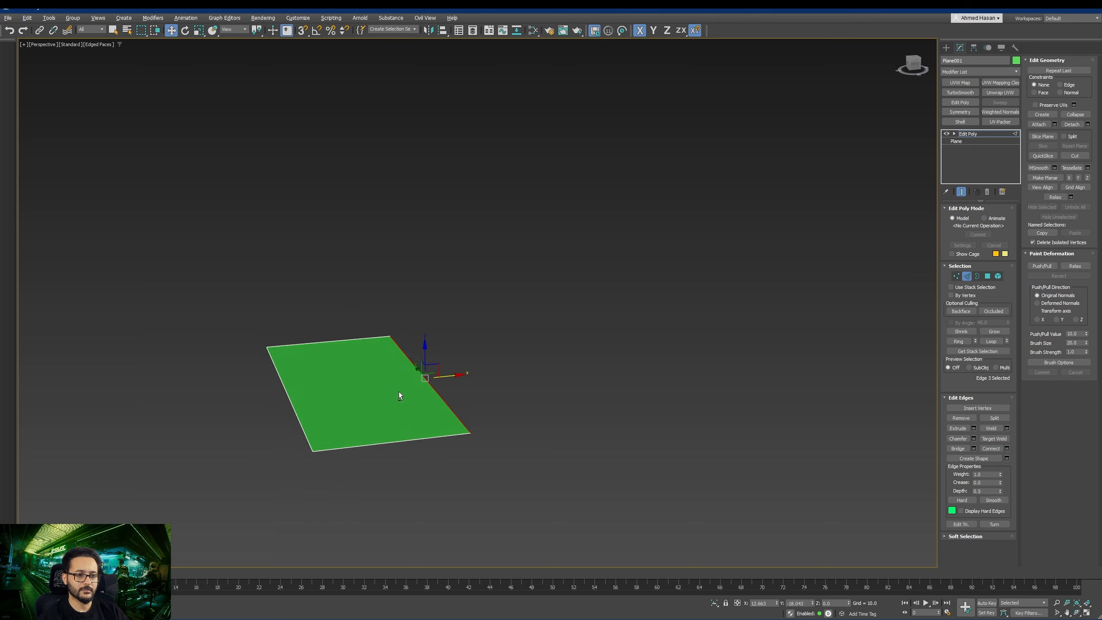
pyautogui.scroll(3, 399, 392)
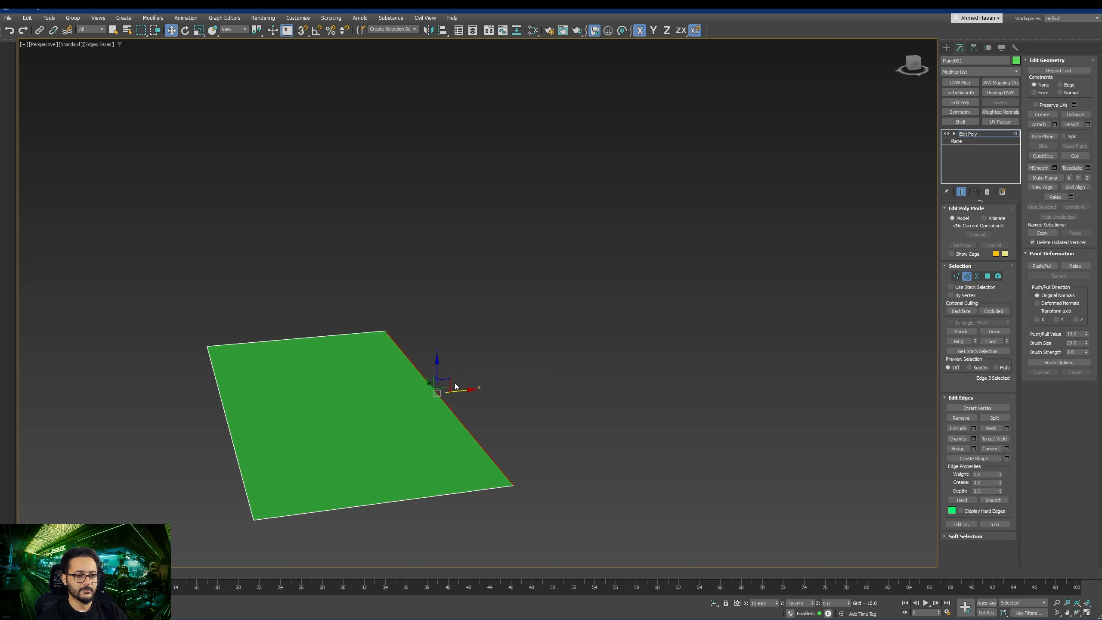
pyautogui.keyDown('shift'); pyautogui.moveTo(449, 381); pyautogui.dragTo(816, 205); pyautogui.keyUp('shift')
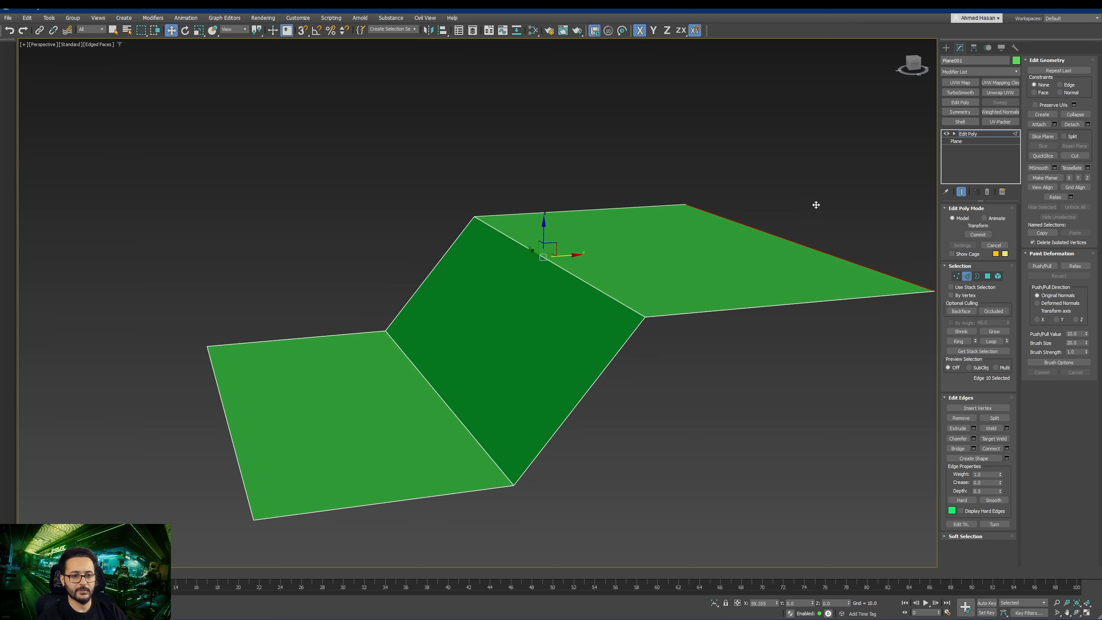
pyautogui.moveTo(758, 309); pyautogui.dragTo(605, 316, button='middle')
pyautogui.scroll(-3, 607, 332)
pyautogui.keyDown('alt'); pyautogui.moveTo(608, 367); pyautogui.dragTo(846, 330, button='middle'); pyautogui.keyUp('alt')
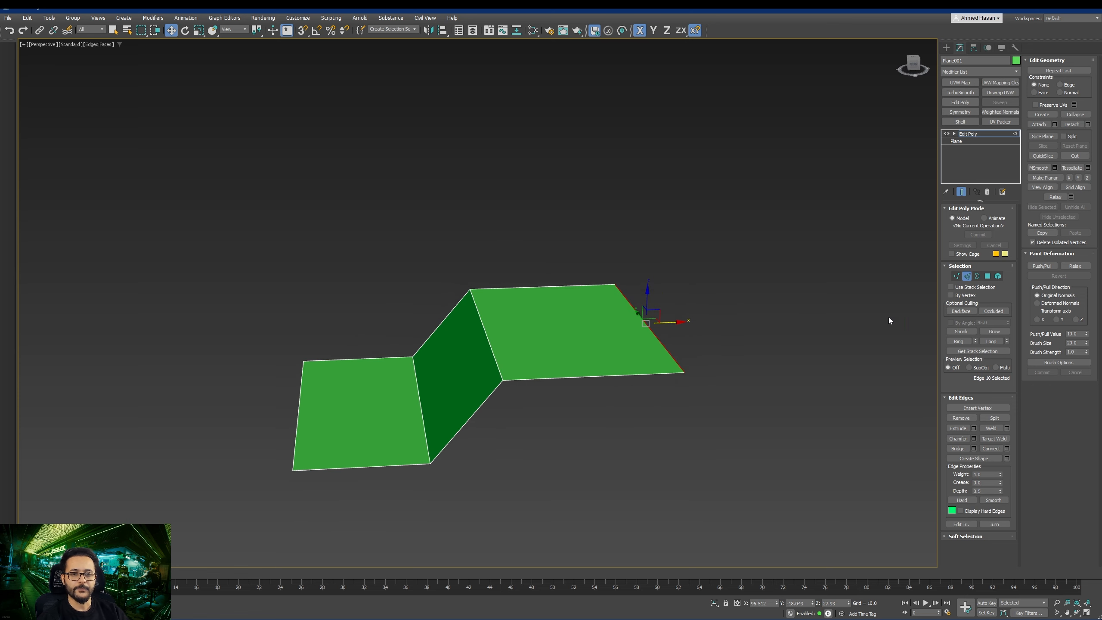
# Step: Leave Edge level and apply a TurboSmooth modifier to the stepped plane
pyautogui.click(966, 276)
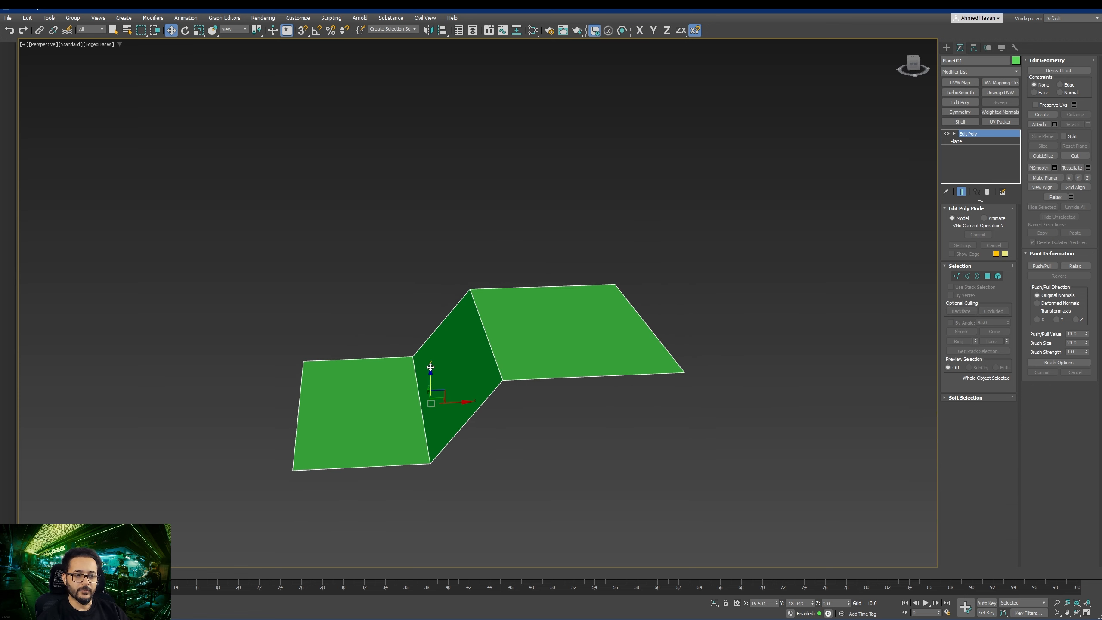
pyautogui.keyDown('alt'); pyautogui.moveTo(428, 371); pyautogui.dragTo(471, 374, button='middle'); pyautogui.keyUp('alt')
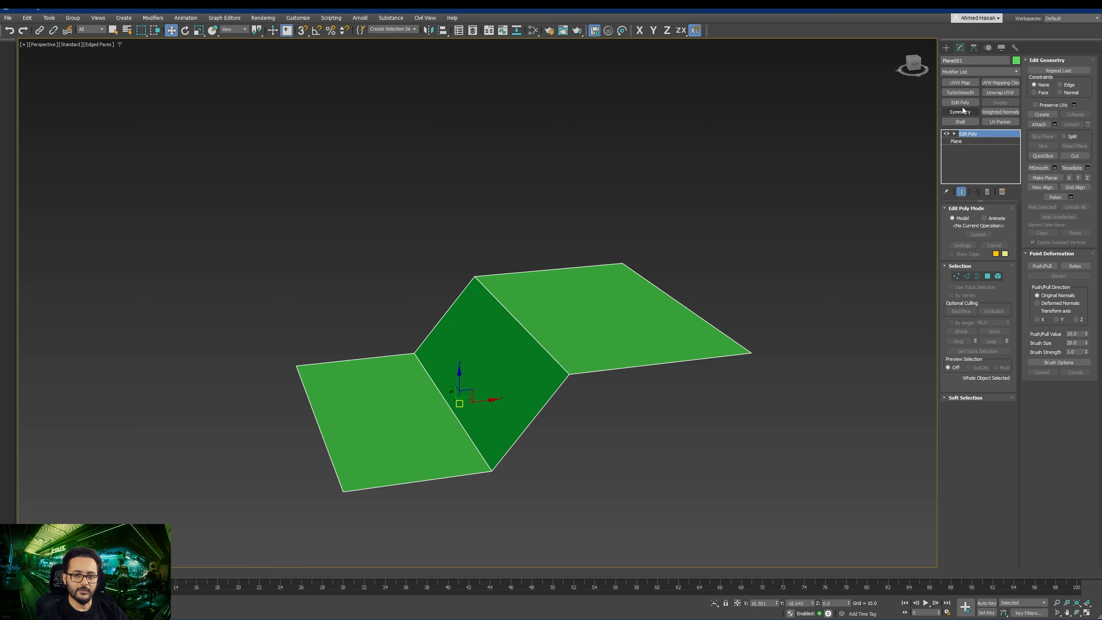
pyautogui.click(960, 93)
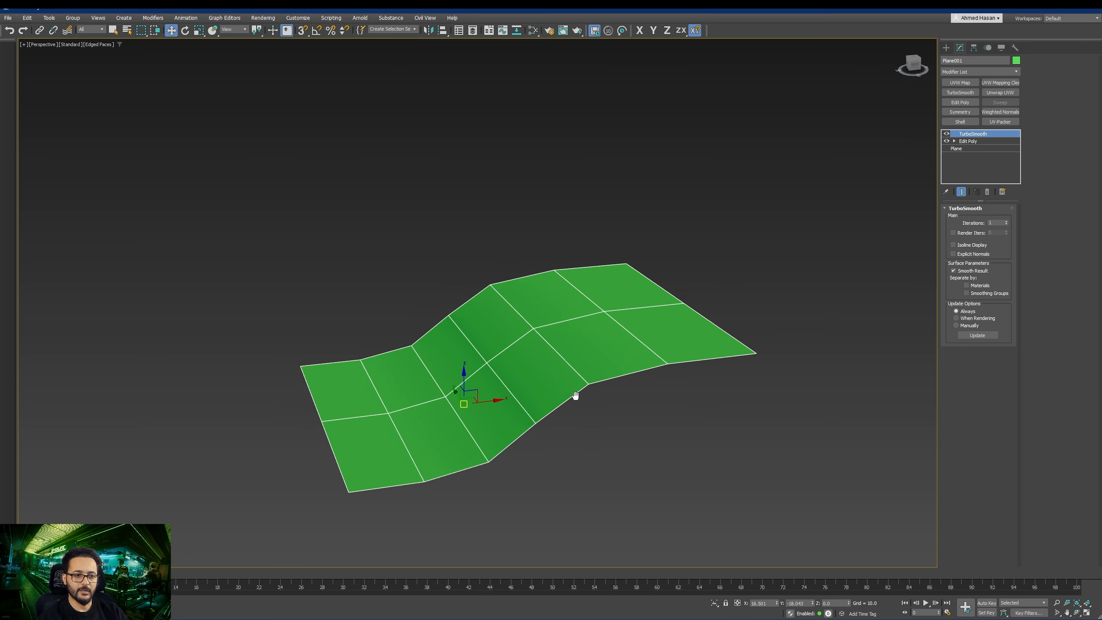
pyautogui.keyDown('alt'); pyautogui.moveTo(573, 394); pyautogui.dragTo(526, 359, button='middle'); pyautogui.keyUp('alt')
pyautogui.scroll(2, 574, 372)
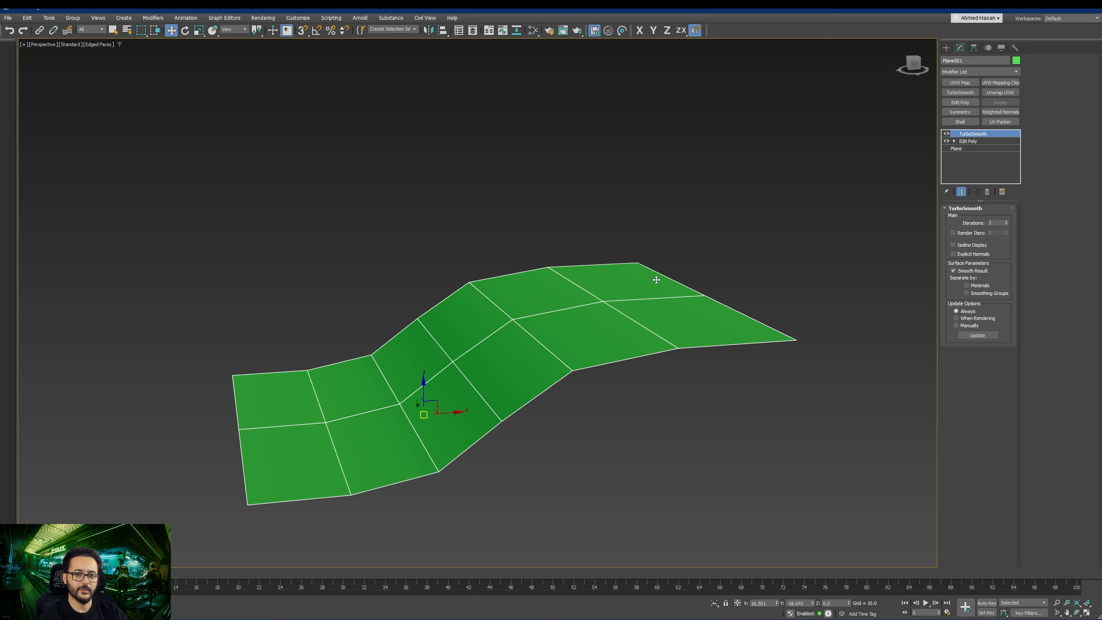
# Step: In the Edit Poly below TurboSmooth, hide the smoothing, move the upper fold edge down and outward, and show the smoothing again
pyautogui.click(973, 141)
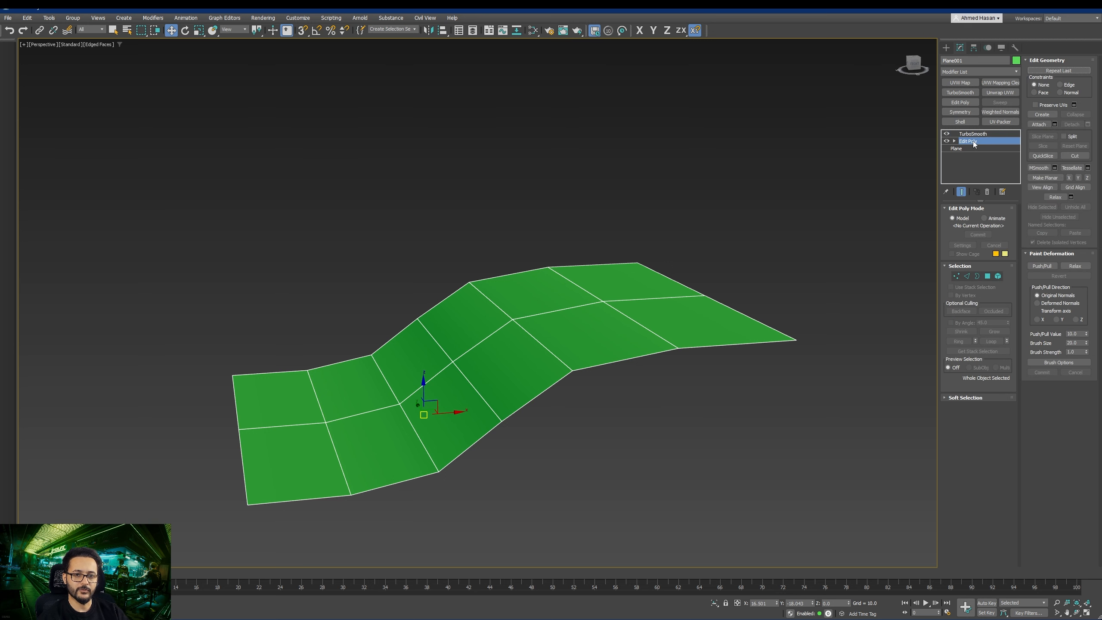
pyautogui.click(968, 276)
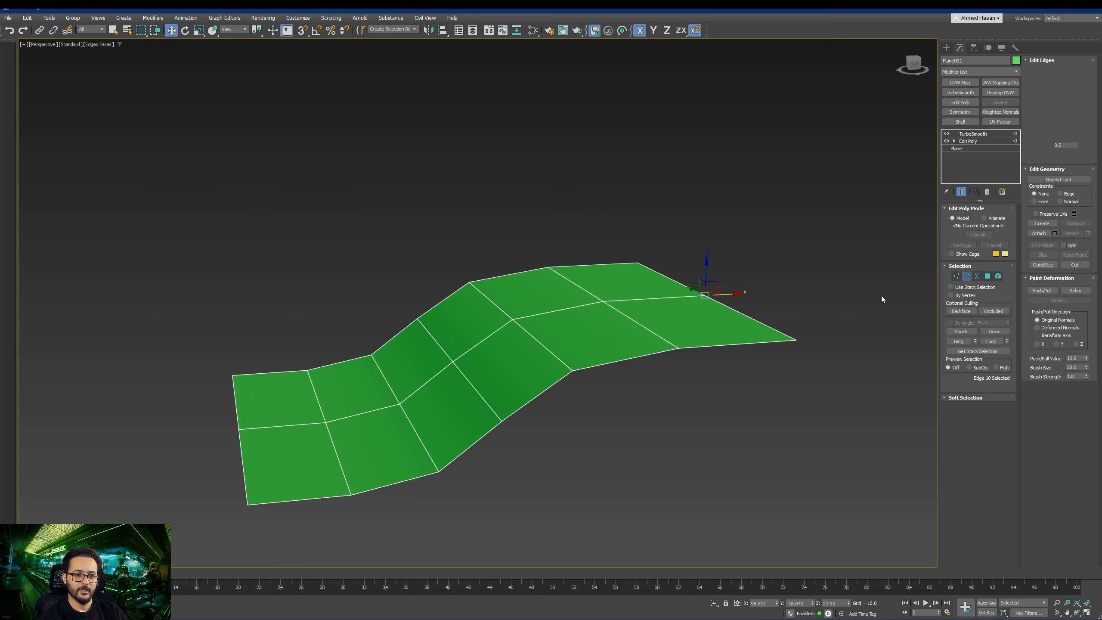
pyautogui.click(946, 134)
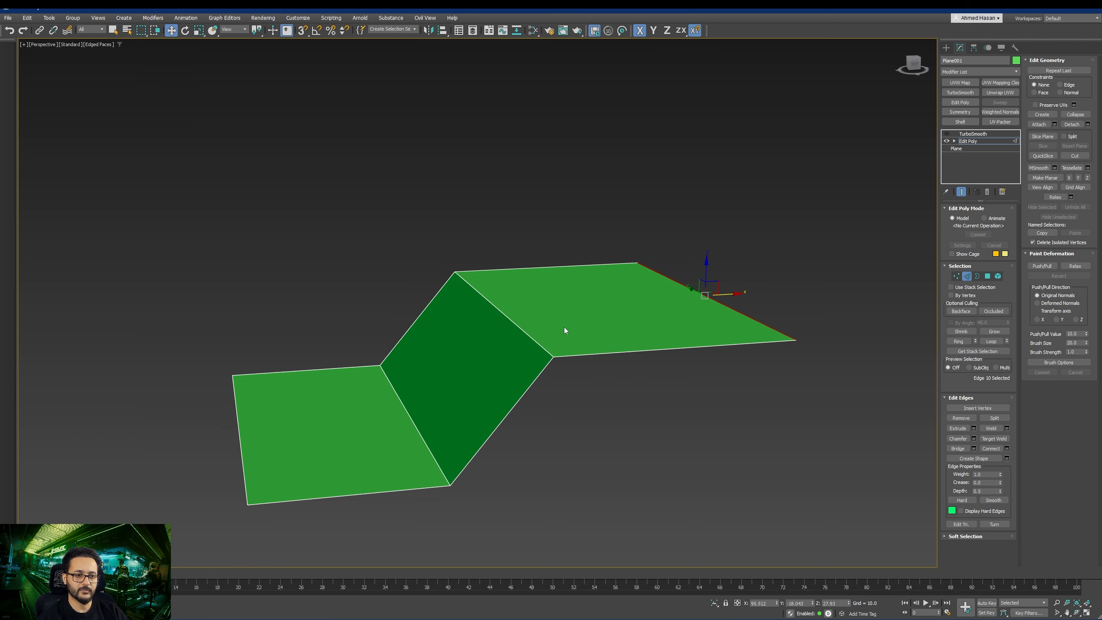
pyautogui.click(519, 319)
pyautogui.moveTo(504, 296); pyautogui.dragTo(660, 442)
pyautogui.click(946, 133)
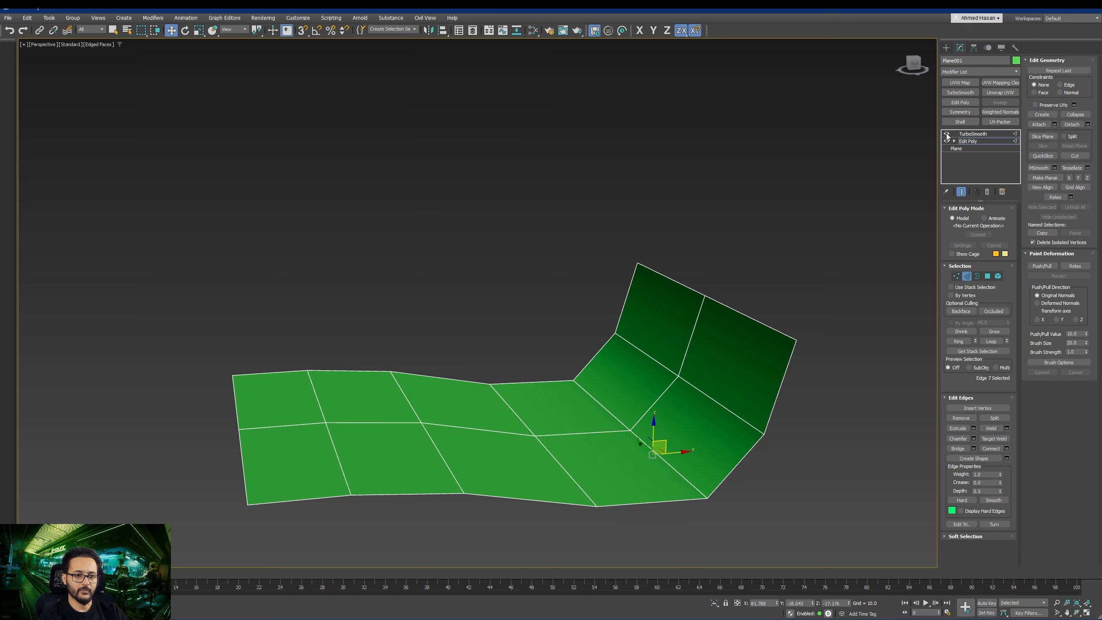
# Step: Toggle TurboSmooth's visibility repeatedly to compare the smoothed surface with the low-poly shape
pyautogui.click(946, 133)
pyautogui.click(946, 133)
pyautogui.click(946, 133)
pyautogui.click(946, 134)
pyautogui.click(946, 133)
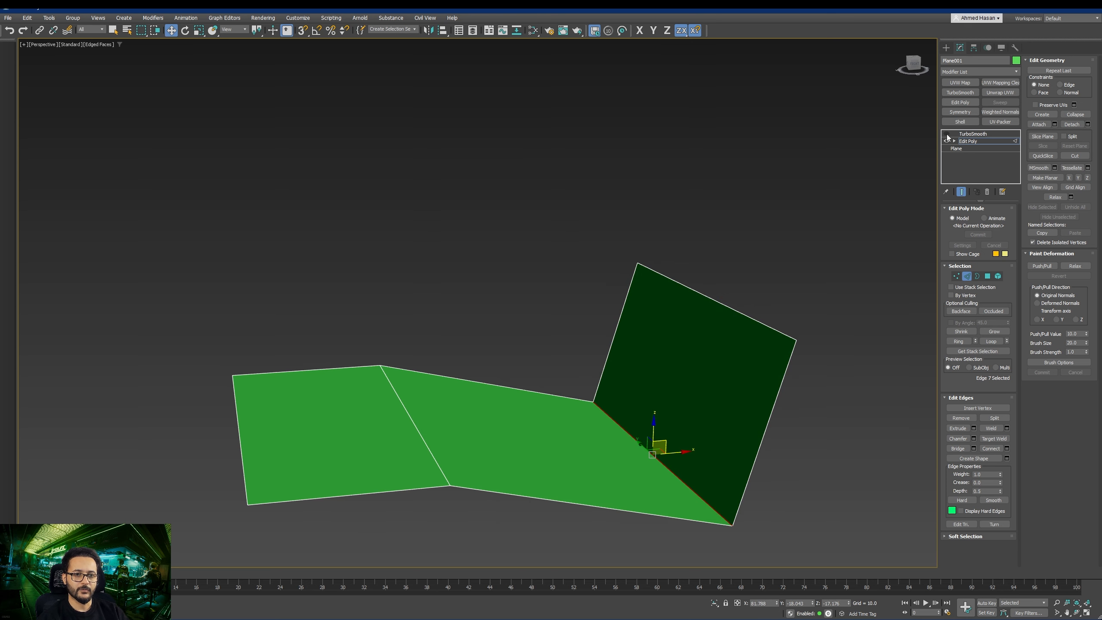
pyautogui.click(946, 134)
pyautogui.moveTo(842, 284); pyautogui.dragTo(835, 282, button='middle')
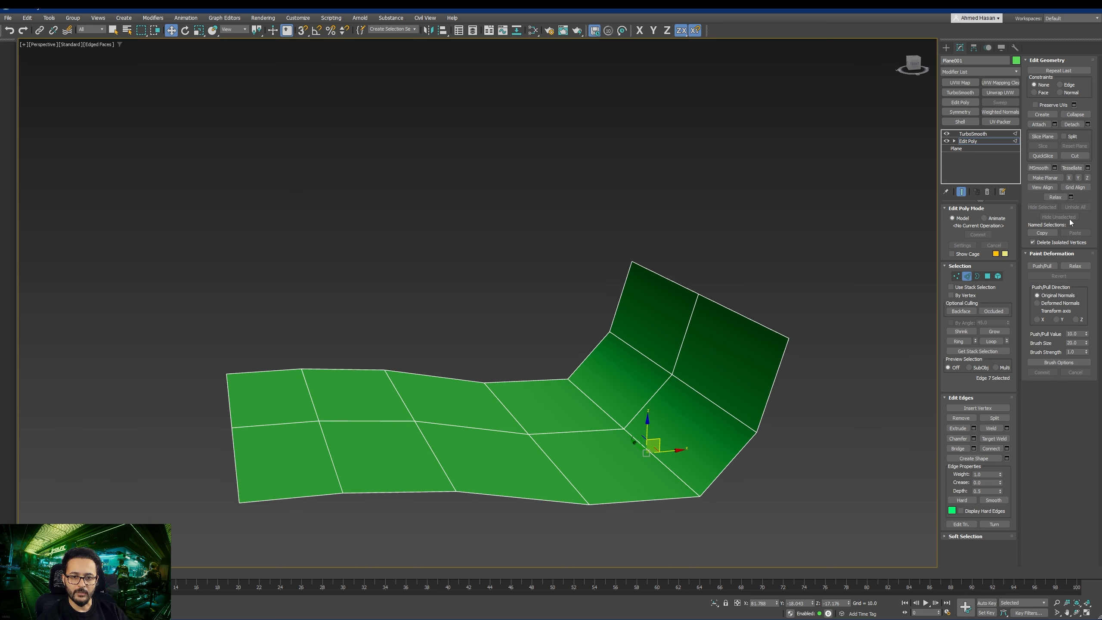
# Step: Turn on Show Cage for the Edit Poly modifier and compare the cage with TurboSmooth off and on
pyautogui.click(952, 254)
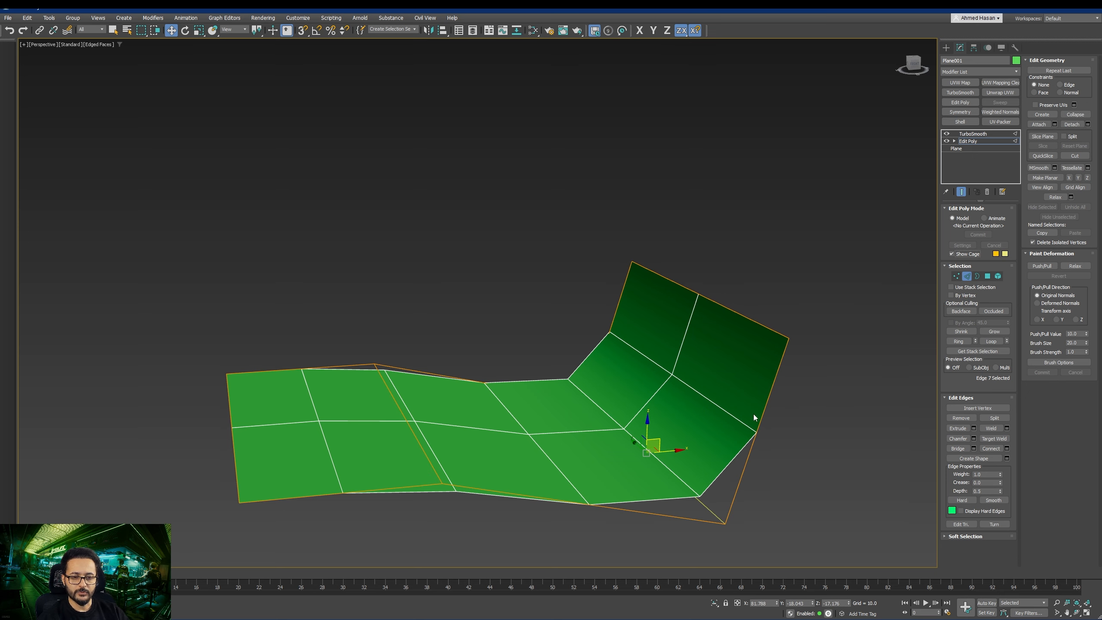
pyautogui.keyDown('alt'); pyautogui.moveTo(758, 477); pyautogui.dragTo(722, 448, button='middle'); pyautogui.keyUp('alt')
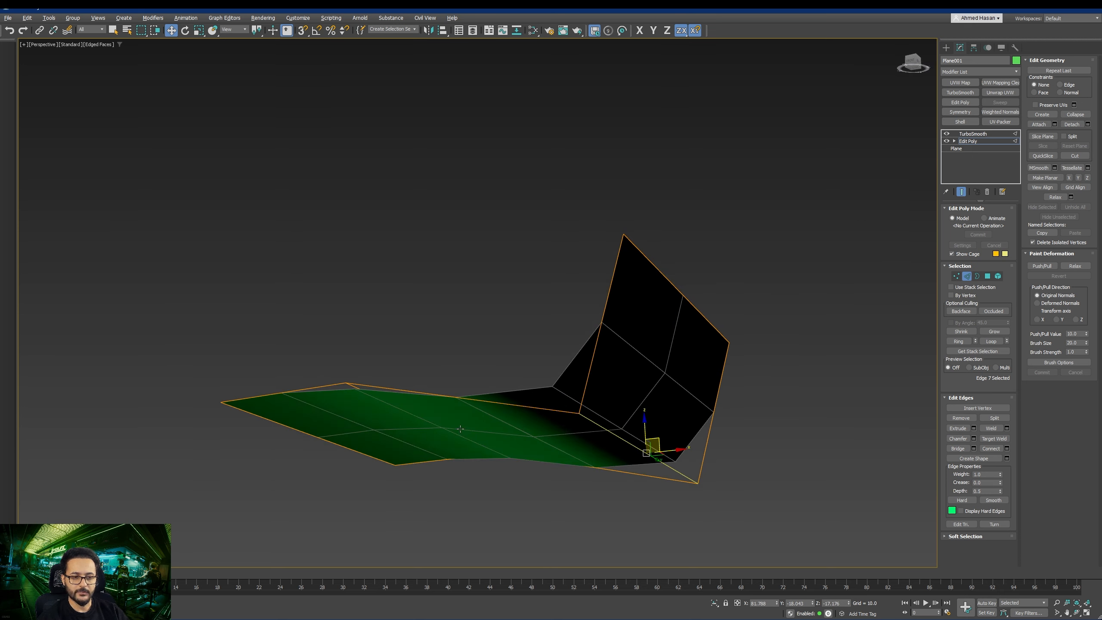
pyautogui.keyDown('alt'); pyautogui.moveTo(460, 428); pyautogui.dragTo(669, 455, button='middle'); pyautogui.keyUp('alt')
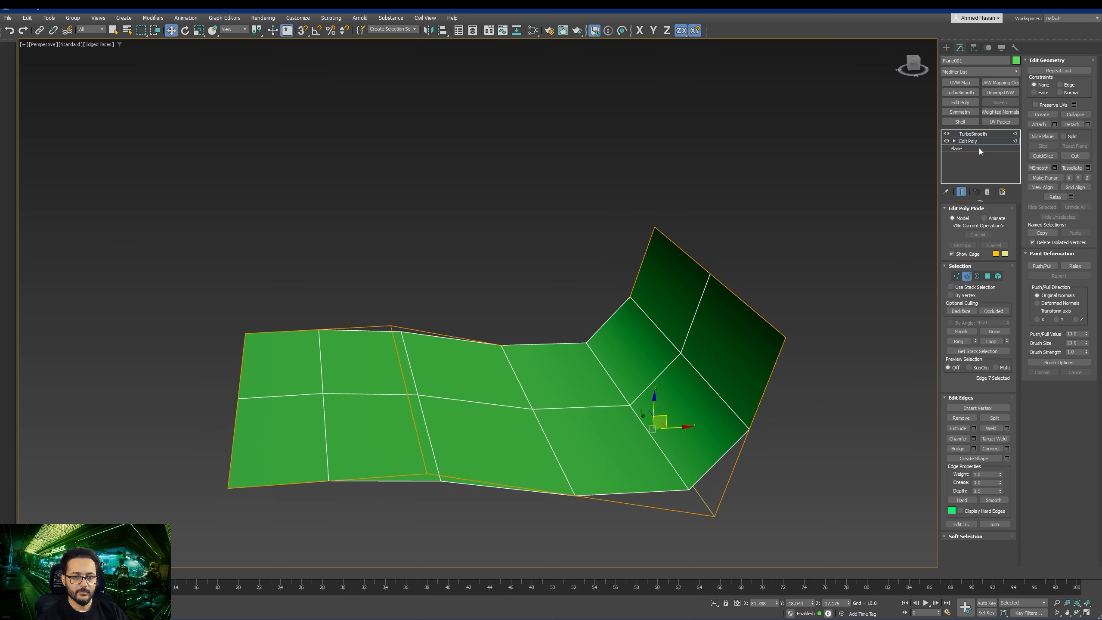
pyautogui.keyDown('alt'); pyautogui.moveTo(613, 372); pyautogui.dragTo(608, 352, button='middle'); pyautogui.keyUp('alt')
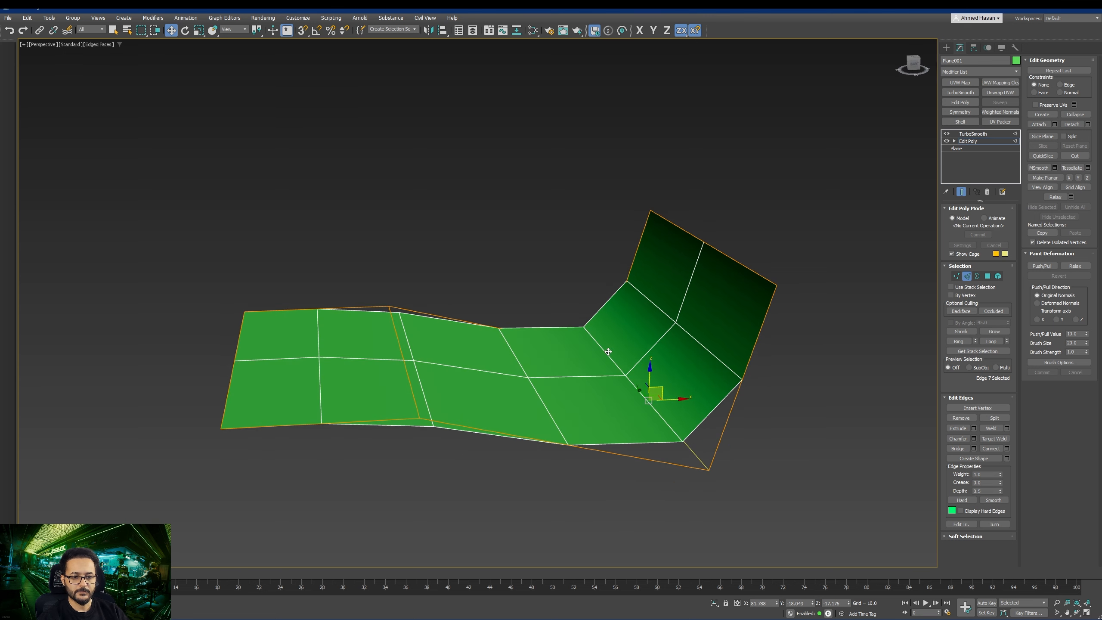
pyautogui.click(947, 135)
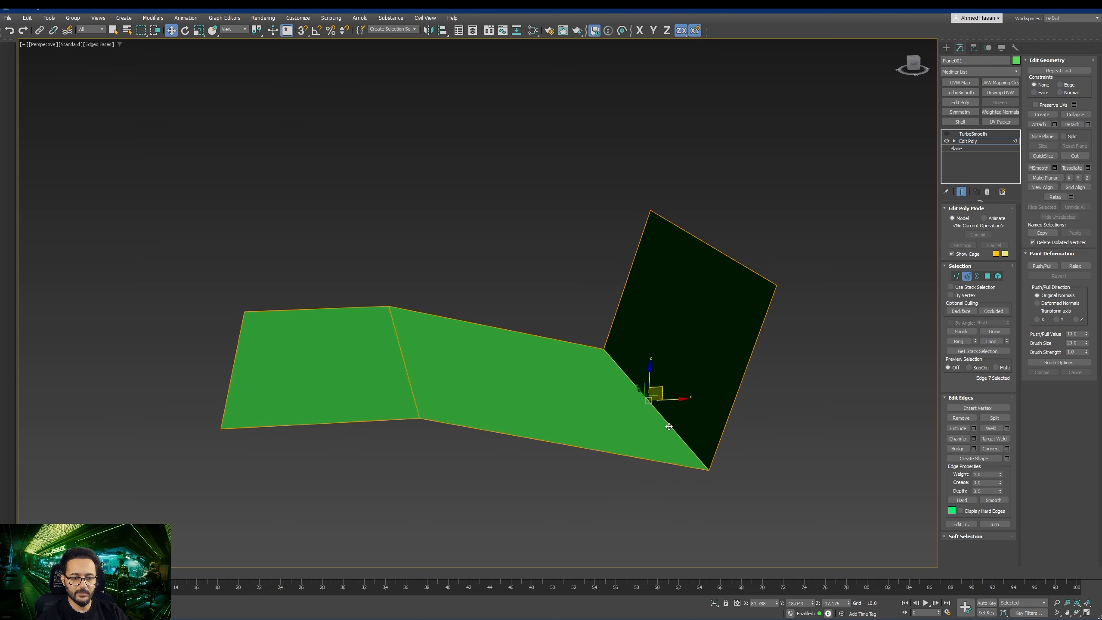
pyautogui.click(947, 135)
# Step: Select the lower fold edge through the cage, move it up and inward with TurboSmooth active, and leave Edge level
pyautogui.click(718, 441)
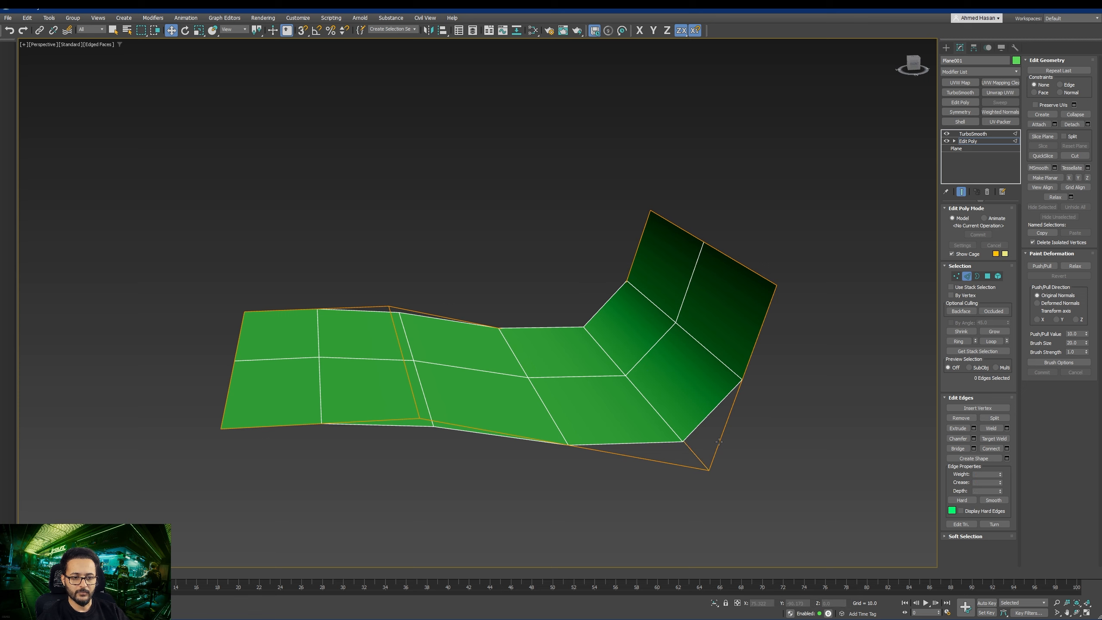
pyautogui.click(700, 455)
pyautogui.moveTo(660, 390); pyautogui.dragTo(617, 365)
pyautogui.scroll(-3, 614, 358)
pyautogui.moveTo(527, 346); pyautogui.dragTo(563, 362, button='middle')
pyautogui.moveTo(563, 362); pyautogui.dragTo(568, 438, button='middle')
pyautogui.click(967, 276)
pyautogui.keyDown('alt'); pyautogui.moveTo(677, 427); pyautogui.dragTo(573, 410, button='middle'); pyautogui.keyUp('alt')
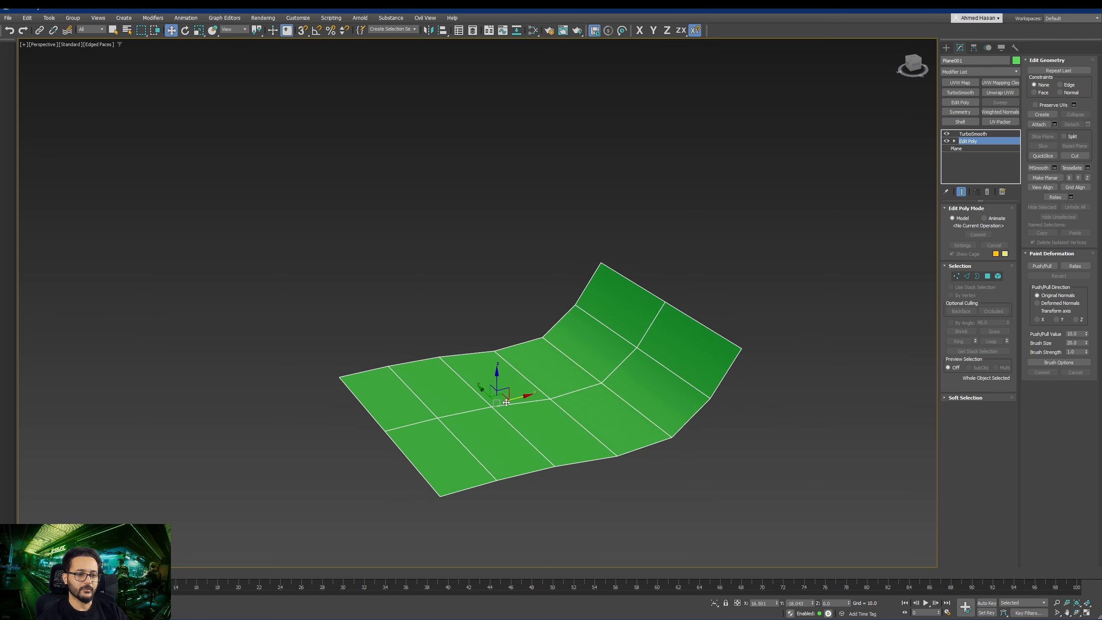
# Step: Add an Edit Poly modifier above TurboSmooth and change to its Edge level
pyautogui.press('Up')
pyautogui.moveTo(478, 391); pyautogui.dragTo(470, 387, button='middle')
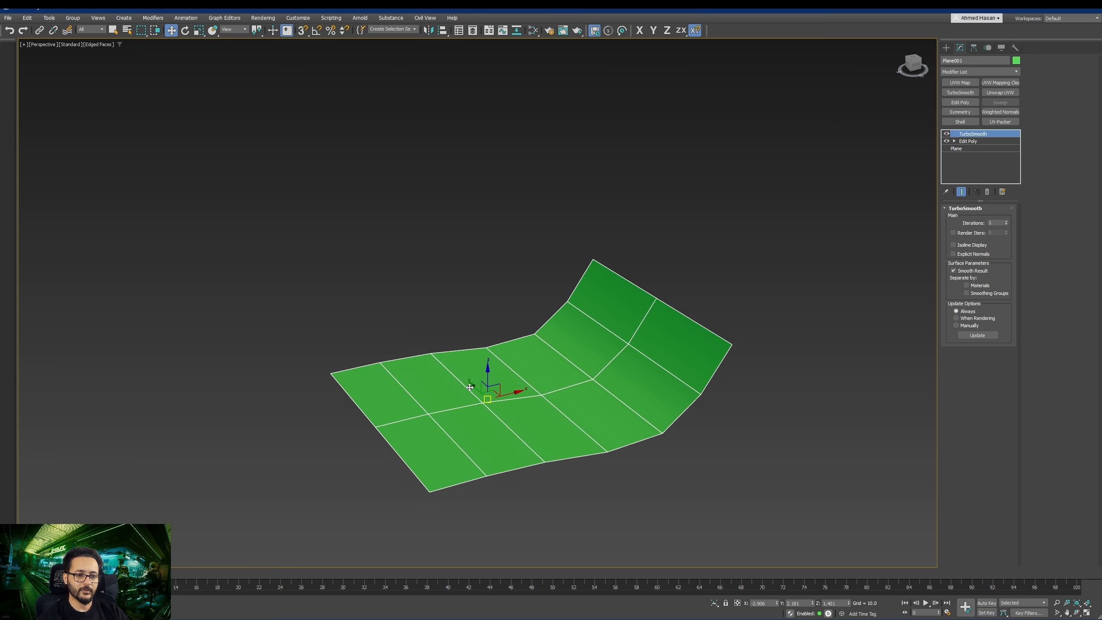
pyautogui.moveTo(540, 365); pyautogui.dragTo(549, 369, button='middle')
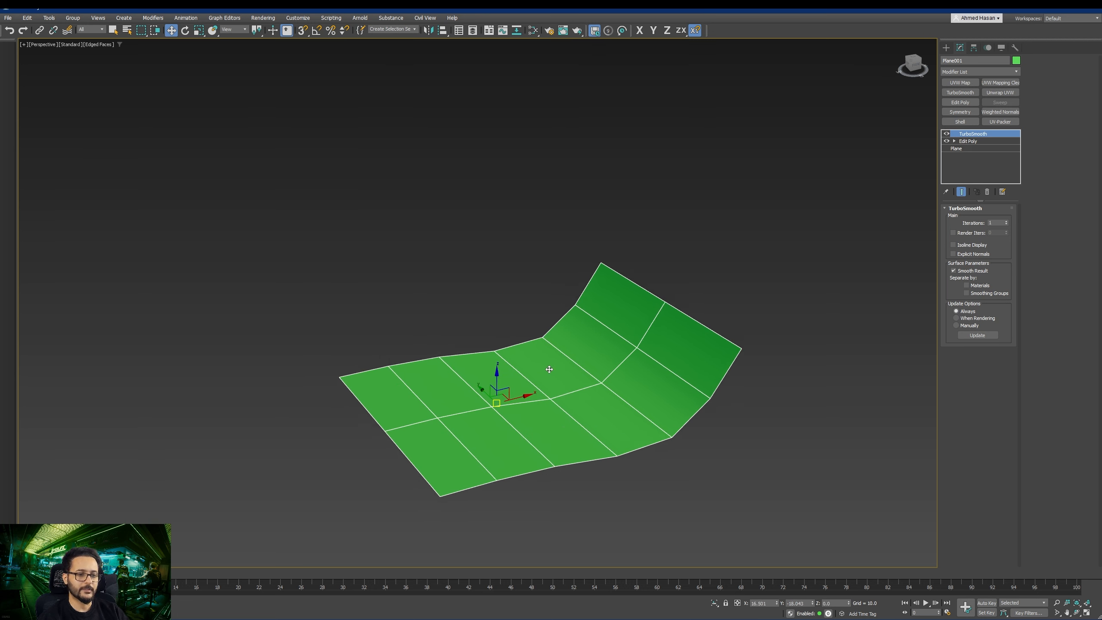
pyautogui.moveTo(482, 392); pyautogui.dragTo(483, 393)
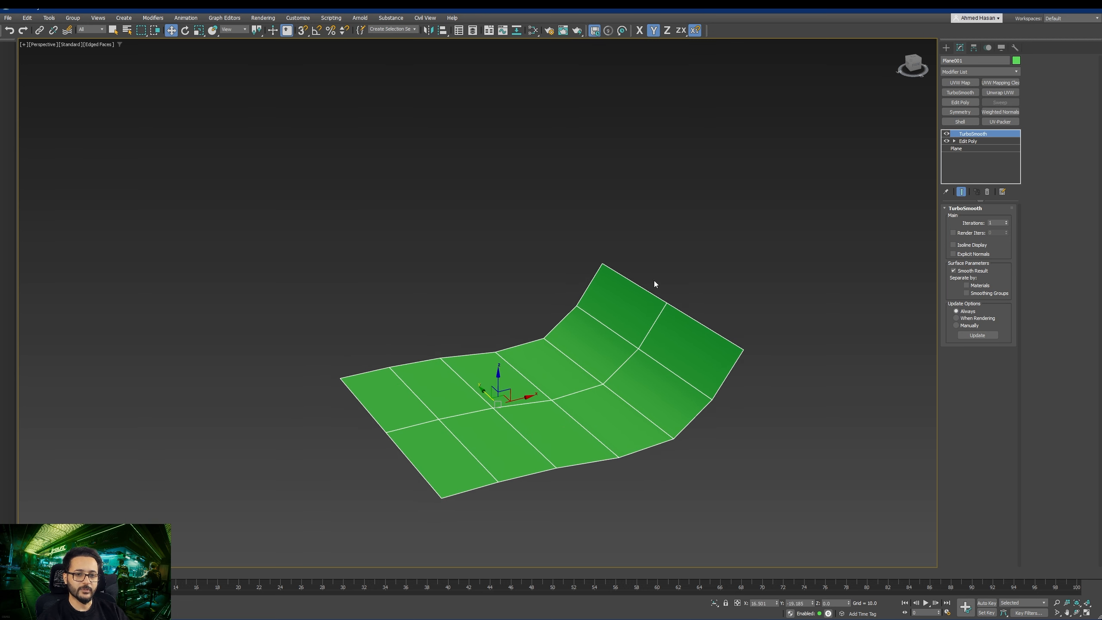
pyautogui.click(959, 102)
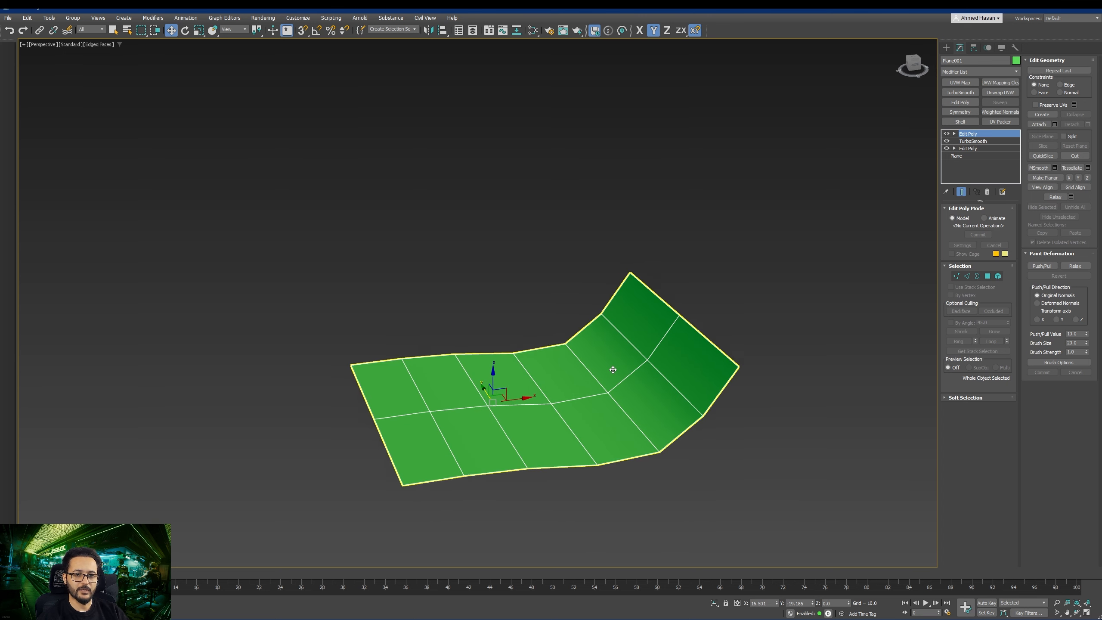
pyautogui.click(967, 277)
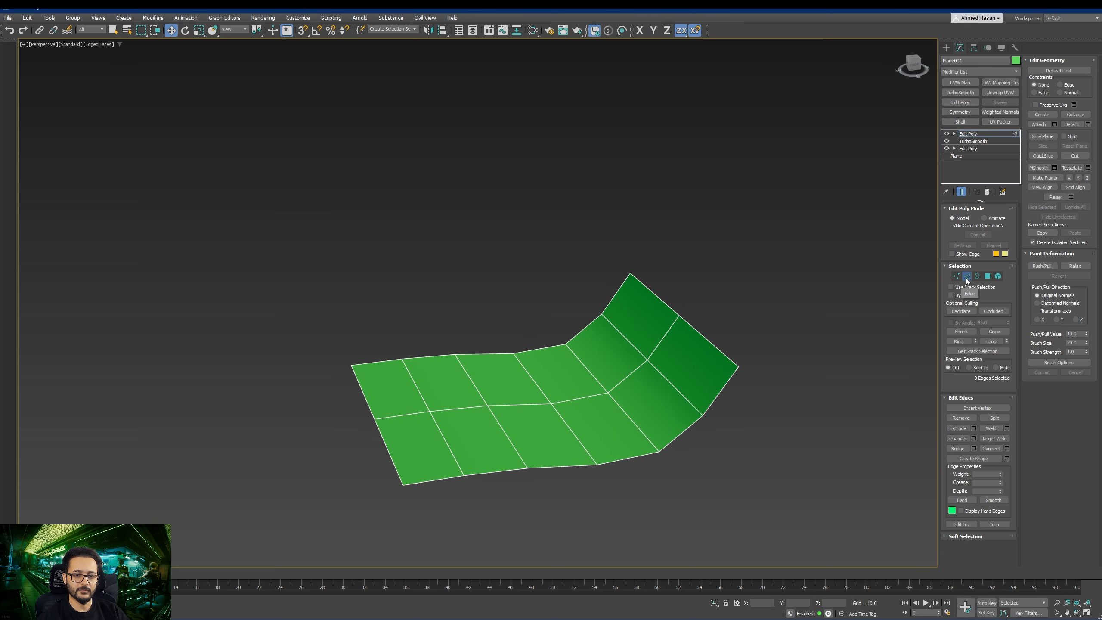
# Step: Extend the near half of the raised end edge into a flat face, a steep upward face and another flat face
pyautogui.click(716, 348)
pyautogui.moveTo(735, 337); pyautogui.dragTo(864, 308)
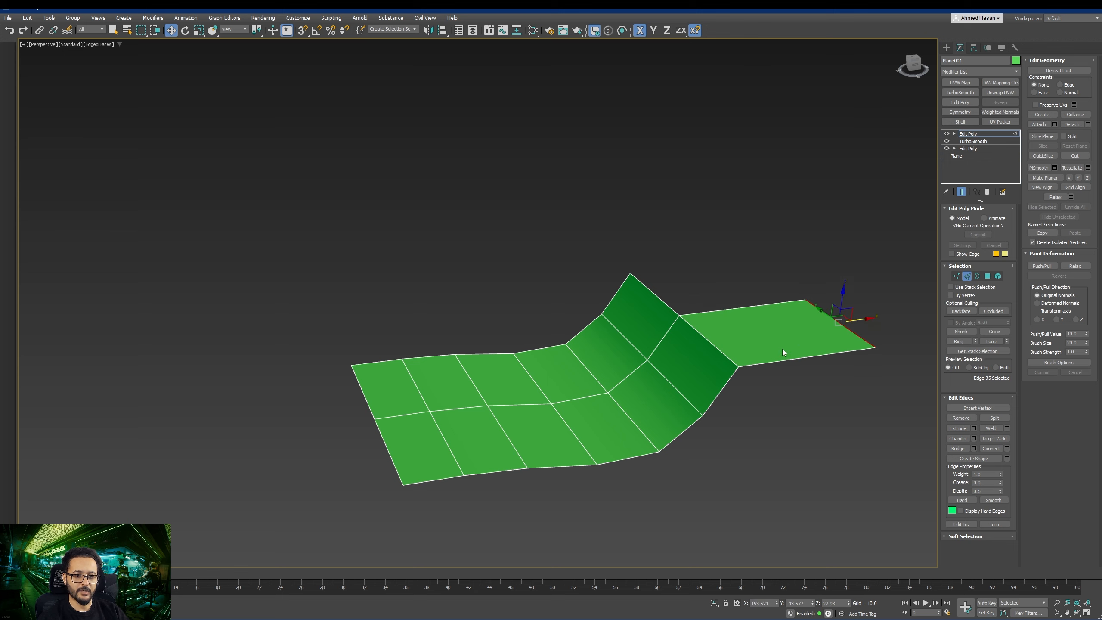
pyautogui.moveTo(785, 353); pyautogui.dragTo(610, 381, button='middle')
pyautogui.keyDown('shift'); pyautogui.moveTo(663, 338); pyautogui.dragTo(821, 260); pyautogui.keyUp('shift')
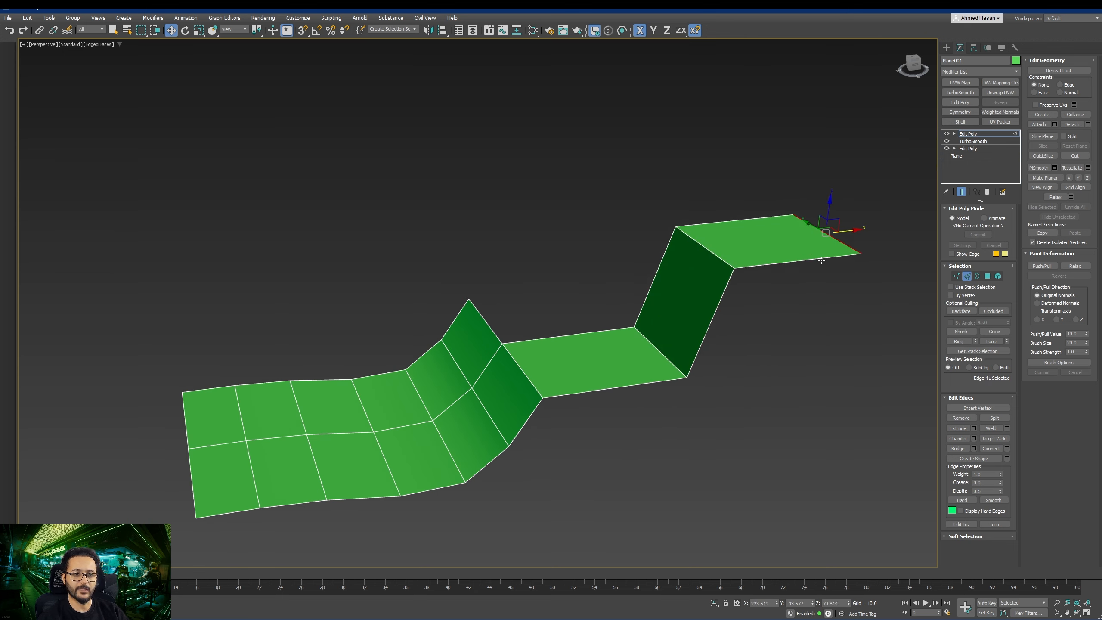
# Step: Extend the end edge of the upper flat face into a downward-sloping face followed by another flat face
pyautogui.moveTo(770, 411); pyautogui.dragTo(600, 445, button='middle')
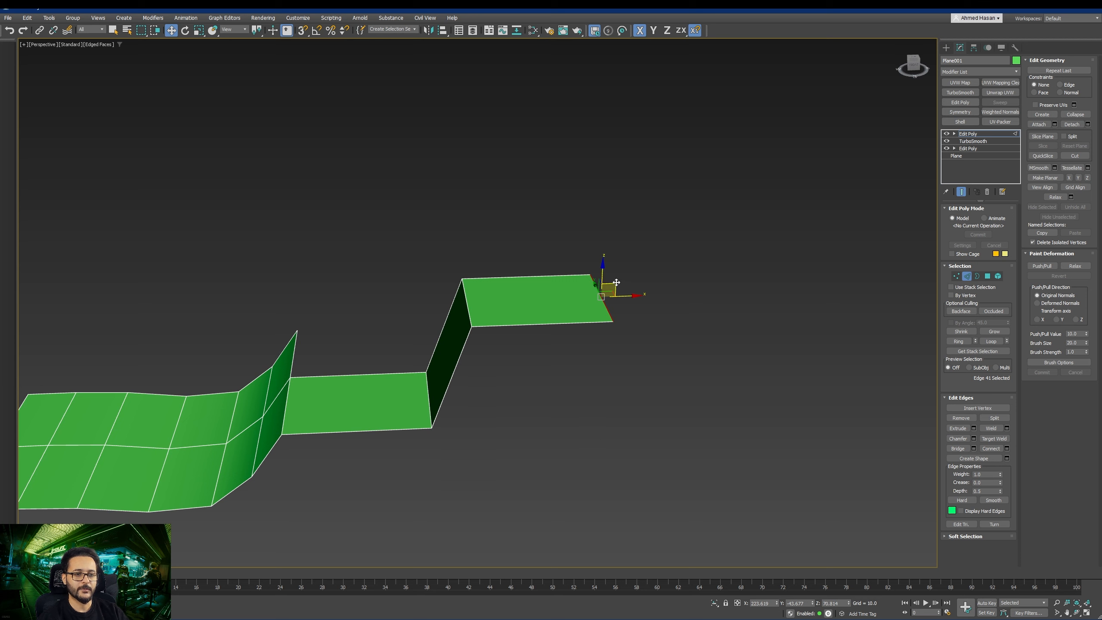
pyautogui.keyDown('shift'); pyautogui.moveTo(609, 289); pyautogui.dragTo(857, 332); pyautogui.keyUp('shift')
pyautogui.scroll(-5, 697, 364)
pyautogui.keyDown('alt'); pyautogui.moveTo(628, 390); pyautogui.dragTo(659, 413, button='middle'); pyautogui.keyUp('alt')
pyautogui.scroll(3, 588, 408)
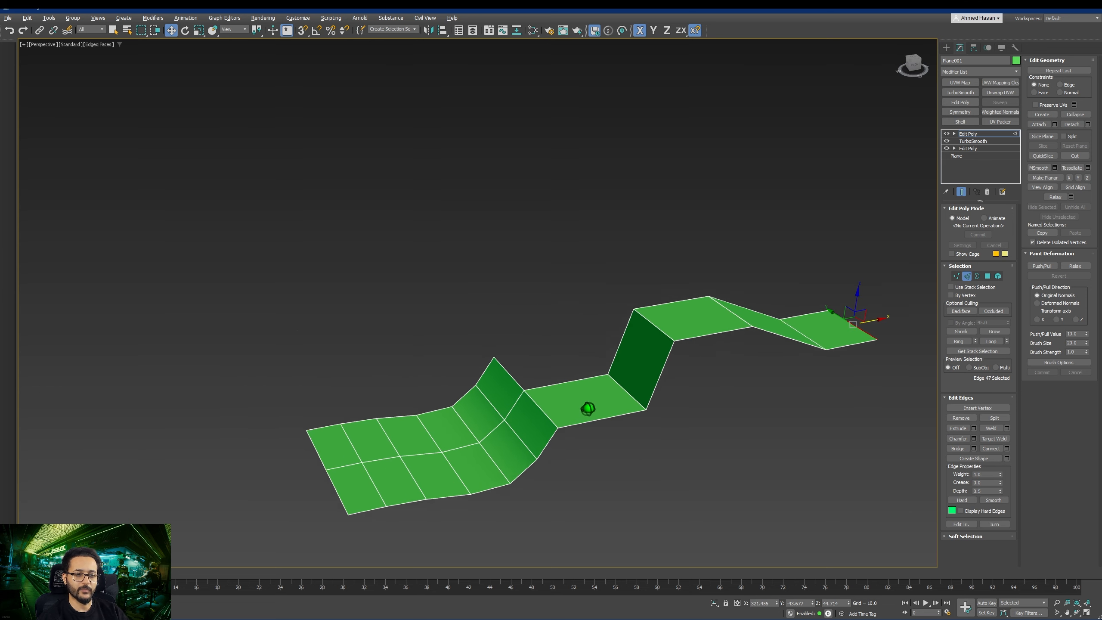
pyautogui.keyDown('alt'); pyautogui.moveTo(587, 408); pyautogui.dragTo(524, 374, button='middle'); pyautogui.keyUp('alt')
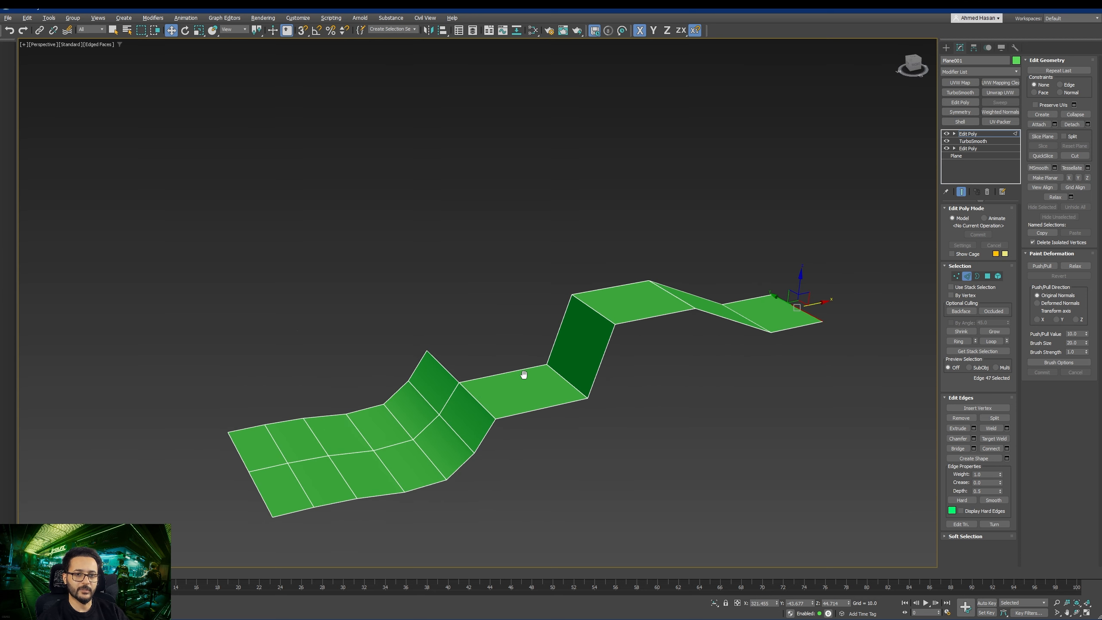
# Step: Reactivate Edge level and extend the near side edge of the steep face outward along Y into a new face
pyautogui.click(966, 276)
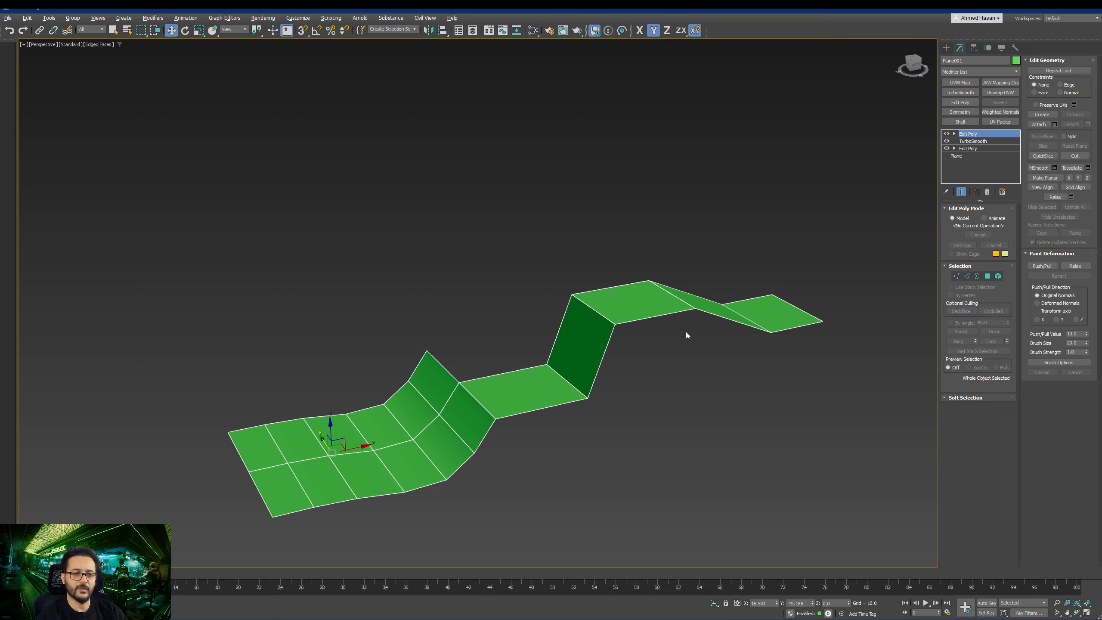
pyautogui.click(967, 276)
pyautogui.click(601, 360)
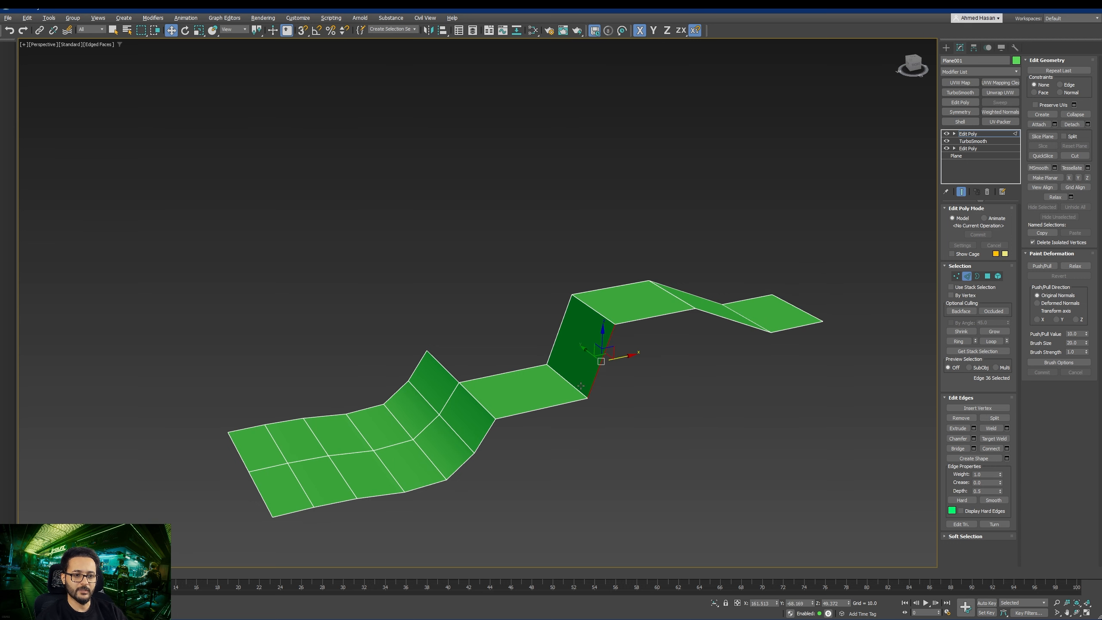
pyautogui.keyDown('alt'); pyautogui.moveTo(601, 360); pyautogui.dragTo(627, 278, button='middle'); pyautogui.keyUp('alt')
pyautogui.keyDown('shift'); pyautogui.moveTo(616, 239); pyautogui.dragTo(698, 327); pyautogui.keyUp('shift')
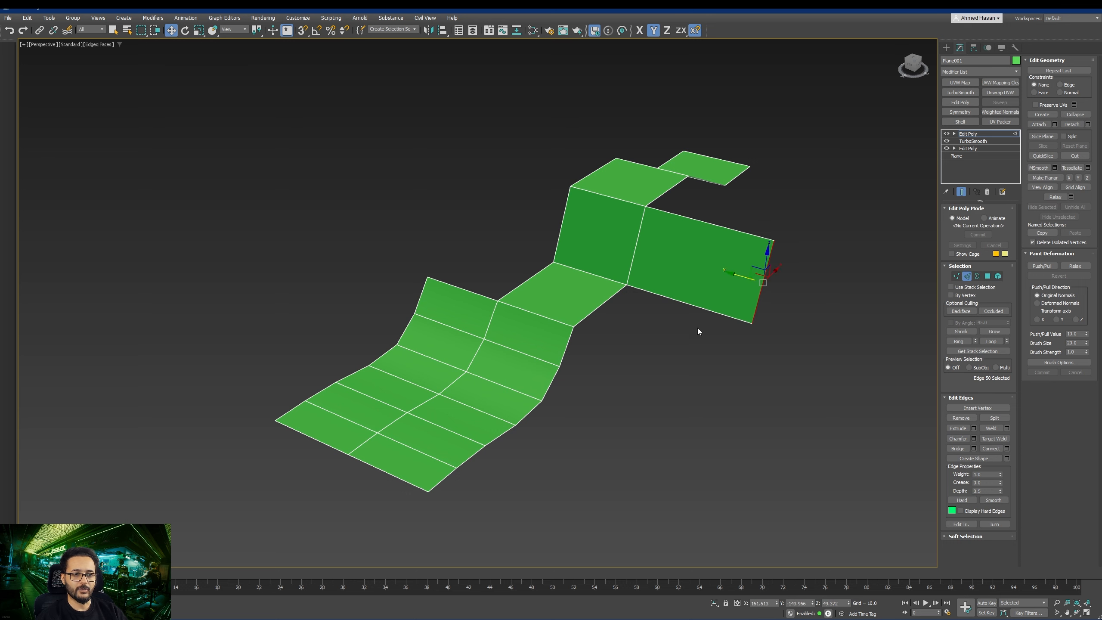
pyautogui.keyDown('alt'); pyautogui.moveTo(699, 327); pyautogui.dragTo(671, 386, button='middle'); pyautogui.keyUp('alt')
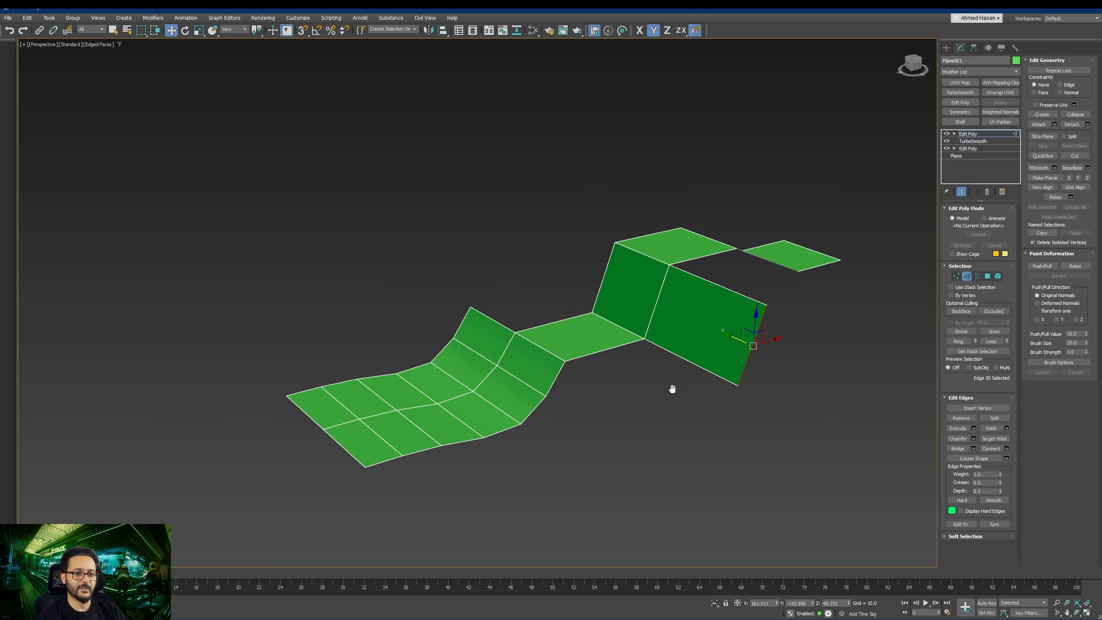
# Step: Extend the far side edge of the lower flat face outward into a long flat face
pyautogui.click(563, 351)
pyautogui.keyDown('alt'); pyautogui.moveTo(564, 350); pyautogui.dragTo(511, 313, button='middle'); pyautogui.keyUp('alt')
pyautogui.keyDown('shift'); pyautogui.moveTo(512, 313); pyautogui.dragTo(391, 251); pyautogui.keyUp('shift')
# Step: Extend one boundary edge on the far side of the smoothed grid outward into a narrow strip
pyautogui.click(419, 377)
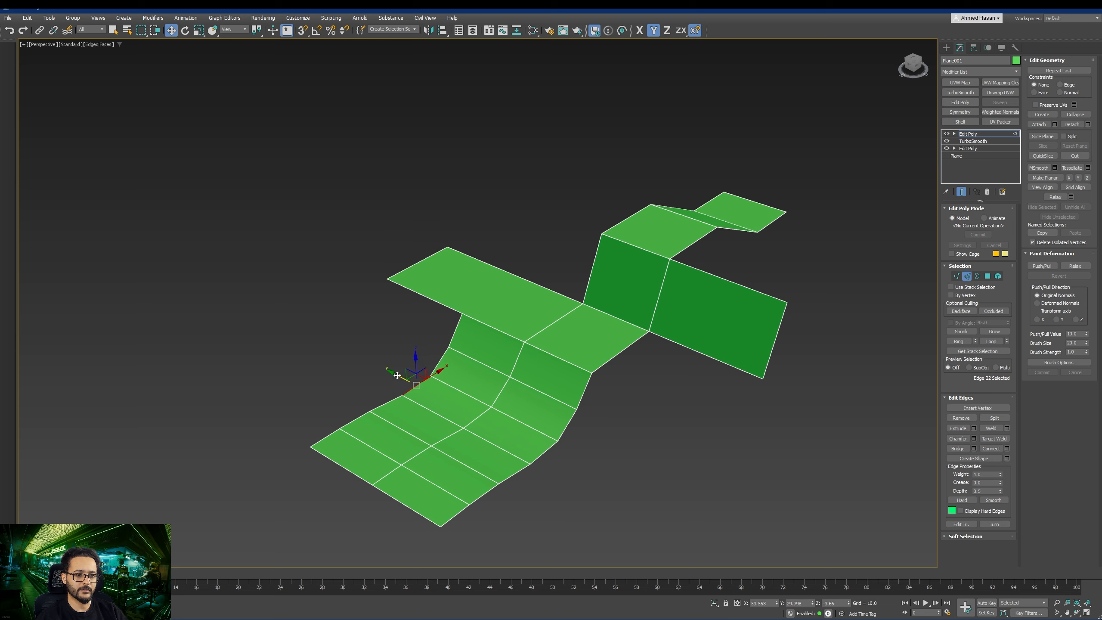
pyautogui.keyDown('shift'); pyautogui.moveTo(412, 378); pyautogui.dragTo(330, 337); pyautogui.keyUp('shift')
pyautogui.keyDown('alt'); pyautogui.moveTo(329, 337); pyautogui.dragTo(470, 374, button='middle'); pyautogui.keyUp('alt')
pyautogui.keyDown('alt'); pyautogui.moveTo(470, 373); pyautogui.dragTo(483, 375, button='middle'); pyautogui.keyUp('alt')
pyautogui.moveTo(483, 375); pyautogui.dragTo(450, 390, button='middle')
pyautogui.keyDown('alt'); pyautogui.moveTo(520, 377); pyautogui.dragTo(511, 372, button='middle'); pyautogui.keyUp('alt')
pyautogui.moveTo(511, 372); pyautogui.dragTo(540, 327, button='middle')
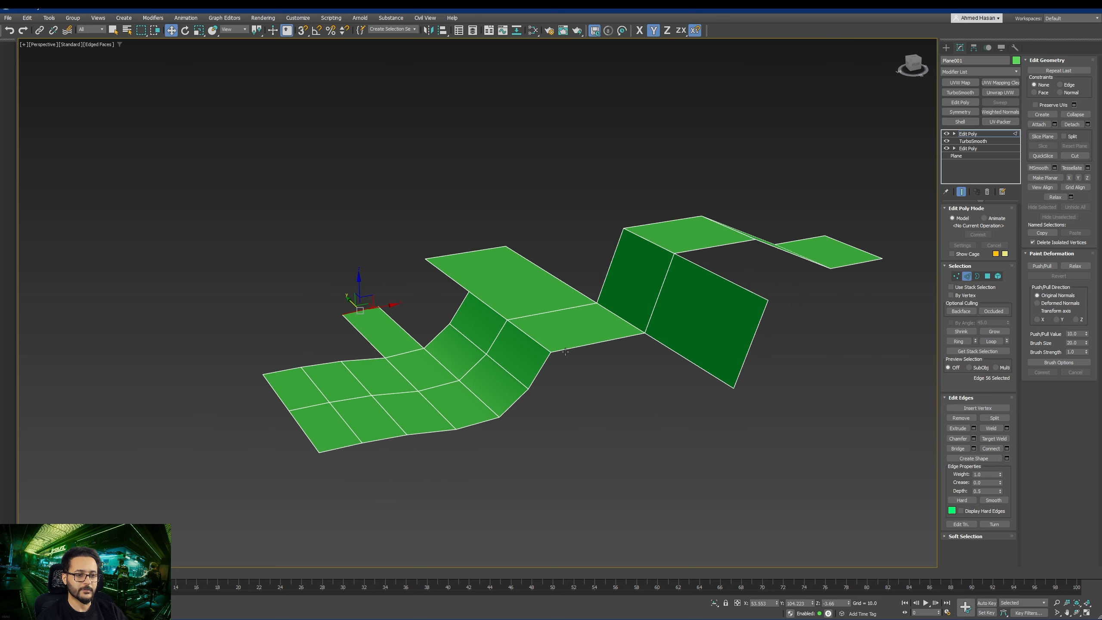
# Step: Extend the near side edge of the lower flat face outward along Y into a new face
pyautogui.click(564, 350)
pyautogui.keyDown('shift'); pyautogui.moveTo(588, 337); pyautogui.dragTo(636, 372); pyautogui.keyUp('shift')
pyautogui.moveTo(600, 364)
pyautogui.keyDown('alt'); pyautogui.mouseDown(button='middle')
pyautogui.moveTo(583, 386)
pyautogui.moveTo(605, 362)
pyautogui.mouseUp(button='middle'); pyautogui.keyUp('alt')
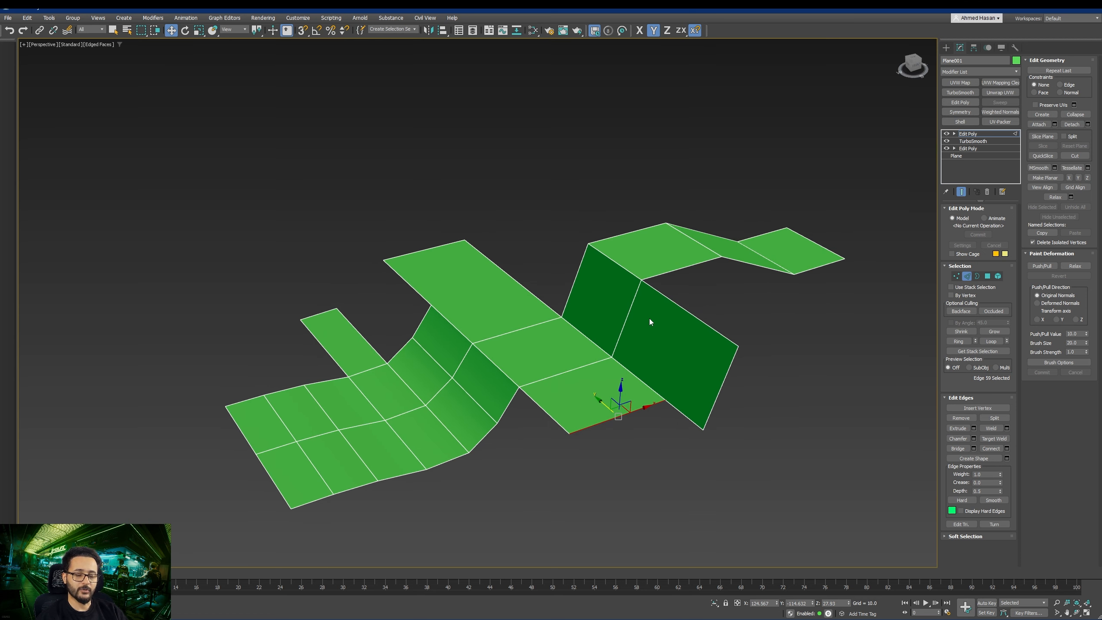
pyautogui.keyDown('alt'); pyautogui.moveTo(647, 318); pyautogui.dragTo(625, 285, button='middle'); pyautogui.keyUp('alt')
pyautogui.moveTo(625, 285); pyautogui.dragTo(650, 295, button='middle')
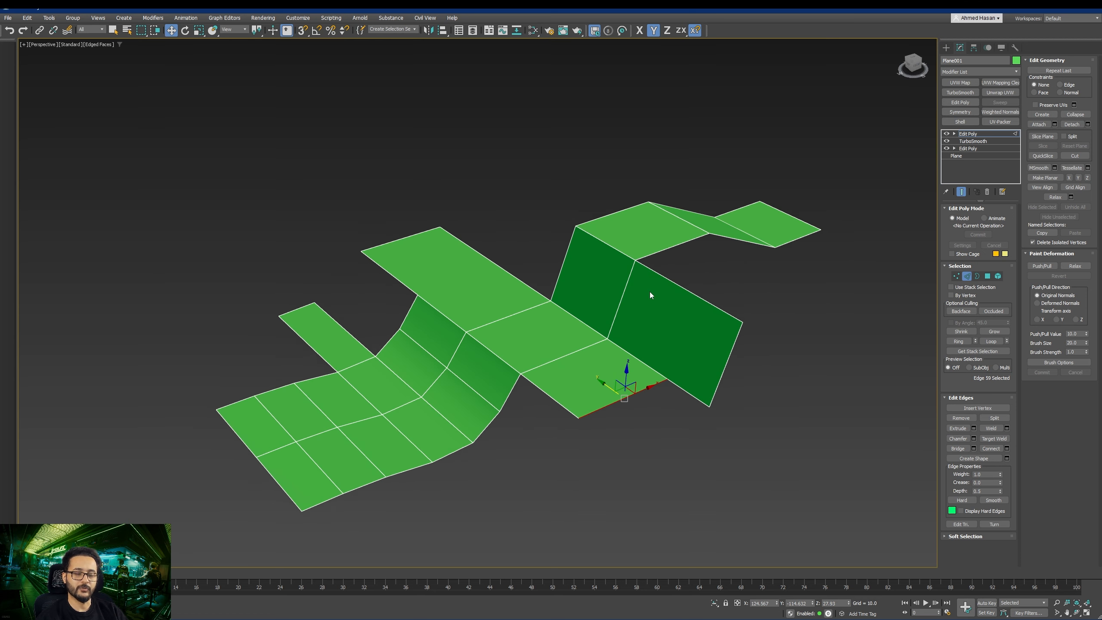
pyautogui.moveTo(612, 330)
pyautogui.mouseDown(button='middle')
pyautogui.moveTo(644, 310)
pyautogui.moveTo(650, 322)
pyautogui.moveTo(630, 332)
pyautogui.moveTo(605, 327)
pyautogui.mouseUp(button='middle')
pyautogui.click(609, 329)
pyautogui.keyDown('shift'); pyautogui.moveTo(610, 329); pyautogui.dragTo(419, 485); pyautogui.keyUp('shift')
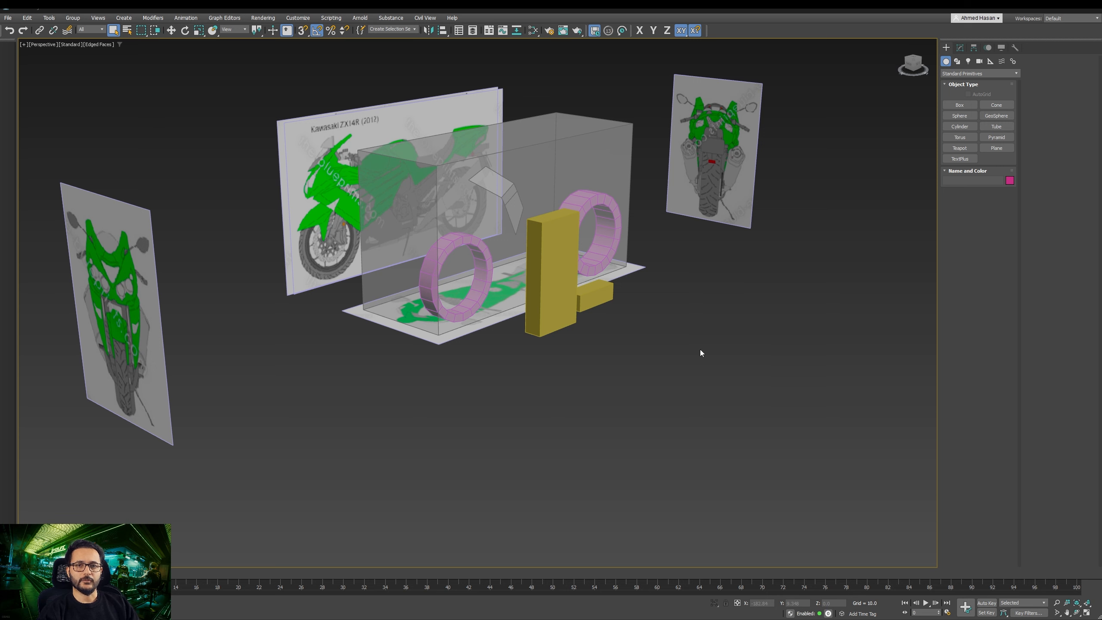
# Step: Hide the translucent bounding box around the wheels in the blueprint scene and undo the hiding
pyautogui.moveTo(670, 330); pyautogui.dragTo(659, 371, button='middle')
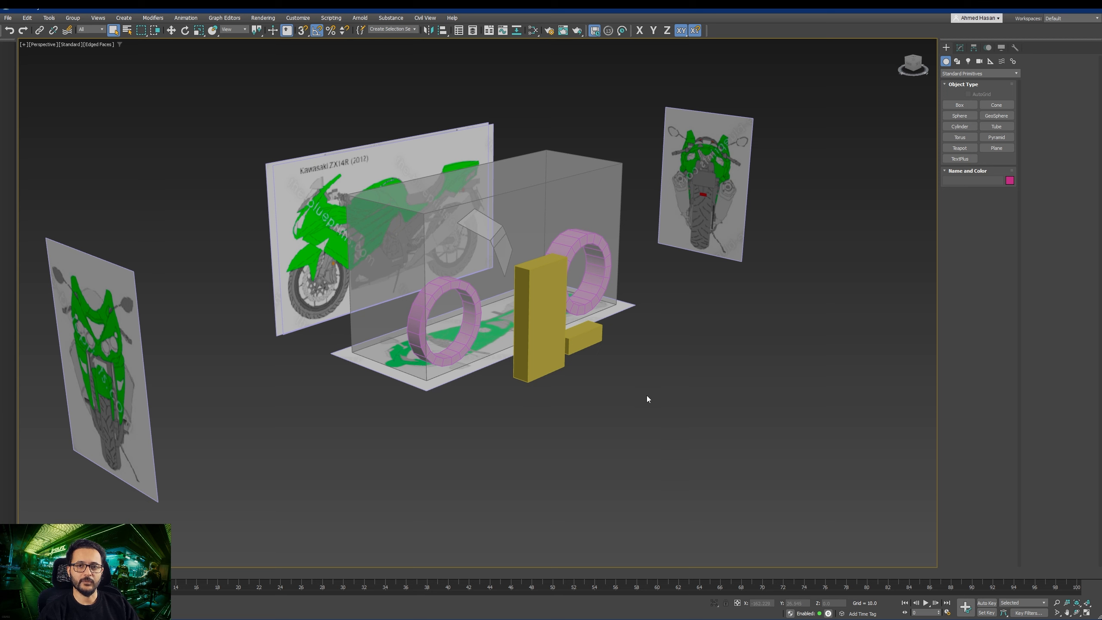
pyautogui.moveTo(627, 397); pyautogui.dragTo(610, 409, button='middle')
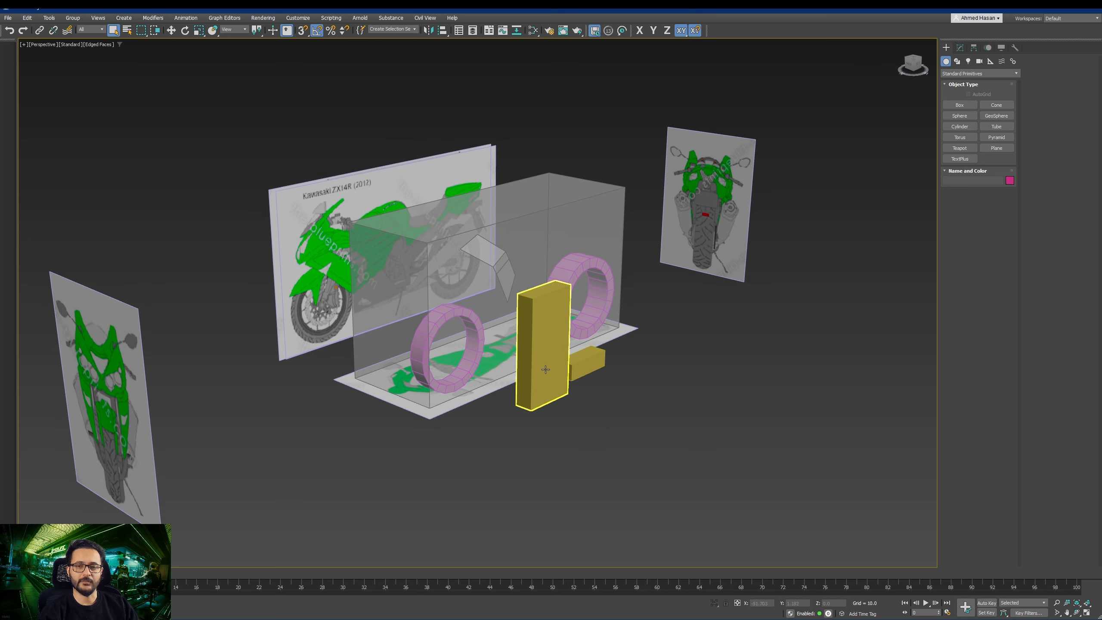
pyautogui.click(515, 348)
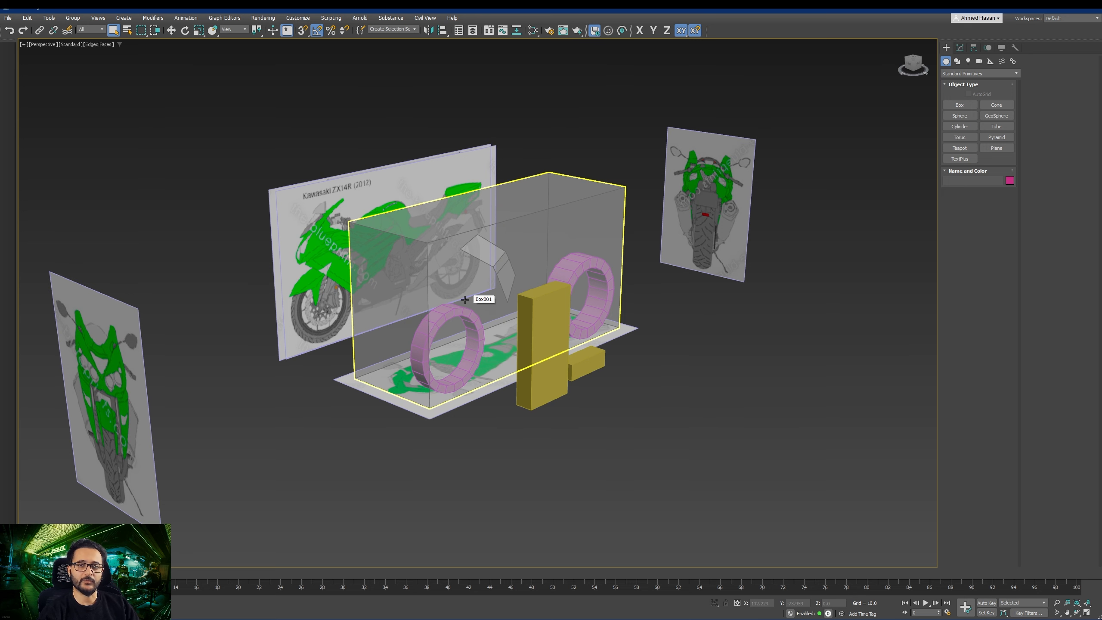
pyautogui.click(441, 279)
pyautogui.scroll(2, 447, 298)
pyautogui.rightClick(450, 286)
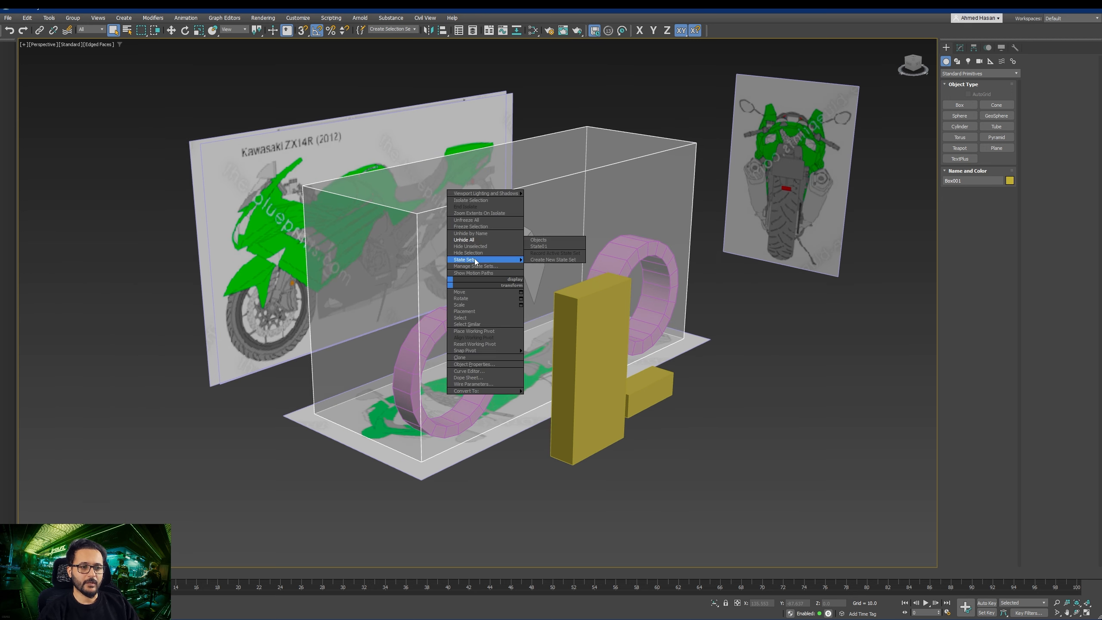
pyautogui.click(475, 260)
pyautogui.moveTo(417, 288)
pyautogui.mouseDown(button='middle')
pyautogui.moveTo(461, 304)
pyautogui.moveTo(417, 299)
pyautogui.mouseUp(button='middle')
pyautogui.moveTo(361, 234); pyautogui.dragTo(395, 284, button='middle')
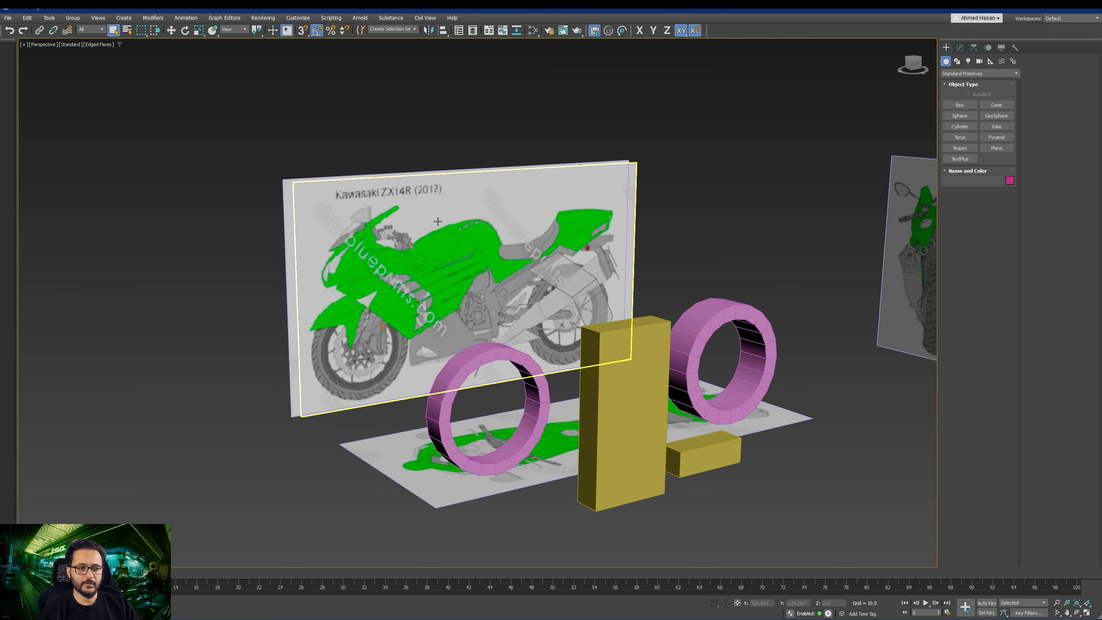
pyautogui.scroll(-2, 395, 283)
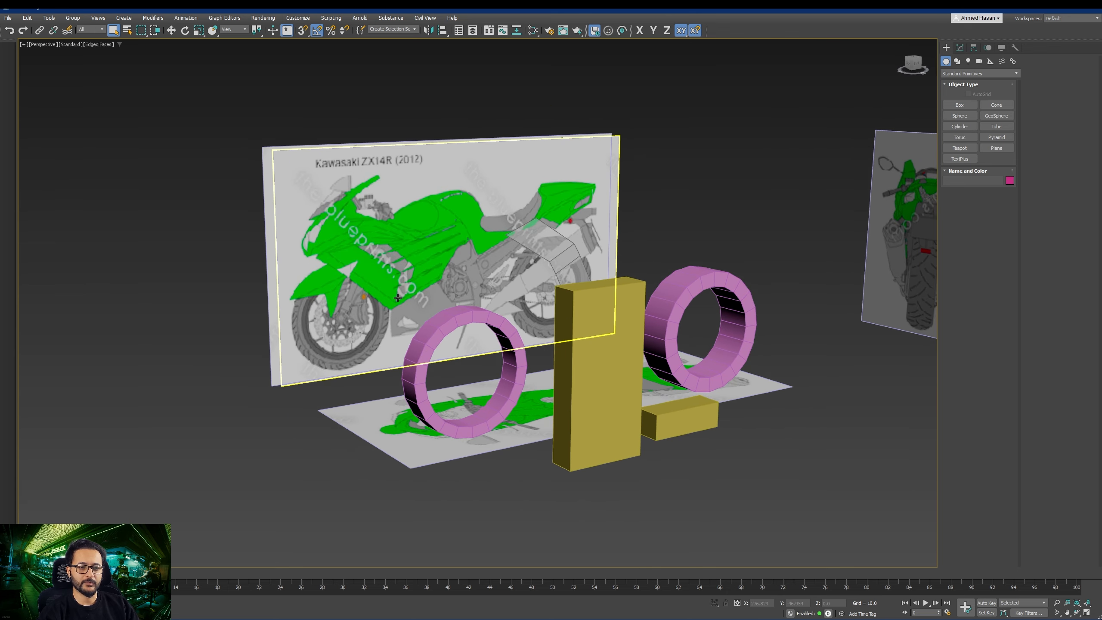
pyautogui.scroll(-3, 398, 298)
pyautogui.hotkey('ctrl', 'z')
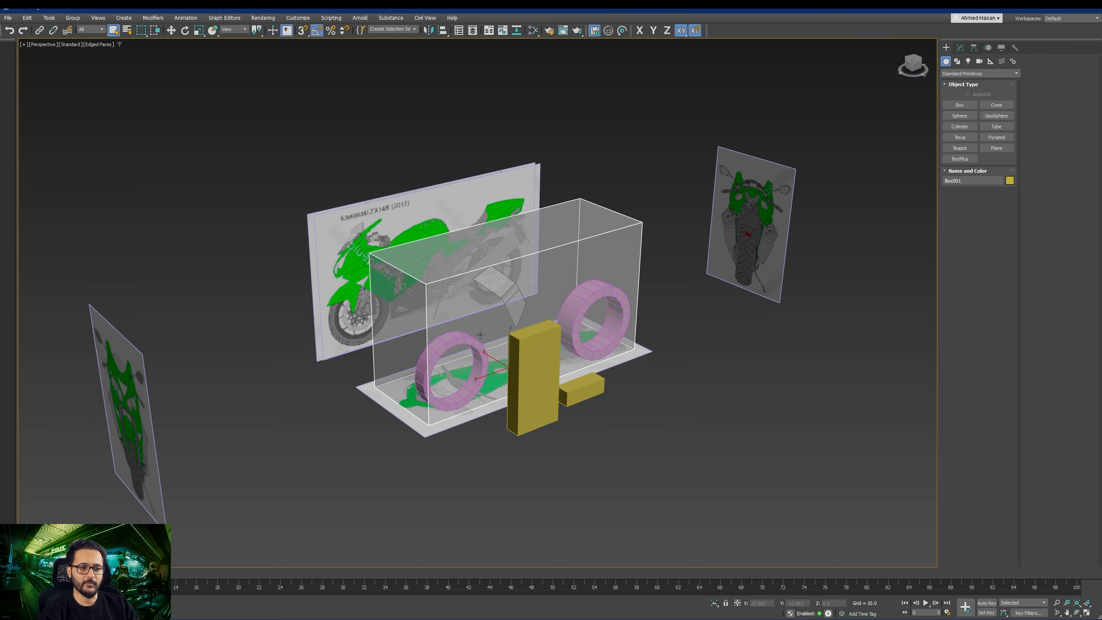
# Step: Hide the translucent bounding box that covers the wheels and blueprint planes
pyautogui.scroll(4, 453, 360)
pyautogui.rightClick(410, 303)
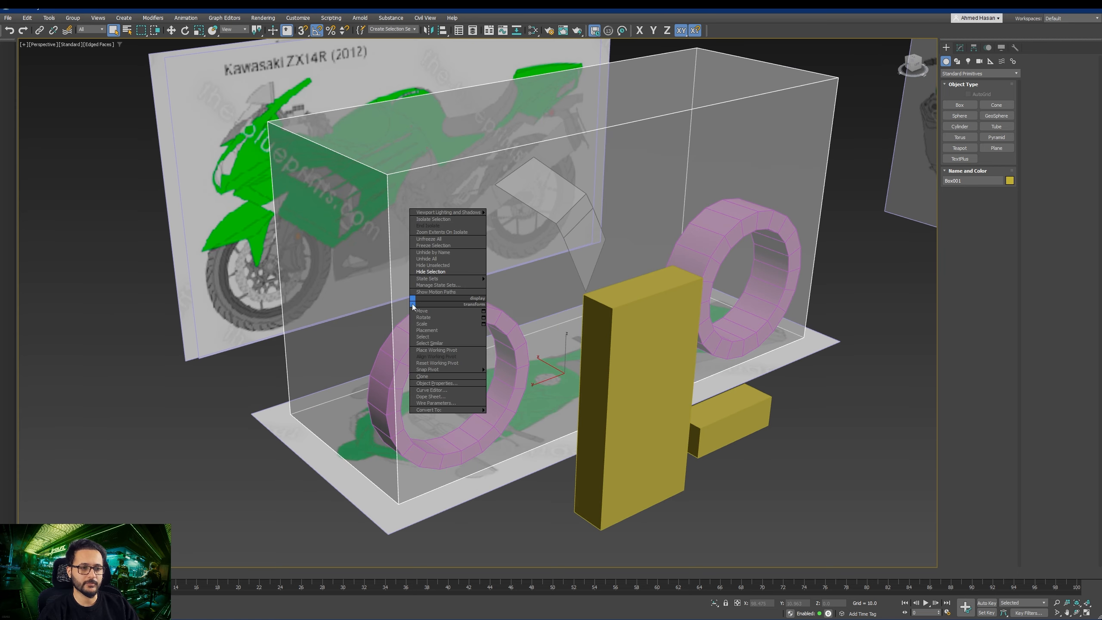
pyautogui.click(435, 272)
pyautogui.scroll(-2, 391, 313)
pyautogui.scroll(3, 451, 304)
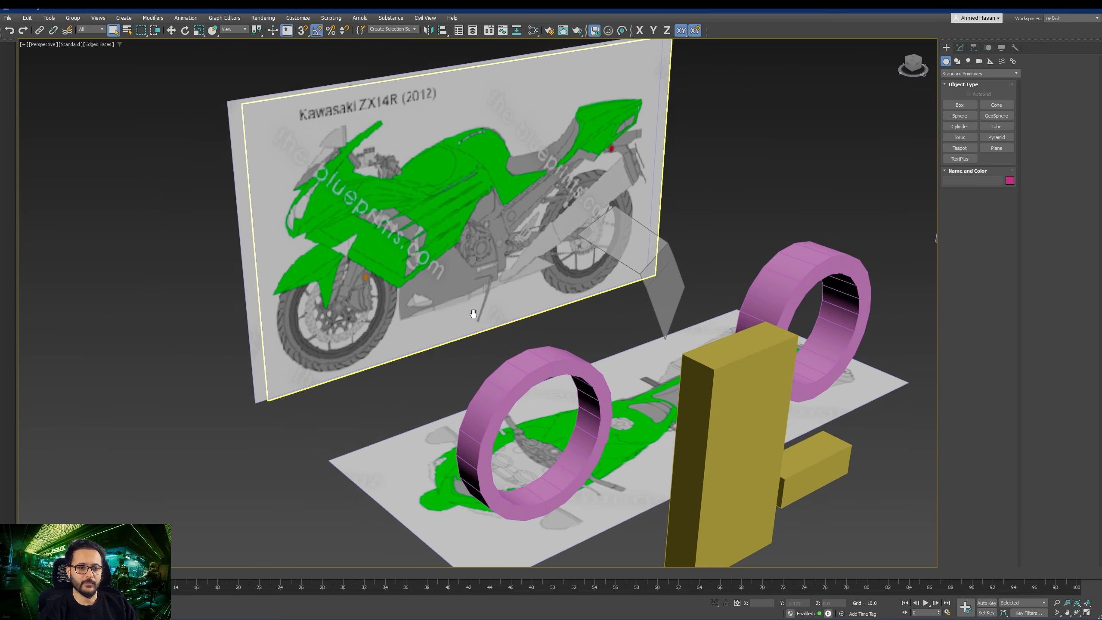
pyautogui.scroll(-3, 444, 297)
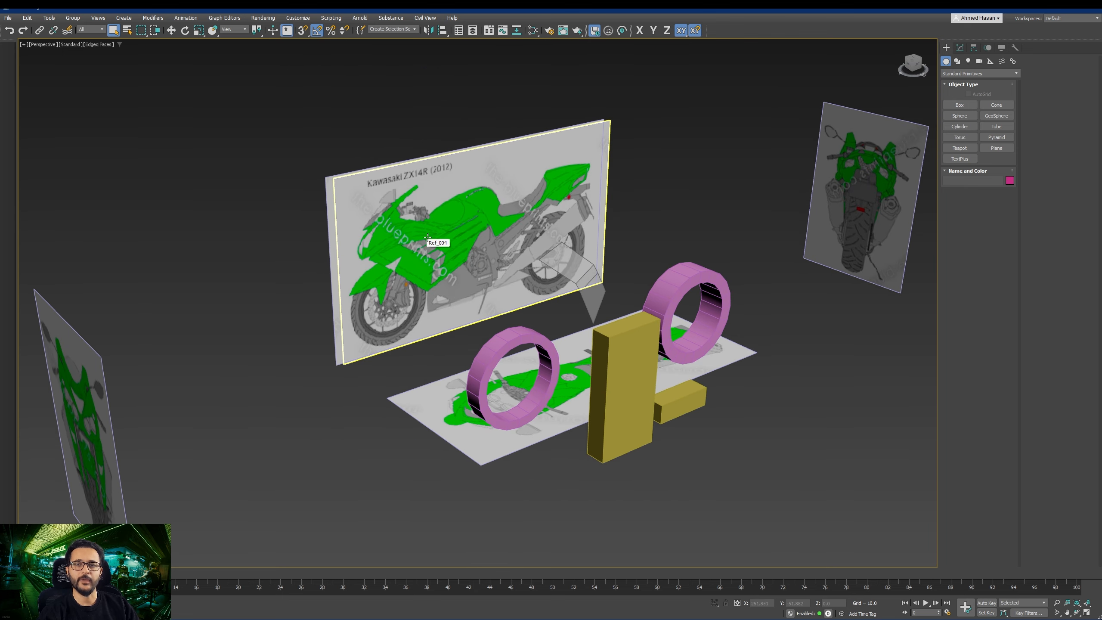
# Step: Move the front wheel tube onto the front wheel in the side blueprint for comparison, and undo the move
pyautogui.click(404, 261)
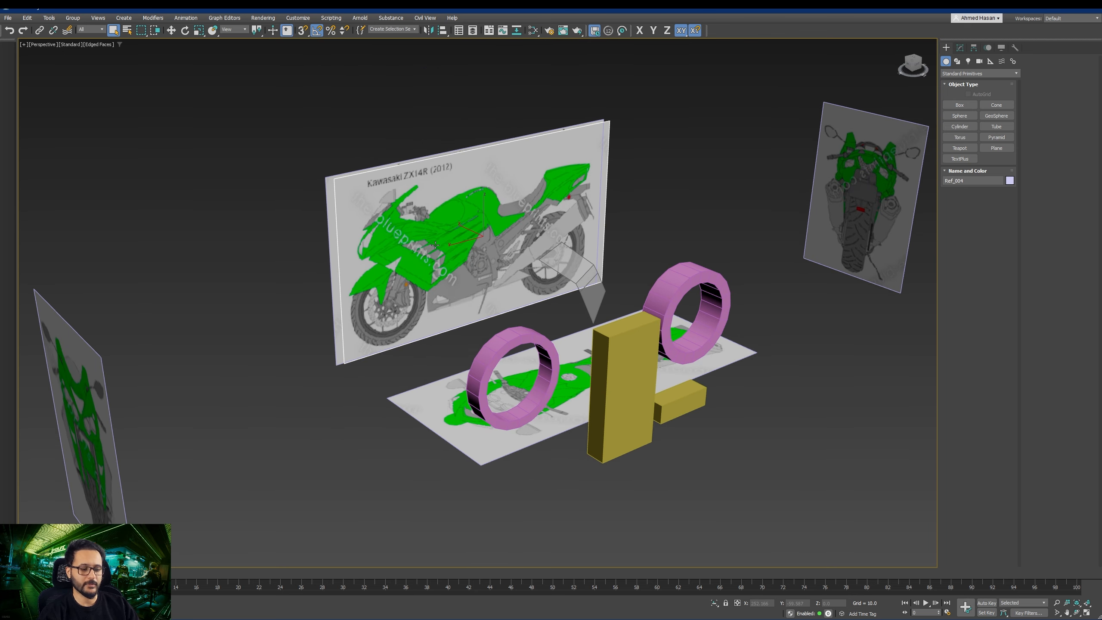
pyautogui.press('w')
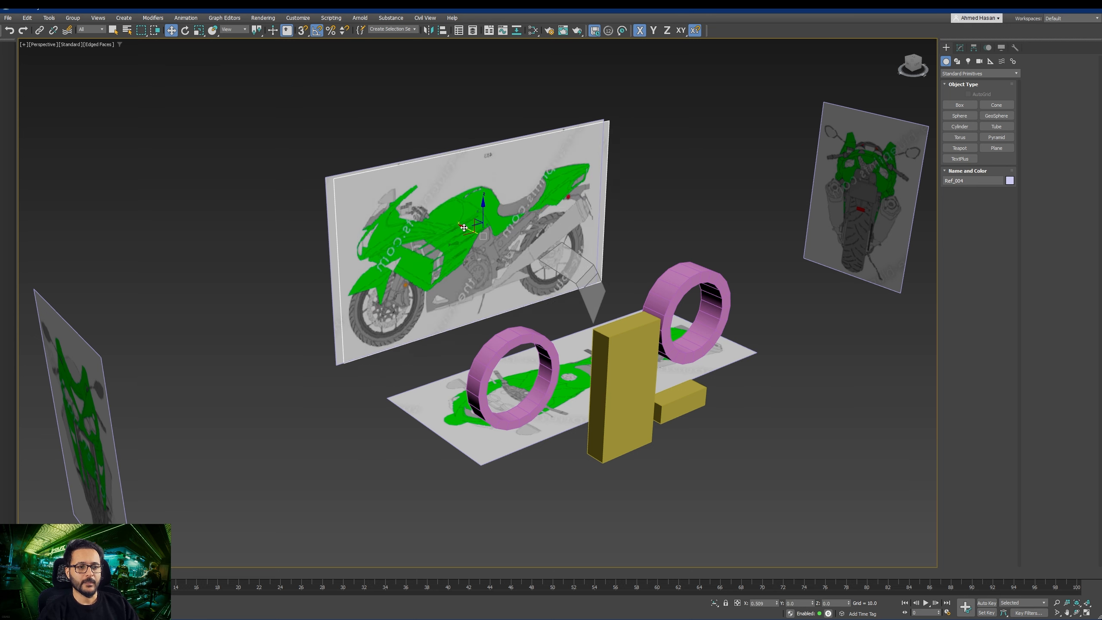
pyautogui.scroll(2, 520, 338)
pyautogui.click(512, 333)
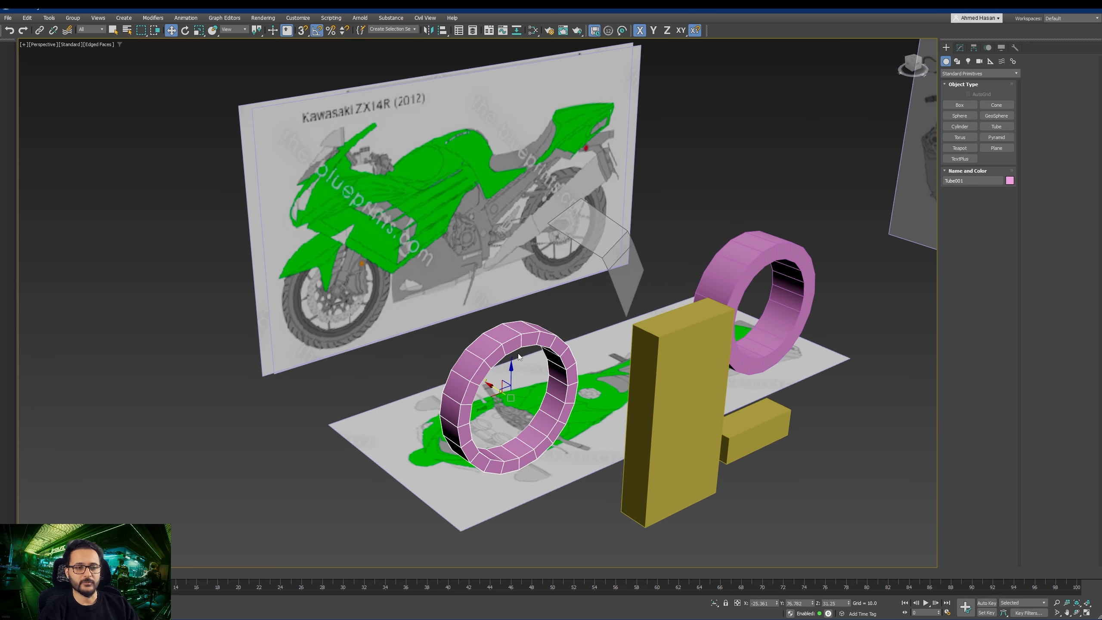
pyautogui.moveTo(519, 357); pyautogui.dragTo(499, 351, button='middle')
pyautogui.scroll(3, 495, 364)
pyautogui.moveTo(558, 399)
pyautogui.mouseDown()
pyautogui.moveTo(299, 241)
pyautogui.moveTo(288, 248)
pyautogui.mouseUp()
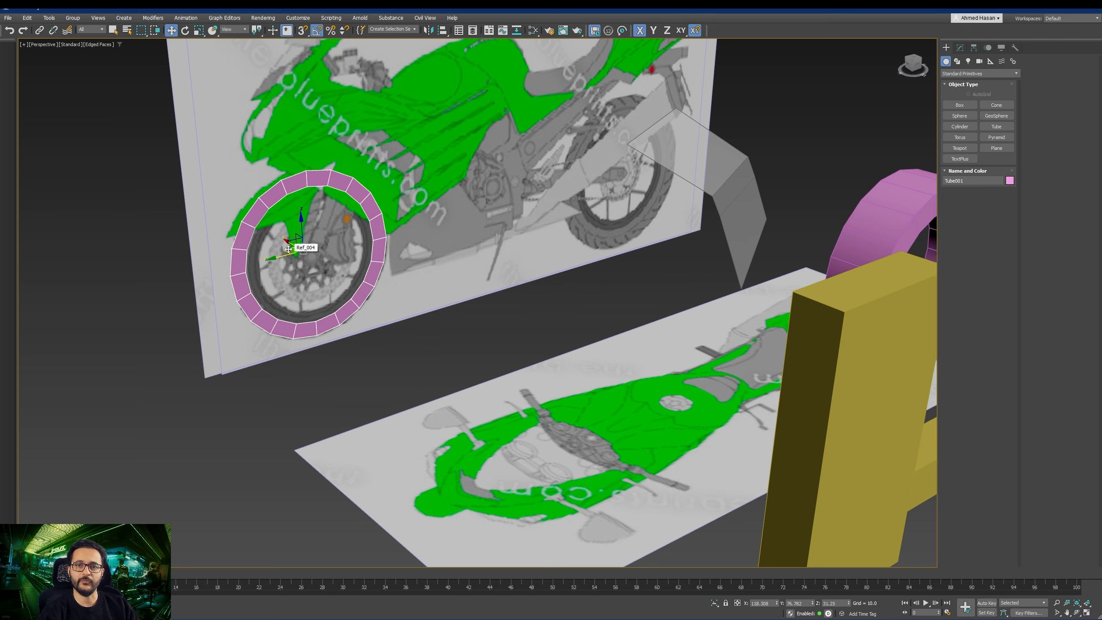
pyautogui.hotkey('ctrl', 'z')
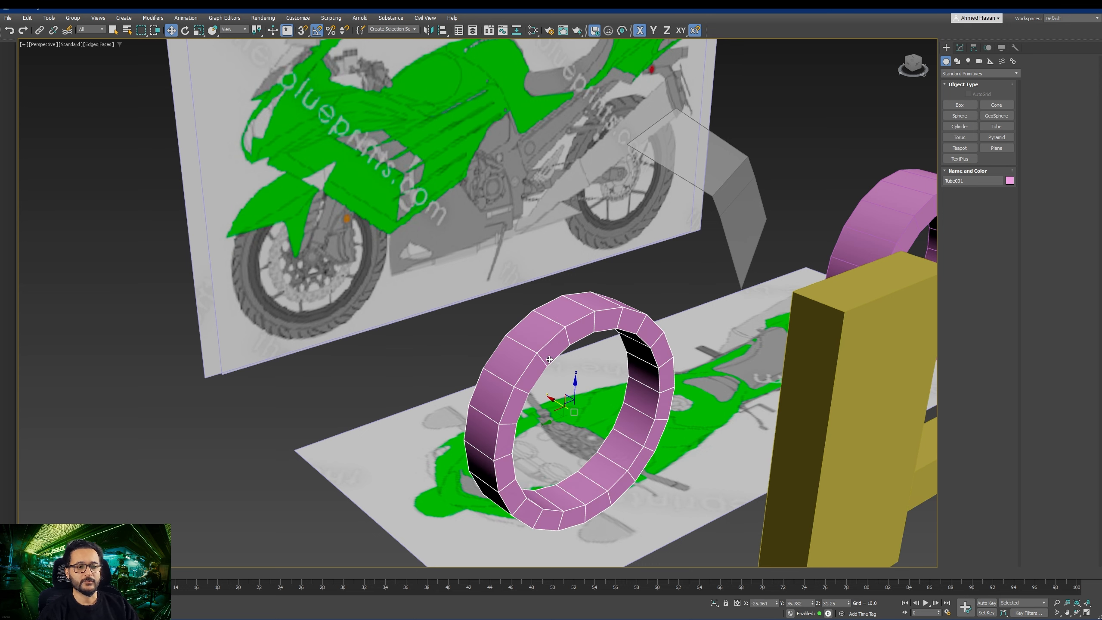
pyautogui.scroll(-3, 557, 371)
pyautogui.moveTo(558, 374); pyautogui.dragTo(560, 376, button='middle')
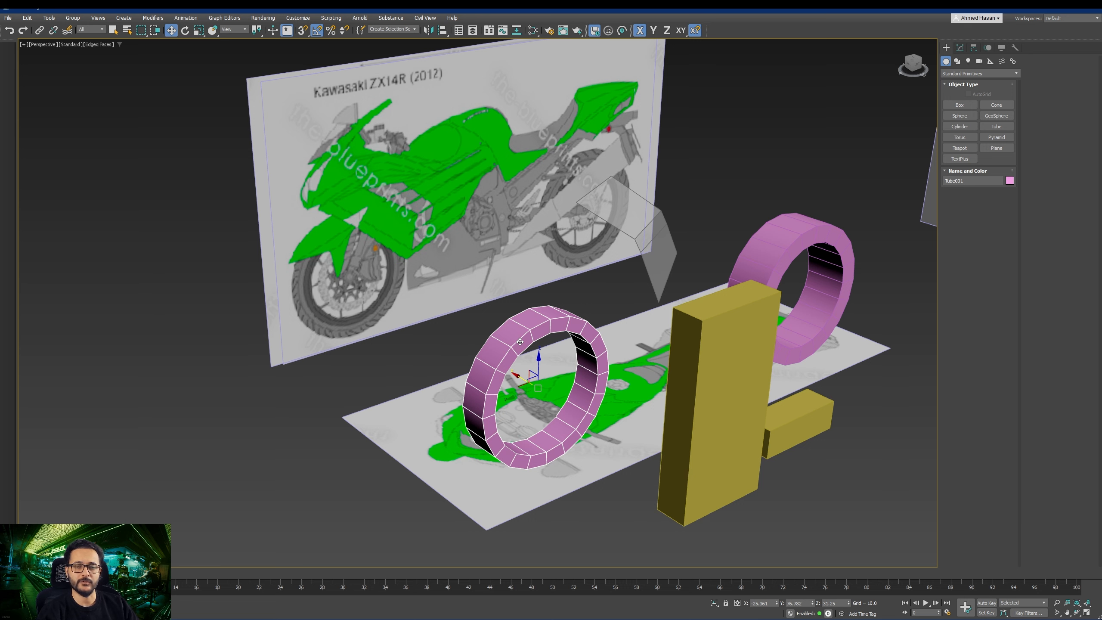
pyautogui.scroll(-4, 519, 342)
pyautogui.moveTo(519, 338)
pyautogui.mouseDown(button='middle')
pyautogui.moveTo(553, 331)
pyautogui.moveTo(538, 332)
pyautogui.mouseUp(button='middle')
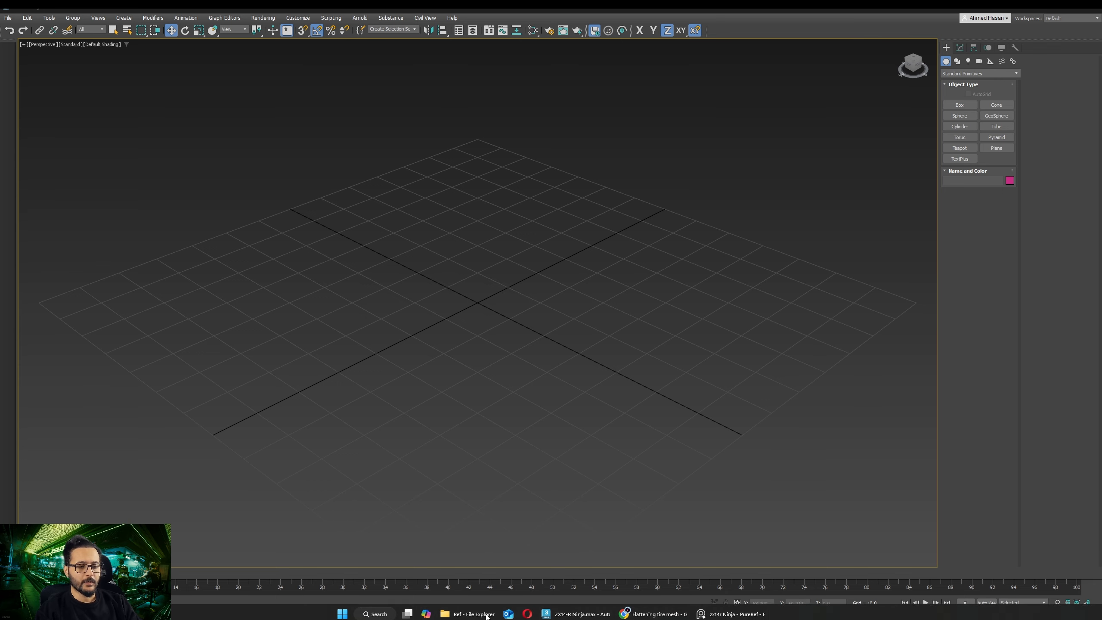
# Step: Switch to the PureRef board and bring the motorcycle dimensions table into view
pyautogui.click(730, 612)
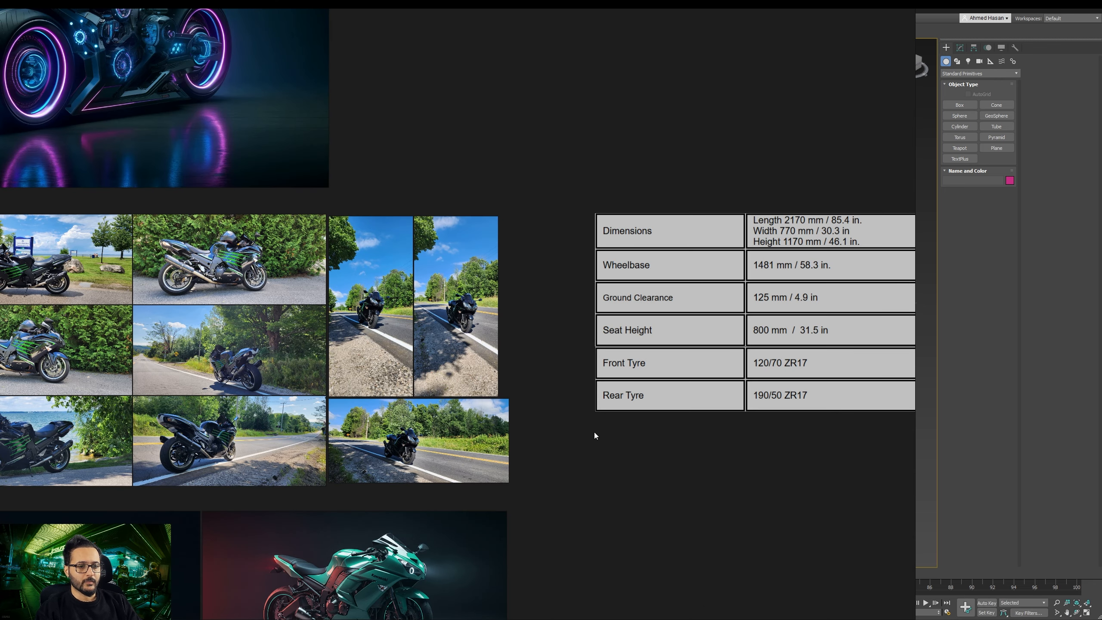
pyautogui.moveTo(594, 432); pyautogui.dragTo(372, 451, button='middle')
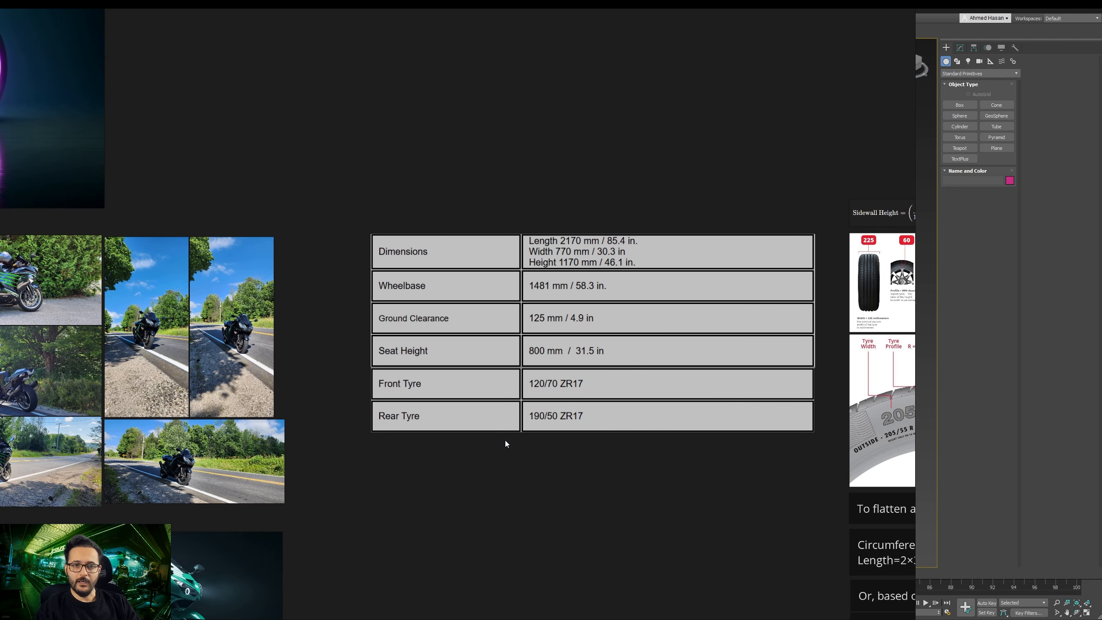
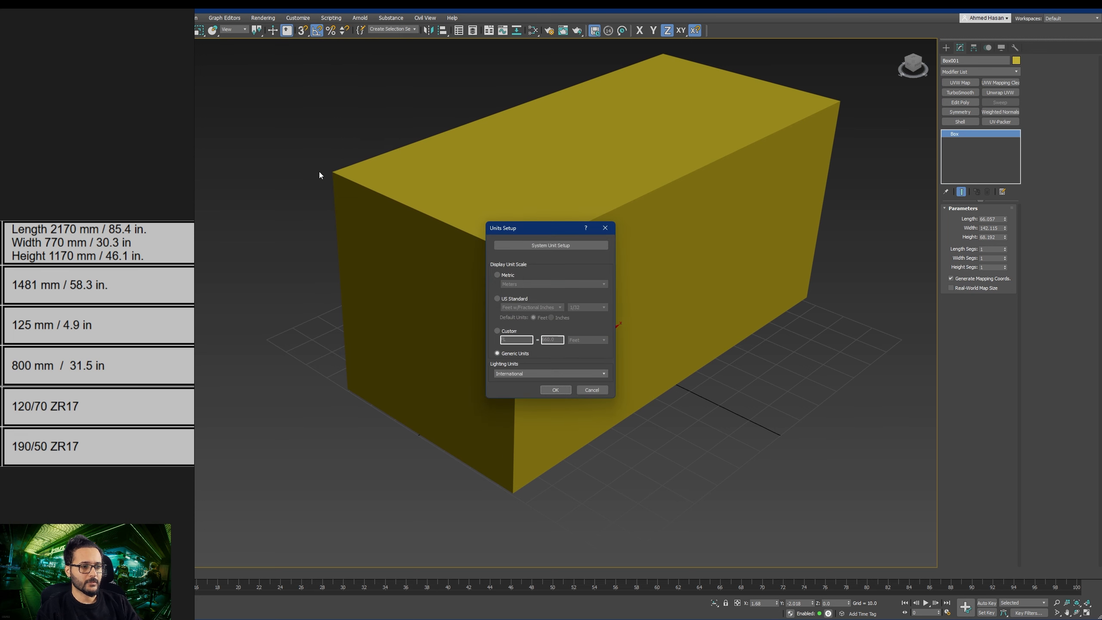
# Step: Check the system unit scale for the scene and leave Units Setup without changing the display units
pyautogui.click(544, 247)
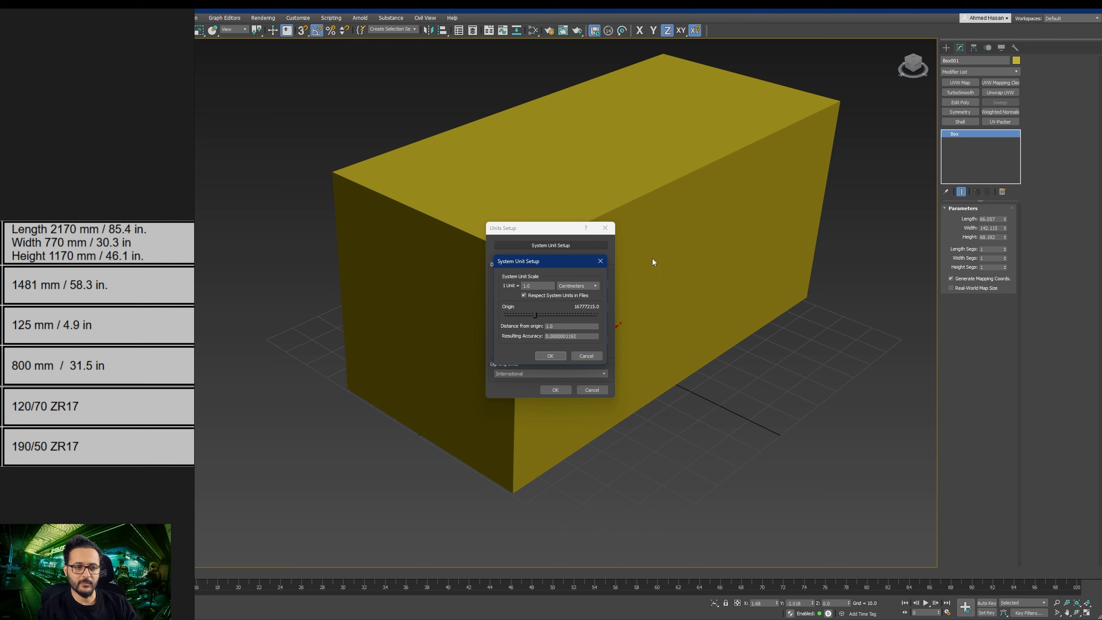
pyautogui.click(555, 354)
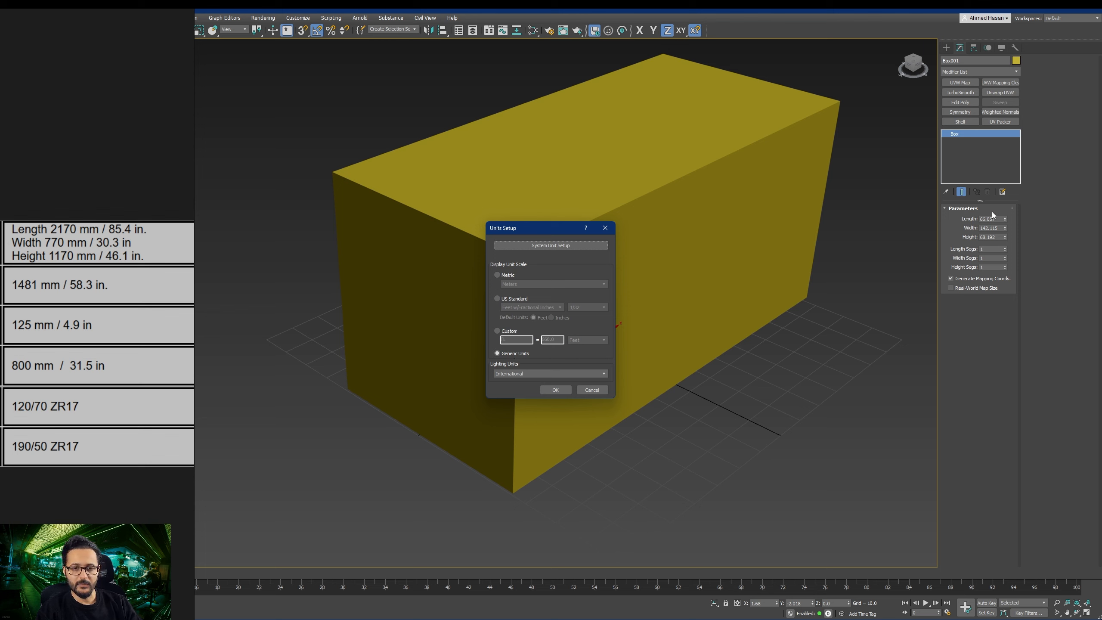
pyautogui.click(592, 390)
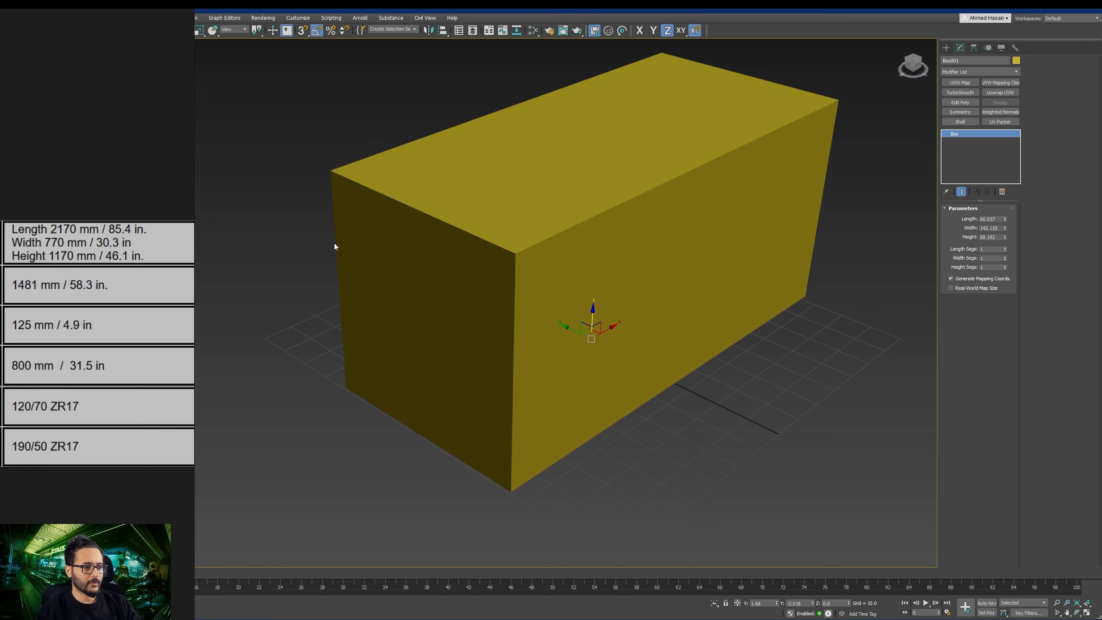
# Step: Try out the box's length to see which side it affects, and set it to 217
pyautogui.moveTo(1004, 222); pyautogui.dragTo(1004, 174)
pyautogui.scroll(-3, 533, 337)
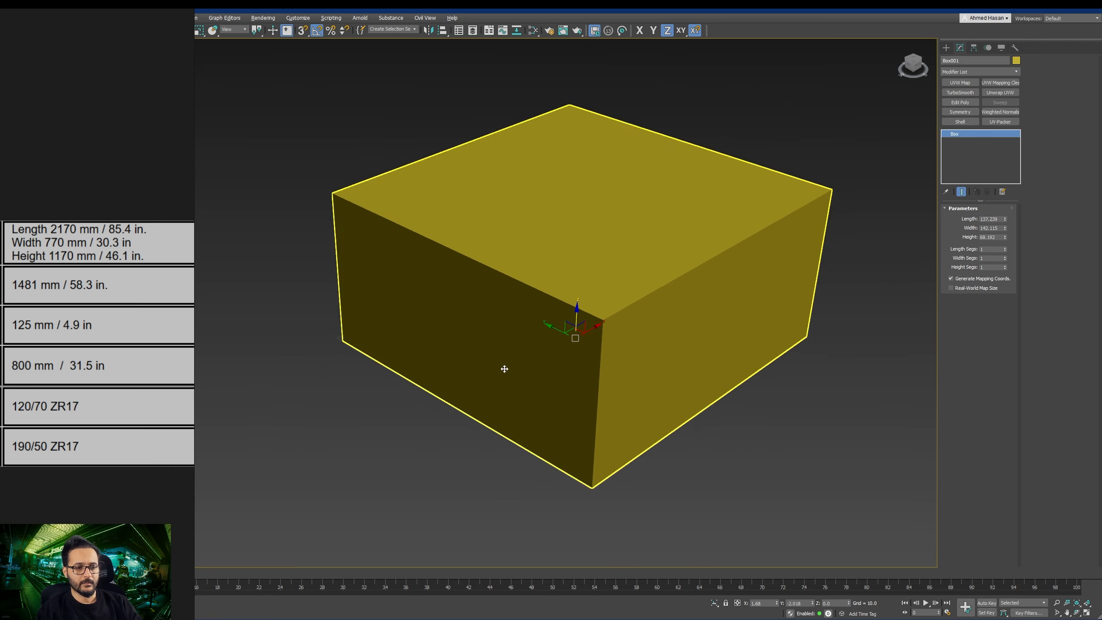
pyautogui.keyDown('alt'); pyautogui.moveTo(505, 369); pyautogui.dragTo(554, 366, button='middle'); pyautogui.keyUp('alt')
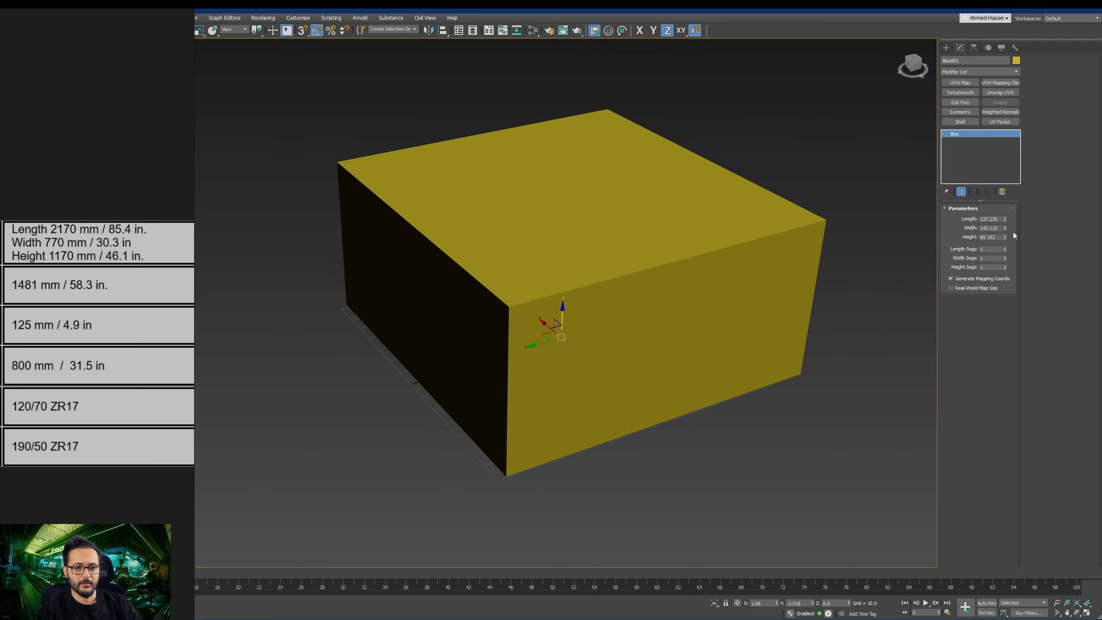
pyautogui.click(1005, 217)
pyautogui.doubleClick(996, 218)
pyautogui.write('217')
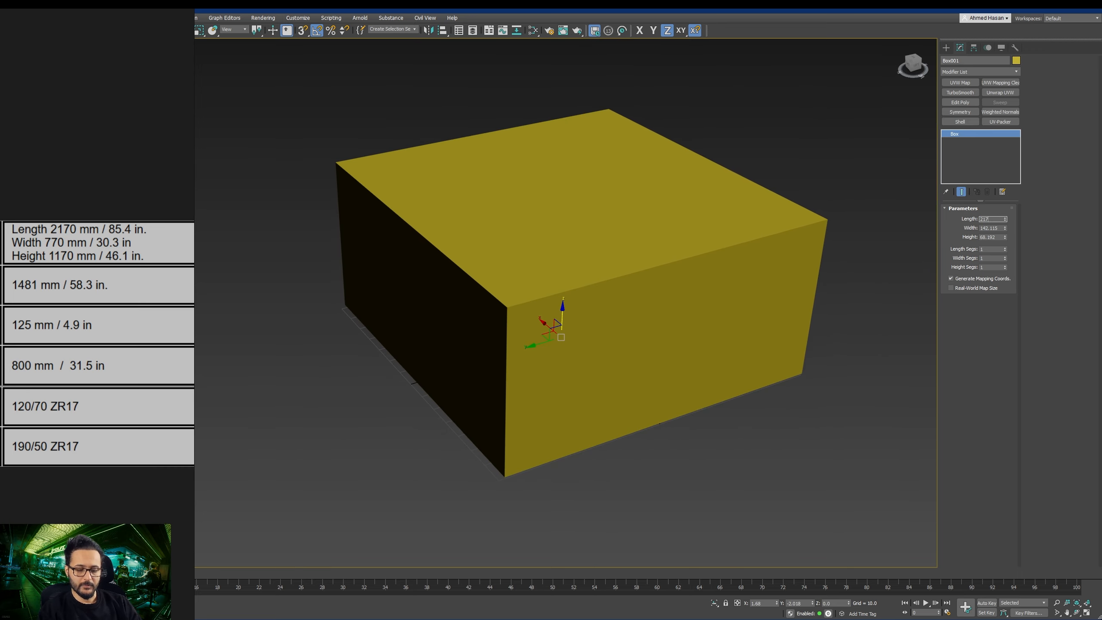
pyautogui.press('Return')
pyautogui.moveTo(616, 328); pyautogui.dragTo(652, 315, button='middle')
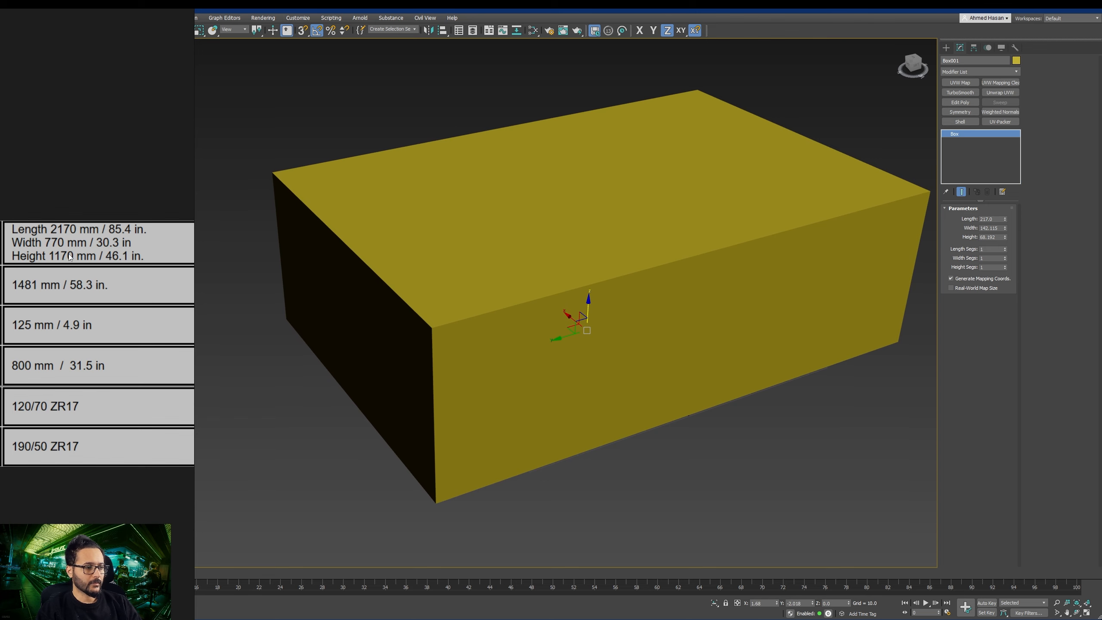
# Step: Set the bounding box's width to 77 and its height to 117 to match the bike's dimensions
pyautogui.doubleClick(988, 227)
pyautogui.write('77')
pyautogui.press('Return')
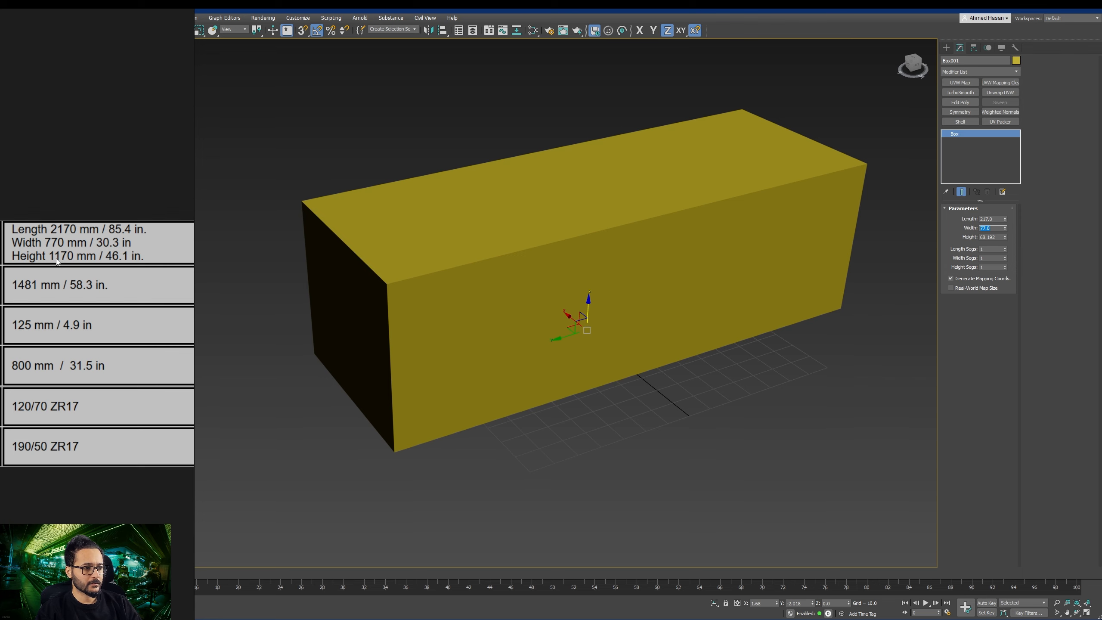
pyautogui.moveTo(531, 274); pyautogui.dragTo(546, 276, button='middle')
pyautogui.click(985, 236)
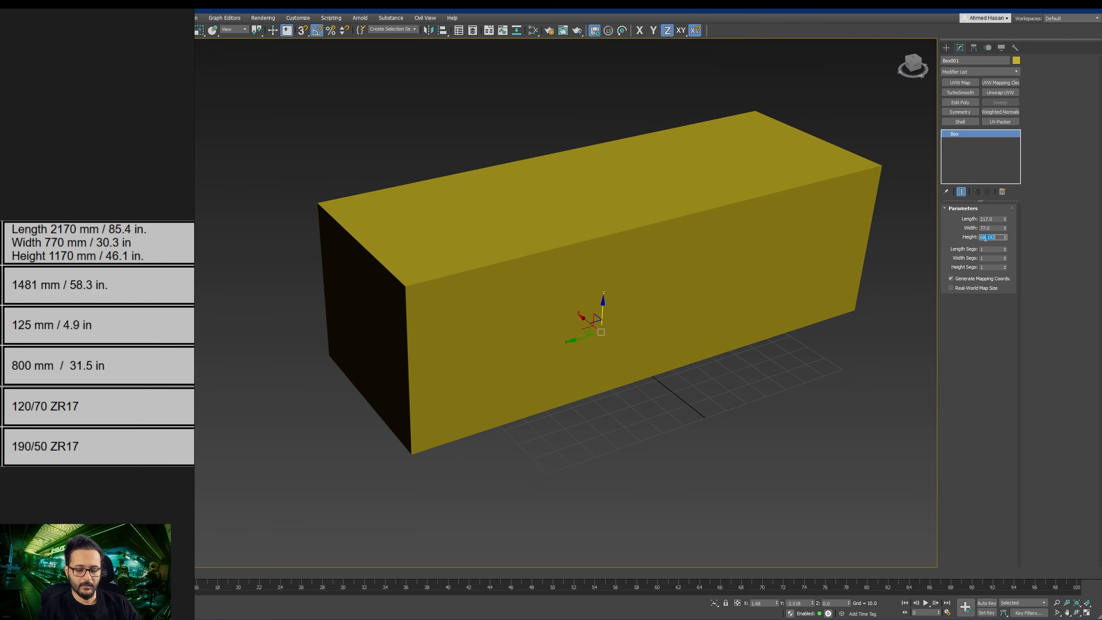
pyautogui.write('117')
pyautogui.press('Return')
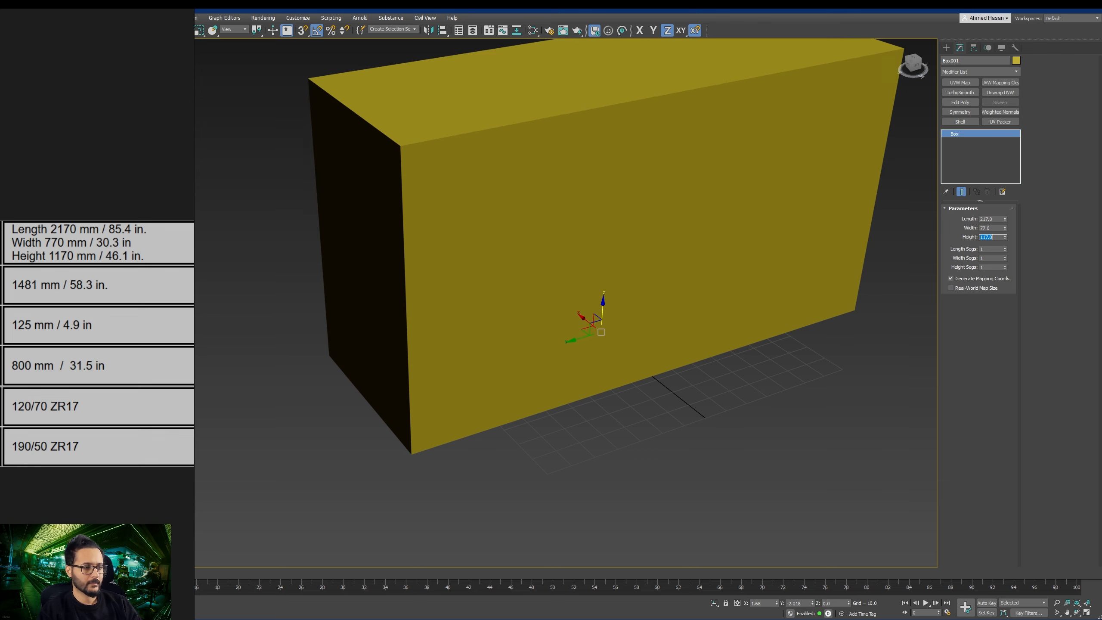
# Step: Centre the bounding box on the world origin by setting its X and Y positions to 0
pyautogui.moveTo(570, 317); pyautogui.dragTo(660, 334, button='middle')
pyautogui.scroll(-3, 583, 353)
pyautogui.write('0')
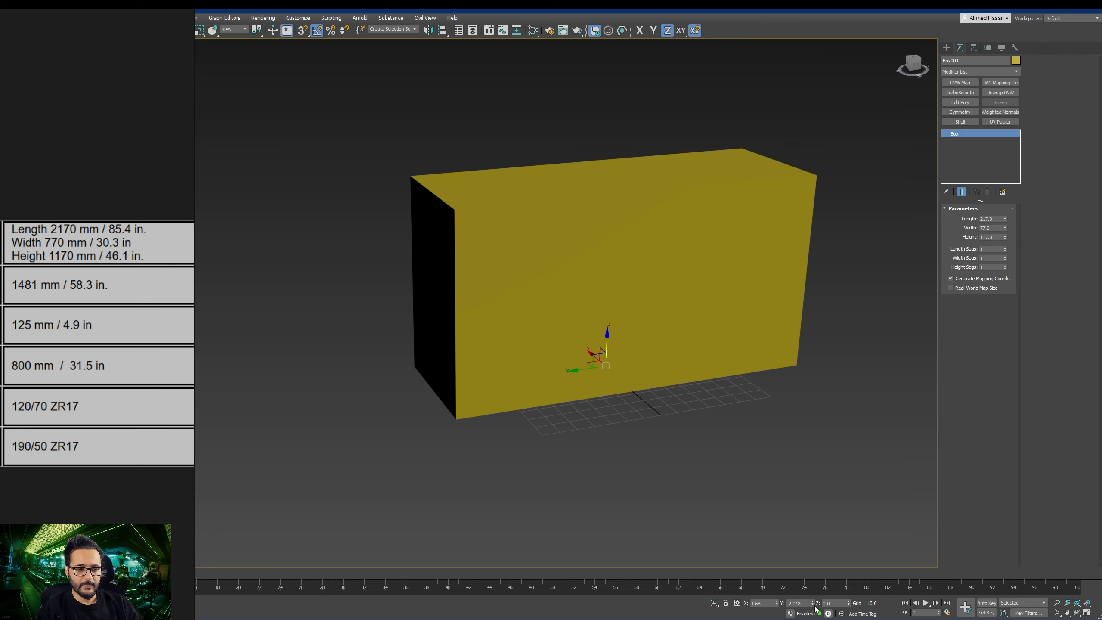
pyautogui.press('Return')
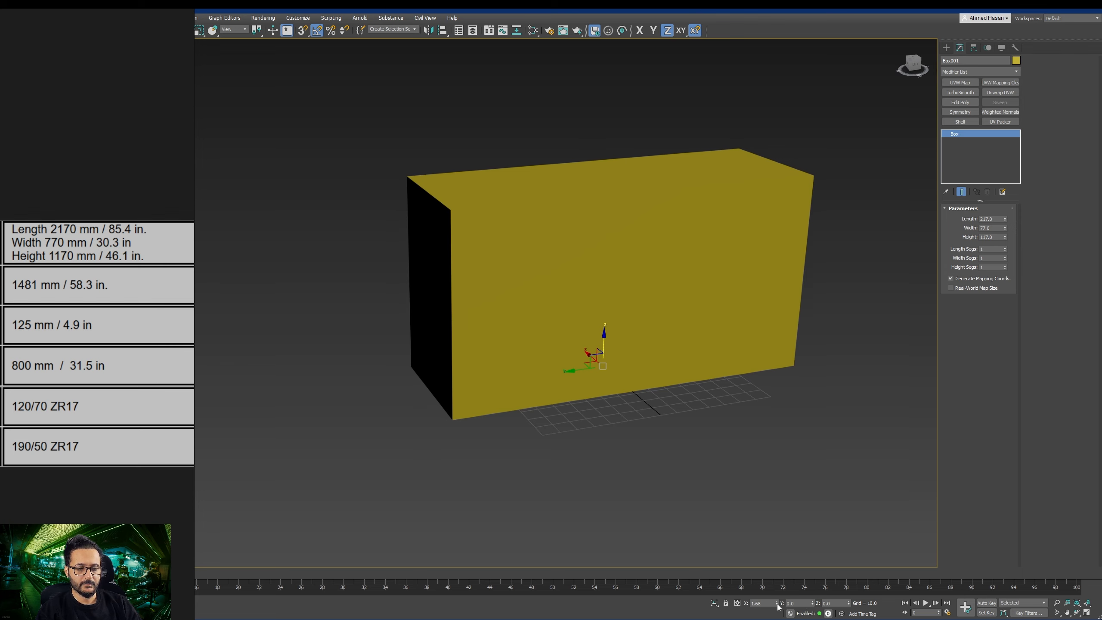
pyautogui.rightClick(776, 603)
pyautogui.moveTo(529, 418); pyautogui.dragTo(557, 416, button='middle')
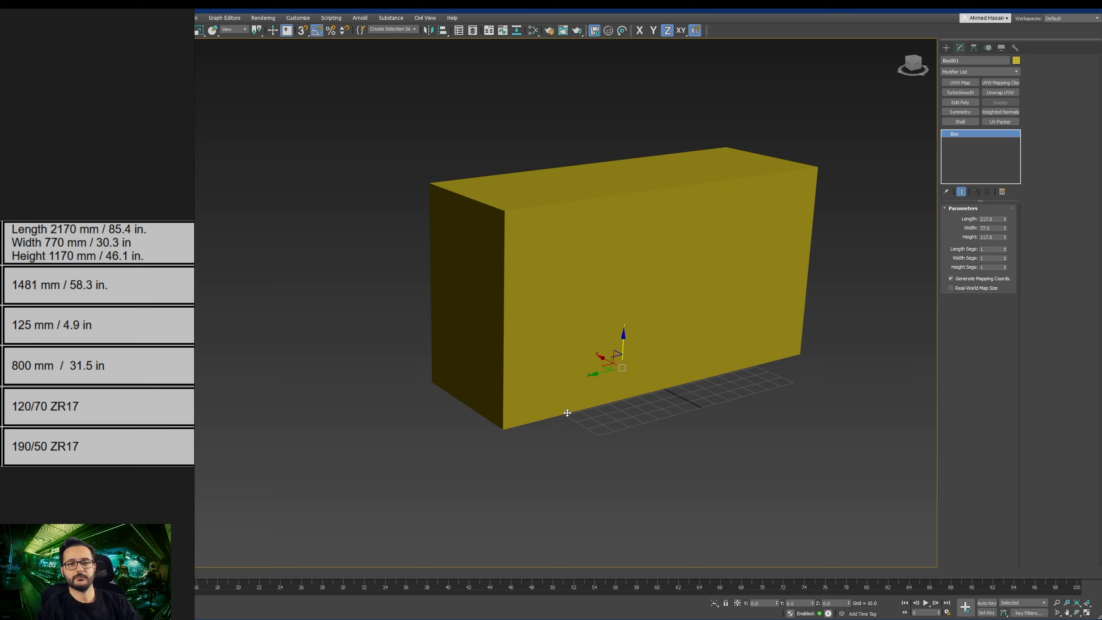
# Step: View the Kawasaki ZX14R blueprint image 16455-mid.jpg from the Ref folder in File Explorer, and return to the 3ds Max scene
pyautogui.click(7, 368)
pyautogui.moveTo(607, 603)
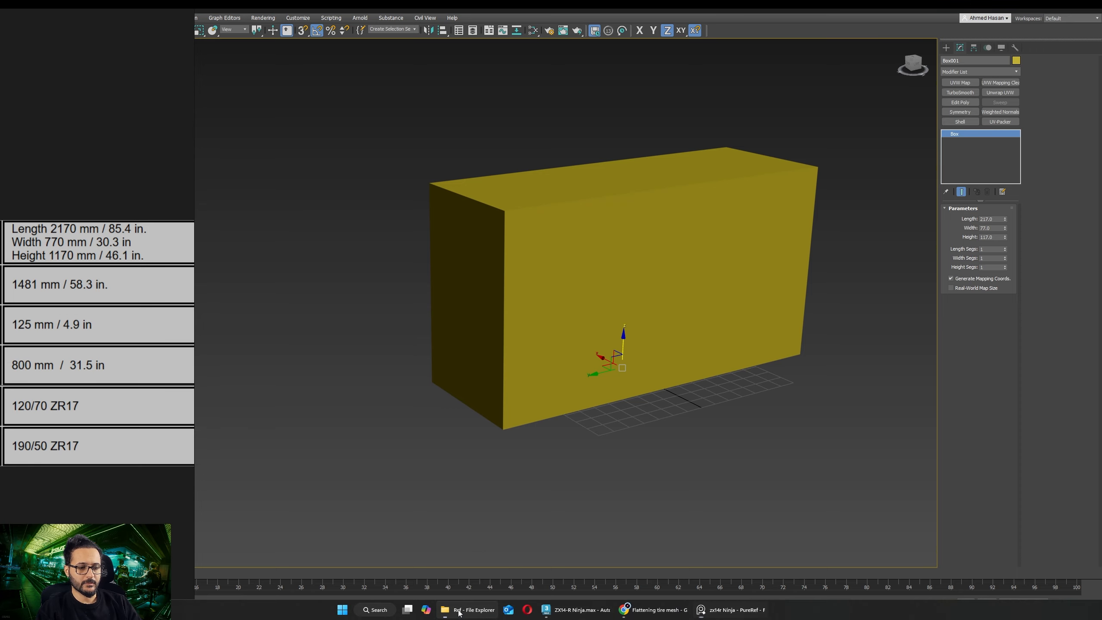
pyautogui.click(495, 610)
pyautogui.doubleClick(675, 185)
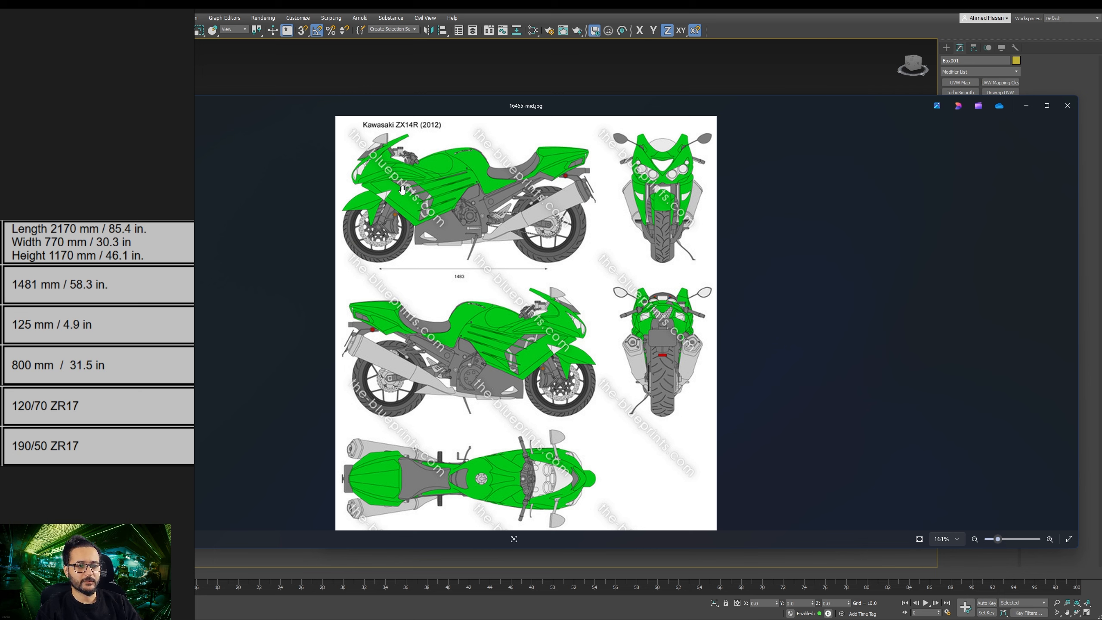
pyautogui.click(1069, 104)
pyautogui.moveTo(740, 118); pyautogui.dragTo(694, 121)
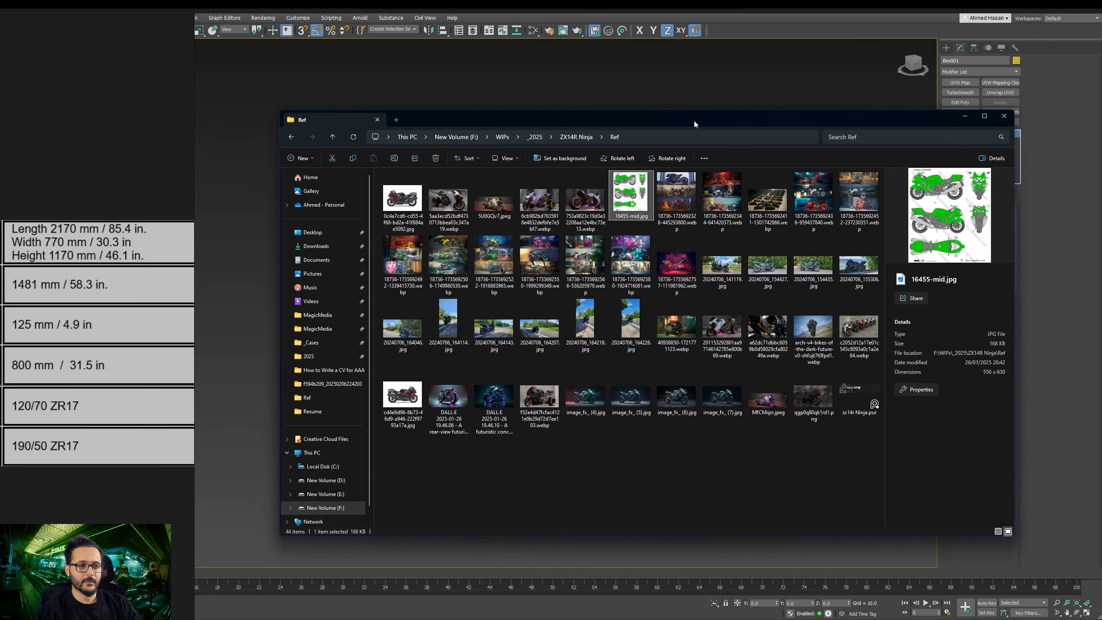
pyautogui.click(965, 118)
# Step: Create a tube primitive beside the box with radii of about 37.3 and 22.8 and a height of about 19.4
pyautogui.moveTo(627, 351); pyautogui.dragTo(545, 366, button='middle')
pyautogui.click(946, 48)
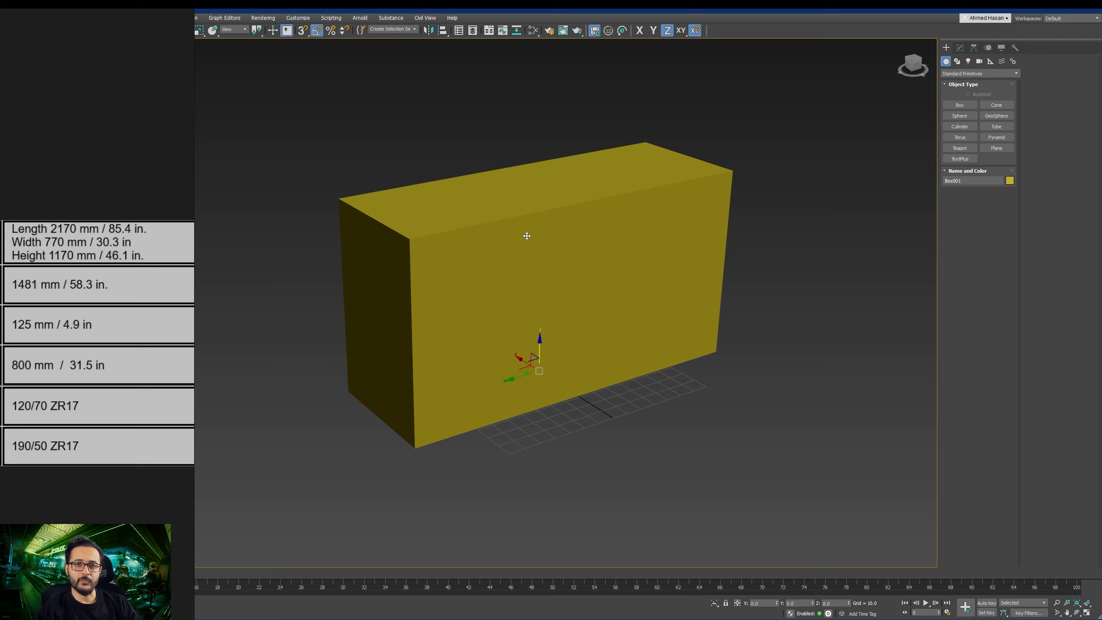
pyautogui.moveTo(527, 236); pyautogui.dragTo(533, 294, button='middle')
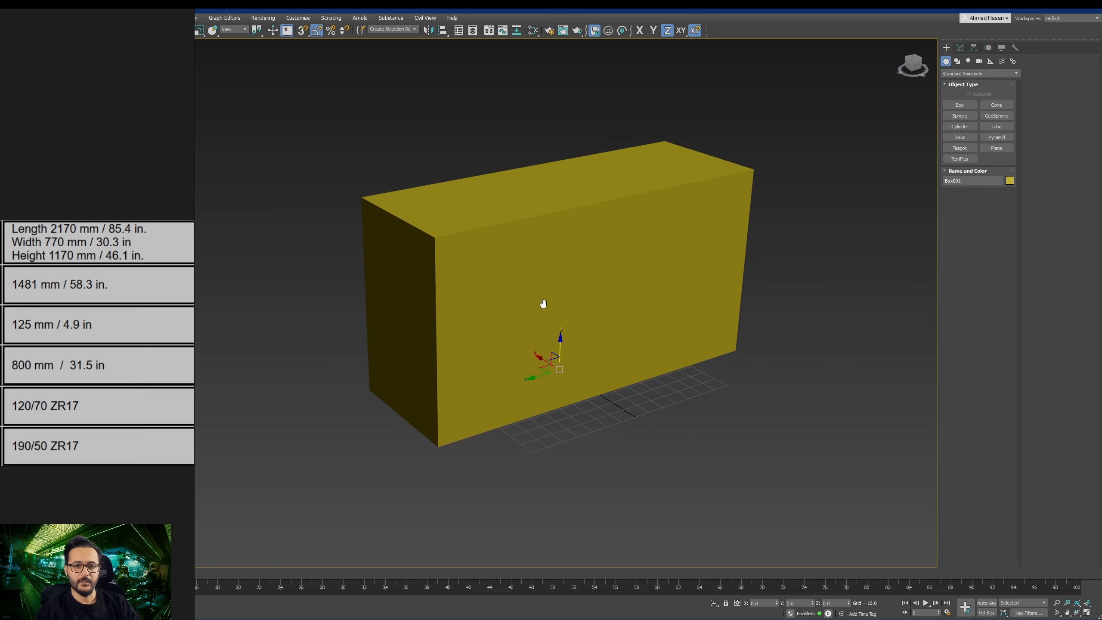
pyautogui.click(996, 126)
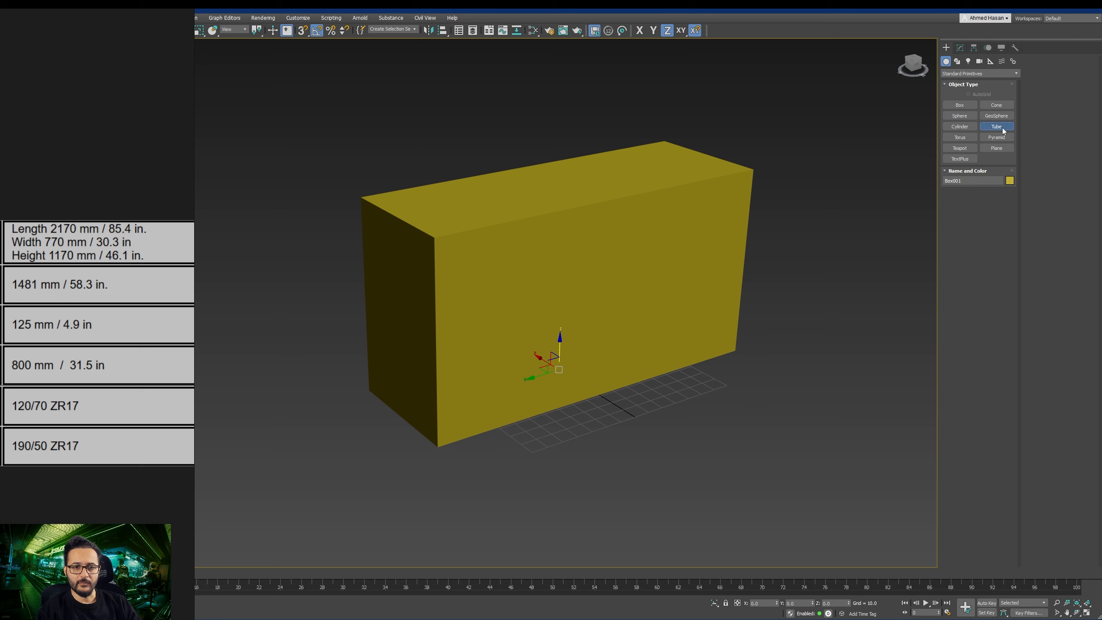
pyautogui.moveTo(537, 423); pyautogui.dragTo(547, 386, button='middle')
pyautogui.moveTo(563, 405); pyautogui.dragTo(573, 450)
pyautogui.click(573, 434)
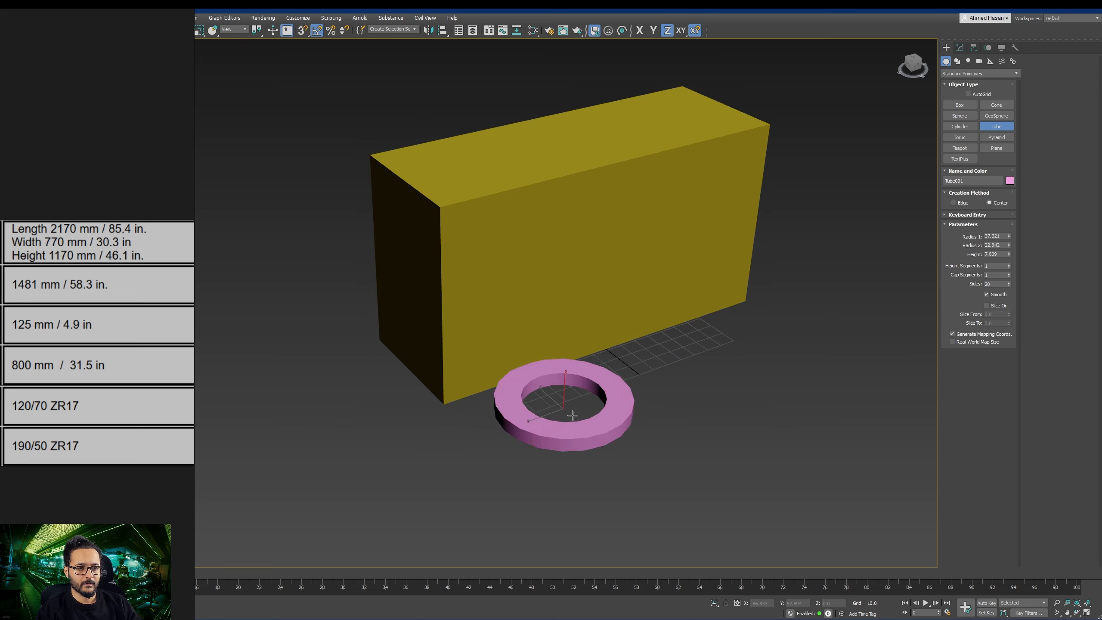
pyautogui.click(574, 397)
pyautogui.rightClick(564, 405)
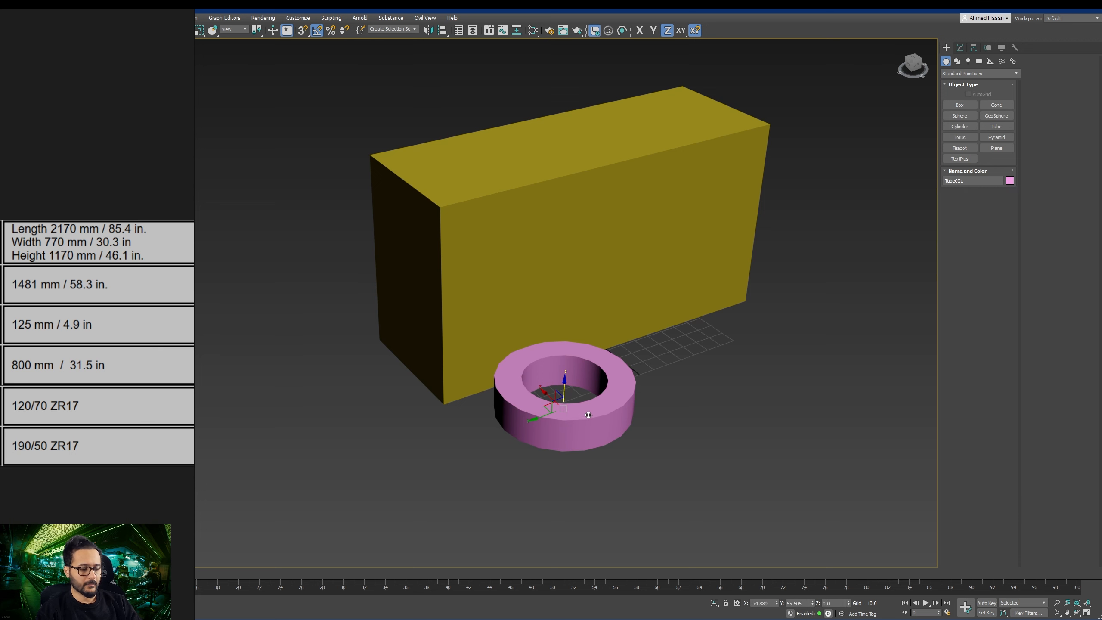
pyautogui.moveTo(583, 414); pyautogui.dragTo(593, 410, button='middle')
# Step: Undo a trial rotation of the tube, and rotate it upright about the Y axis with angle snap
pyautogui.press('e')
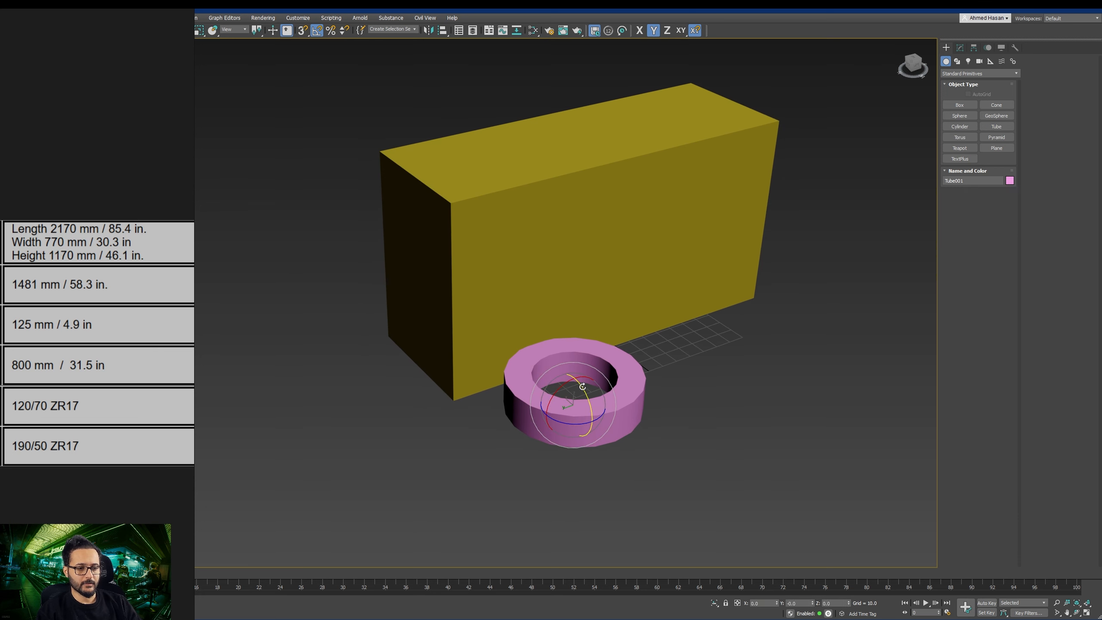
pyautogui.moveTo(583, 387); pyautogui.dragTo(584, 406)
pyautogui.hotkey('ctrl', 'z')
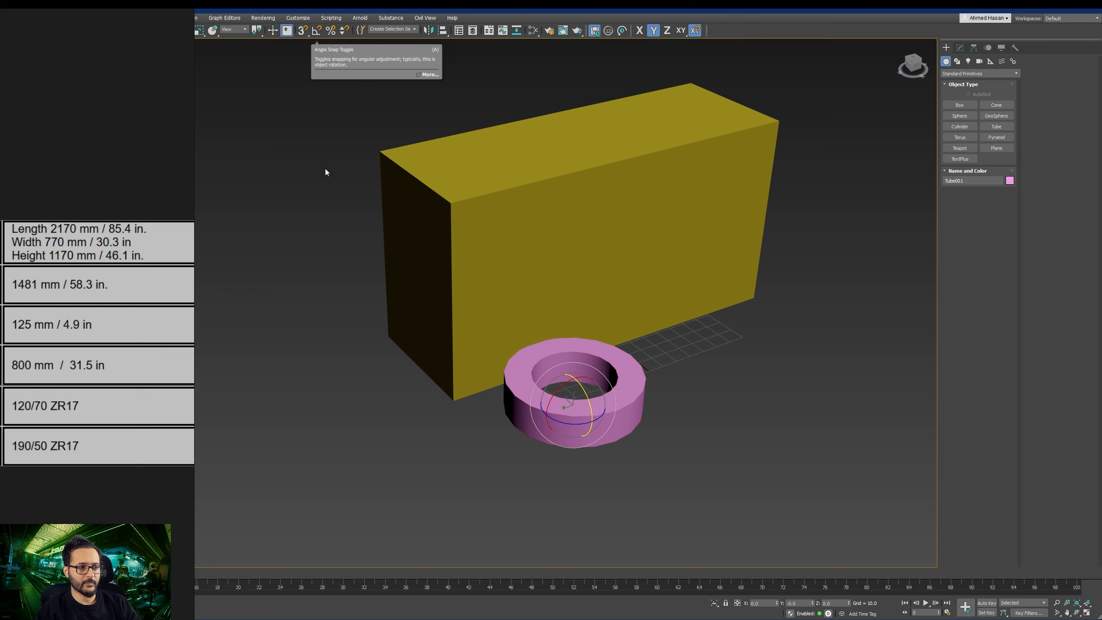
pyautogui.click(317, 30)
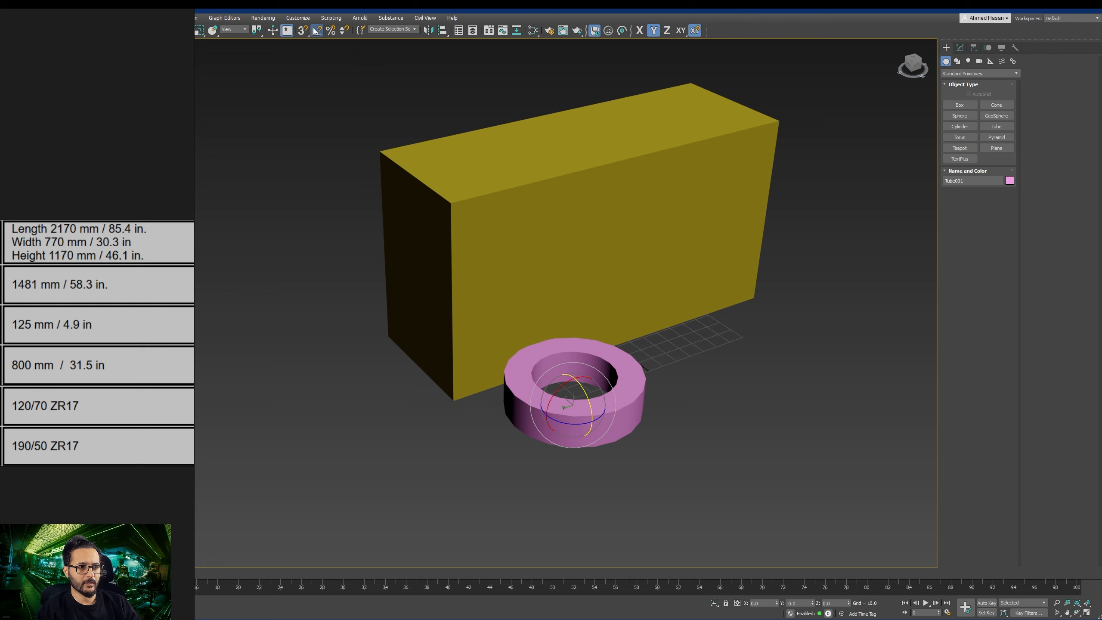
pyautogui.moveTo(640, 407); pyautogui.dragTo(584, 350, button='middle')
pyautogui.moveTo(579, 351); pyautogui.dragTo(593, 391)
# Step: Raise the upright tube along Z to about 27.4 so it stands like a wheel beside the box
pyautogui.press('w')
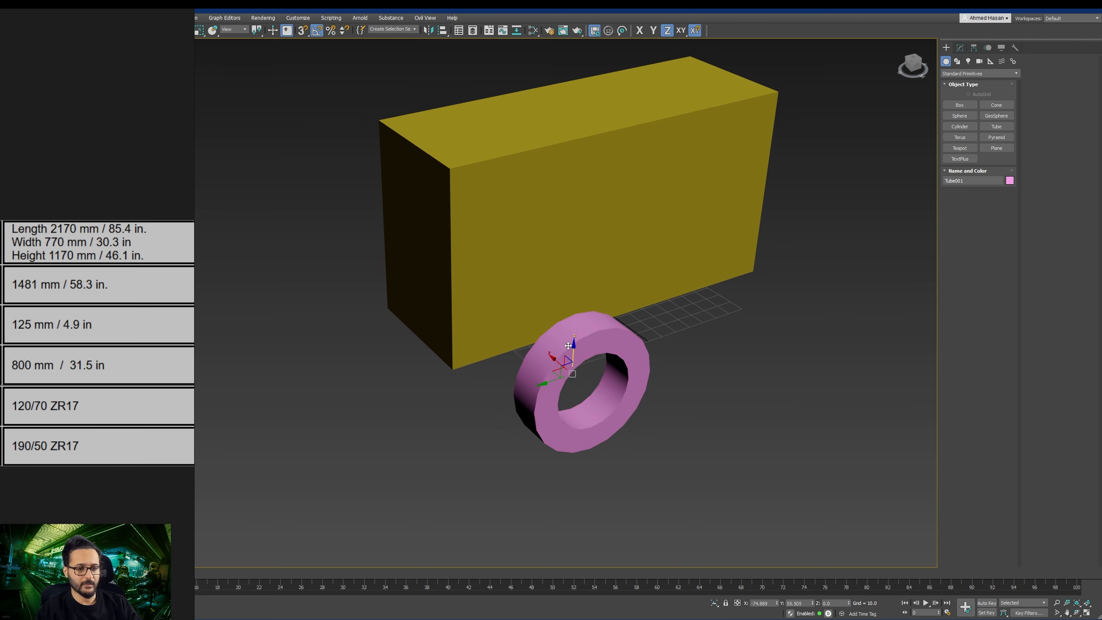
pyautogui.moveTo(573, 351); pyautogui.dragTo(573, 261)
pyautogui.keyDown('alt'); pyautogui.moveTo(573, 260); pyautogui.dragTo(663, 425, button='middle'); pyautogui.keyUp('alt')
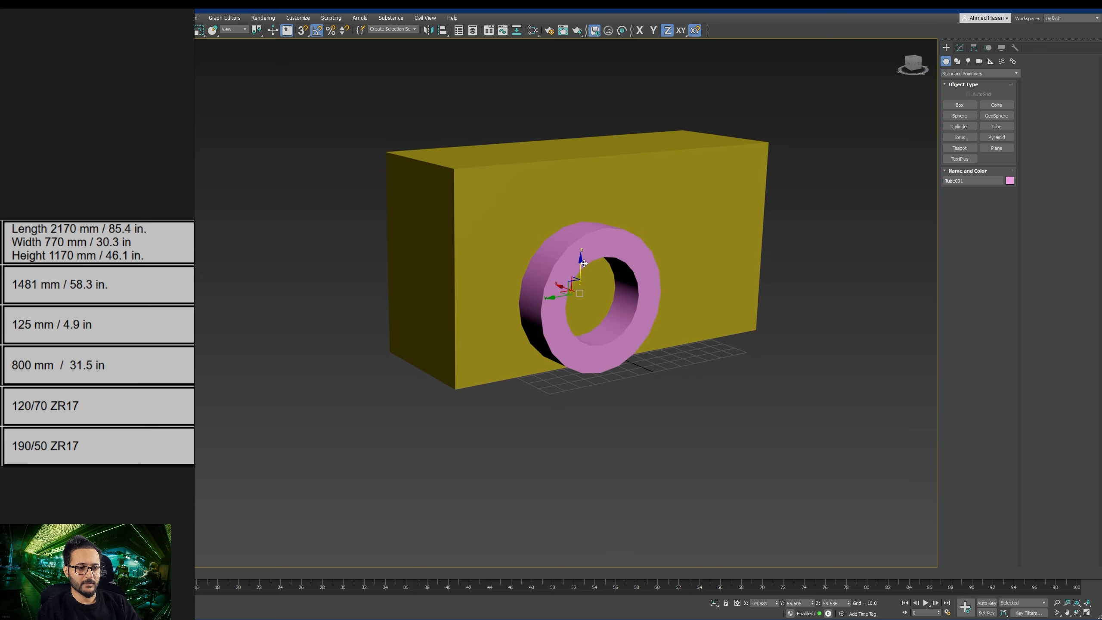
pyautogui.moveTo(581, 264); pyautogui.dragTo(604, 432)
pyautogui.scroll(3, 604, 429)
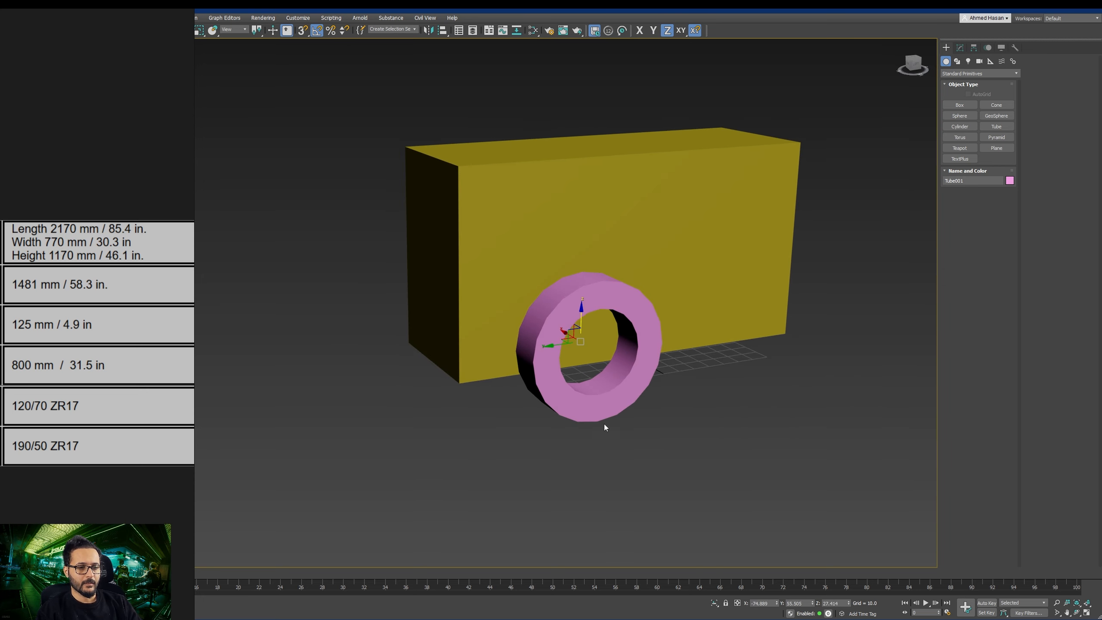
pyautogui.scroll(2, 607, 397)
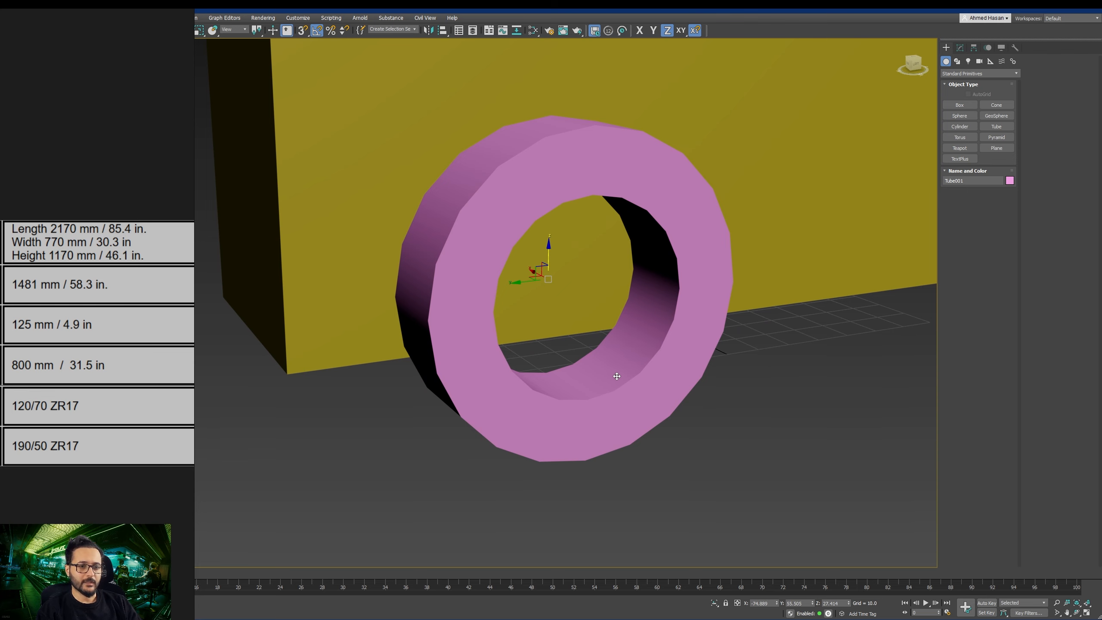
# Step: Examine the tube's width and wall thickness from several angles against the 120/70 ZR17 tyre size in the dimensions table
pyautogui.moveTo(608, 383); pyautogui.dragTo(607, 383, button='middle')
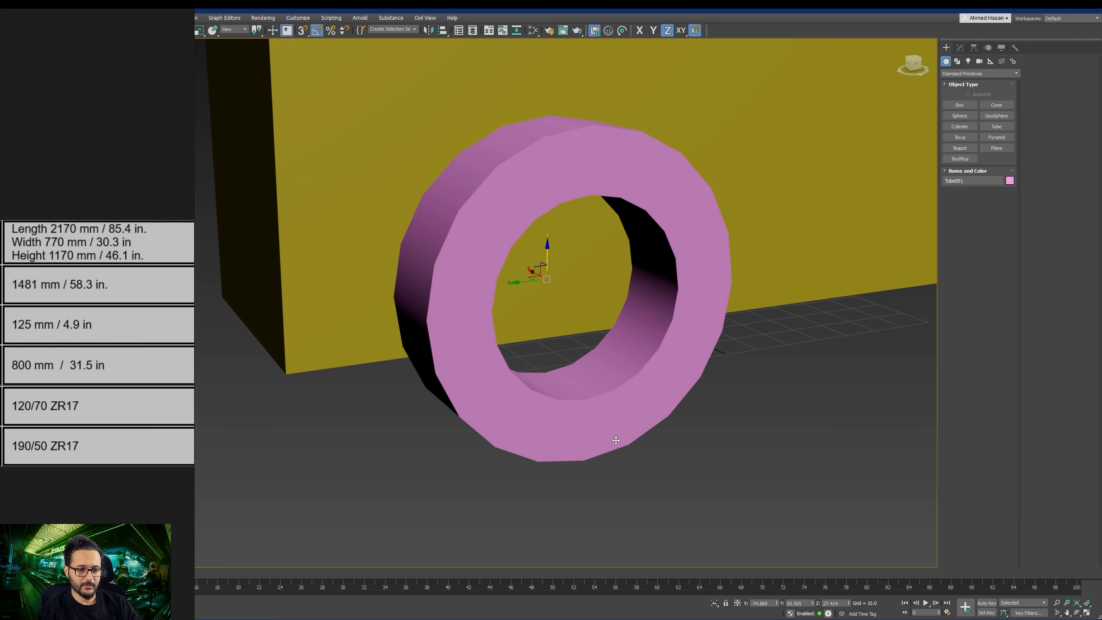
pyautogui.moveTo(603, 447); pyautogui.dragTo(633, 443, button='middle')
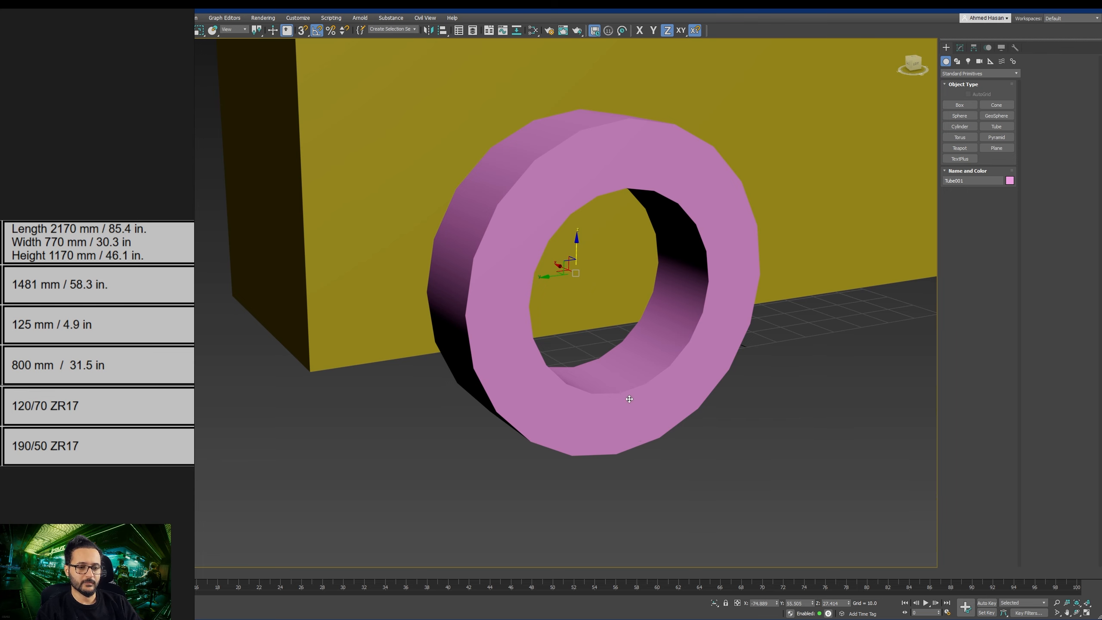
pyautogui.keyDown('alt'); pyautogui.moveTo(629, 399); pyautogui.dragTo(632, 404, button='middle'); pyautogui.keyUp('alt')
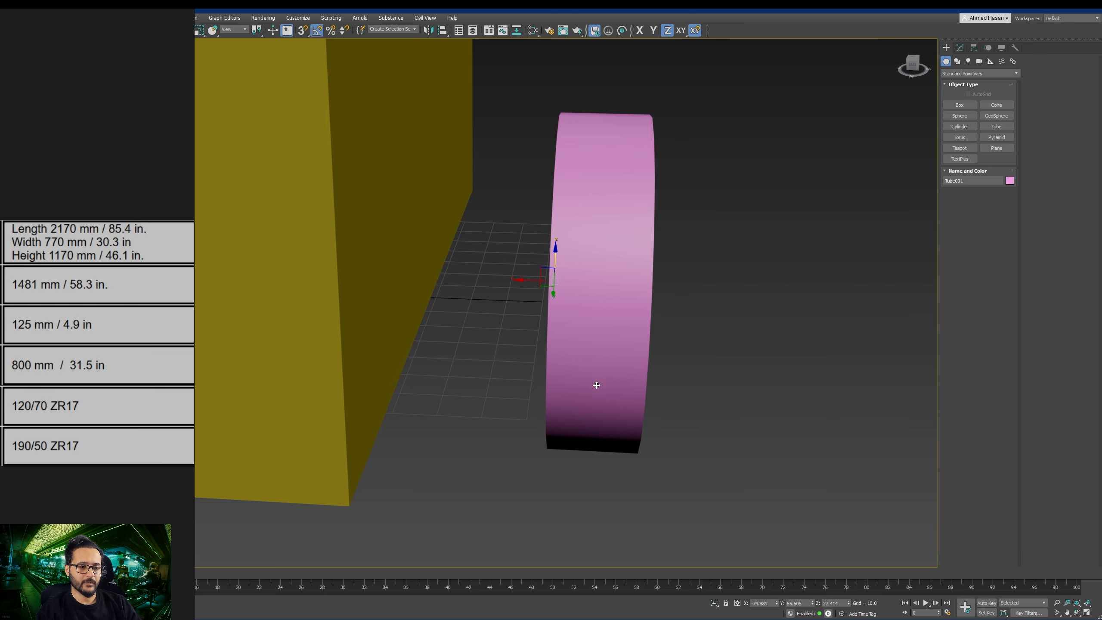
pyautogui.moveTo(680, 420)
pyautogui.keyDown('alt'); pyautogui.mouseDown(button='middle')
pyautogui.moveTo(641, 424)
pyautogui.moveTo(681, 436)
pyautogui.mouseUp(button='middle'); pyautogui.keyUp('alt')
pyautogui.moveTo(27, 401); pyautogui.dragTo(42, 393, button='middle')
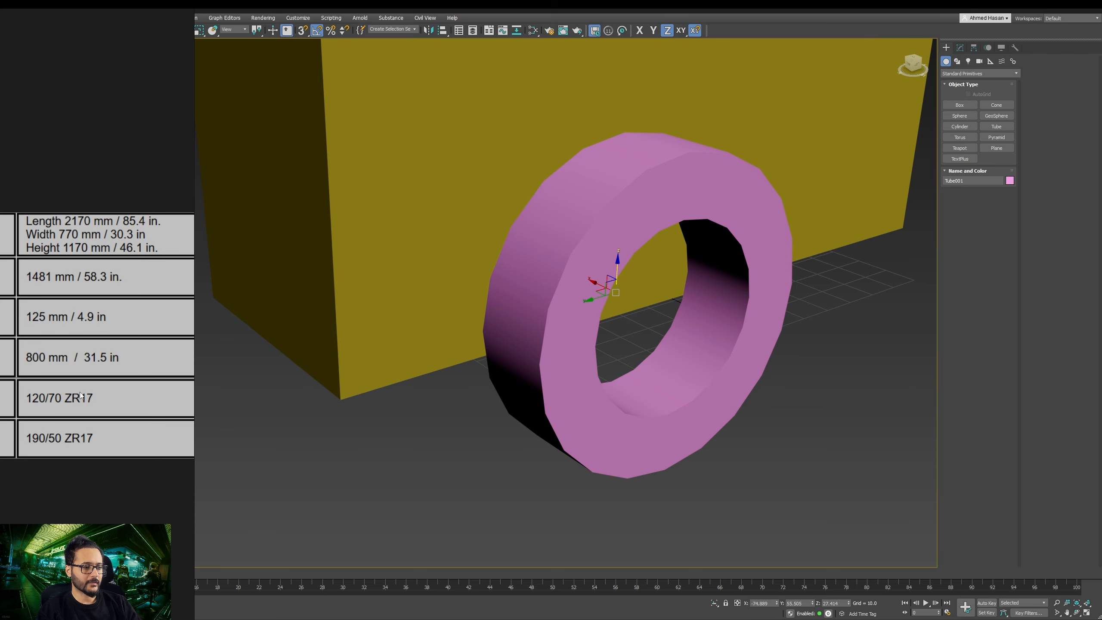
pyautogui.moveTo(568, 401); pyautogui.dragTo(516, 406, button='middle')
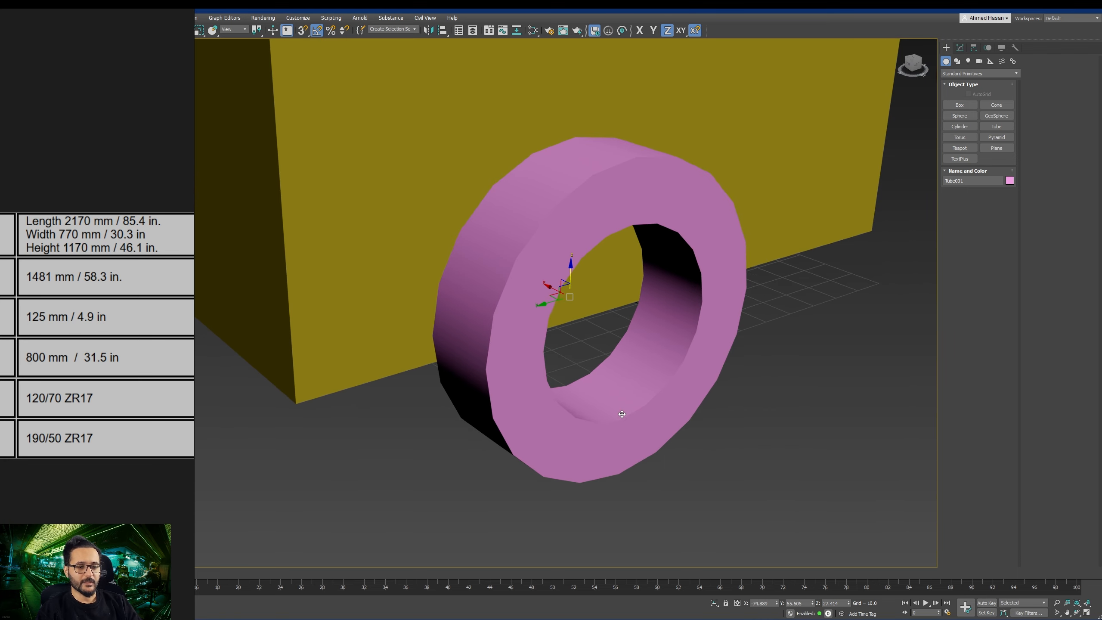
pyautogui.keyDown('alt'); pyautogui.moveTo(653, 411); pyautogui.dragTo(647, 408, button='middle'); pyautogui.keyUp('alt')
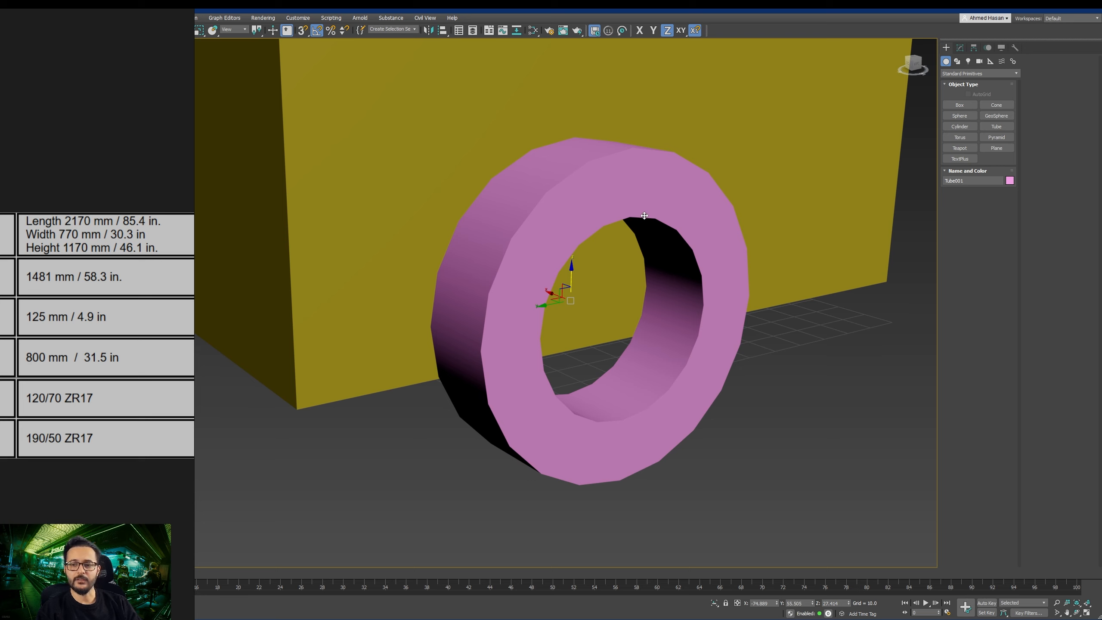
pyautogui.moveTo(631, 372); pyautogui.dragTo(644, 362, button='middle')
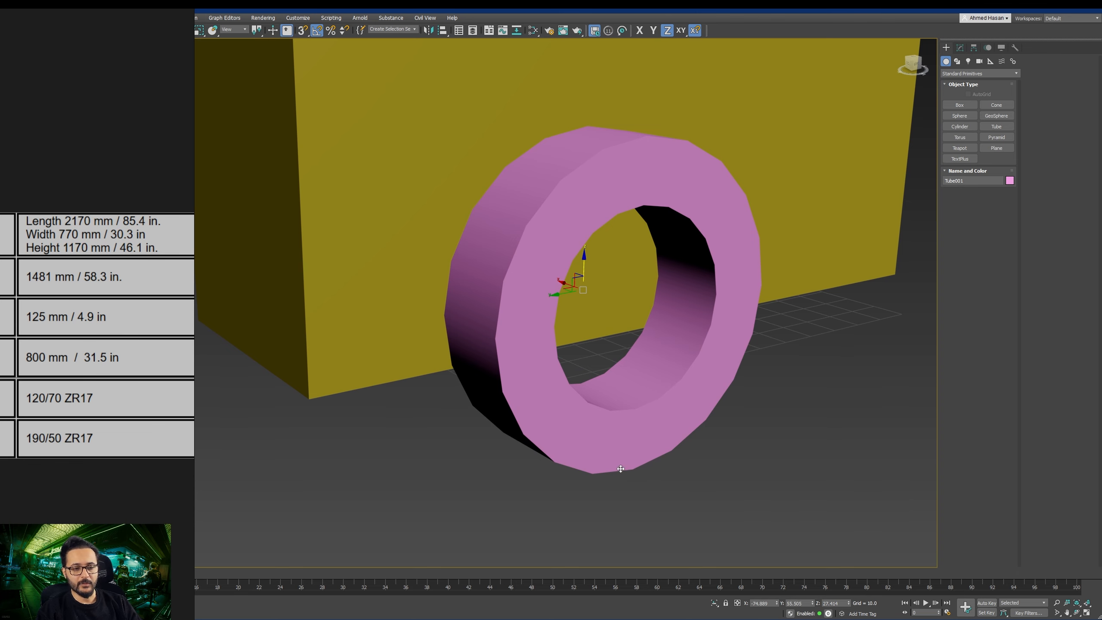
pyautogui.keyDown('alt'); pyautogui.moveTo(588, 474); pyautogui.dragTo(621, 386, button='middle'); pyautogui.keyUp('alt')
pyautogui.moveTo(640, 422)
pyautogui.keyDown('alt'); pyautogui.mouseDown(button='middle')
pyautogui.moveTo(608, 420)
pyautogui.moveTo(619, 429)
pyautogui.mouseUp(button='middle'); pyautogui.keyUp('alt')
pyautogui.moveTo(92, 407); pyautogui.dragTo(79, 405, button='middle')
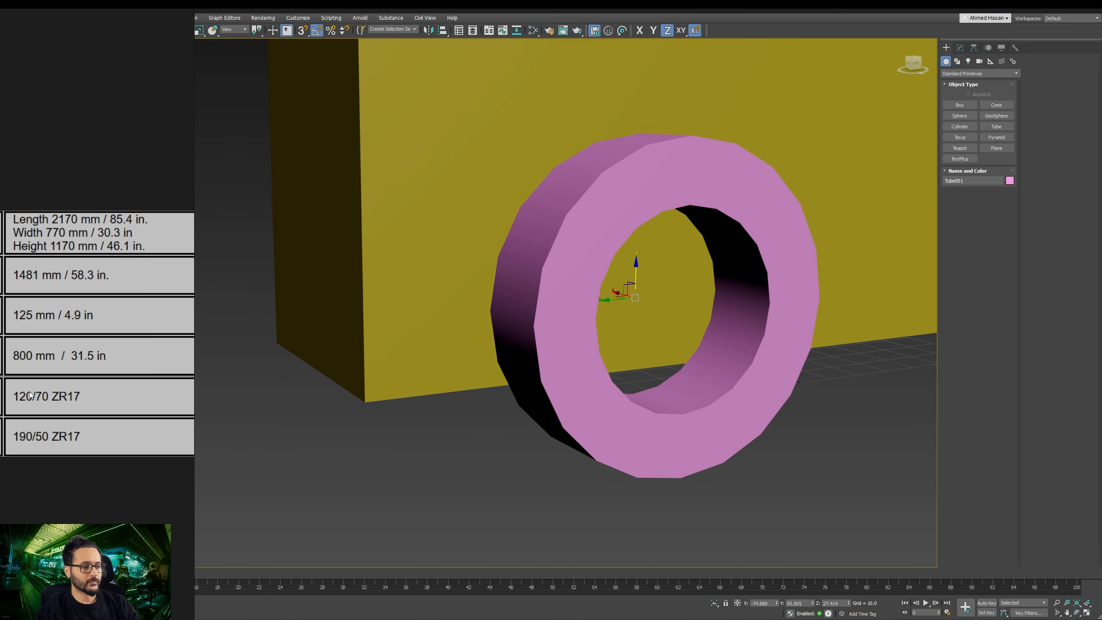
pyautogui.moveTo(34, 399)
pyautogui.mouseDown(button='middle')
pyautogui.moveTo(74, 394)
pyautogui.moveTo(50, 392)
pyautogui.mouseUp(button='middle')
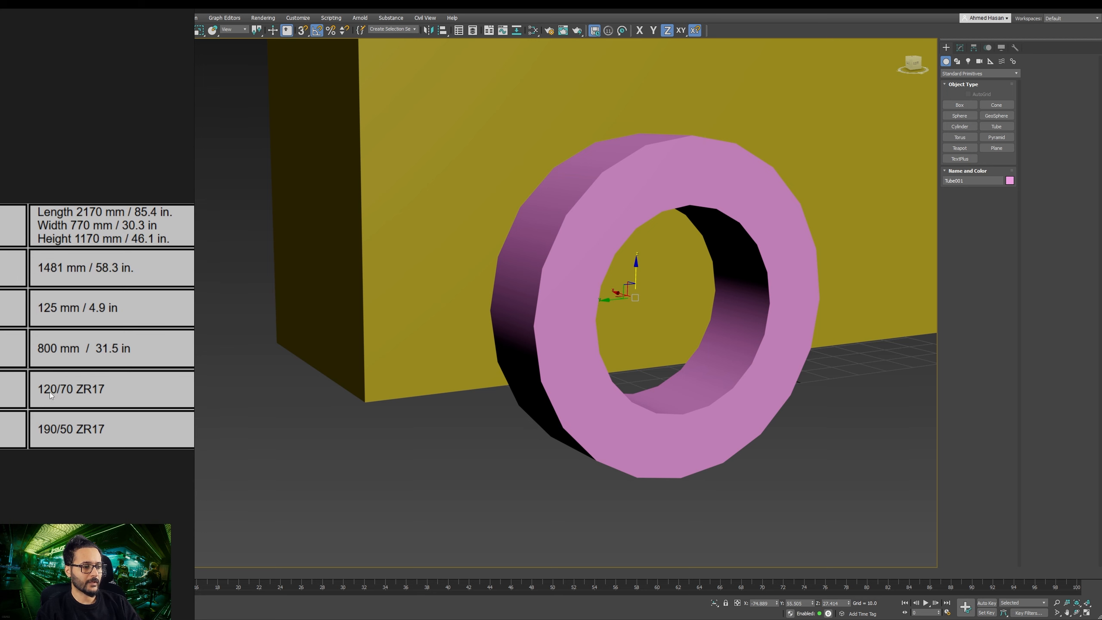
# Step: Set the tube's height to 12 for the 120 mm tyre width
pyautogui.keyDown('alt'); pyautogui.moveTo(509, 377); pyautogui.dragTo(579, 419, button='middle'); pyautogui.keyUp('alt')
pyautogui.click(959, 47)
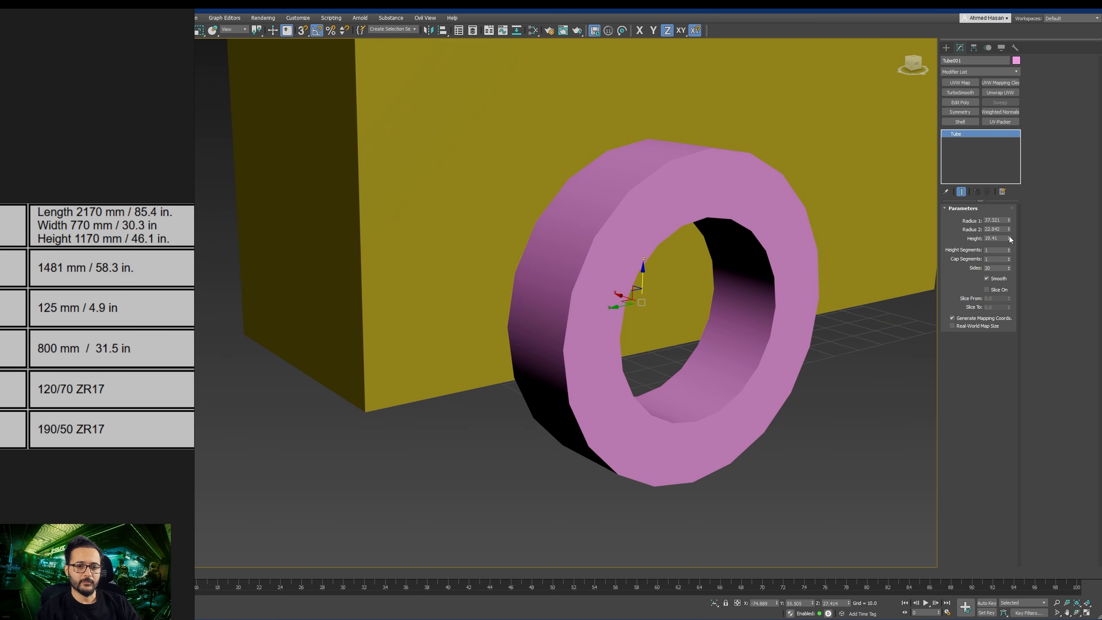
pyautogui.moveTo(1009, 238); pyautogui.dragTo(1009, 229)
pyautogui.doubleClick(995, 239)
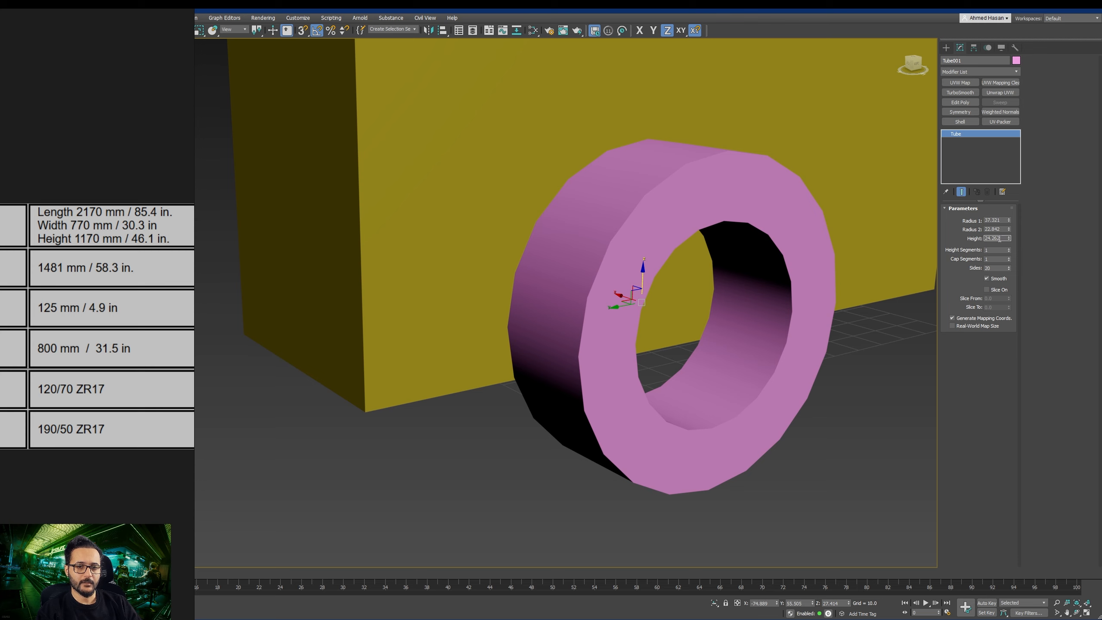
pyautogui.write('12')
pyautogui.press('Return')
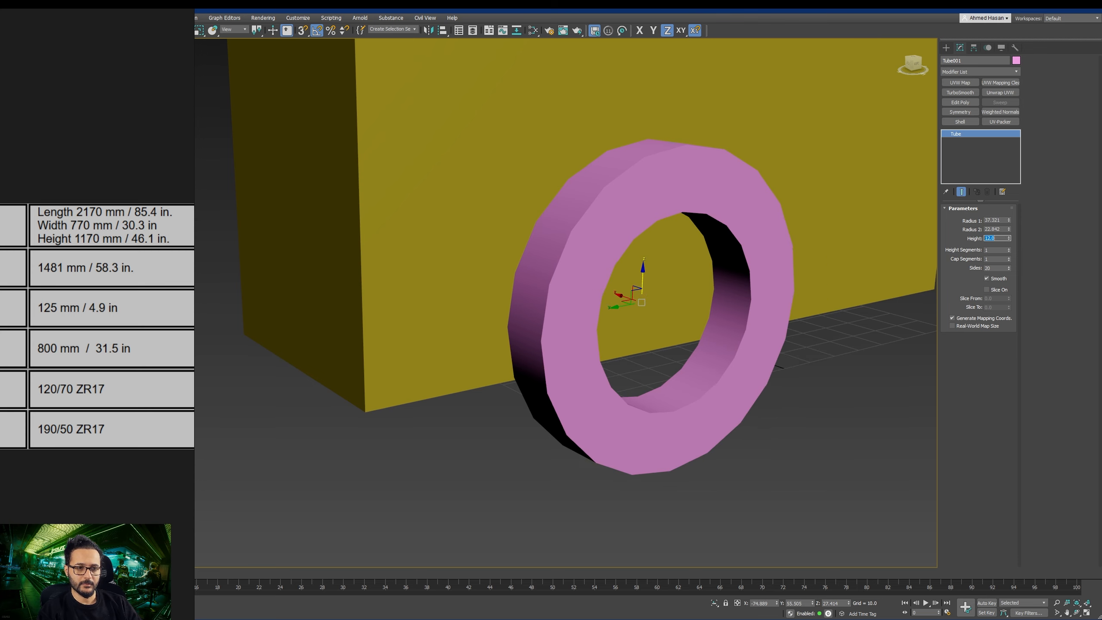
# Step: Examine the front tyre's ZR17 rating and the inner and outer radius diagram on the reference board against the tube
pyautogui.moveTo(678, 367); pyautogui.dragTo(689, 364, button='middle')
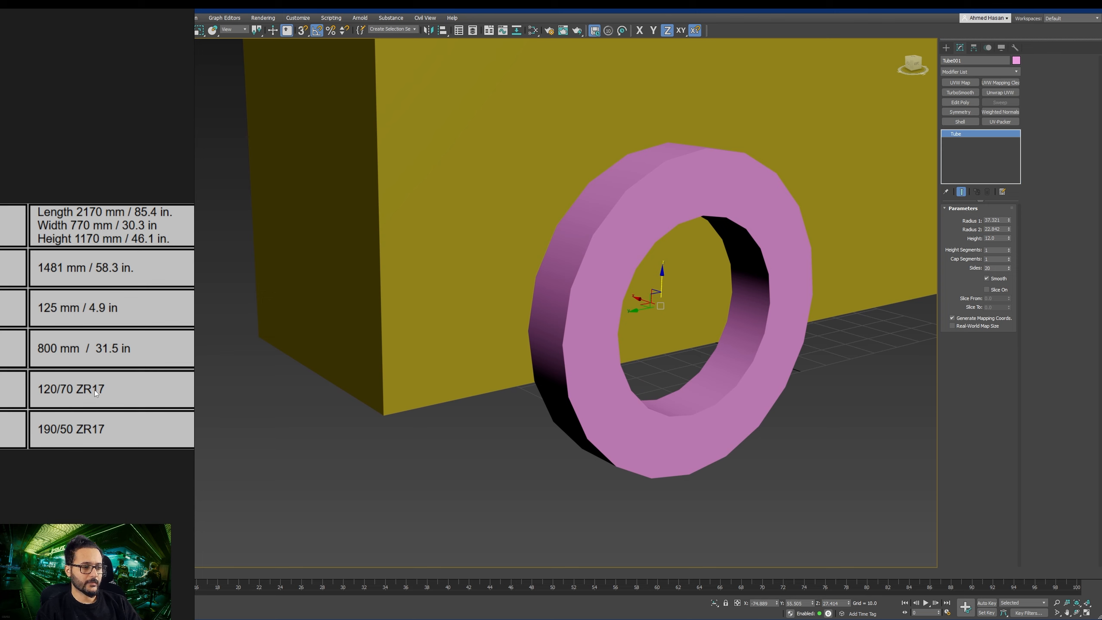
pyautogui.moveTo(613, 400); pyautogui.dragTo(617, 407, button='middle')
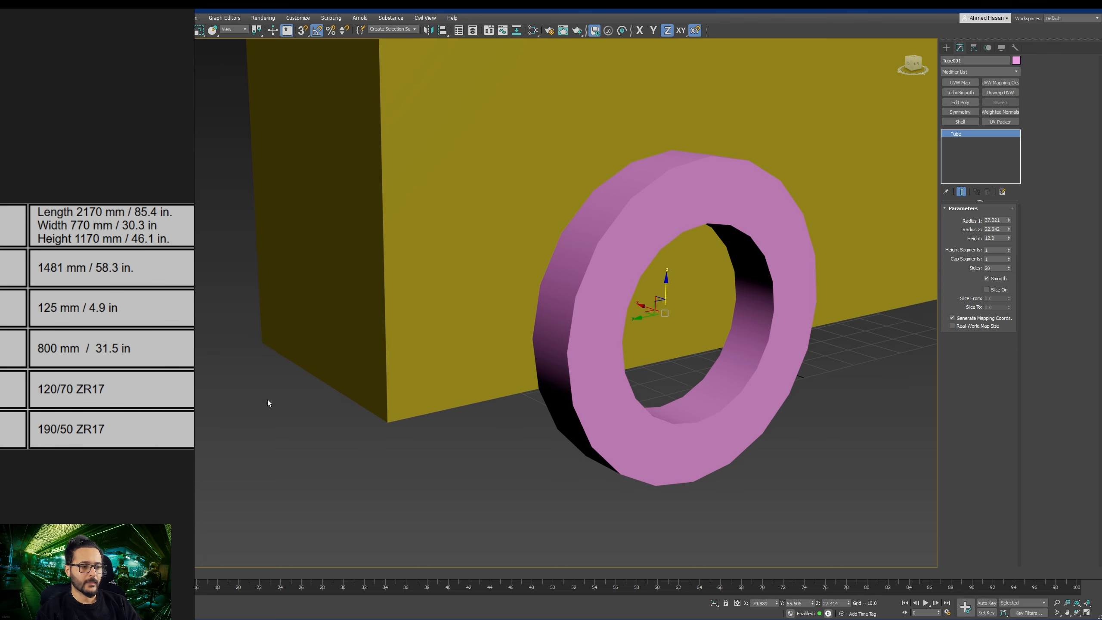
pyautogui.scroll(3, 96, 397)
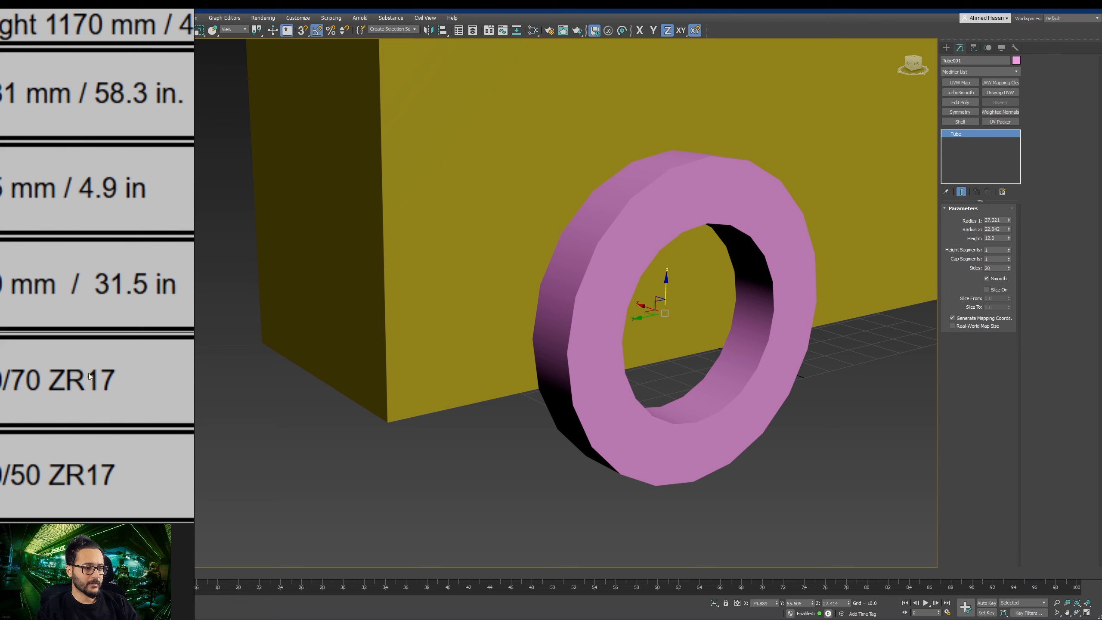
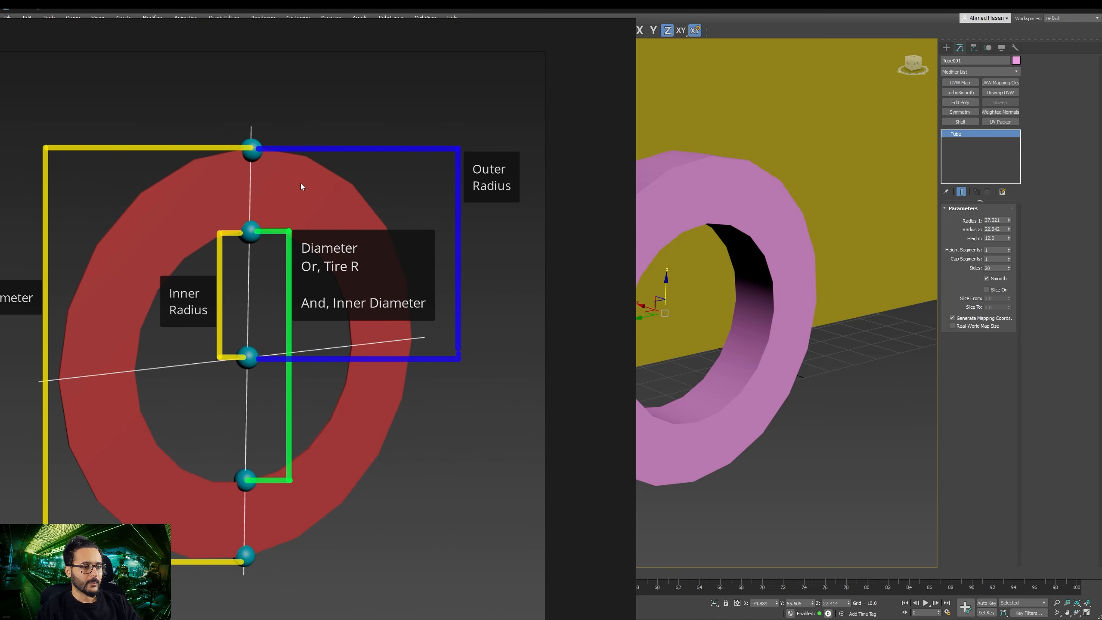
pyautogui.moveTo(858, 190); pyautogui.dragTo(864, 191, button='middle')
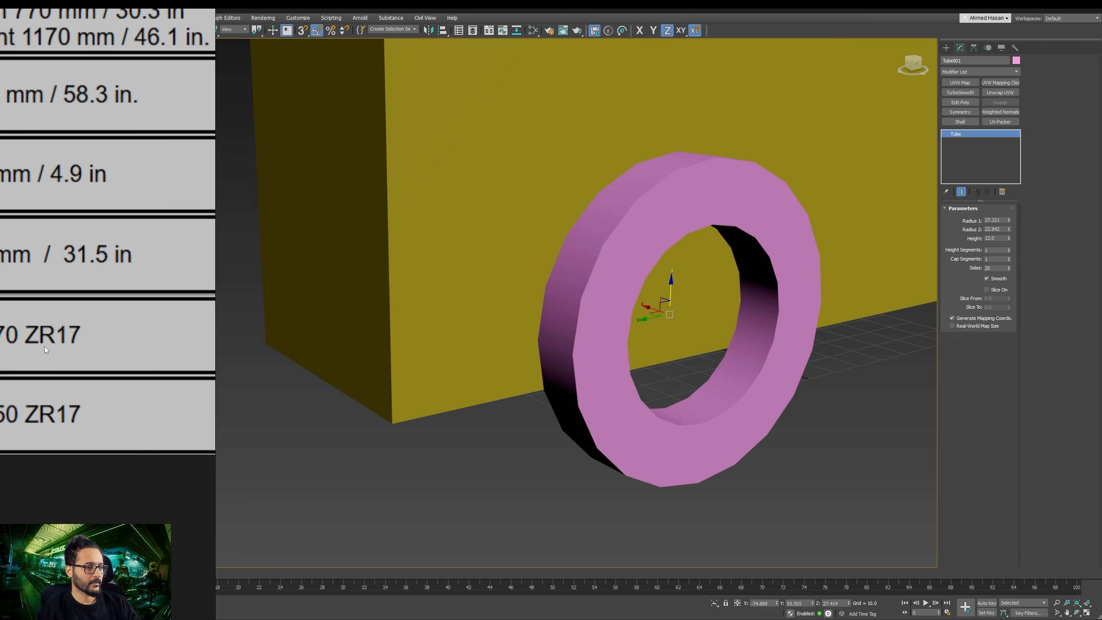
pyautogui.keyDown('alt'); pyautogui.moveTo(667, 384); pyautogui.dragTo(730, 363, button='middle'); pyautogui.keyUp('alt')
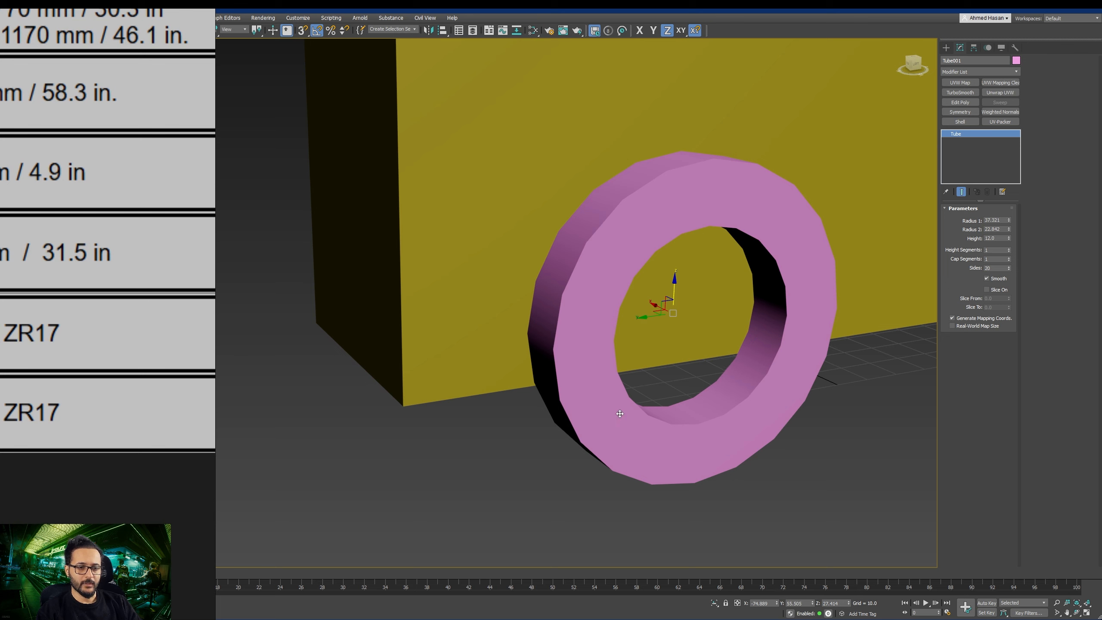
pyautogui.moveTo(0, 345); pyautogui.dragTo(74, 350, button='middle')
pyautogui.moveTo(729, 339); pyautogui.dragTo(723, 357, button='middle')
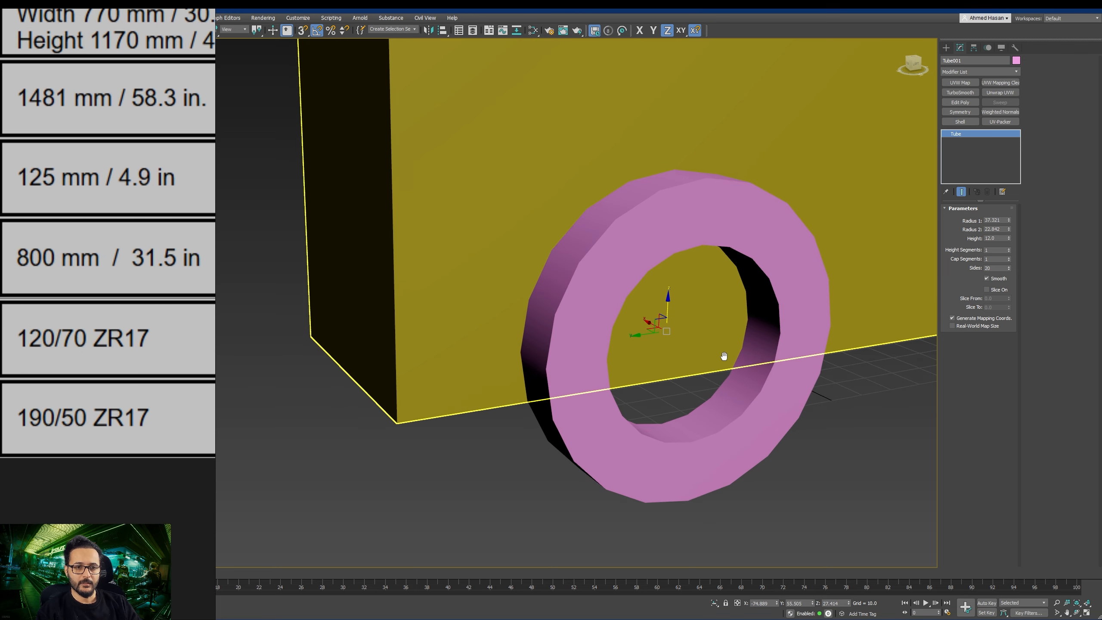
# Step: Open the Windows Calculator as a length converter and convert 17 inches to centimetres
pyautogui.moveTo(665, 613)
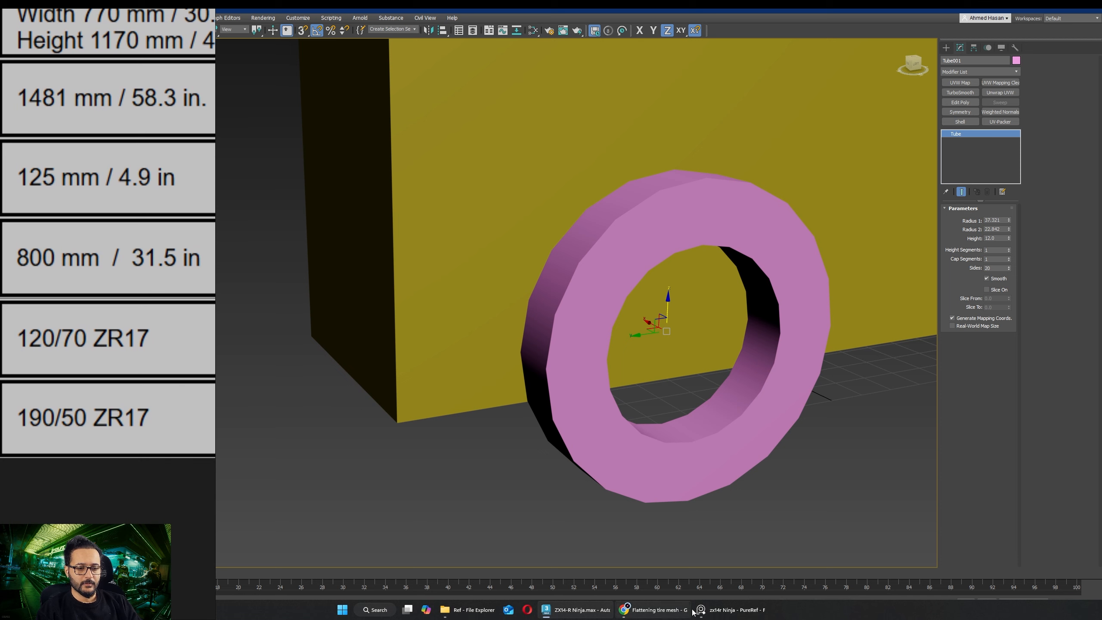
pyautogui.click(342, 610)
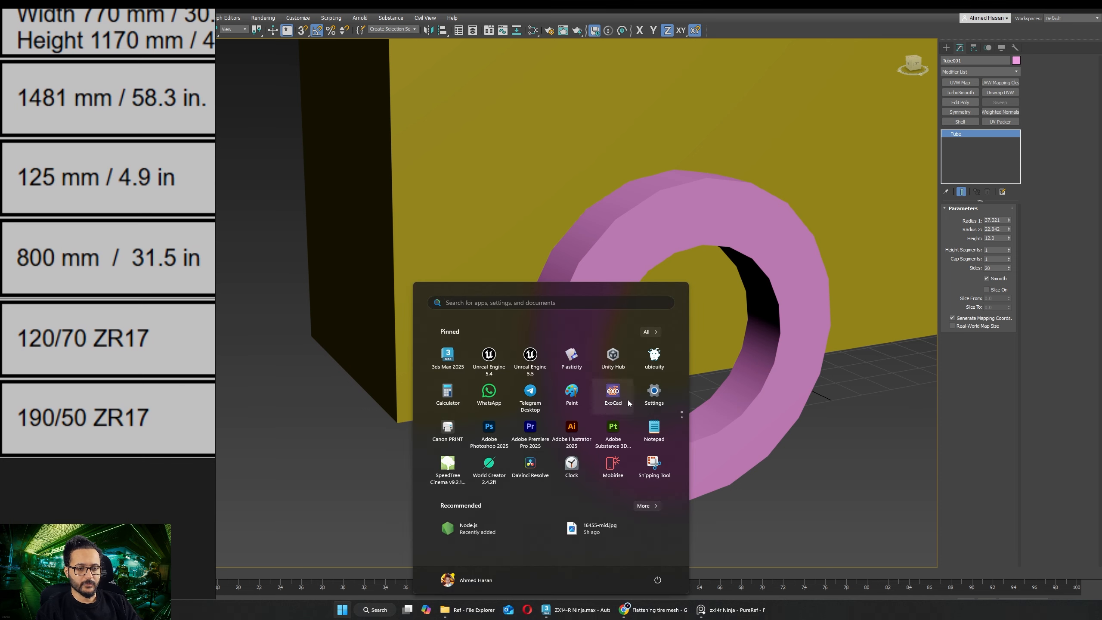
pyautogui.click(448, 392)
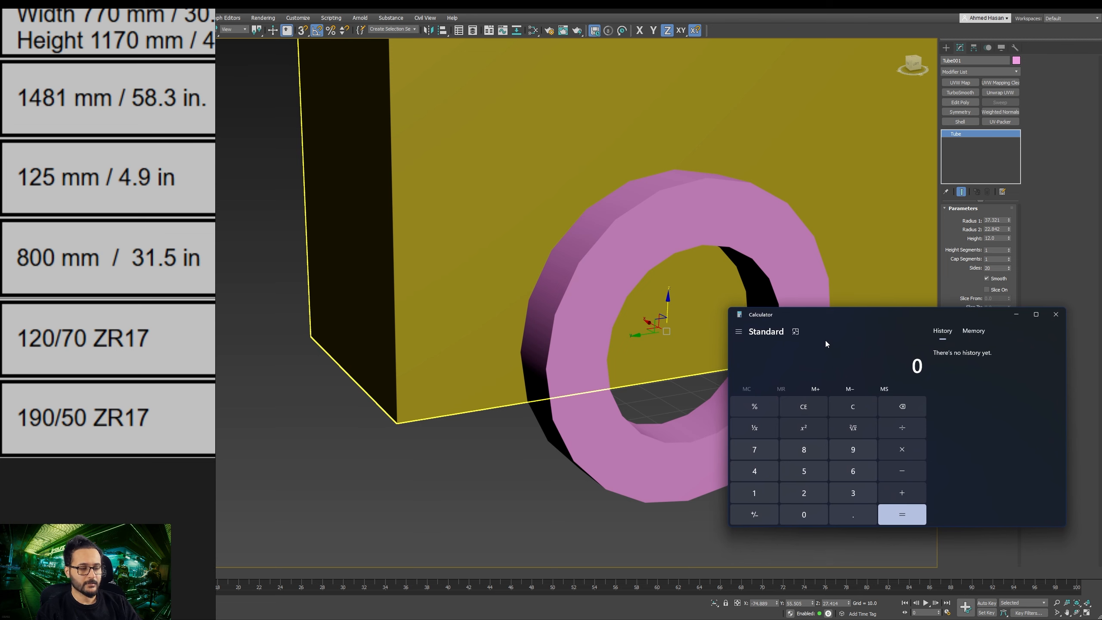
pyautogui.click(738, 331)
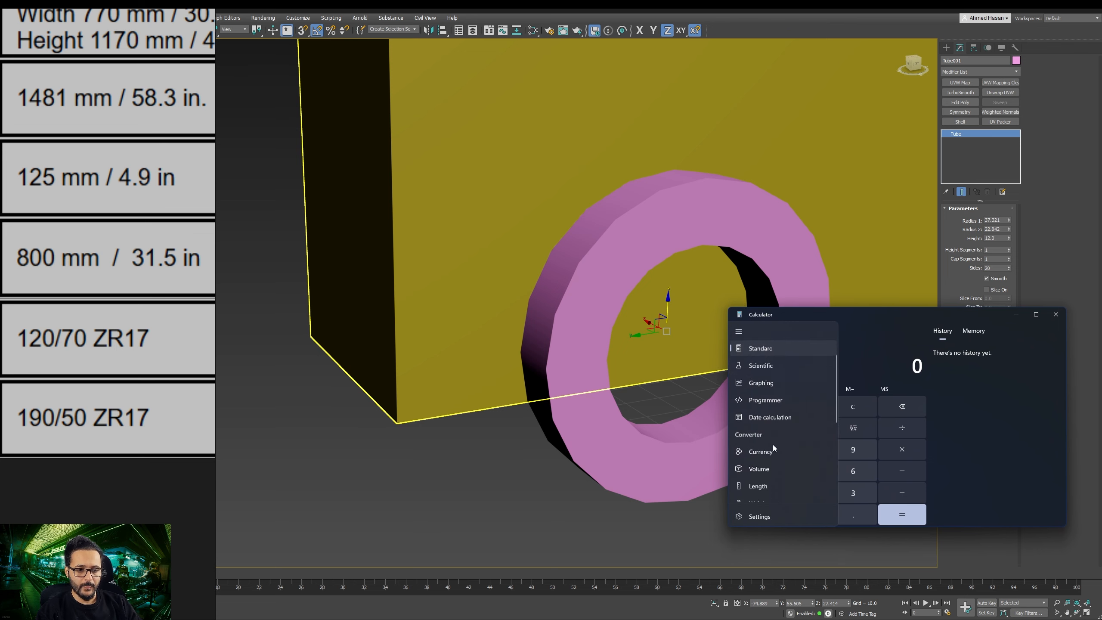
pyautogui.scroll(-2, 773, 448)
pyautogui.click(755, 452)
pyautogui.moveTo(858, 318); pyautogui.dragTo(827, 315)
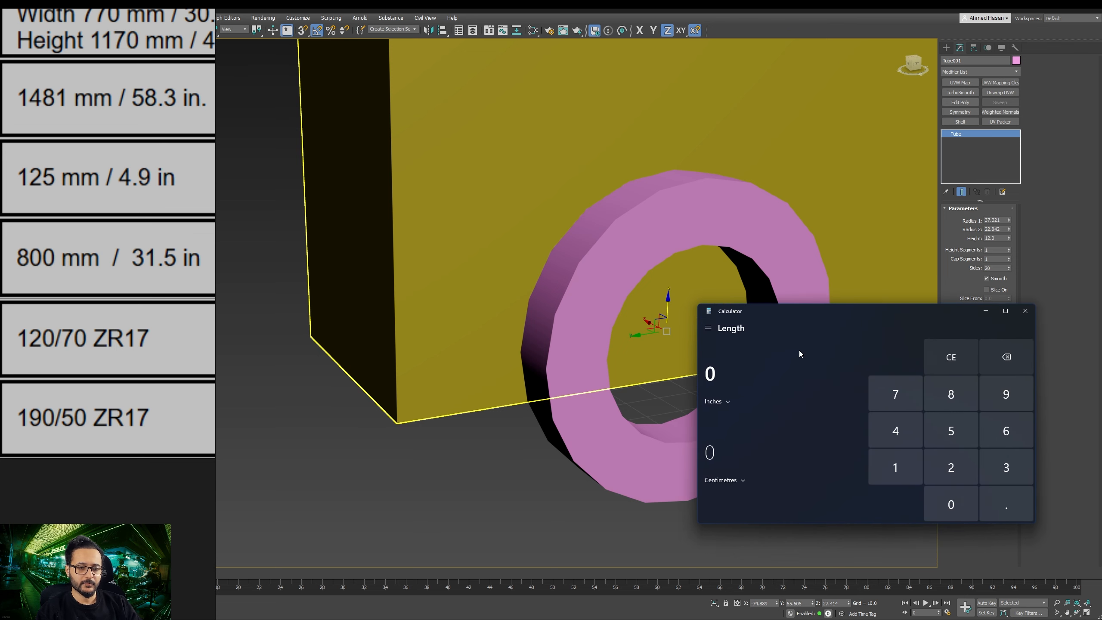
pyautogui.write('17')
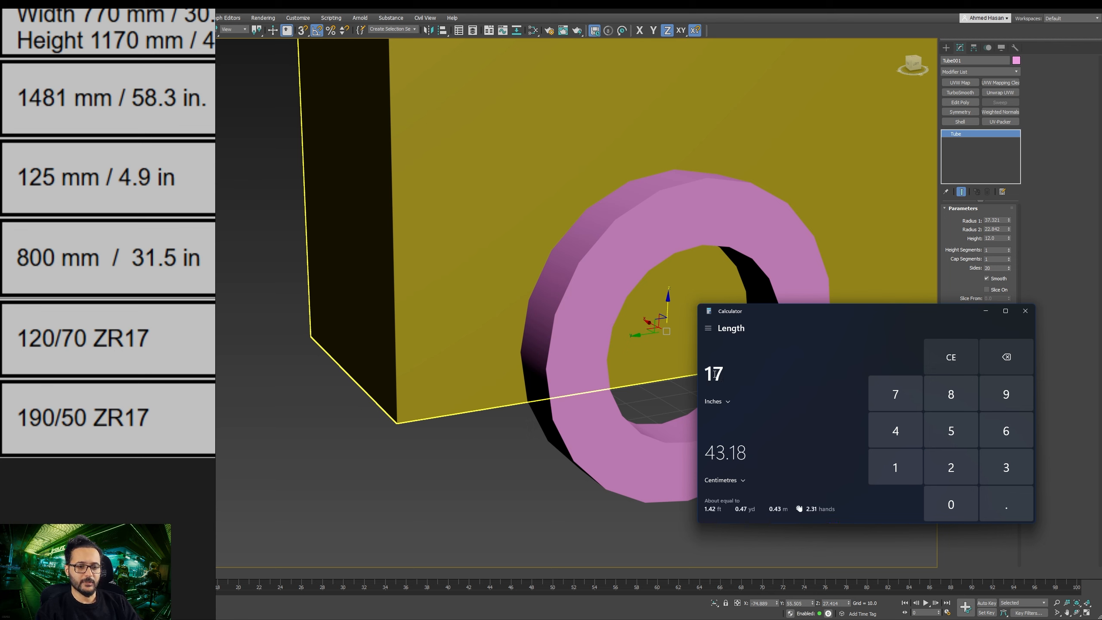
# Step: Copy the converted centimetre value of the rim diameter and return to the 3ds Max viewport
pyautogui.click(727, 454)
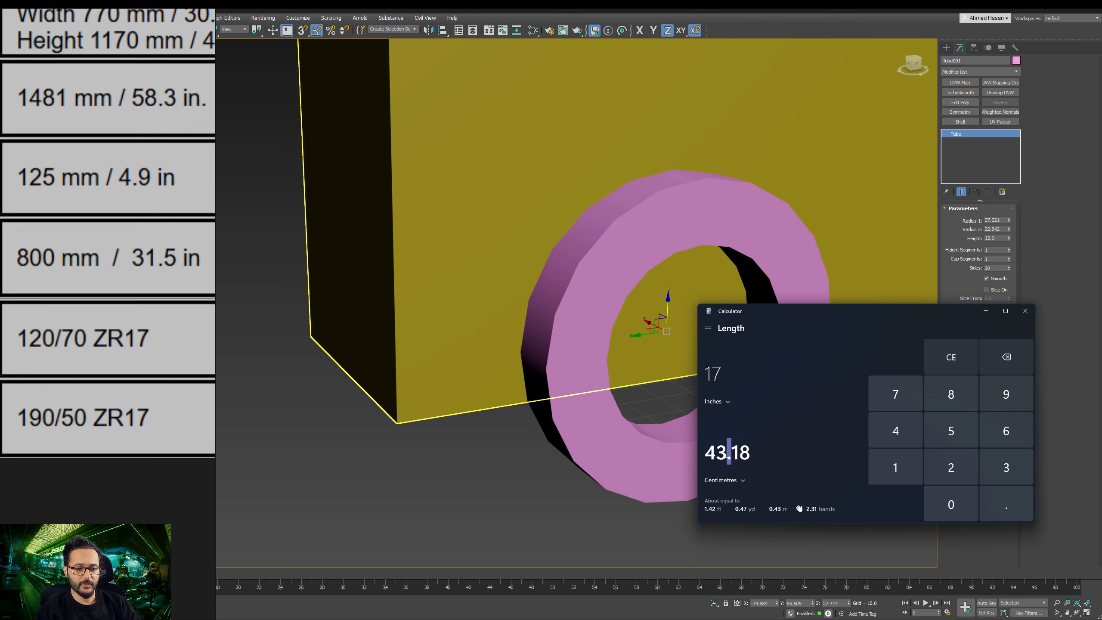
pyautogui.doubleClick(728, 454)
pyautogui.click(721, 453)
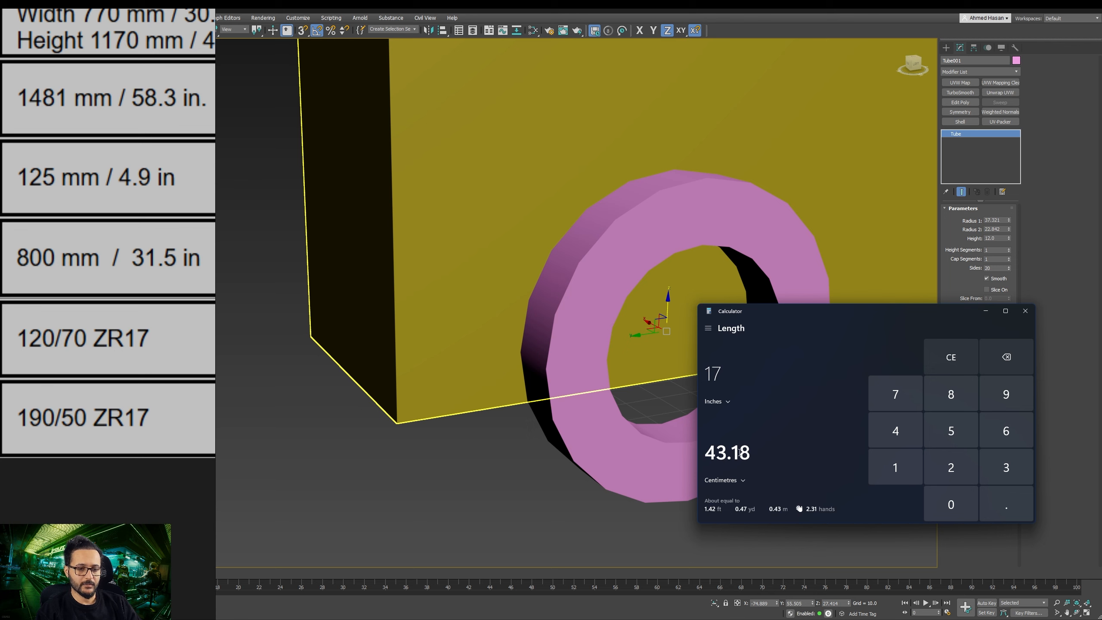
pyautogui.moveTo(711, 454); pyautogui.dragTo(757, 450)
pyautogui.hotkey('ctrl', 'c')
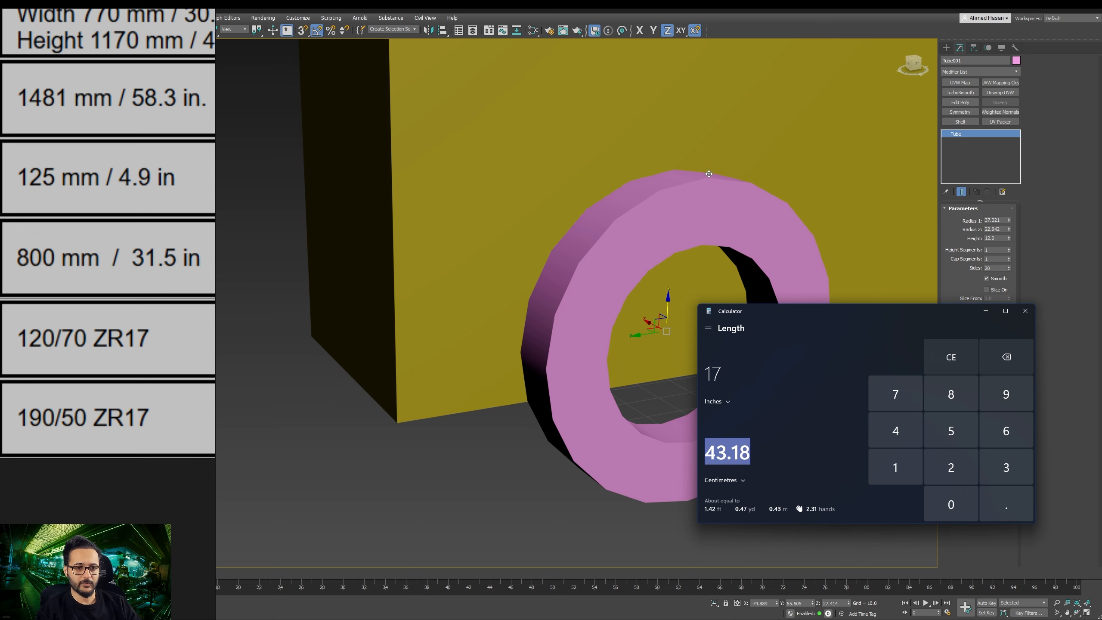
pyautogui.click(669, 349)
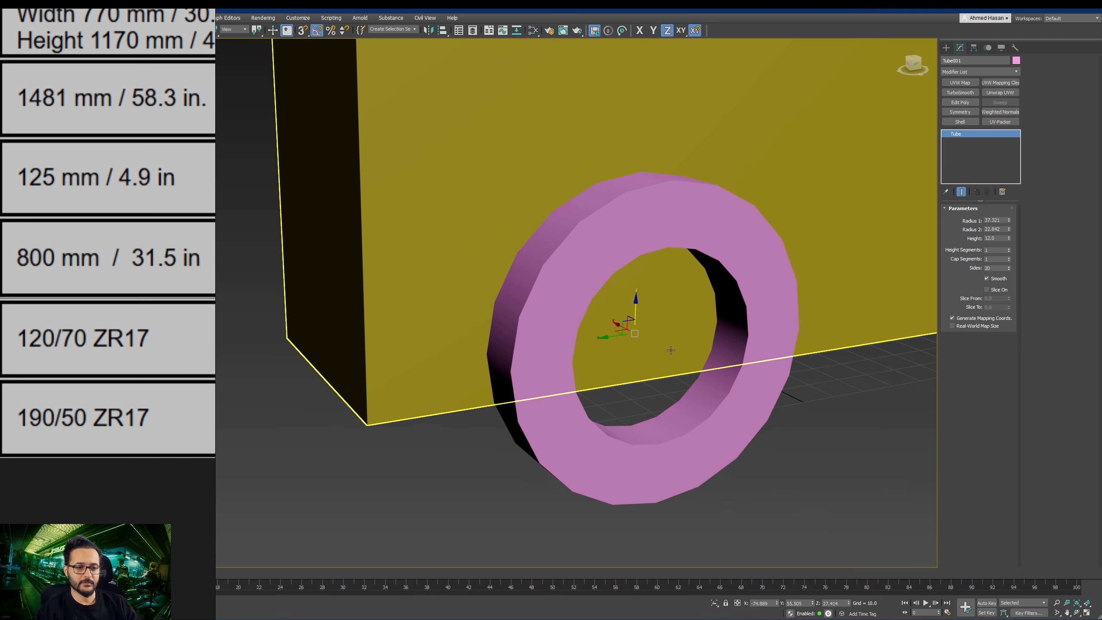
# Step: Switch Calculator to standard mode and divide the copied 43.18 by 2 to get the inner radius
pyautogui.click(756, 610)
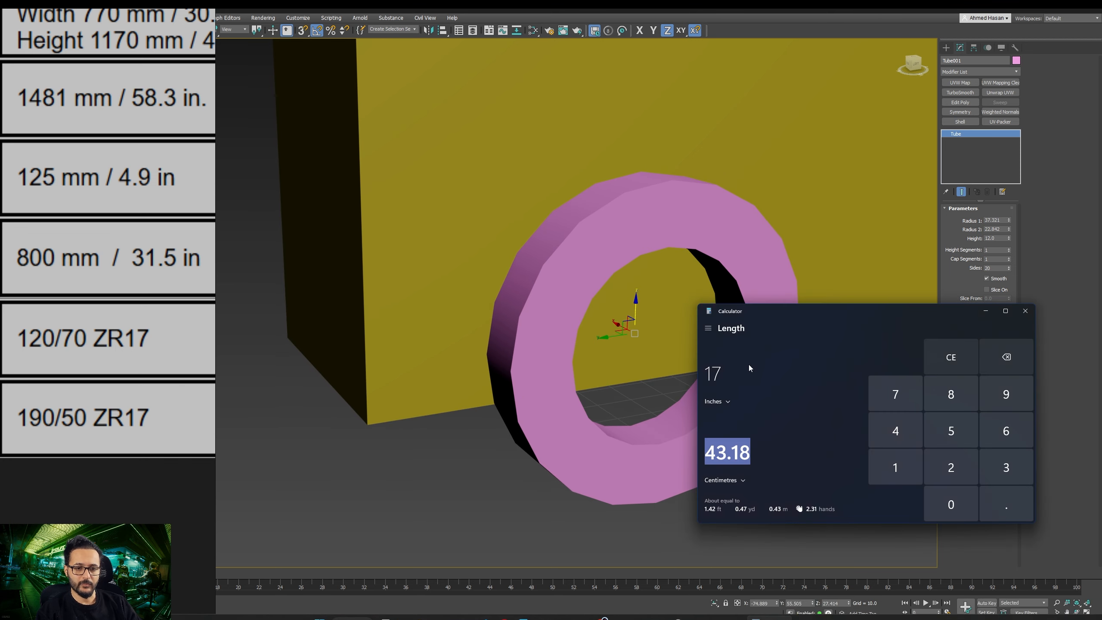
pyautogui.click(708, 327)
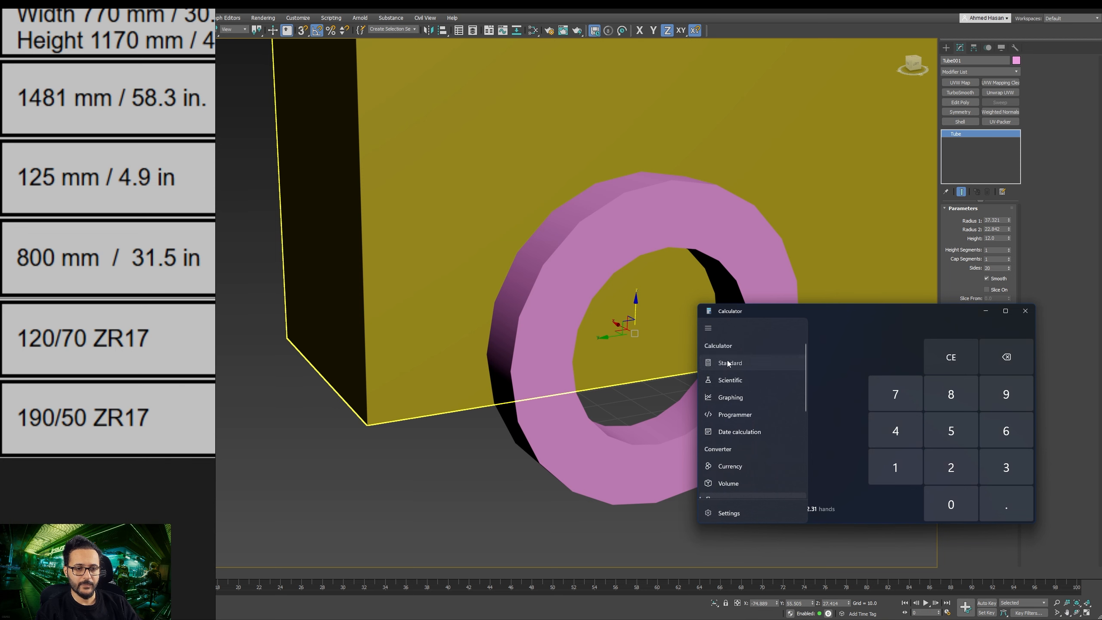
pyautogui.click(728, 363)
pyautogui.hotkey('ctrl', 'v')
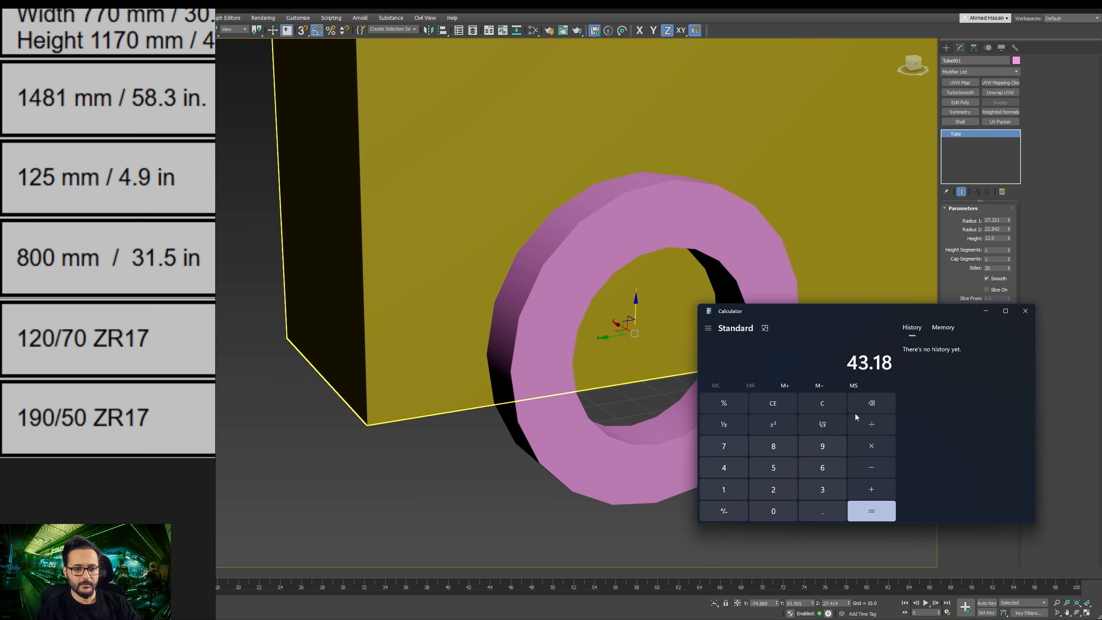
pyautogui.click(866, 430)
pyautogui.write('2')
pyautogui.press('Return')
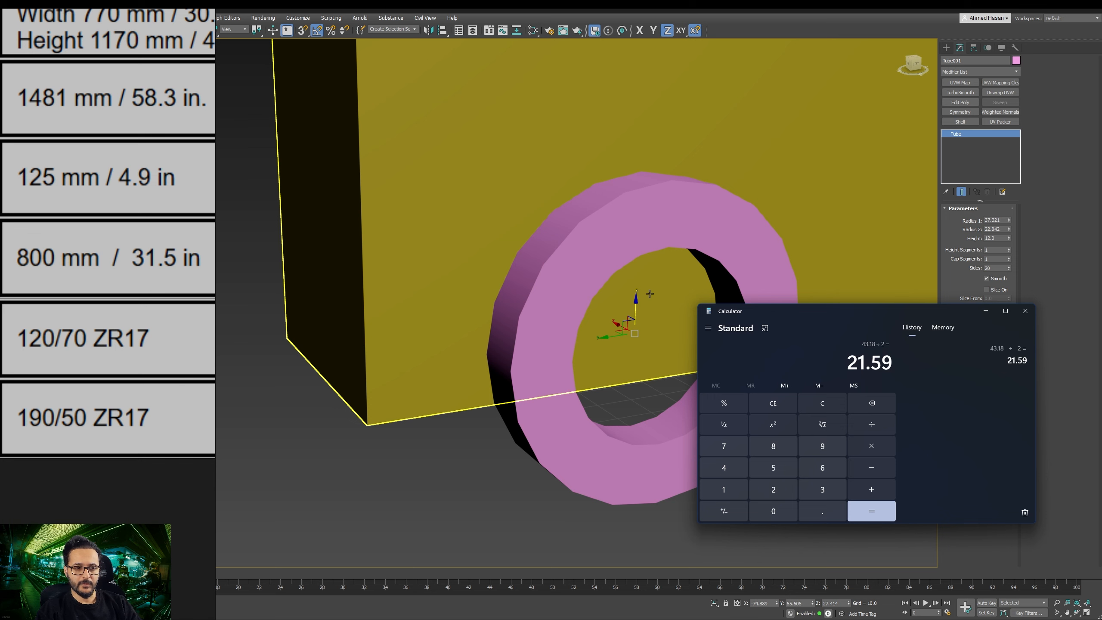
# Step: Copy the halved result from Calculator and set the tube's Radius 2 to 21.59
pyautogui.doubleClick(853, 364)
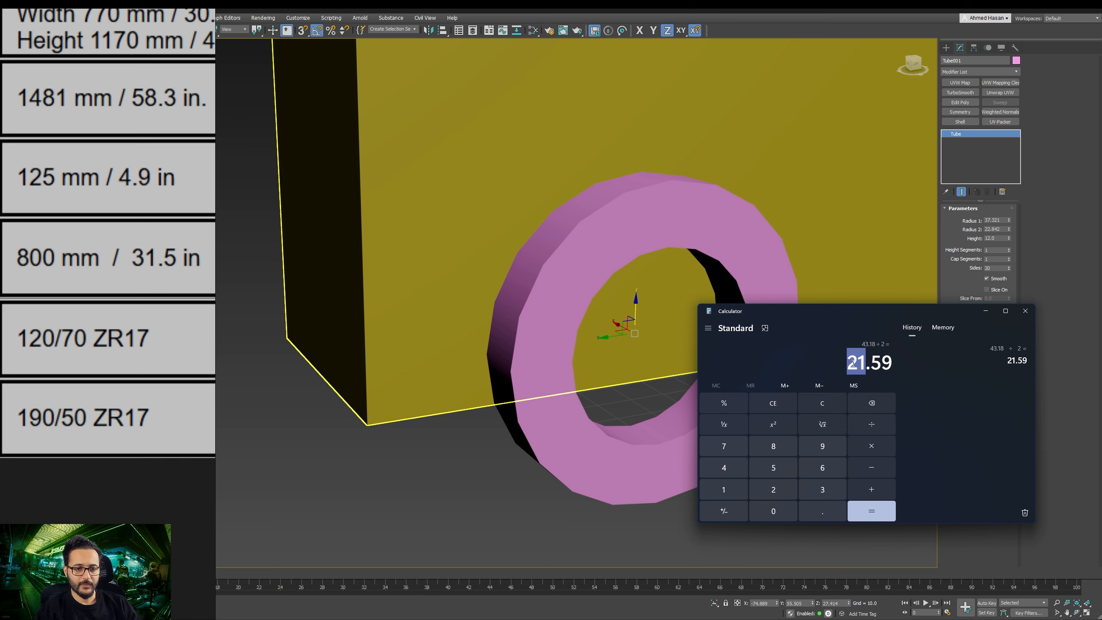
pyautogui.tripleClick(858, 364)
pyautogui.moveTo(636, 276); pyautogui.dragTo(618, 274, button='middle')
pyautogui.moveTo(1010, 232); pyautogui.dragTo(1008, 229)
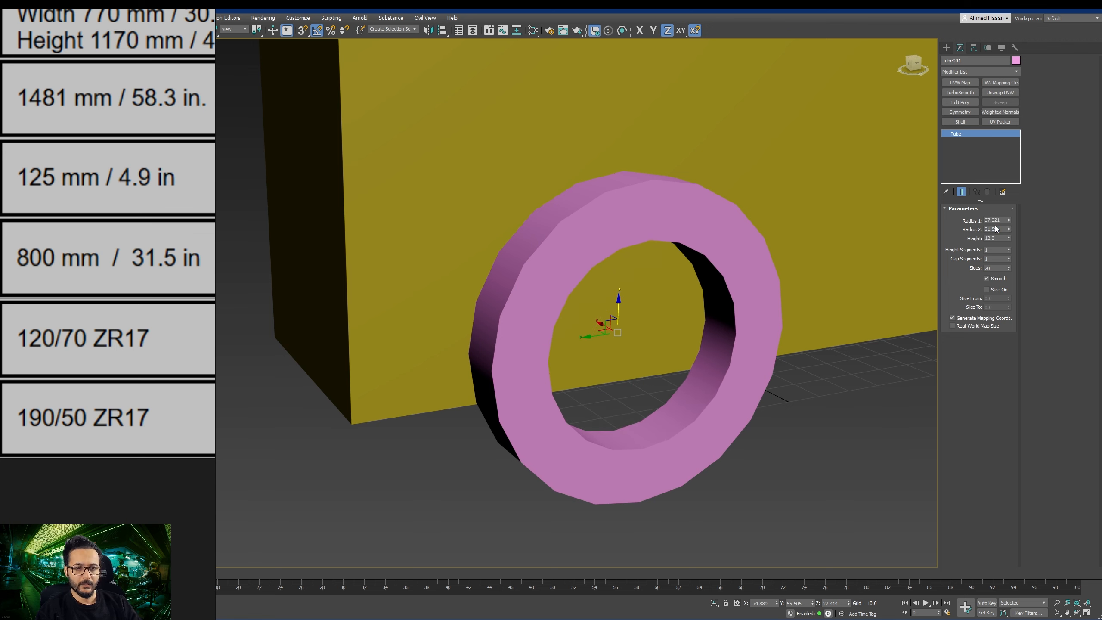
pyautogui.press('Return')
pyautogui.moveTo(664, 408); pyautogui.dragTo(675, 407, button='middle')
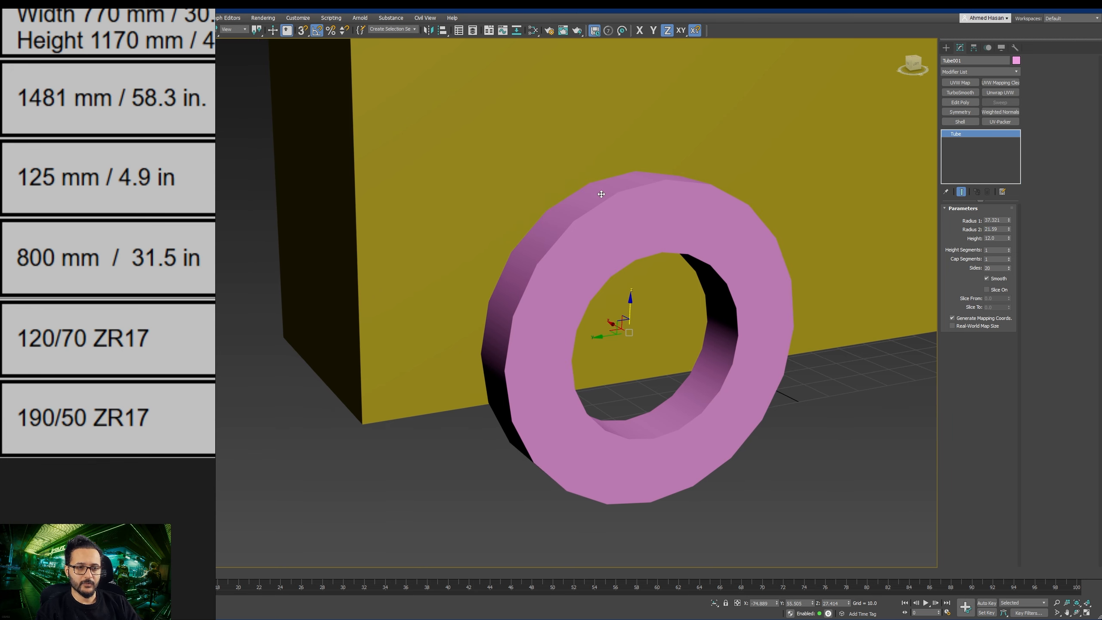
# Step: Find the sidewall-height formula and tyre diagram on the reference board and examine how the aspect ratio multiplies the tread width
pyautogui.moveTo(65, 298); pyautogui.dragTo(41, 294, button='middle')
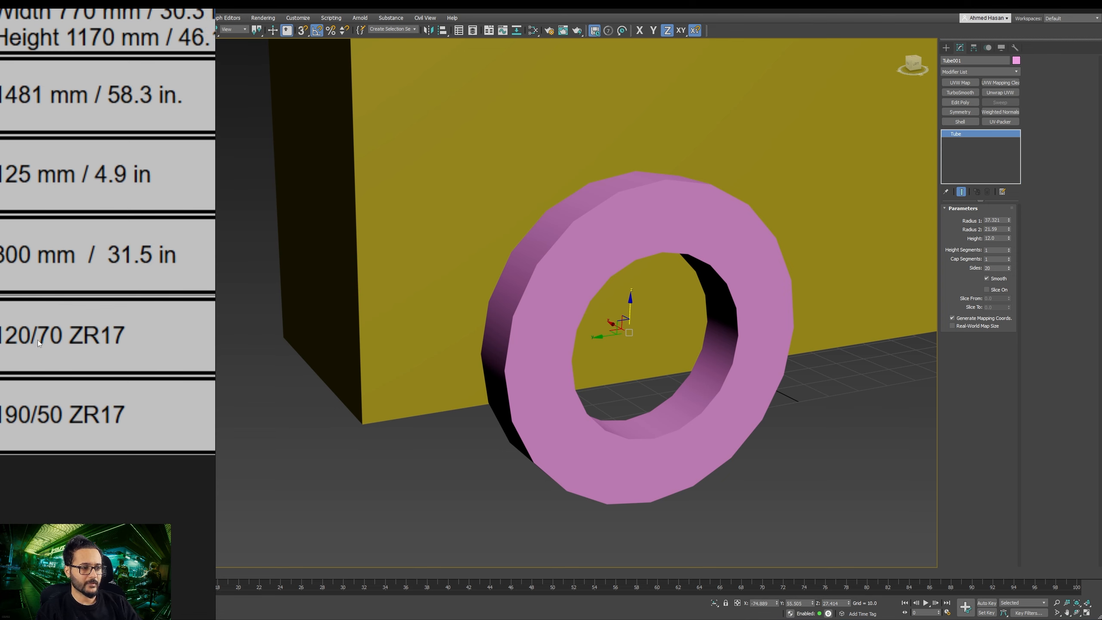
pyautogui.scroll(-3, 74, 316)
pyautogui.moveTo(74, 316); pyautogui.dragTo(16, 314, button='middle')
pyautogui.scroll(-4, 17, 315)
pyautogui.moveTo(89, 290); pyautogui.dragTo(11, 282, button='middle')
pyautogui.scroll(-1, 2, 315)
pyautogui.scroll(5, 39, 295)
pyautogui.scroll(3, 35, 264)
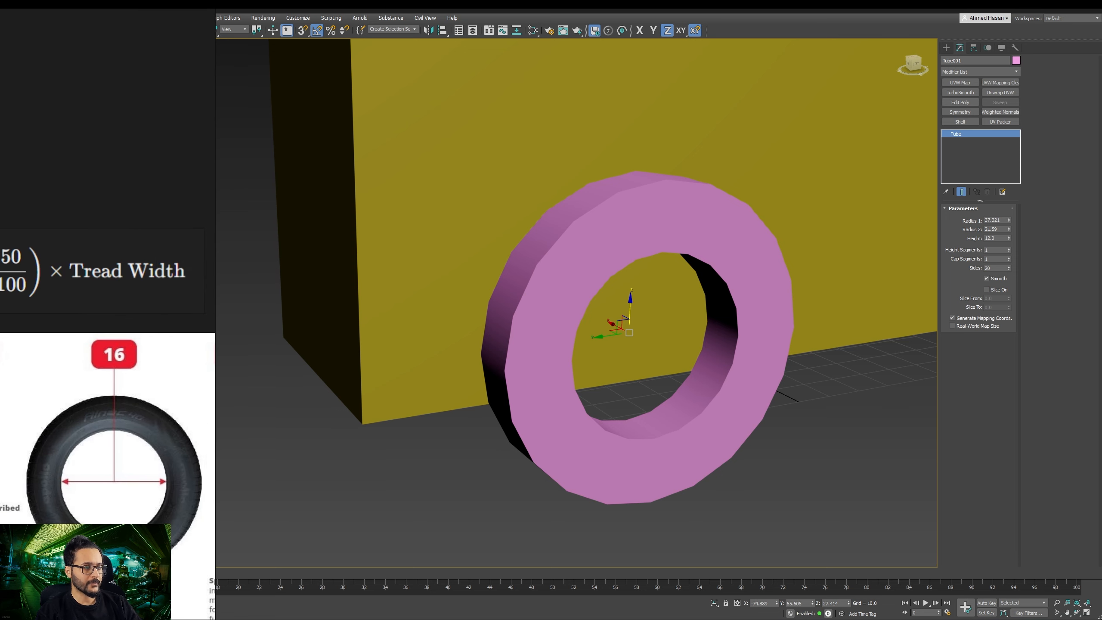
pyautogui.scroll(-3, 9, 282)
pyautogui.scroll(3, 10, 281)
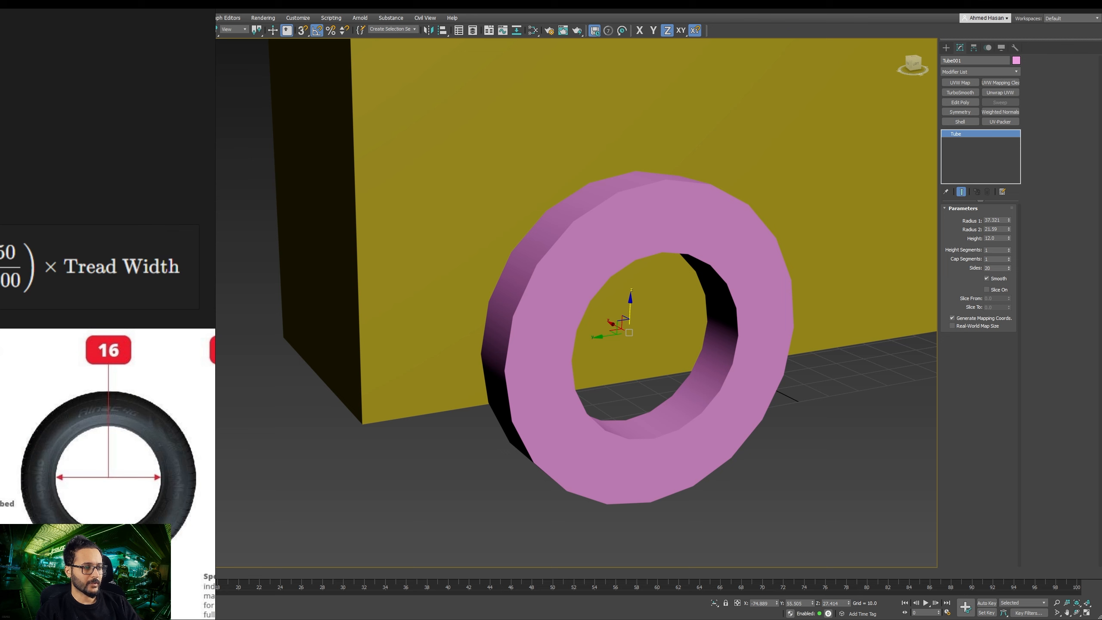
pyautogui.scroll(-3, 10, 265)
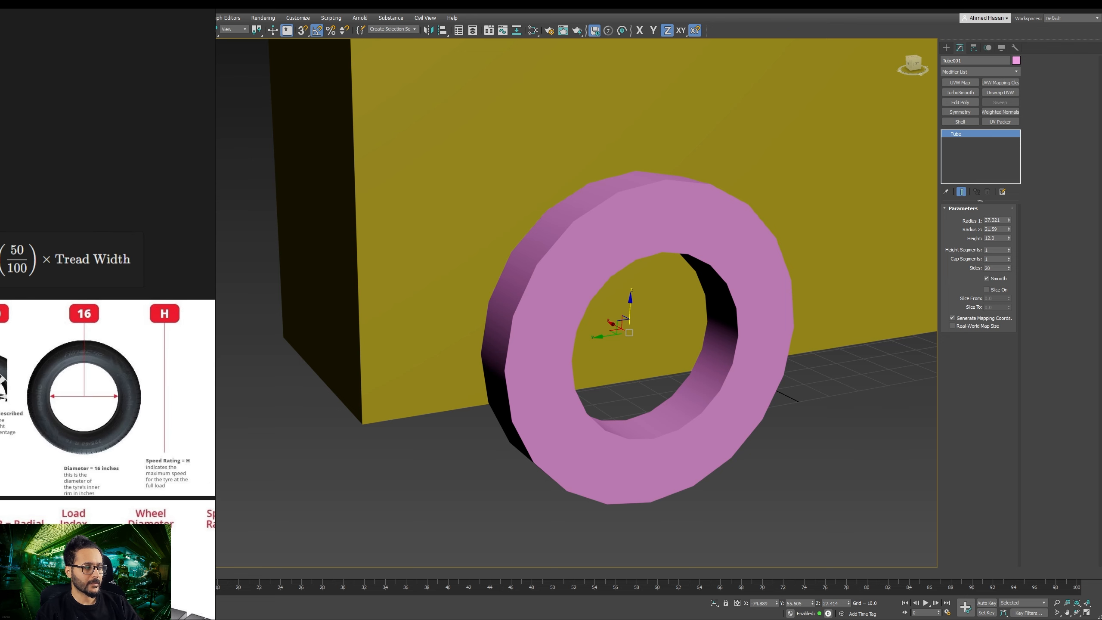
pyautogui.scroll(3, 10, 262)
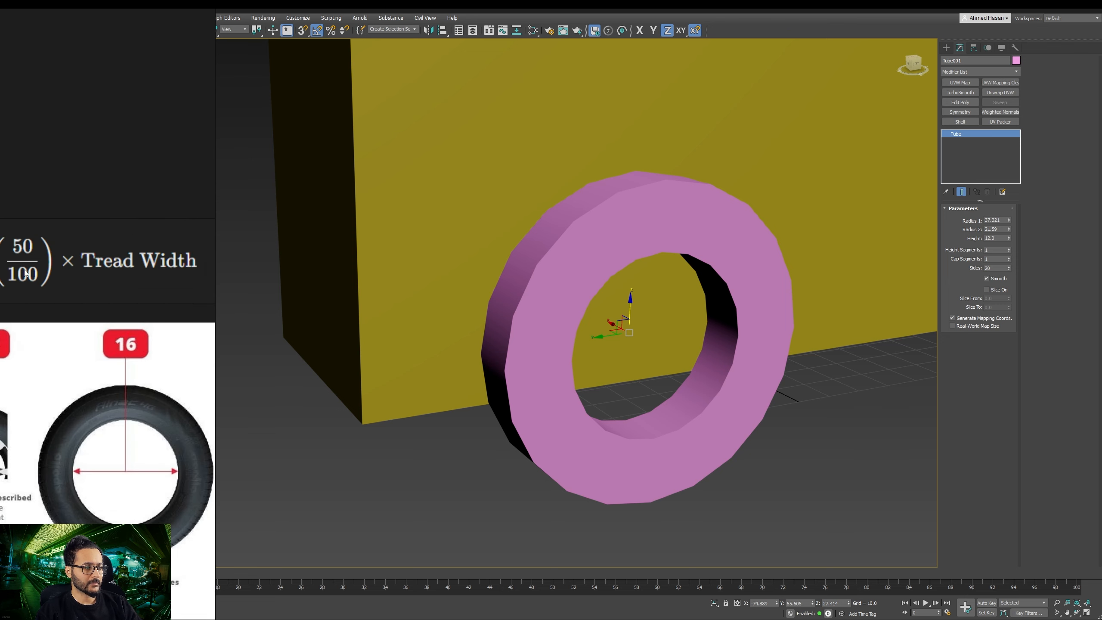
pyautogui.scroll(-2, 25, 273)
pyautogui.scroll(4, 68, 267)
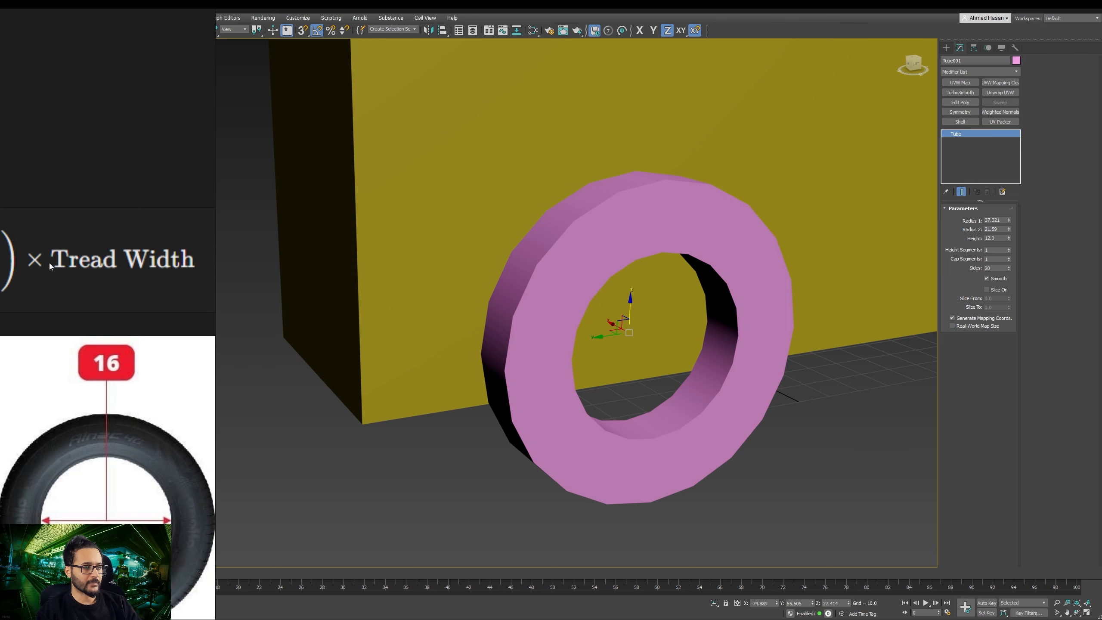
pyautogui.scroll(-2, 113, 267)
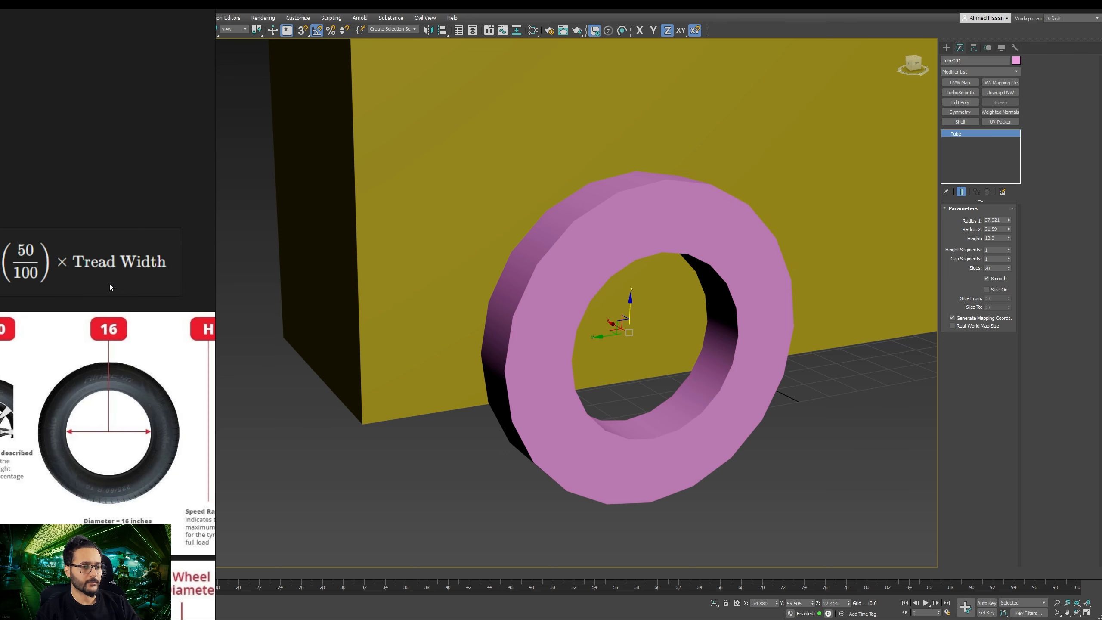
# Step: Switch to Calculator and multiply 0.7 by 12 to get the front tyre's sidewall height
pyautogui.click(770, 609)
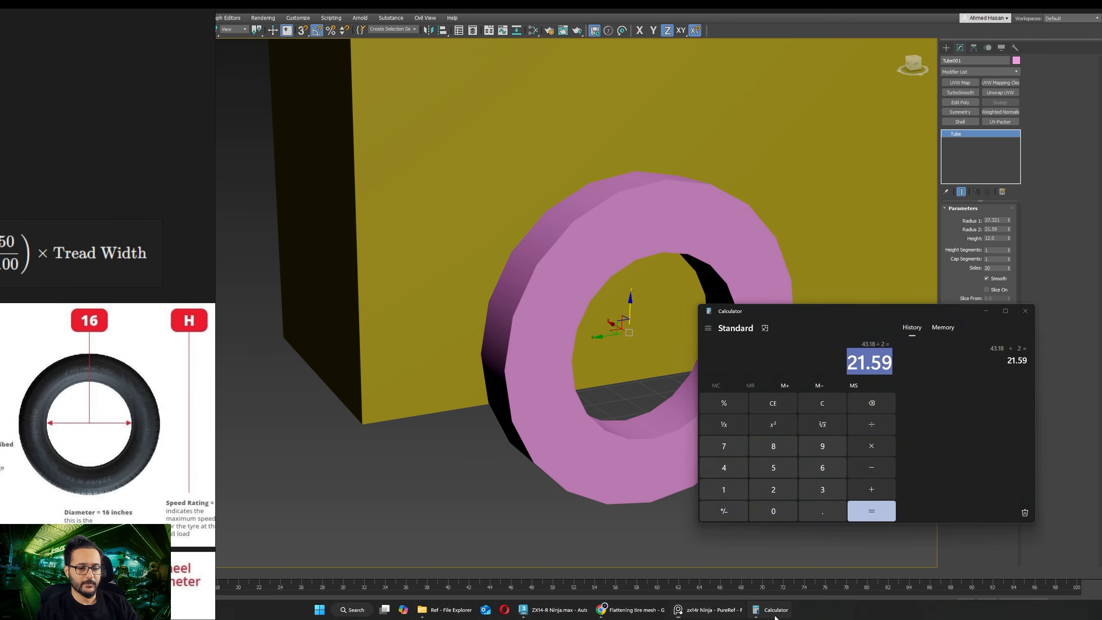
pyautogui.moveTo(819, 321)
pyautogui.mouseDown()
pyautogui.moveTo(793, 309)
pyautogui.moveTo(792, 292)
pyautogui.moveTo(849, 313)
pyautogui.moveTo(826, 308)
pyautogui.mouseUp()
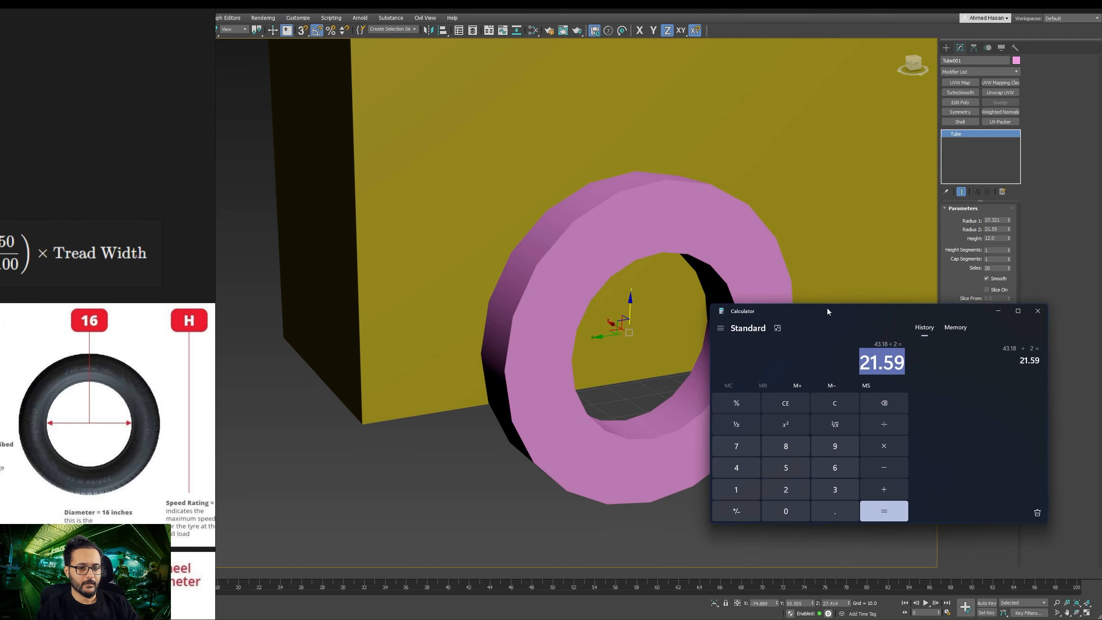
pyautogui.rightClick(878, 363)
pyautogui.click(898, 371)
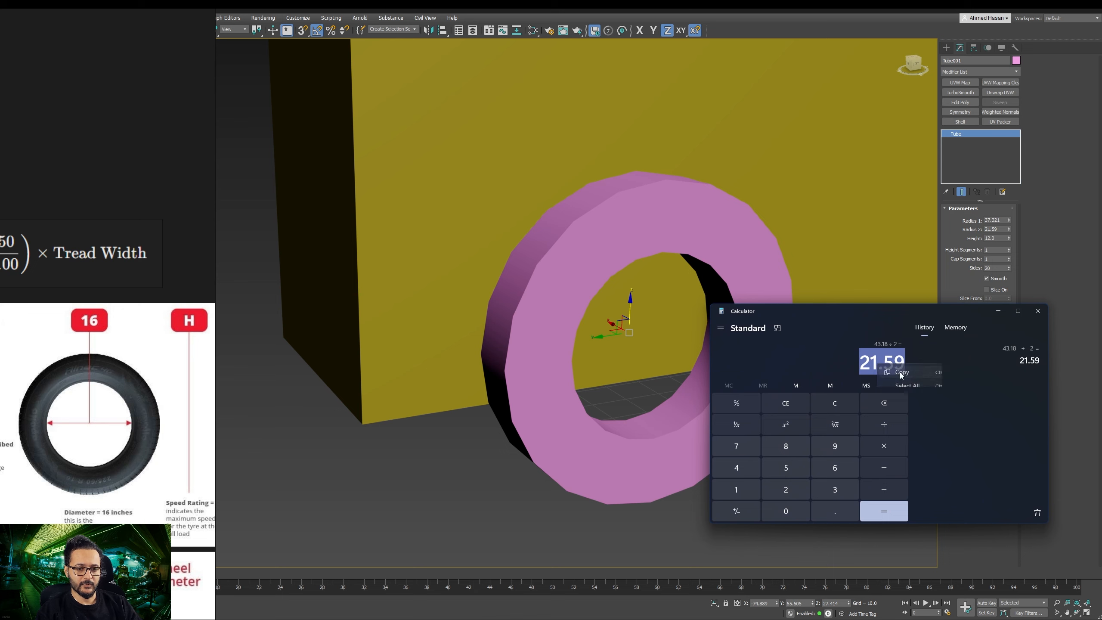
pyautogui.moveTo(863, 312); pyautogui.dragTo(864, 309)
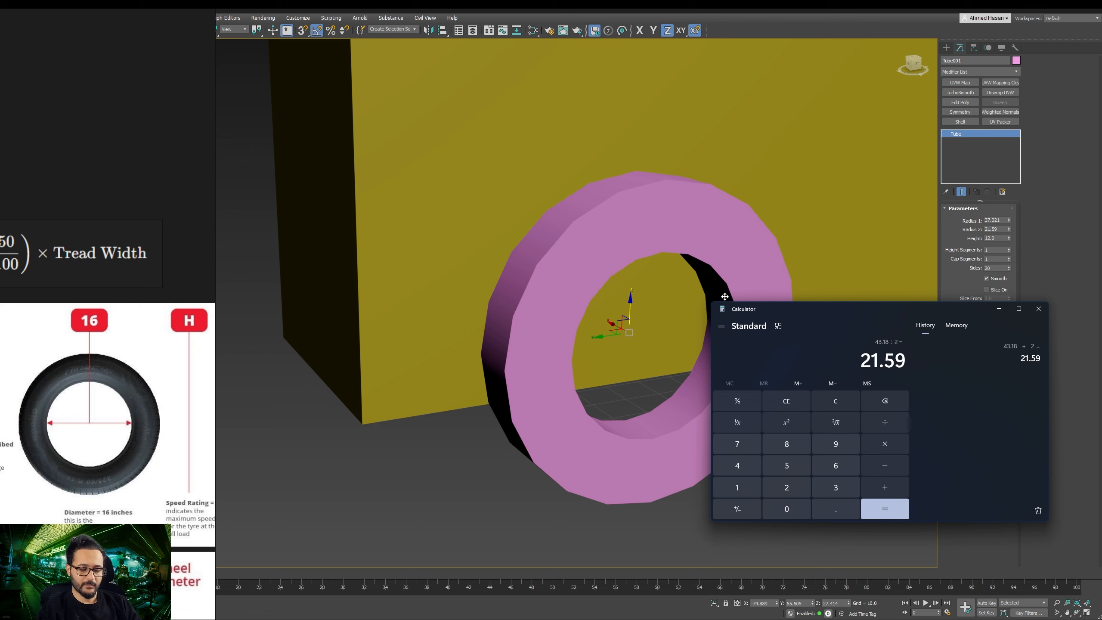
pyautogui.write('0.7')
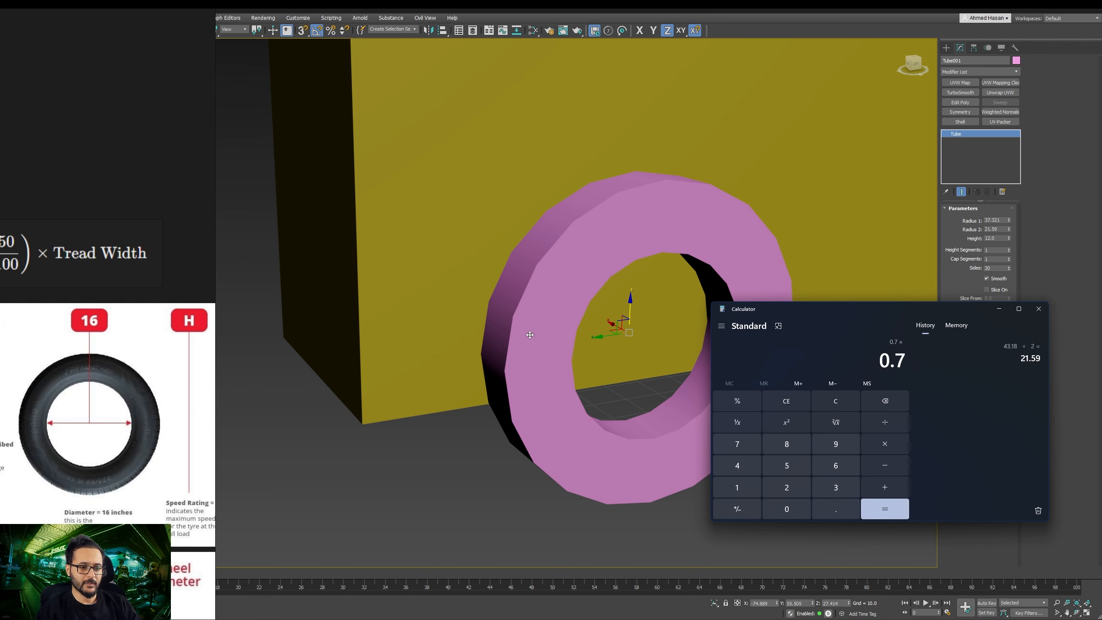
pyautogui.write('12')
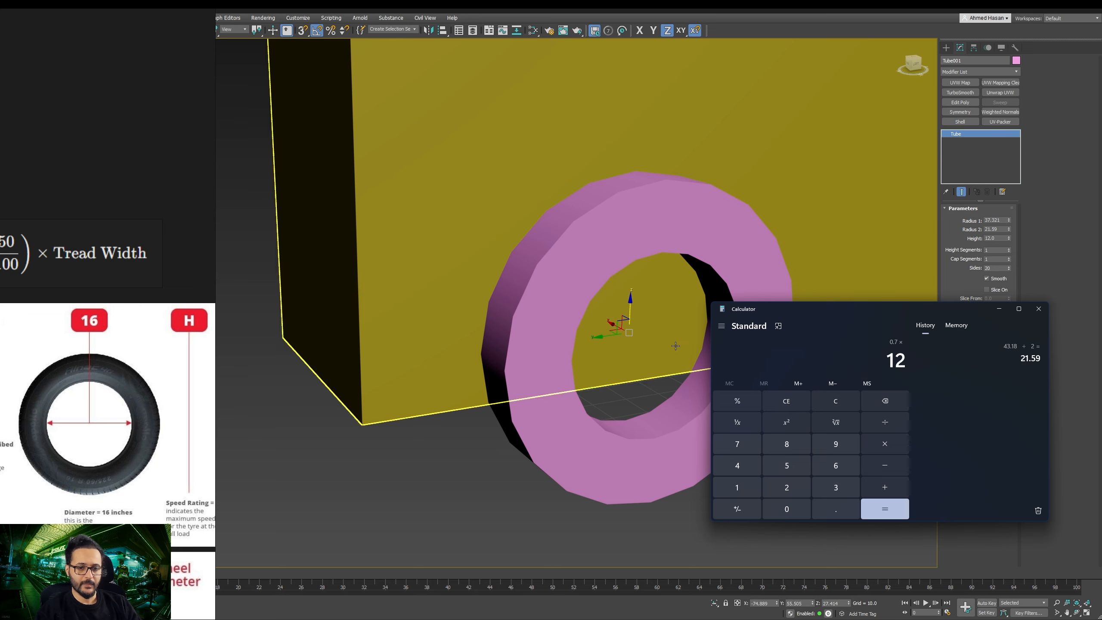
pyautogui.click(878, 511)
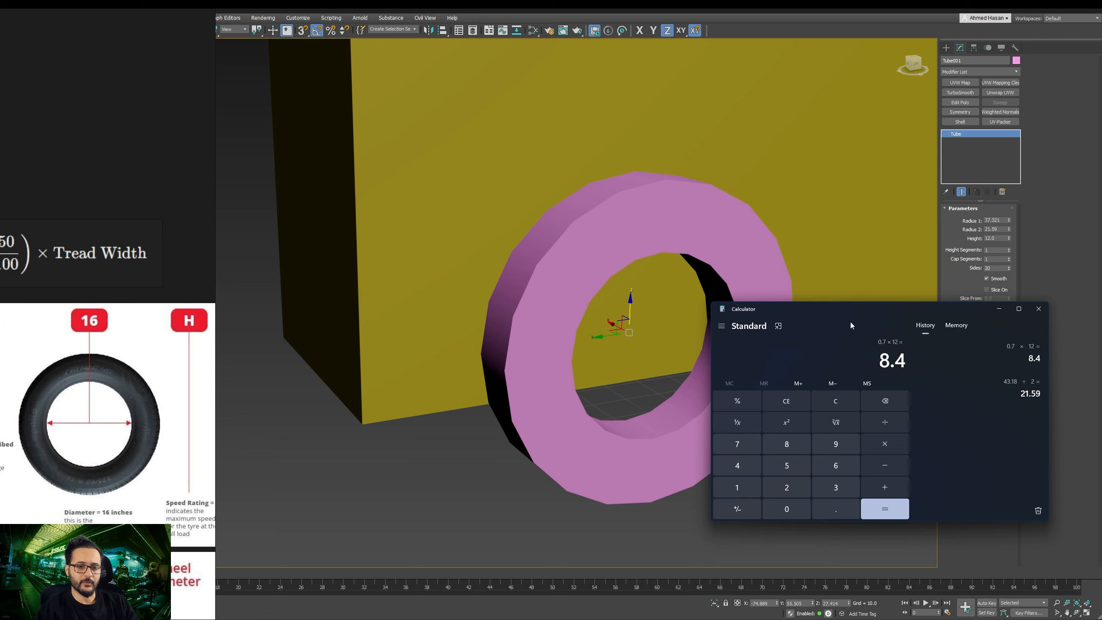
# Step: Add the inner radius 21.59 to the 8.4 sidewall height in Calculator to get the outer radius
pyautogui.moveTo(846, 316); pyautogui.dragTo(868, 340)
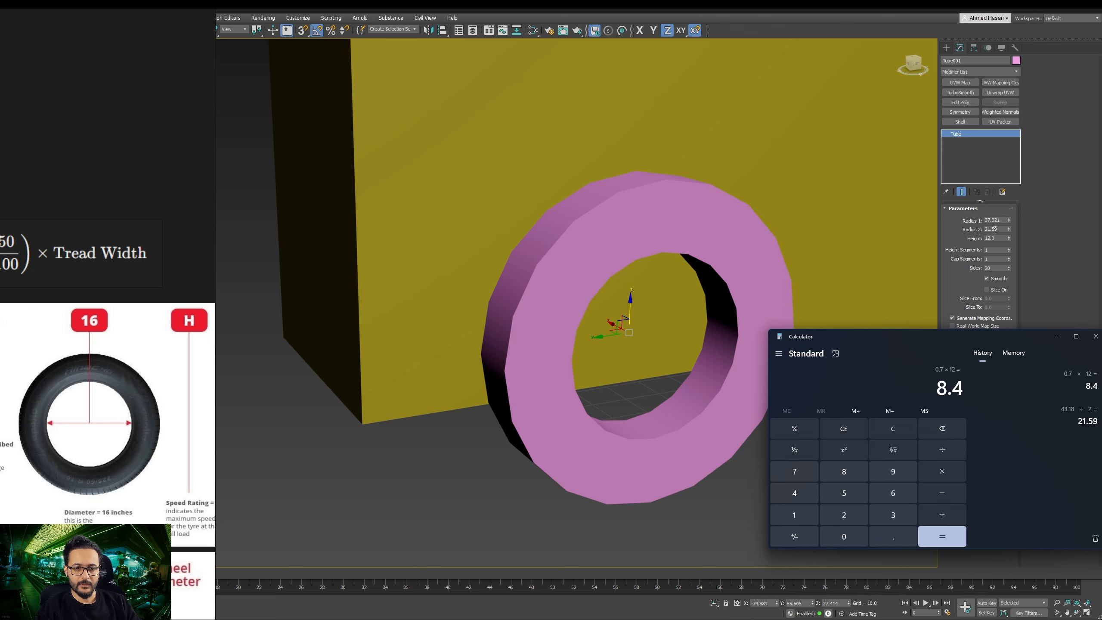
pyautogui.moveTo(940, 341); pyautogui.dragTo(930, 339)
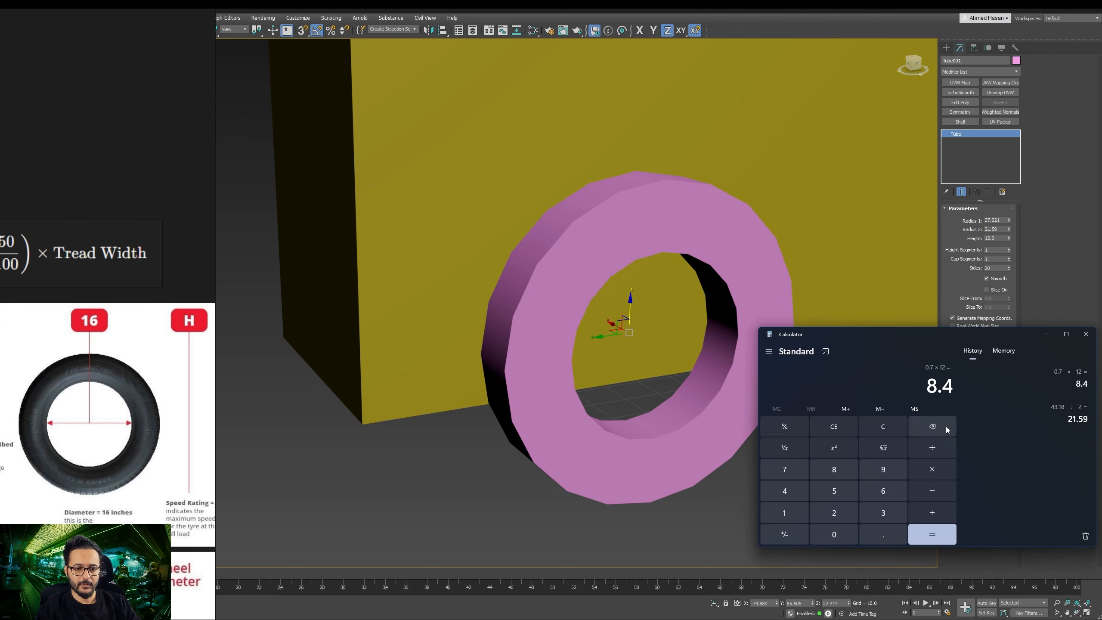
pyautogui.click(940, 509)
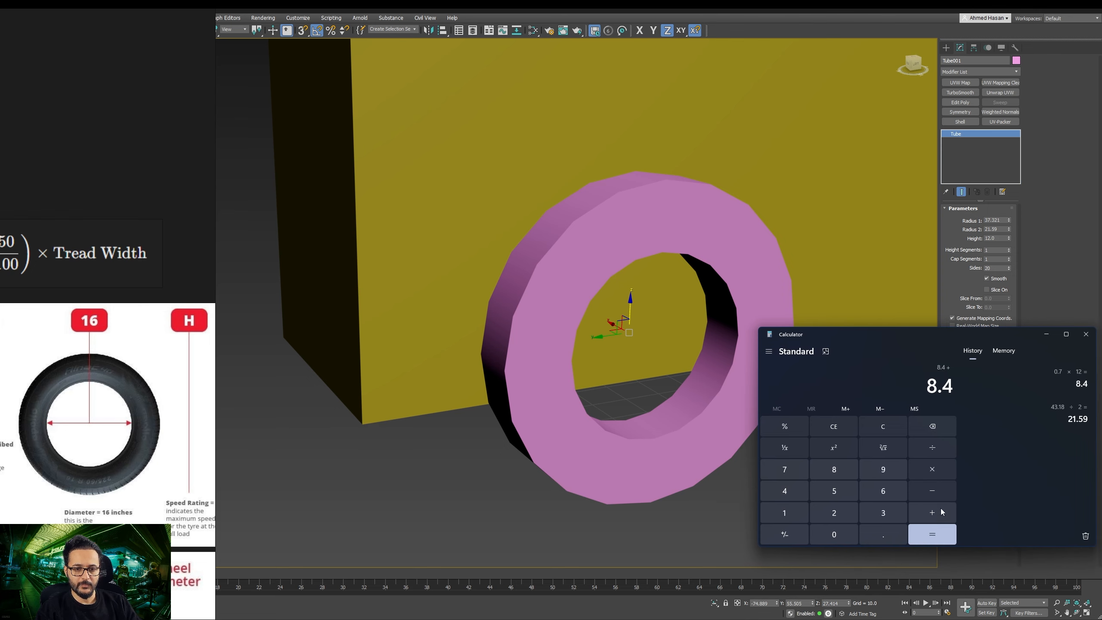
pyautogui.click(976, 404)
pyautogui.click(932, 534)
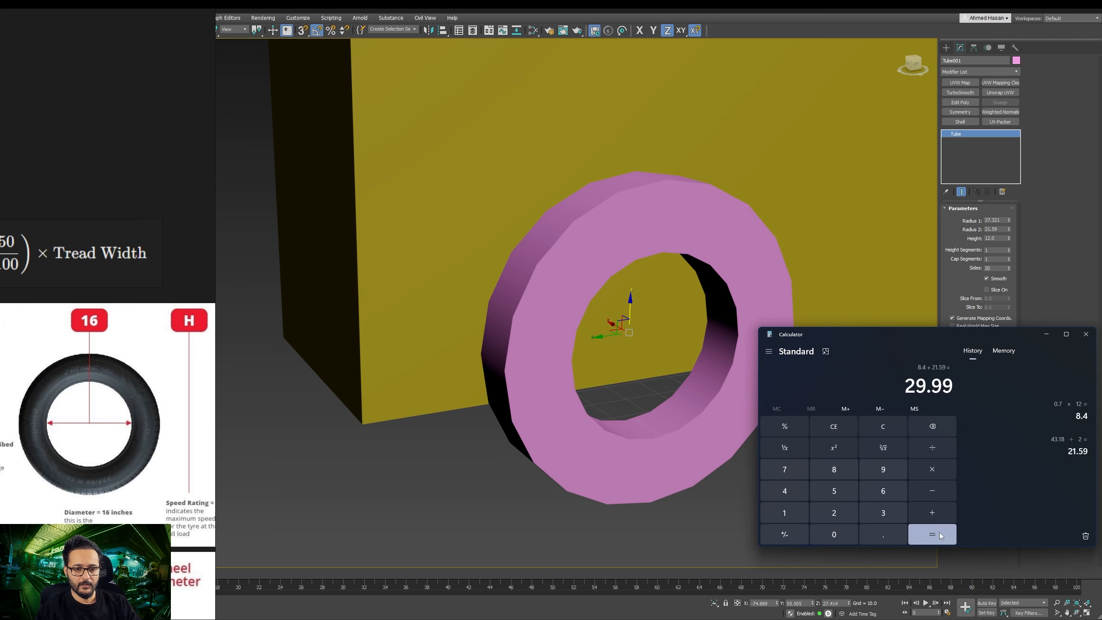
# Step: Copy the sum from Calculator and set the tube's Radius 1 to 29.99 in 3ds Max
pyautogui.moveTo(905, 385); pyautogui.dragTo(953, 389)
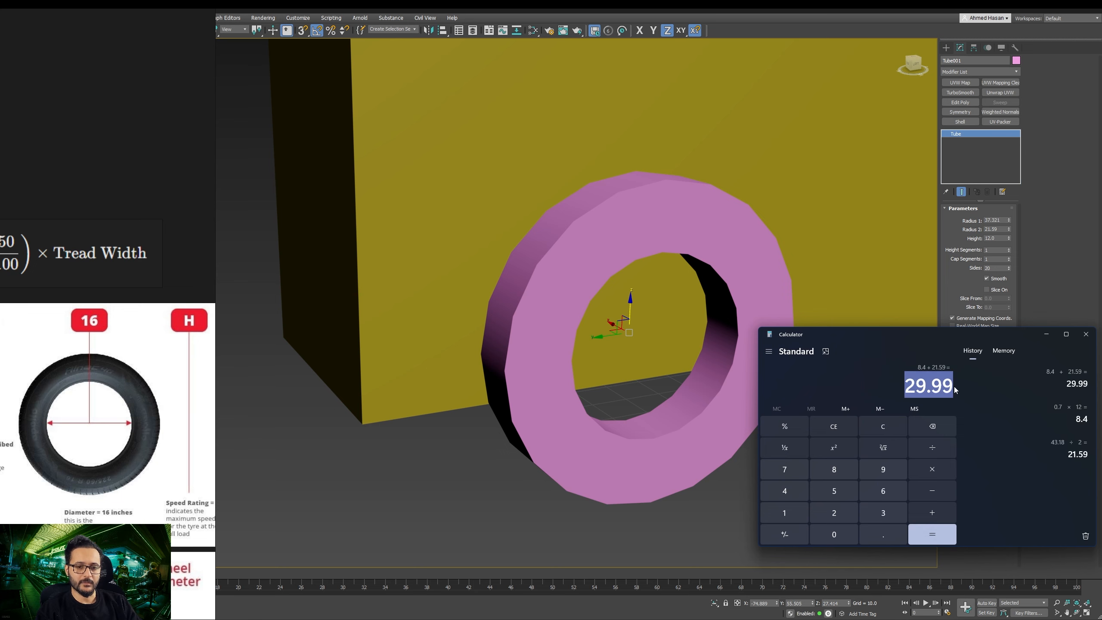
pyautogui.hotkey('ctrl', 'c')
pyautogui.click(749, 312)
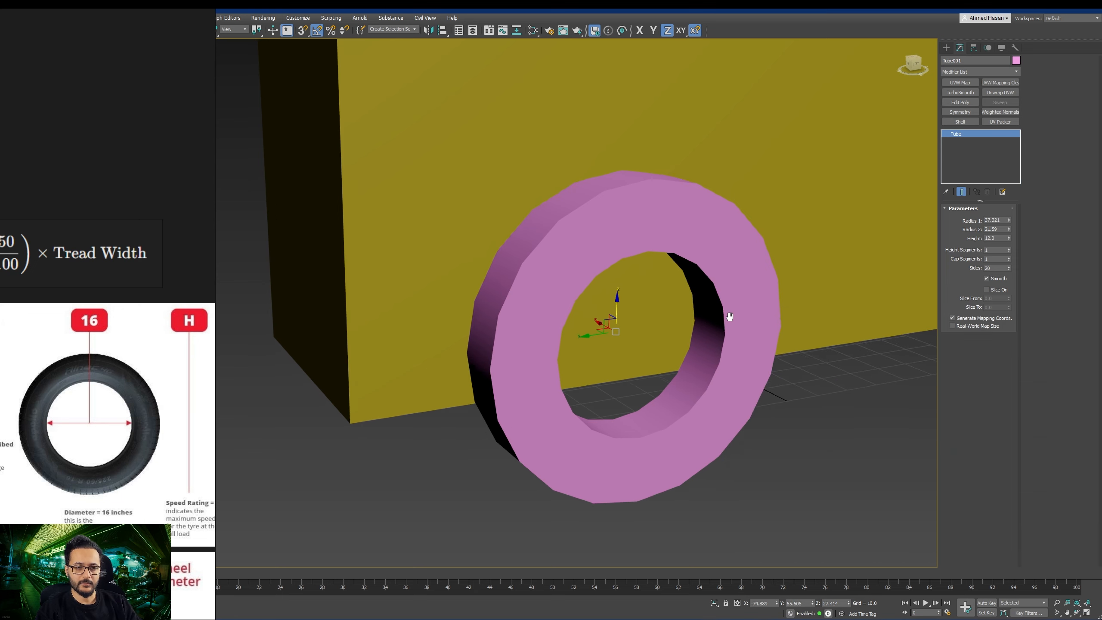
pyautogui.doubleClick(993, 220)
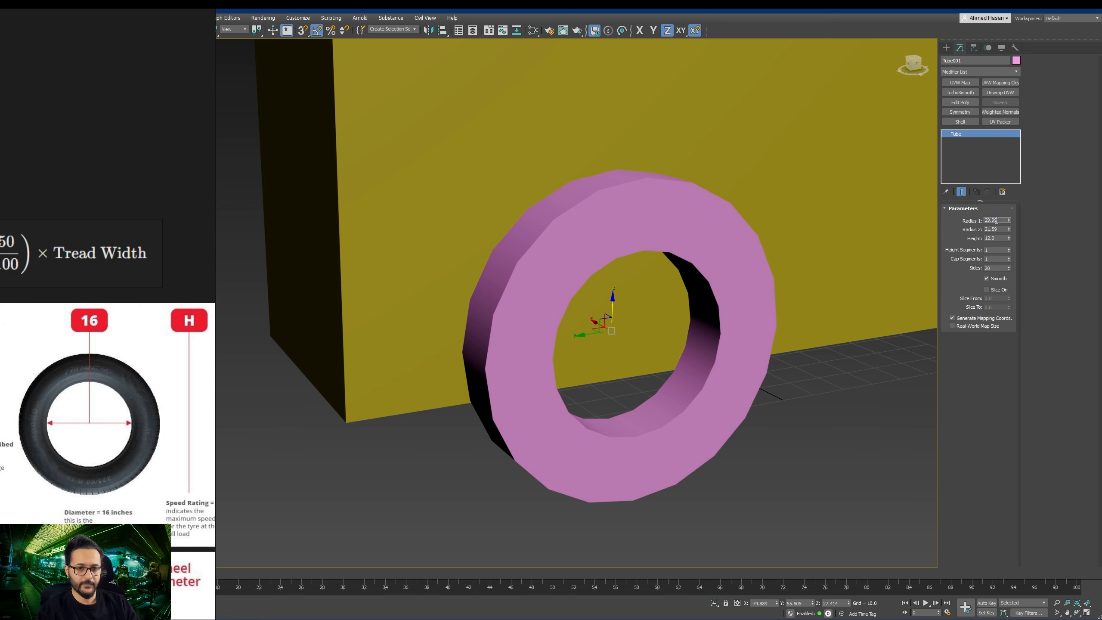
pyautogui.hotkey('ctrl', 'v')
pyautogui.press('Return')
pyautogui.keyDown('alt'); pyautogui.moveTo(698, 345); pyautogui.dragTo(718, 358, button='middle'); pyautogui.keyUp('alt')
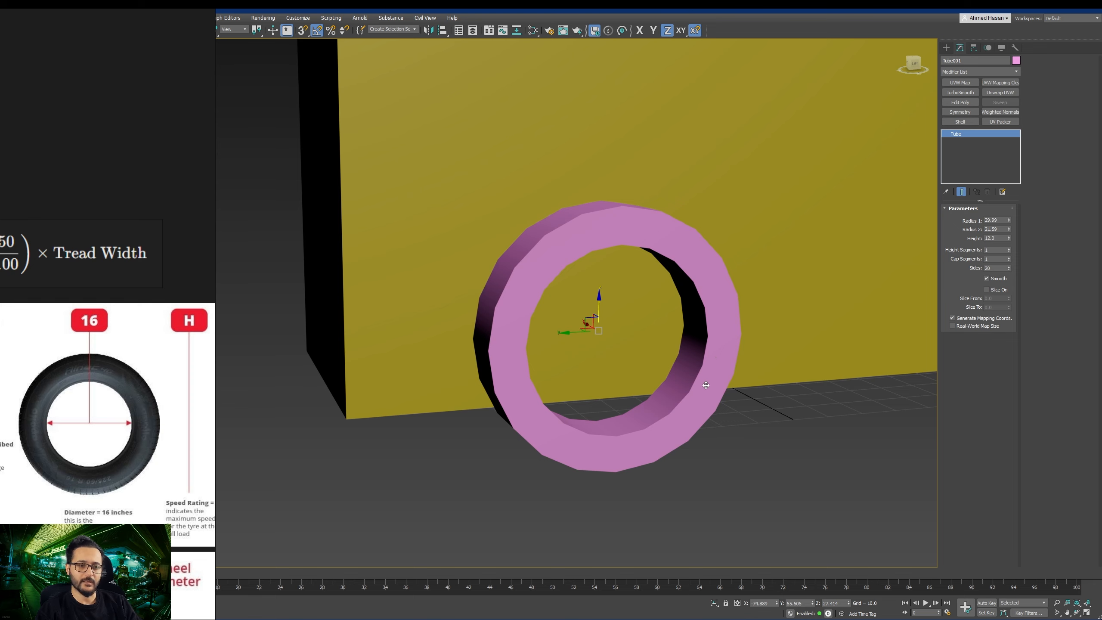
pyautogui.scroll(-3, 658, 365)
pyautogui.moveTo(706, 385); pyautogui.dragTo(624, 410, button='middle')
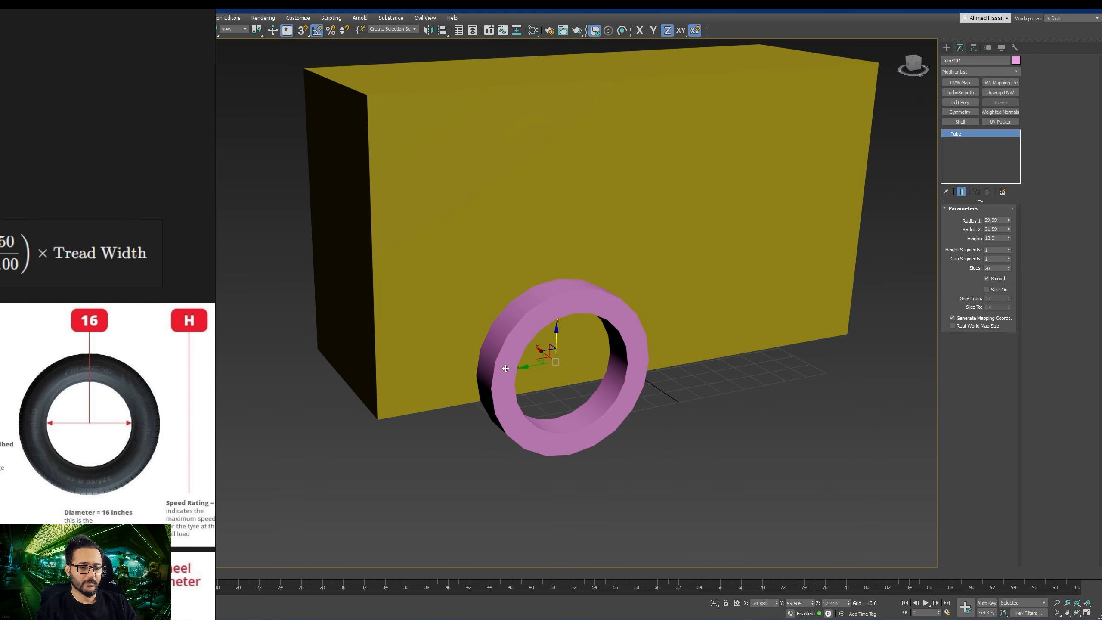
pyautogui.moveTo(525, 366)
pyautogui.mouseDown()
pyautogui.moveTo(498, 373)
pyautogui.moveTo(728, 332)
pyautogui.mouseUp()
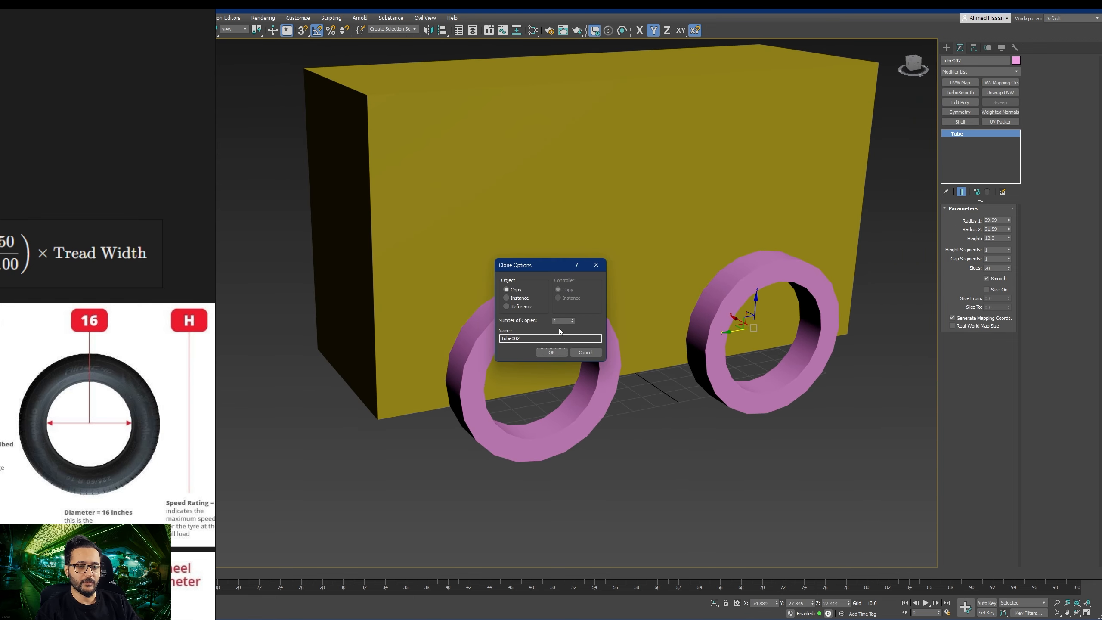
pyautogui.click(551, 353)
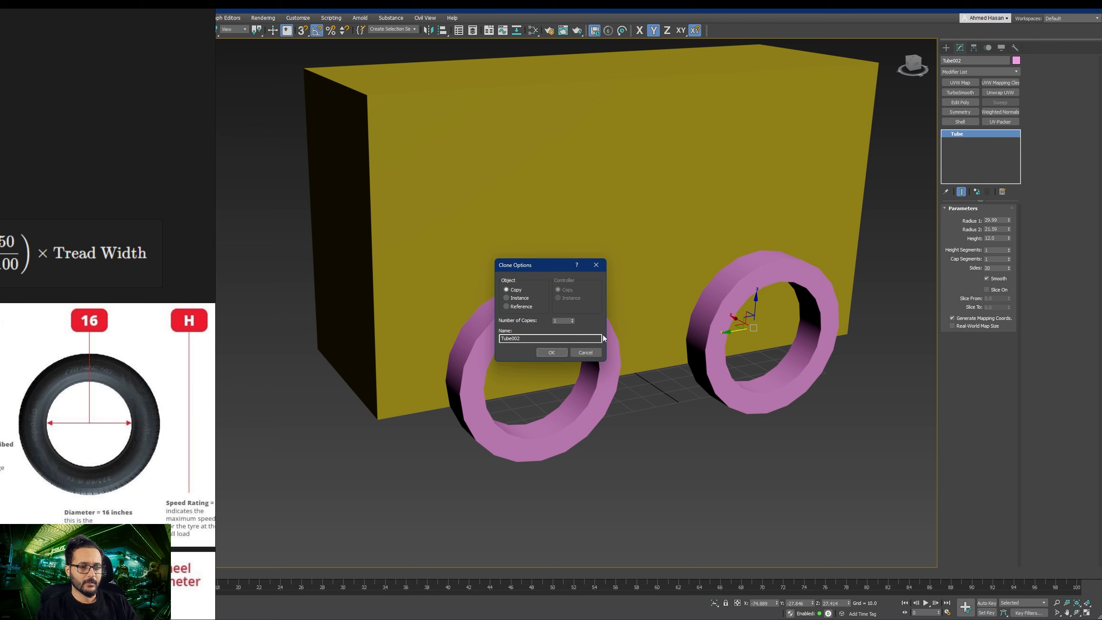
pyautogui.click(586, 352)
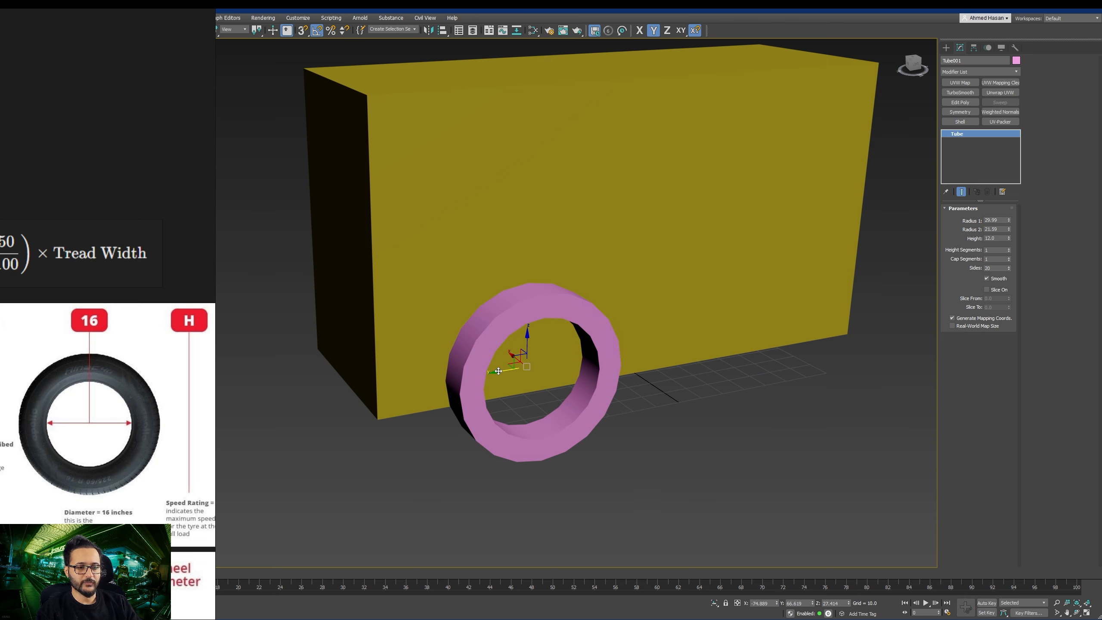
# Step: Clone the wheel tube along the Y axis to the box's opposite end as an independent copy
pyautogui.keyDown('shift'); pyautogui.moveTo(512, 369); pyautogui.dragTo(737, 323); pyautogui.keyUp('shift')
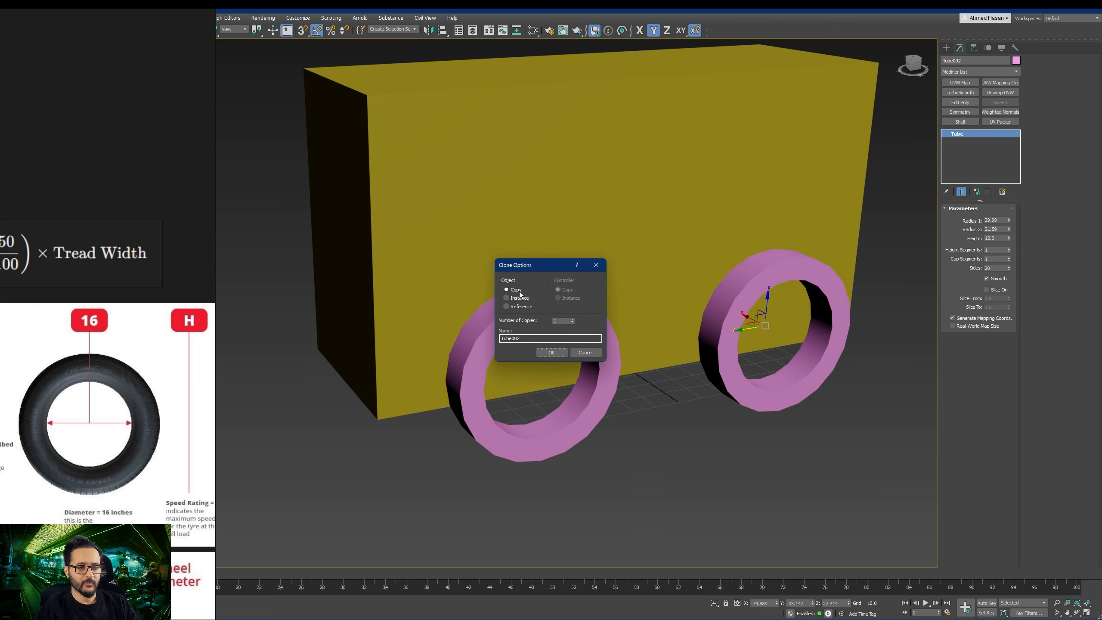
pyautogui.click(551, 352)
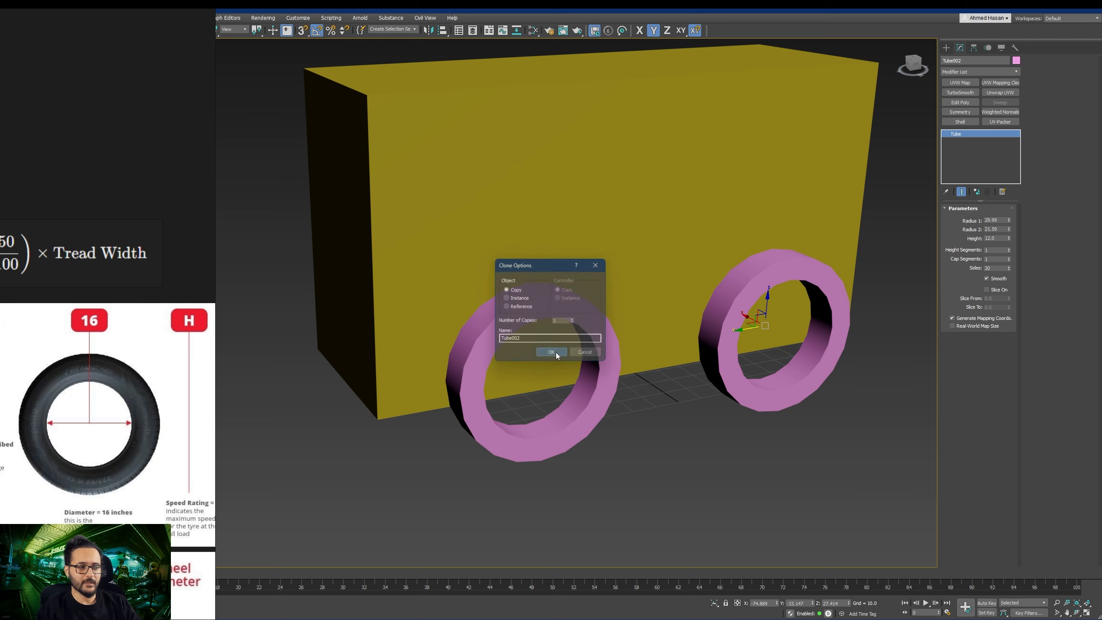
# Step: Look up the 190/50 ZR17 tyre size on the reference board and set the copied tube's height to 19
pyautogui.scroll(-5, 0, 408)
pyautogui.scroll(3, 0, 391)
pyautogui.moveTo(0, 408); pyautogui.dragTo(53, 364, button='middle')
pyautogui.scroll(4, 155, 428)
pyautogui.moveTo(108, 430); pyautogui.dragTo(64, 429, button='middle')
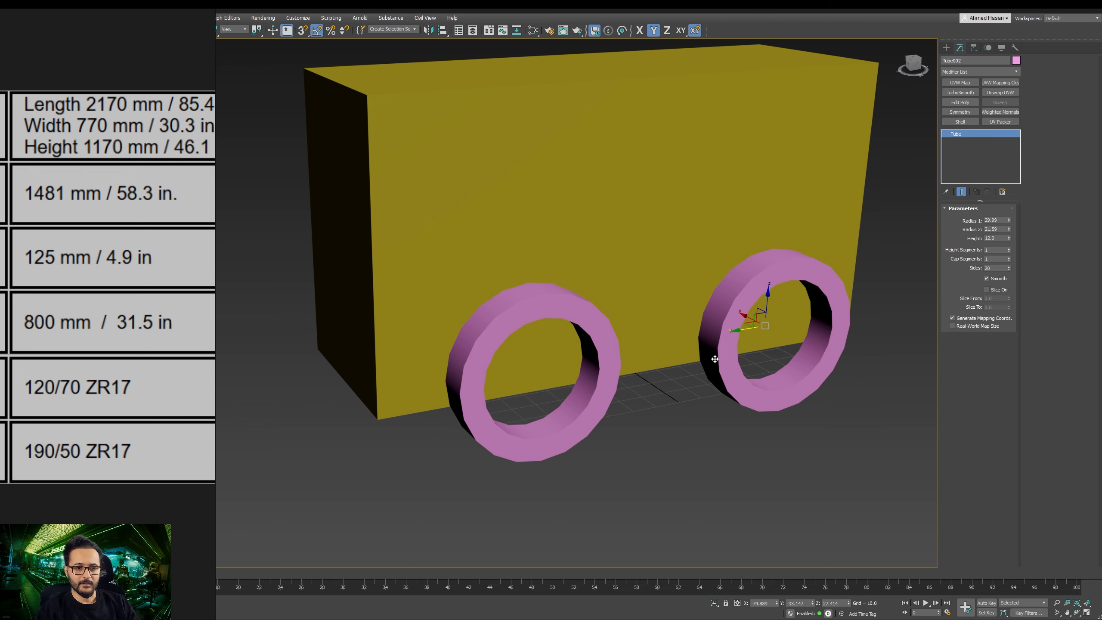
pyautogui.scroll(4, 714, 359)
pyautogui.moveTo(1008, 239); pyautogui.dragTo(1008, 226)
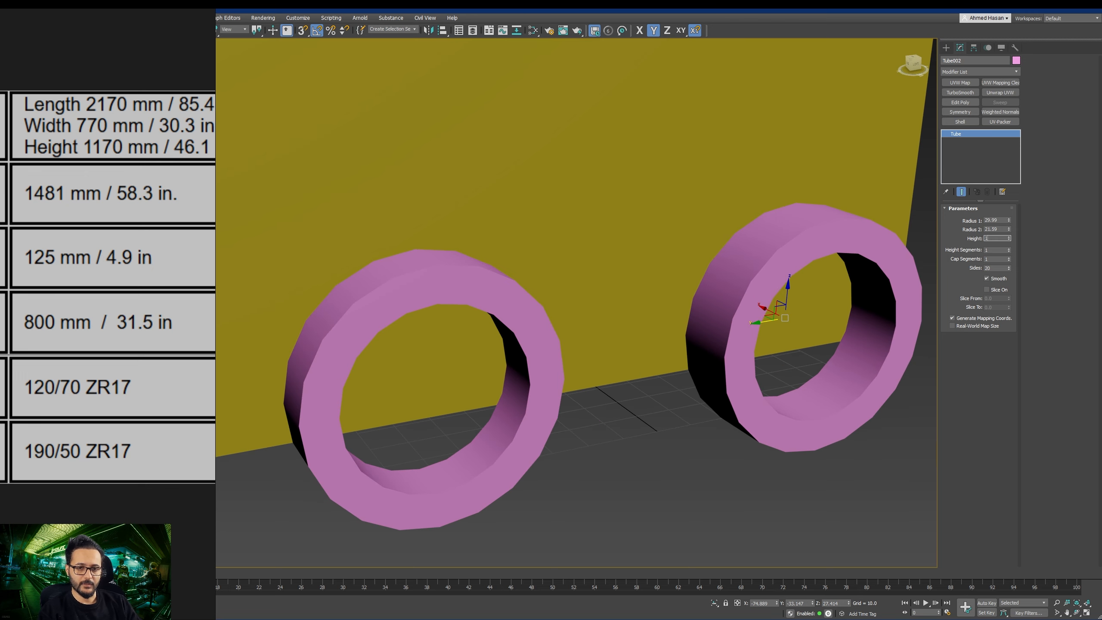
pyautogui.write('19')
pyautogui.press('Return')
pyautogui.moveTo(738, 306); pyautogui.dragTo(712, 306, button='middle')
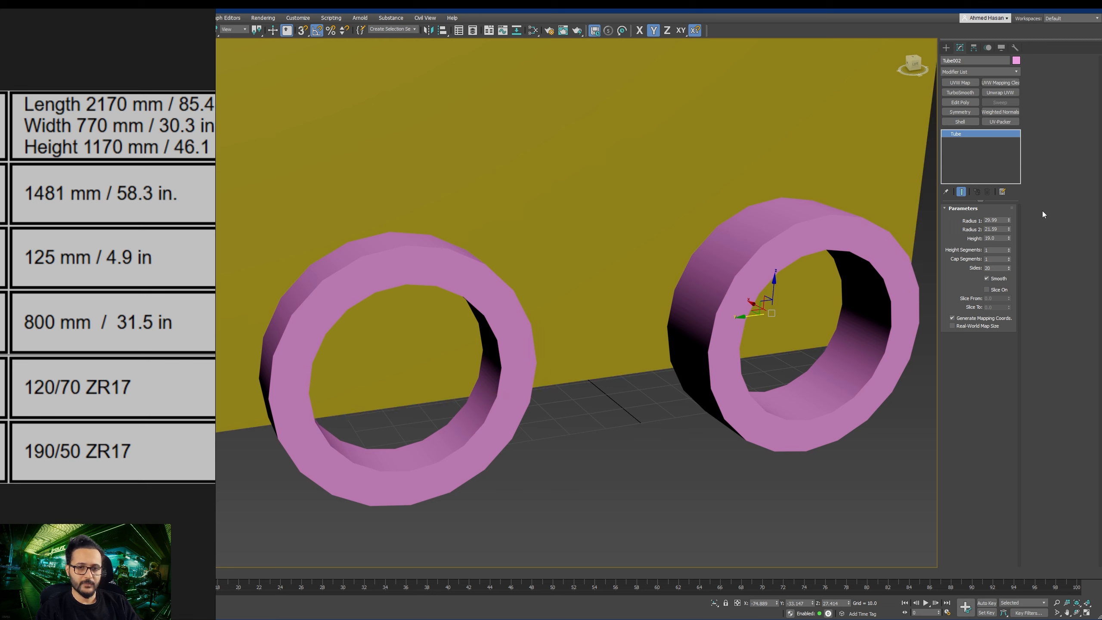
pyautogui.doubleClick(1002, 228)
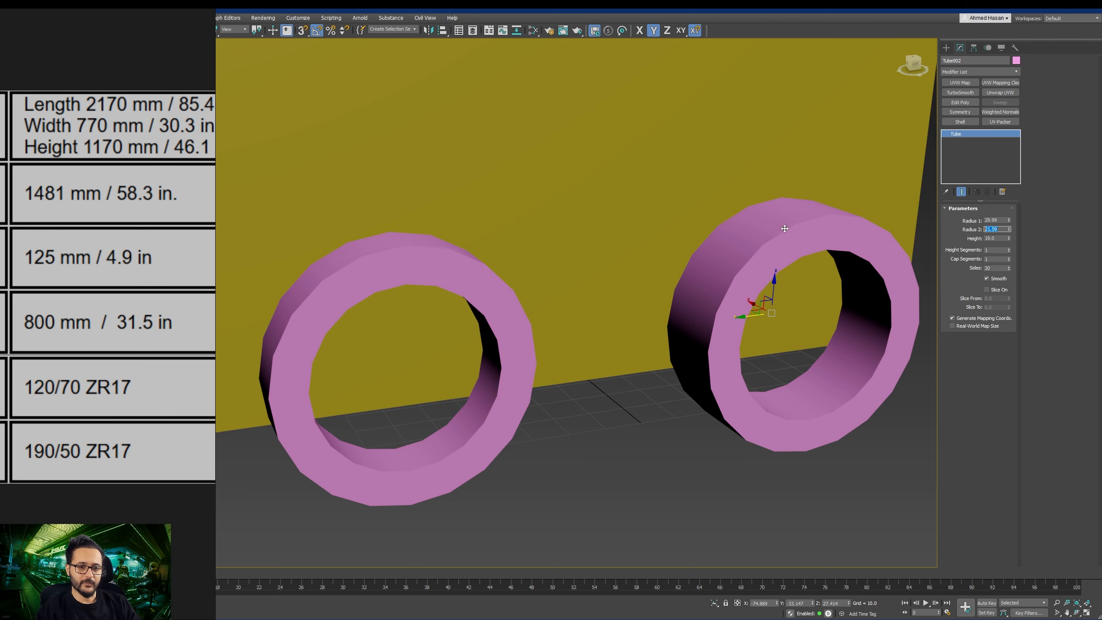
pyautogui.moveTo(742, 309); pyautogui.dragTo(724, 308, button='middle')
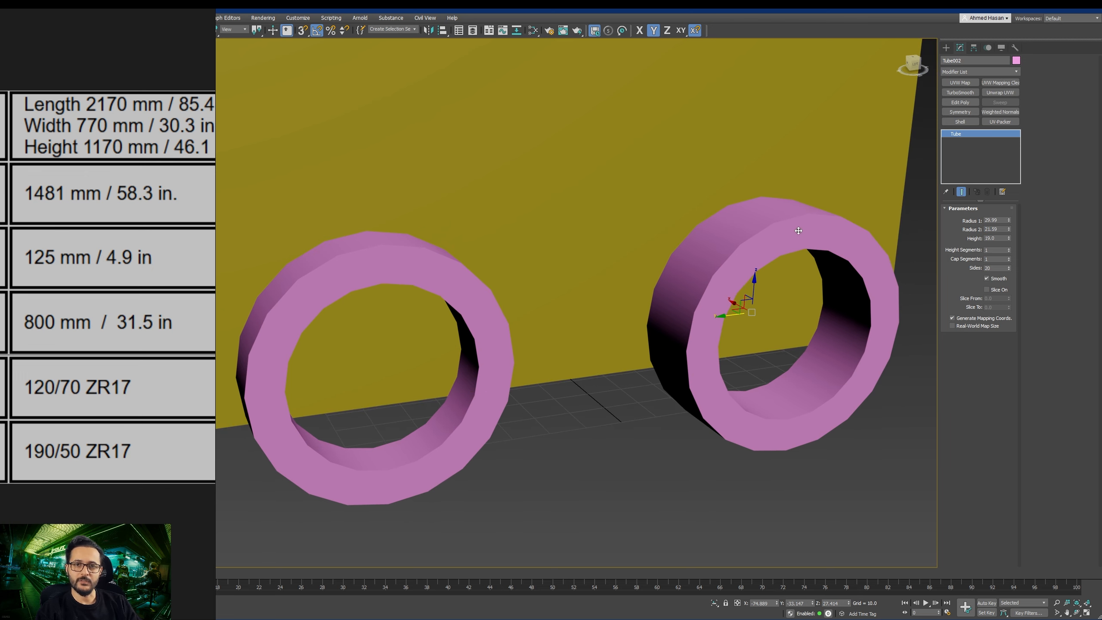
pyautogui.moveTo(806, 239); pyautogui.dragTo(732, 230, button='middle')
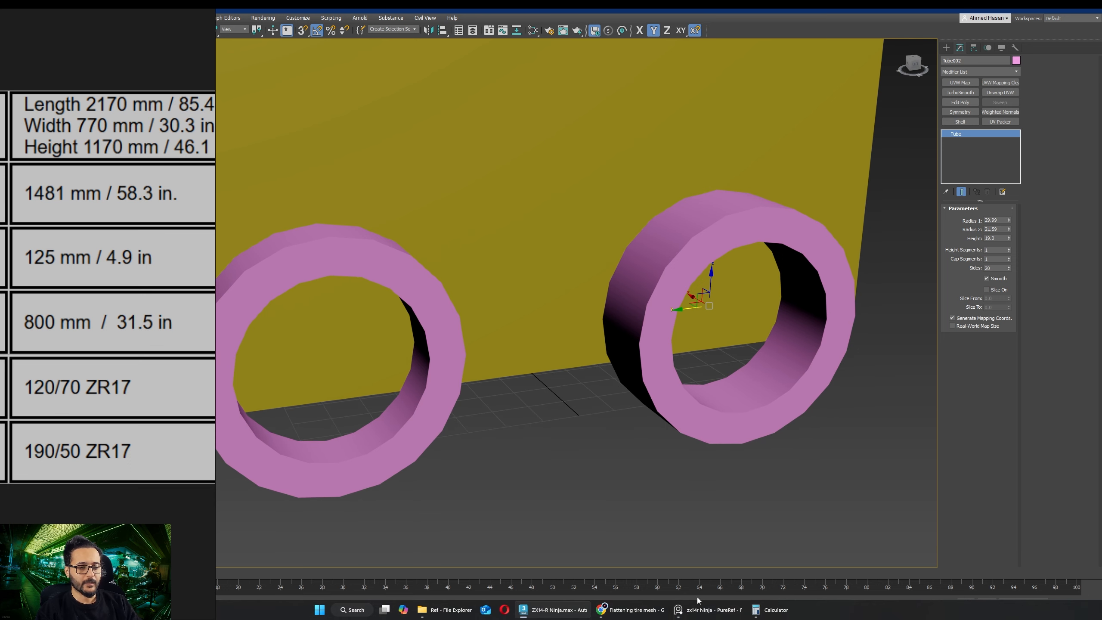
# Step: Switch to Calculator, clear the previous result and multiply 0.5 by 19 to get the rear sidewall height
pyautogui.click(771, 610)
pyautogui.moveTo(856, 323)
pyautogui.mouseDown()
pyautogui.moveTo(844, 328)
pyautogui.moveTo(864, 329)
pyautogui.mouseUp()
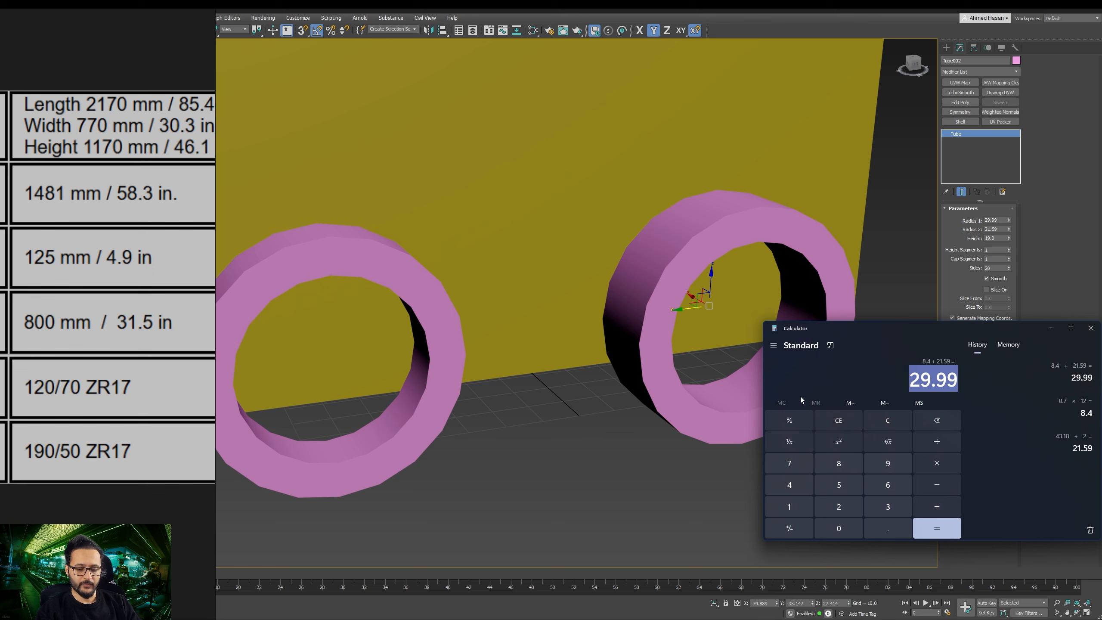
pyautogui.press('Escape')
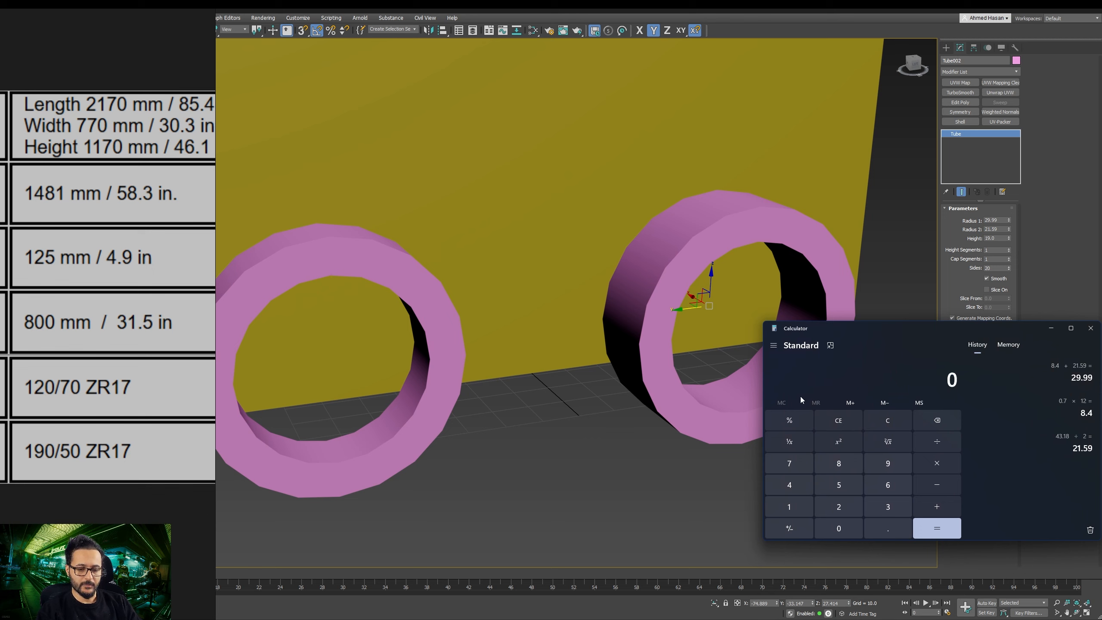
pyautogui.write('.5')
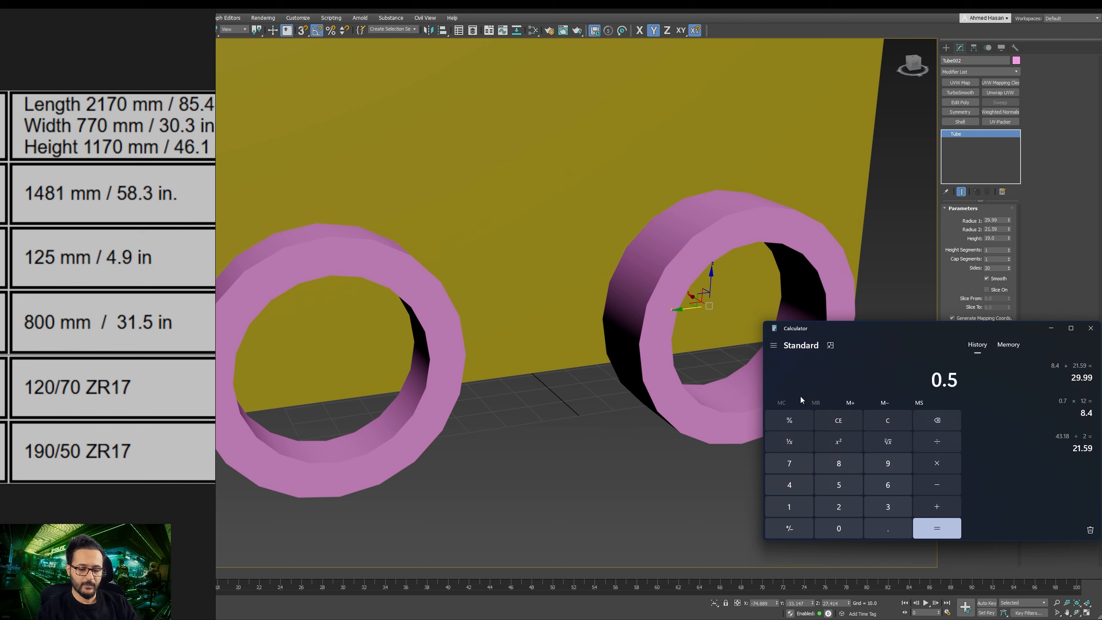
pyautogui.press('*')
pyautogui.write('19')
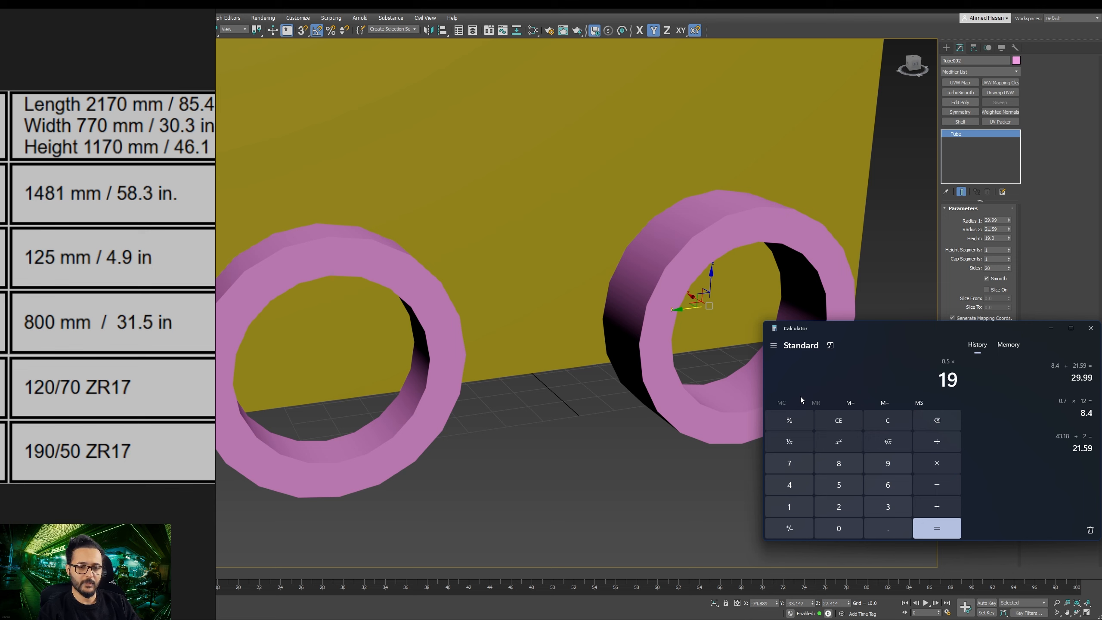
pyautogui.press('Return')
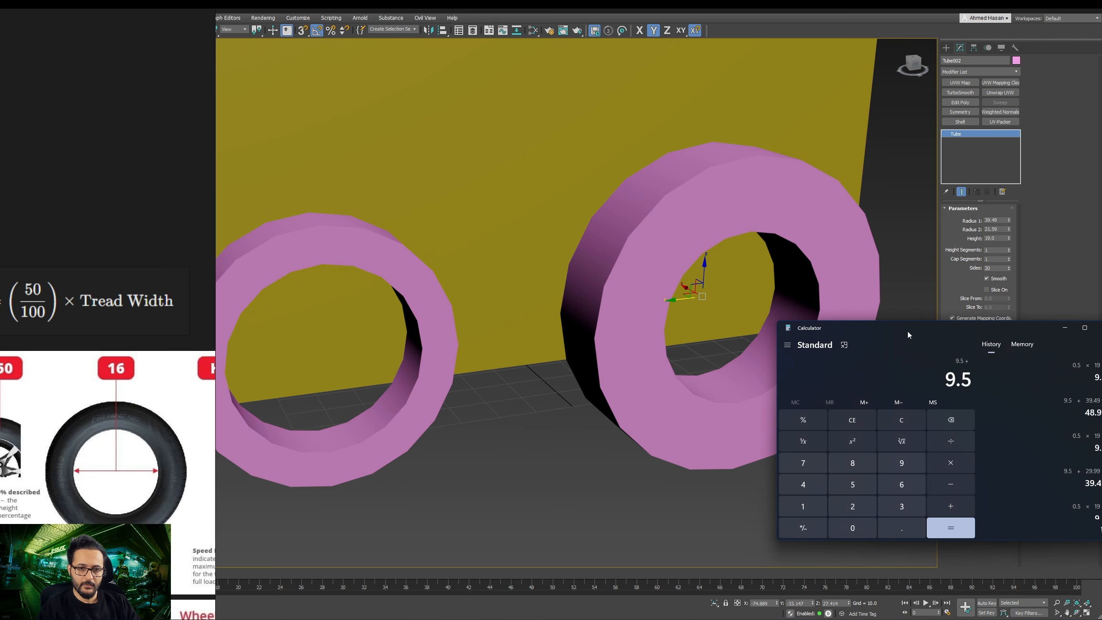
# Step: Add 21.59 to the rear sidewall height in Calculator, copy the sum and set the rear tube's Radius 1 to 31.09 in 3ds Max
pyautogui.write('21.59')
pyautogui.press('Return')
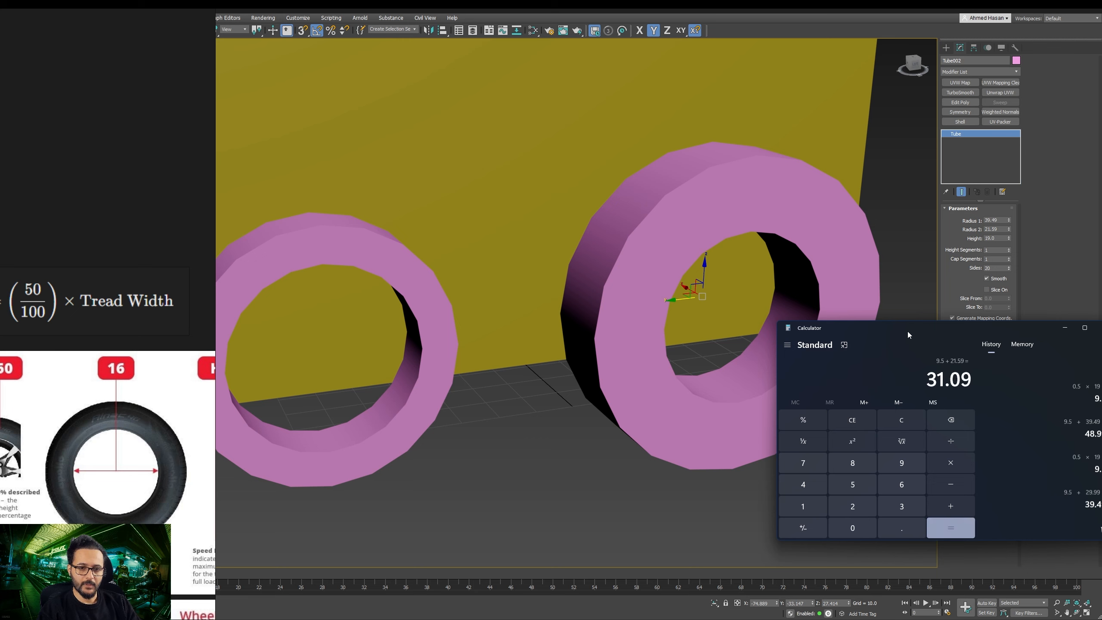
pyautogui.moveTo(926, 379); pyautogui.dragTo(977, 381)
pyautogui.hotkey('ctrl', 'c')
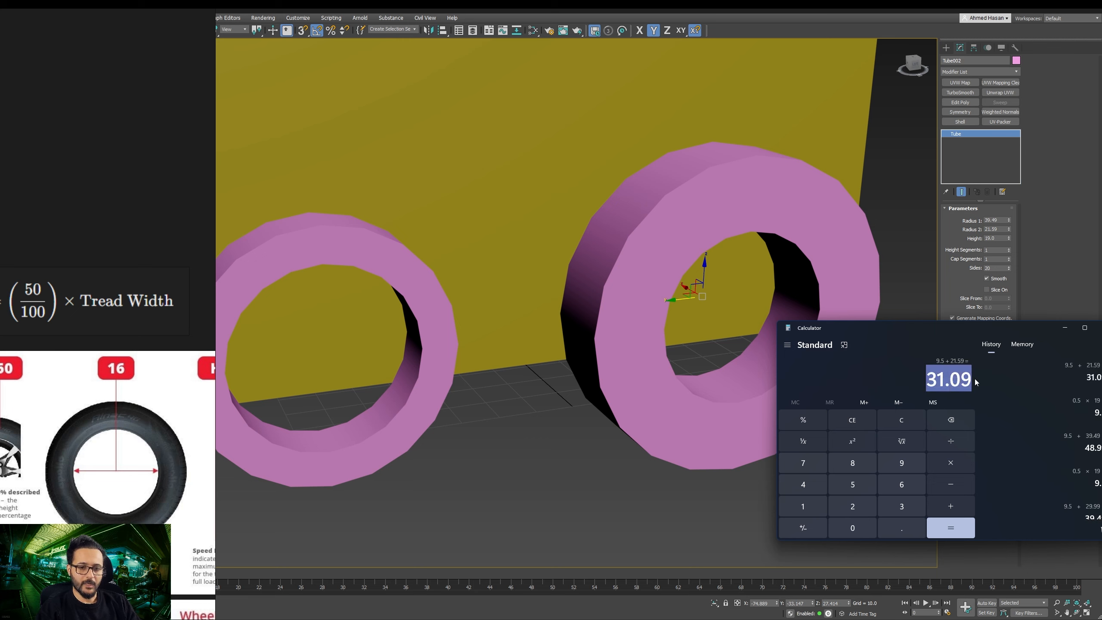
pyautogui.click(988, 220)
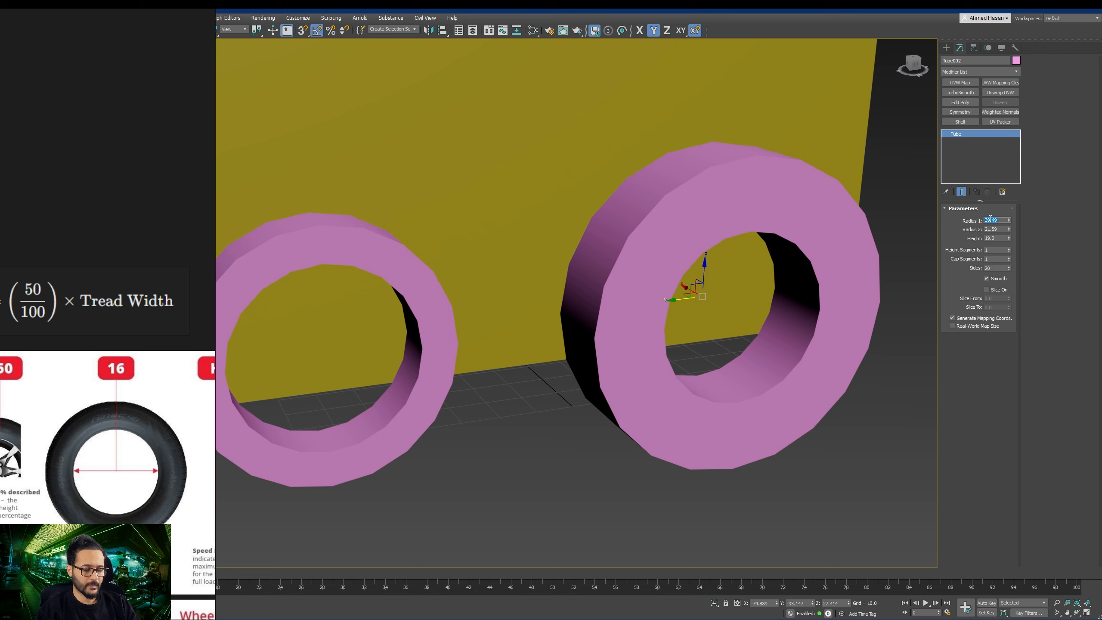
pyautogui.hotkey('ctrl', 'v')
pyautogui.press('Return')
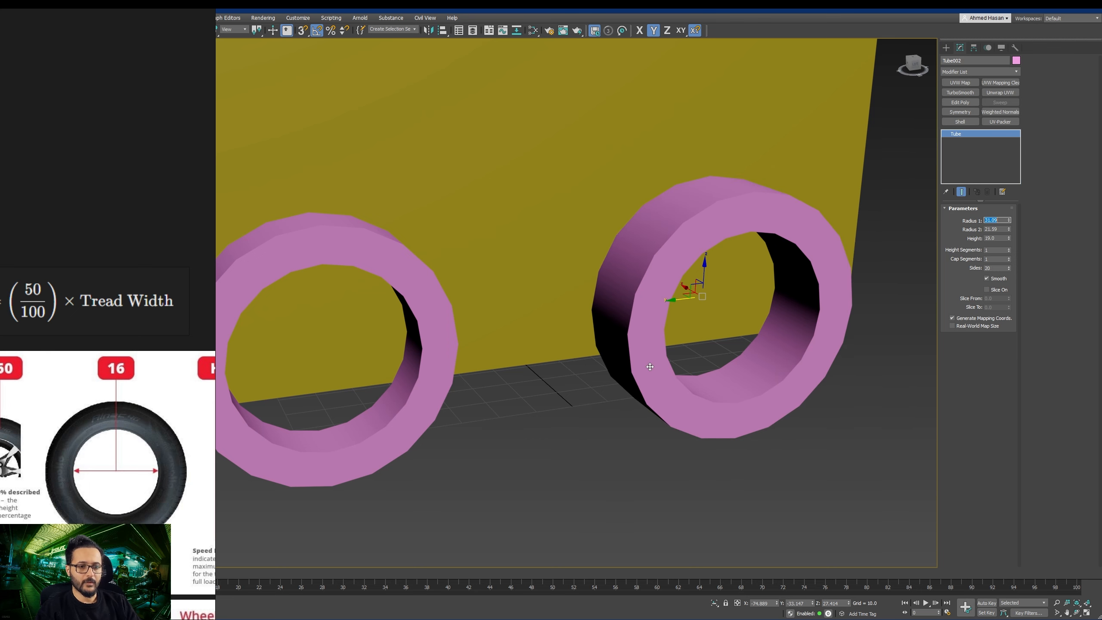
# Step: Try moving the rear wheel tube along the X axis and undo the move
pyautogui.moveTo(655, 377); pyautogui.dragTo(690, 372, button='middle')
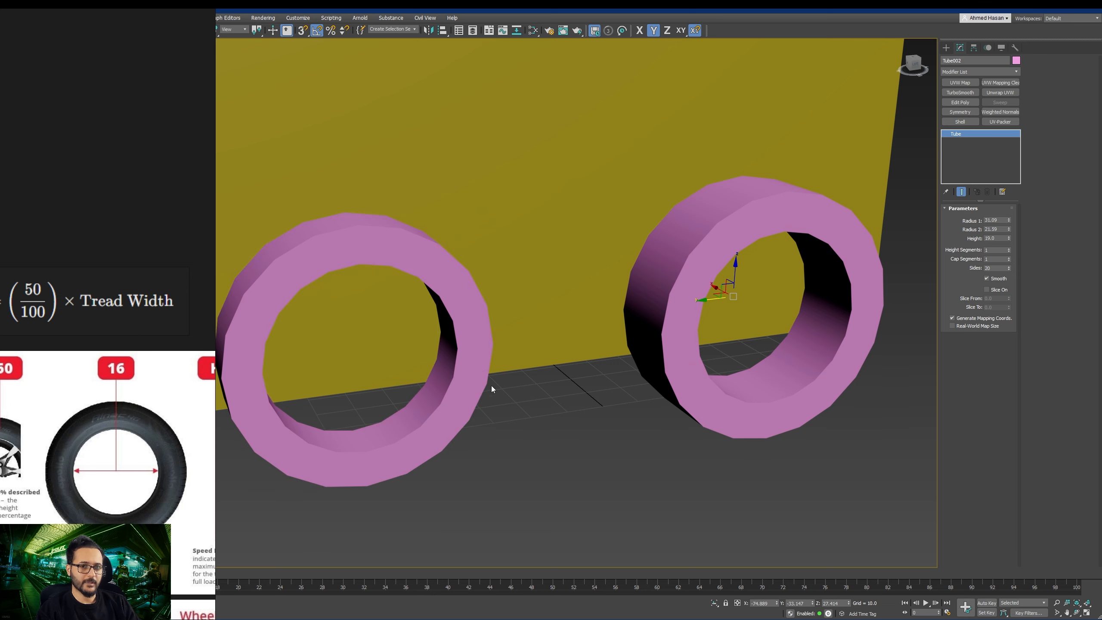
pyautogui.scroll(-5, 560, 386)
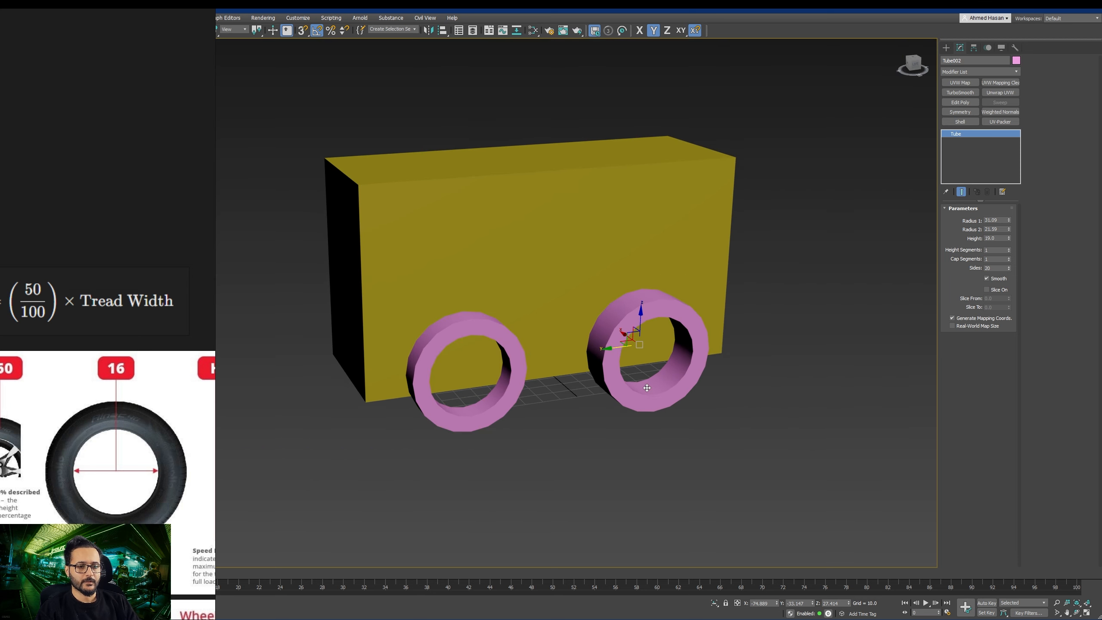
pyautogui.keyDown('alt'); pyautogui.moveTo(647, 388); pyautogui.dragTo(730, 412, button='middle'); pyautogui.keyUp('alt')
pyautogui.scroll(5, 699, 394)
pyautogui.scroll(-3, 721, 393)
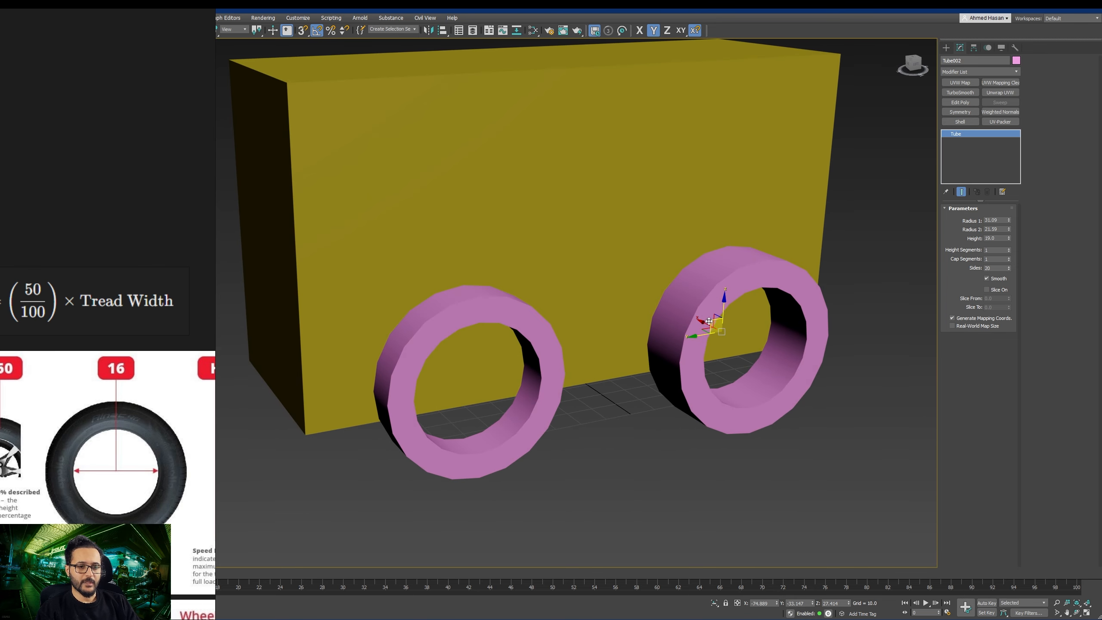
pyautogui.moveTo(707, 324); pyautogui.dragTo(728, 354)
pyautogui.hotkey('ctrl', 'z')
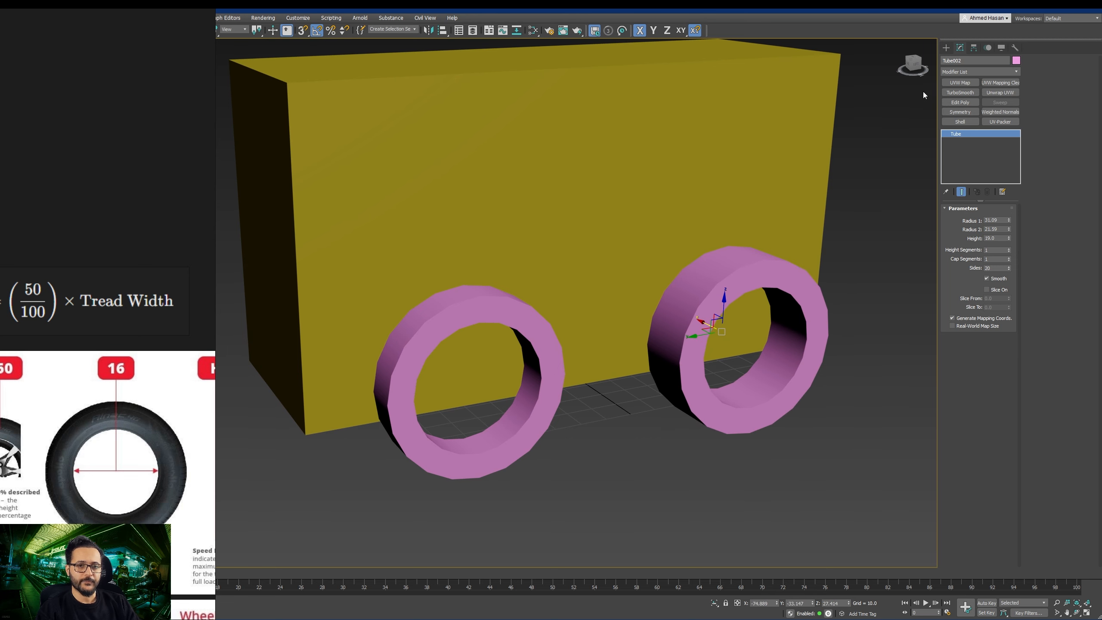
# Step: Open the pivot adjustment settings, try rotating the rear wheel tube about its current pivot and undo the rotation
pyautogui.click(975, 49)
pyautogui.keyDown('alt'); pyautogui.moveTo(791, 397); pyautogui.dragTo(723, 375, button='middle'); pyautogui.keyUp('alt')
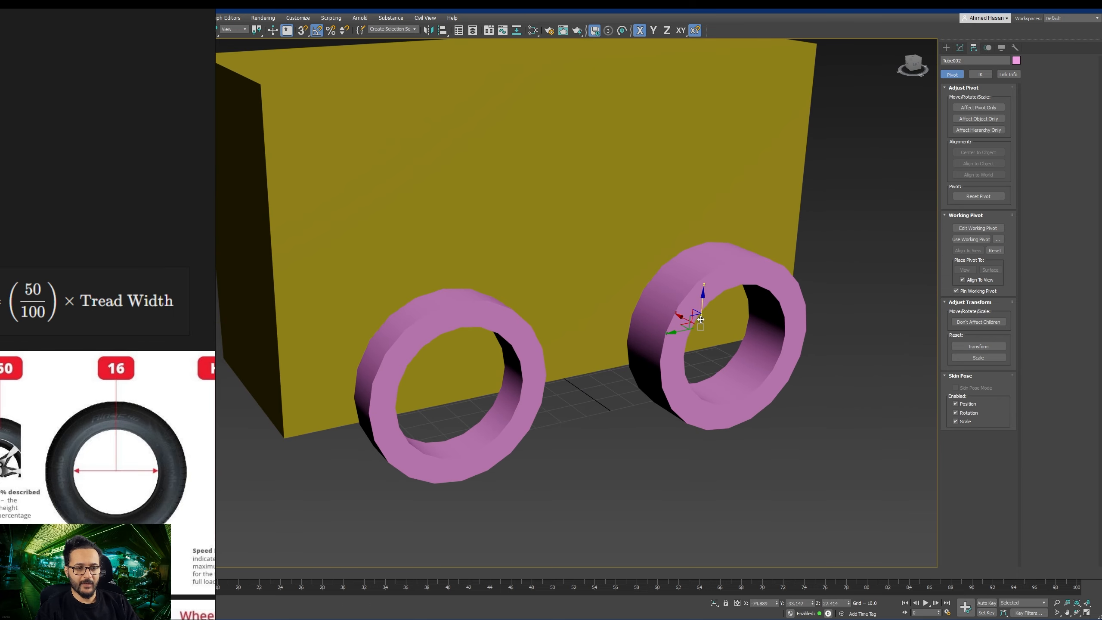
pyautogui.press('e')
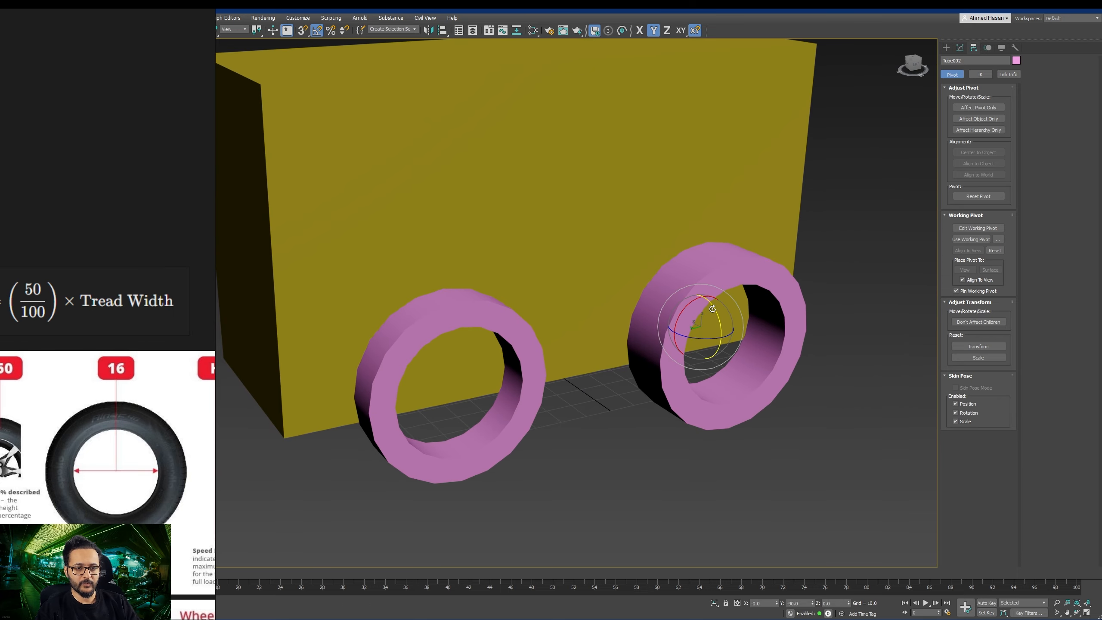
pyautogui.moveTo(712, 309)
pyautogui.mouseDown()
pyautogui.moveTo(708, 334)
pyautogui.moveTo(704, 302)
pyautogui.moveTo(697, 310)
pyautogui.moveTo(693, 298)
pyautogui.moveTo(696, 314)
pyautogui.moveTo(783, 239)
pyautogui.moveTo(637, 368)
pyautogui.moveTo(659, 404)
pyautogui.moveTo(734, 258)
pyautogui.moveTo(716, 289)
pyautogui.mouseUp()
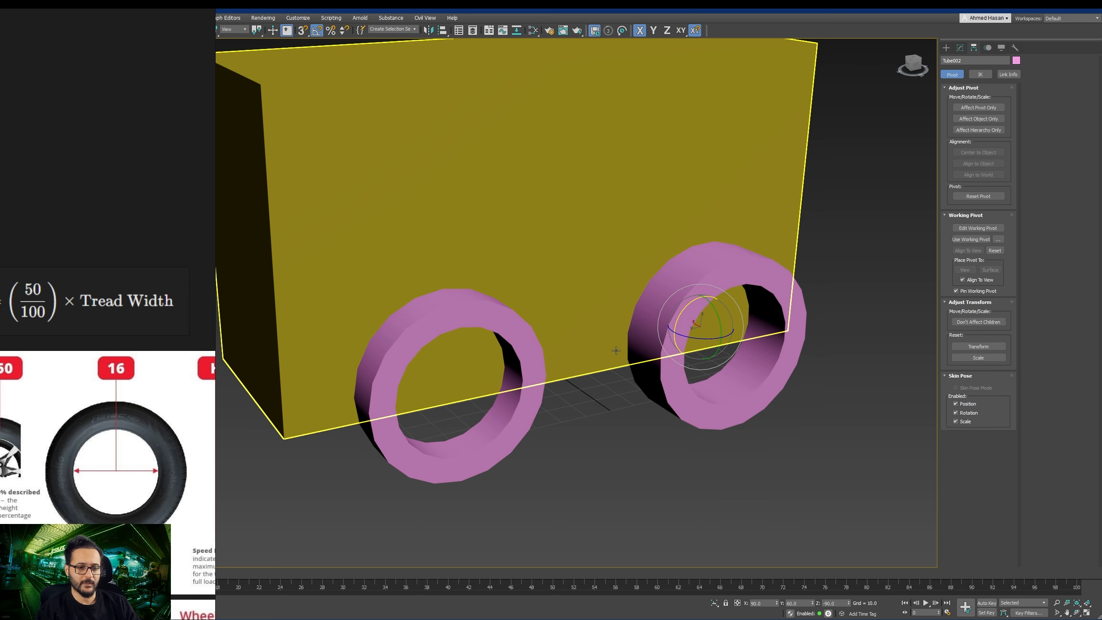
pyautogui.hotkey('ctrl', 'z')
pyautogui.moveTo(793, 350); pyautogui.dragTo(803, 349, button='middle')
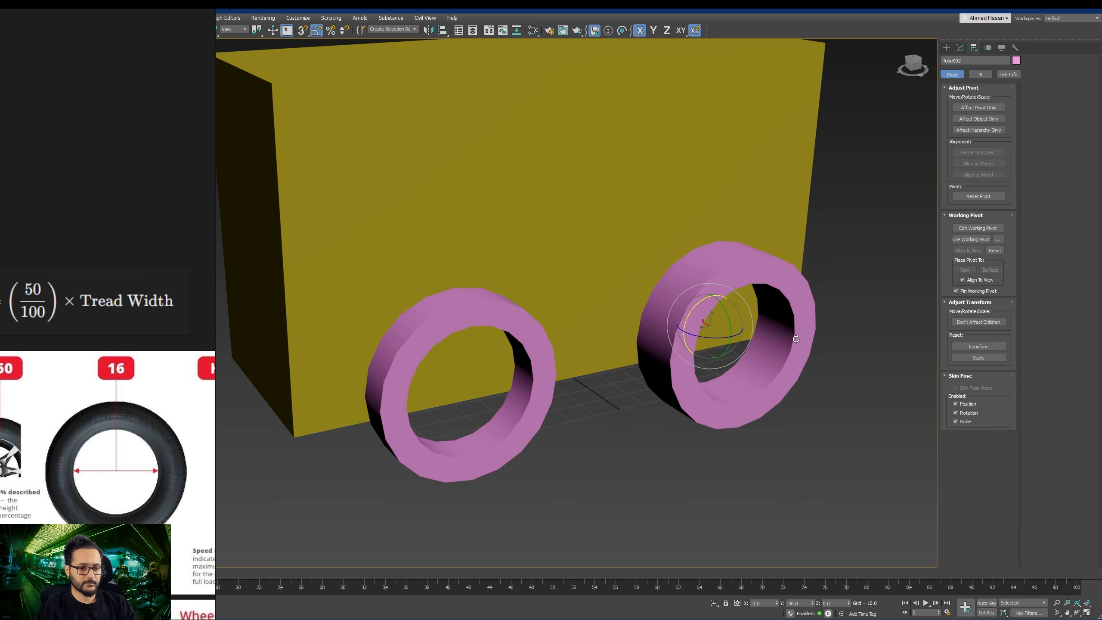
pyautogui.press('w')
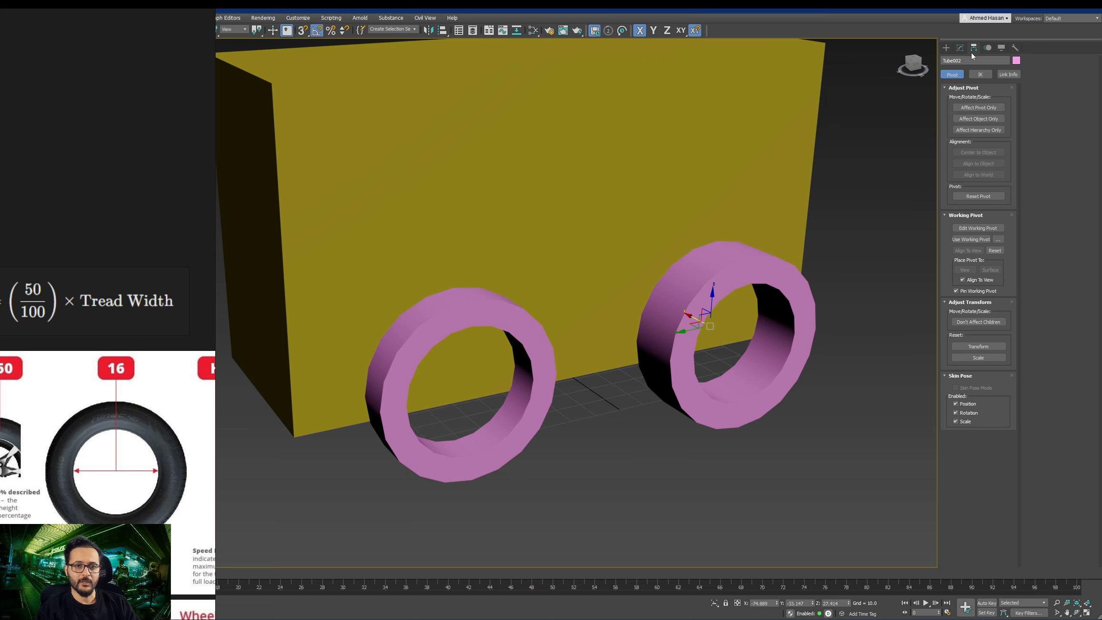
# Step: Move only the rear tube's pivot down to the bottom of the wheel and try rotating the tube about it
pyautogui.click(976, 107)
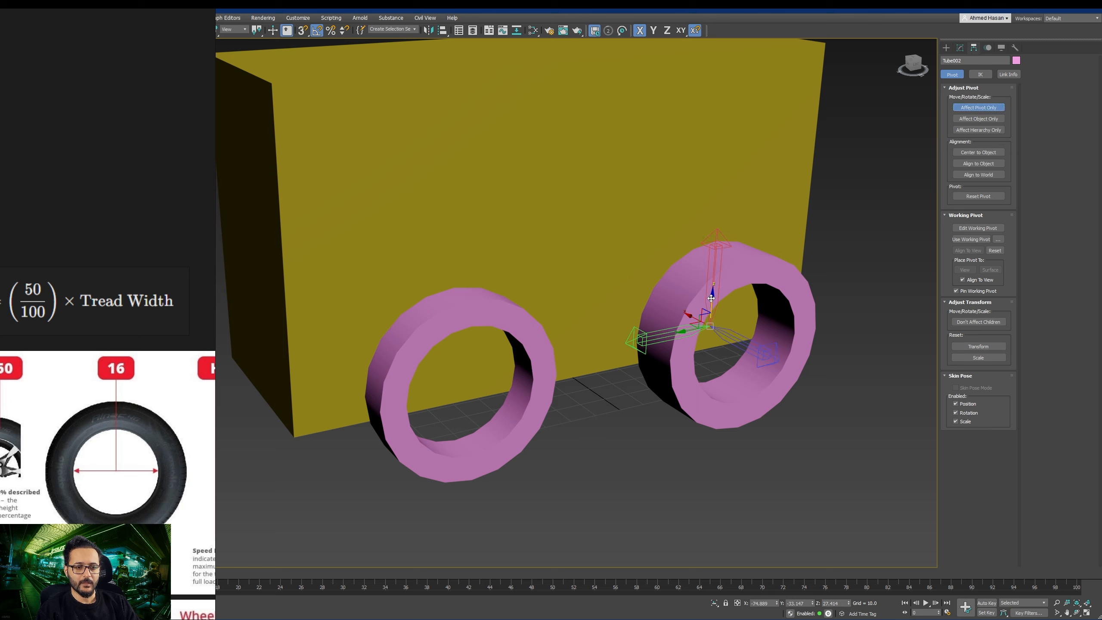
pyautogui.moveTo(711, 298); pyautogui.dragTo(728, 401)
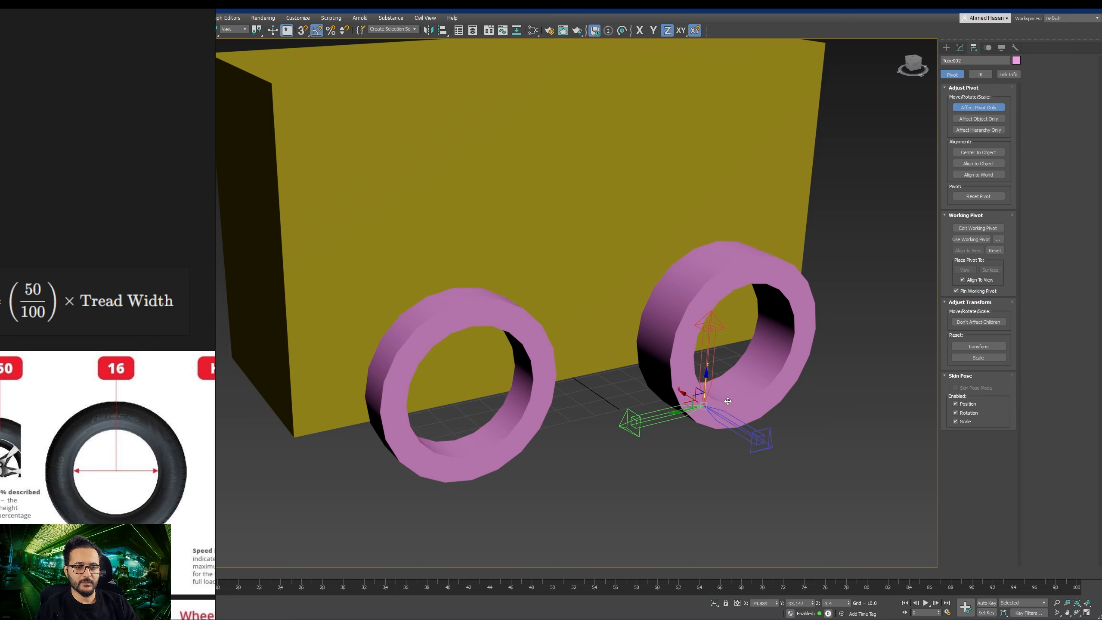
pyautogui.keyDown('alt'); pyautogui.moveTo(728, 401); pyautogui.dragTo(750, 416, button='middle'); pyautogui.keyUp('alt')
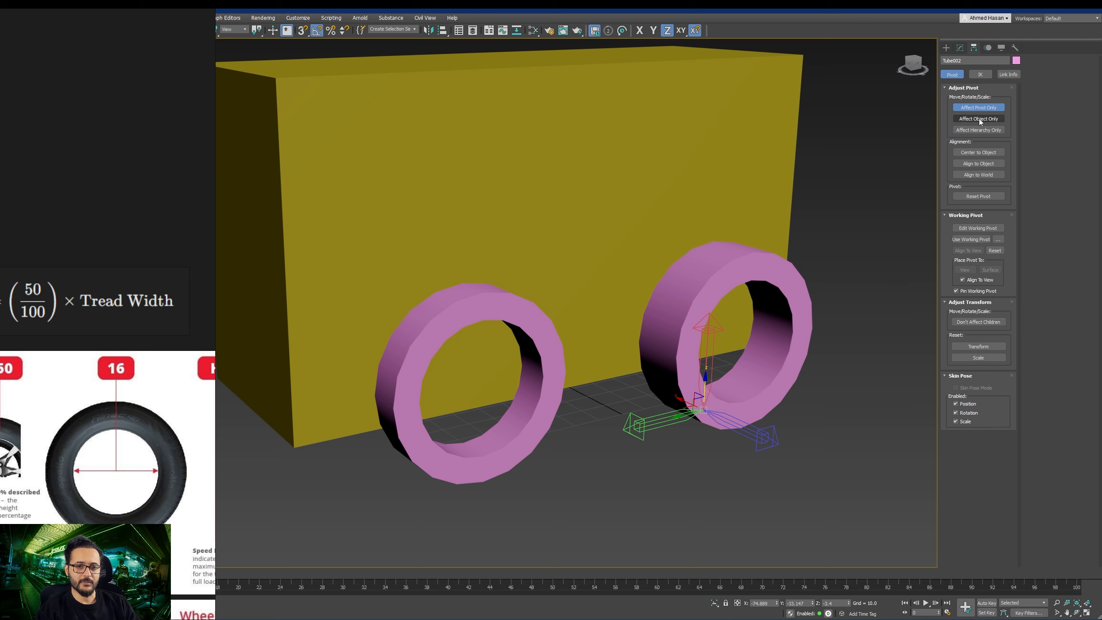
pyautogui.click(964, 106)
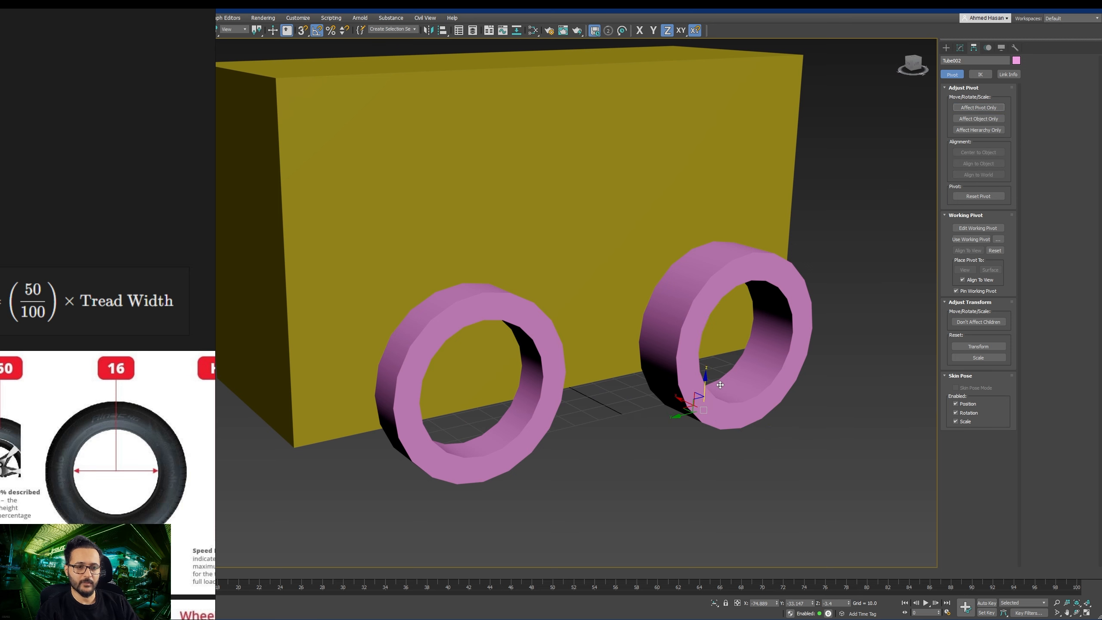
pyautogui.press('e')
pyautogui.moveTo(711, 393); pyautogui.dragTo(553, 408)
pyautogui.rightClick(707, 338)
pyautogui.rightClick(553, 408)
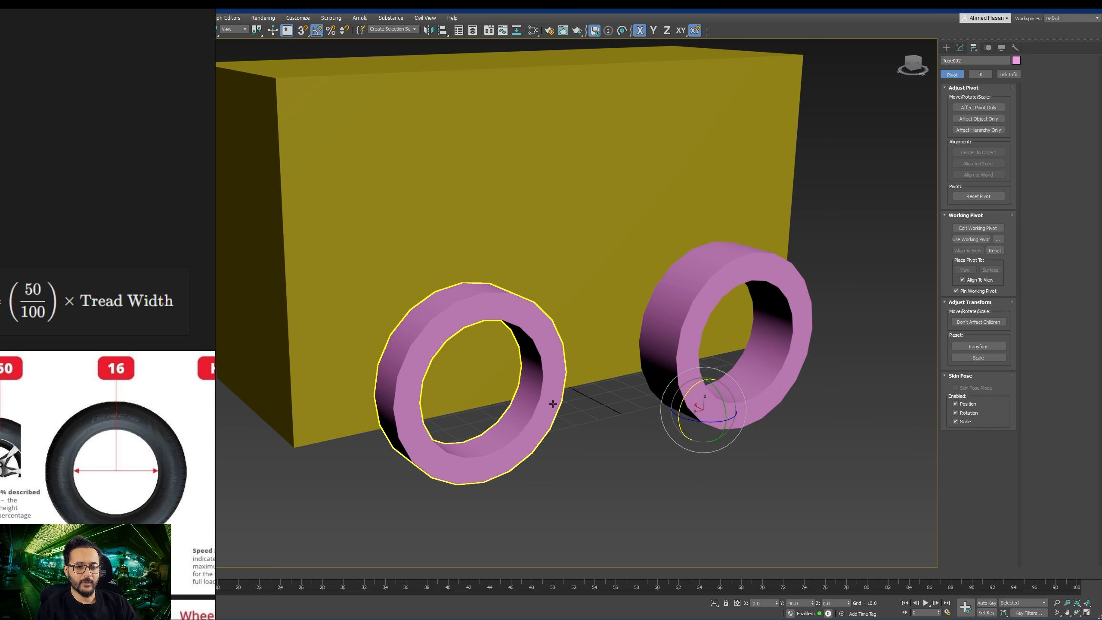
# Step: Center the pivots of the rear and front wheel tubes to their objects and leave pivot-only editing
pyautogui.click(974, 107)
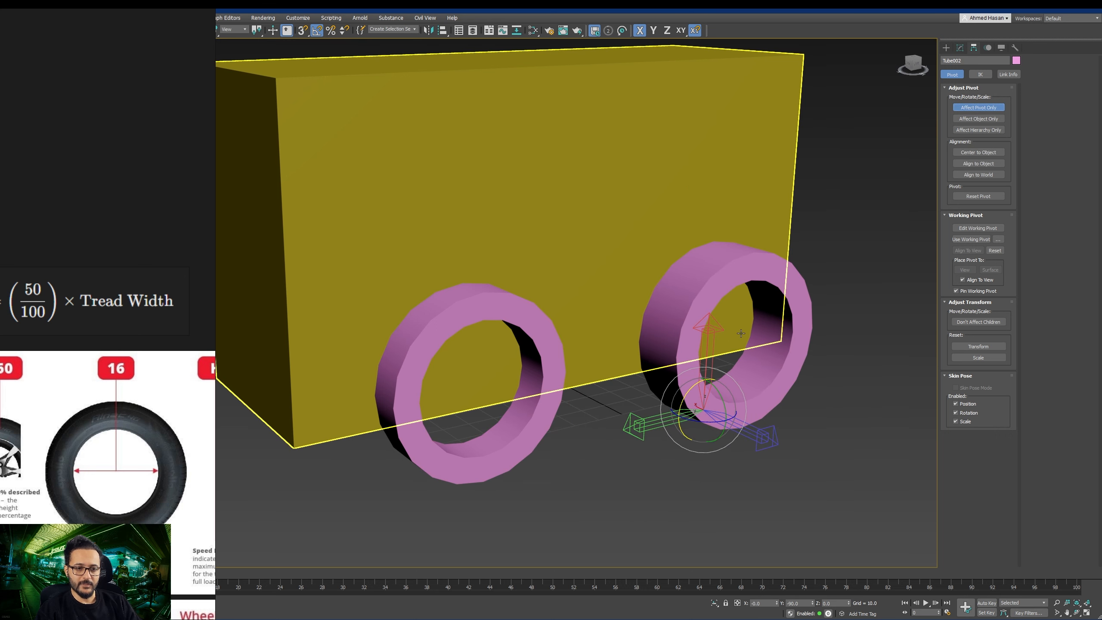
pyautogui.click(979, 153)
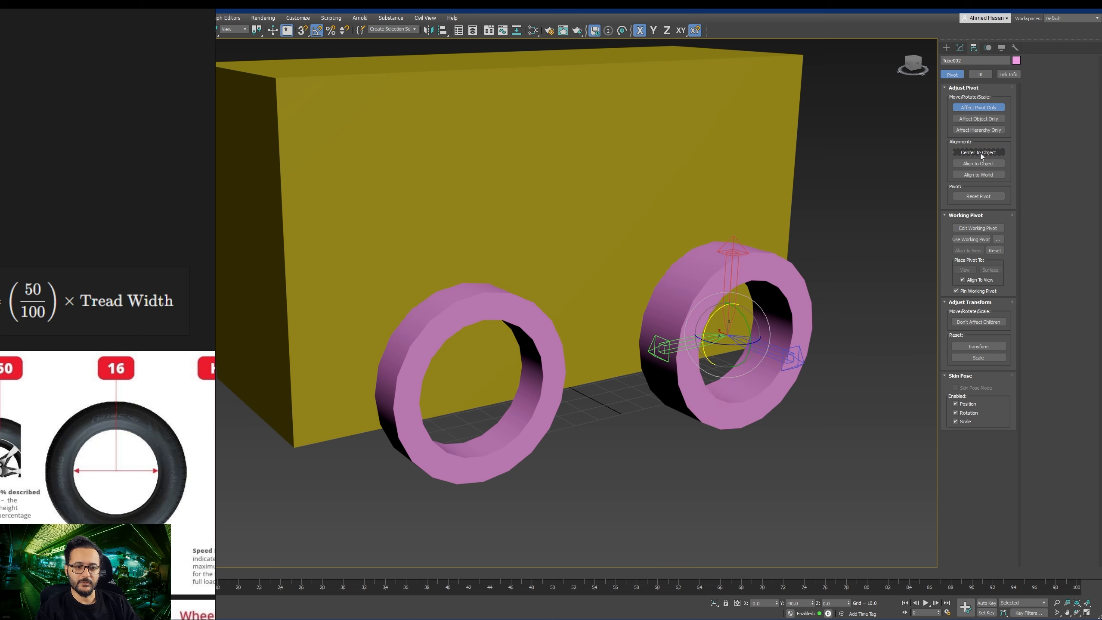
pyautogui.click(533, 395)
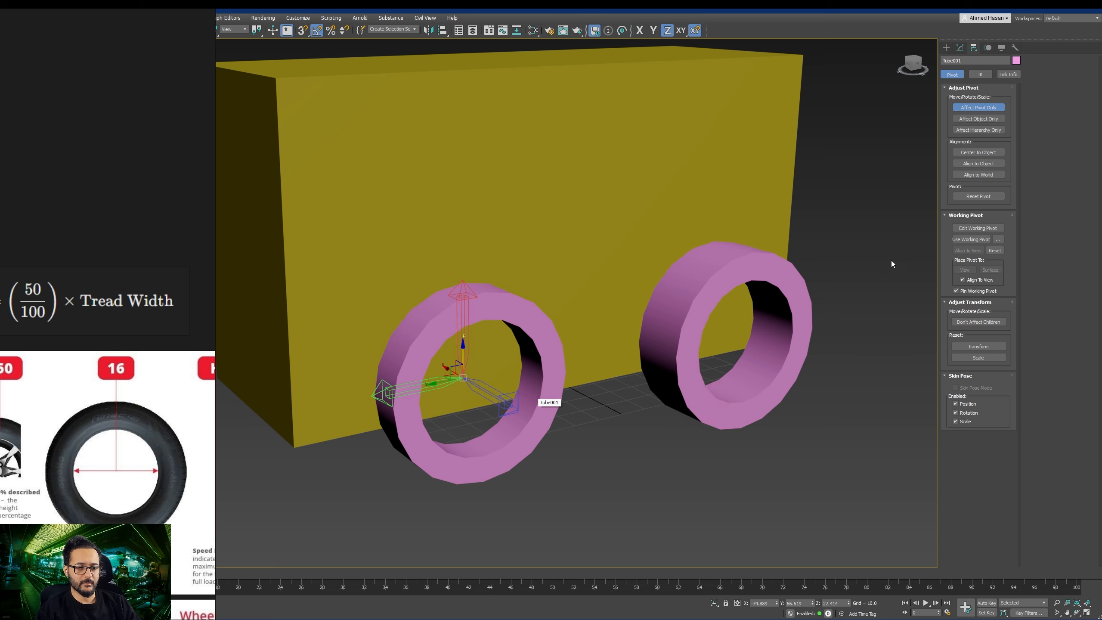
pyautogui.click(975, 153)
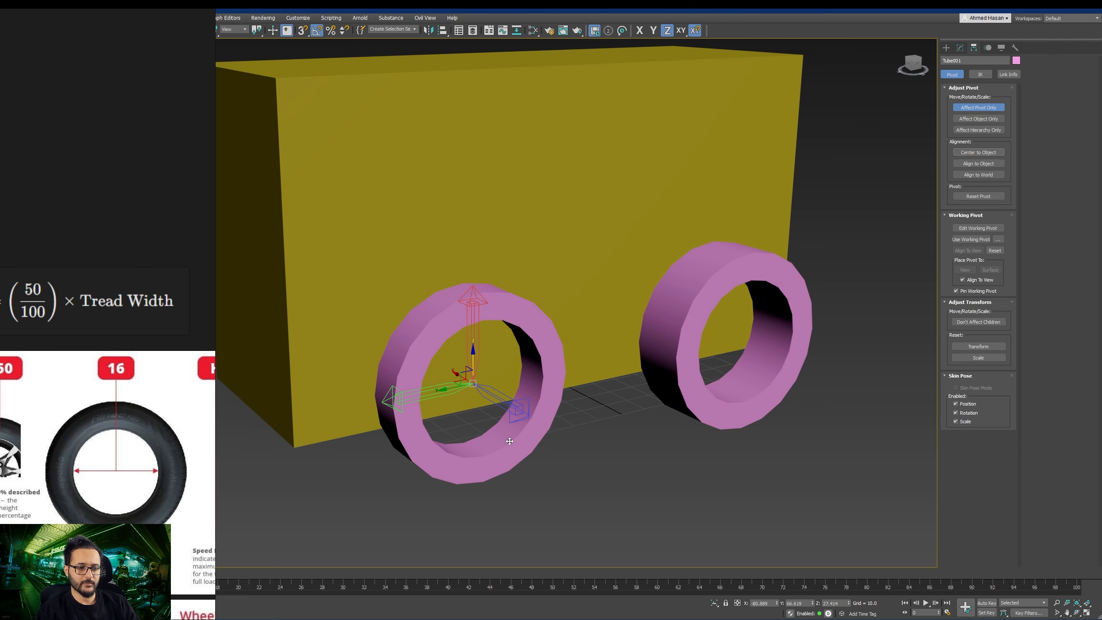
pyautogui.moveTo(509, 441); pyautogui.dragTo(506, 440, button='middle')
pyautogui.click(979, 106)
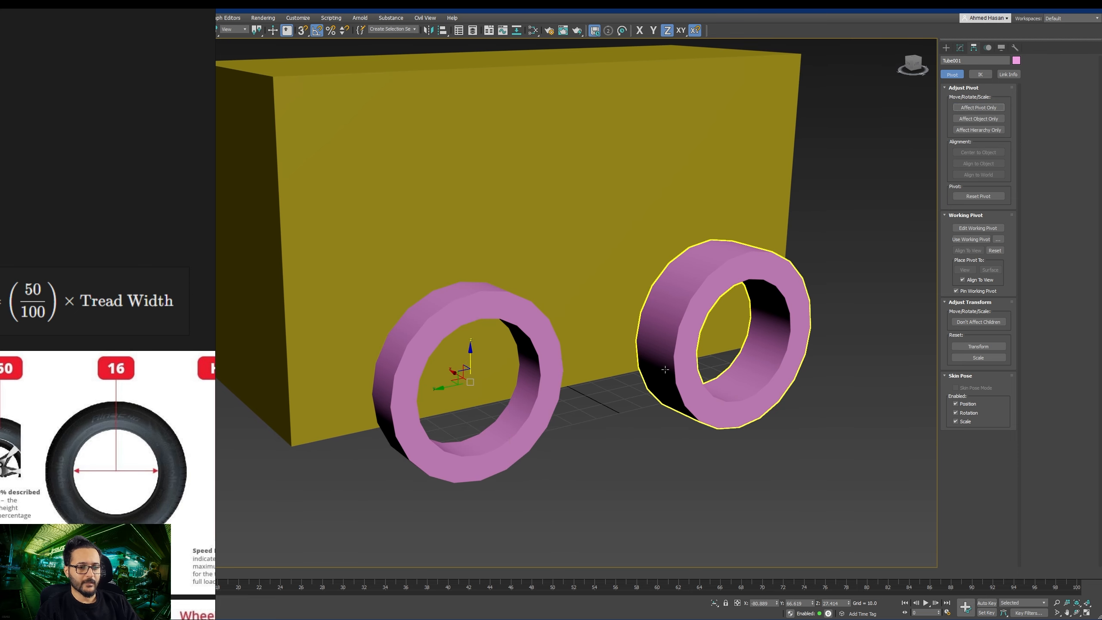
# Step: Find the wheelbase row in the motorcycle's dimension table on the reference board
pyautogui.scroll(-2, 686, 384)
pyautogui.keyDown('alt'); pyautogui.moveTo(686, 384); pyautogui.dragTo(575, 408, button='middle'); pyautogui.keyUp('alt')
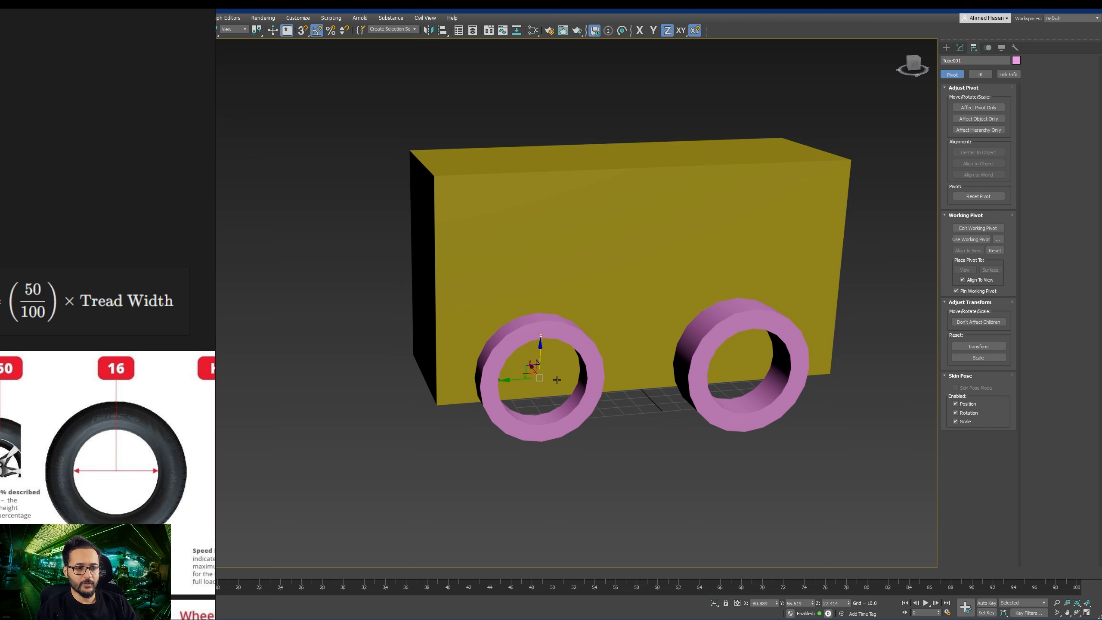
pyautogui.moveTo(516, 379); pyautogui.dragTo(519, 348)
pyautogui.moveTo(526, 420); pyautogui.dragTo(511, 423, button='middle')
pyautogui.scroll(-3, 57, 387)
pyautogui.scroll(-3, 58, 386)
pyautogui.moveTo(57, 386); pyautogui.dragTo(190, 352, button='middle')
pyautogui.scroll(-2, 106, 277)
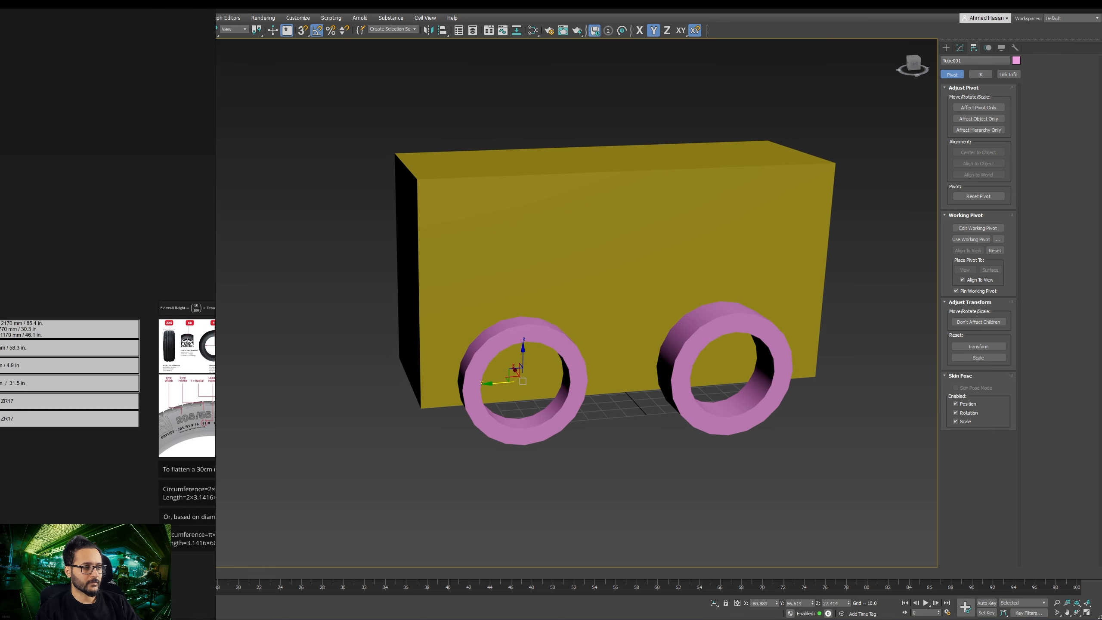
pyautogui.scroll(5, 39, 366)
pyautogui.moveTo(0, 372); pyautogui.dragTo(104, 350, button='middle')
pyautogui.scroll(-3, 18, 362)
pyautogui.scroll(-1, 45, 358)
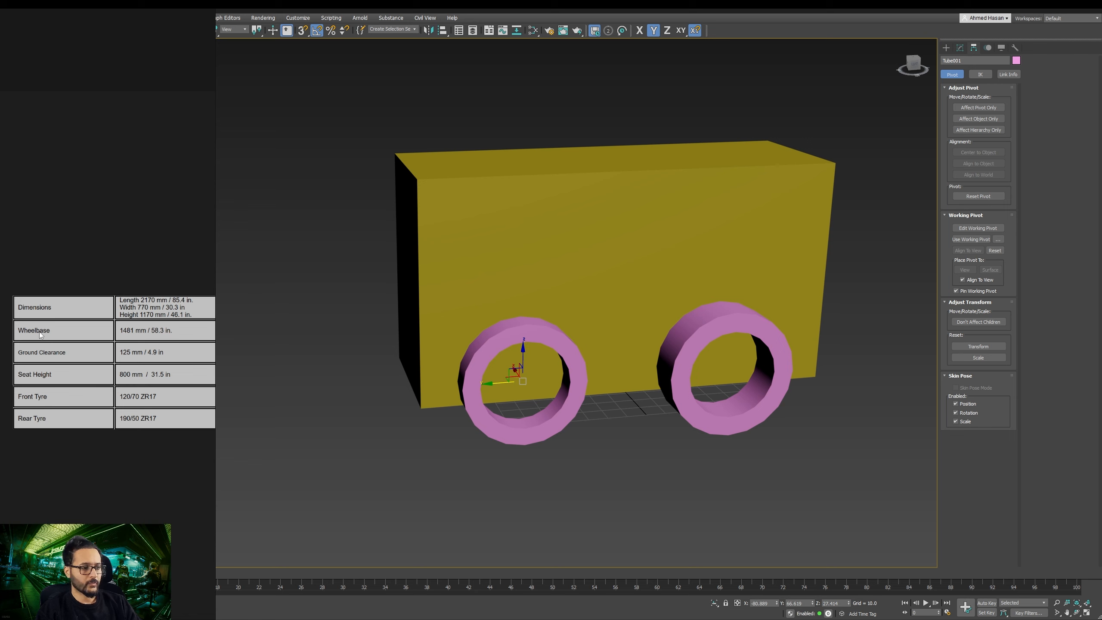
pyautogui.moveTo(40, 332); pyautogui.dragTo(28, 331, button='middle')
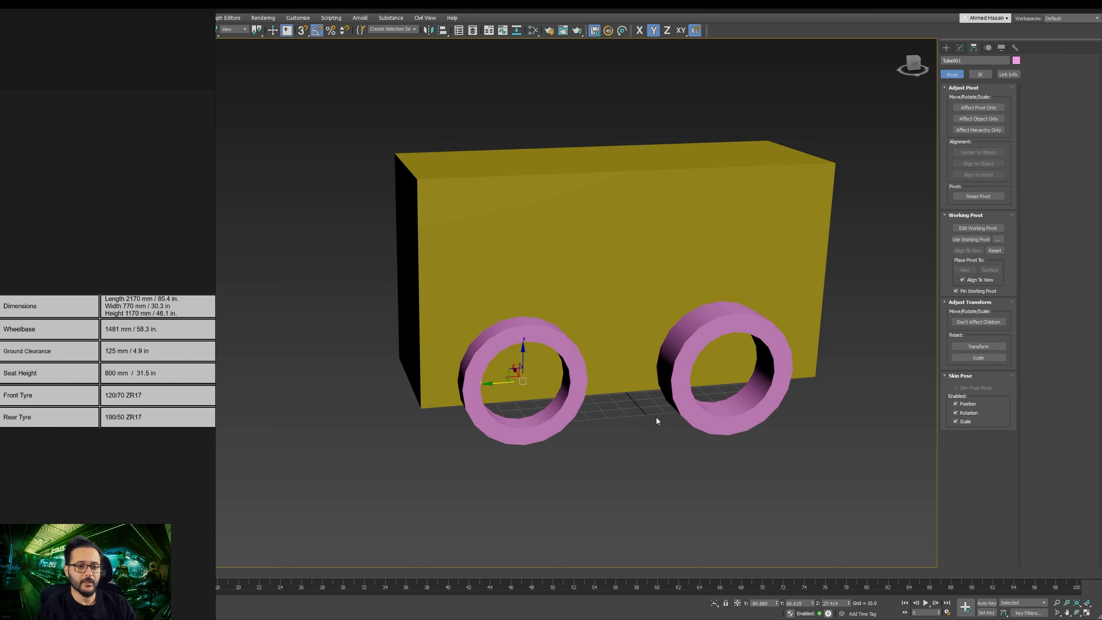
# Step: Inspect the spacing between the two wheel tubes and read the wheelbase value up close on the reference board
pyautogui.keyDown('alt'); pyautogui.moveTo(657, 418); pyautogui.dragTo(711, 407, button='middle'); pyautogui.keyUp('alt')
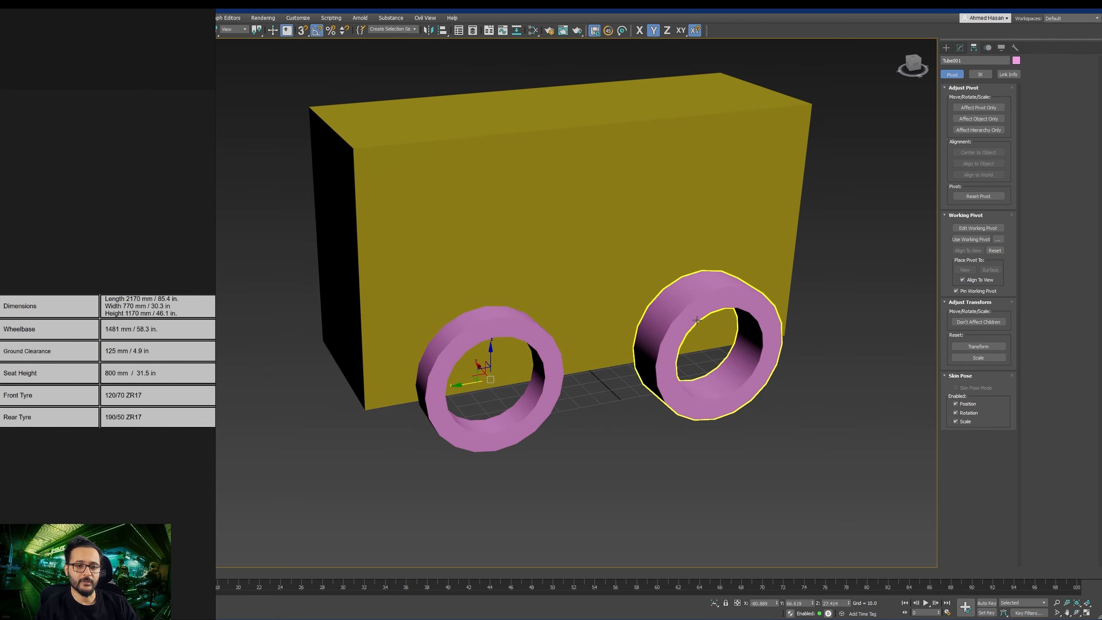
pyautogui.keyDown('alt'); pyautogui.moveTo(680, 400); pyautogui.dragTo(613, 434, button='middle'); pyautogui.keyUp('alt')
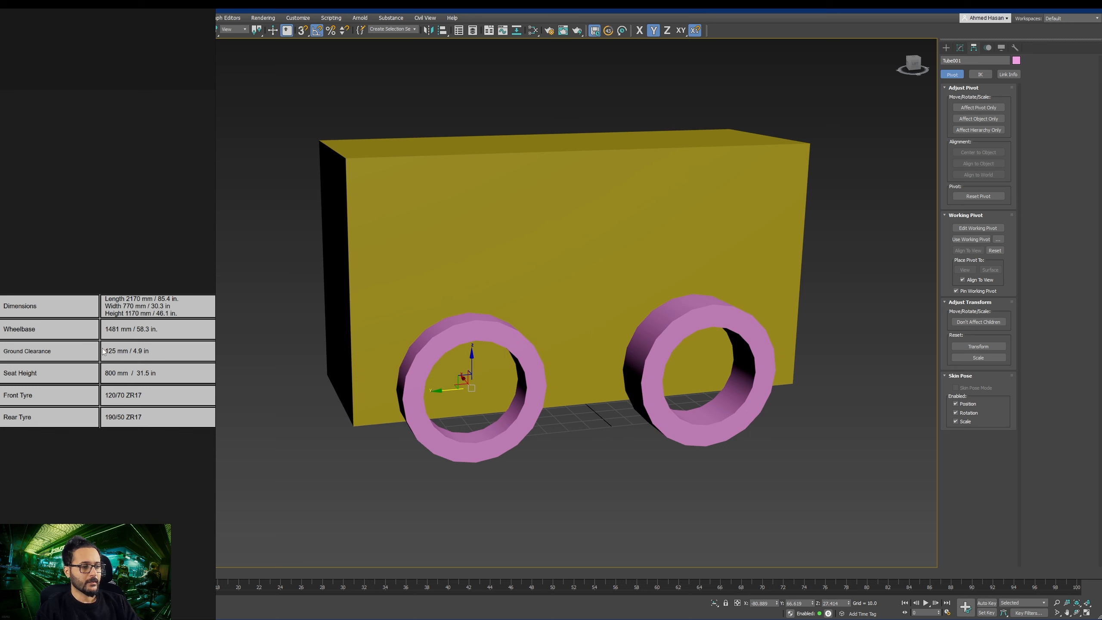
pyautogui.scroll(3, 101, 340)
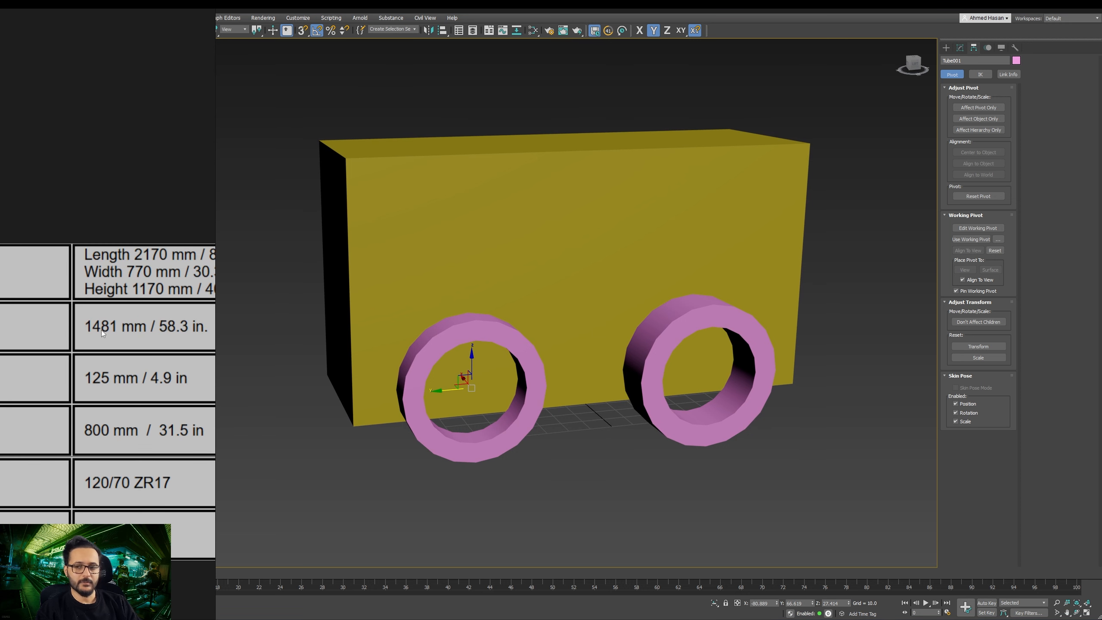
pyautogui.scroll(2, 101, 330)
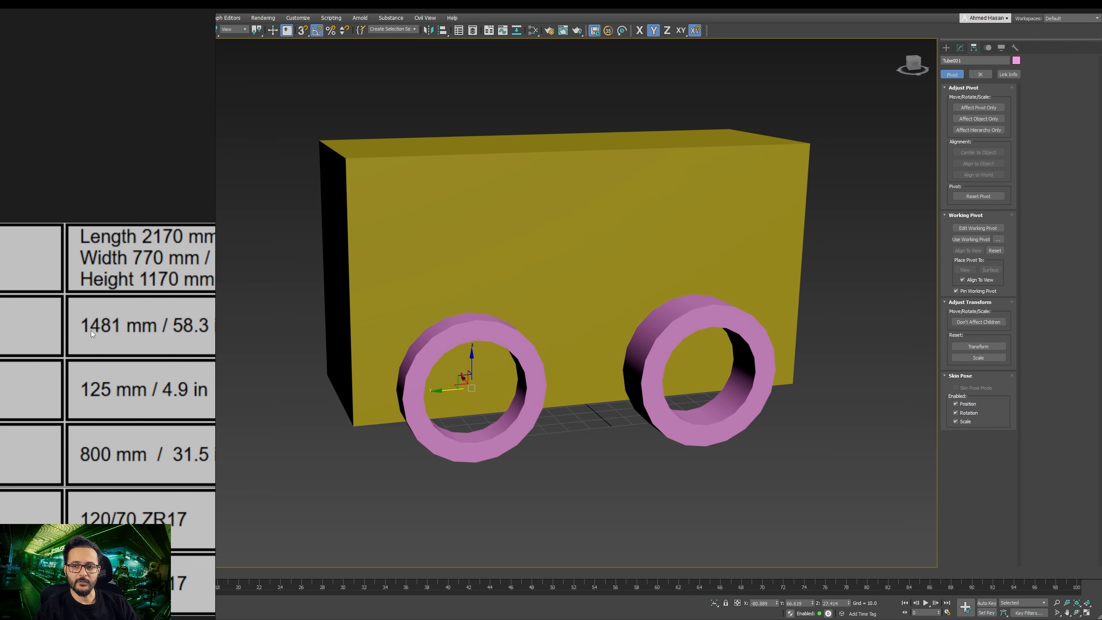
pyautogui.moveTo(83, 365); pyautogui.dragTo(71, 364, button='middle')
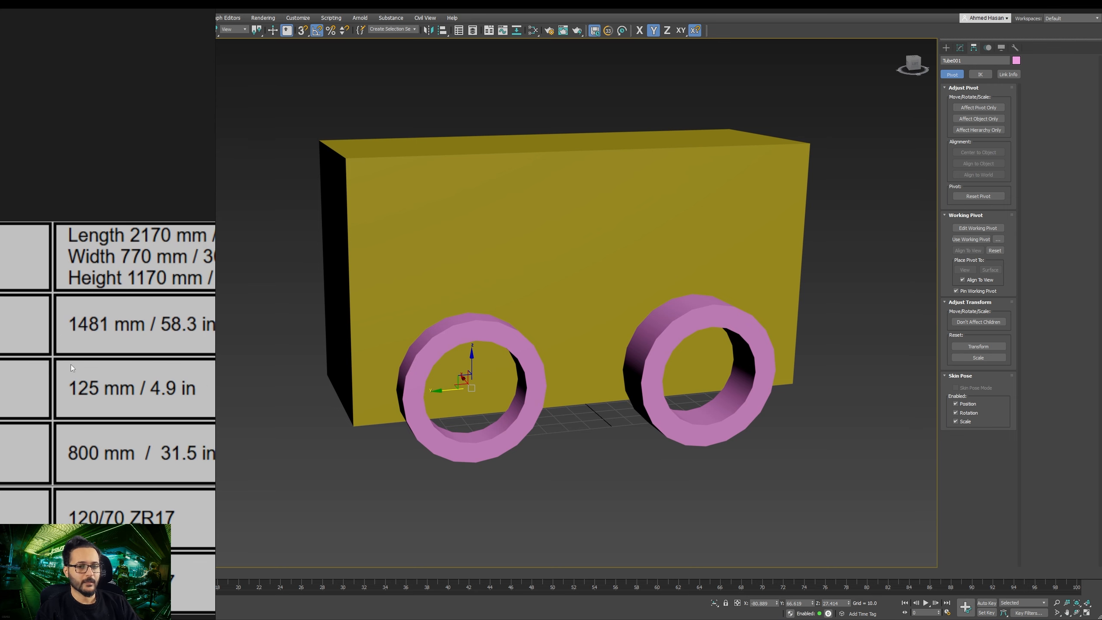
# Step: Create a flat plane about 157 long and 29 wide on the ground beside the two wheel tubes
pyautogui.keyDown('alt'); pyautogui.moveTo(542, 403); pyautogui.dragTo(554, 437, button='middle'); pyautogui.keyUp('alt')
pyautogui.moveTo(636, 459); pyautogui.dragTo(626, 452, button='middle')
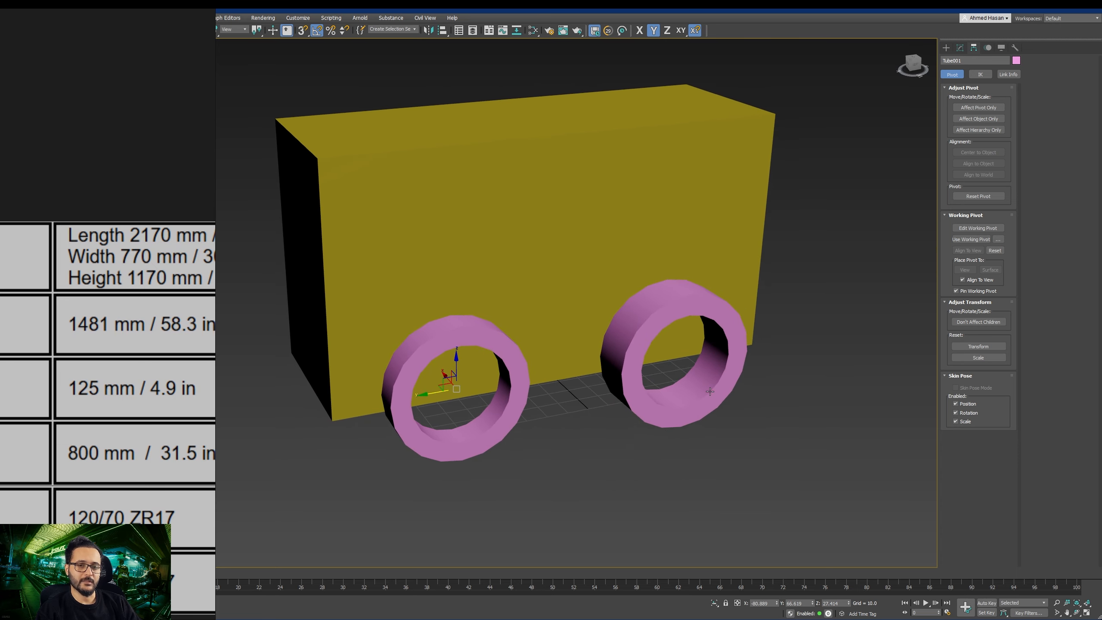
pyautogui.keyDown('alt'); pyautogui.moveTo(653, 408); pyautogui.dragTo(654, 413, button='middle'); pyautogui.keyUp('alt')
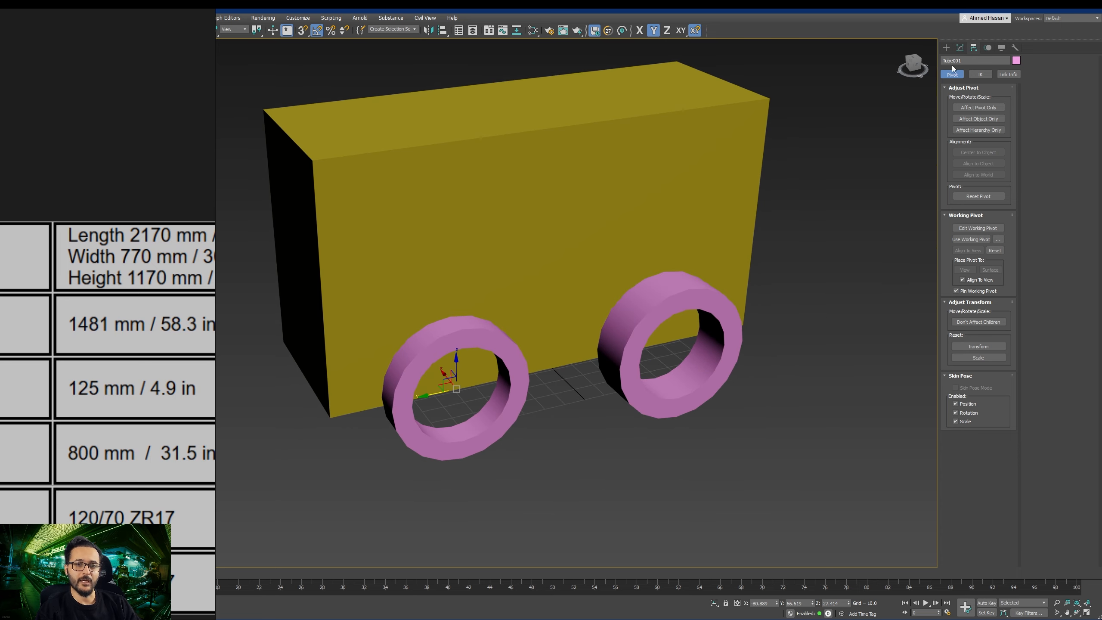
pyautogui.click(945, 48)
pyautogui.click(979, 150)
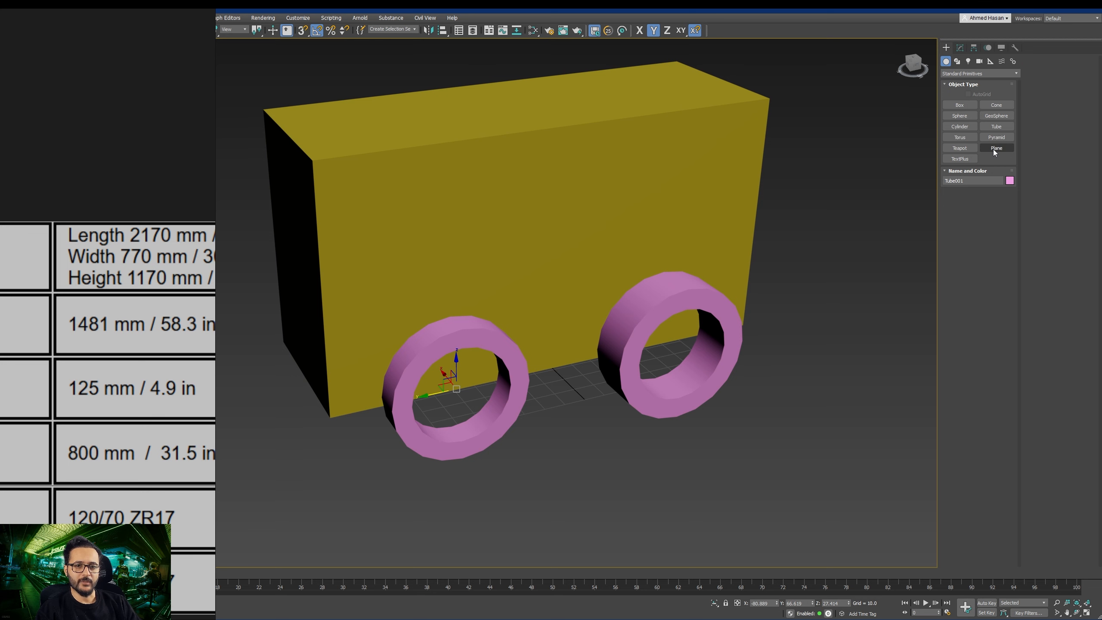
pyautogui.click(994, 150)
pyautogui.moveTo(645, 407); pyautogui.dragTo(637, 356, button='middle')
pyautogui.moveTo(745, 374); pyautogui.dragTo(432, 498)
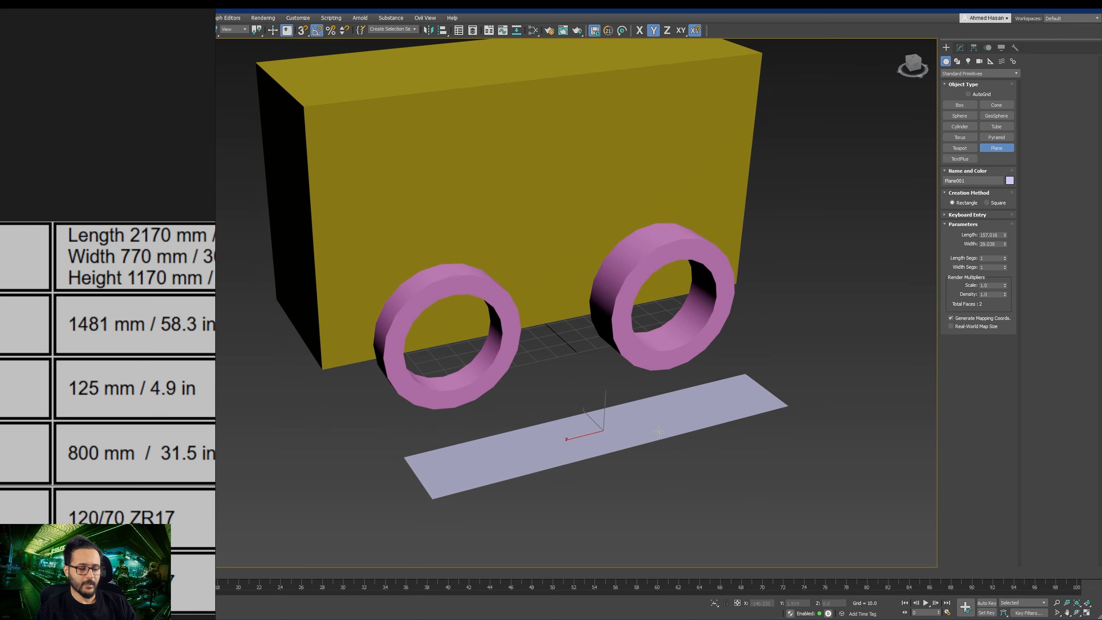
# Step: Set the new plane's length to 148.1 to match the motorcycle's wheelbase
pyautogui.press('w')
pyautogui.moveTo(658, 432); pyautogui.dragTo(683, 428, button='middle')
pyautogui.click(961, 48)
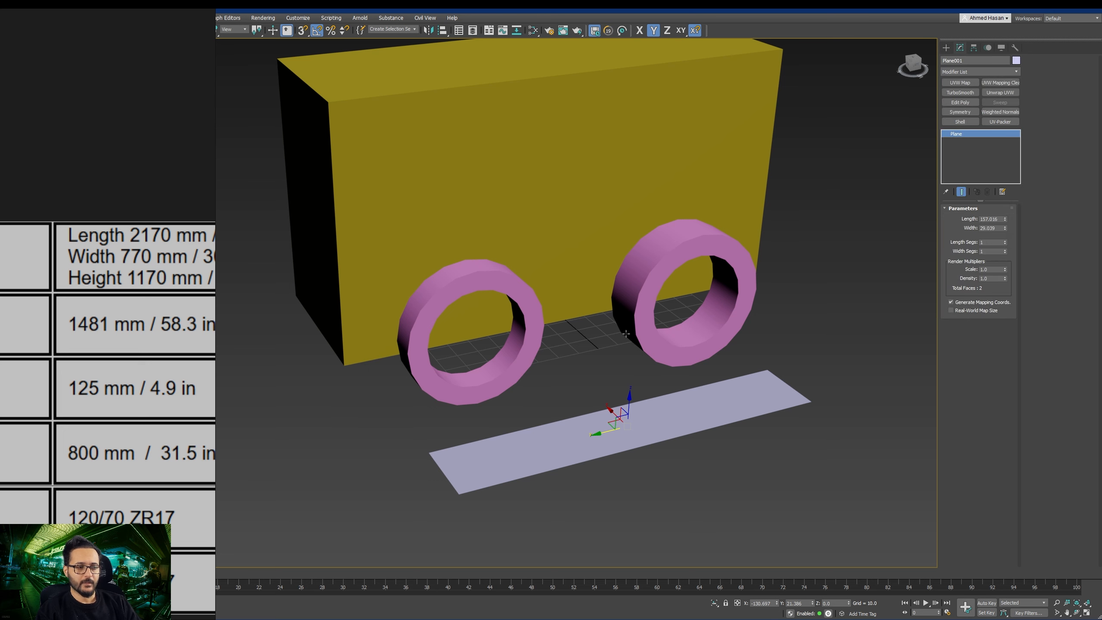
pyautogui.doubleClick(988, 219)
pyautogui.write('14')
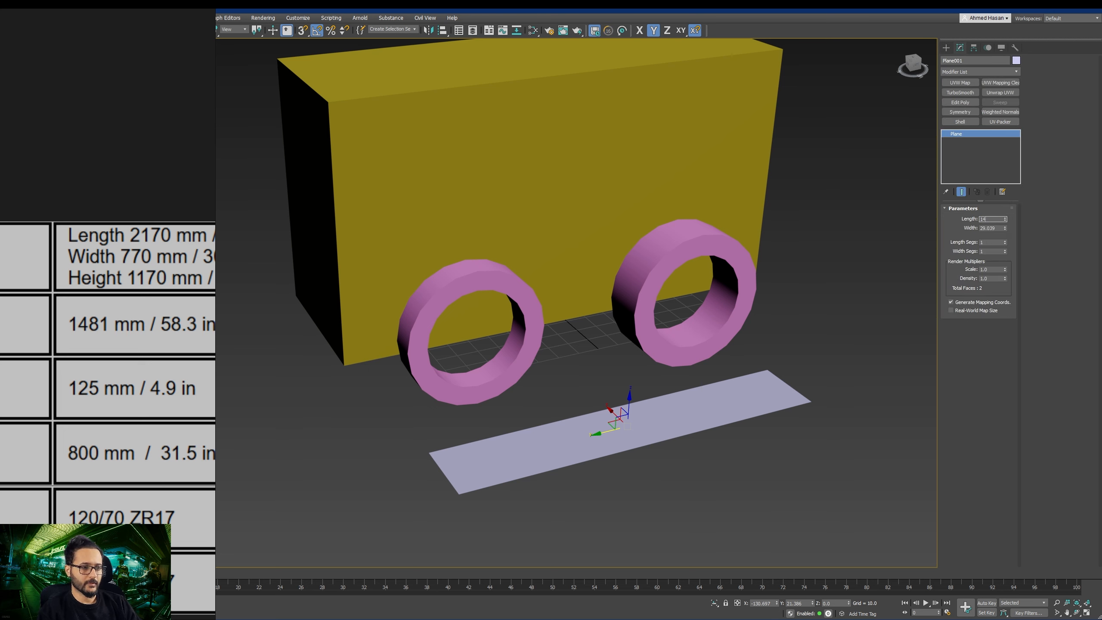
pyautogui.write('8.1')
pyautogui.press('Return')
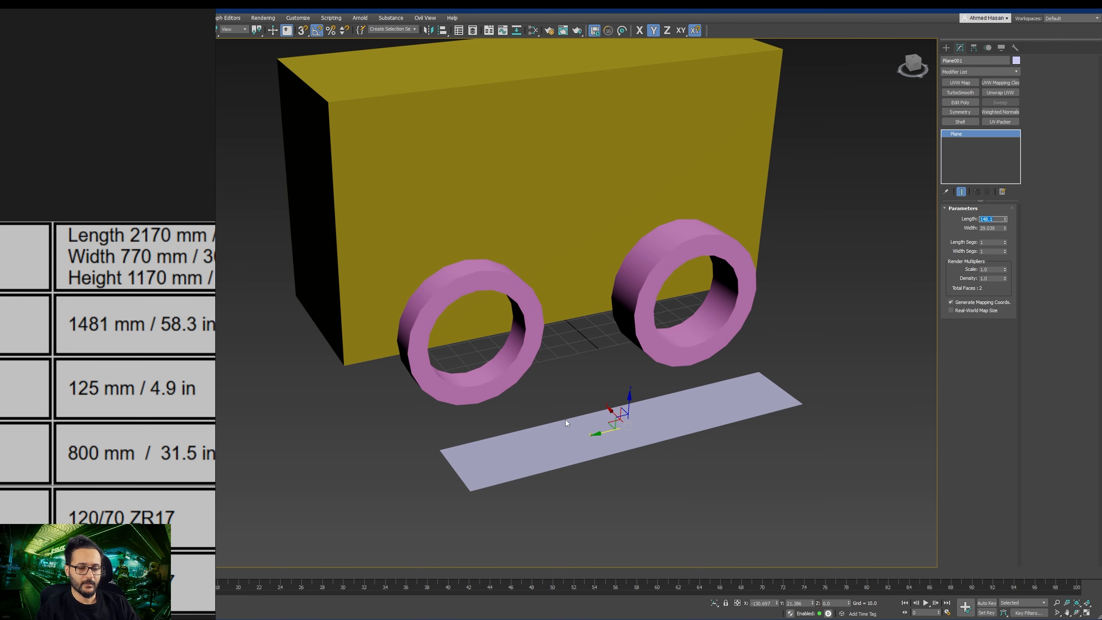
# Step: Shift the plane slightly along X and roughly move the front wheel tube outward in the YZ plane
pyautogui.keyDown('alt'); pyautogui.moveTo(564, 420); pyautogui.dragTo(655, 406, button='middle'); pyautogui.keyUp('alt')
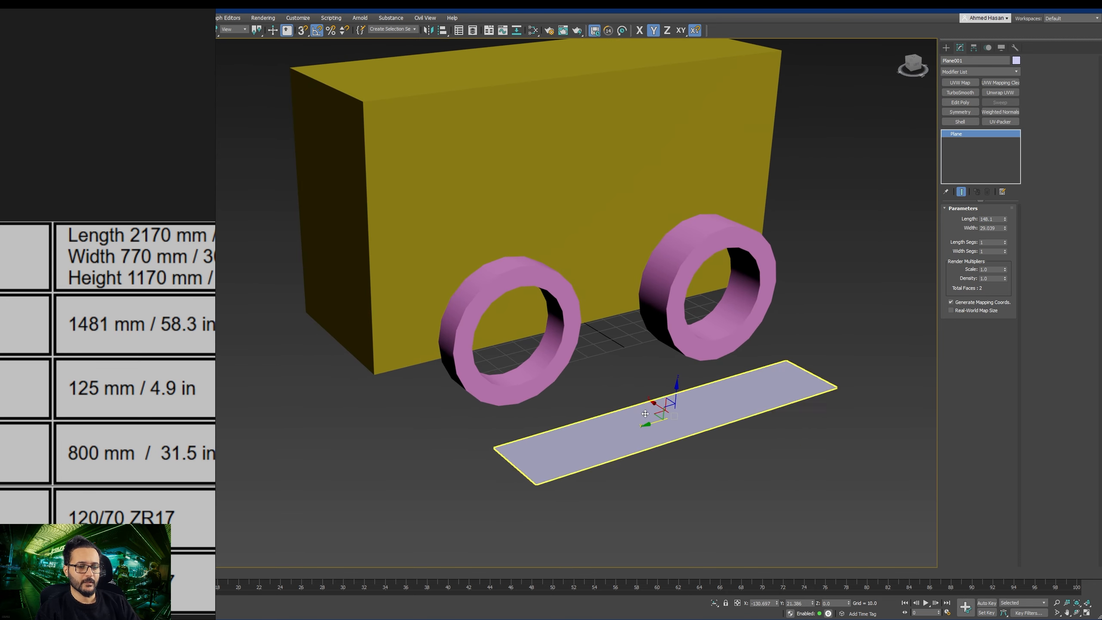
pyautogui.moveTo(655, 406); pyautogui.dragTo(649, 402)
pyautogui.click(535, 380)
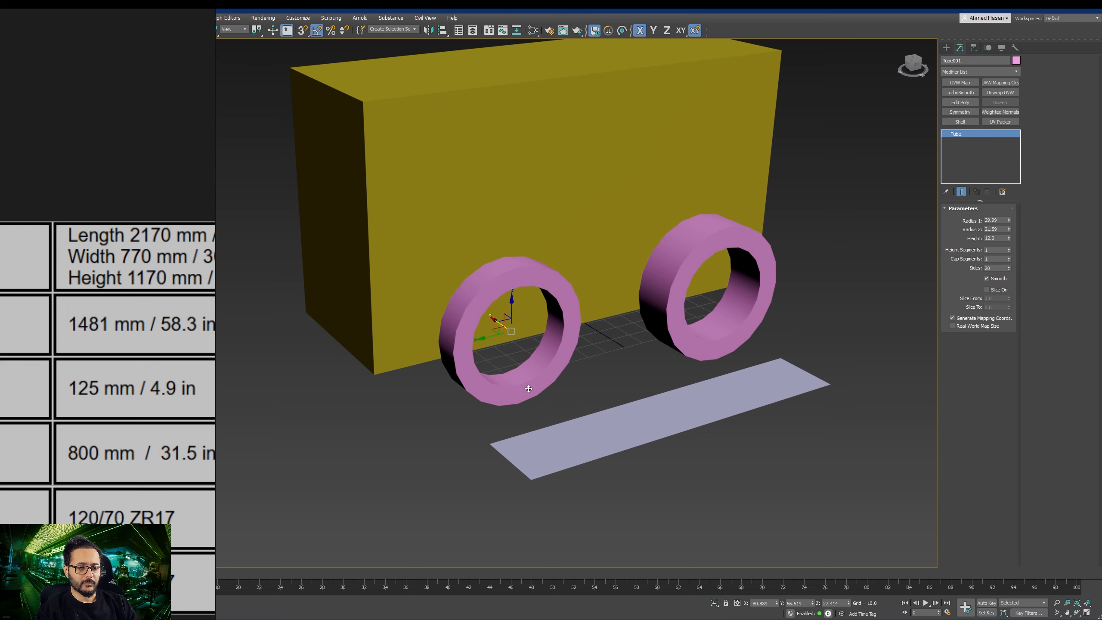
pyautogui.keyDown('alt'); pyautogui.moveTo(532, 393); pyautogui.dragTo(526, 374, button='middle'); pyautogui.keyUp('alt')
pyautogui.moveTo(500, 307); pyautogui.dragTo(451, 323)
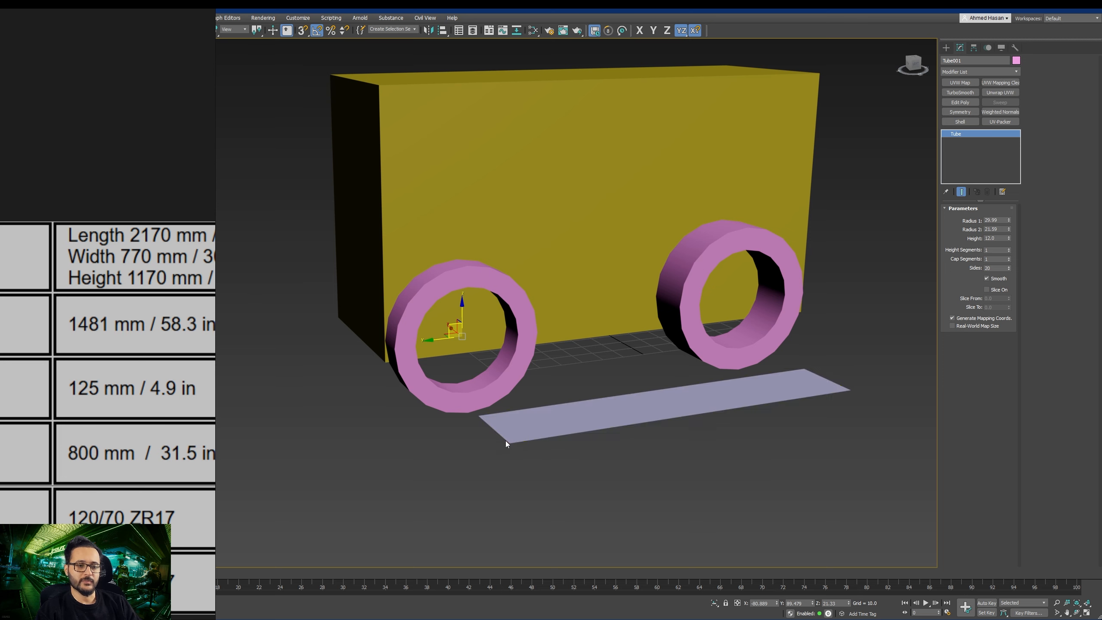
# Step: Roughly move the rear wheel tube outward and down in the YZ plane, away from the front wheel
pyautogui.keyDown('alt'); pyautogui.moveTo(498, 427); pyautogui.dragTo(578, 401, button='middle'); pyautogui.keyUp('alt')
pyautogui.click(720, 345)
pyautogui.keyDown('alt'); pyautogui.moveTo(721, 346); pyautogui.dragTo(721, 370, button='middle'); pyautogui.keyUp('alt')
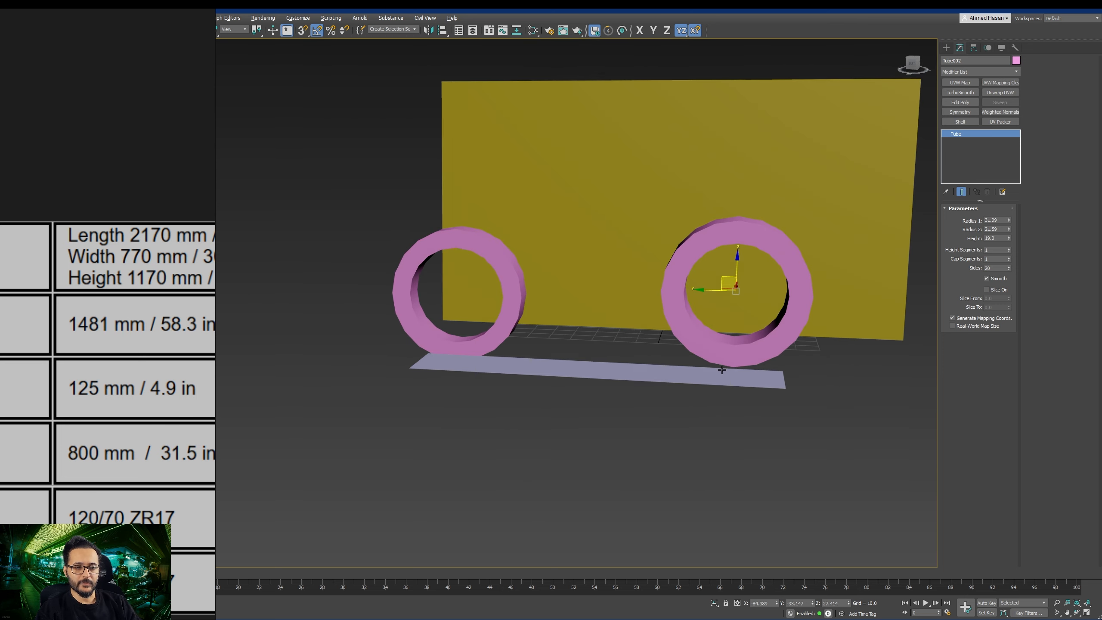
pyautogui.moveTo(726, 282); pyautogui.dragTo(777, 346)
pyautogui.keyDown('alt'); pyautogui.moveTo(713, 402); pyautogui.dragTo(764, 392, button='middle'); pyautogui.keyUp('alt')
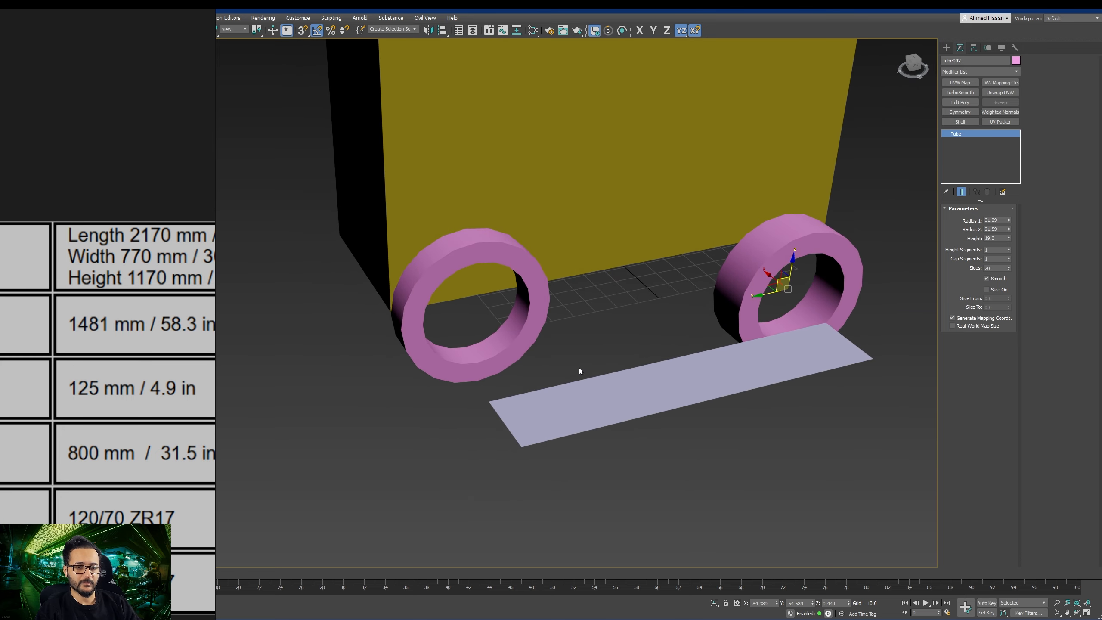
# Step: Select the front wheel tube and turn on 3D snapping with Vertex as the only snap target
pyautogui.click(502, 340)
pyautogui.moveTo(475, 393)
pyautogui.keyDown('alt'); pyautogui.mouseDown(button='middle')
pyautogui.moveTo(478, 374)
pyautogui.moveTo(479, 384)
pyautogui.mouseUp(button='middle'); pyautogui.keyUp('alt')
pyautogui.moveTo(480, 385); pyautogui.dragTo(523, 400, button='middle')
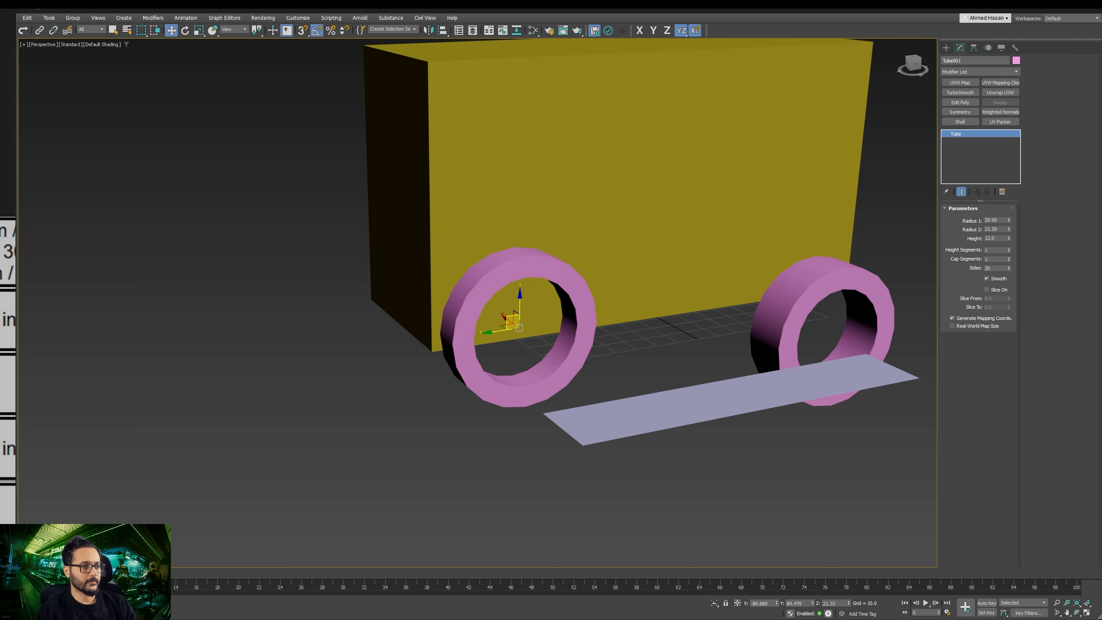
pyautogui.rightClick(302, 31)
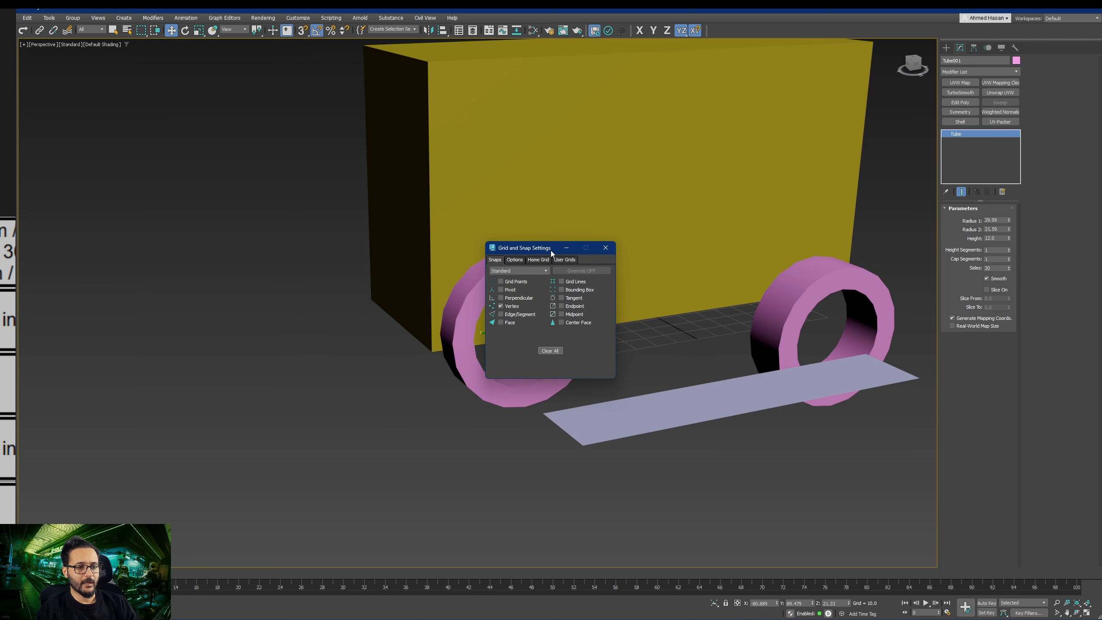
pyautogui.moveTo(551, 250); pyautogui.dragTo(533, 250)
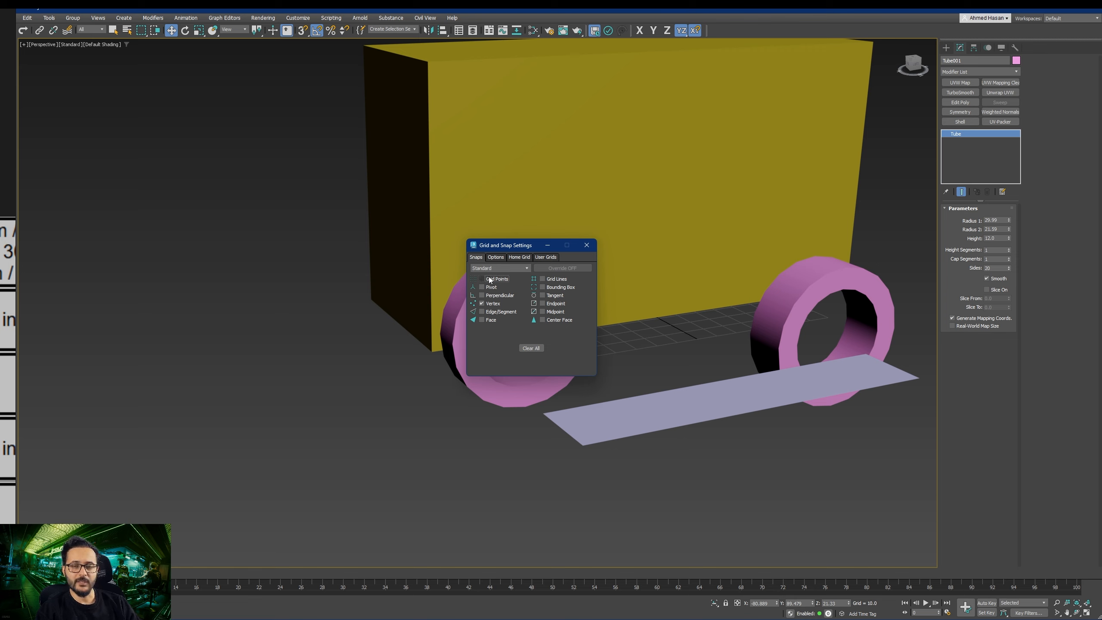
pyautogui.click(482, 304)
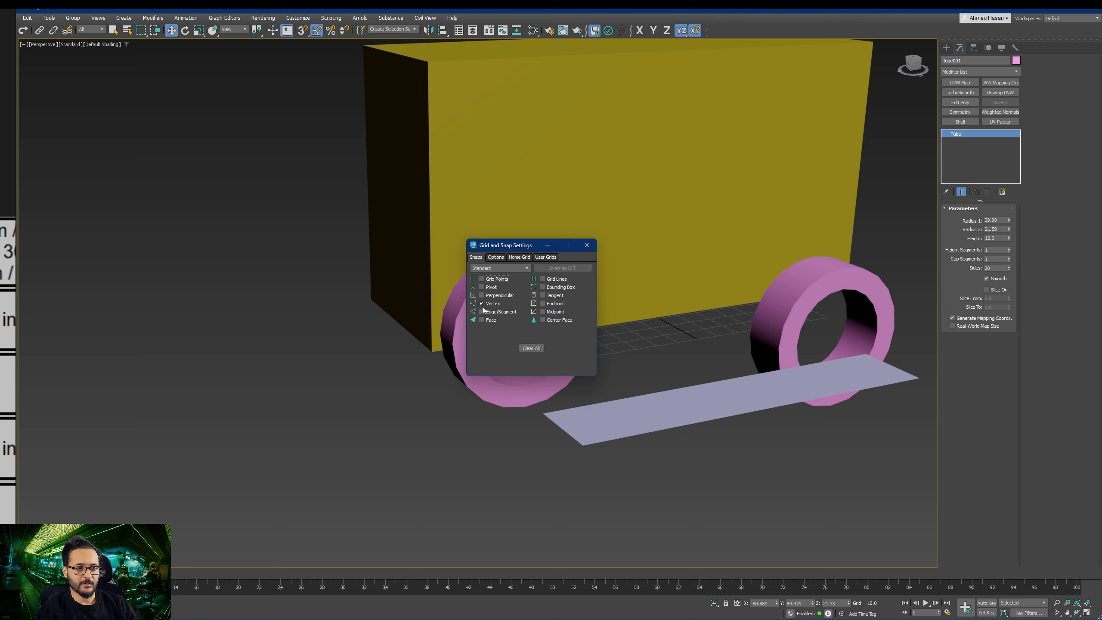
pyautogui.click(587, 245)
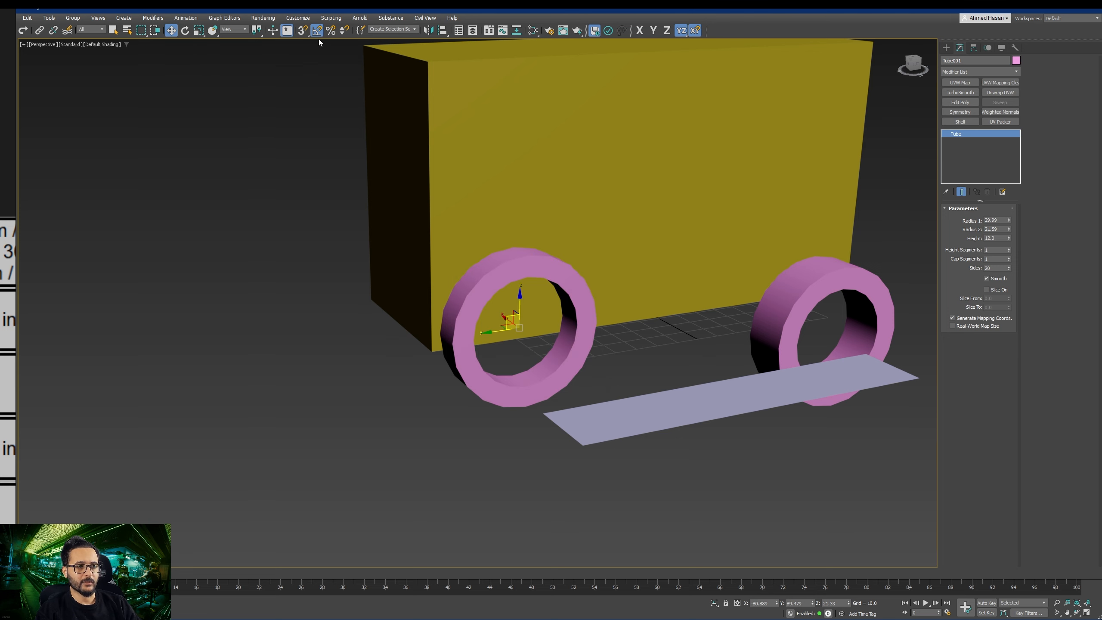
pyautogui.click(304, 30)
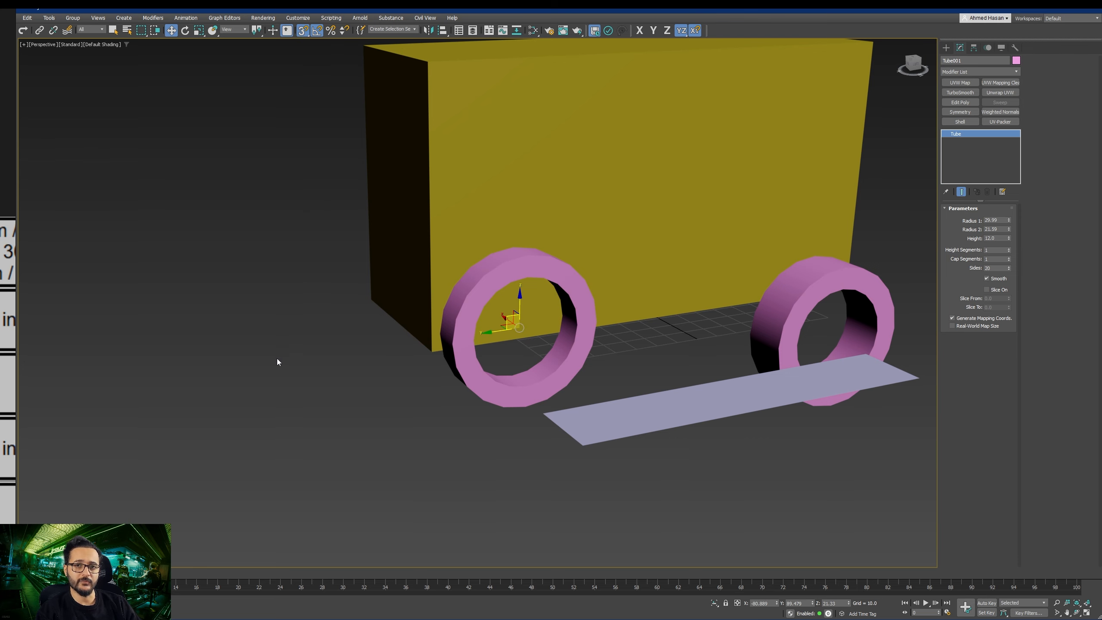
# Step: Hide the Axis Constraints tools, show them again, and try the YZ plane constraint
pyautogui.moveTo(304, 351); pyautogui.dragTo(298, 351, button='middle')
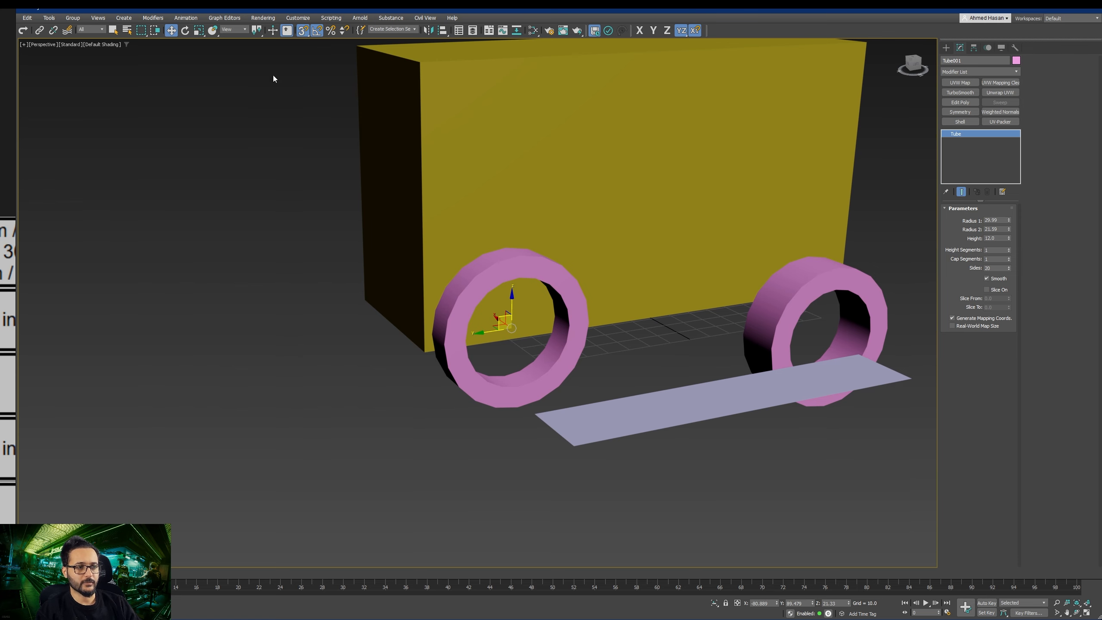
pyautogui.moveTo(415, 215); pyautogui.dragTo(421, 219, button='middle')
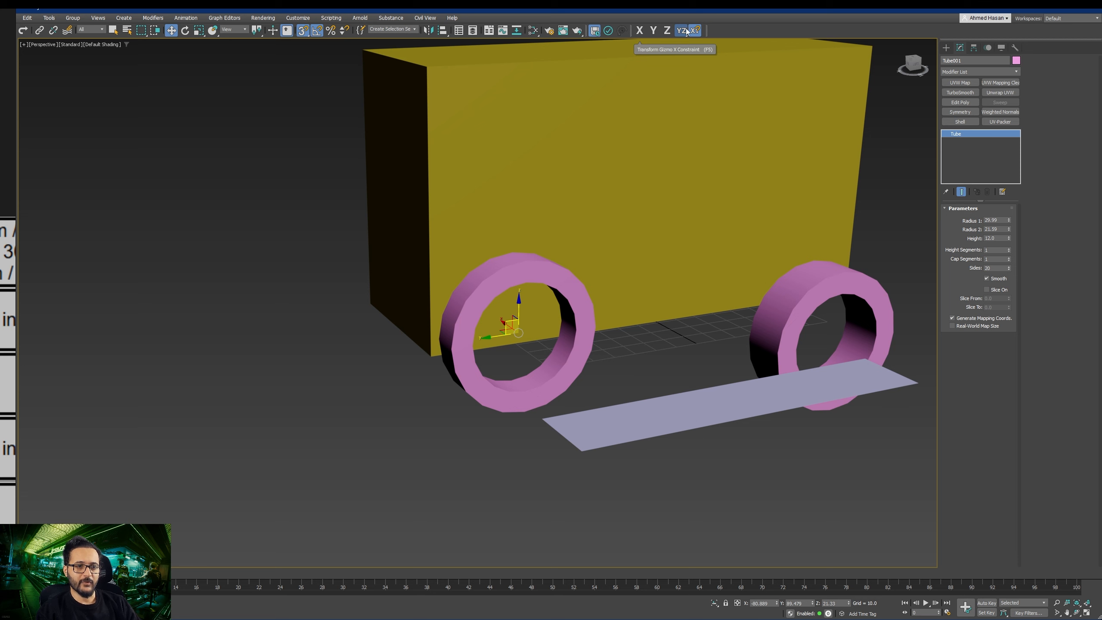
pyautogui.rightClick(633, 29)
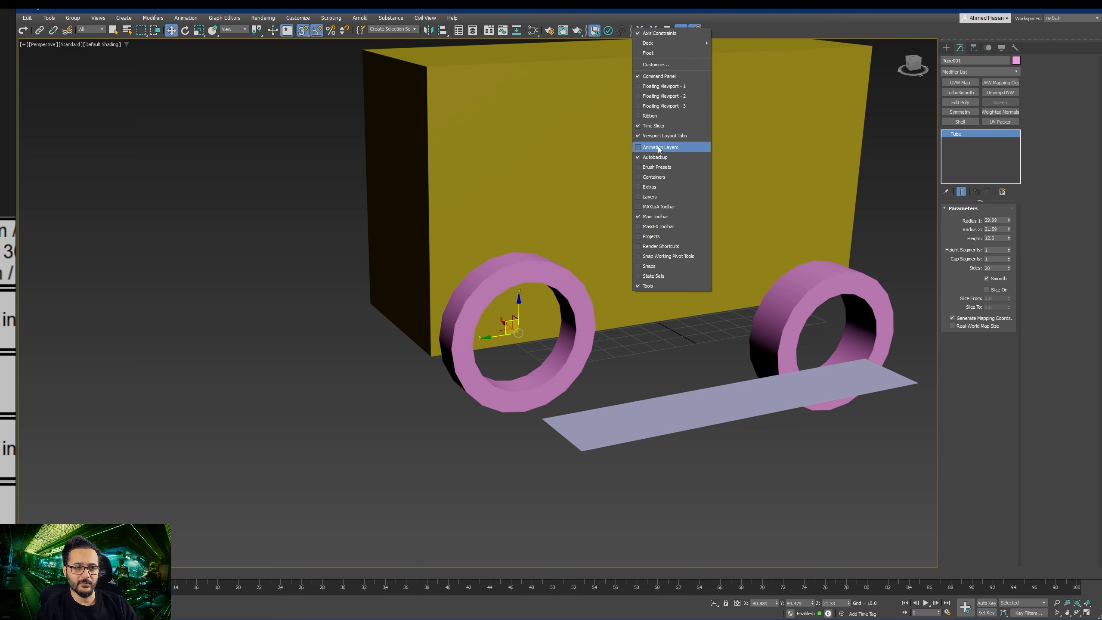
pyautogui.click(641, 34)
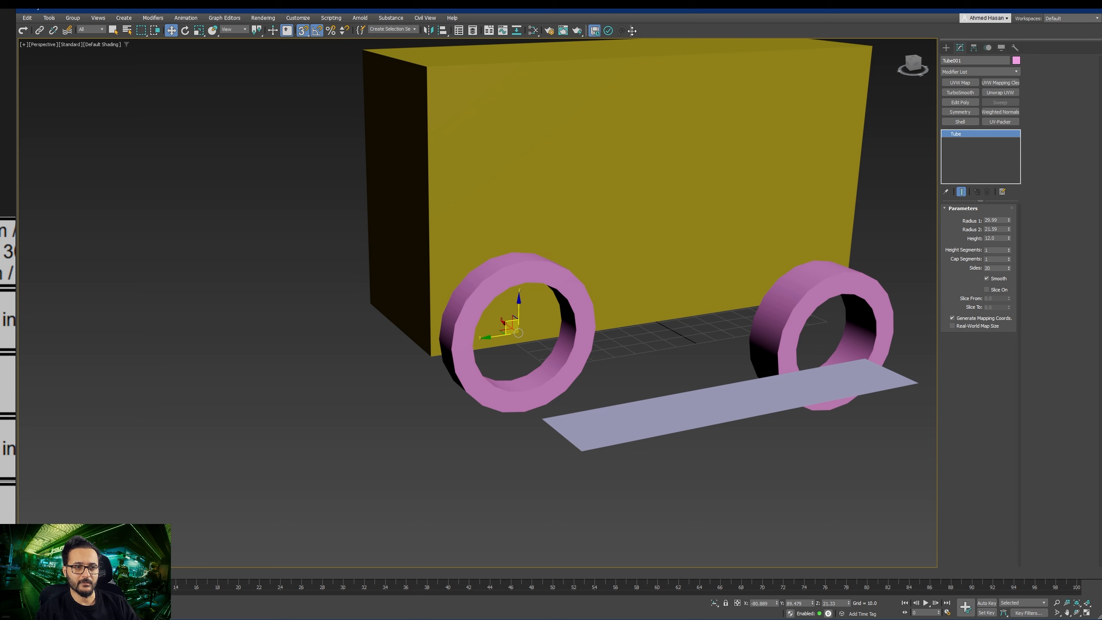
pyautogui.rightClick(632, 30)
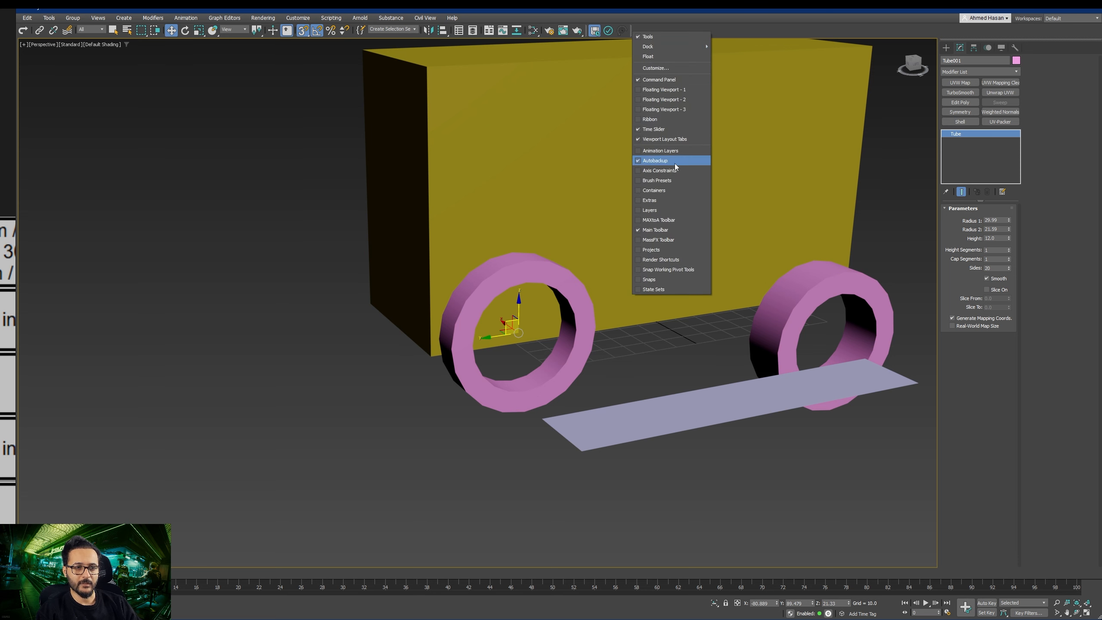
pyautogui.click(650, 171)
pyautogui.click(681, 31)
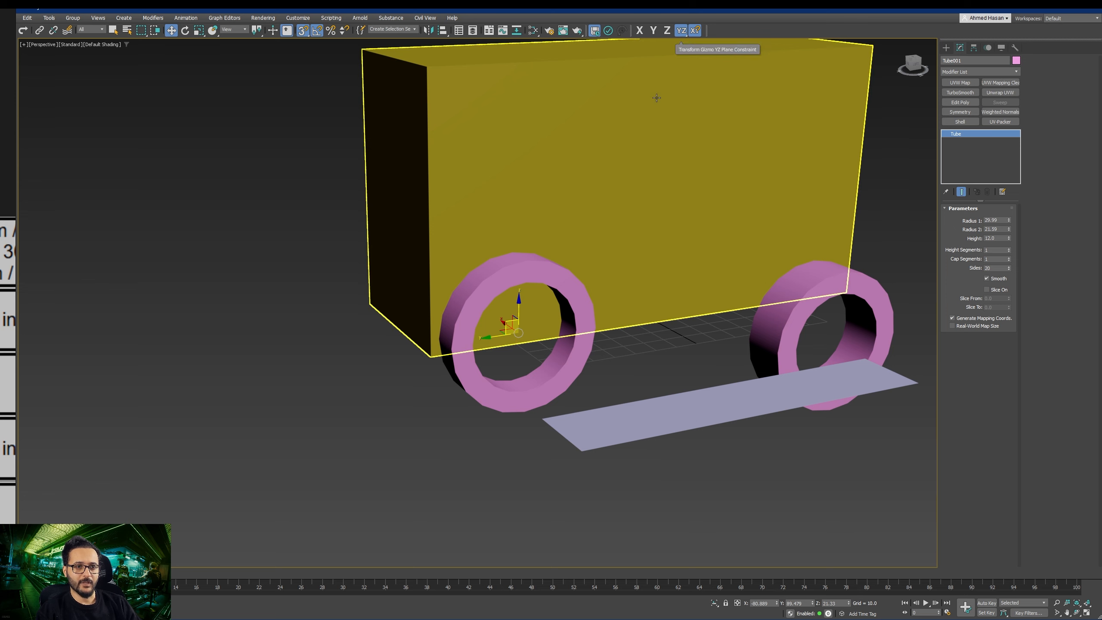
# Step: Try switching axis constraints in snaps on and off while moving the front wheel tube outward
pyautogui.moveTo(612, 185); pyautogui.dragTo(613, 235, button='middle')
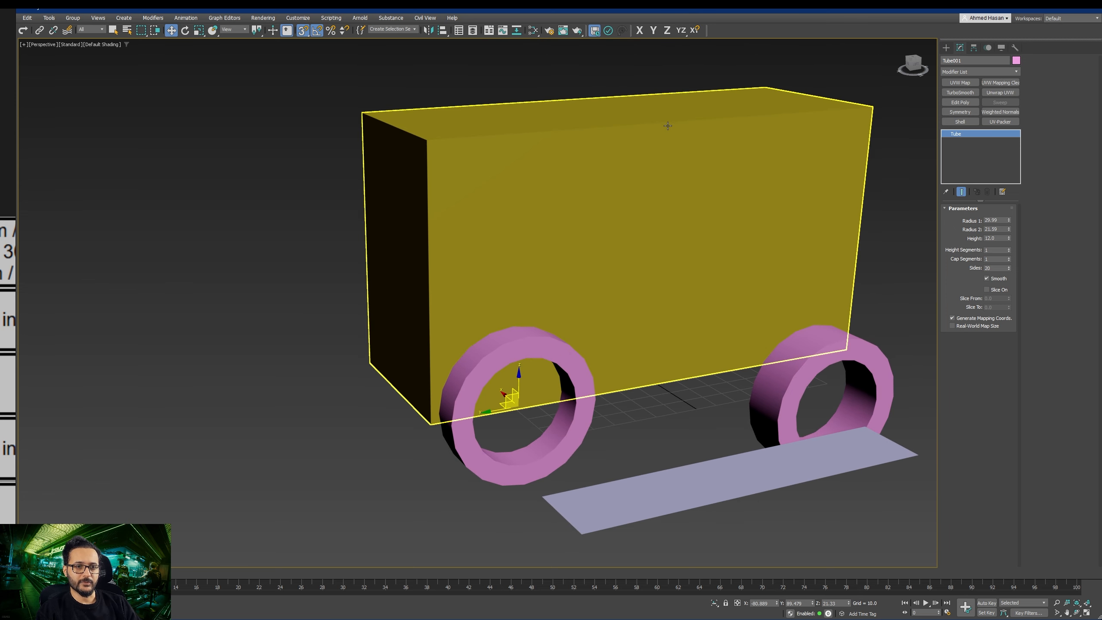
pyautogui.moveTo(653, 167); pyautogui.dragTo(657, 187, button='middle')
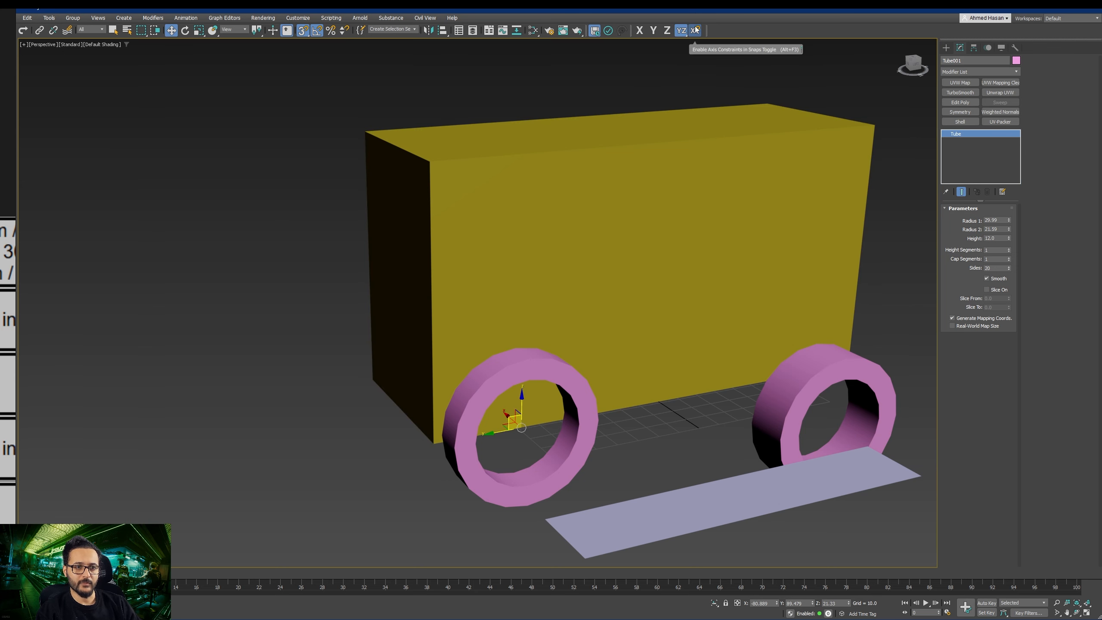
pyautogui.click(696, 30)
pyautogui.moveTo(624, 261); pyautogui.dragTo(635, 206, button='middle')
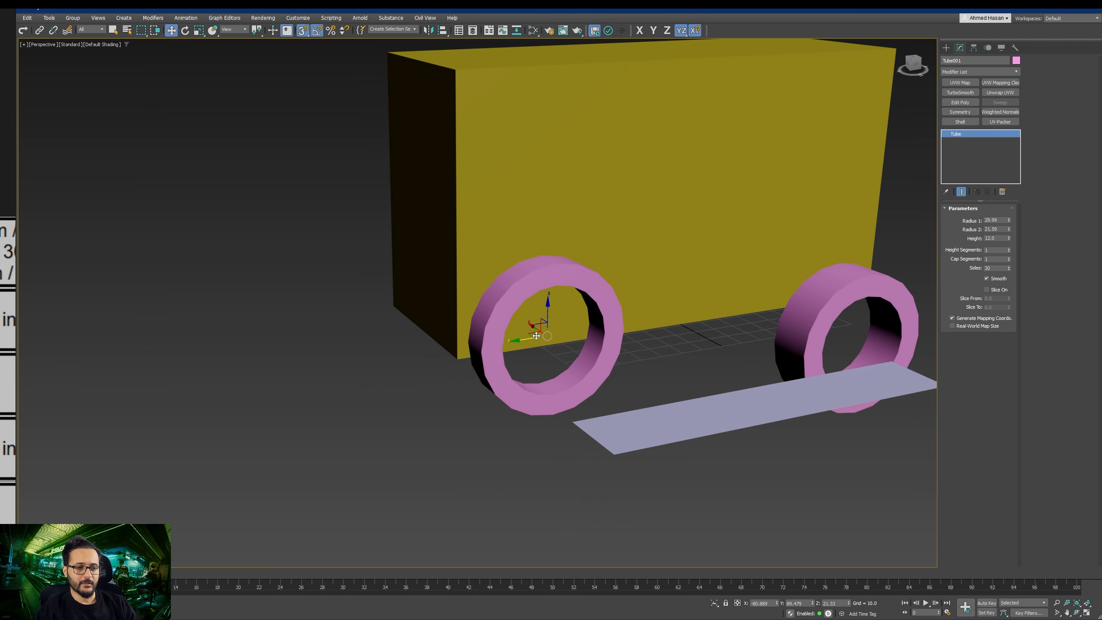
pyautogui.moveTo(549, 313); pyautogui.dragTo(502, 324)
pyautogui.click(697, 30)
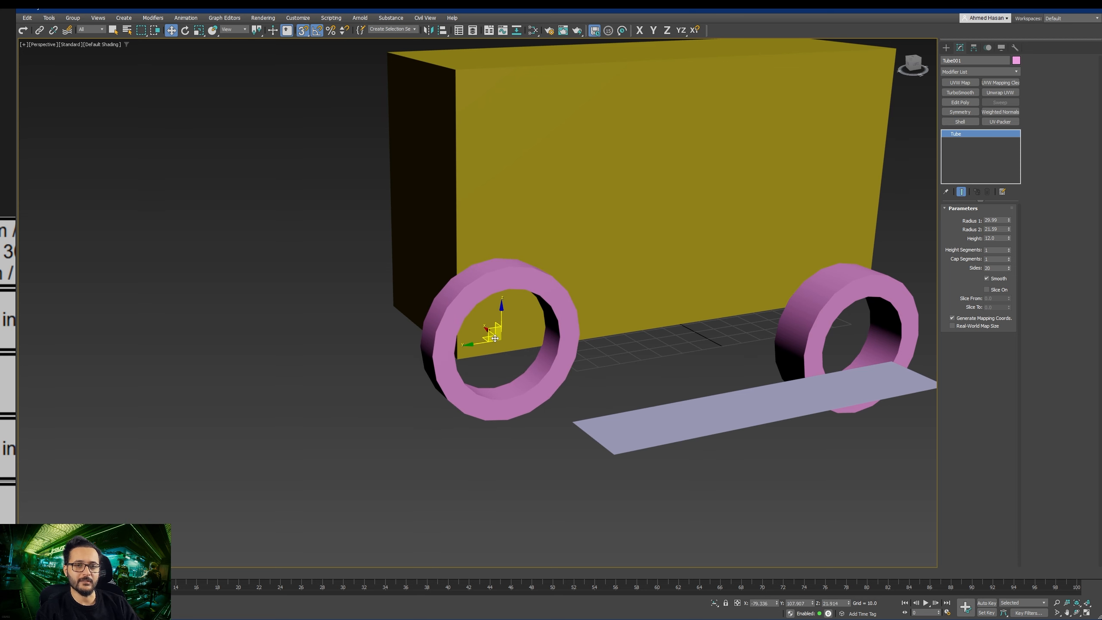
pyautogui.click(696, 30)
# Step: Snap the front wheel tube's center onto the inner corner at the near end of the wheelbase plane
pyautogui.moveTo(517, 399); pyautogui.dragTo(511, 362, button='middle')
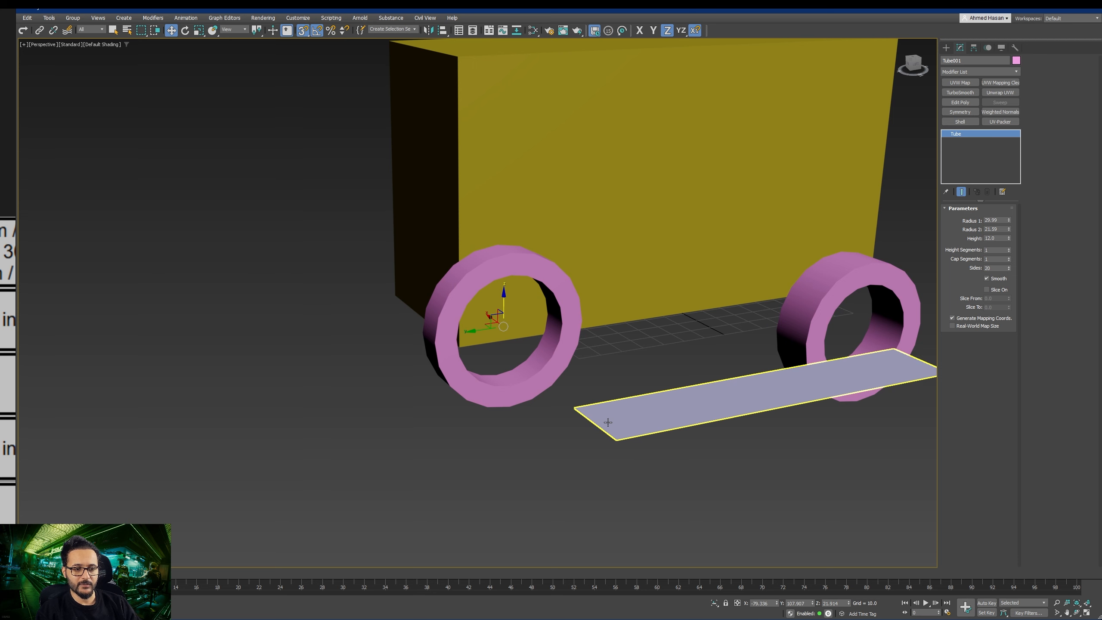
pyautogui.keyDown('alt'); pyautogui.moveTo(623, 432); pyautogui.dragTo(563, 401, button='middle'); pyautogui.keyUp('alt')
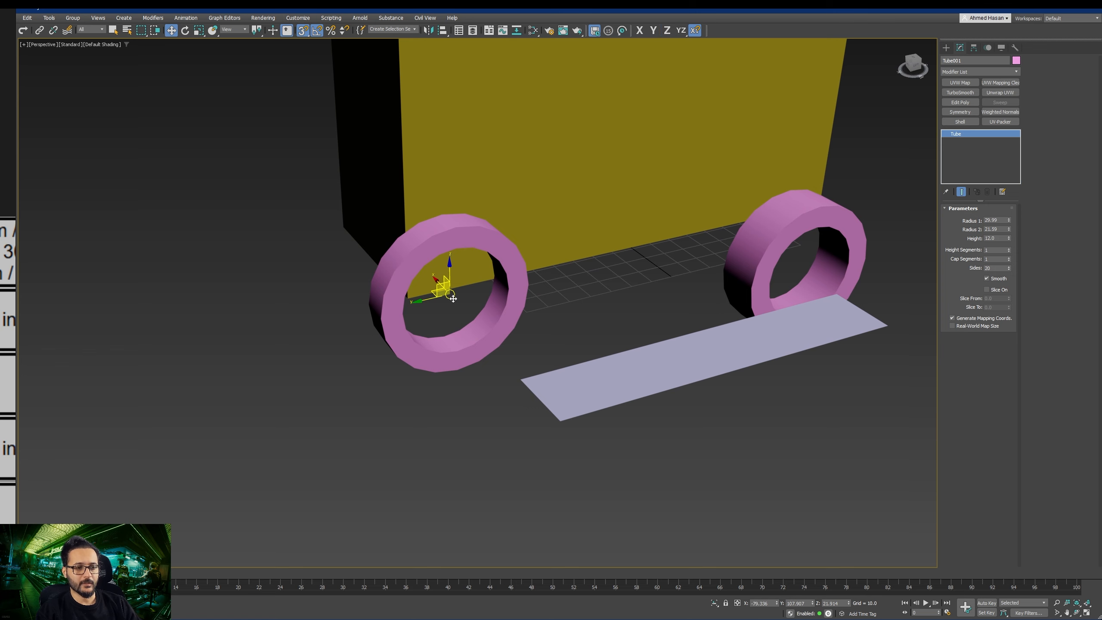
pyautogui.moveTo(452, 298); pyautogui.dragTo(525, 379)
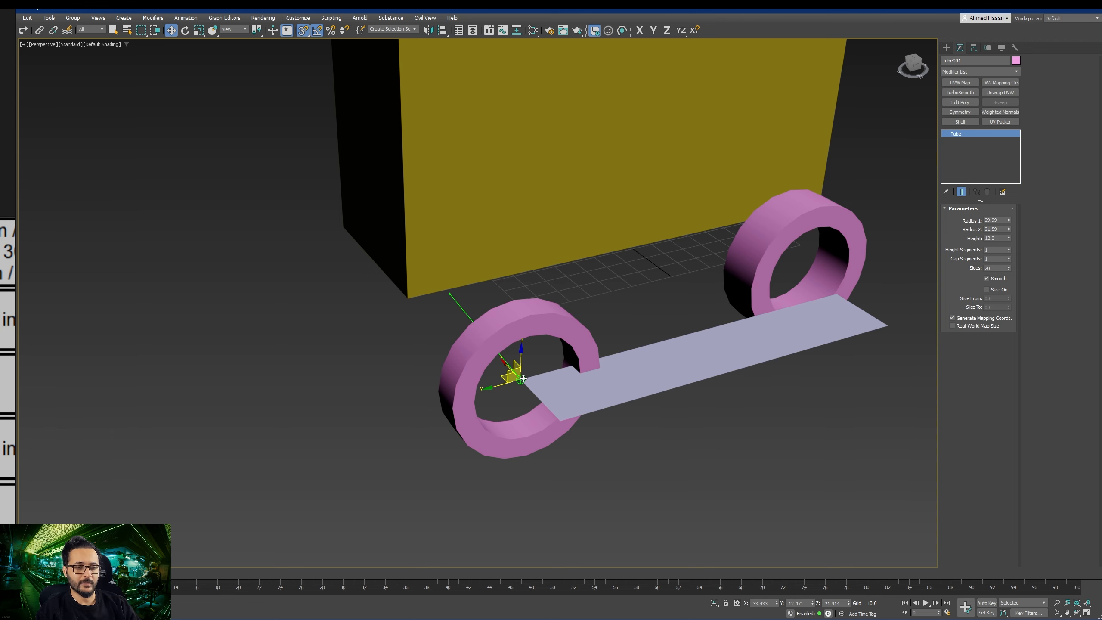
# Step: Snap the rear wheel tube's center onto the plane's opposite end corner along the same long edge
pyautogui.moveTo(737, 315); pyautogui.dragTo(681, 330, button='middle')
pyautogui.click(624, 296)
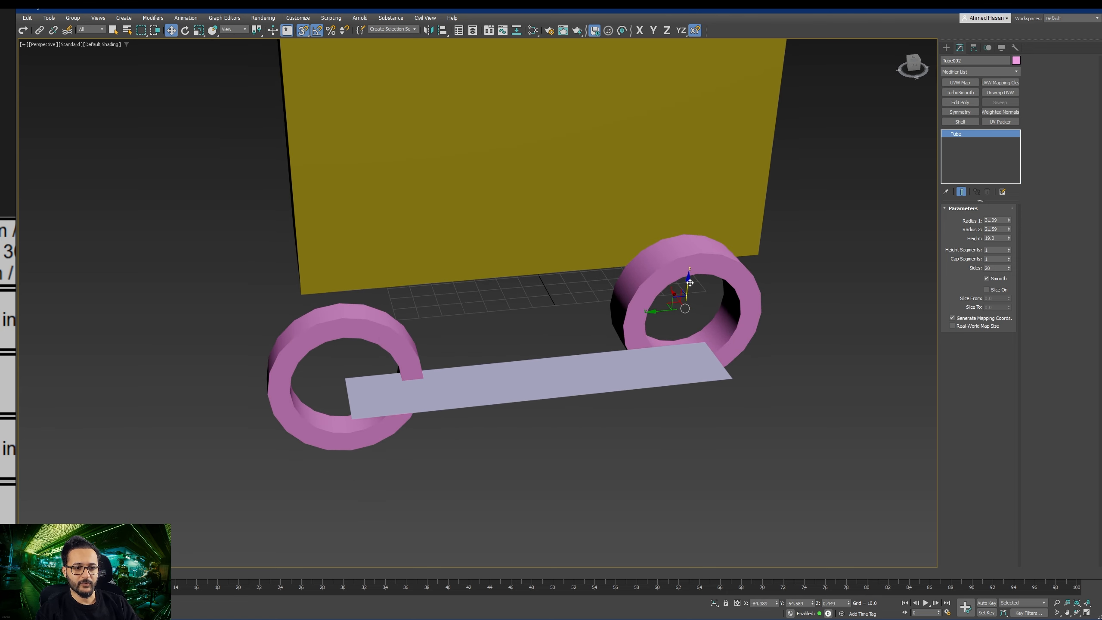
pyautogui.press('F7')
pyautogui.moveTo(687, 283); pyautogui.dragTo(708, 338)
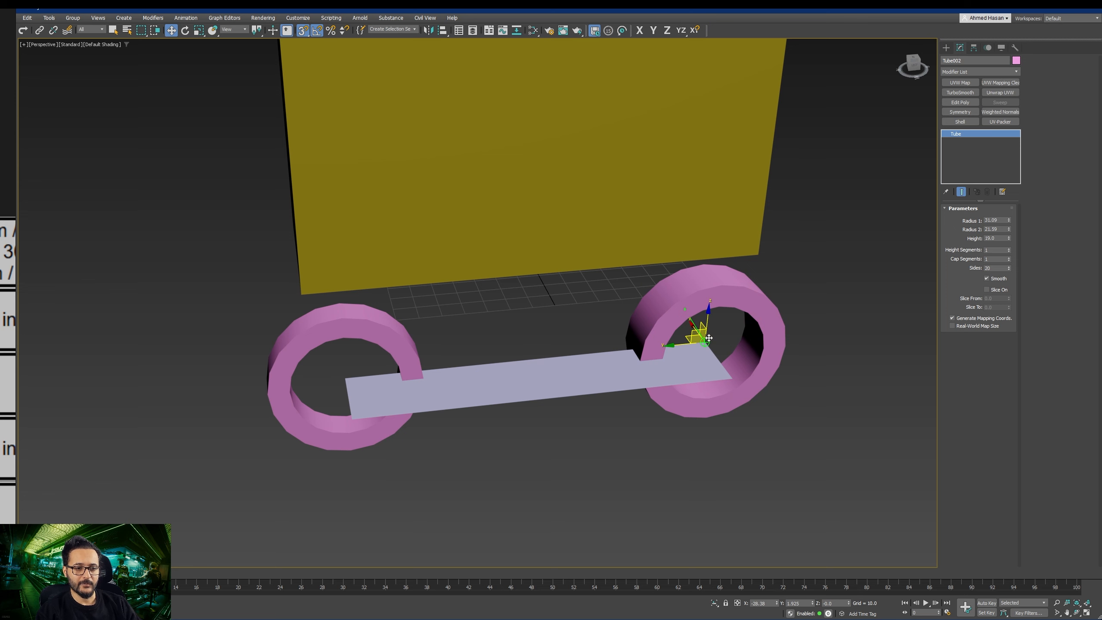
# Step: Check the wheel alignment, delete the wheelbase plane between the tubes, and turn off 3D snapping
pyautogui.keyDown('alt'); pyautogui.moveTo(603, 408); pyautogui.dragTo(582, 421, button='middle'); pyautogui.keyUp('alt')
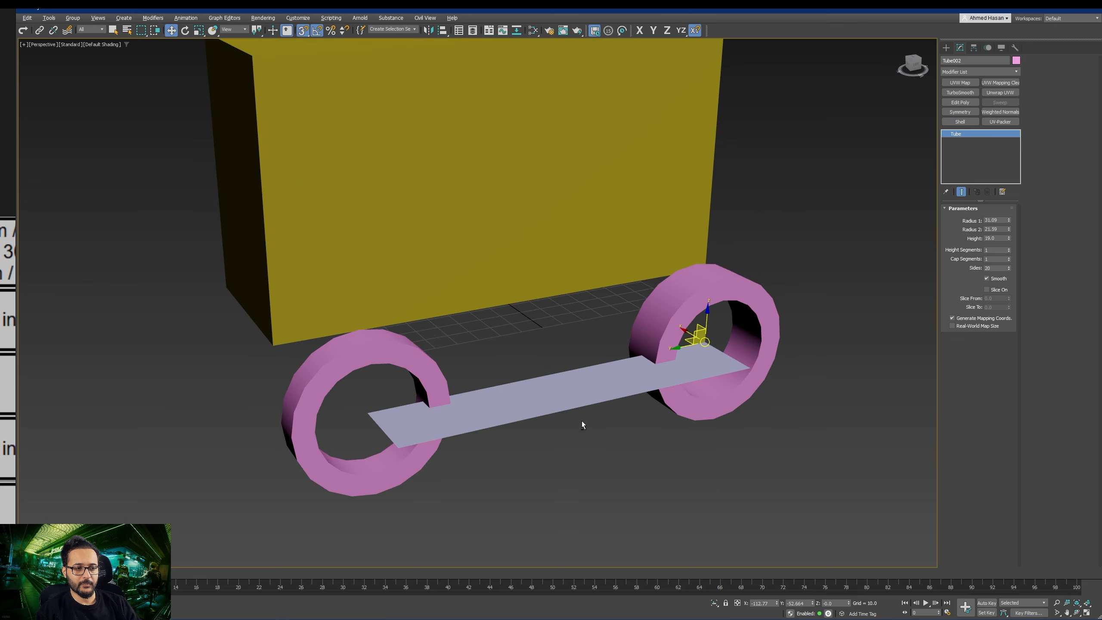
pyautogui.keyDown('alt'); pyautogui.moveTo(456, 369); pyautogui.dragTo(513, 442, button='middle'); pyautogui.keyUp('alt')
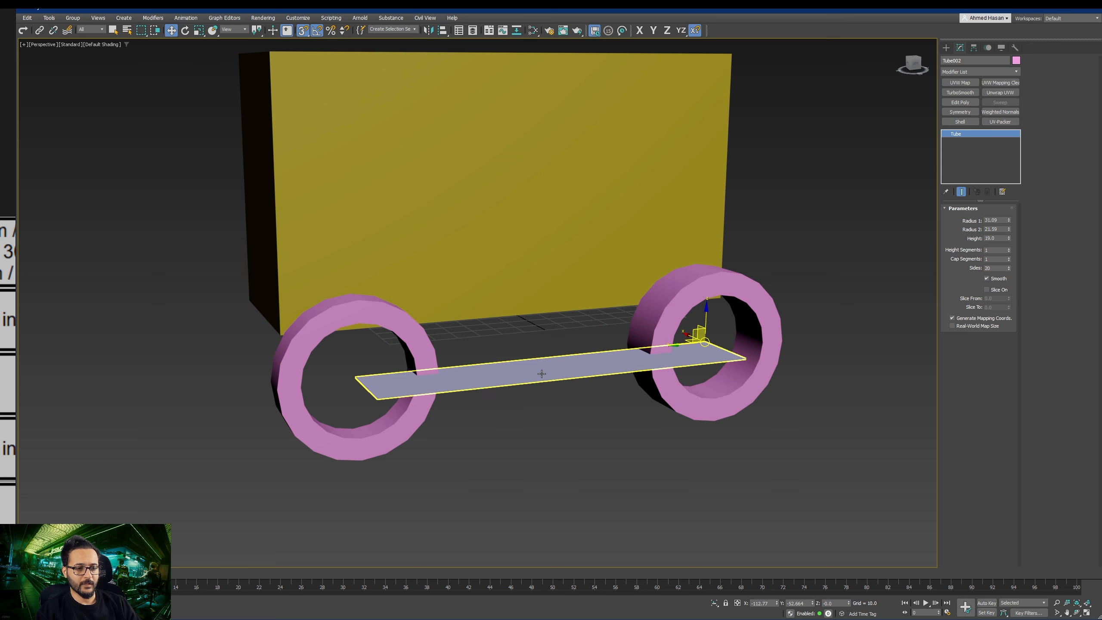
pyautogui.keyDown('alt'); pyautogui.moveTo(456, 402); pyautogui.dragTo(445, 413, button='middle'); pyautogui.keyUp('alt')
pyautogui.keyDown('alt'); pyautogui.moveTo(678, 391); pyautogui.dragTo(666, 386, button='middle'); pyautogui.keyUp('alt')
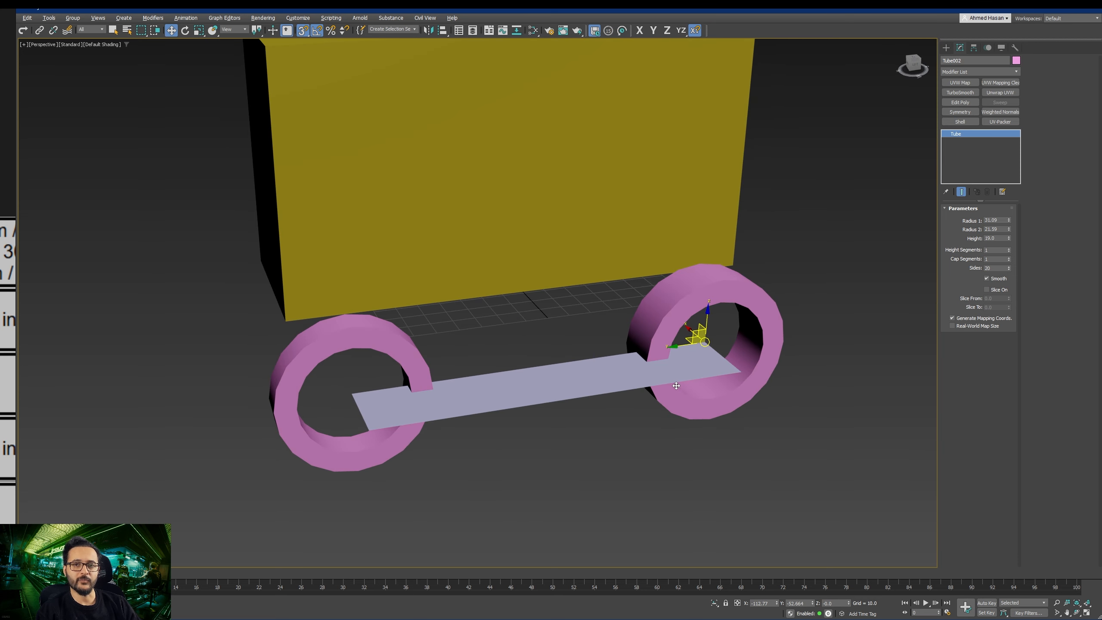
pyautogui.click(535, 388)
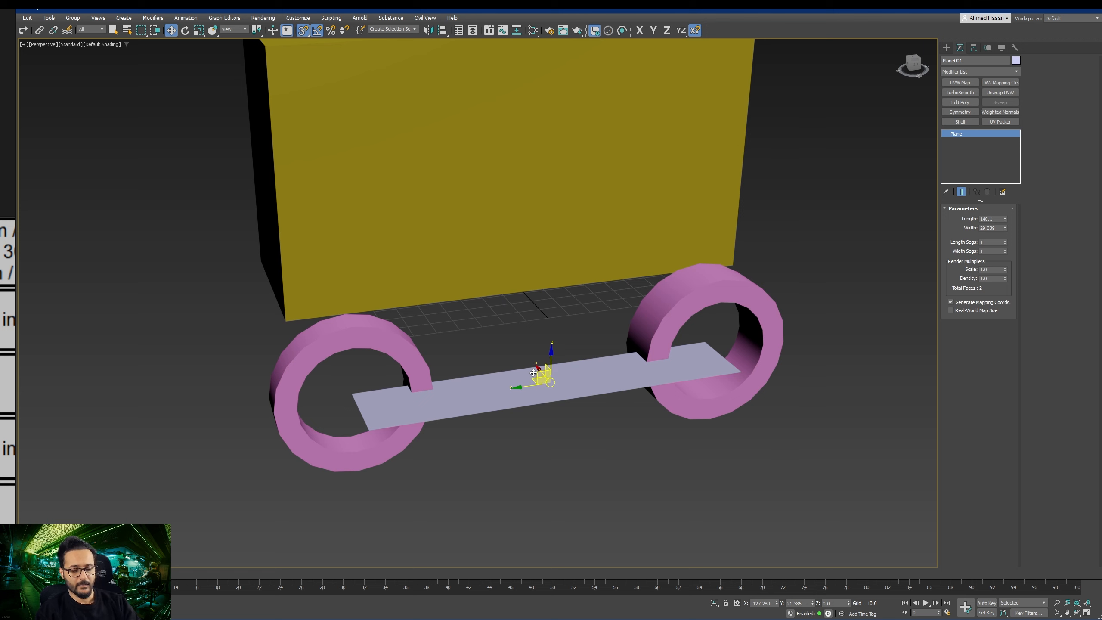
pyautogui.press('Delete')
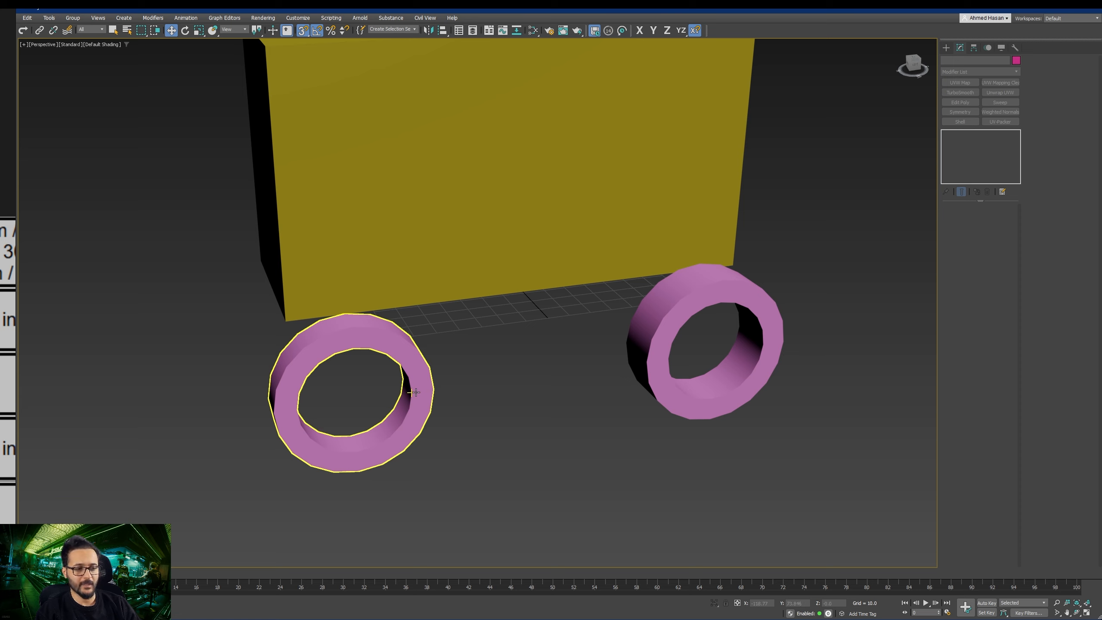
pyautogui.press('s')
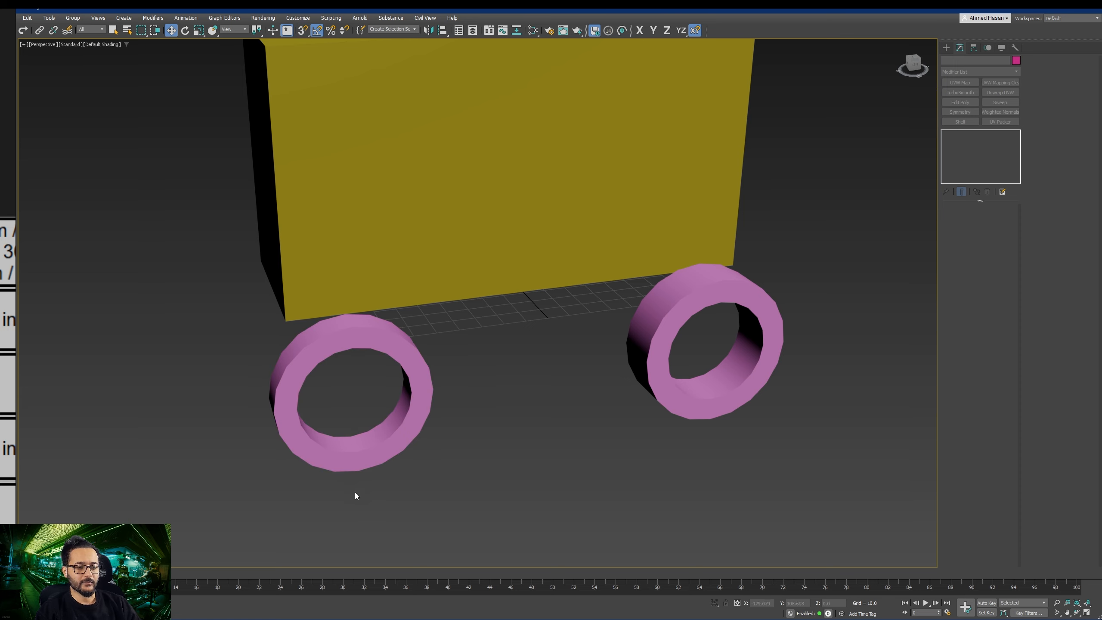
# Step: Select both wheel tubes in front of the box together
pyautogui.moveTo(354, 500); pyautogui.dragTo(441, 413)
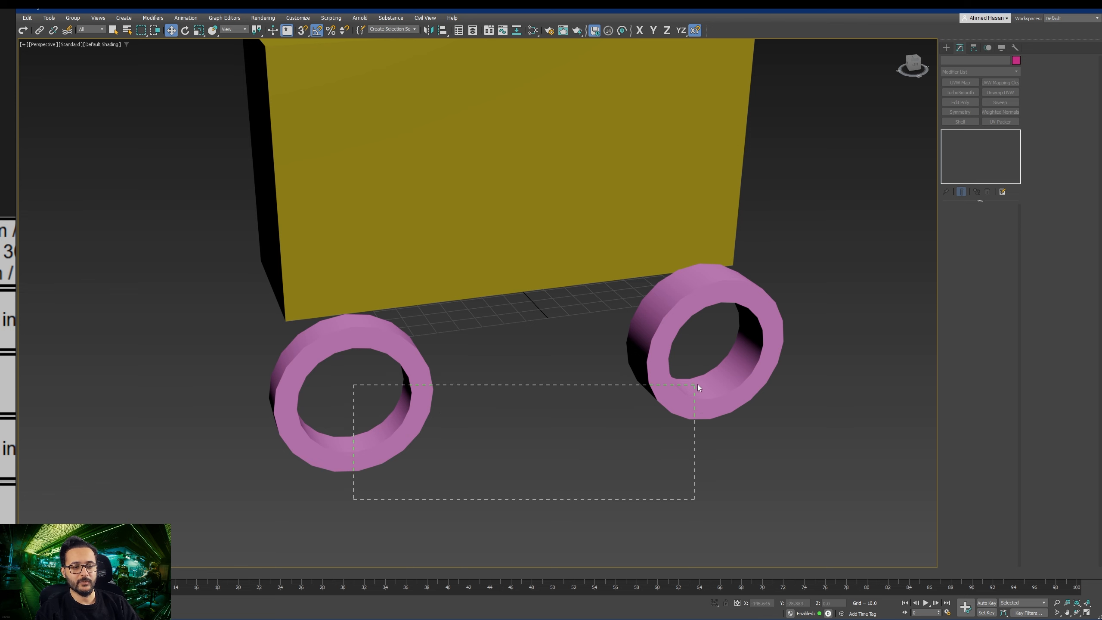
pyautogui.moveTo(698, 386); pyautogui.dragTo(721, 367)
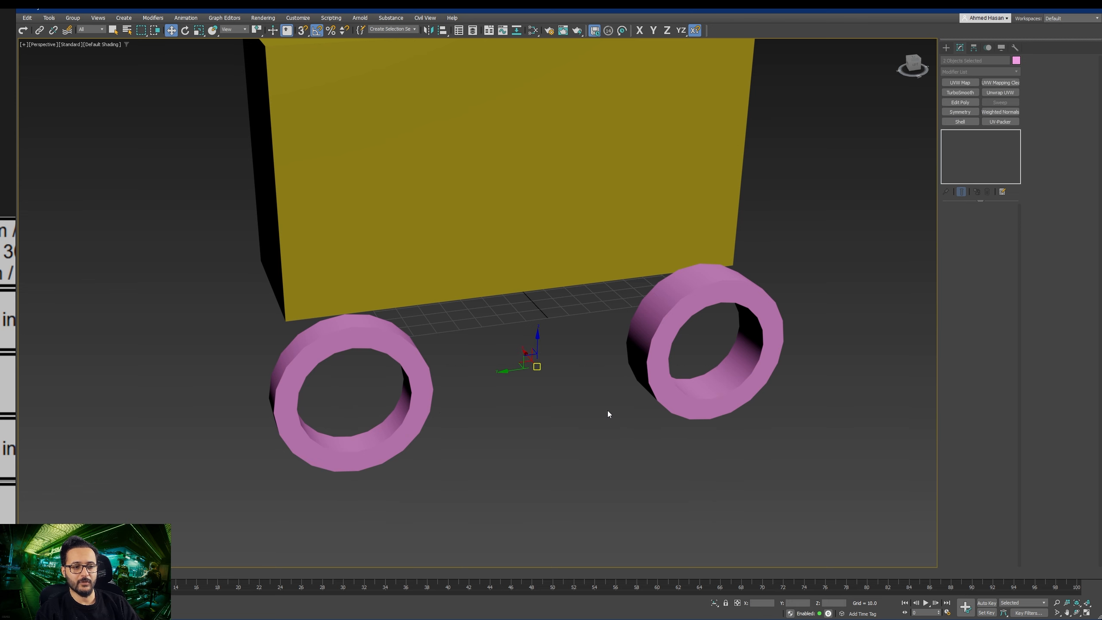
pyautogui.keyDown('alt'); pyautogui.moveTo(666, 425); pyautogui.dragTo(650, 418, button='middle'); pyautogui.keyUp('alt')
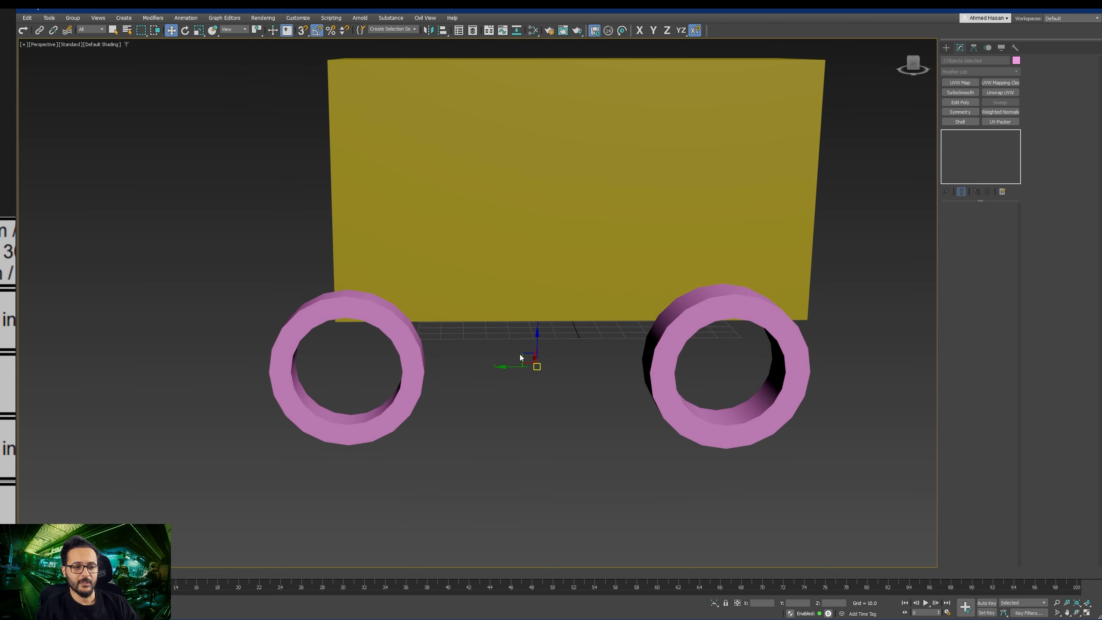
pyautogui.moveTo(523, 357)
pyautogui.mouseDown()
pyautogui.moveTo(456, 295)
pyautogui.moveTo(454, 264)
pyautogui.moveTo(545, 231)
pyautogui.moveTo(539, 342)
pyautogui.moveTo(528, 346)
pyautogui.mouseUp()
pyautogui.keyDown('alt'); pyautogui.moveTo(488, 410); pyautogui.dragTo(415, 420, button='middle'); pyautogui.keyUp('alt')
pyautogui.click(412, 420)
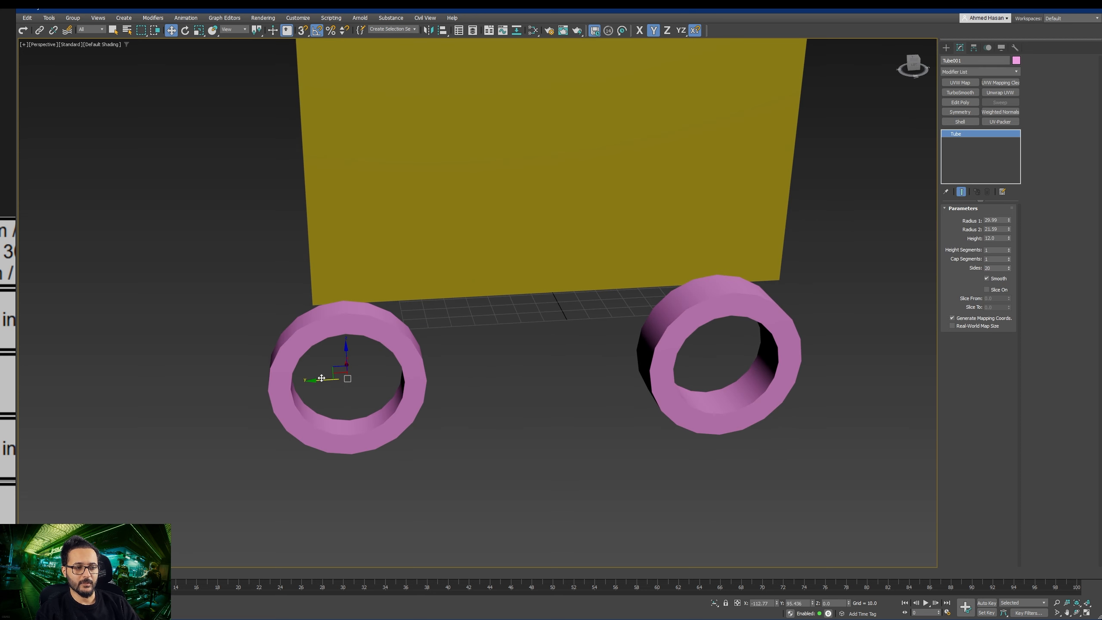
pyautogui.moveTo(308, 369); pyautogui.dragTo(355, 360)
pyautogui.rightClick(355, 360)
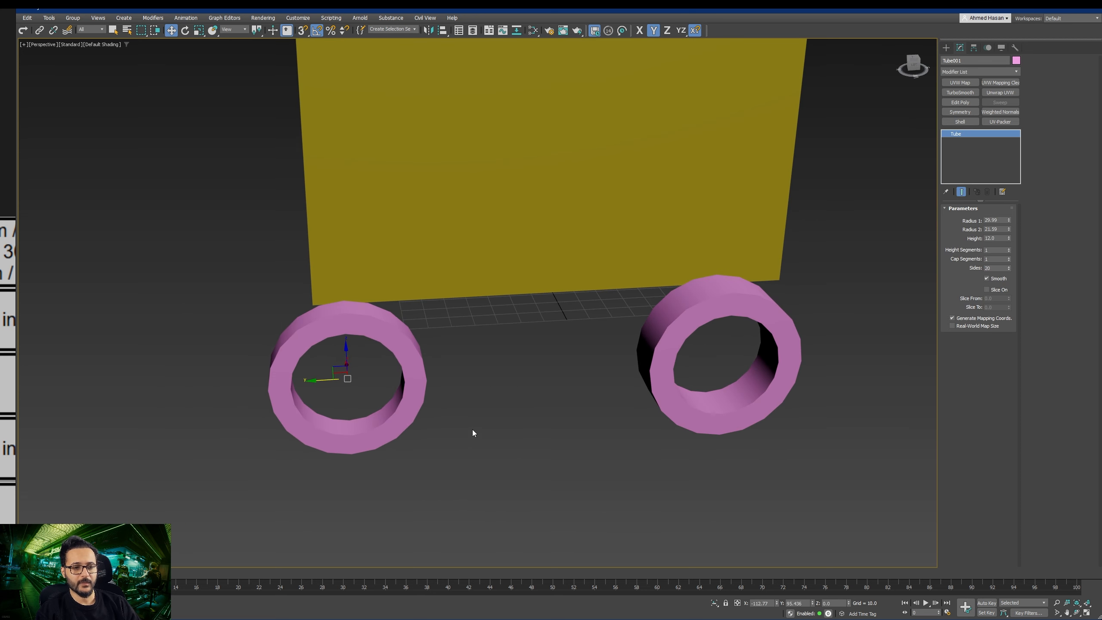
pyautogui.keyDown('alt'); pyautogui.moveTo(473, 430); pyautogui.dragTo(498, 428, button='middle'); pyautogui.keyUp('alt')
pyautogui.moveTo(581, 397); pyautogui.dragTo(676, 375)
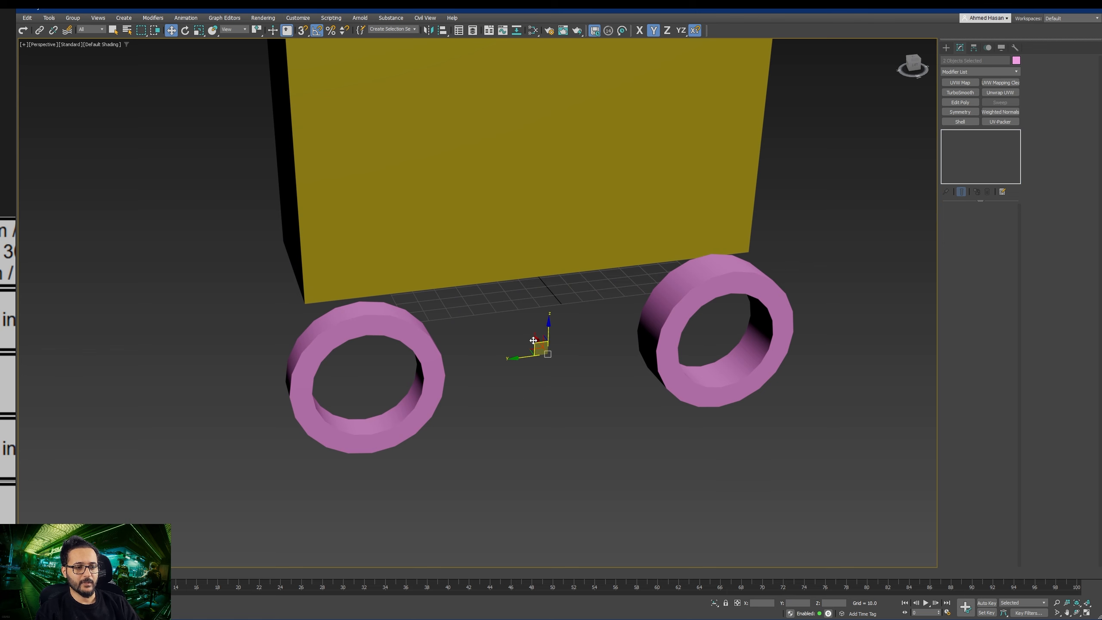
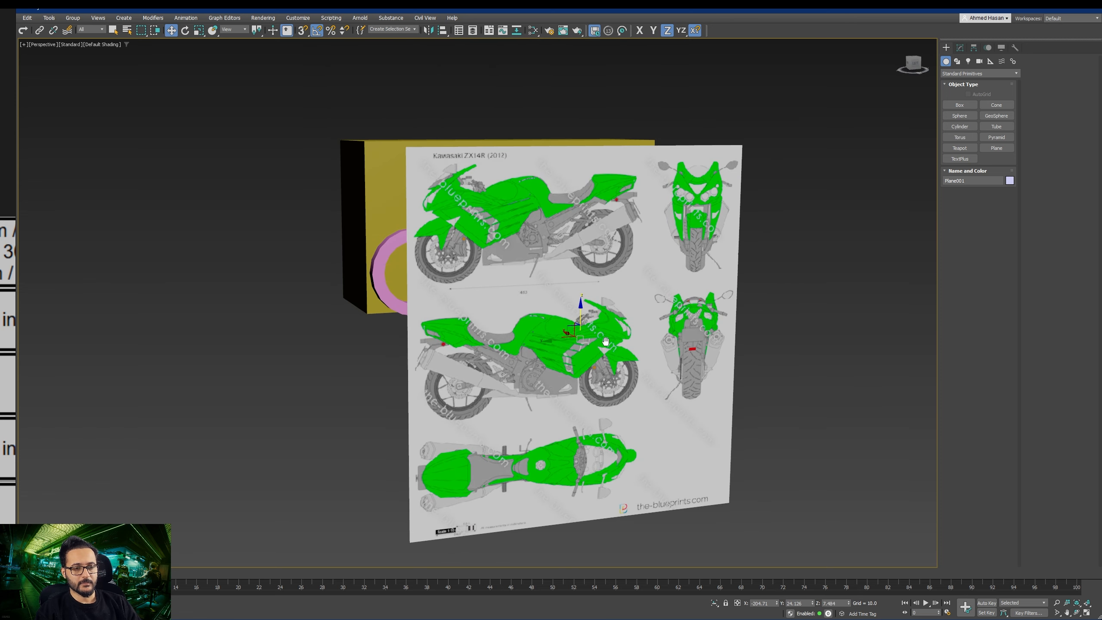
# Step: Check the pixel dimensions of the blueprint image 16455-mid.jpg in the Ref folder
pyautogui.click(959, 48)
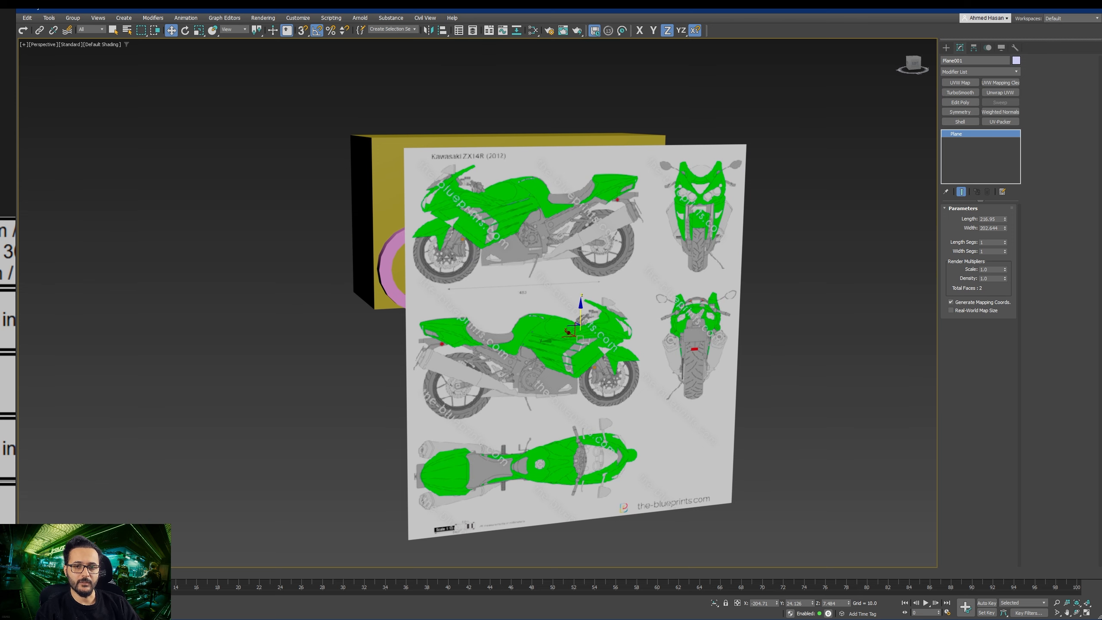
pyautogui.moveTo(1101, 146); pyautogui.dragTo(777, 140)
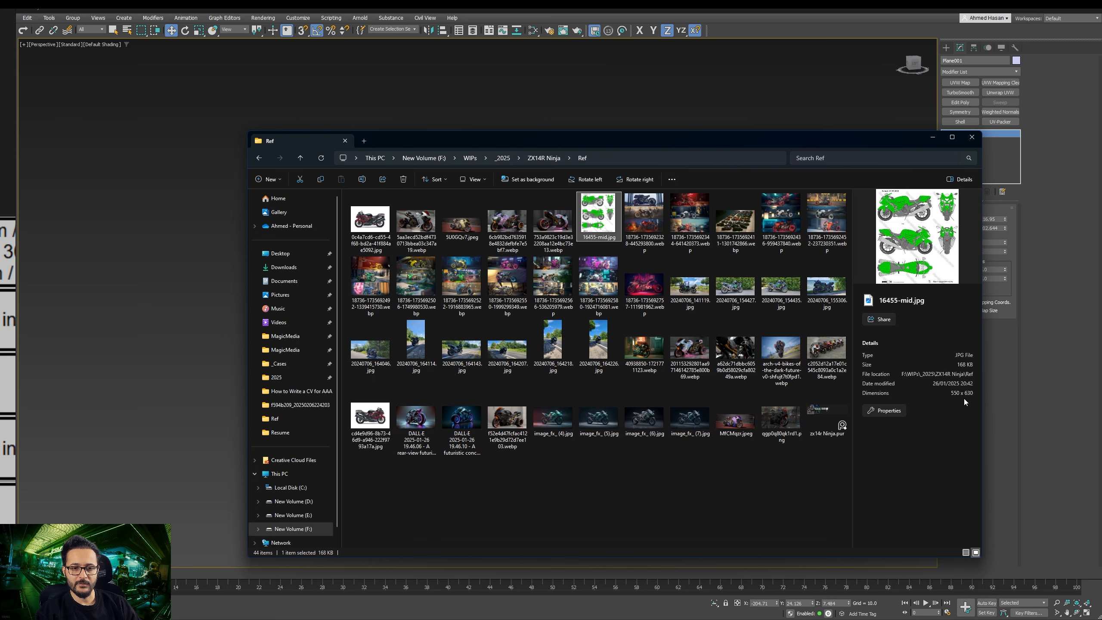
pyautogui.moveTo(846, 141); pyautogui.dragTo(1101, 143)
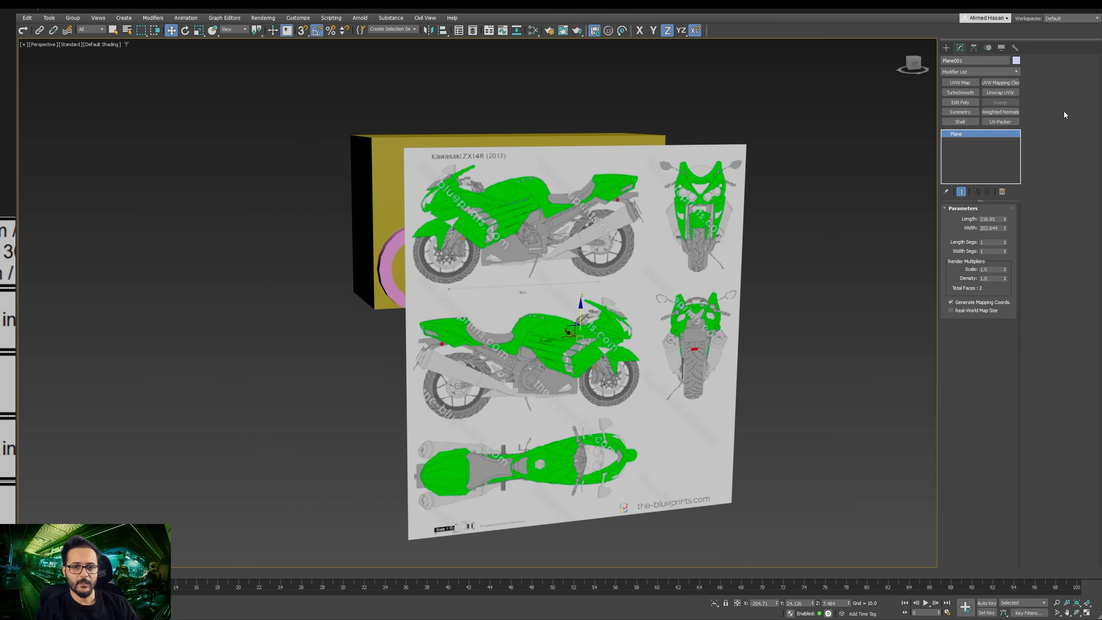
# Step: Set the blueprint plane's length to 630 and its width to 550
pyautogui.moveTo(1004, 221); pyautogui.dragTo(1007, 211)
pyautogui.doubleClick(995, 220)
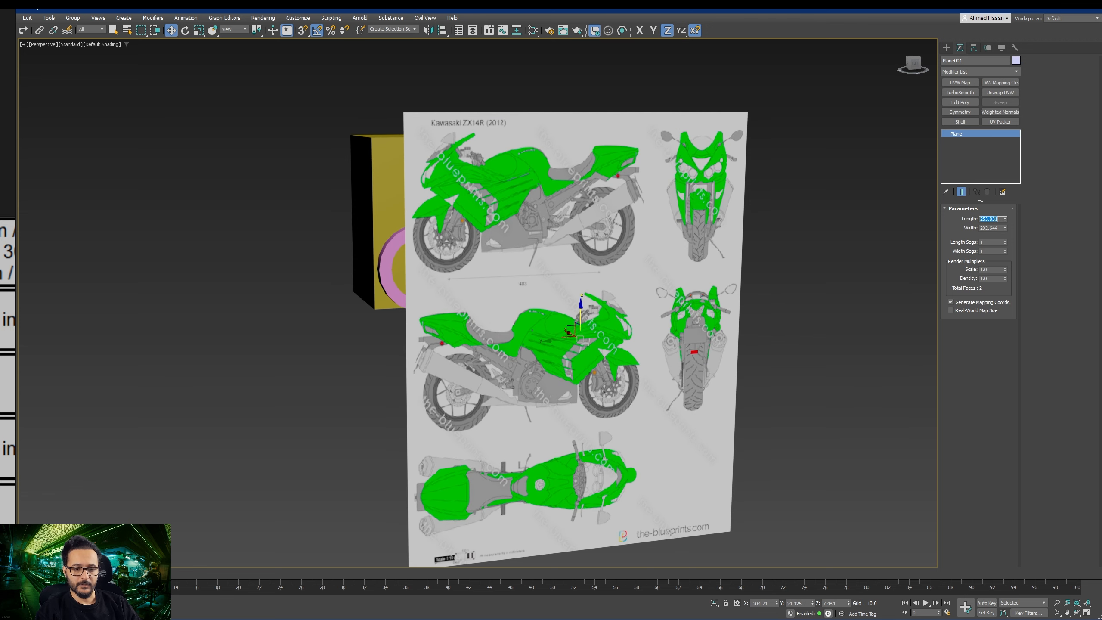
pyautogui.write('630')
pyautogui.press('Return')
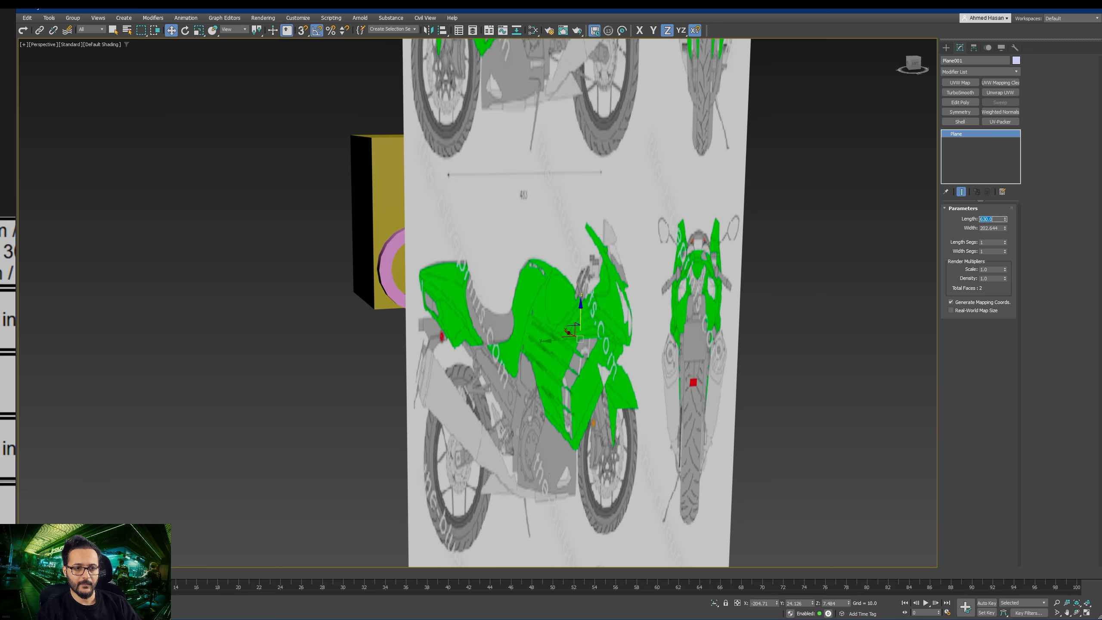
pyautogui.doubleClick(993, 229)
pyautogui.write('550')
pyautogui.press('Return')
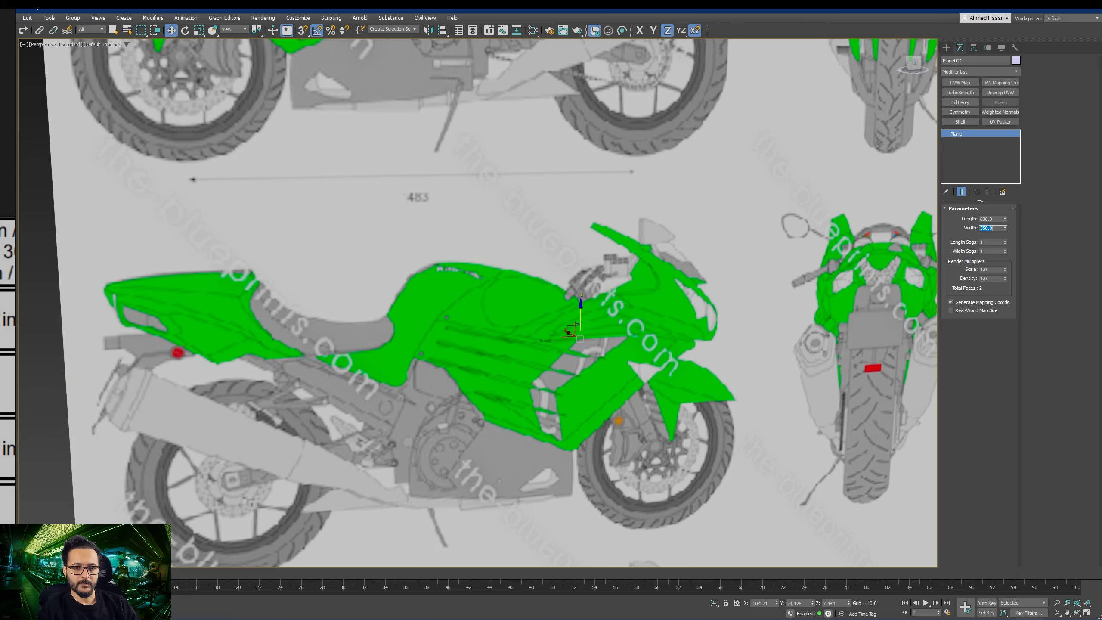
# Step: Scale the blueprint plane down uniformly to about 47 percent
pyautogui.moveTo(582, 317); pyautogui.dragTo(604, 321, button='middle')
pyautogui.scroll(-5, 608, 319)
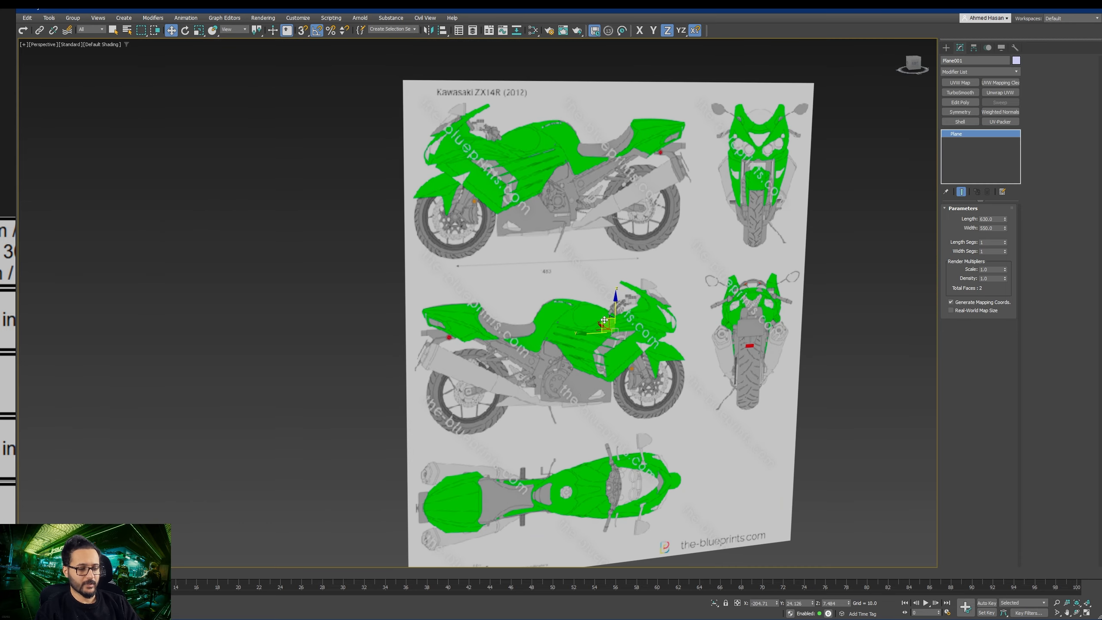
pyautogui.press('r')
pyautogui.scroll(-6, 607, 347)
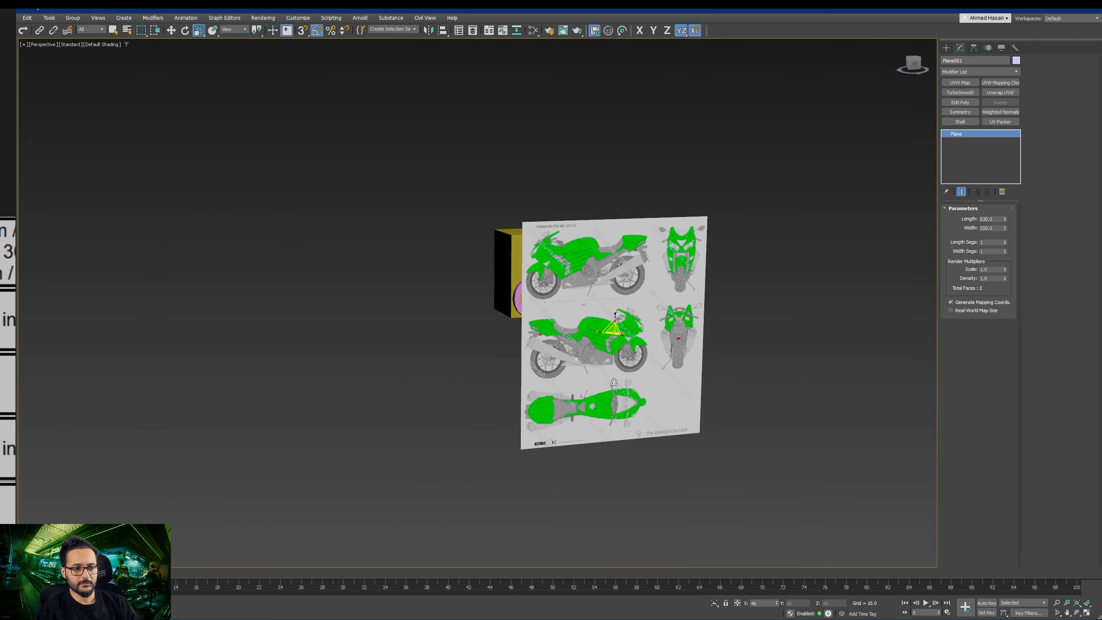
pyautogui.keyDown('alt'); pyautogui.moveTo(615, 383); pyautogui.dragTo(546, 387, button='middle'); pyautogui.keyUp('alt')
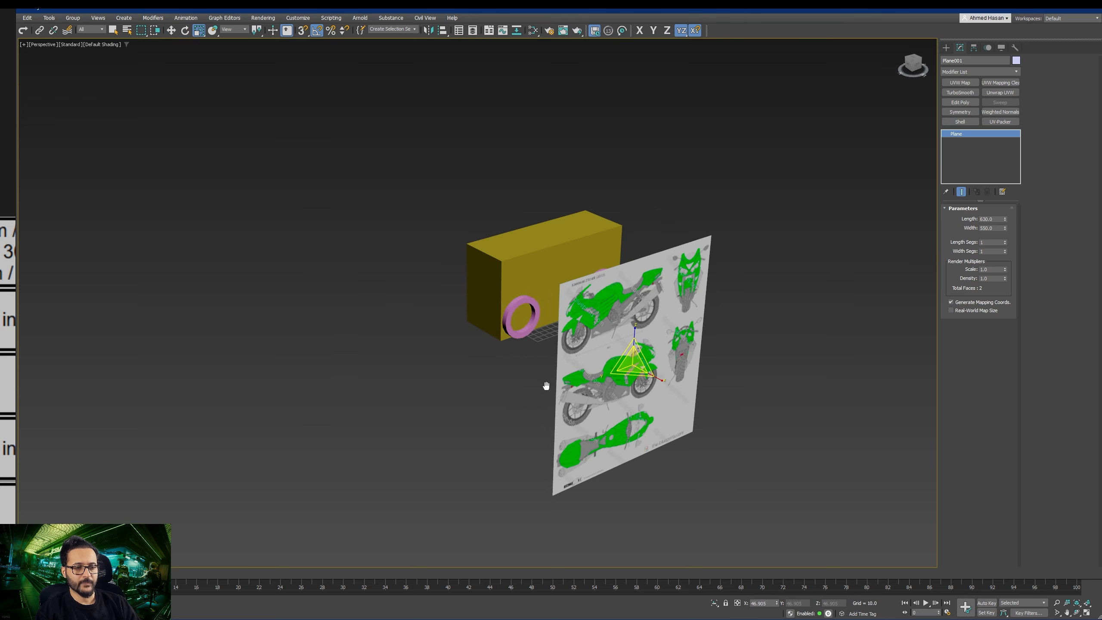
# Step: Make the yellow bounding box see-through
pyautogui.scroll(6, 548, 299)
pyautogui.click(548, 299)
pyautogui.press('w')
pyautogui.keyDown('alt'); pyautogui.moveTo(505, 278); pyautogui.dragTo(535, 245, button='middle'); pyautogui.keyUp('alt')
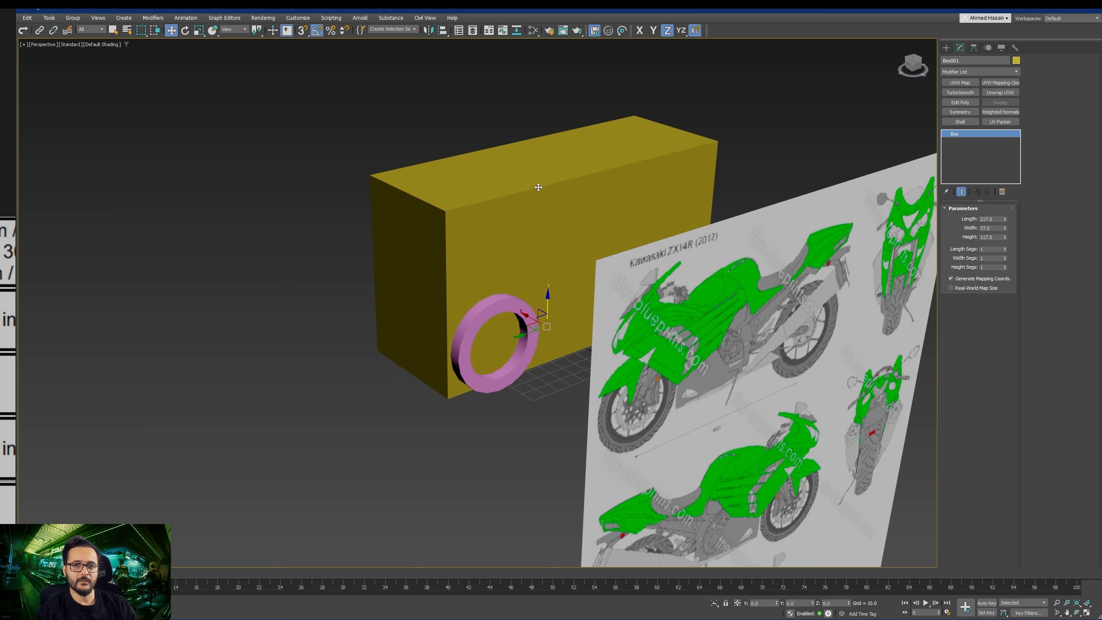
pyautogui.hotkey('alt', 'x')
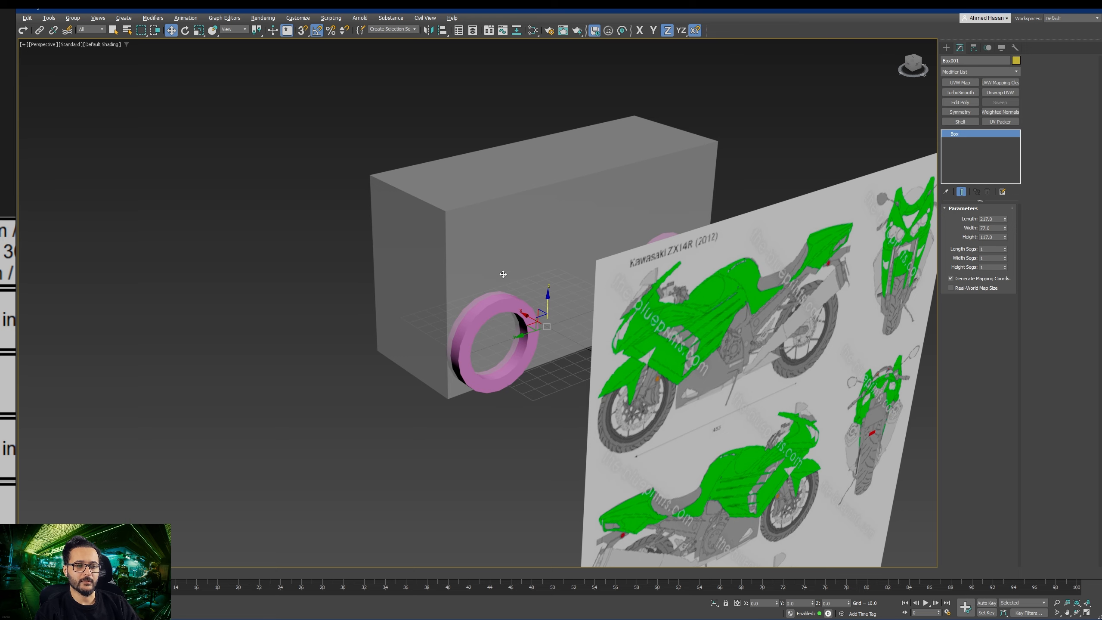
# Step: Move both wheel tubes together along the X axis to the far side of the box
pyautogui.keyDown('alt'); pyautogui.moveTo(503, 274); pyautogui.dragTo(538, 278, button='middle'); pyautogui.keyUp('alt')
pyautogui.click(538, 360)
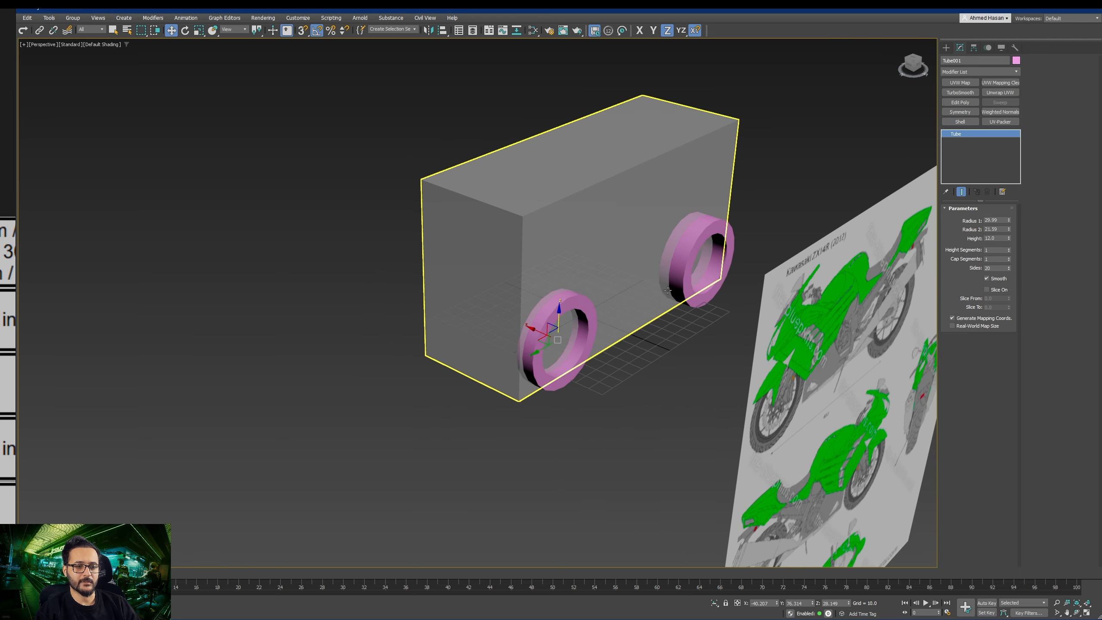
pyautogui.keyDown('ctrl'); pyautogui.click(668, 290); pyautogui.keyUp('ctrl')
pyautogui.moveTo(609, 289); pyautogui.dragTo(440, 232)
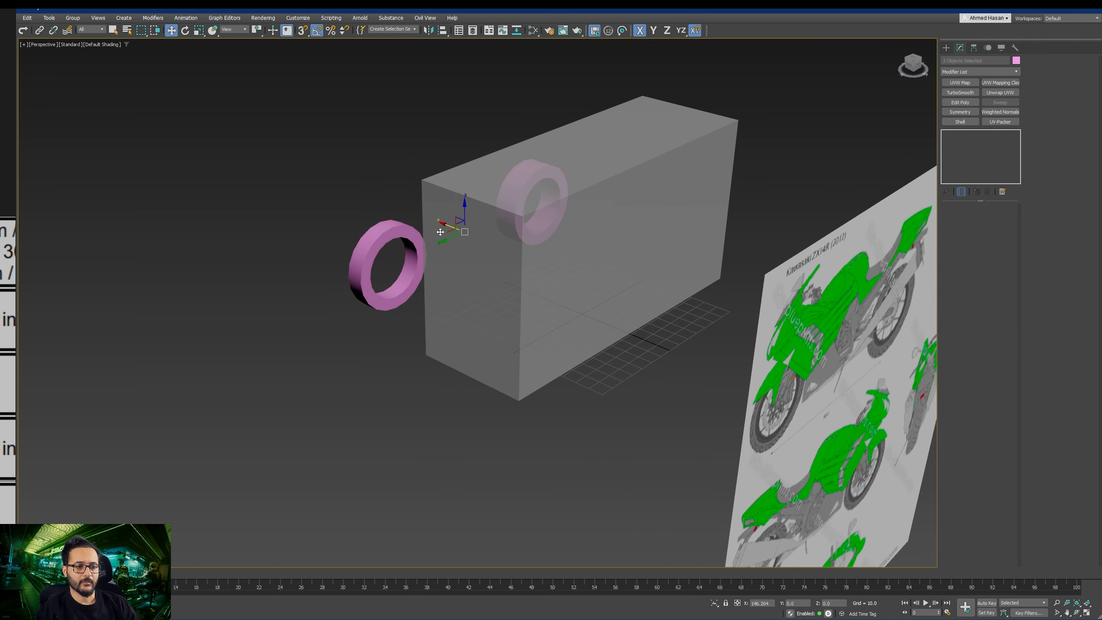
# Step: Switch the bounding box's see-through display off and on again
pyautogui.click(538, 314)
pyautogui.keyDown('alt'); pyautogui.moveTo(538, 313); pyautogui.dragTo(567, 327, button='middle'); pyautogui.keyUp('alt')
pyautogui.hotkey('alt', 'x')
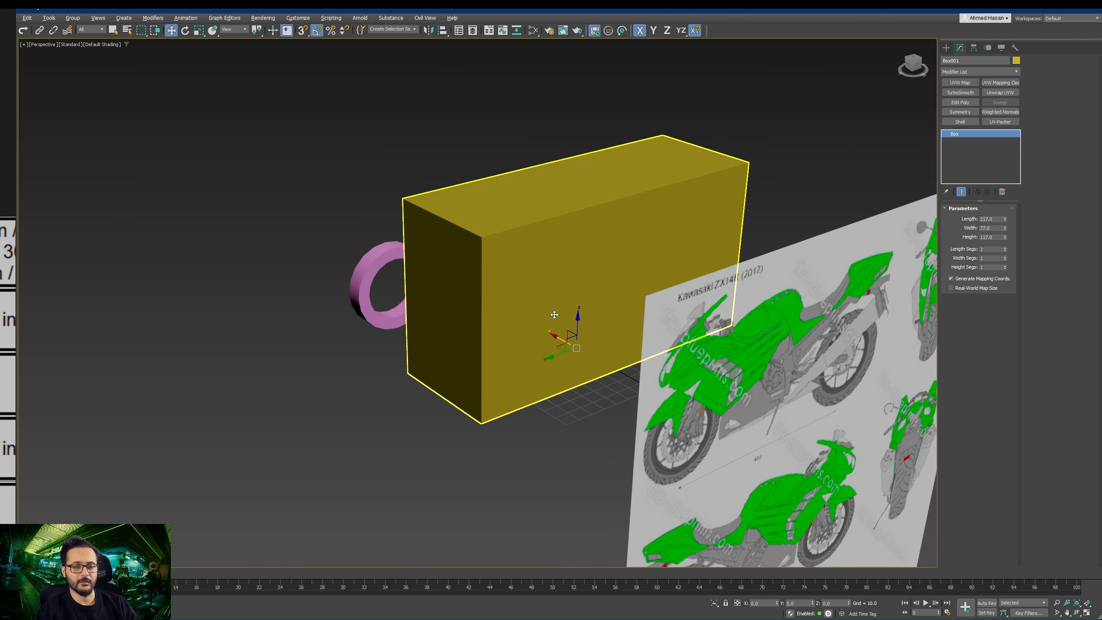
pyautogui.hotkey('alt', 'x')
pyautogui.keyDown('alt'); pyautogui.moveTo(554, 314); pyautogui.dragTo(573, 259, button='middle'); pyautogui.keyUp('alt')
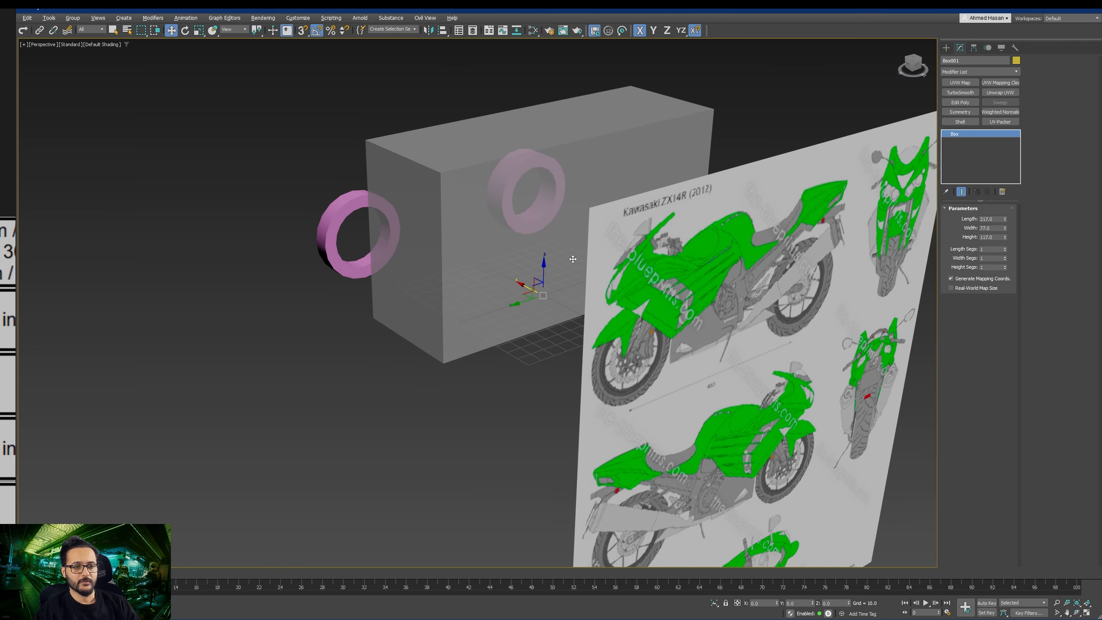
# Step: Move the blueprint plane along the X axis back to the bounding box
pyautogui.click(650, 333)
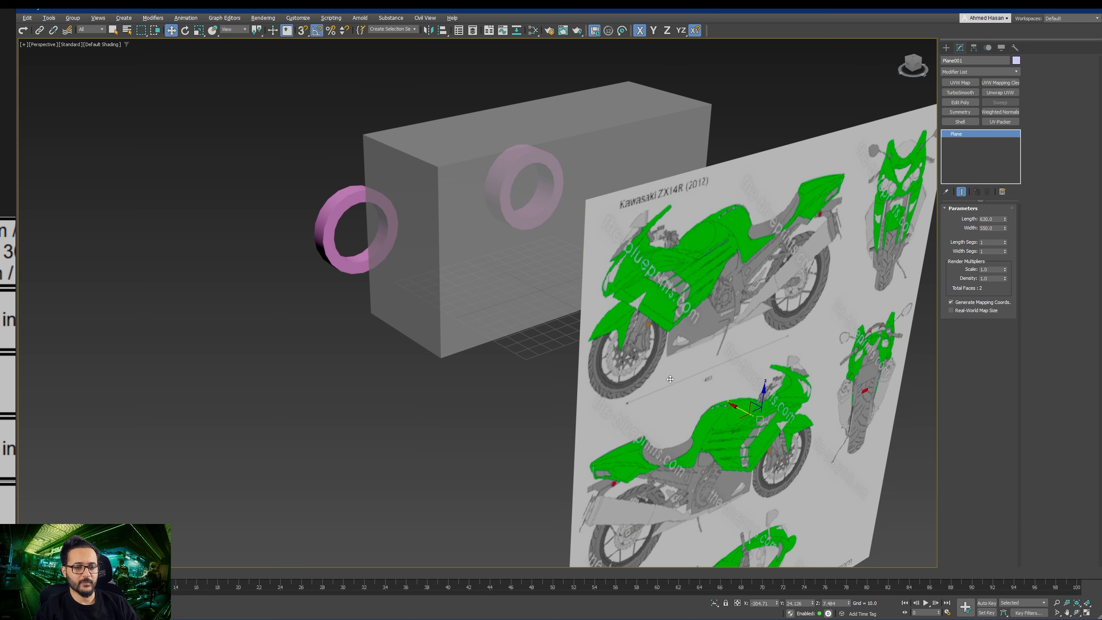
pyautogui.moveTo(735, 406); pyautogui.dragTo(516, 292)
pyautogui.keyDown('alt'); pyautogui.moveTo(603, 355); pyautogui.dragTo(547, 347, button='middle'); pyautogui.keyUp('alt')
pyautogui.moveTo(547, 347); pyautogui.dragTo(522, 399, button='middle')
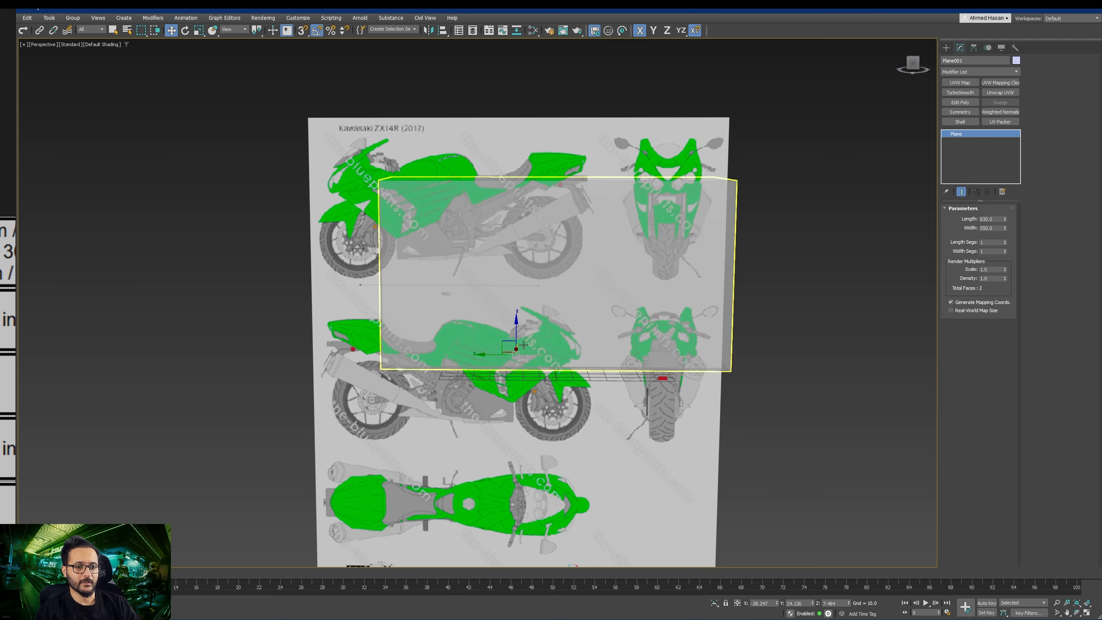
# Step: Shift the blueprint plane in the YZ plane and scale it up uniformly until its upper side view of the motorcycle fits the box
pyautogui.moveTo(504, 341); pyautogui.dragTo(635, 428)
pyautogui.keyDown('alt'); pyautogui.moveTo(598, 408); pyautogui.dragTo(608, 408, button='middle'); pyautogui.keyUp('alt')
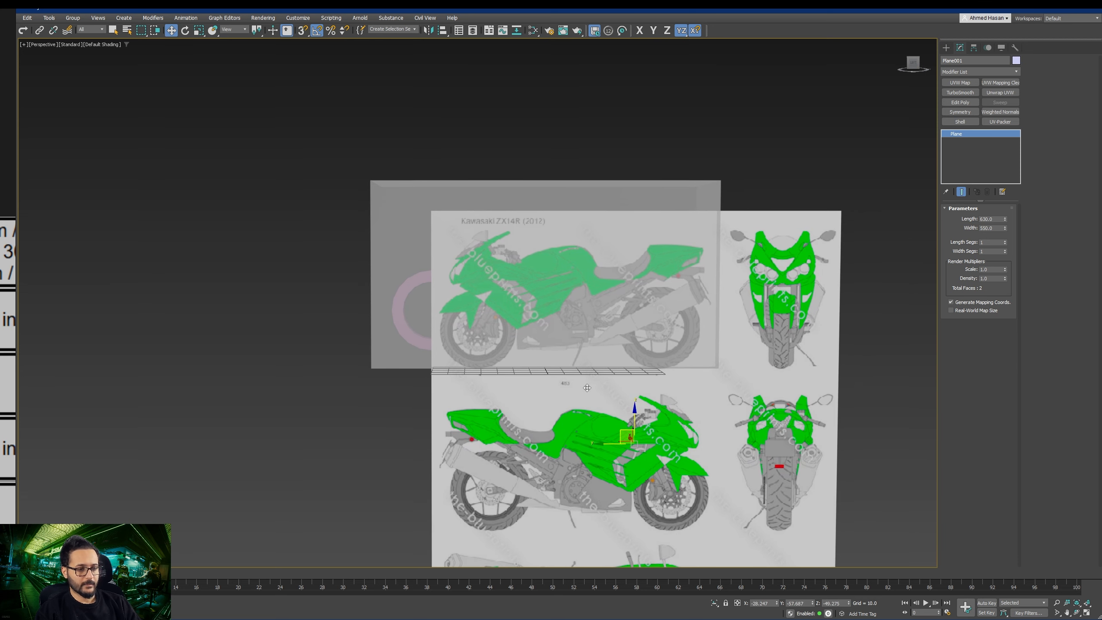
pyautogui.press('r')
pyautogui.moveTo(619, 429); pyautogui.dragTo(605, 447)
pyautogui.press('w')
pyautogui.press('r')
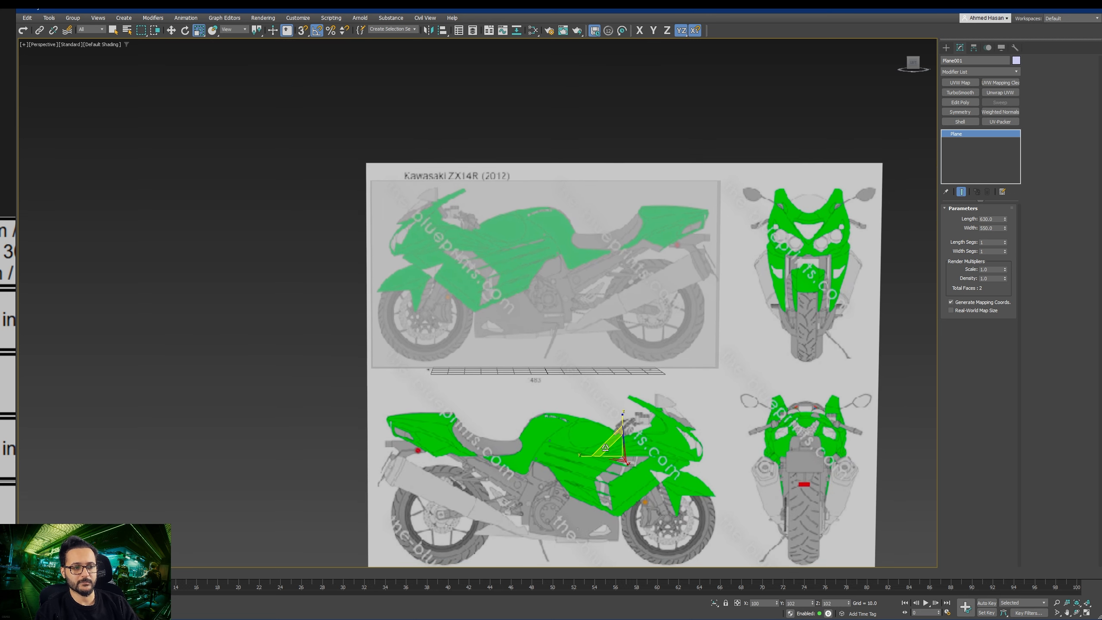
pyautogui.press('w')
pyautogui.moveTo(537, 395); pyautogui.dragTo(554, 389)
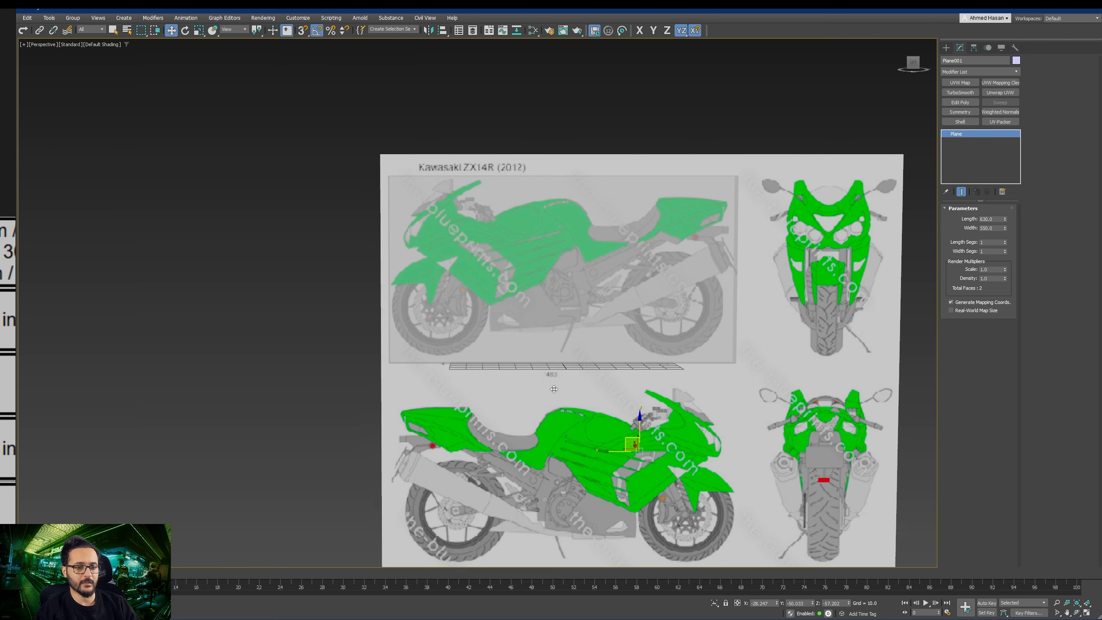
pyautogui.keyDown('alt'); pyautogui.moveTo(560, 384); pyautogui.dragTo(581, 392, button='middle'); pyautogui.keyUp('alt')
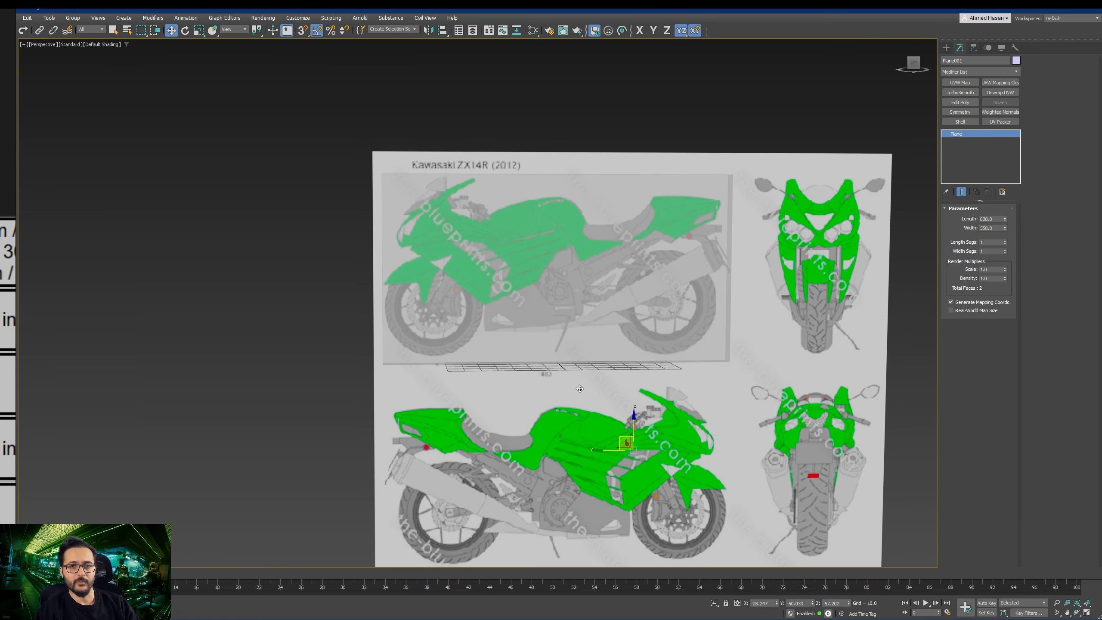
# Step: Switch the viewport to the Left view and frame the whole blueprint plane
pyautogui.press('l')
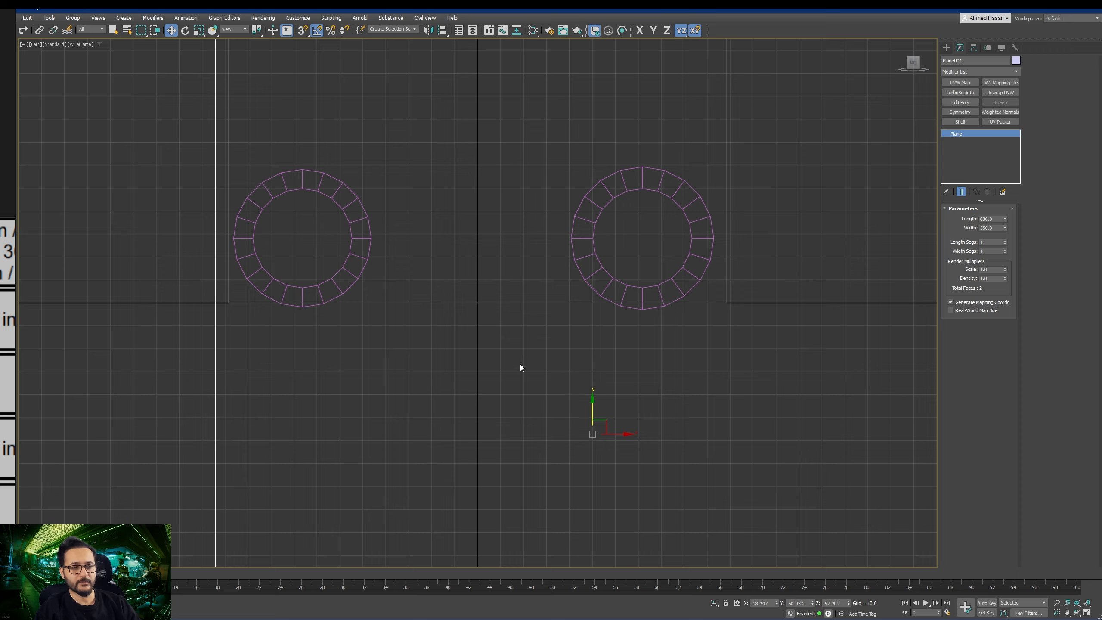
pyautogui.scroll(-4, 520, 367)
pyautogui.moveTo(490, 359); pyautogui.dragTo(487, 311, button='middle')
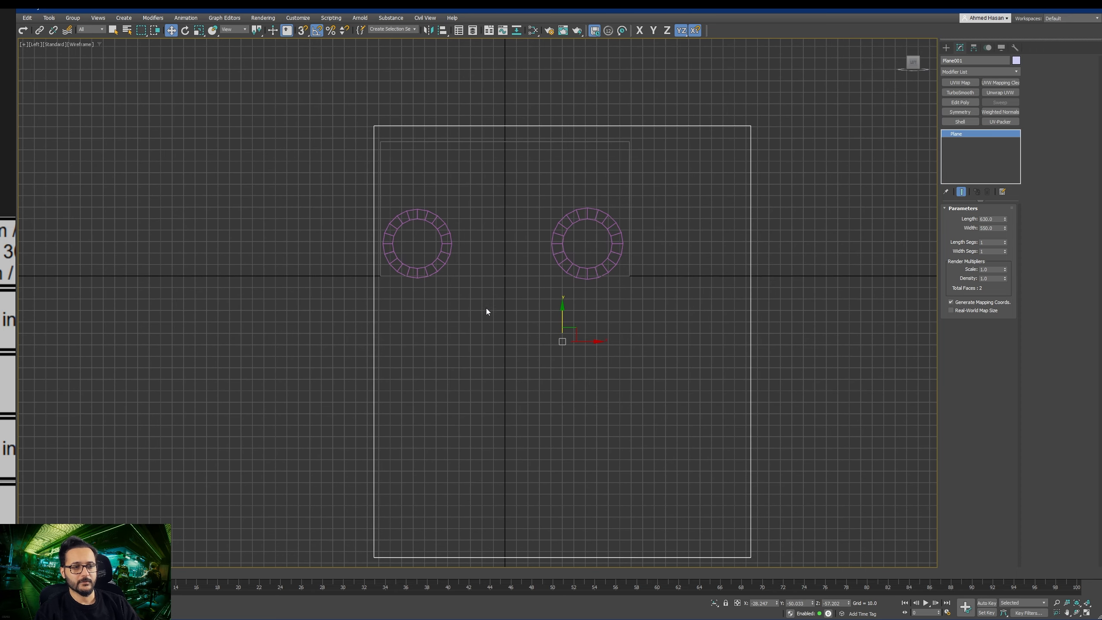
pyautogui.moveTo(448, 373); pyautogui.dragTo(455, 368, button='middle')
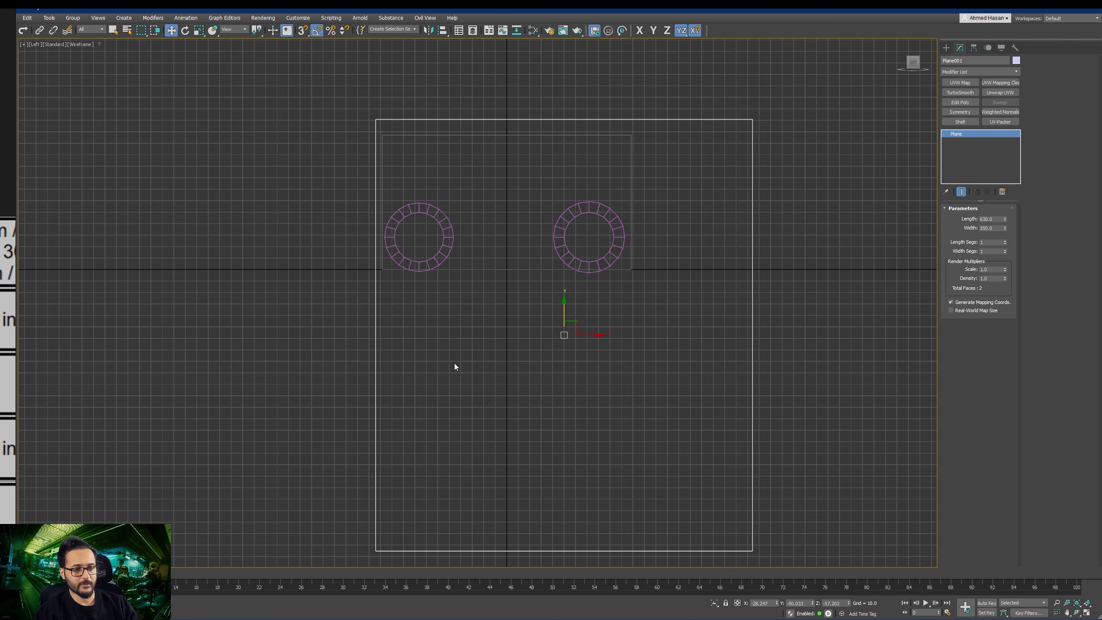
# Step: Display the Left view with default shading and hide its grid
pyautogui.press('F3')
pyautogui.press('F3')
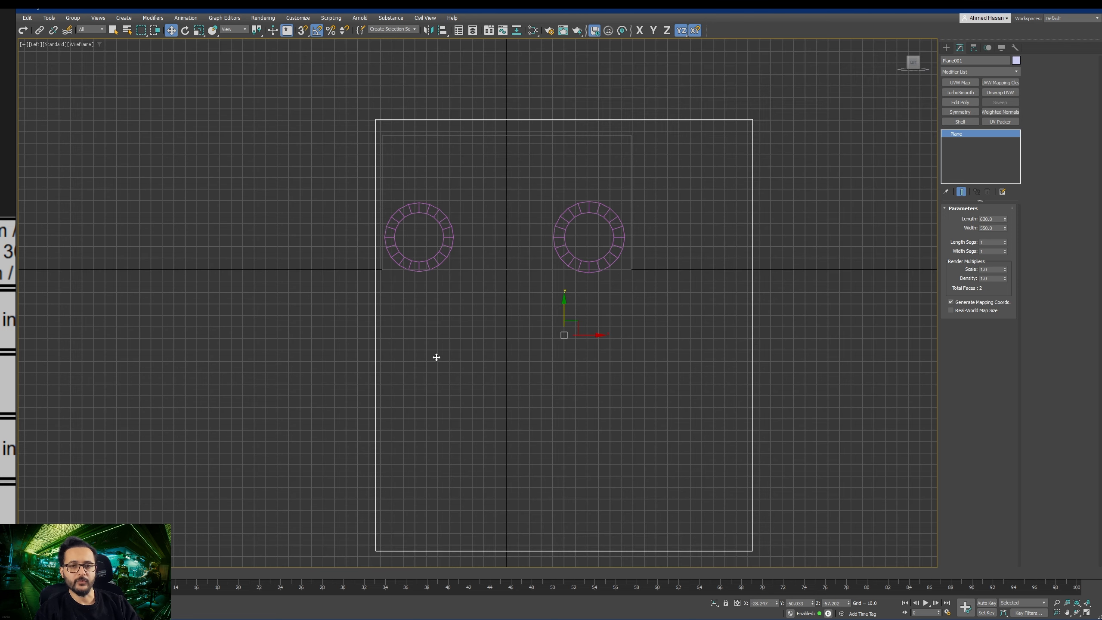
pyautogui.press('F3')
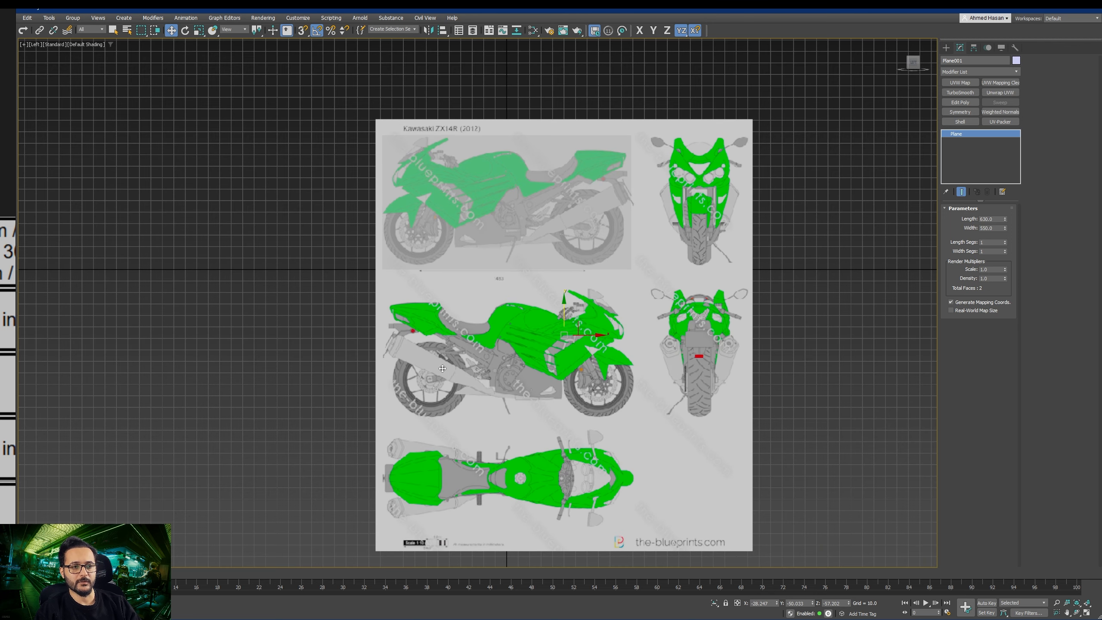
pyautogui.moveTo(442, 369)
pyautogui.mouseDown(button='middle')
pyautogui.moveTo(470, 378)
pyautogui.moveTo(453, 376)
pyautogui.mouseUp(button='middle')
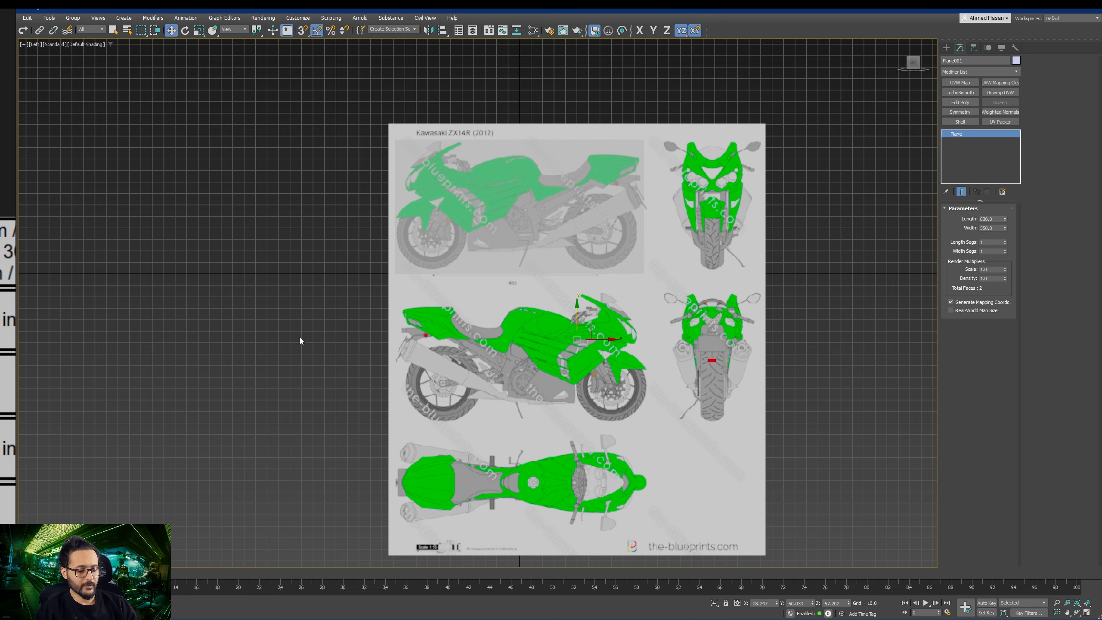
pyautogui.moveTo(288, 280); pyautogui.dragTo(300, 286, button='middle')
pyautogui.press('g')
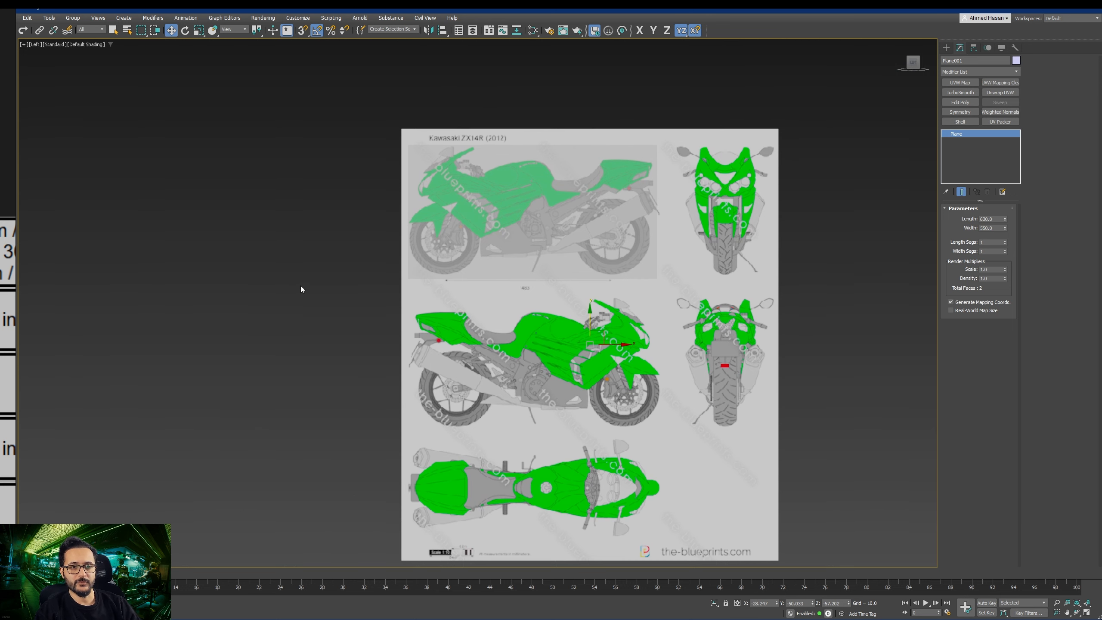
# Step: Nudge the blueprint plane down slightly against the bounding box and turn on edged faces in the Left view
pyautogui.moveTo(344, 345); pyautogui.dragTo(315, 334, button='middle')
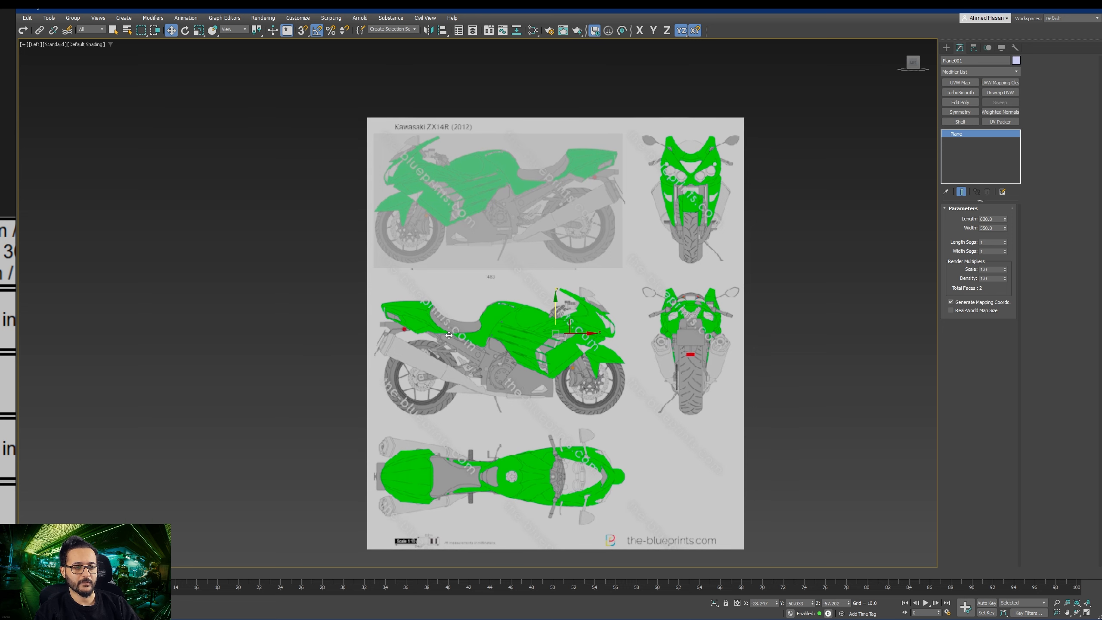
pyautogui.moveTo(570, 319); pyautogui.dragTo(570, 322)
pyautogui.press('F4')
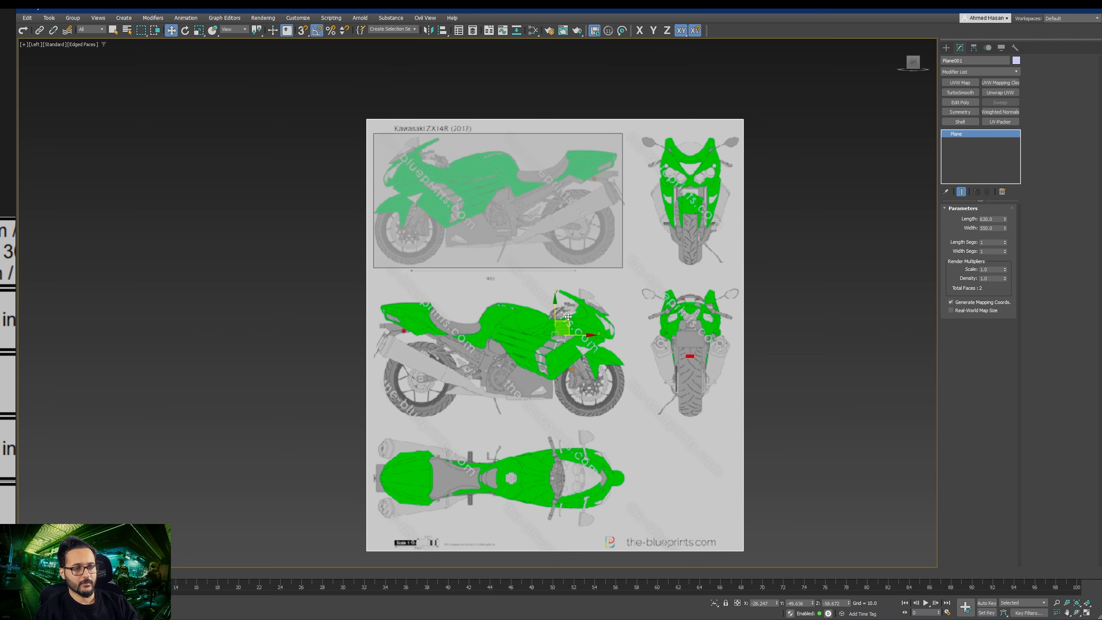
pyautogui.scroll(2, 558, 323)
pyautogui.moveTo(557, 323); pyautogui.dragTo(575, 356, button='middle')
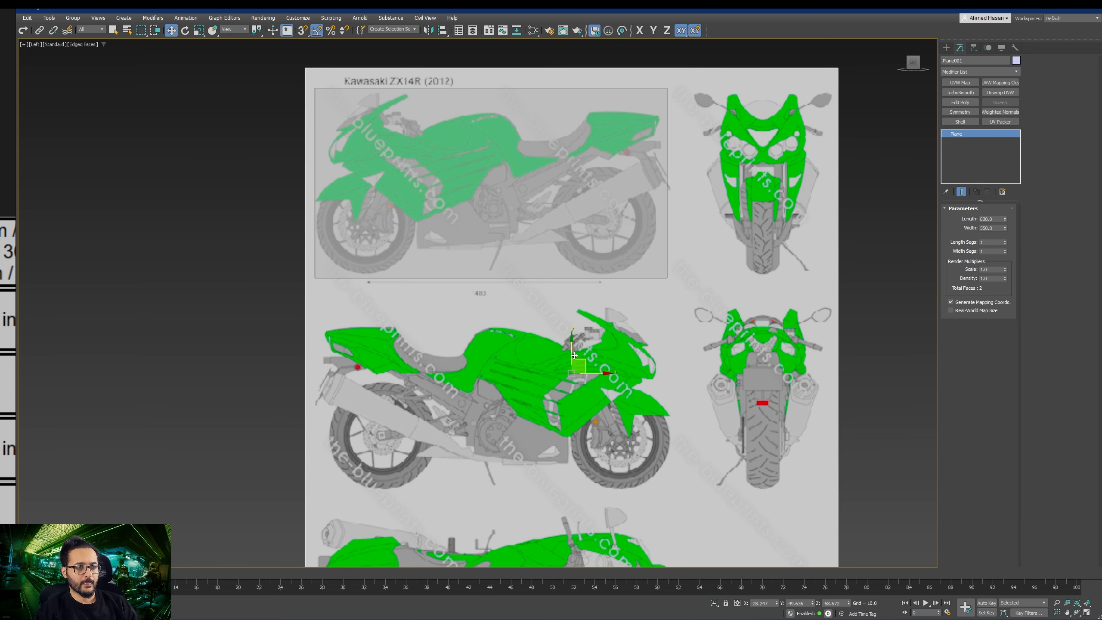
pyautogui.press('F4')
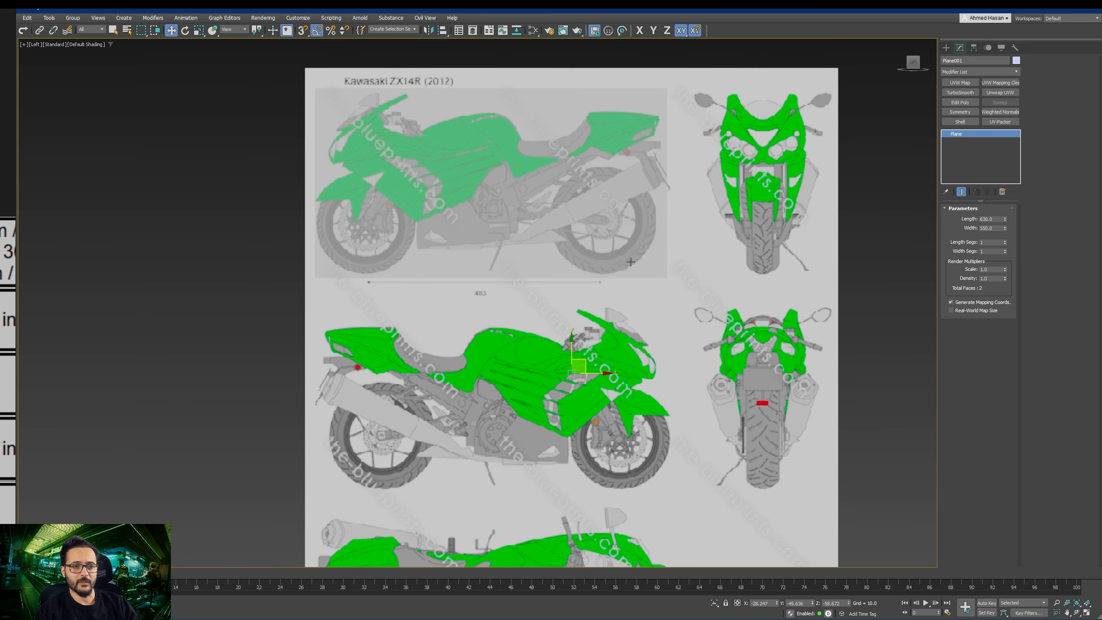
pyautogui.press('F4')
# Step: Try to adjust the blueprint plane's position and uniform scale about its current pivot, and undo the scaling
pyautogui.moveTo(234, 407); pyautogui.dragTo(249, 406, button='middle')
pyautogui.scroll(1, 413, 407)
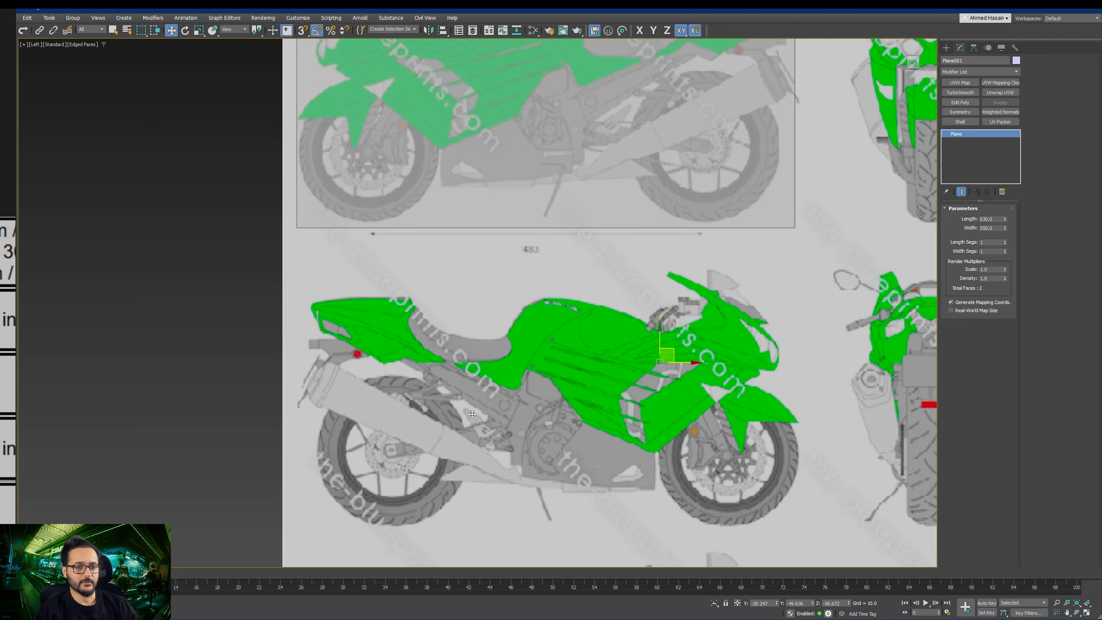
pyautogui.scroll(-1, 468, 408)
pyautogui.moveTo(489, 384); pyautogui.dragTo(497, 412, button='middle')
pyautogui.scroll(-1, 590, 390)
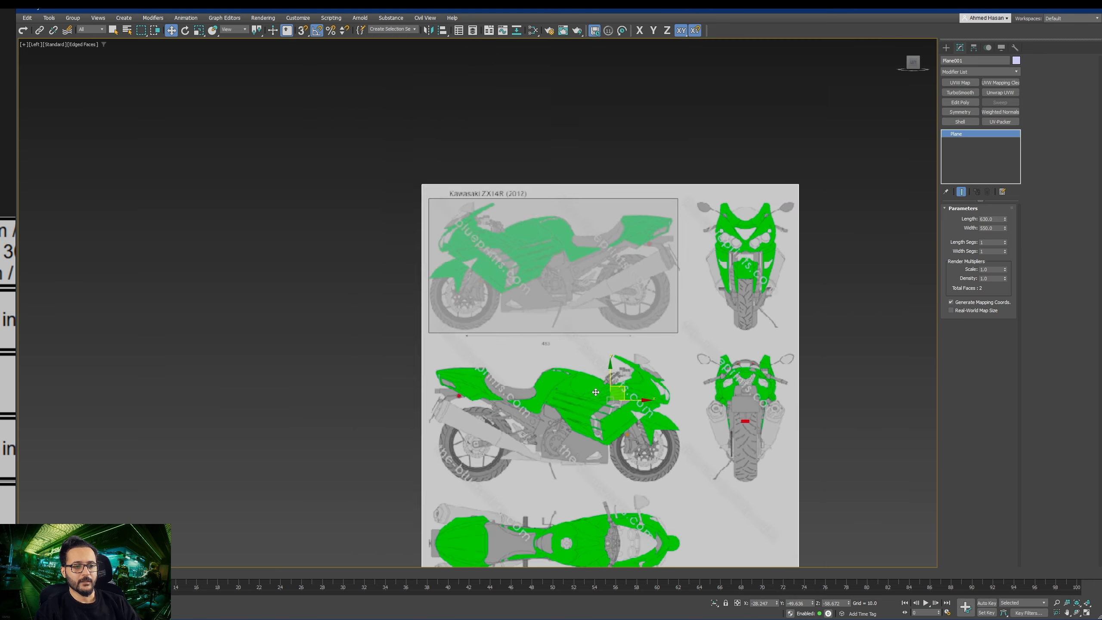
pyautogui.scroll(1, 588, 388)
pyautogui.moveTo(588, 388); pyautogui.dragTo(579, 388, button='middle')
pyautogui.moveTo(625, 391)
pyautogui.mouseDown()
pyautogui.moveTo(638, 409)
pyautogui.moveTo(677, 367)
pyautogui.moveTo(623, 406)
pyautogui.mouseUp()
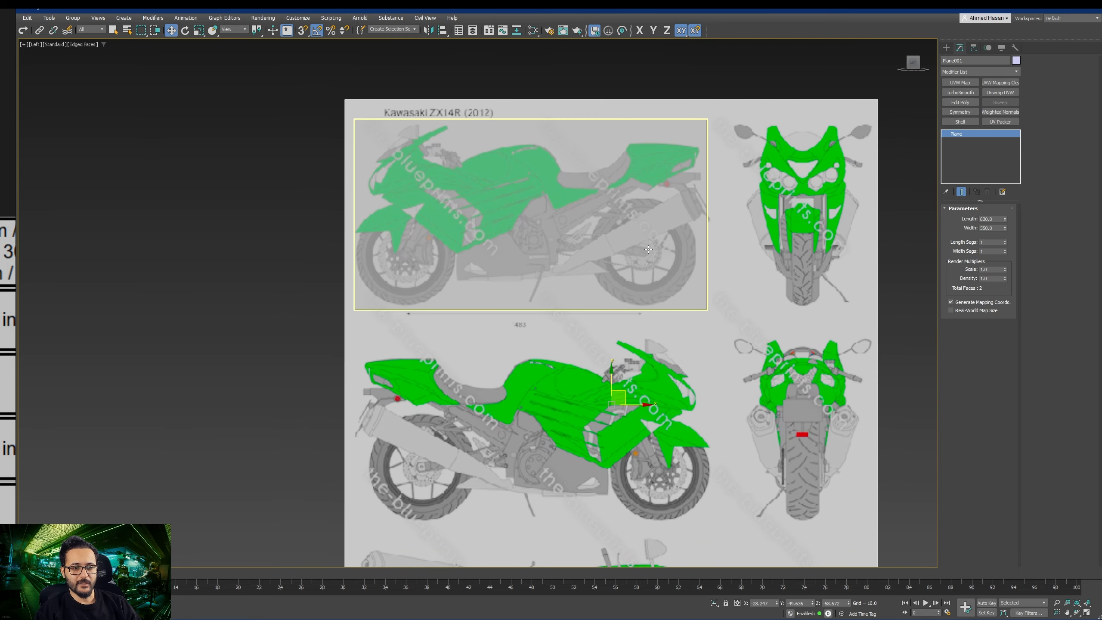
pyautogui.press('r')
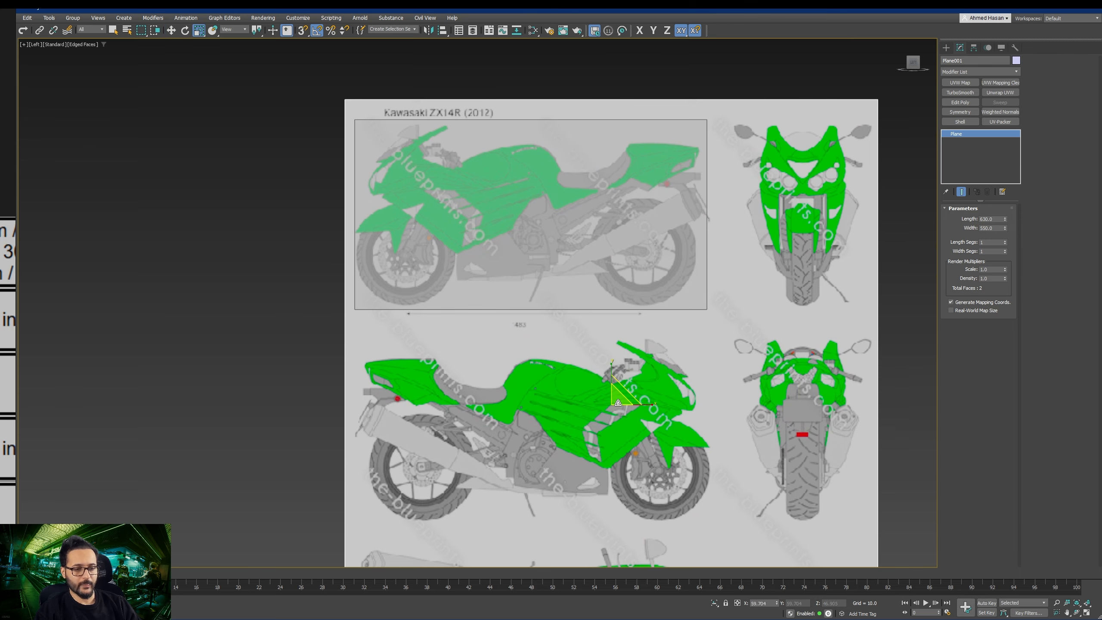
pyautogui.moveTo(615, 391)
pyautogui.mouseDown()
pyautogui.moveTo(623, 383)
pyautogui.moveTo(627, 399)
pyautogui.mouseUp()
pyautogui.hotkey('ctrl', 'z')
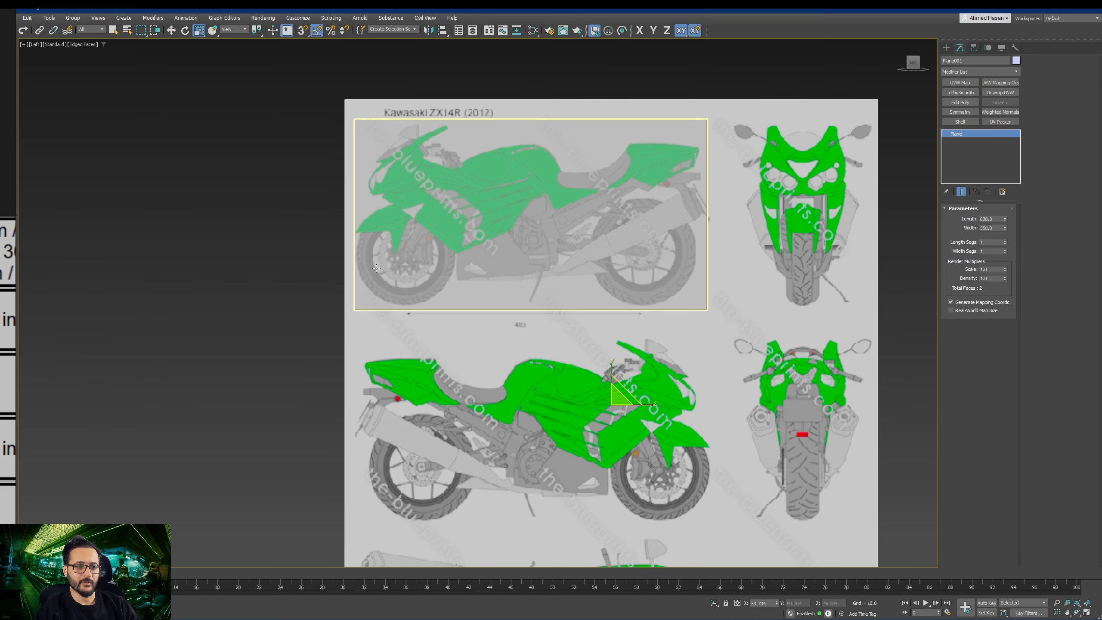
# Step: Move only the blueprint plane's pivot to the centre of the rear wheel in the upper side view, and leave pivot editing
pyautogui.moveTo(597, 262); pyautogui.dragTo(579, 277, button='middle')
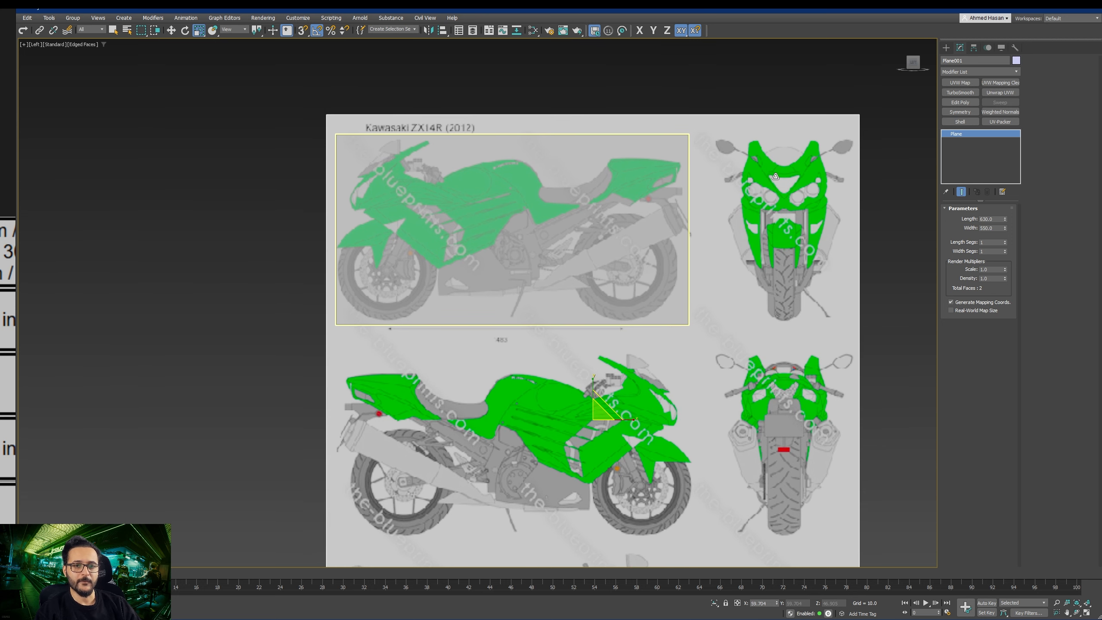
pyautogui.click(973, 48)
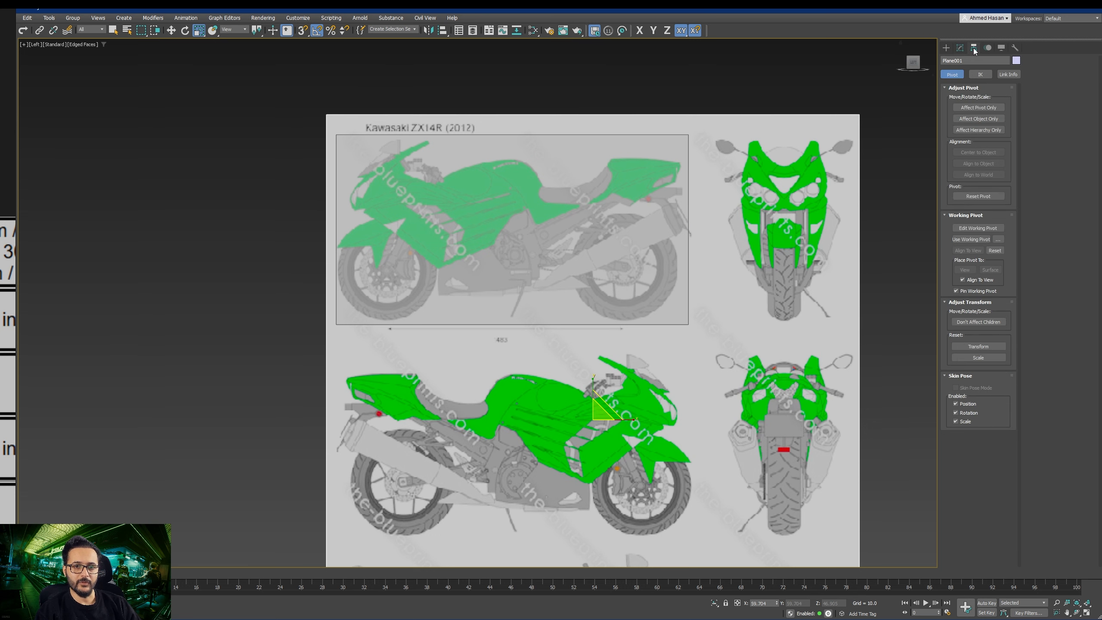
pyautogui.click(973, 108)
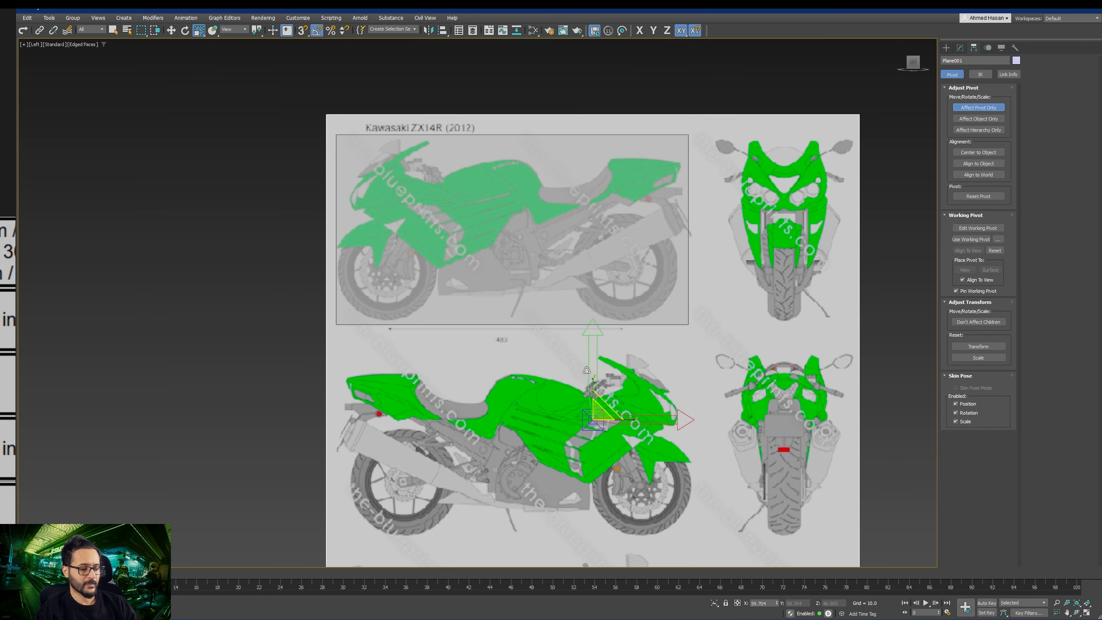
pyautogui.press('w')
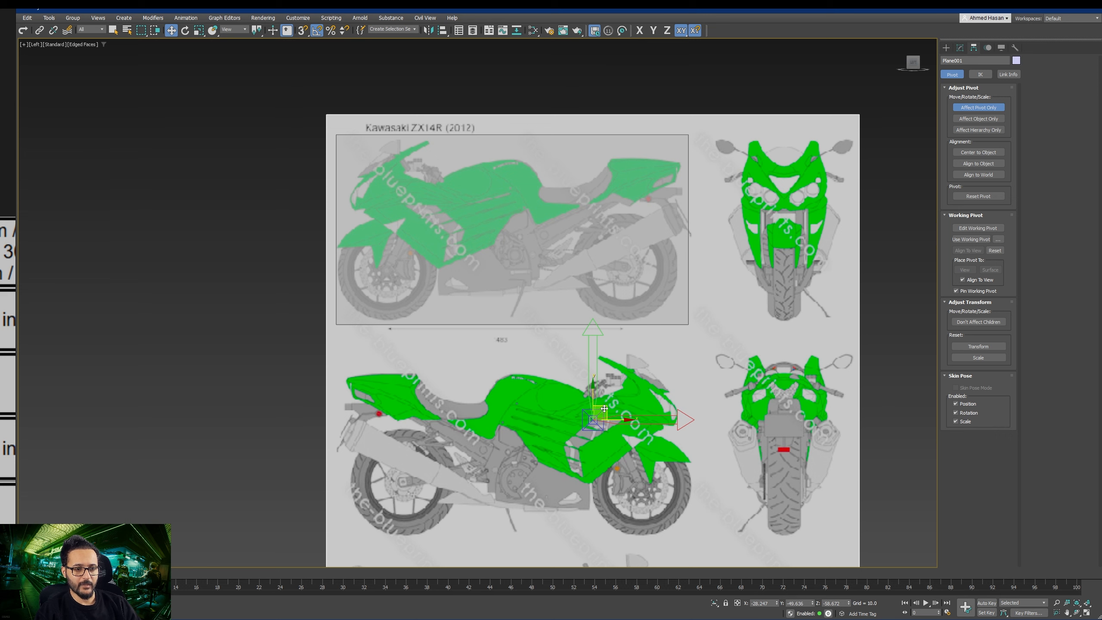
pyautogui.moveTo(605, 409); pyautogui.dragTo(638, 255)
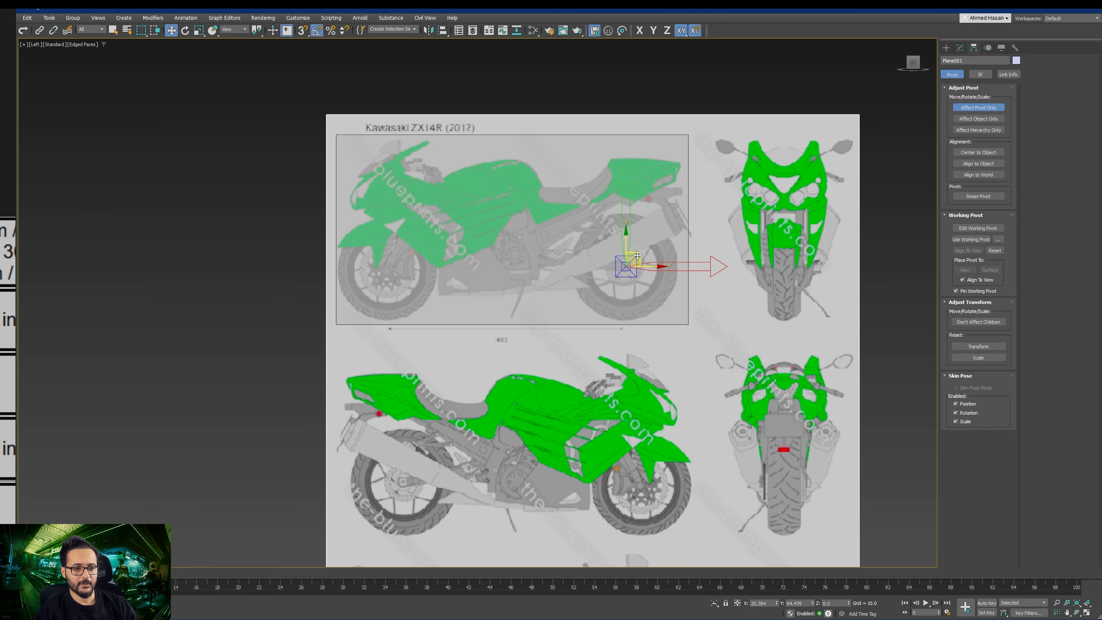
pyautogui.scroll(10, 638, 256)
pyautogui.moveTo(659, 199); pyautogui.dragTo(659, 198)
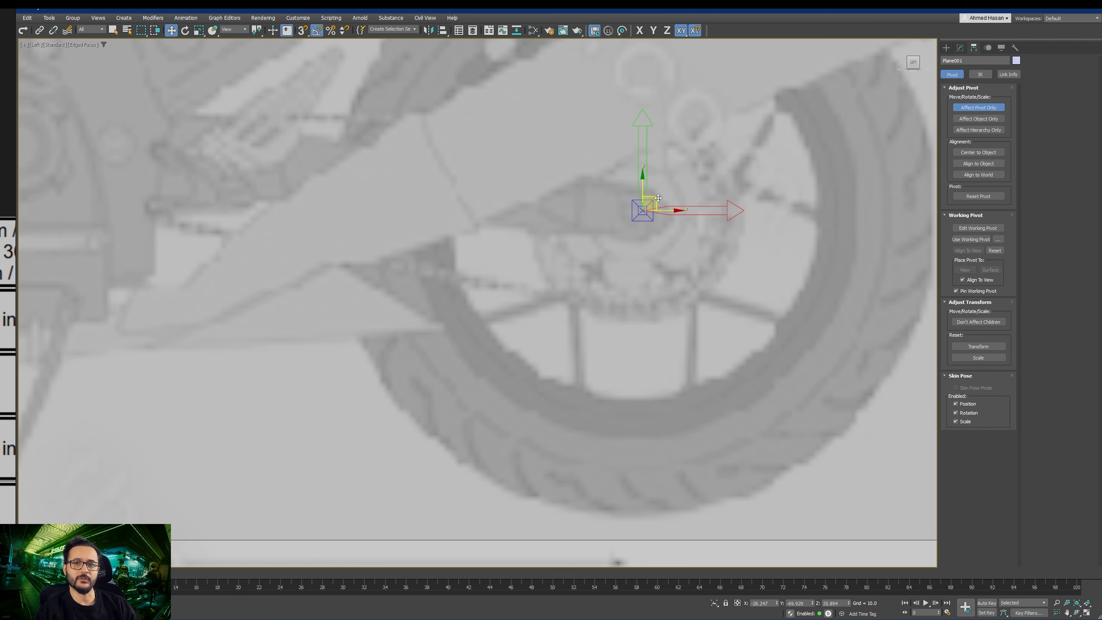
pyautogui.scroll(-6, 658, 199)
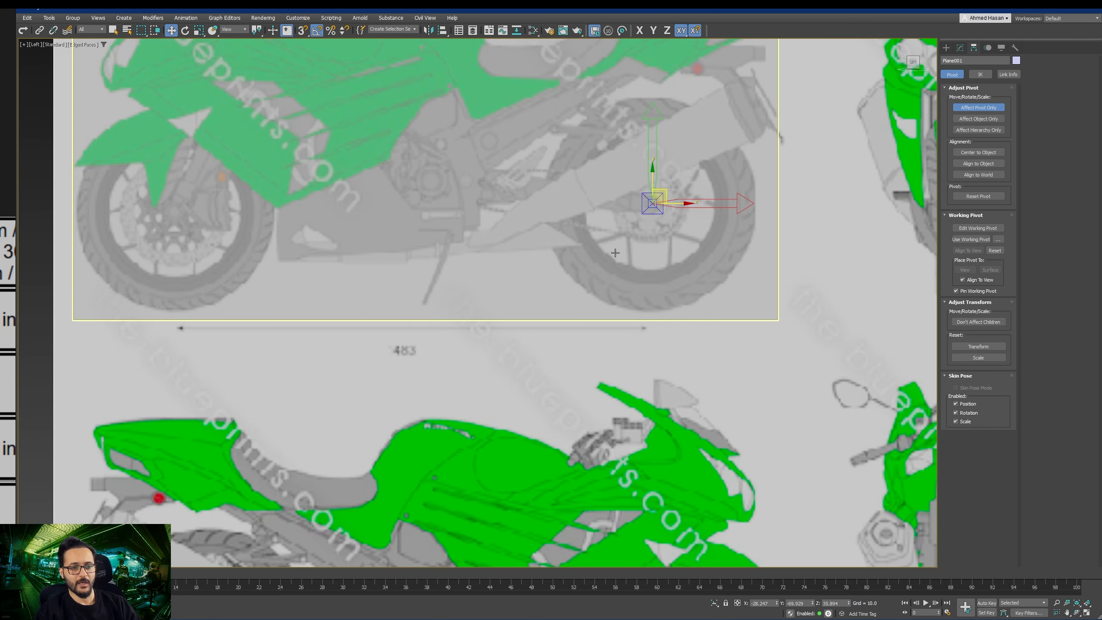
pyautogui.scroll(2, 602, 322)
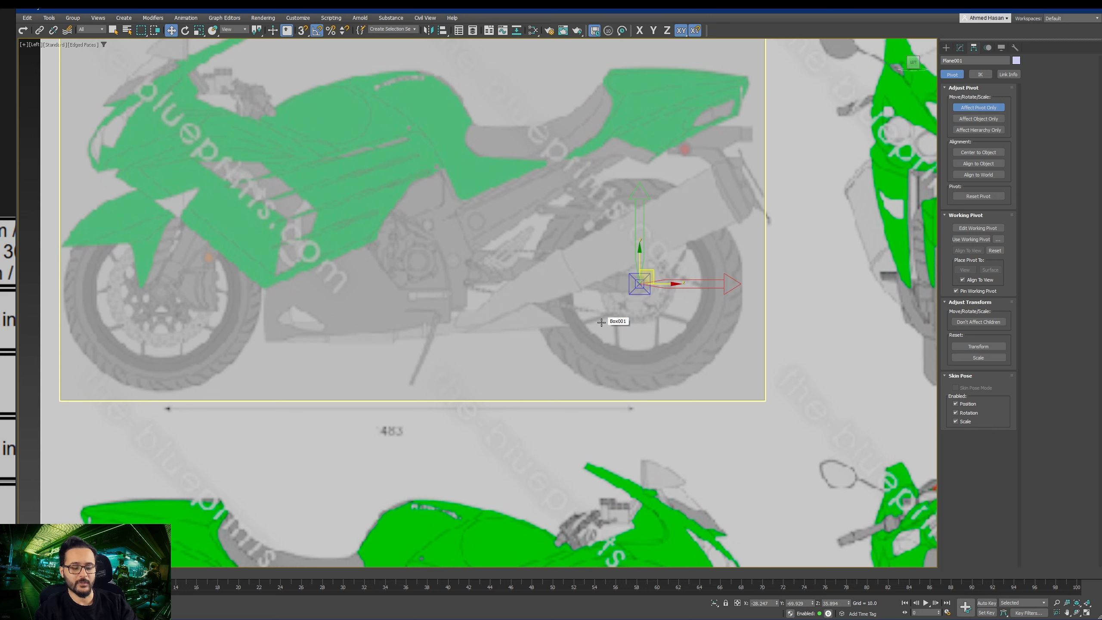
pyautogui.click(961, 110)
# Step: Scale the blueprint plane up slightly and uniformly about the rear-wheel pivot to match the bounding box length
pyautogui.scroll(-4, 564, 322)
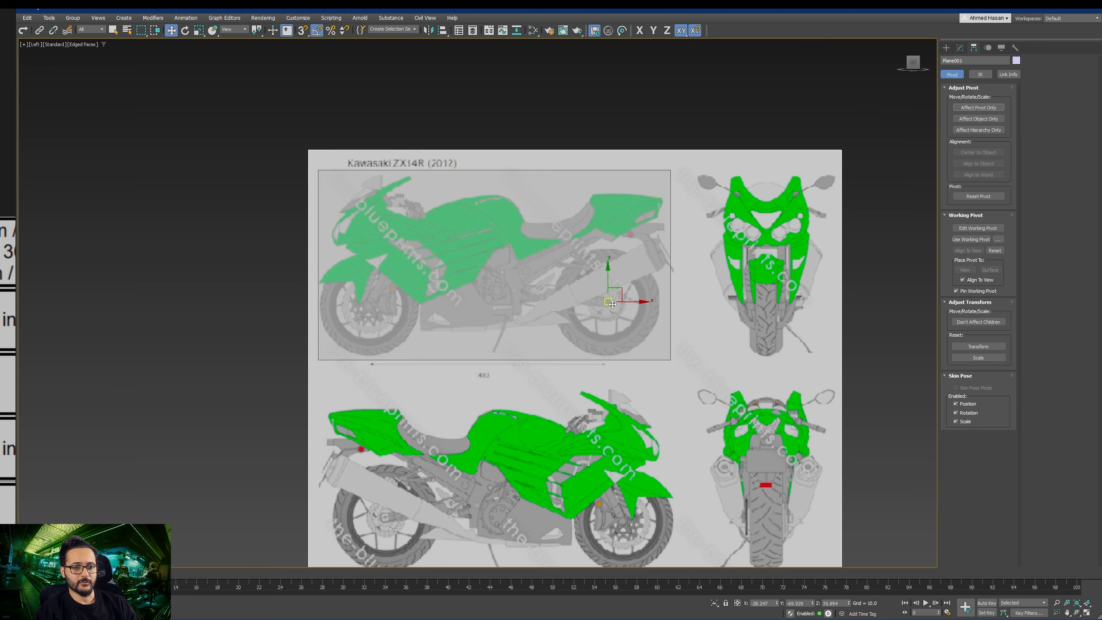
pyautogui.scroll(2, 563, 323)
pyautogui.moveTo(555, 323); pyautogui.dragTo(575, 328, button='middle')
pyautogui.press('r')
pyautogui.moveTo(646, 289); pyautogui.dragTo(649, 287)
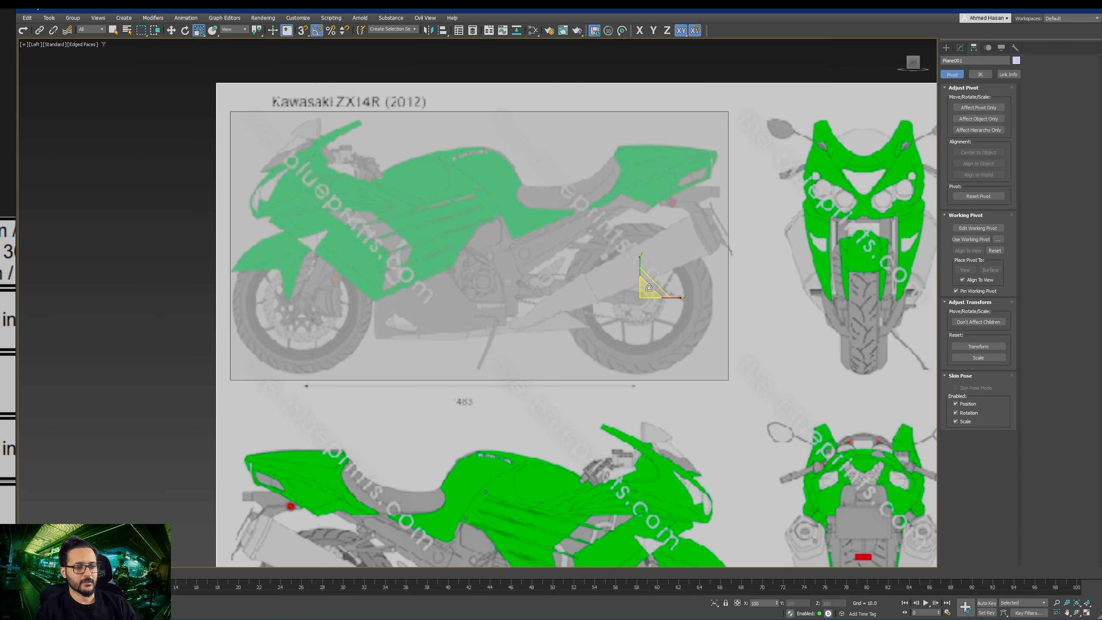
pyautogui.moveTo(649, 287); pyautogui.dragTo(650, 287)
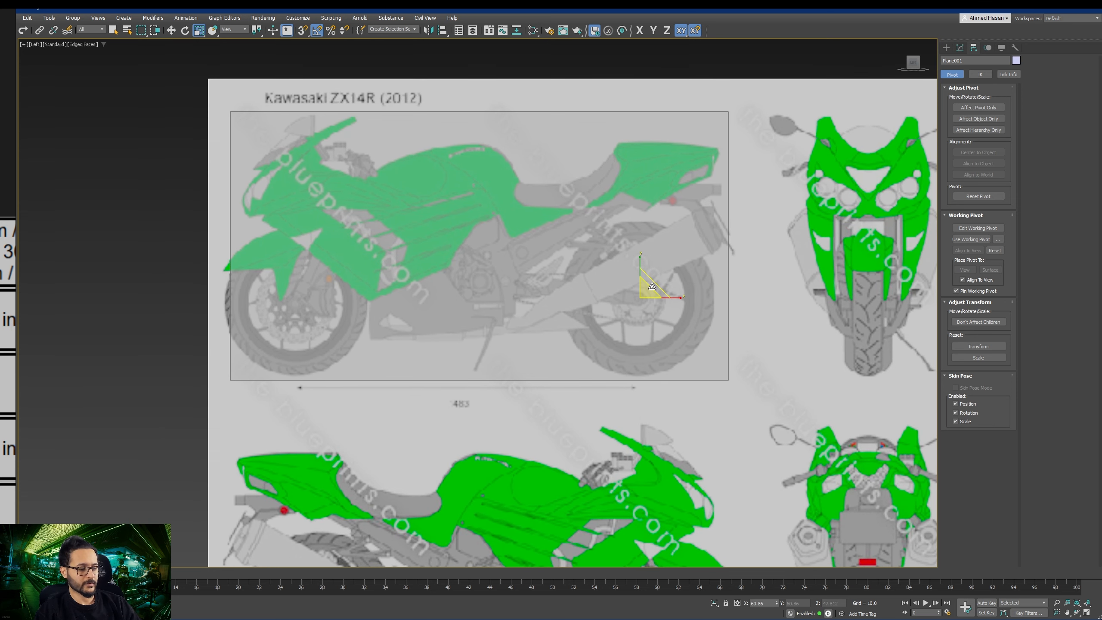
# Step: Move the blueprint plane so the front wheel meets the bounding box's front edge and both tyres rest on its lower edge
pyautogui.press('w')
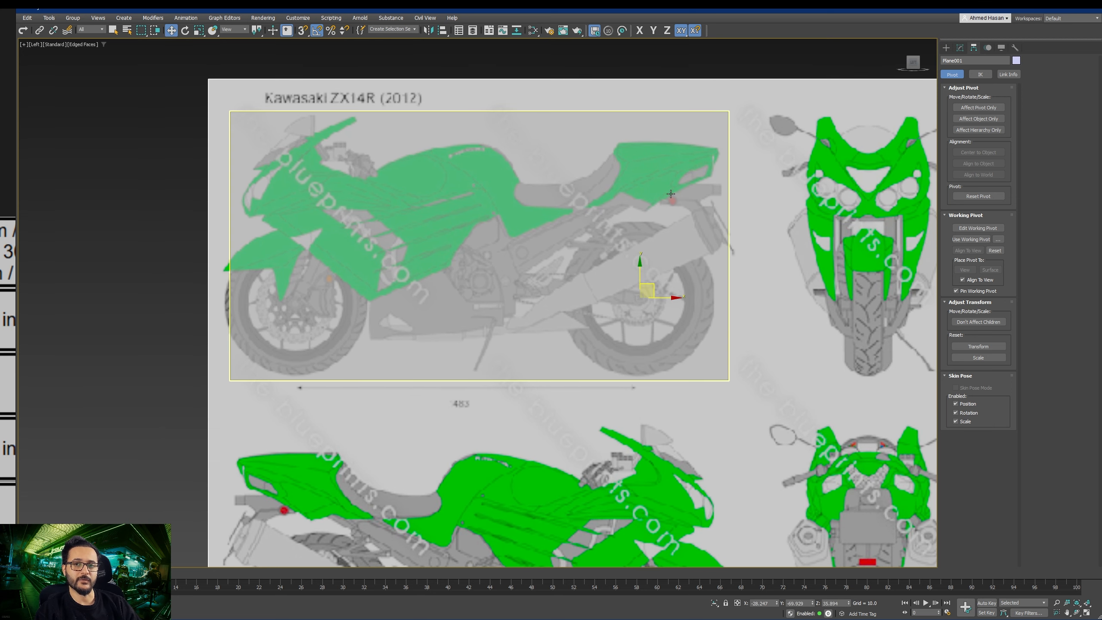
pyautogui.moveTo(655, 285); pyautogui.dragTo(659, 284)
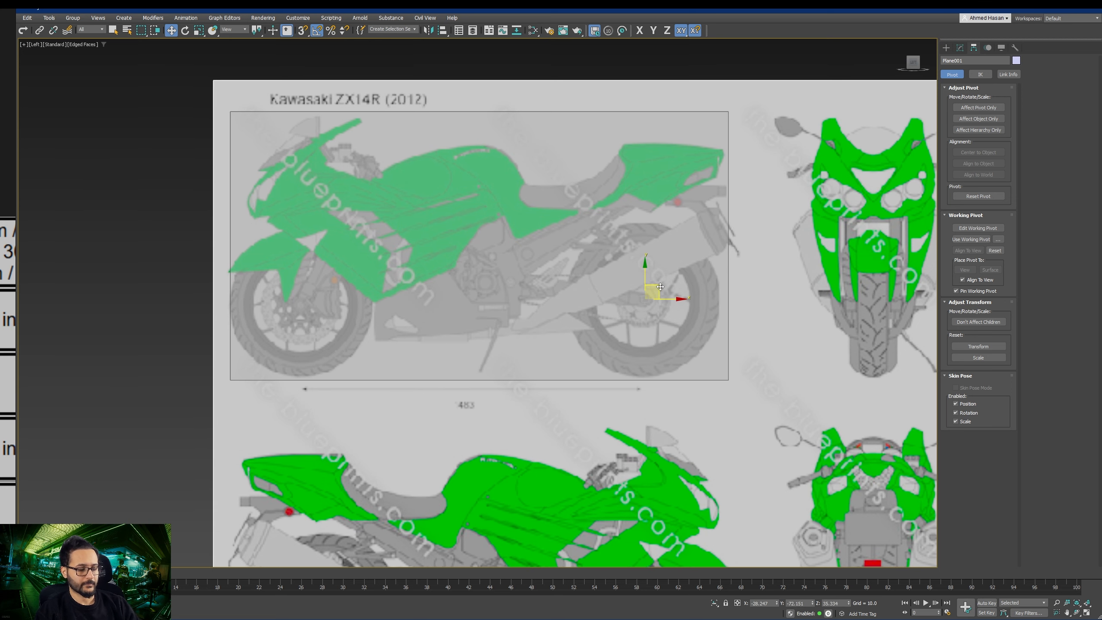
pyautogui.press('r')
pyautogui.press('w')
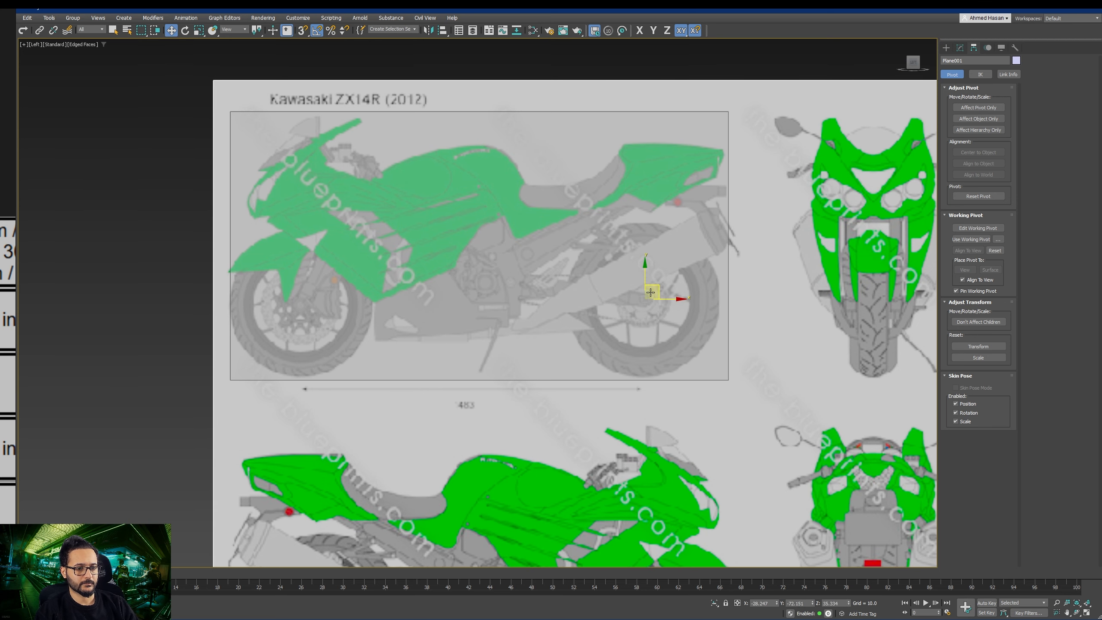
pyautogui.moveTo(641, 269); pyautogui.dragTo(649, 272)
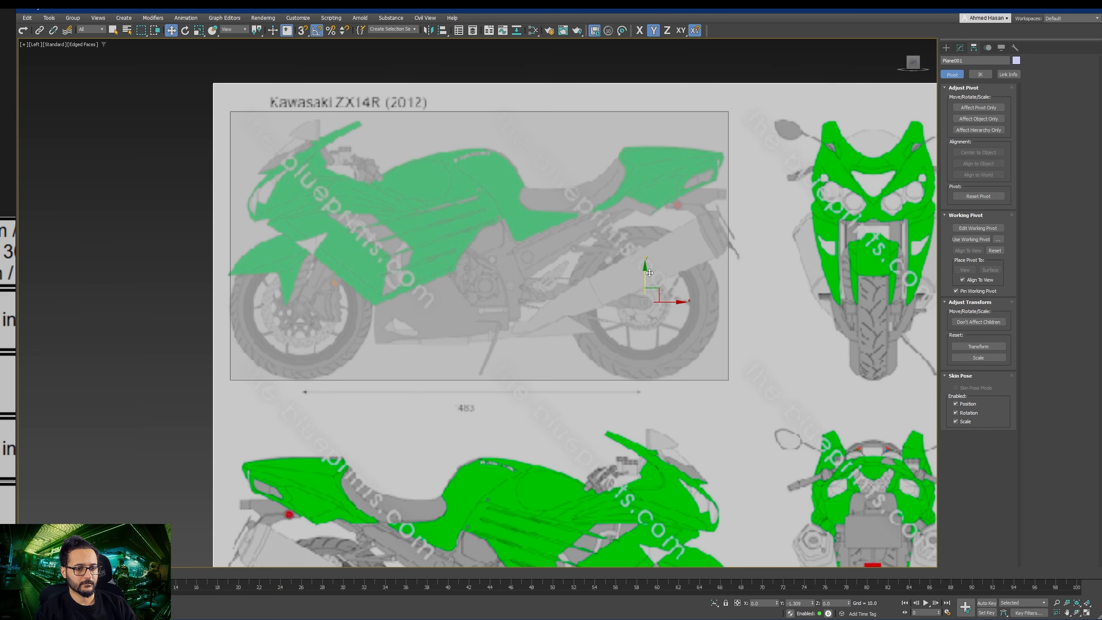
# Step: Scale the blueprint plane down slightly about the rear-wheel pivot and nudge it so the tyres sit on the box's lower edge
pyautogui.press('r')
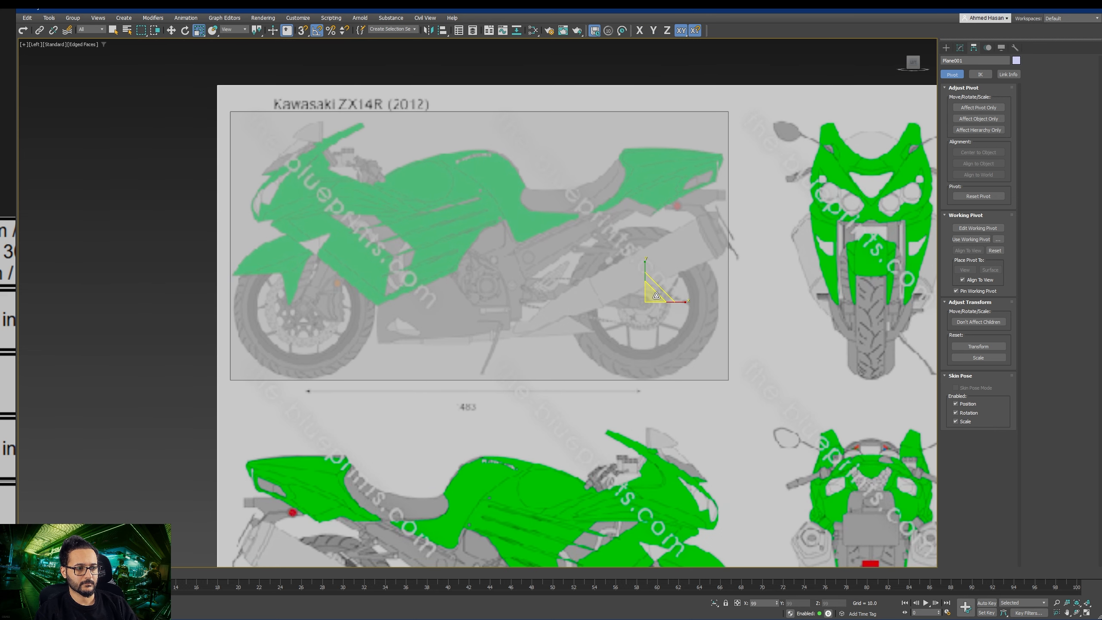
pyautogui.moveTo(656, 295); pyautogui.dragTo(656, 296)
pyautogui.moveTo(657, 296); pyautogui.dragTo(657, 295)
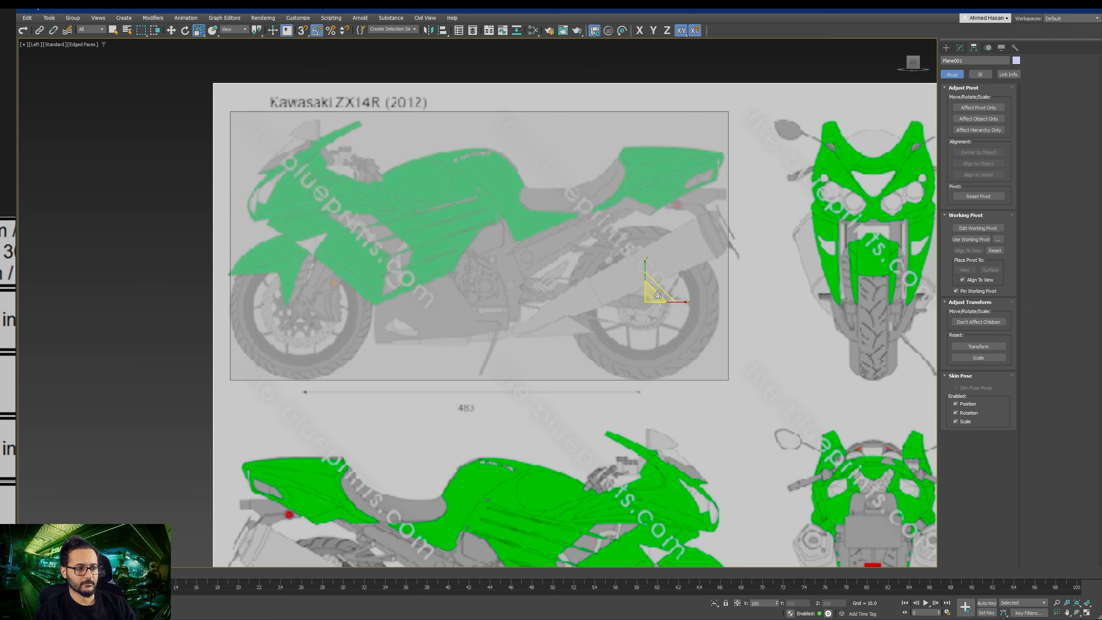
pyautogui.hotkey('ctrl', 'z')
pyautogui.press('w')
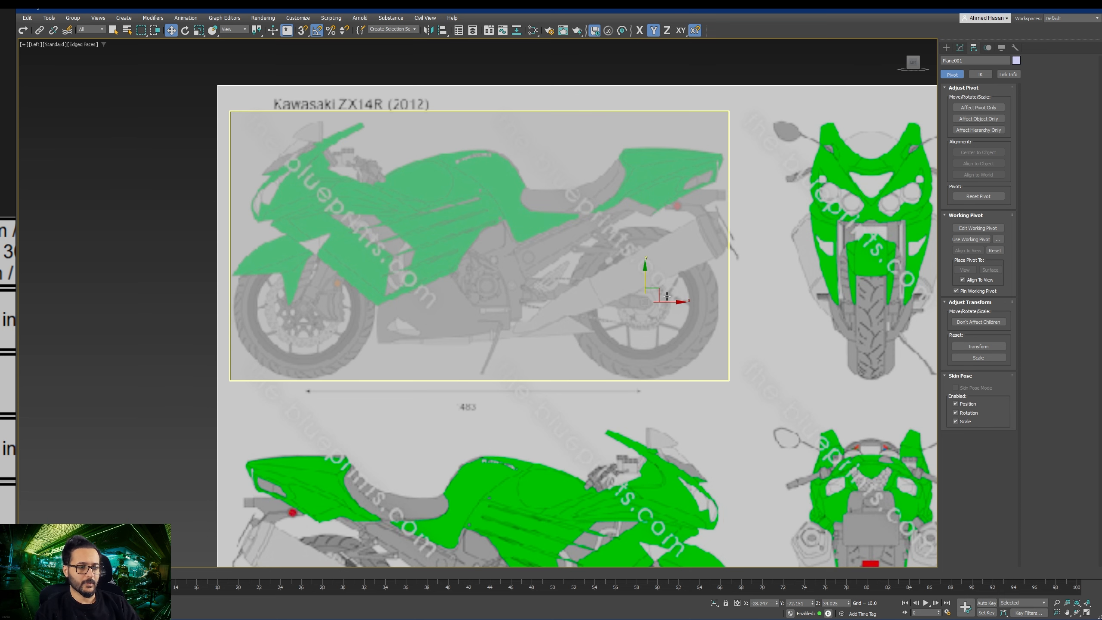
pyautogui.moveTo(646, 270); pyautogui.dragTo(672, 303)
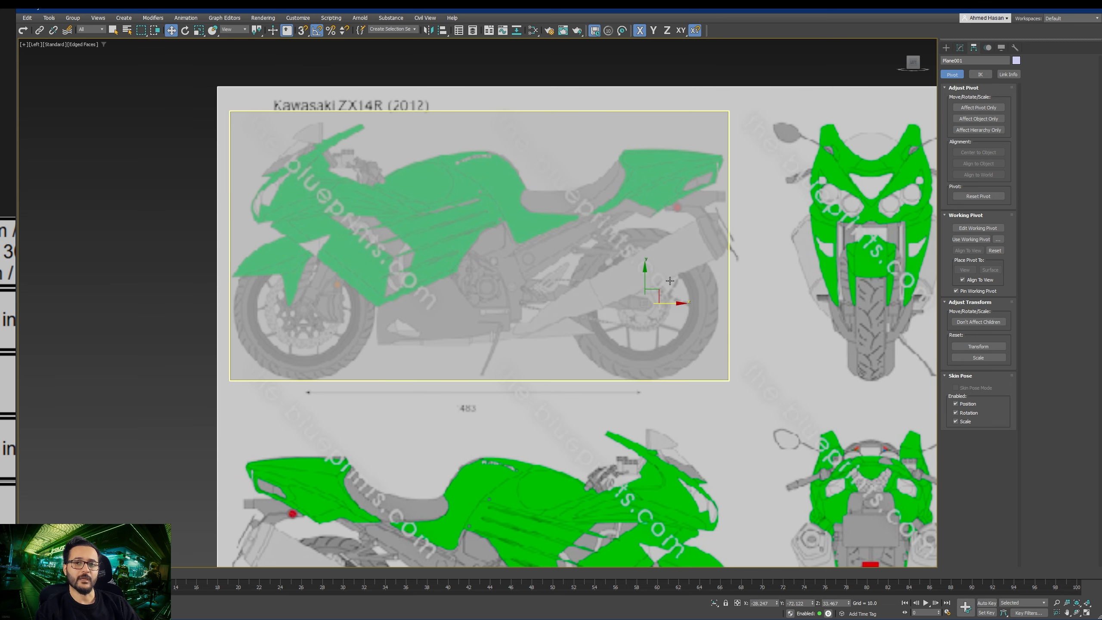
# Step: In the Perspective view, select both wheel tubes and move them along the X axis to the blueprint plane
pyautogui.moveTo(177, 317); pyautogui.dragTo(252, 303, button='middle')
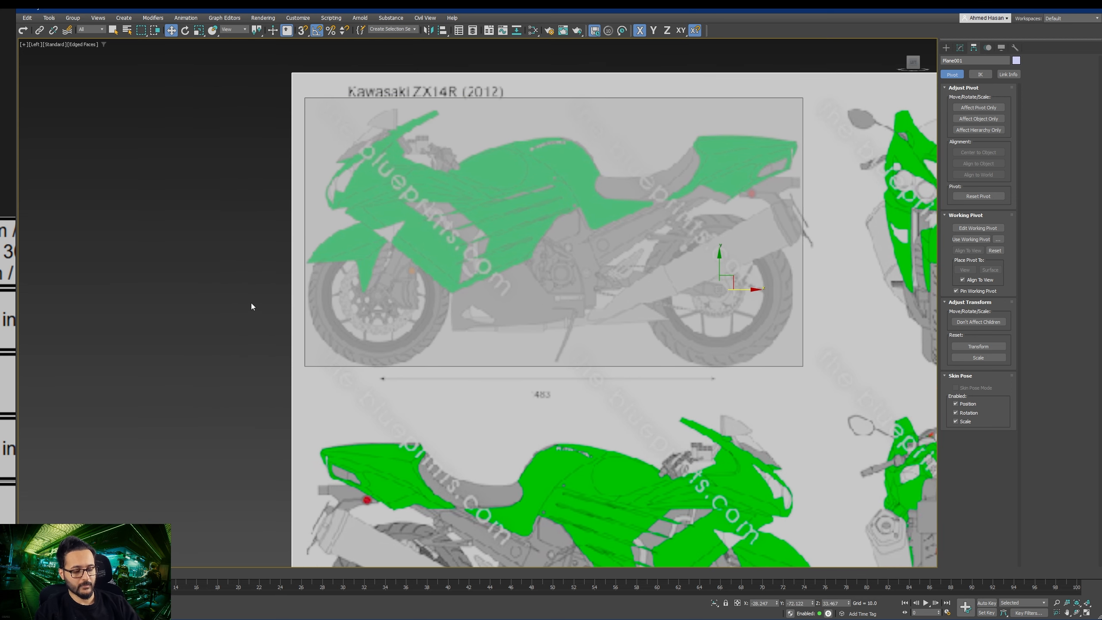
pyautogui.press('p')
pyautogui.scroll(-3, 304, 289)
pyautogui.keyDown('alt'); pyautogui.moveTo(324, 303); pyautogui.dragTo(388, 296, button='middle'); pyautogui.keyUp('alt')
pyautogui.click(390, 290)
pyautogui.keyDown('ctrl'); pyautogui.click(340, 321); pyautogui.keyUp('ctrl')
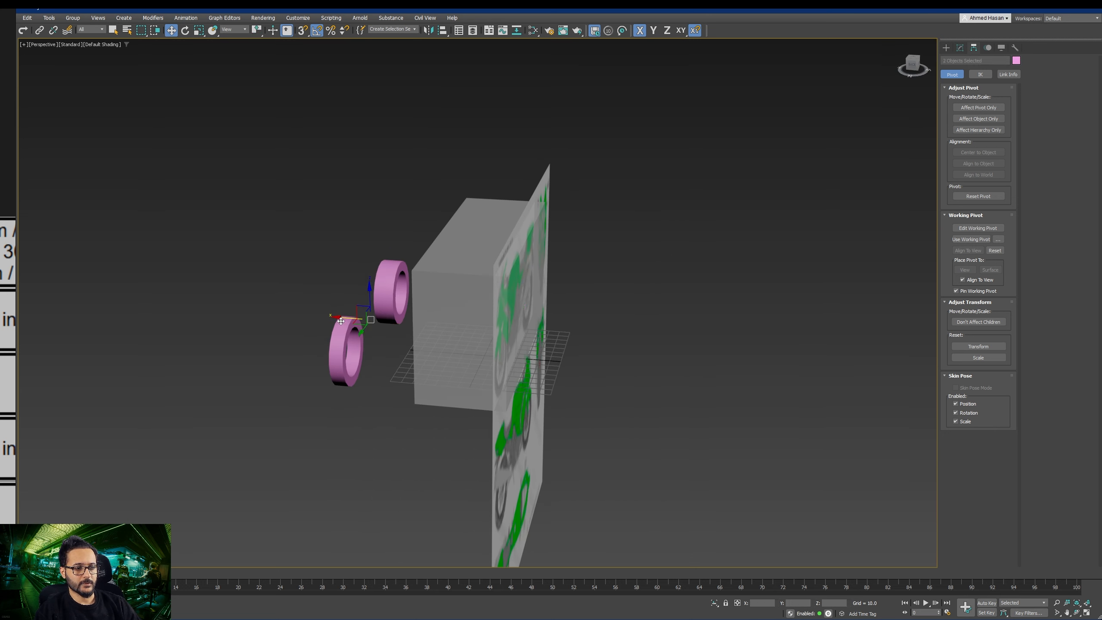
pyautogui.moveTo(340, 318); pyautogui.dragTo(482, 322)
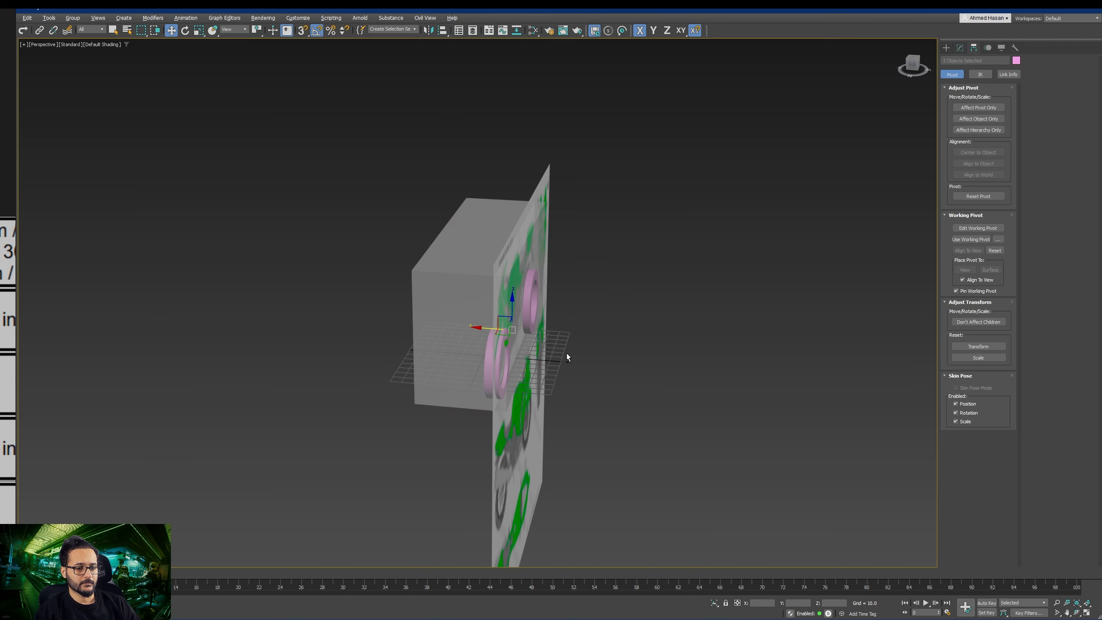
# Step: In the Left view, move both wheel tubes up and nudge them horizontally over the wheels of the upper side view
pyautogui.keyDown('alt'); pyautogui.moveTo(566, 353); pyautogui.dragTo(523, 350, button='middle'); pyautogui.keyUp('alt')
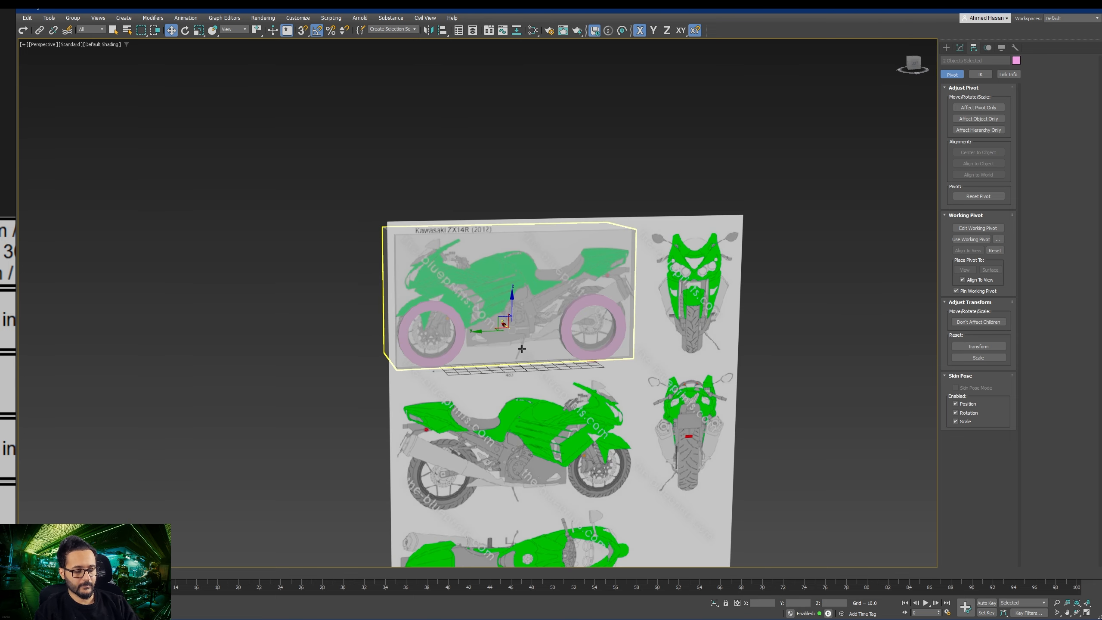
pyautogui.press('l')
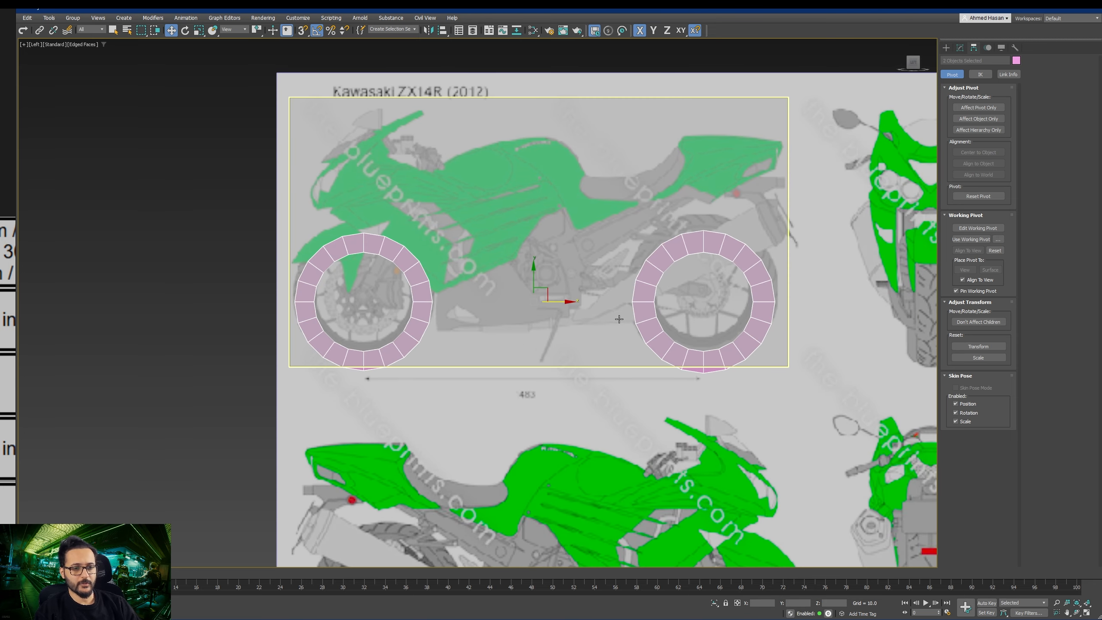
pyautogui.moveTo(564, 319); pyautogui.dragTo(555, 322, button='middle')
pyautogui.moveTo(524, 278); pyautogui.dragTo(524, 261)
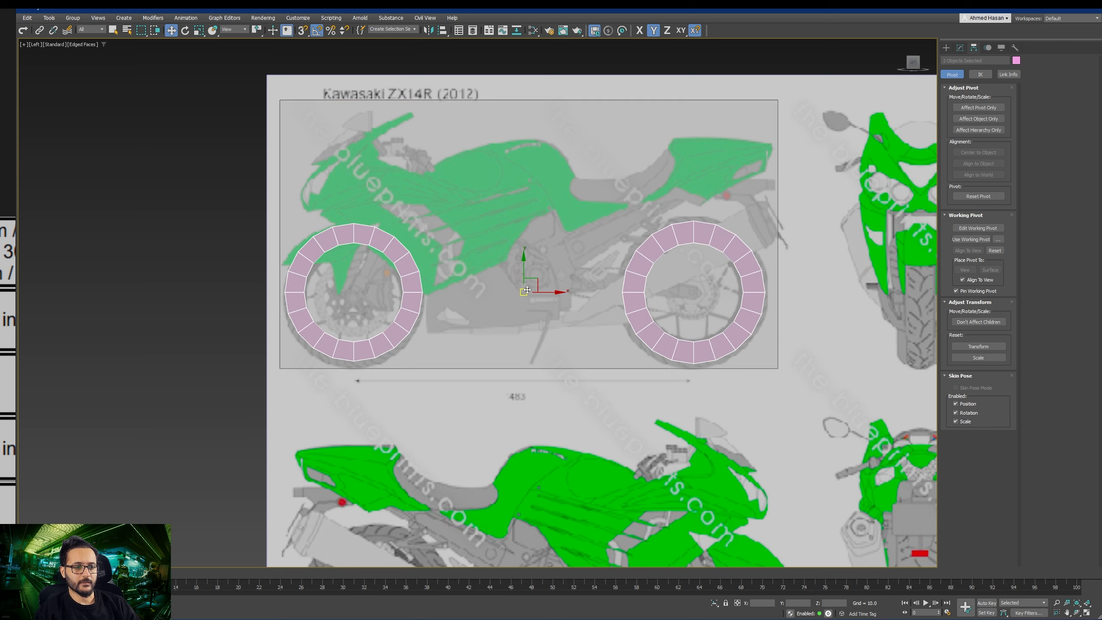
pyautogui.moveTo(542, 291); pyautogui.dragTo(541, 291)
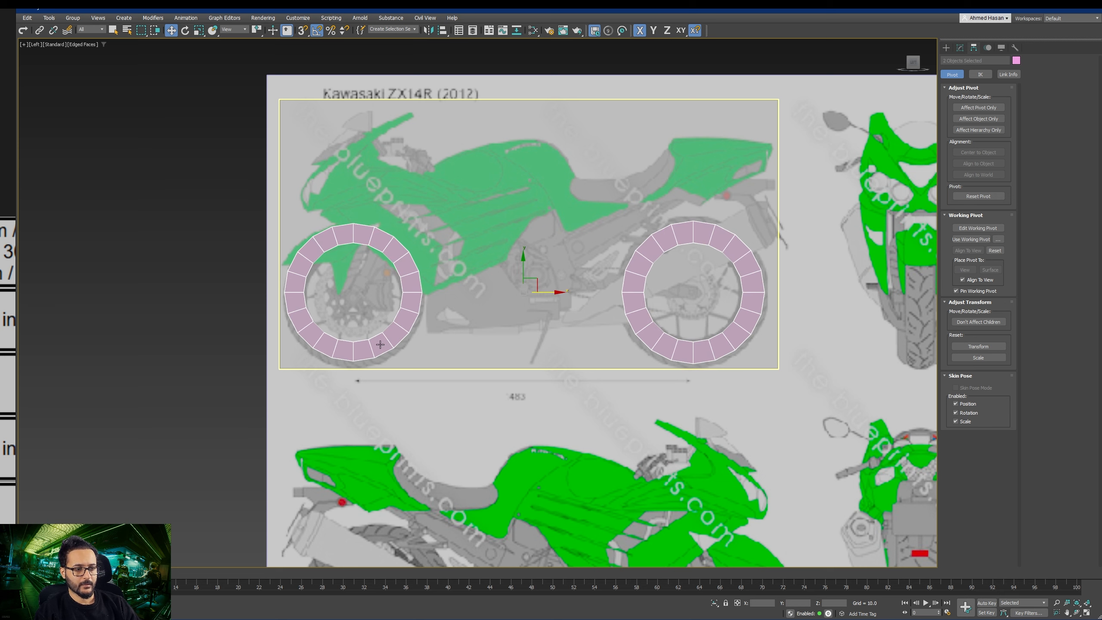
# Step: Select the front wheel tube and move it down vertically so it rests near the bounding box's lower edge
pyautogui.click(298, 302)
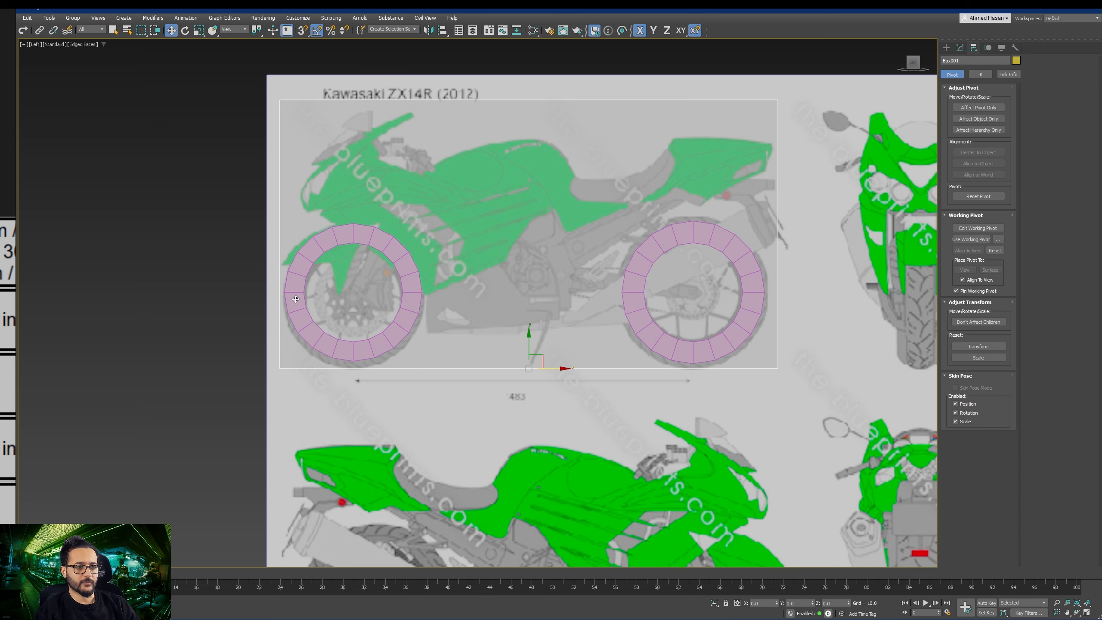
pyautogui.moveTo(307, 282); pyautogui.dragTo(306, 282)
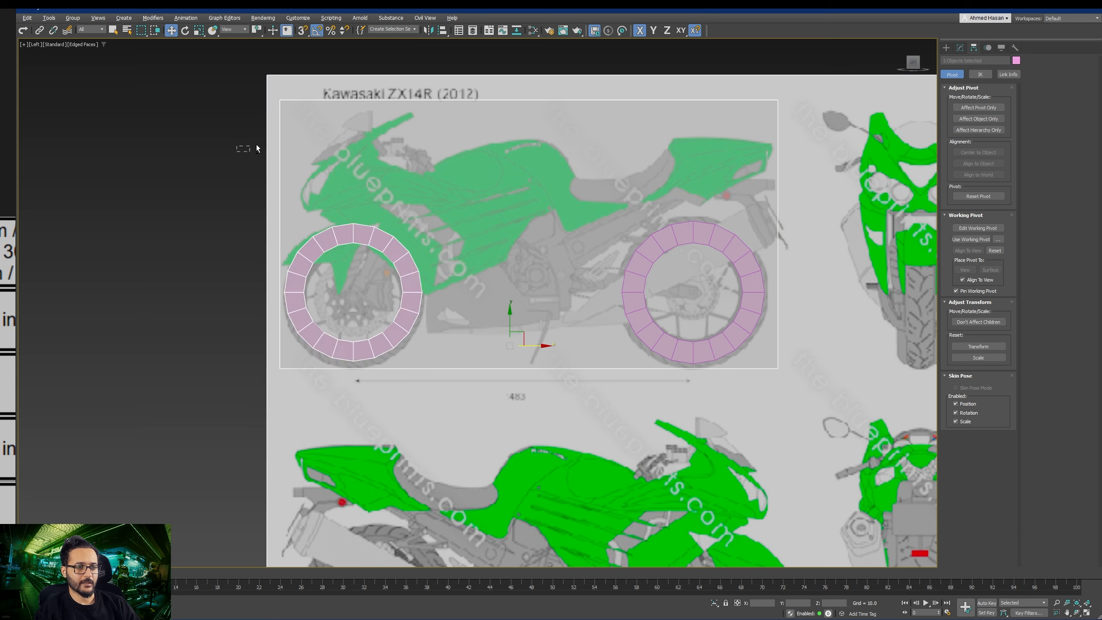
pyautogui.keyDown('alt'); pyautogui.moveTo(257, 145); pyautogui.dragTo(338, 116); pyautogui.keyUp('alt')
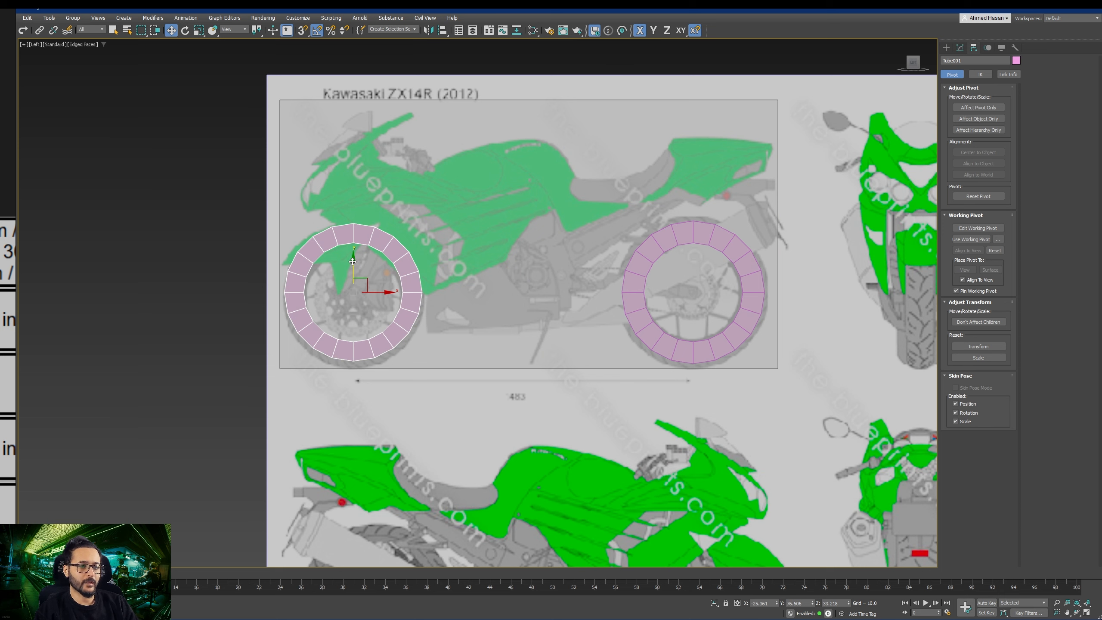
pyautogui.moveTo(352, 262); pyautogui.dragTo(357, 266)
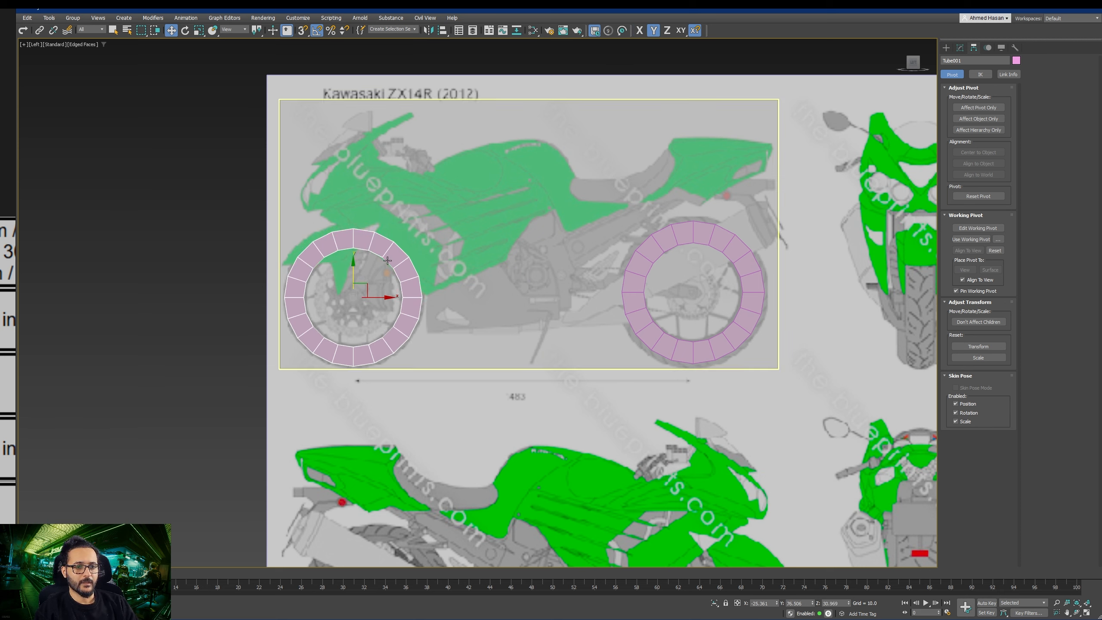
# Step: Hide the bounding box that covers the upper side view
pyautogui.click(310, 121)
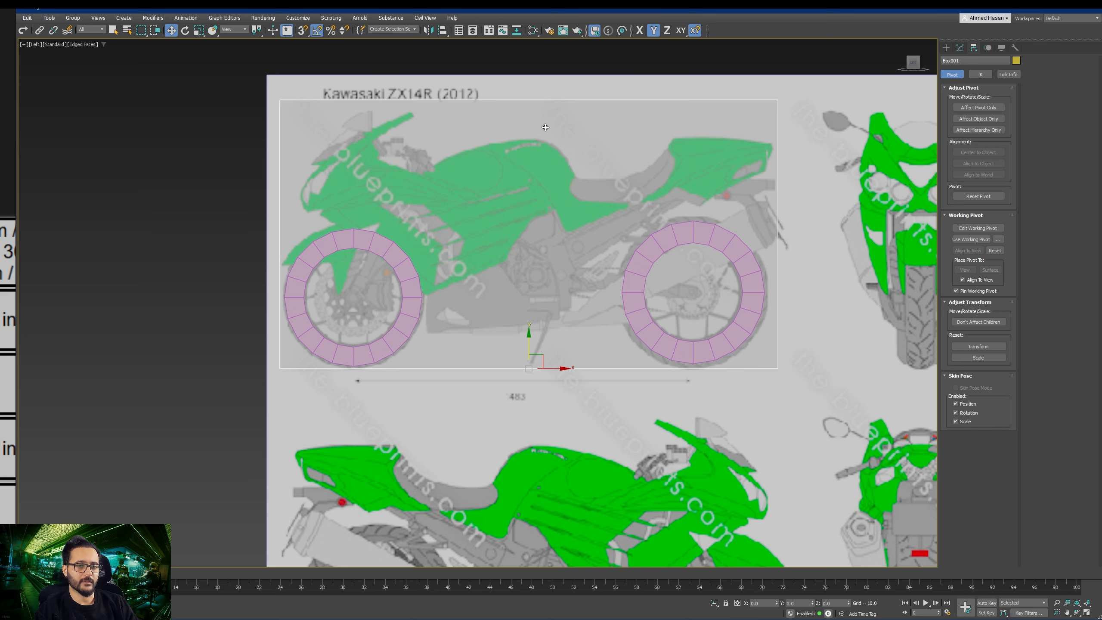
pyautogui.rightClick(579, 127)
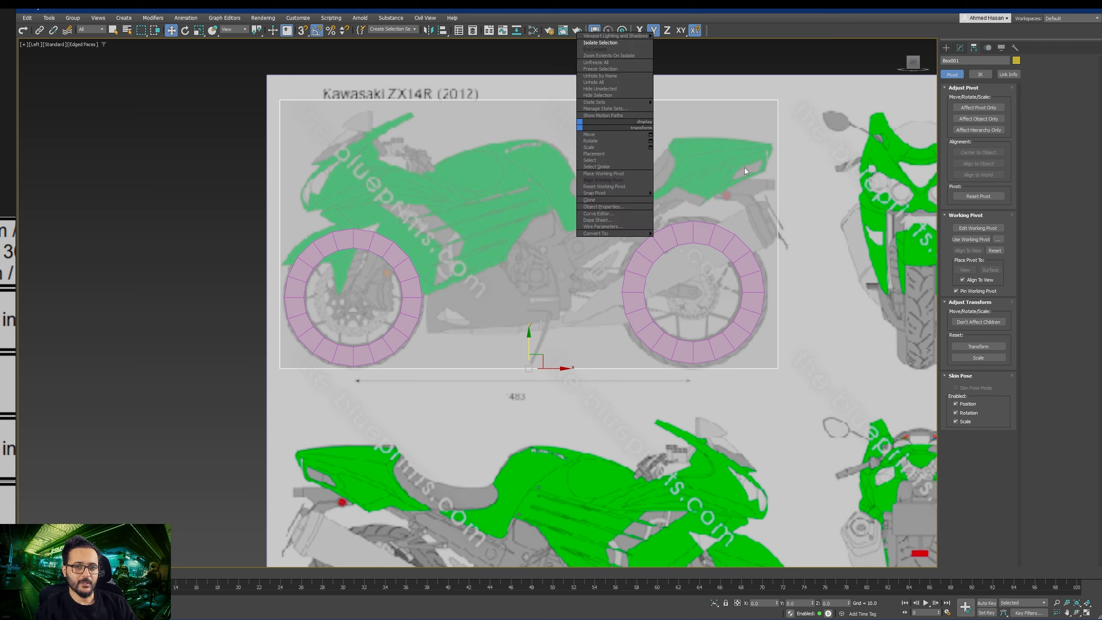
pyautogui.click(598, 95)
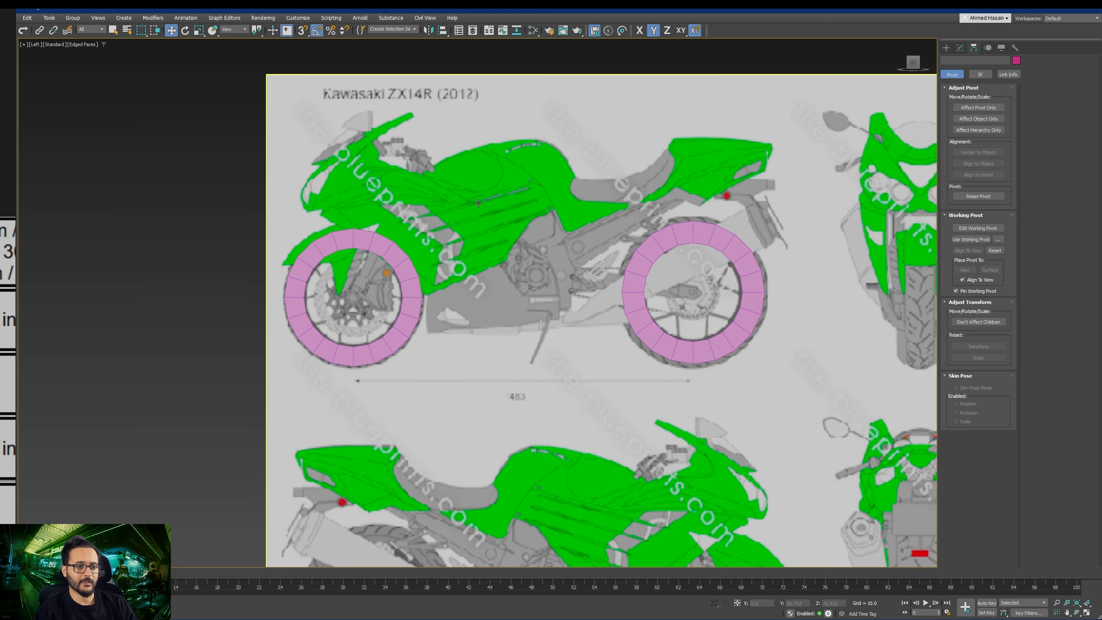
# Step: Select both wheel tubes and nudge them vertically and horizontally to centre them on the blueprint's tyres
pyautogui.click(712, 244)
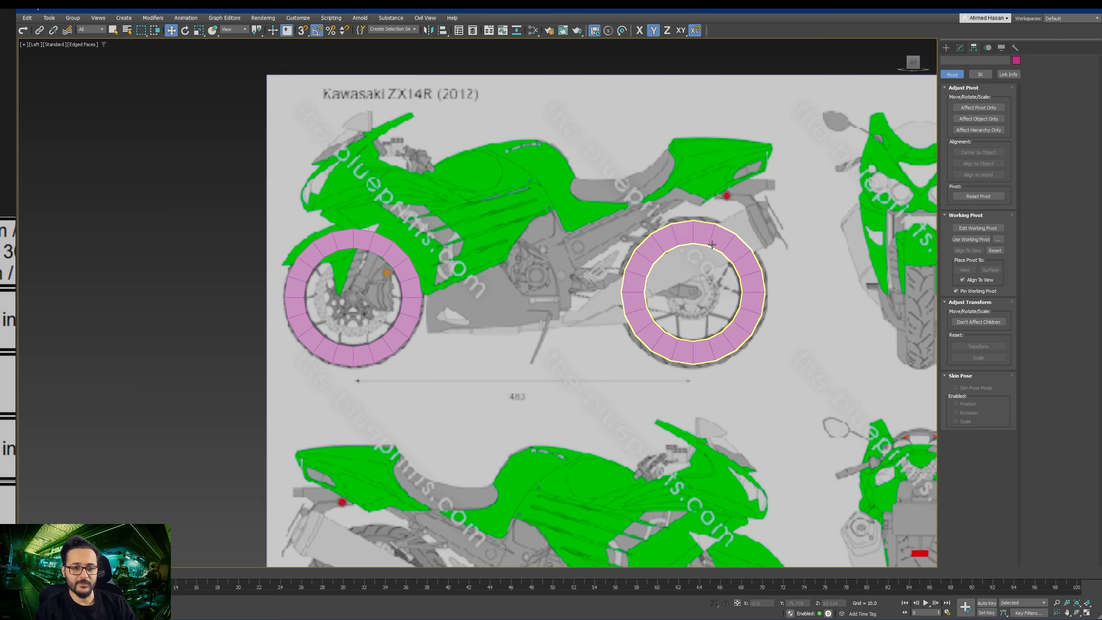
pyautogui.click(376, 286)
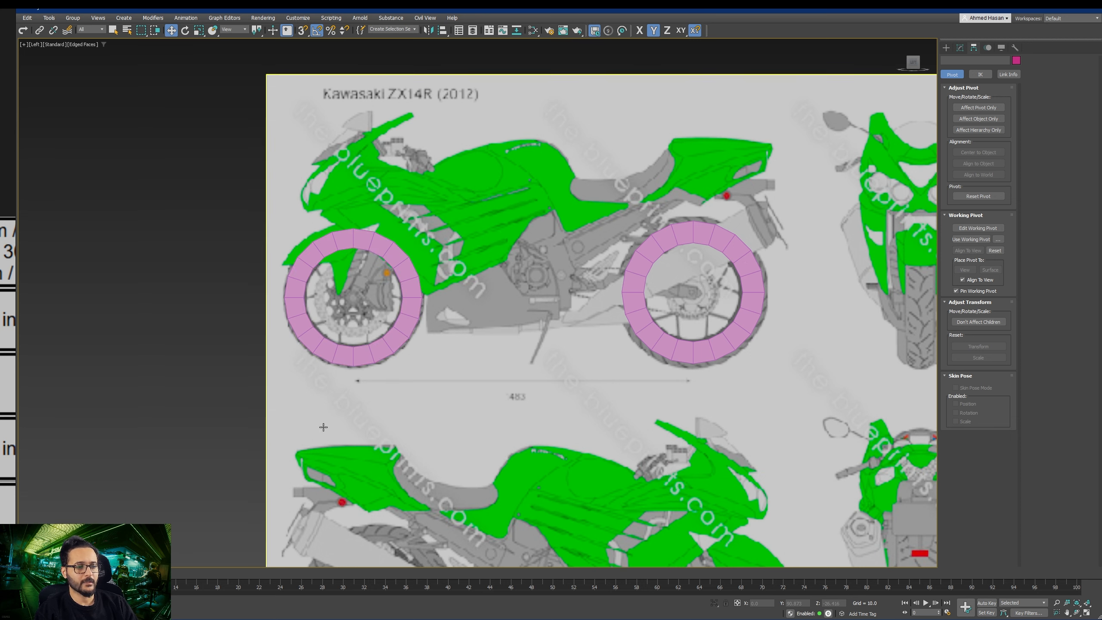
pyautogui.keyDown('ctrl'); pyautogui.click(627, 319); pyautogui.keyUp('ctrl')
pyautogui.scroll(2, 582, 344)
pyautogui.moveTo(582, 344); pyautogui.dragTo(648, 414, button='middle')
pyautogui.moveTo(538, 319); pyautogui.dragTo(538, 319)
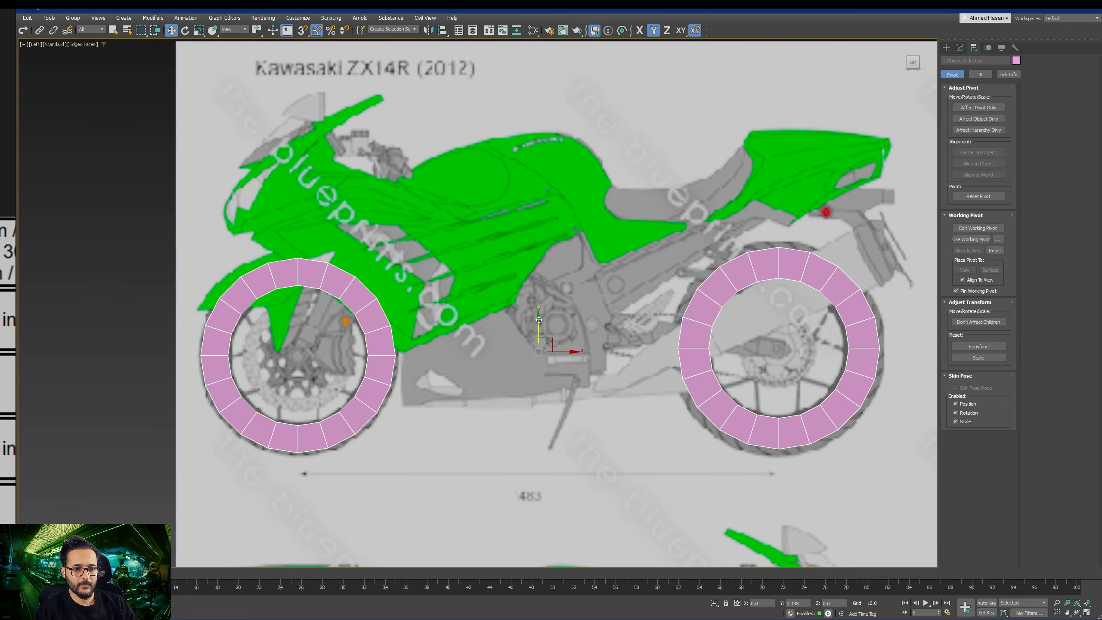
pyautogui.moveTo(575, 351); pyautogui.dragTo(563, 353)
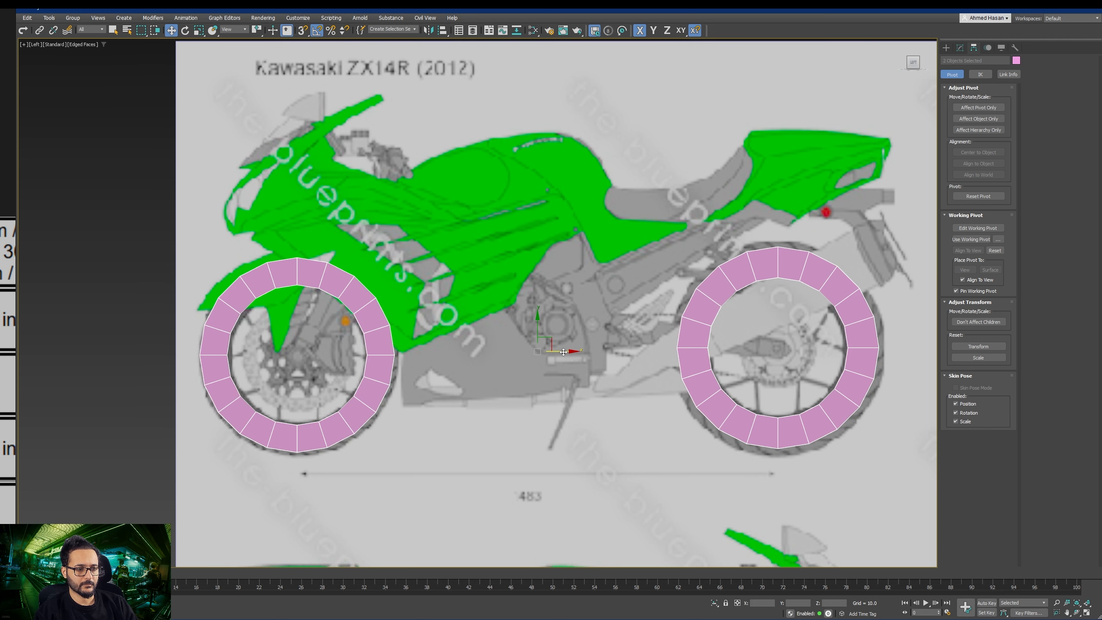
# Step: Make both wheel tubes see-through so the blueprint's tyres show behind them
pyautogui.click(381, 368)
pyautogui.keyDown('ctrl'); pyautogui.click(699, 354); pyautogui.keyUp('ctrl')
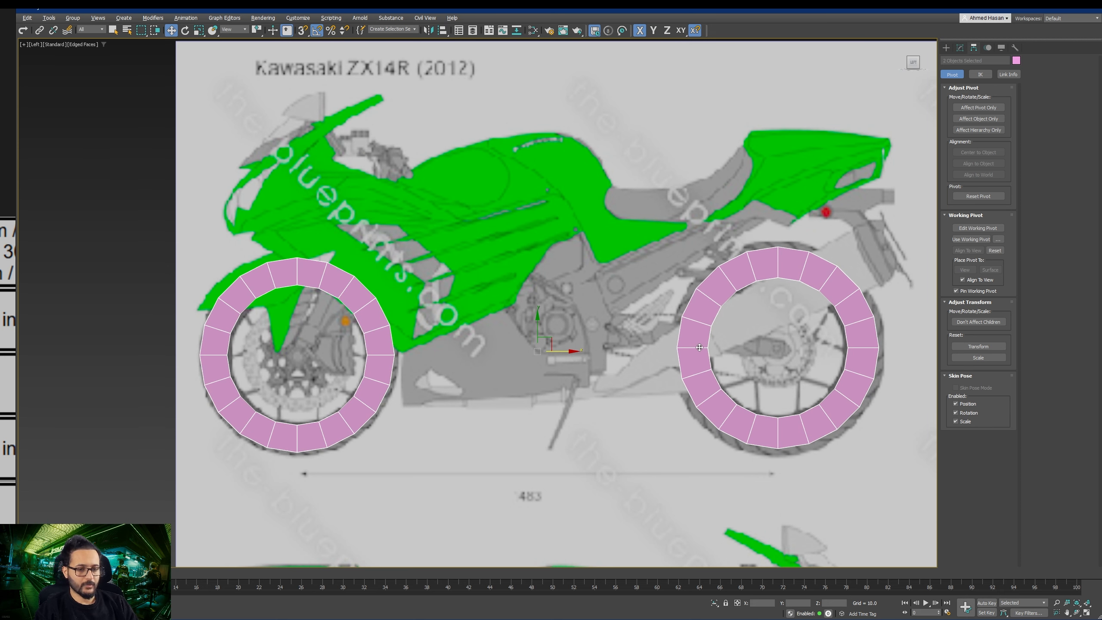
pyautogui.hotkey('alt', 'x')
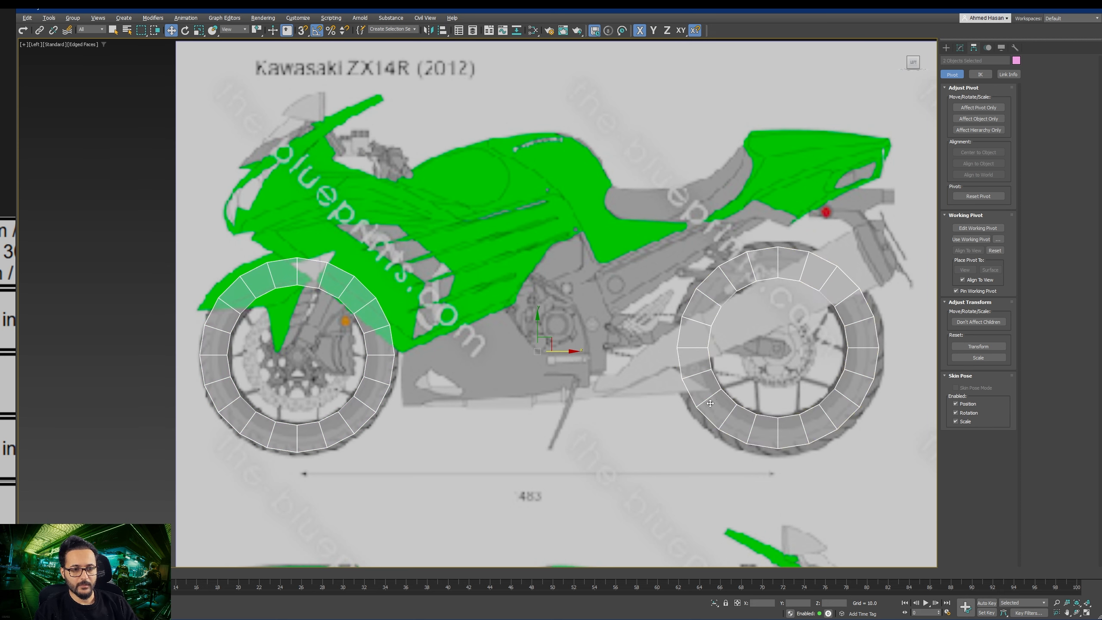
# Step: Match the tubes to the drawn tyres with radii of about 31 and 25 for the front and about 33 and 25 for the rear
pyautogui.click(224, 391)
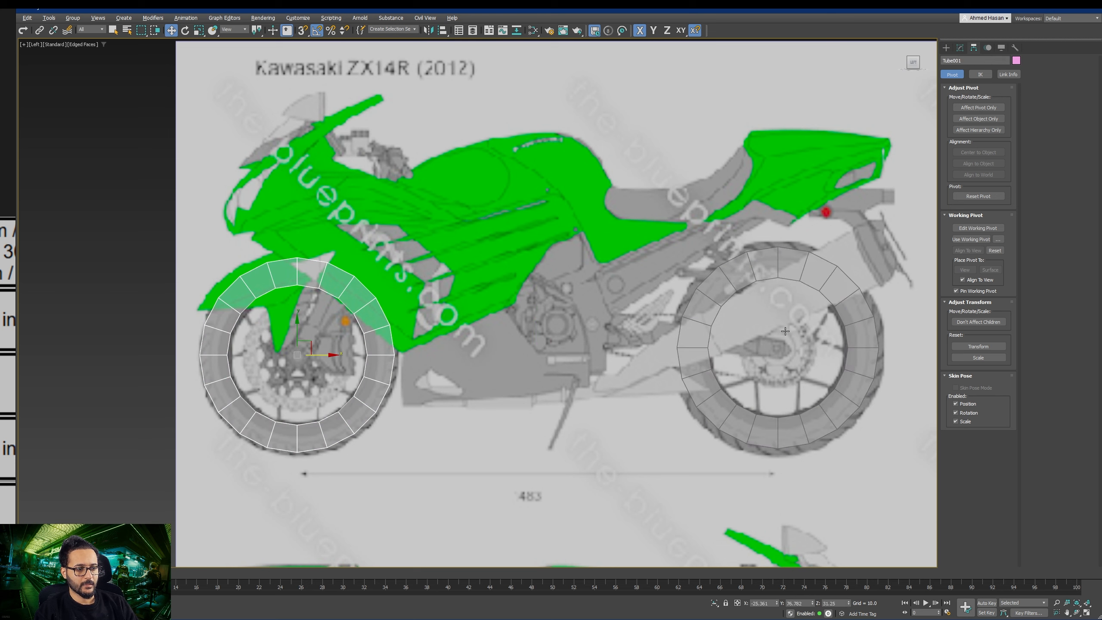
pyautogui.click(961, 49)
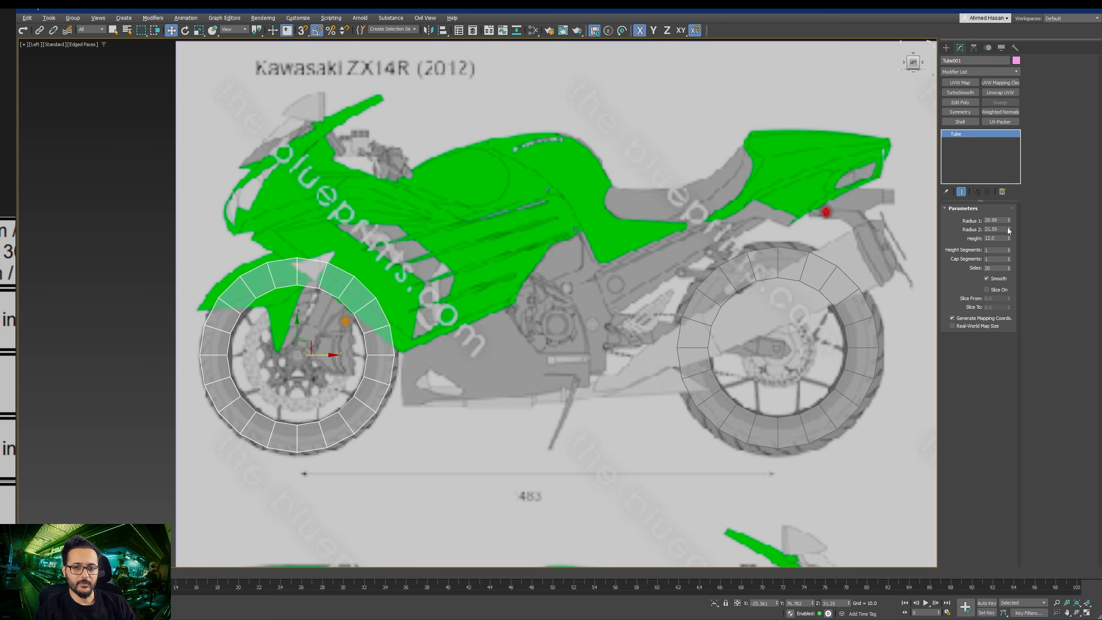
pyautogui.moveTo(1009, 229); pyautogui.dragTo(1009, 219)
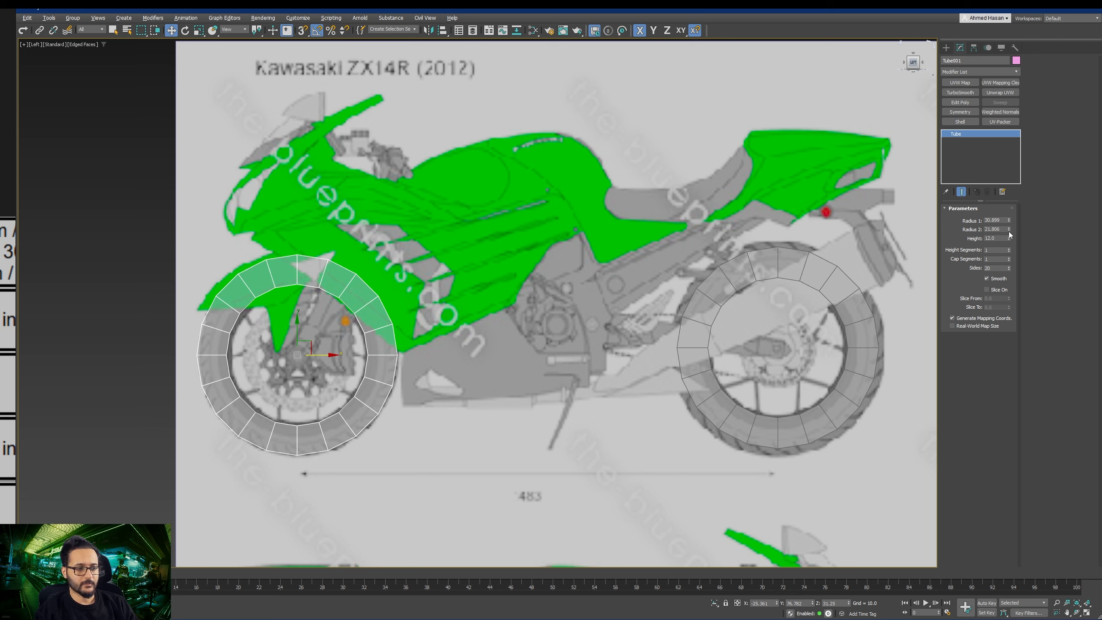
pyautogui.moveTo(1009, 230); pyautogui.dragTo(1011, 224)
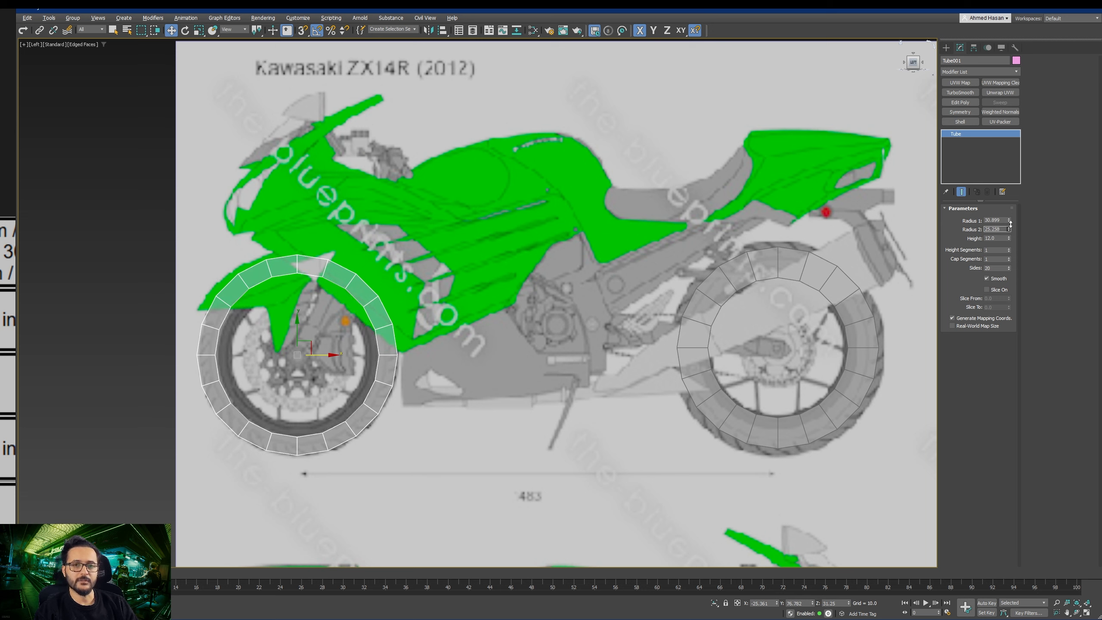
pyautogui.click(867, 330)
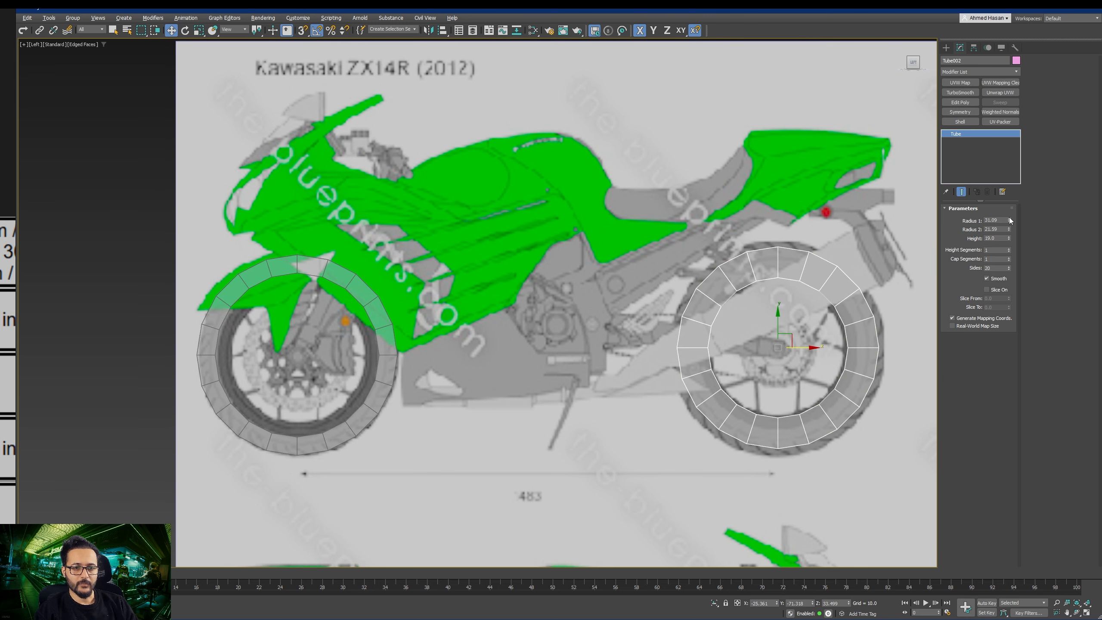
pyautogui.moveTo(1010, 220); pyautogui.dragTo(1008, 223)
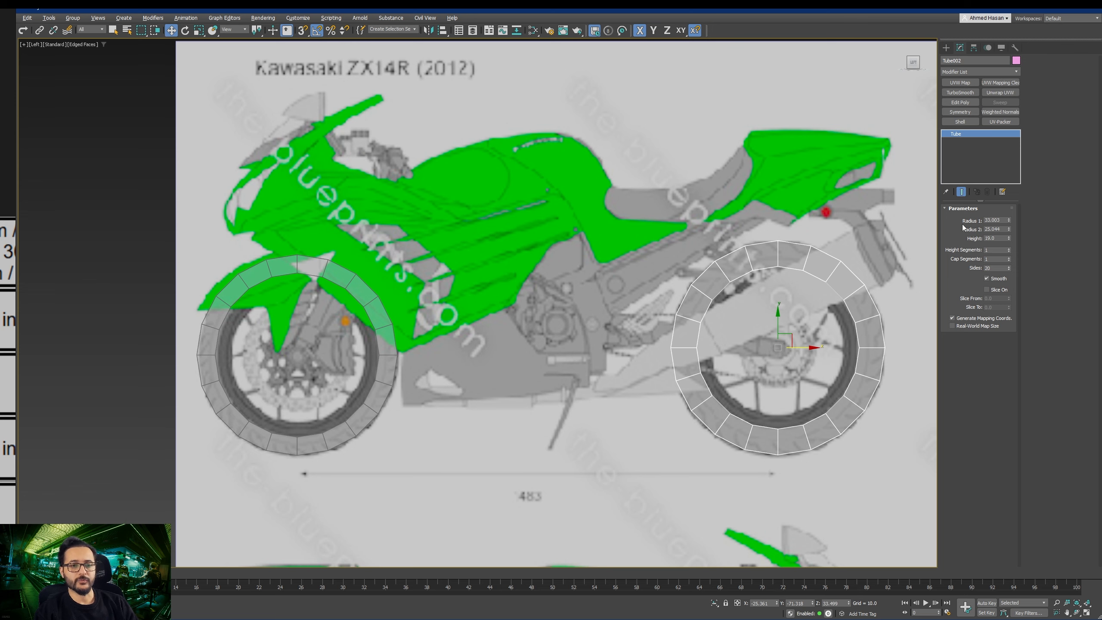
# Step: Select both wheel tubes and hide them in the Perspective view, leaving only the blueprint plane
pyautogui.keyDown('ctrl'); pyautogui.click(383, 372); pyautogui.keyUp('ctrl')
pyautogui.moveTo(615, 392); pyautogui.dragTo(612, 387, button='middle')
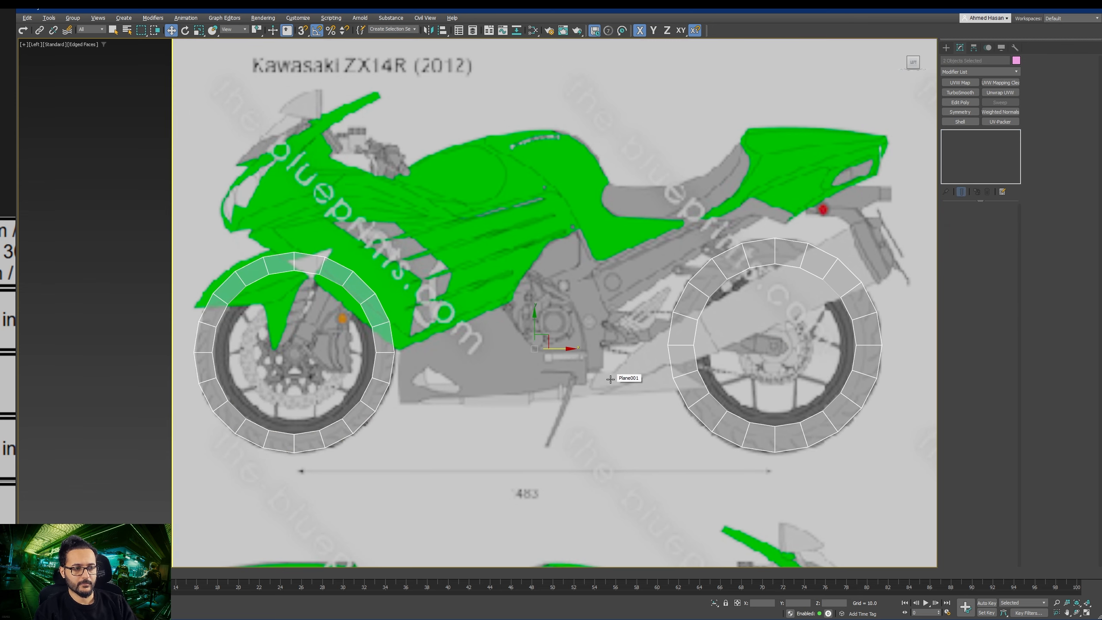
pyautogui.press('p')
pyautogui.scroll(-3, 545, 368)
pyautogui.moveTo(536, 364)
pyautogui.keyDown('alt'); pyautogui.mouseDown(button='middle')
pyautogui.moveTo(552, 343)
pyautogui.moveTo(547, 353)
pyautogui.mouseUp(button='middle'); pyautogui.keyUp('alt')
pyautogui.scroll(4, 548, 353)
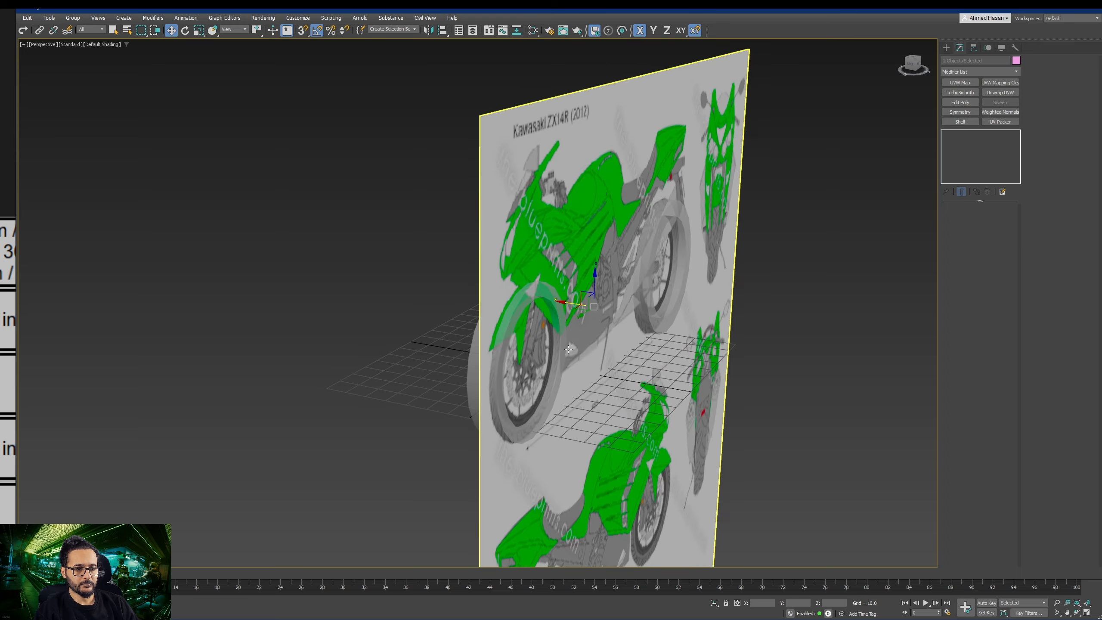
pyautogui.keyDown('alt'); pyautogui.moveTo(620, 344); pyautogui.dragTo(584, 291, button='middle'); pyautogui.keyUp('alt')
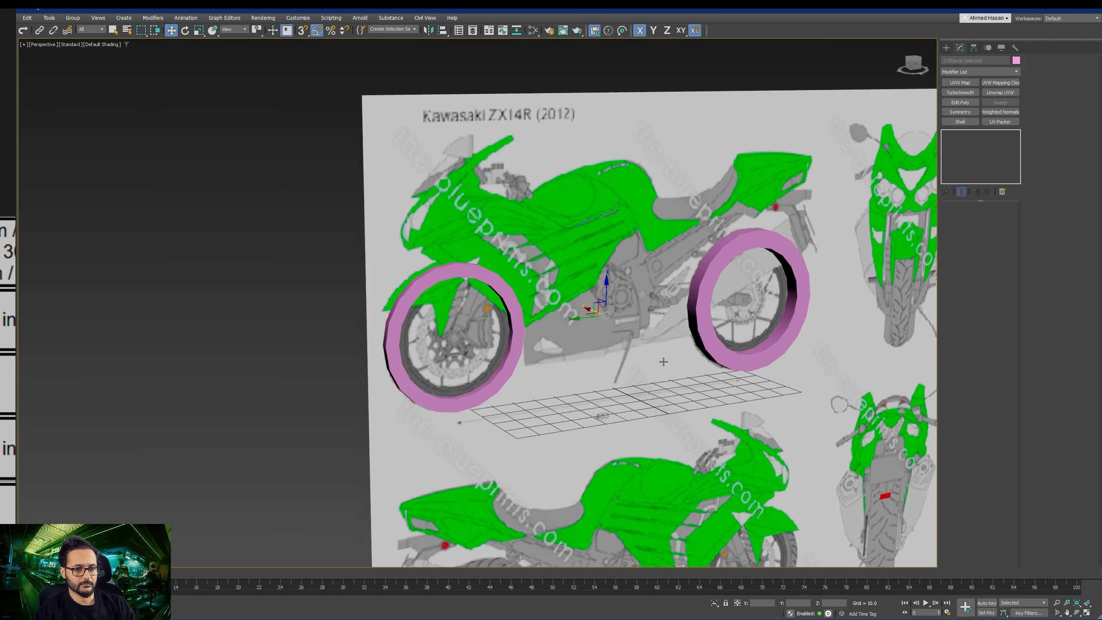
pyautogui.rightClick(584, 292)
pyautogui.click(542, 263)
# Step: Select the blueprint plane, hide the grid and turn on edged faces in the Perspective view
pyautogui.click(624, 360)
pyautogui.scroll(-4, 623, 360)
pyautogui.moveTo(624, 360)
pyautogui.keyDown('alt'); pyautogui.mouseDown(button='middle')
pyautogui.moveTo(629, 349)
pyautogui.moveTo(616, 369)
pyautogui.mouseUp(button='middle'); pyautogui.keyUp('alt')
pyautogui.press('g')
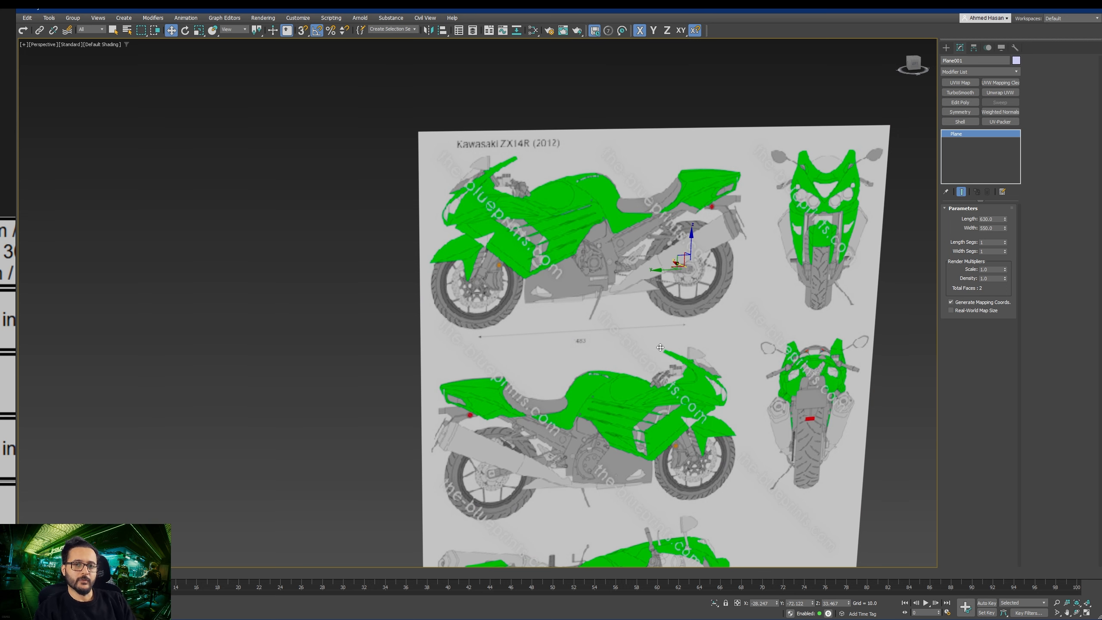
pyautogui.moveTo(726, 356); pyautogui.dragTo(676, 353, button='middle')
pyautogui.scroll(-3, 684, 328)
pyautogui.moveTo(675, 353); pyautogui.dragTo(605, 344, button='middle')
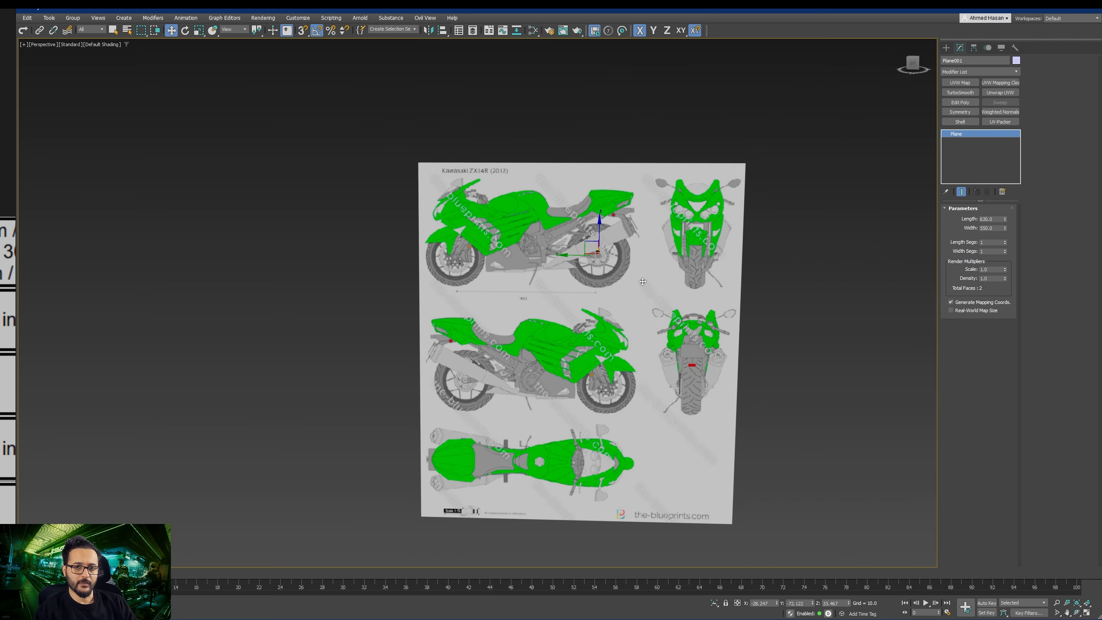
pyautogui.keyDown('alt'); pyautogui.moveTo(596, 282); pyautogui.dragTo(563, 290, button='middle'); pyautogui.keyUp('alt')
pyautogui.moveTo(562, 290); pyautogui.dragTo(555, 269, button='middle')
pyautogui.scroll(4, 564, 278)
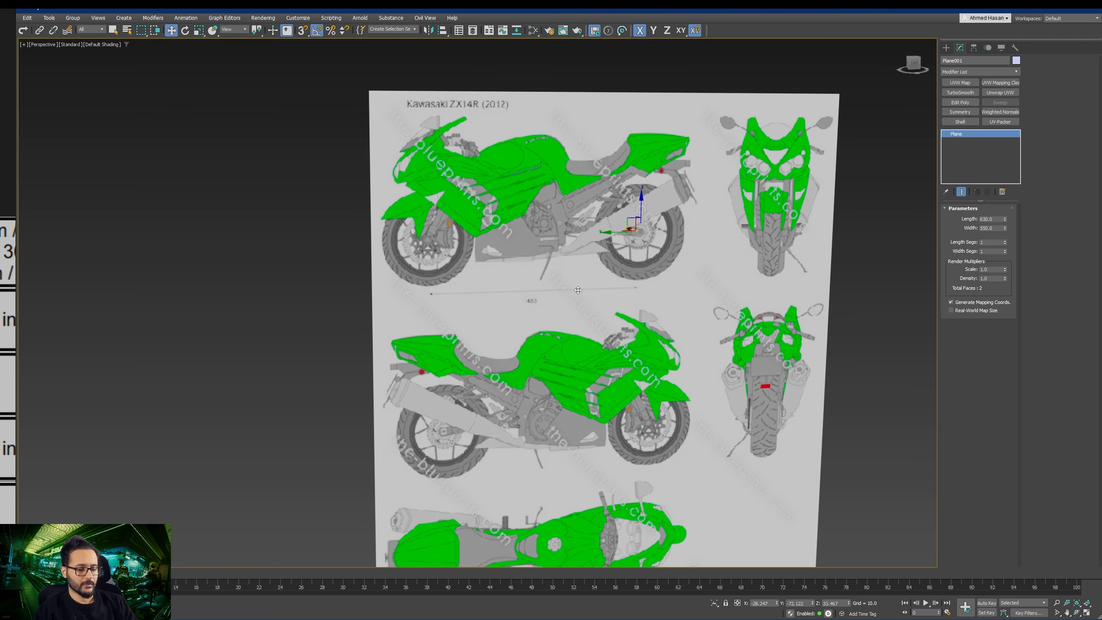
pyautogui.press('F4')
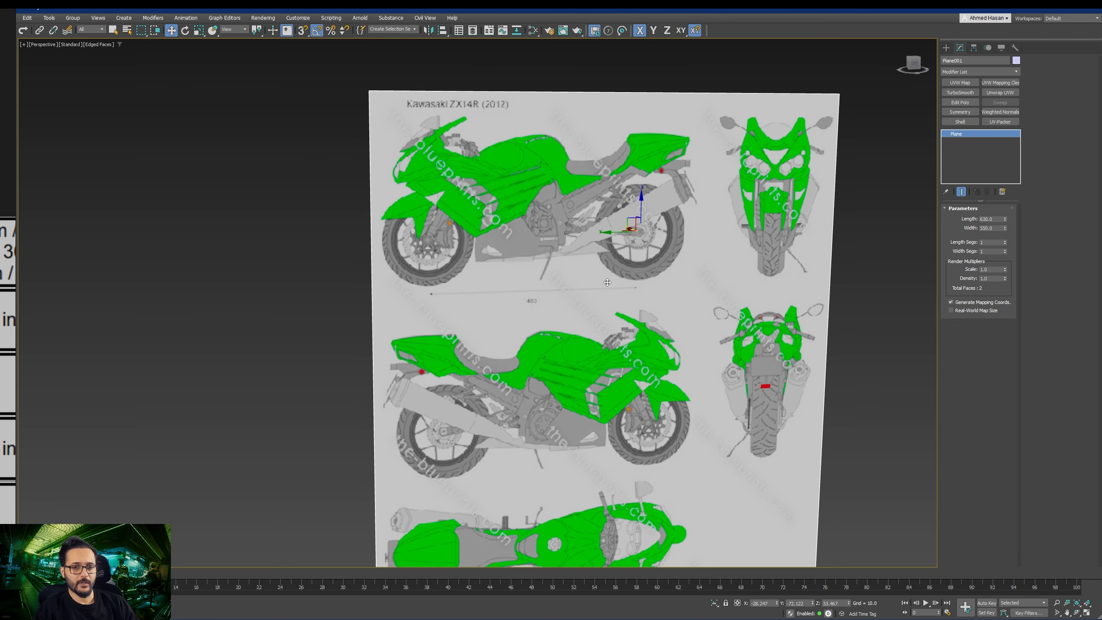
pyautogui.moveTo(623, 299)
pyautogui.mouseDown(button='middle')
pyautogui.moveTo(605, 298)
pyautogui.moveTo(641, 296)
pyautogui.moveTo(627, 294)
pyautogui.mouseUp(button='middle')
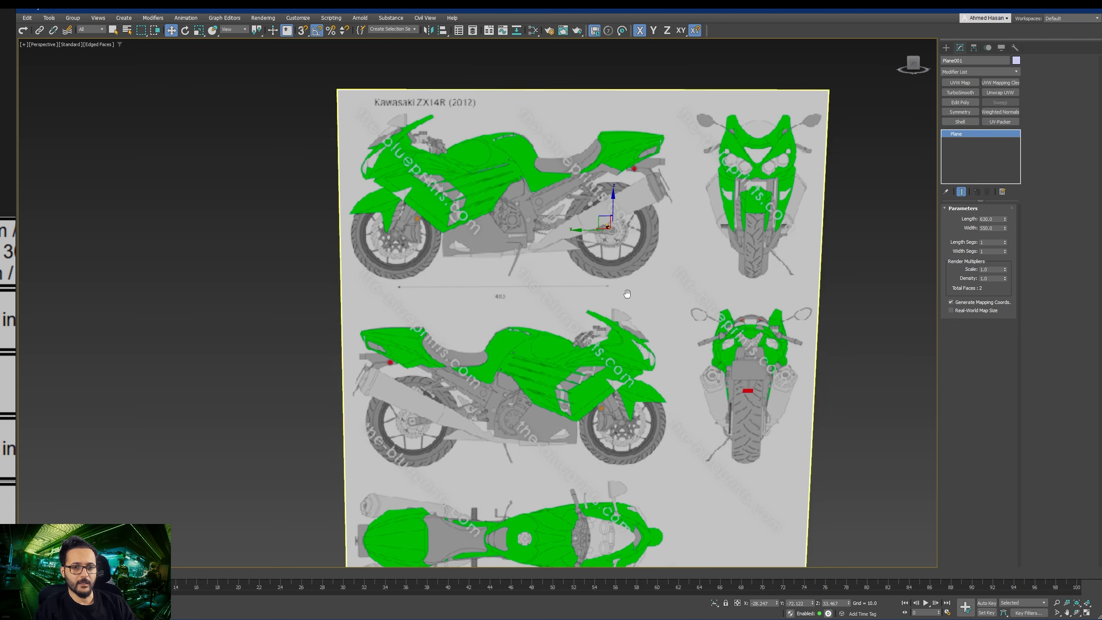
# Step: Add an Edit Poly modifier to the blueprint plane and insert horizontal edge loops below the upper and the middle side views
pyautogui.click(959, 104)
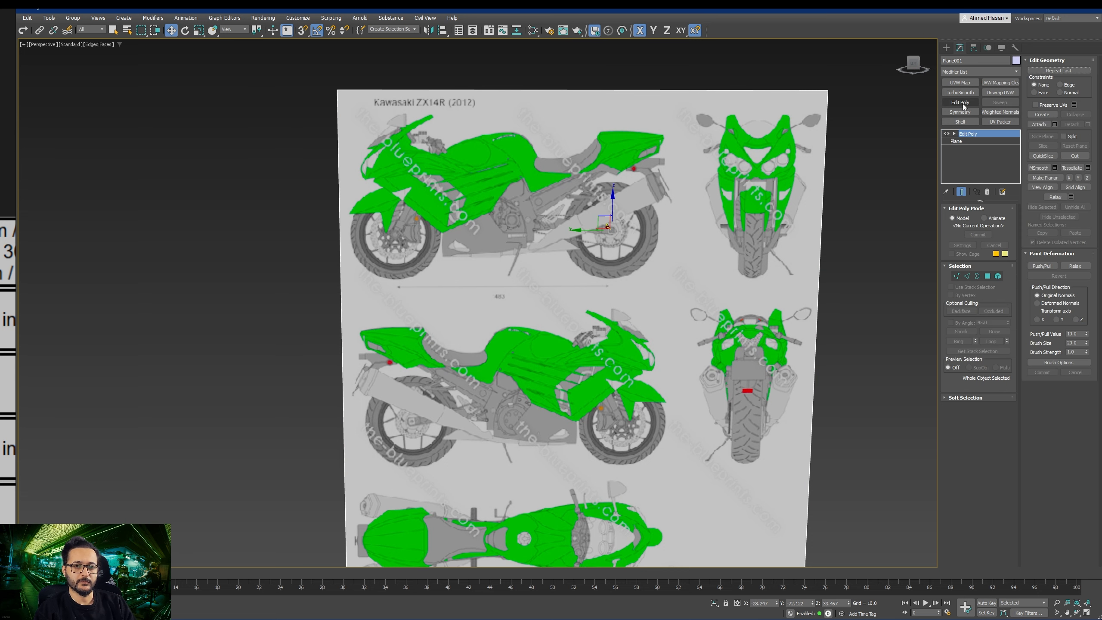
pyautogui.click(967, 276)
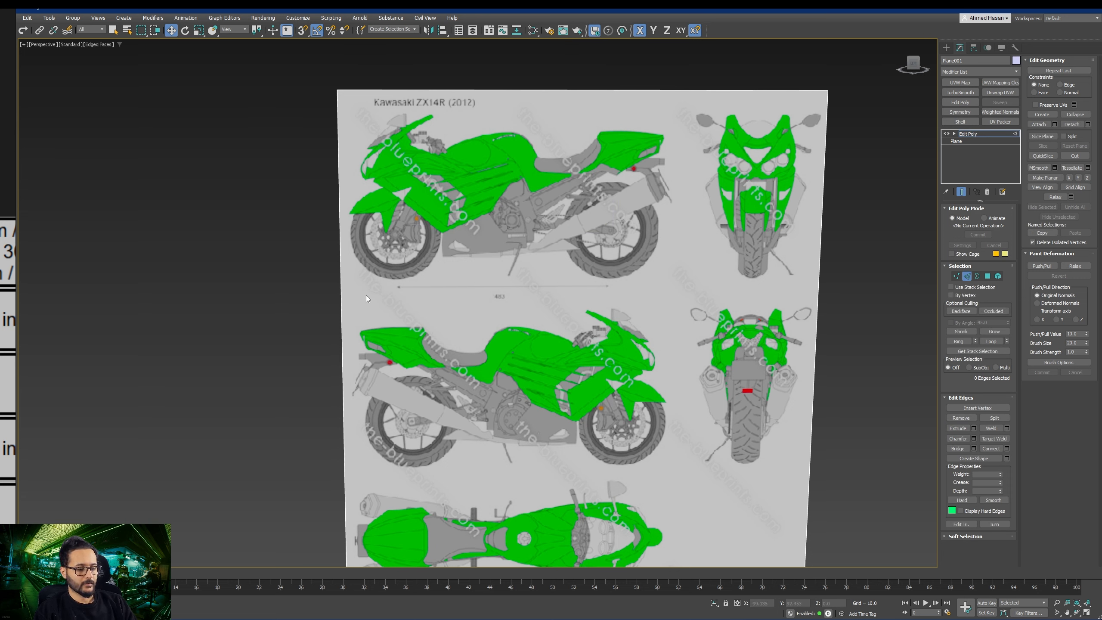
pyautogui.hotkey('alt', '1')
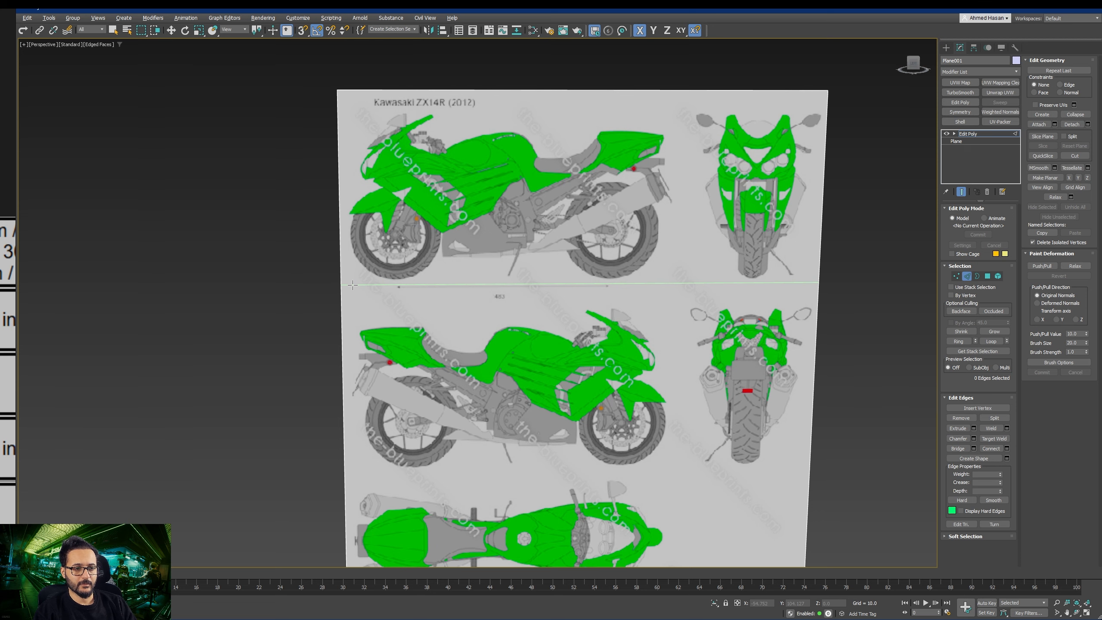
pyautogui.click(352, 284)
pyautogui.moveTo(305, 352); pyautogui.dragTo(304, 244, button='middle')
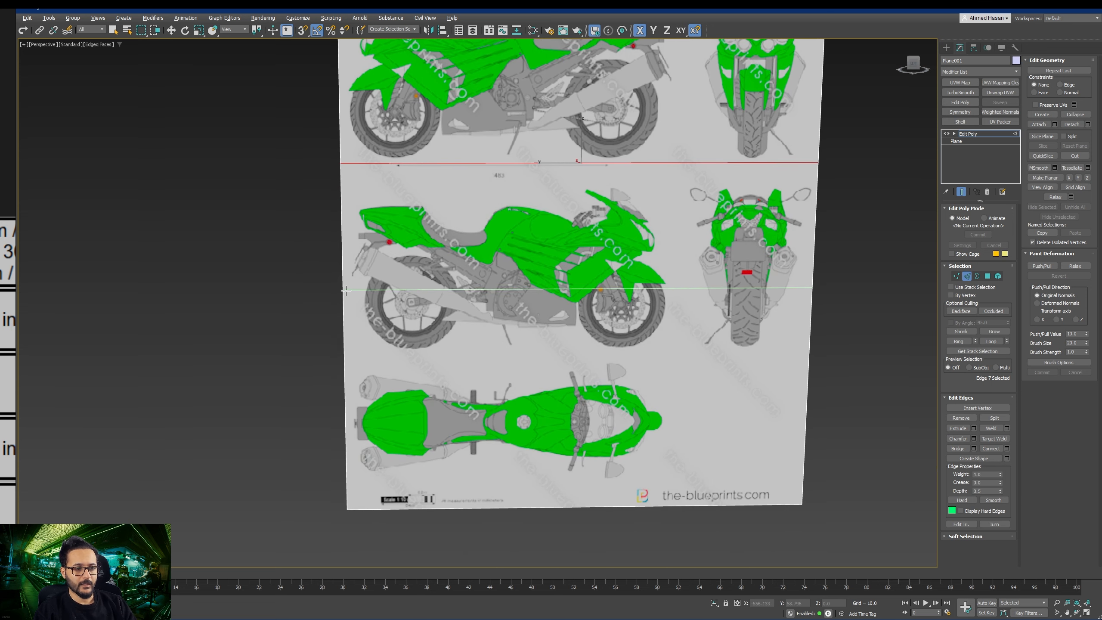
pyautogui.click(350, 354)
pyautogui.moveTo(674, 289); pyautogui.dragTo(635, 364, button='middle')
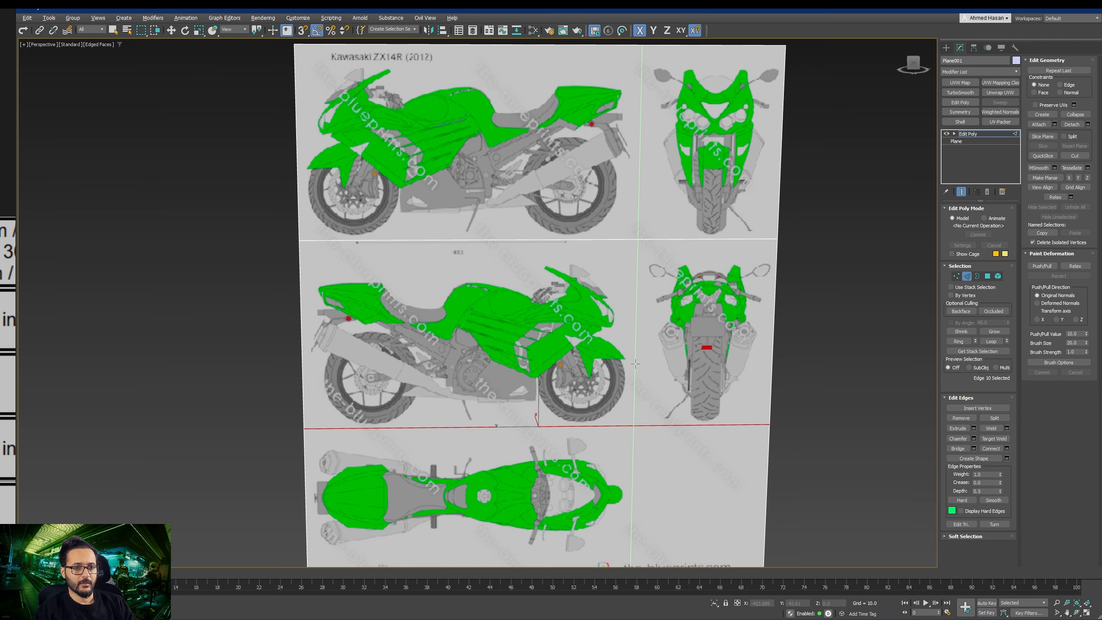
# Step: Insert a vertical edge loop between the side views and the front and rear views, and return to the Move tool
pyautogui.scroll(-3, 636, 364)
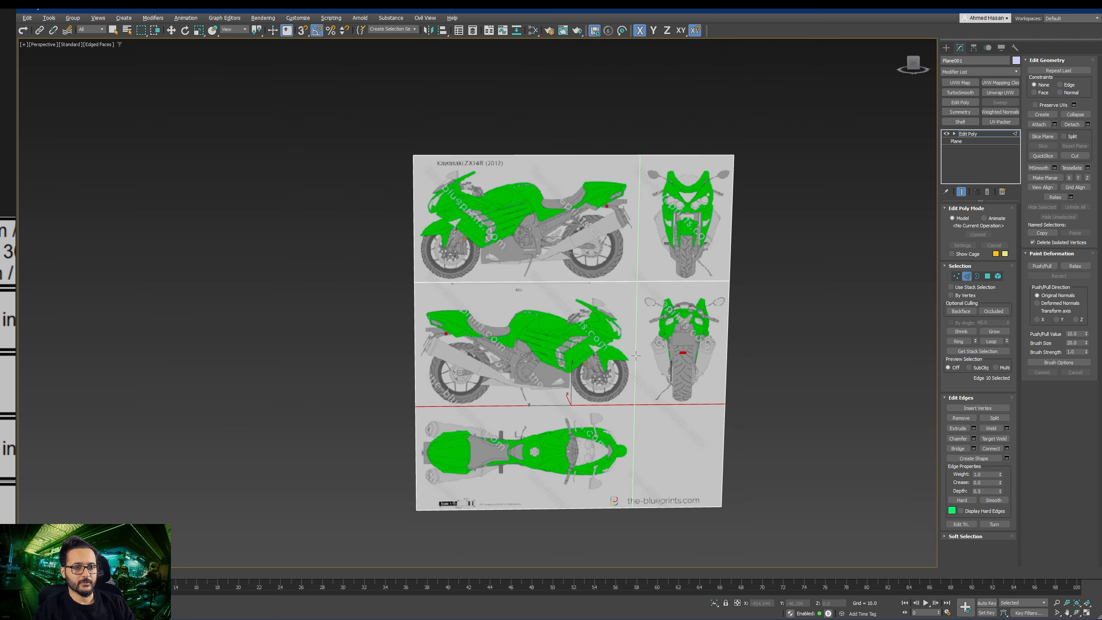
pyautogui.click(642, 282)
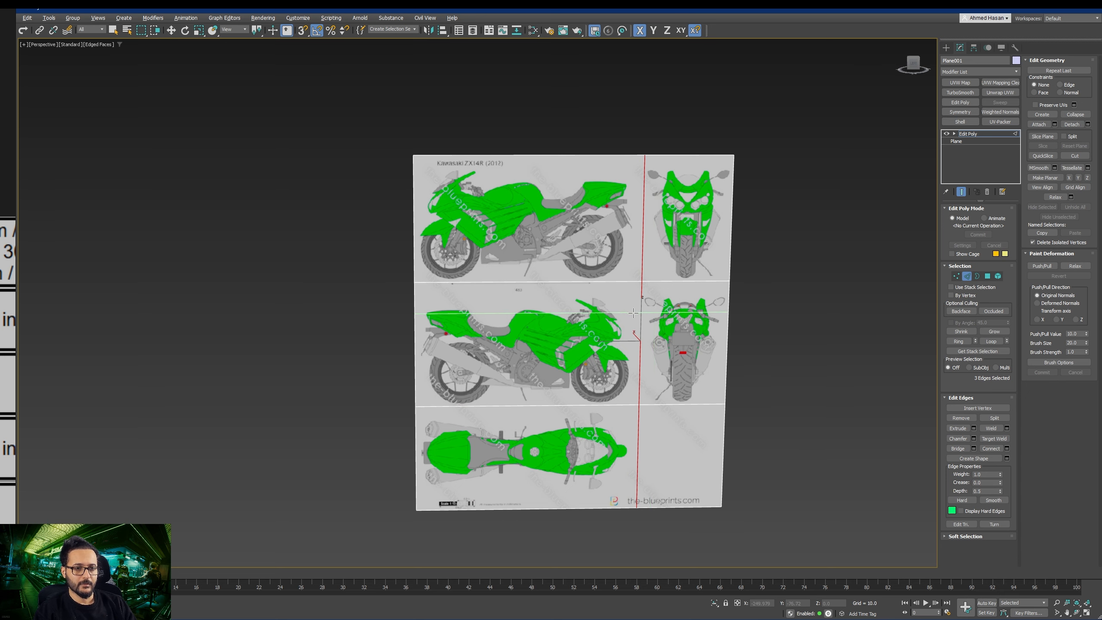
pyautogui.press('w')
pyautogui.scroll(4, 631, 317)
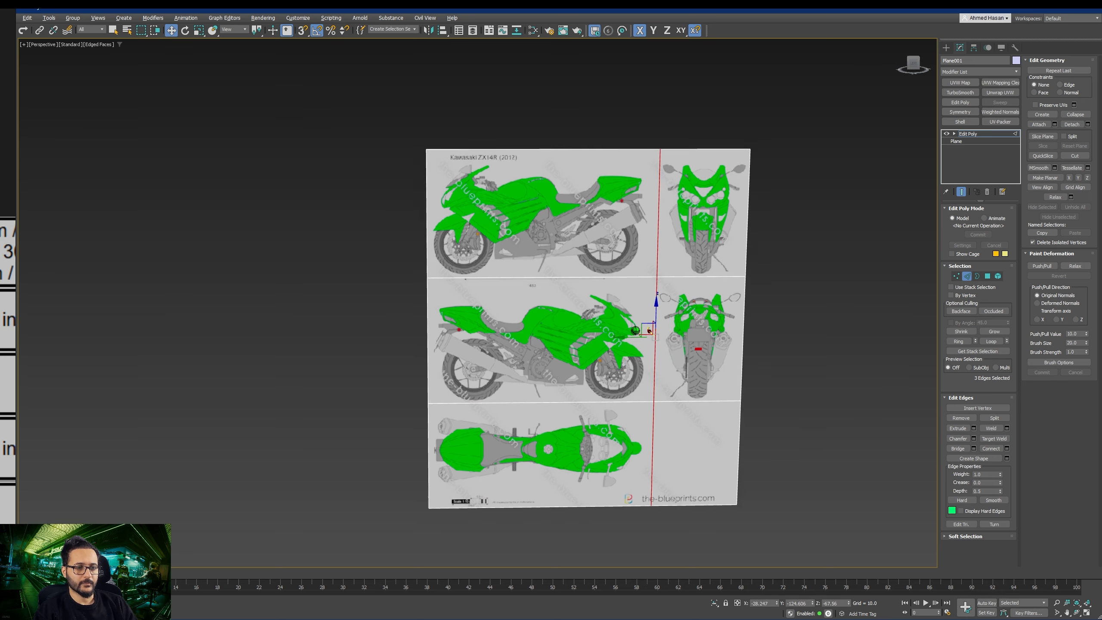
# Step: Delete the empty polygon below the rear view and beside the top view on the blueprint plane
pyautogui.moveTo(652, 330); pyautogui.dragTo(595, 314, button='middle')
pyautogui.press('4')
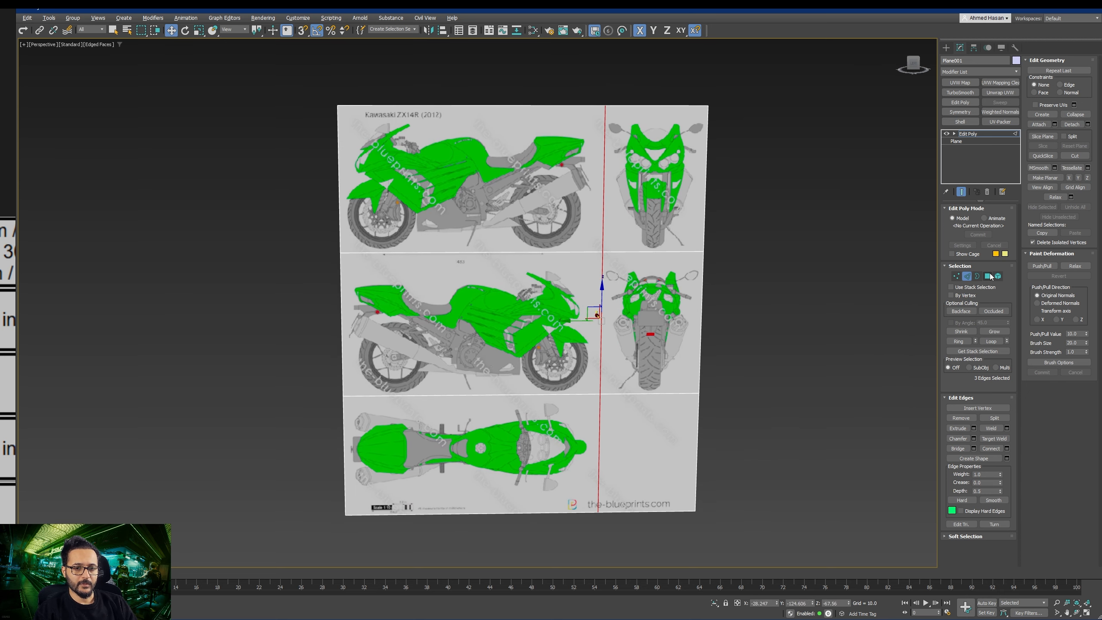
pyautogui.click(653, 427)
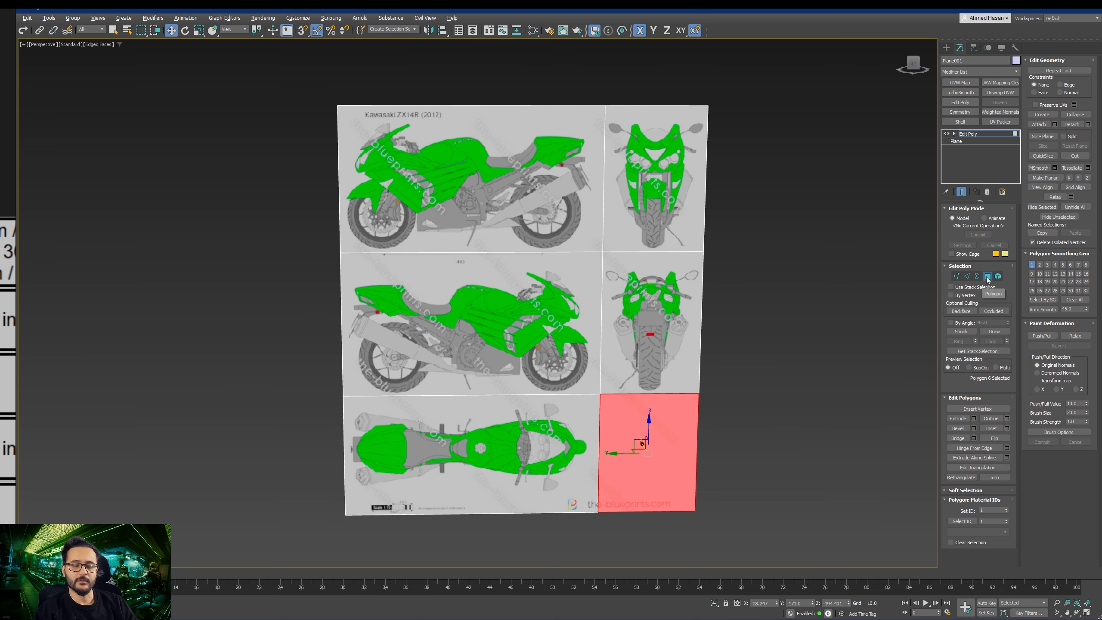
pyautogui.moveTo(663, 441); pyautogui.dragTo(673, 442, button='middle')
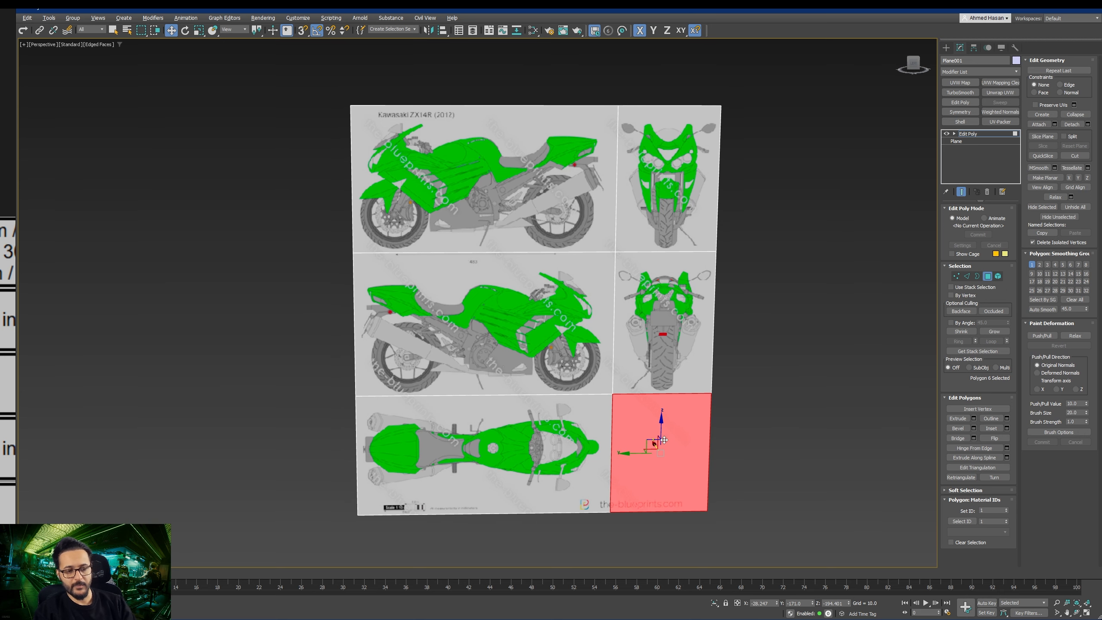
pyautogui.press('Delete')
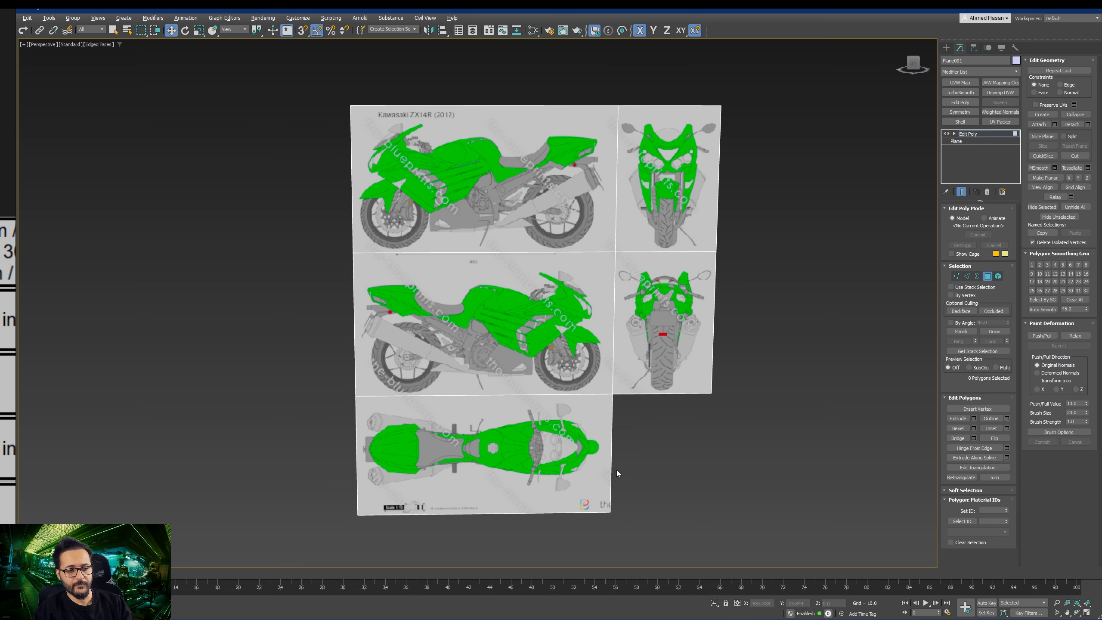
# Step: Insert a horizontal edge loop just beneath the top-view motorcycle and delete the strip holding the scale and logo
pyautogui.scroll(3, 556, 433)
pyautogui.scroll(3, 555, 432)
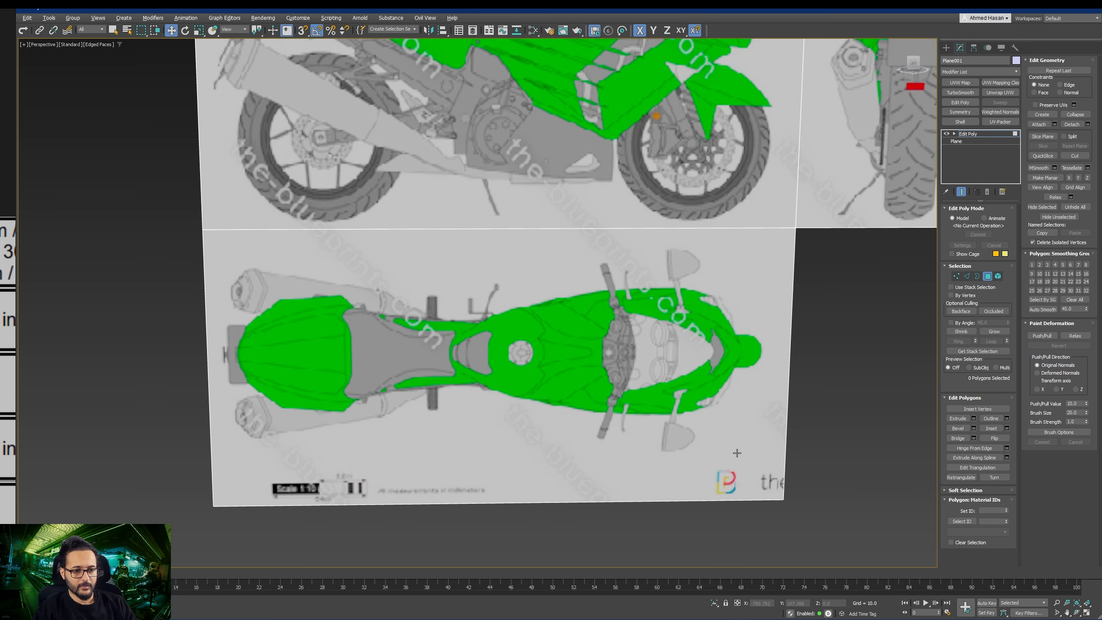
pyautogui.hotkey('alt', '1')
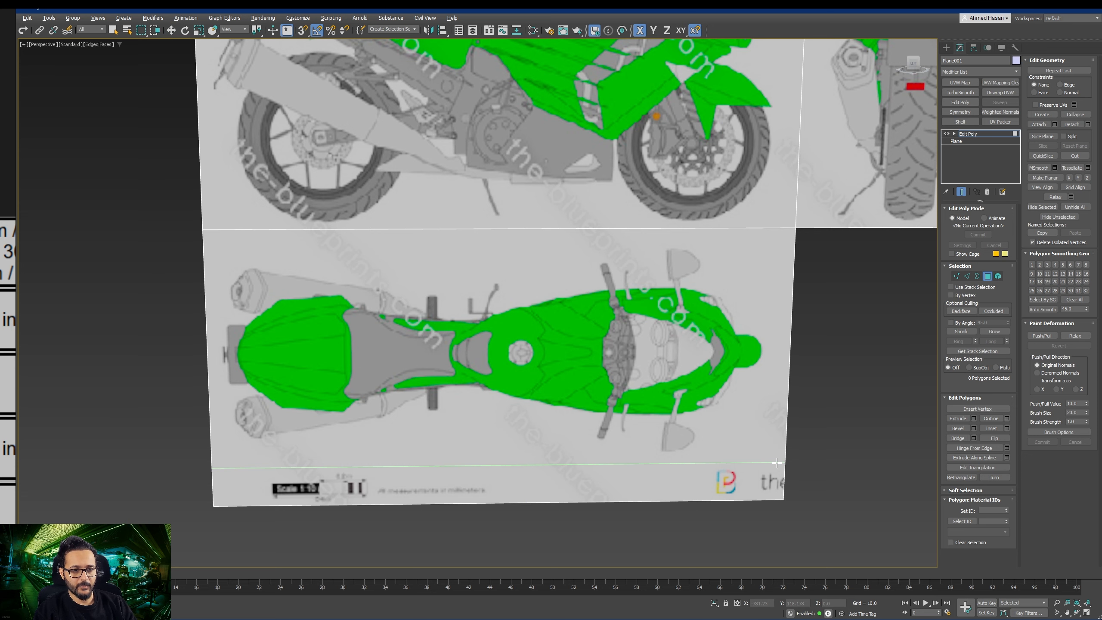
pyautogui.click(777, 463)
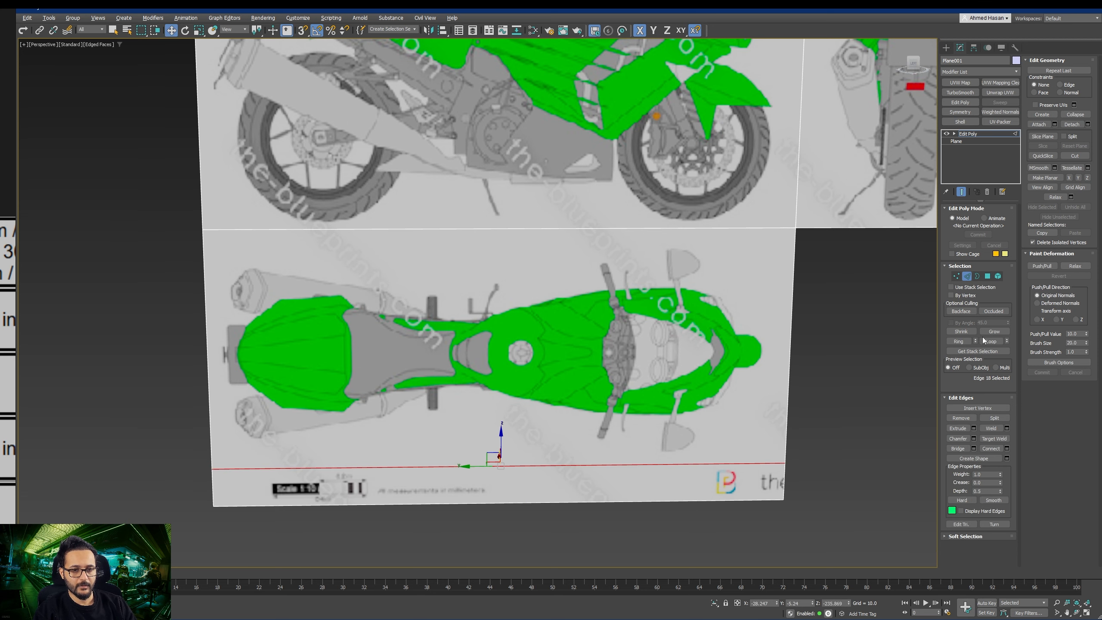
pyautogui.click(989, 277)
pyautogui.click(617, 477)
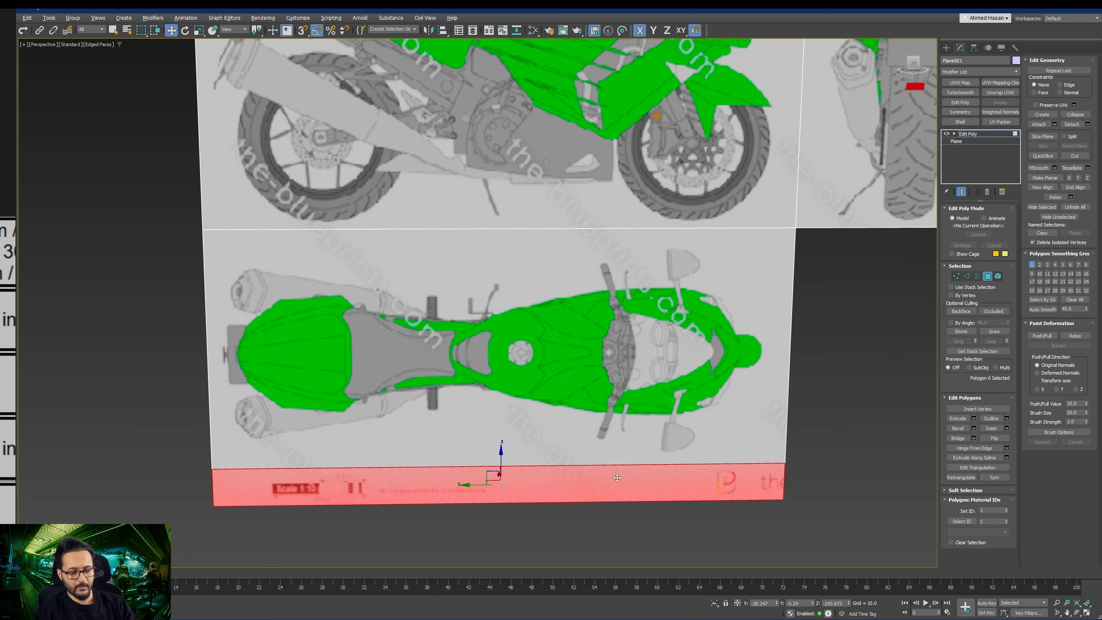
pyautogui.press('Delete')
pyautogui.scroll(-6, 596, 420)
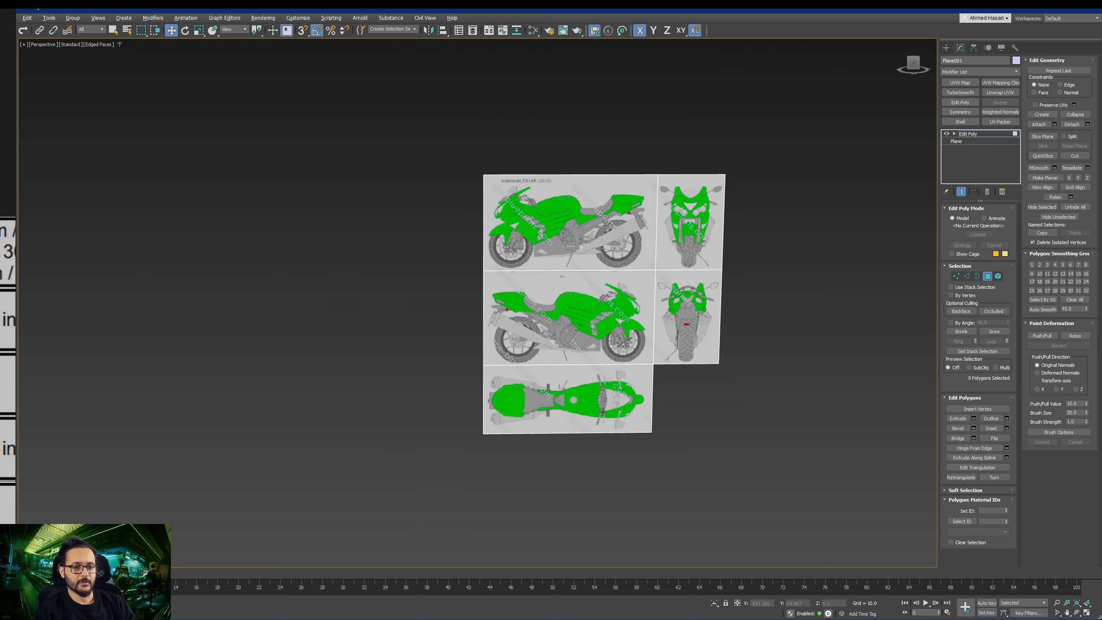
# Step: Detach the front view polygon and the rear view polygon from the blueprint plane as two separate objects
pyautogui.moveTo(602, 412); pyautogui.dragTo(578, 422, button='middle')
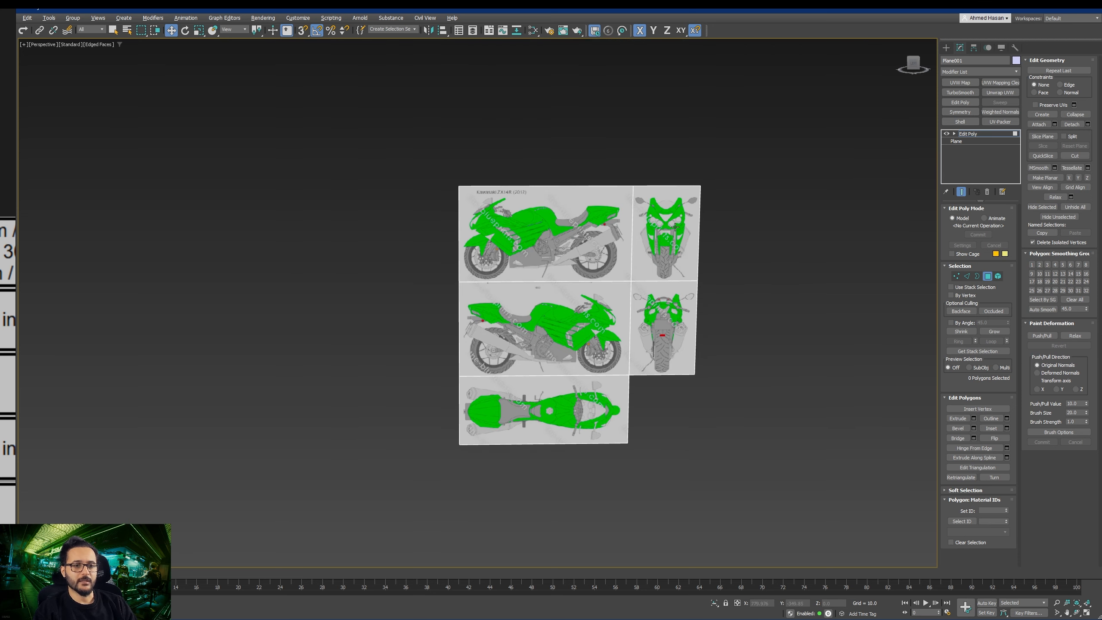
pyautogui.scroll(3, 627, 344)
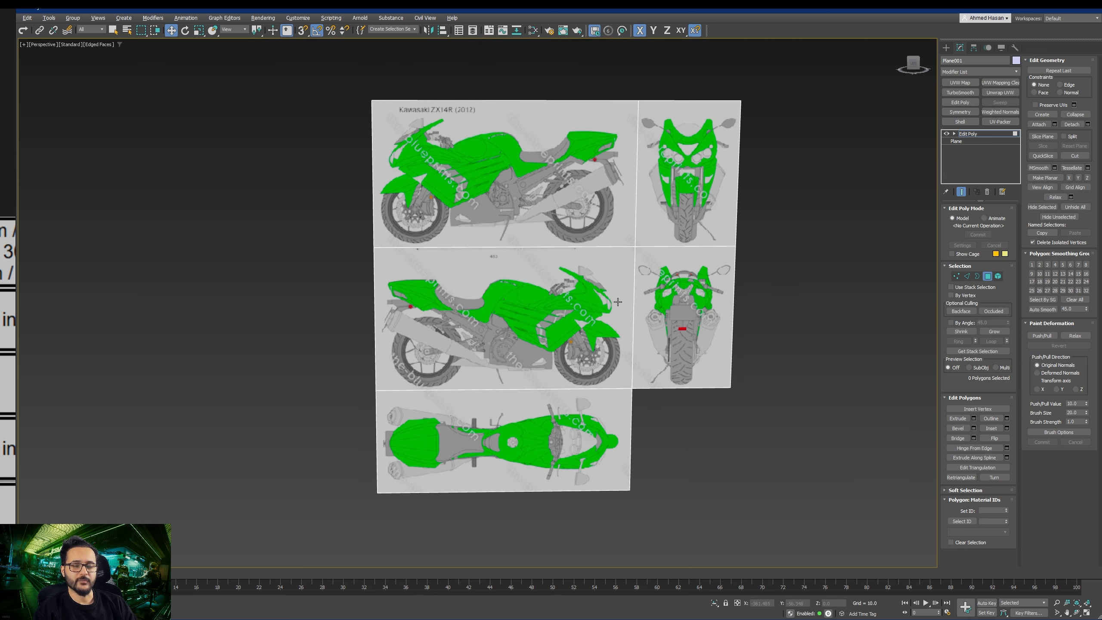
pyautogui.moveTo(625, 300); pyautogui.dragTo(503, 317, button='middle')
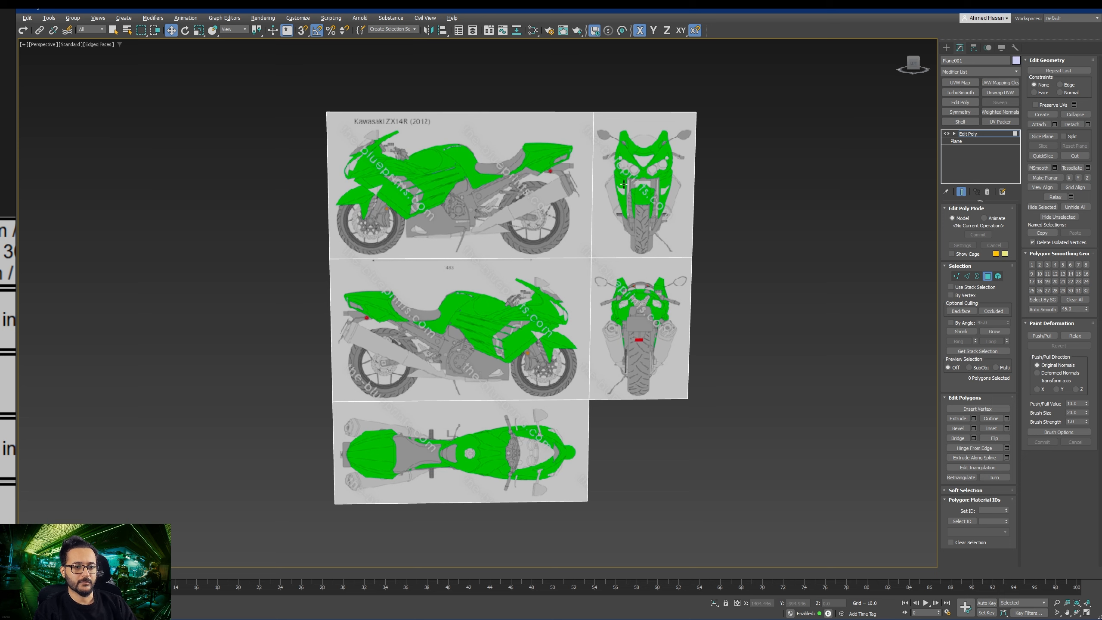
pyautogui.click(630, 169)
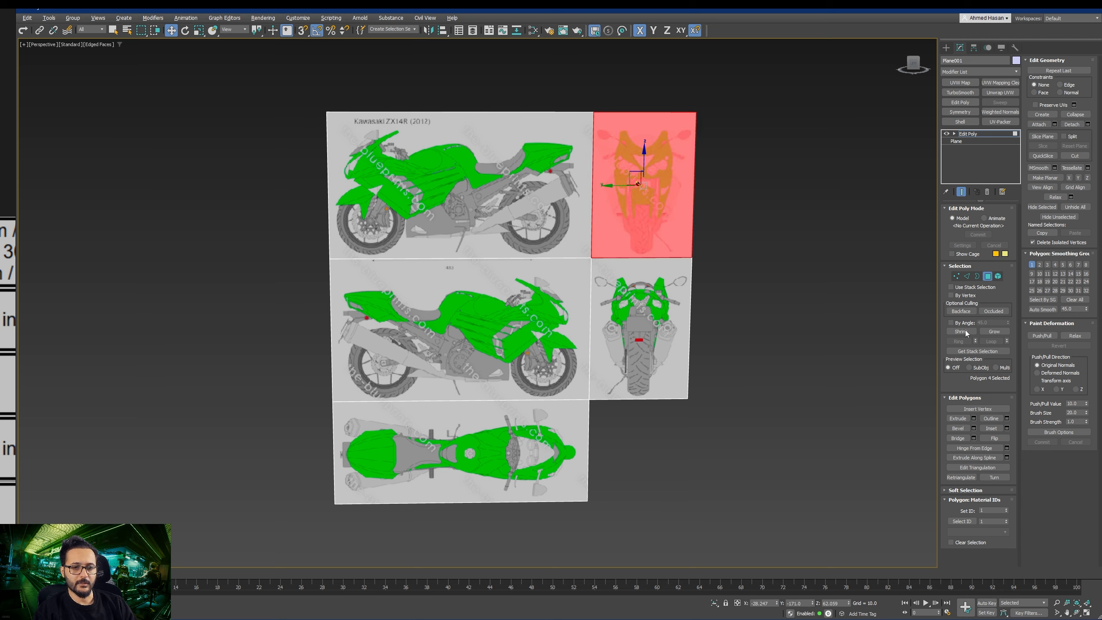
pyautogui.click(1088, 125)
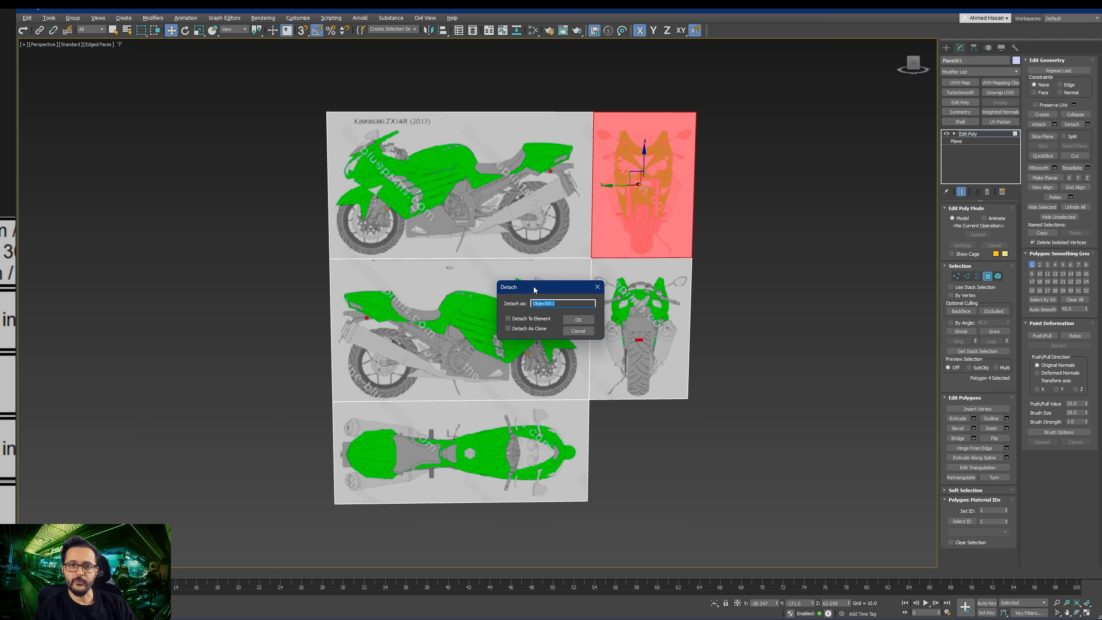
pyautogui.click(579, 320)
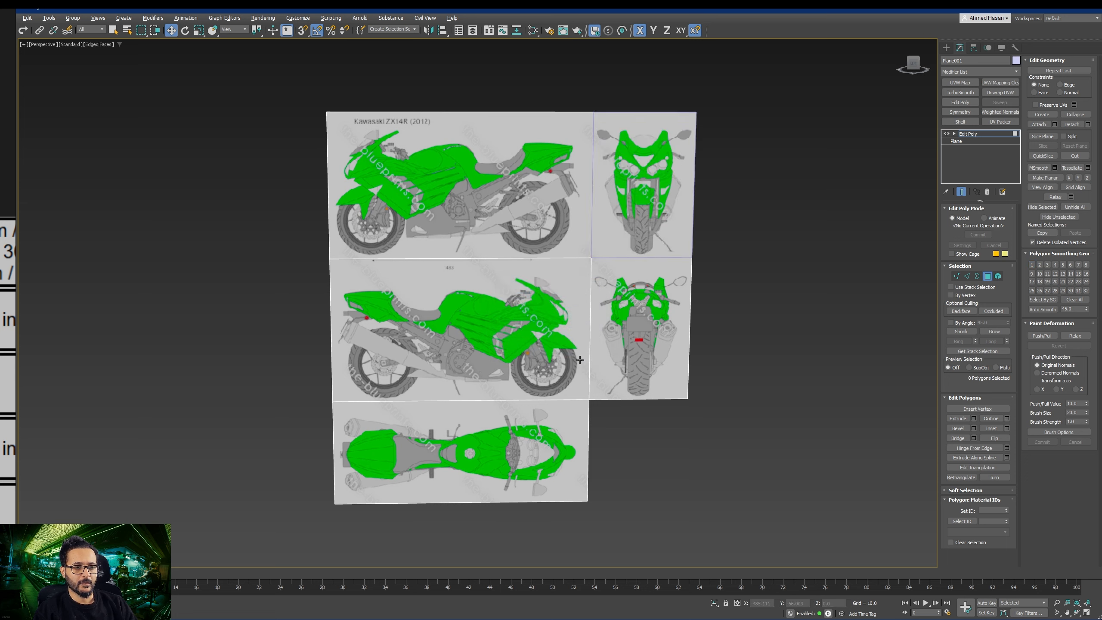
pyautogui.click(623, 315)
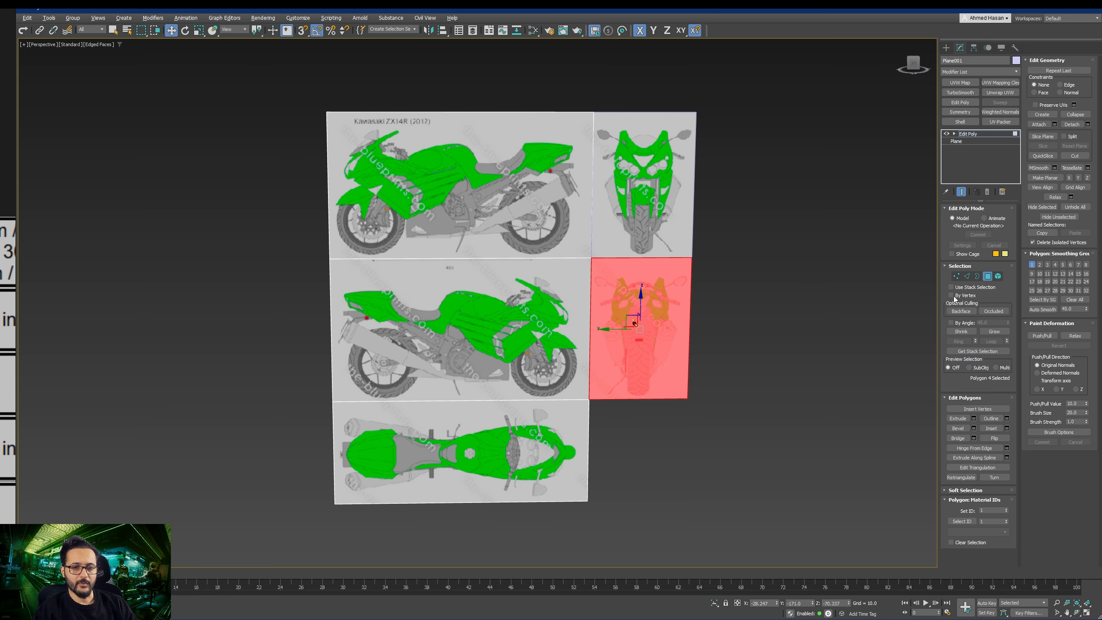
pyautogui.click(1088, 126)
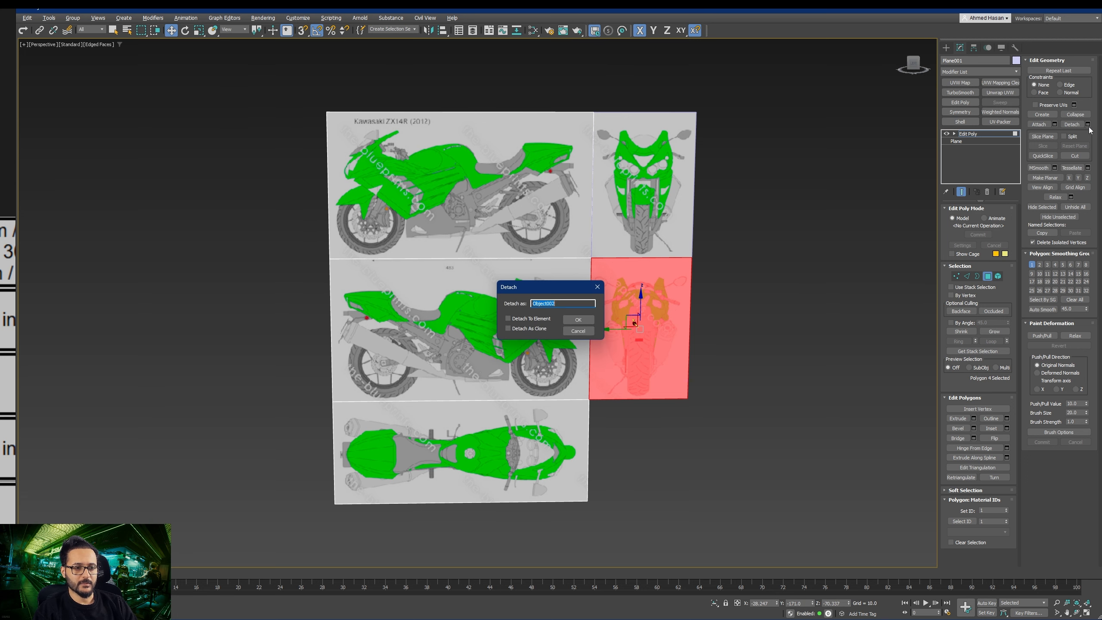
pyautogui.click(580, 321)
# Step: Detach the top view and the middle side view as separate objects, and leave polygon editing
pyautogui.moveTo(613, 432); pyautogui.dragTo(672, 446, button='middle')
pyautogui.click(534, 440)
pyautogui.click(1088, 124)
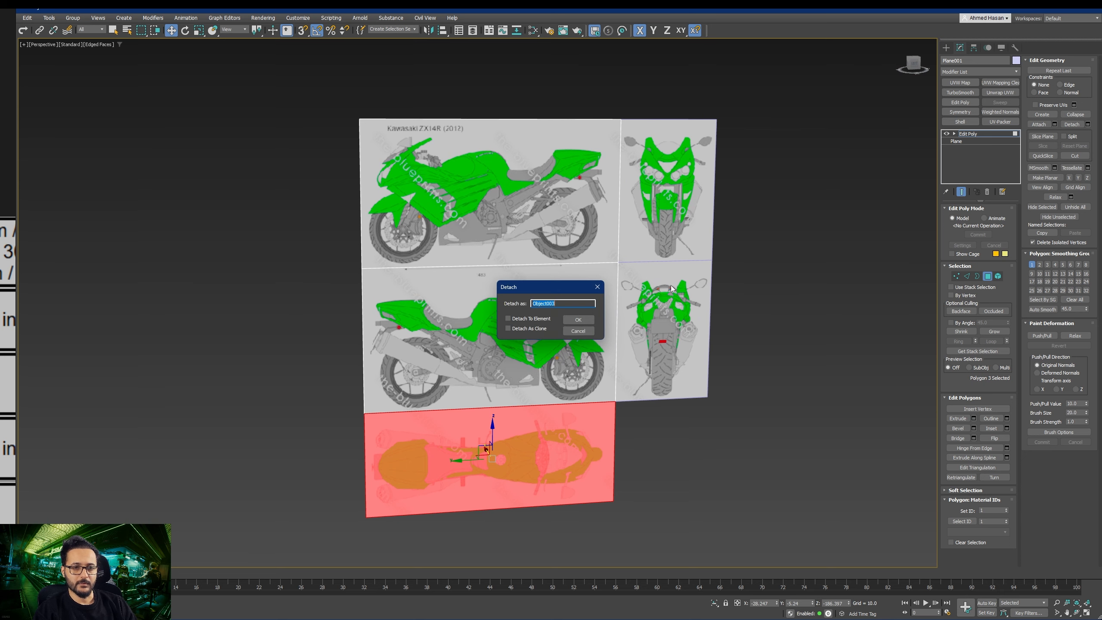
pyautogui.click(579, 319)
pyautogui.click(580, 320)
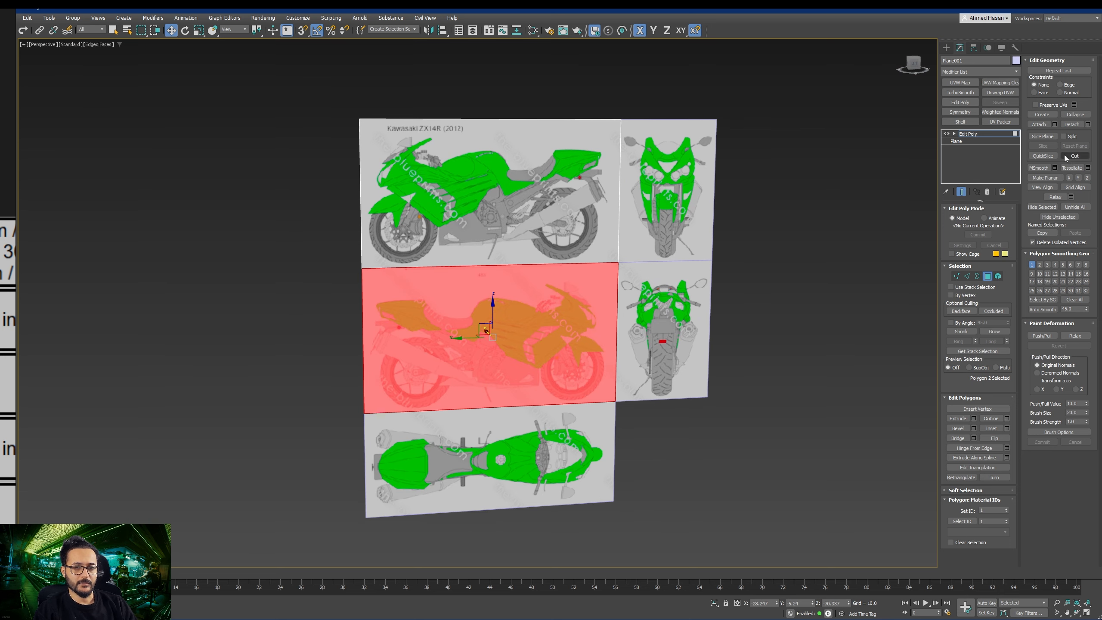
pyautogui.click(1088, 125)
pyautogui.click(569, 319)
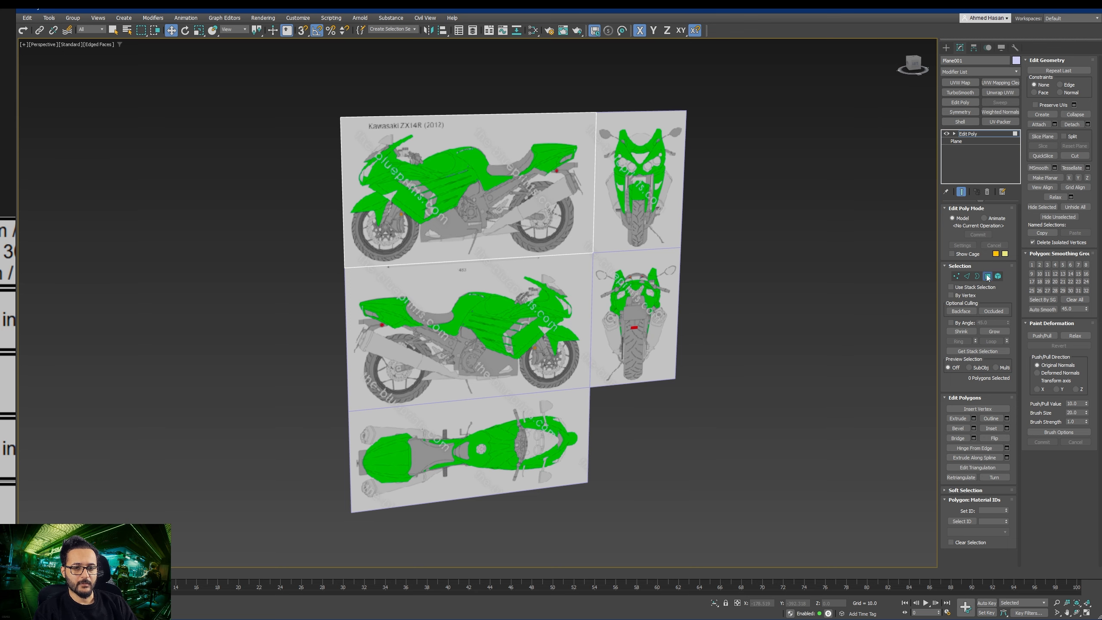
pyautogui.click(987, 276)
# Step: Select all five blueprint pieces and list the objects of the default layer in the Layer Explorer
pyautogui.moveTo(446, 360)
pyautogui.keyDown('alt'); pyautogui.mouseDown(button='middle')
pyautogui.moveTo(378, 360)
pyautogui.moveTo(456, 367)
pyautogui.mouseUp(button='middle'); pyautogui.keyUp('alt')
pyautogui.scroll(-3, 458, 364)
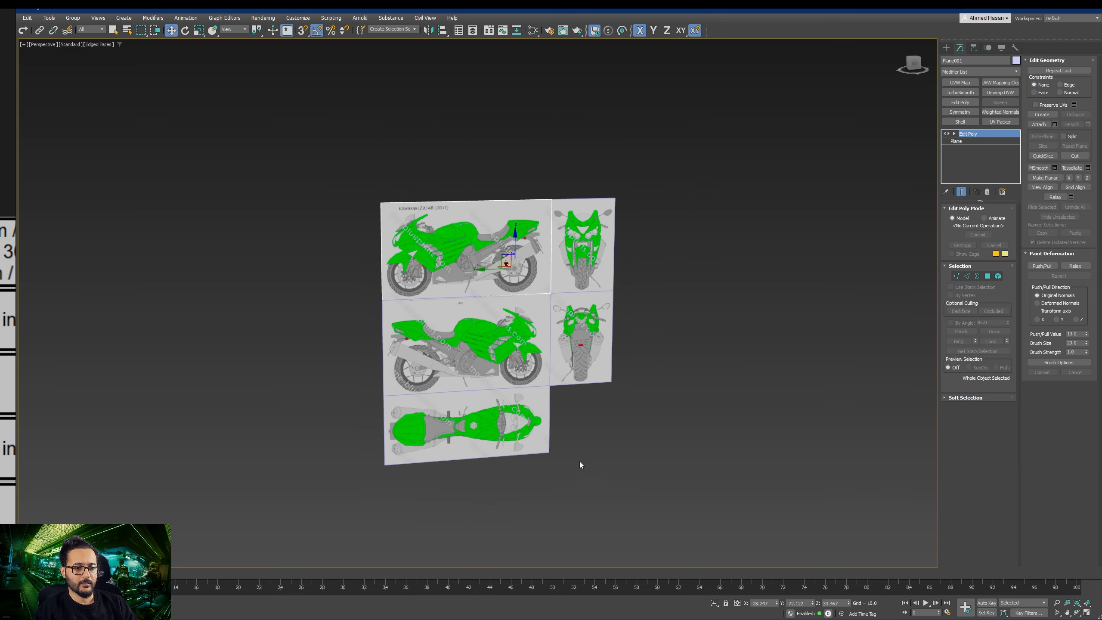
pyautogui.moveTo(324, 188); pyautogui.dragTo(324, 188)
pyautogui.scroll(4, 464, 312)
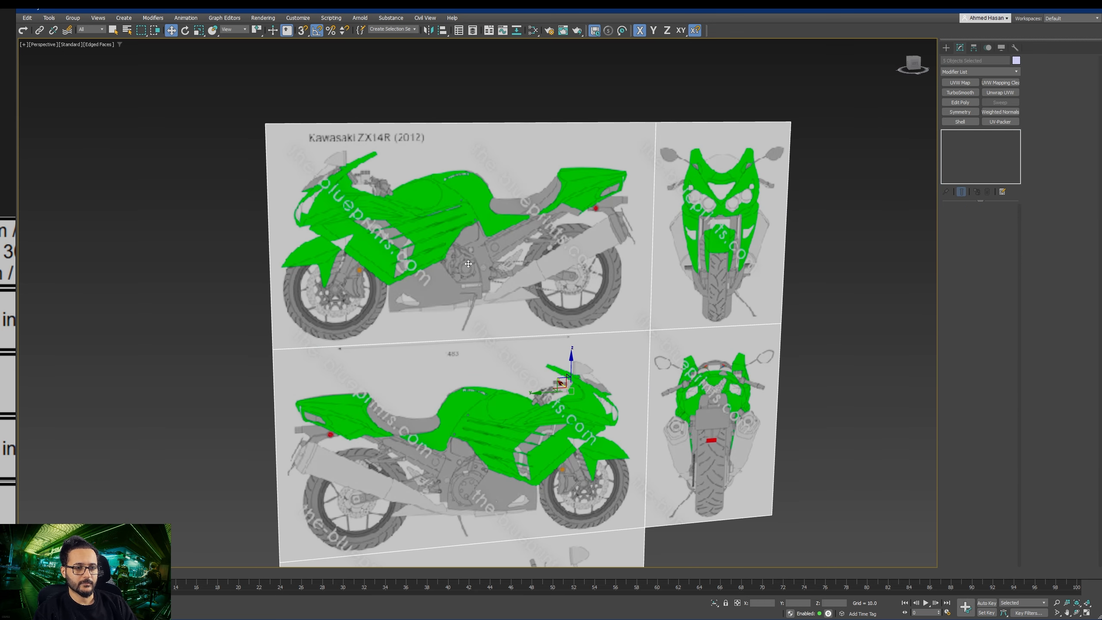
pyautogui.scroll(-2, 492, 310)
pyautogui.moveTo(486, 344); pyautogui.dragTo(499, 308, button='middle')
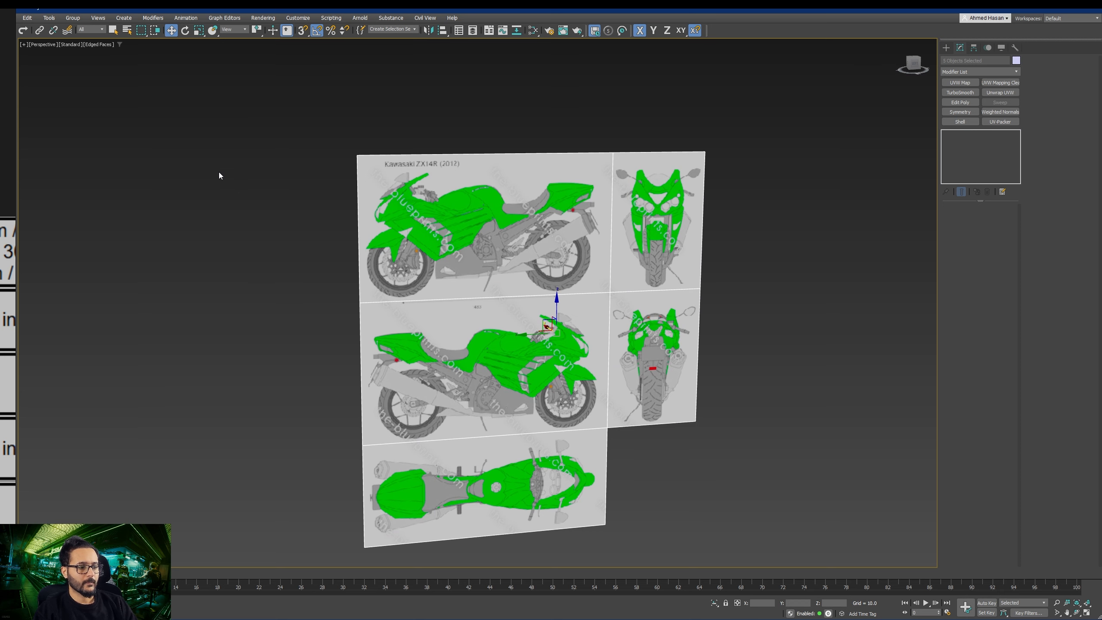
pyautogui.click(472, 34)
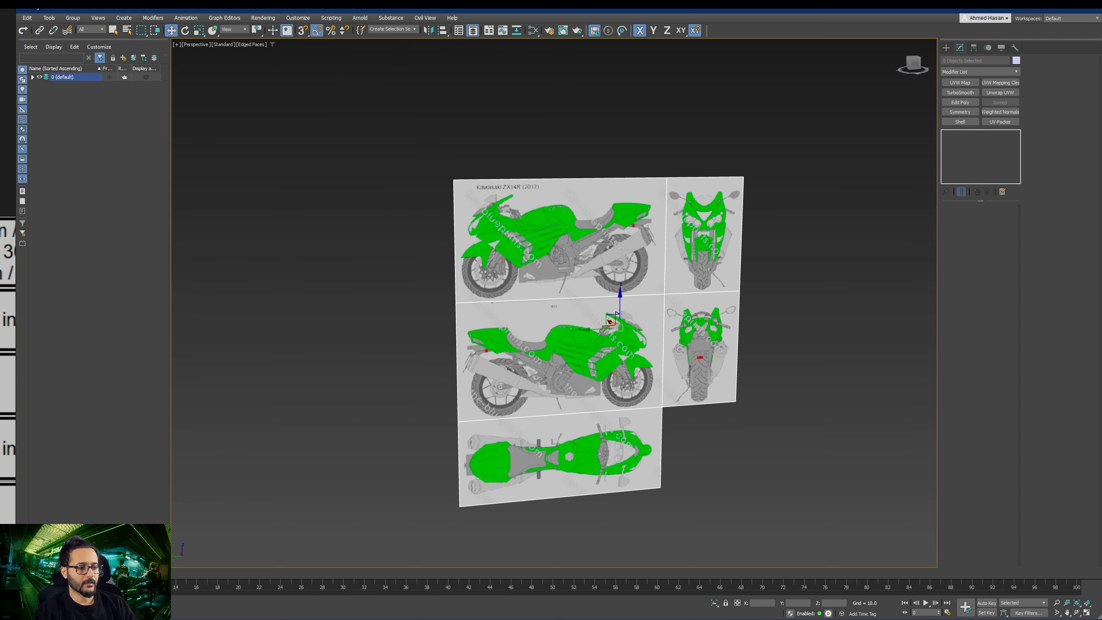
pyautogui.click(32, 77)
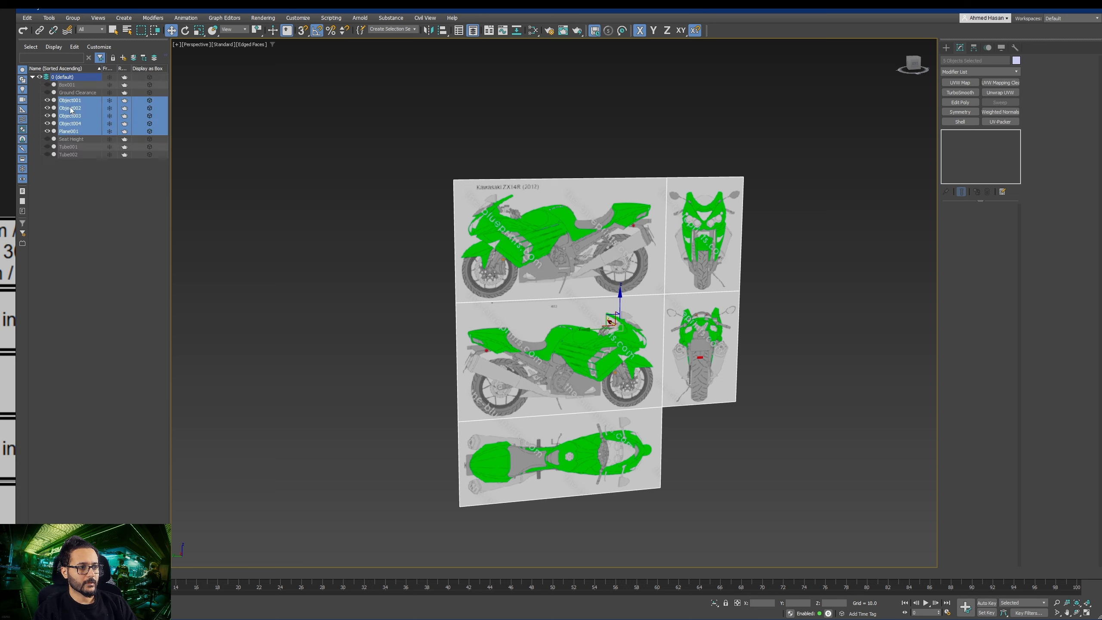
# Step: Batch-rename the five selected blueprint pieces with the base name Ref_ and numbering enabled
pyautogui.moveTo(403, 142); pyautogui.dragTo(771, 527)
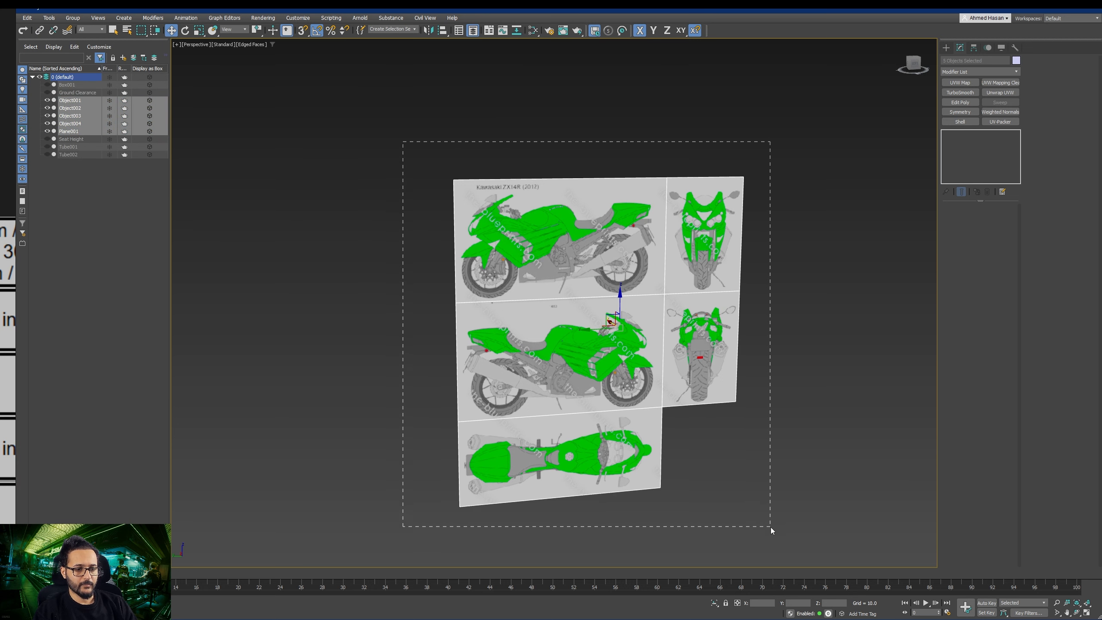
pyautogui.rightClick(76, 108)
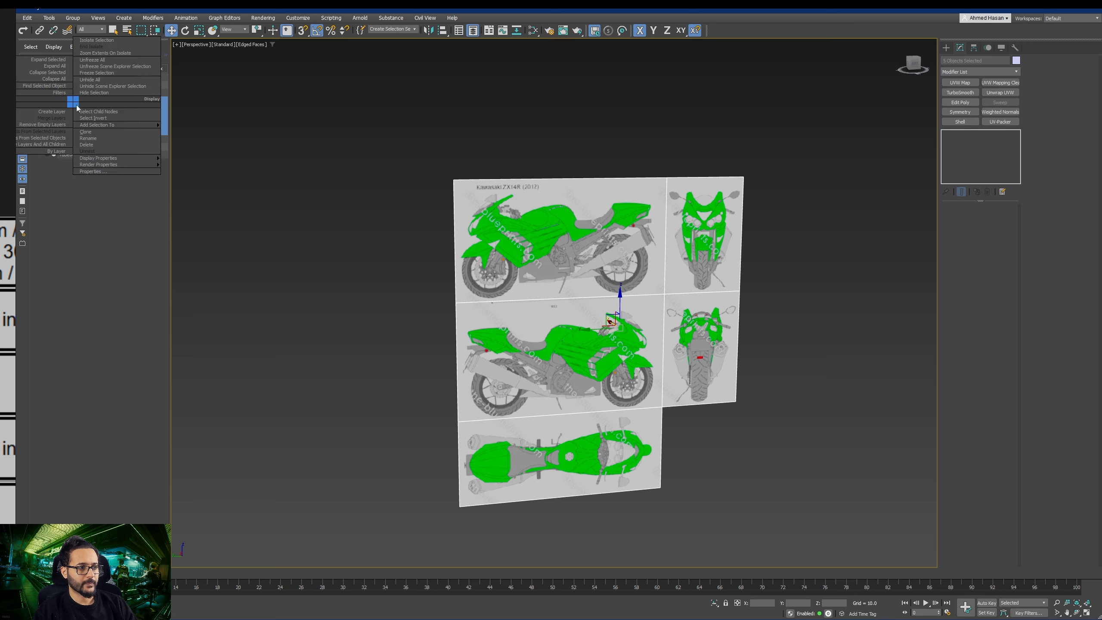
pyautogui.click(99, 146)
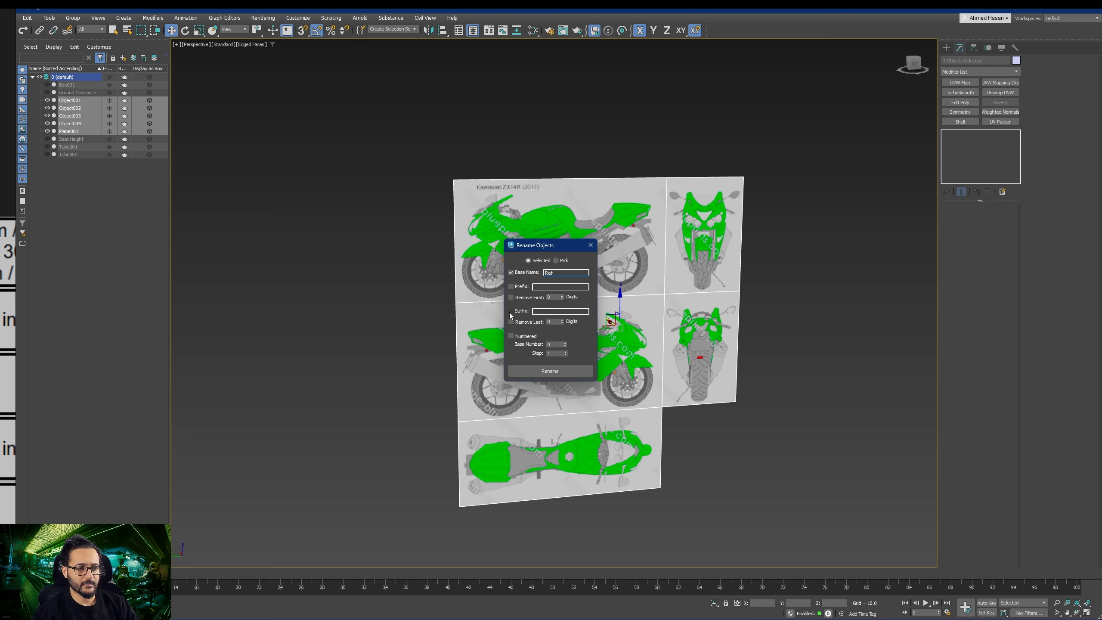
pyautogui.write('_')
pyautogui.click(511, 336)
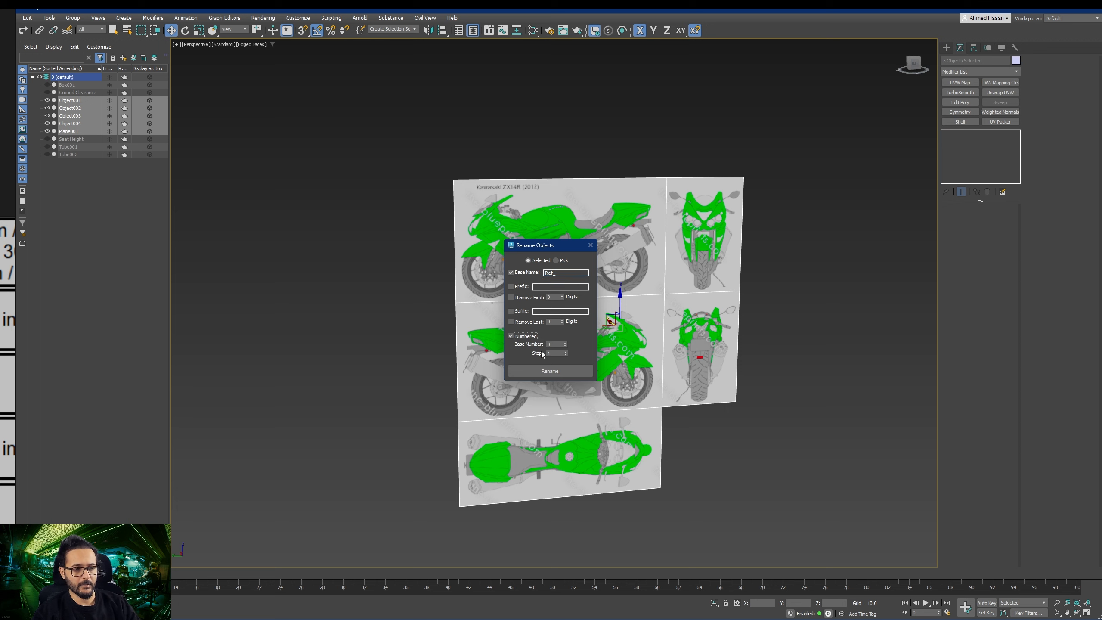
pyautogui.click(552, 371)
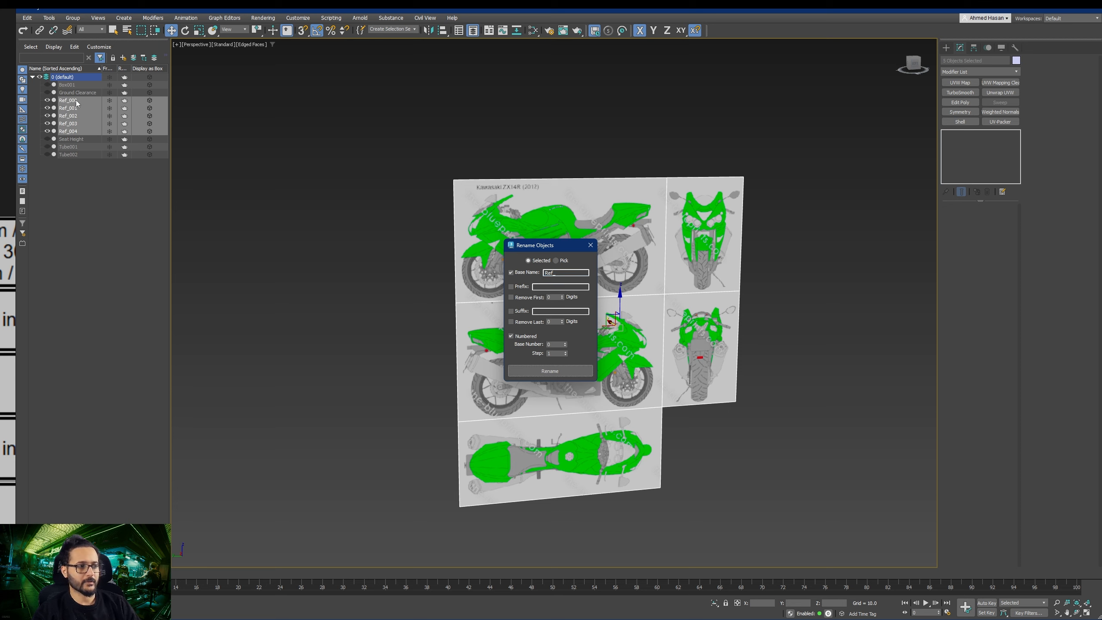
pyautogui.click(591, 246)
# Step: Select the middle side view plane and move it away from the other blueprint pieces, behind the upper side view
pyautogui.moveTo(604, 422); pyautogui.dragTo(592, 393, button='middle')
pyautogui.moveTo(454, 326); pyautogui.dragTo(456, 350, button='middle')
pyautogui.click(403, 354)
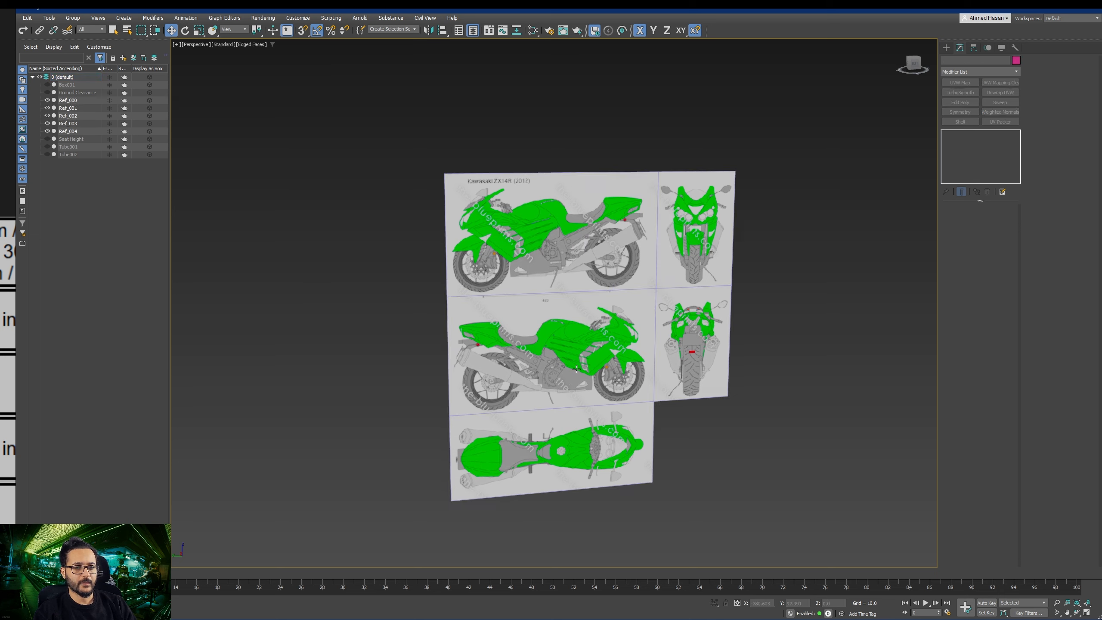
pyautogui.click(577, 369)
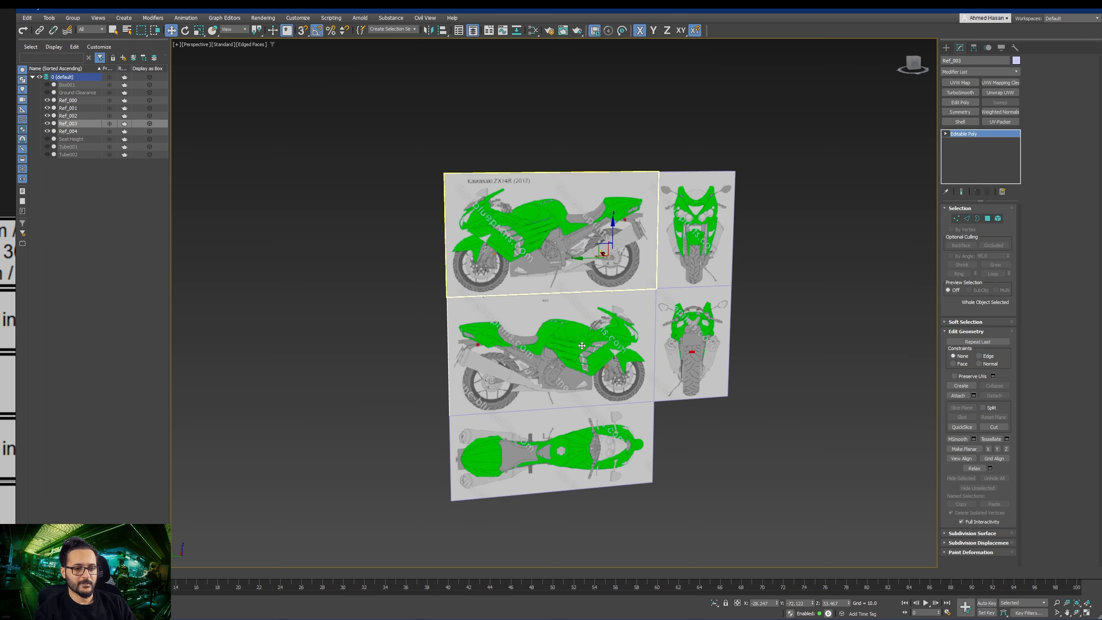
pyautogui.moveTo(563, 376); pyautogui.dragTo(583, 379, button='middle')
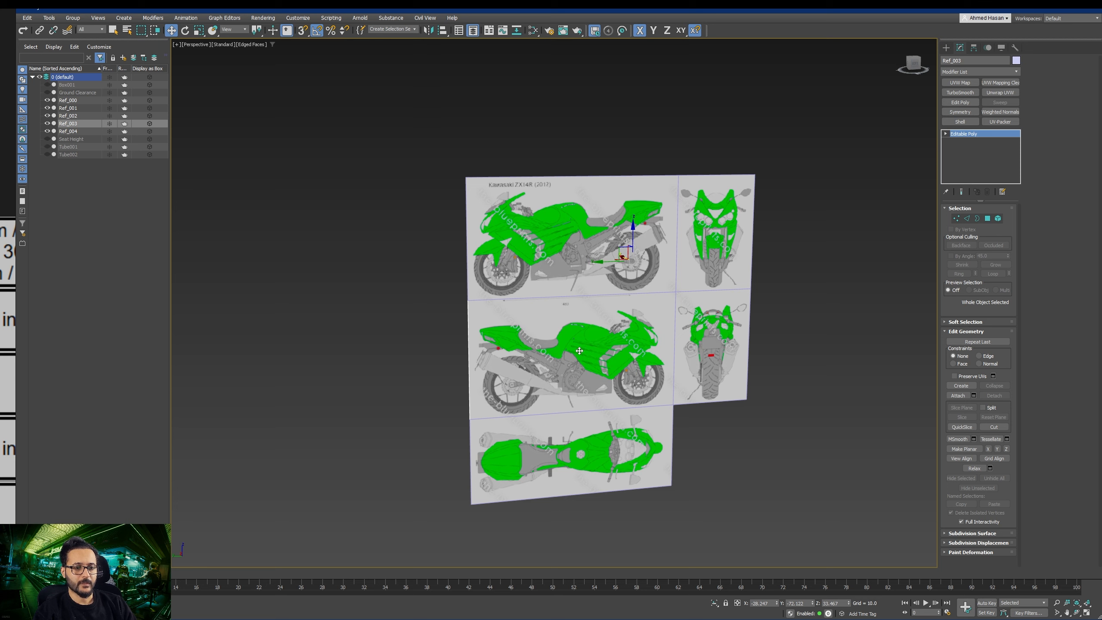
pyautogui.keyDown('alt'); pyautogui.moveTo(575, 338); pyautogui.dragTo(595, 350, button='middle'); pyautogui.keyUp('alt')
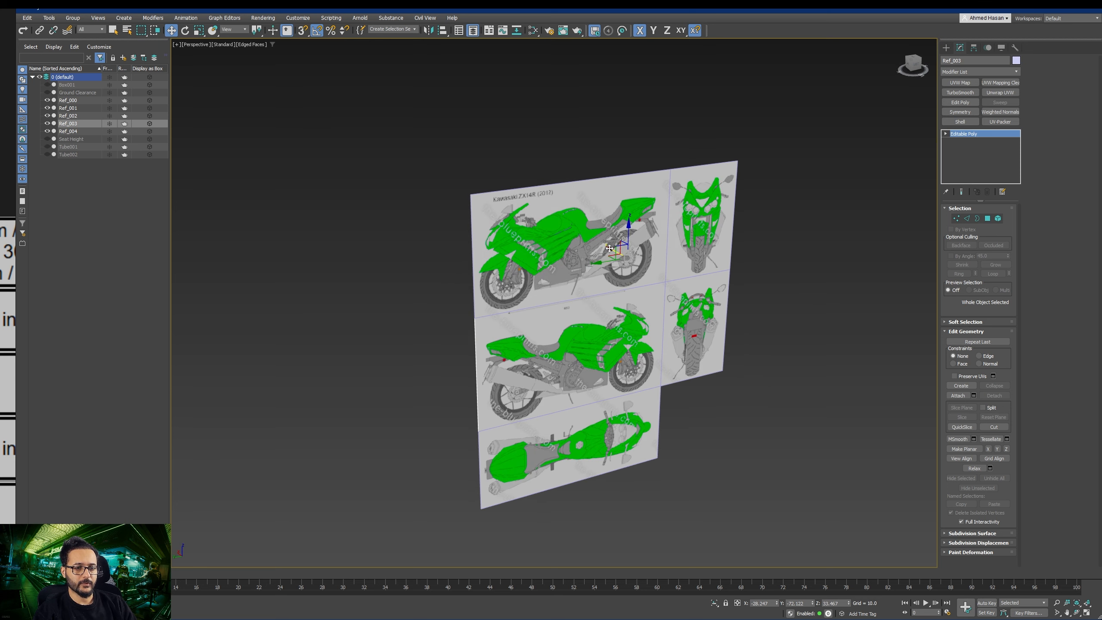
pyautogui.moveTo(609, 247); pyautogui.dragTo(498, 154)
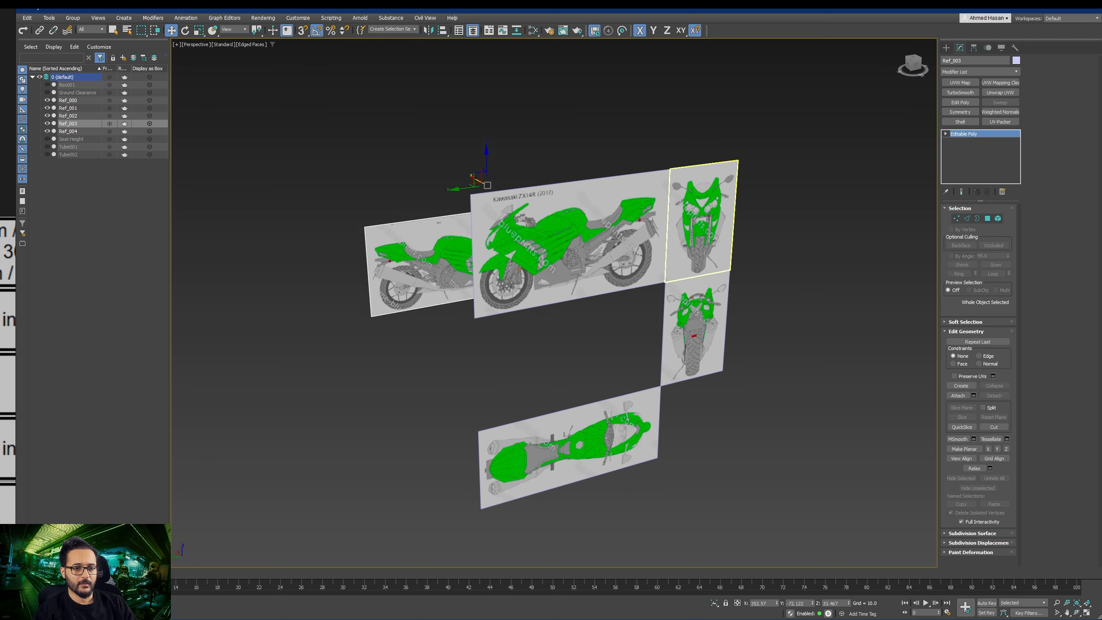
pyautogui.click(671, 279)
pyautogui.scroll(4, 694, 260)
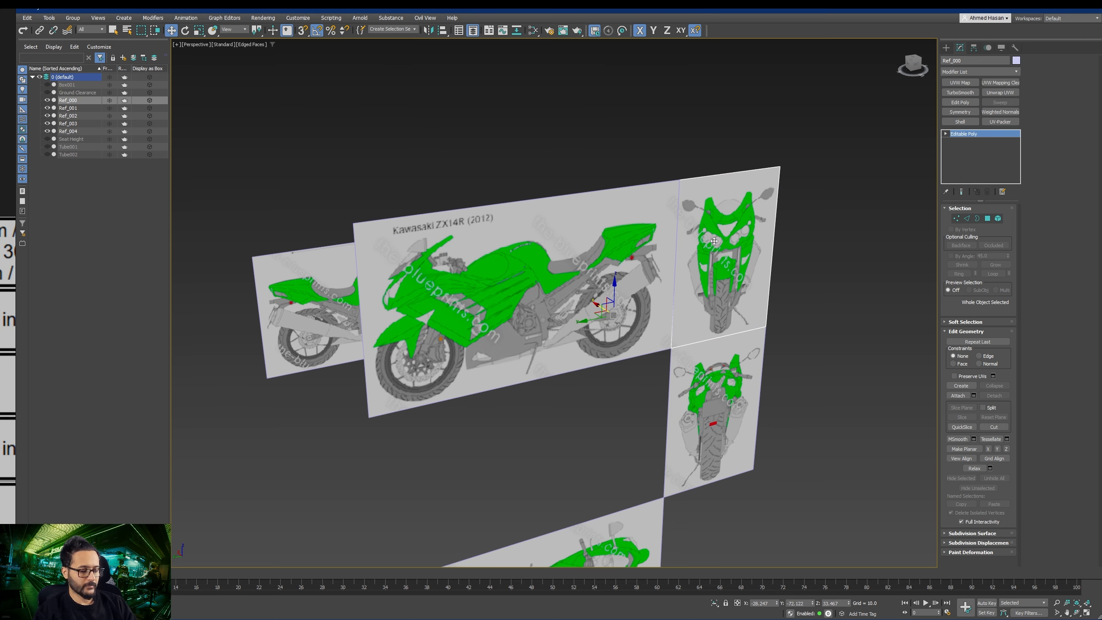
pyautogui.press('e')
pyautogui.moveTo(721, 272); pyautogui.dragTo(713, 221, button='middle')
pyautogui.scroll(-3, 711, 223)
pyautogui.moveTo(686, 303); pyautogui.dragTo(707, 320, button='middle')
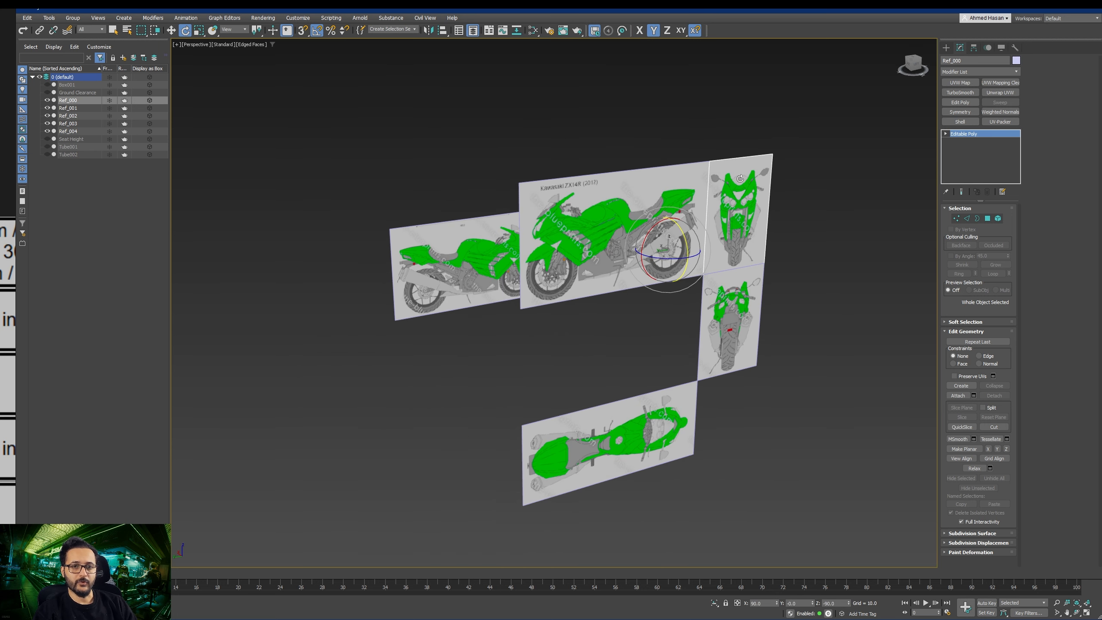
# Step: Select all five reference planes and center each pivot to its object, leaving pivot-only editing when done
pyautogui.moveTo(414, 487); pyautogui.dragTo(752, 215)
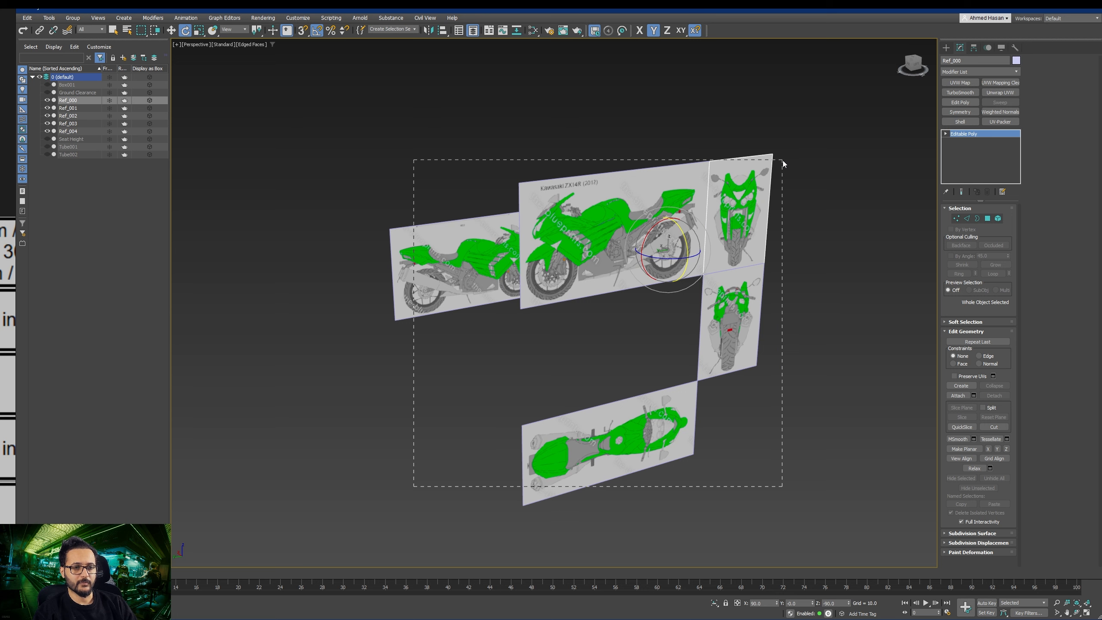
pyautogui.moveTo(783, 163); pyautogui.dragTo(783, 163)
pyautogui.click(975, 48)
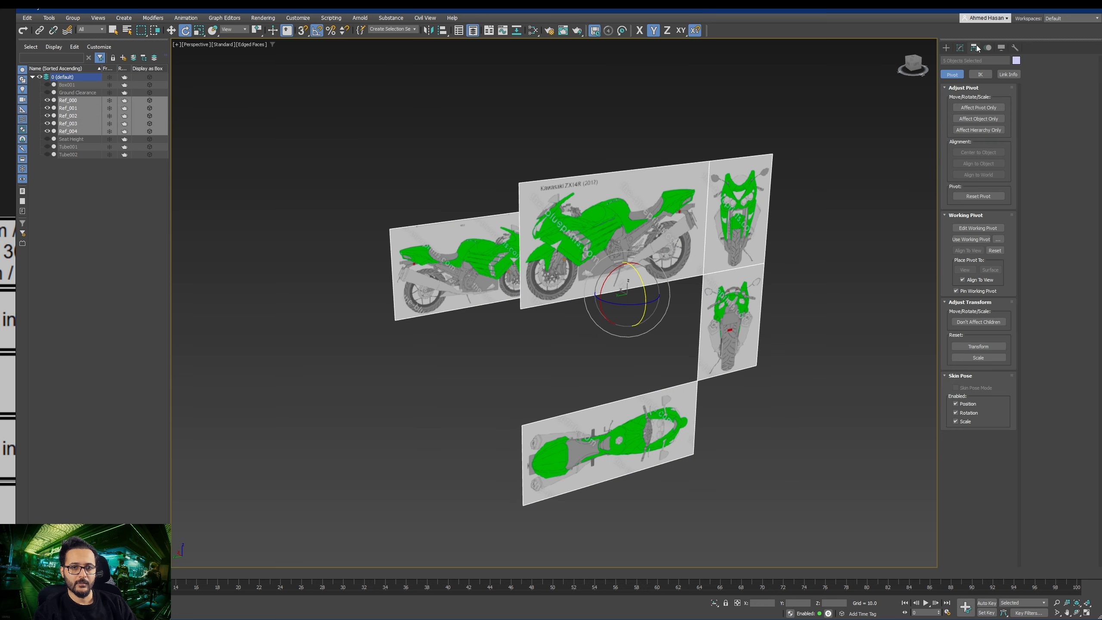
pyautogui.click(978, 107)
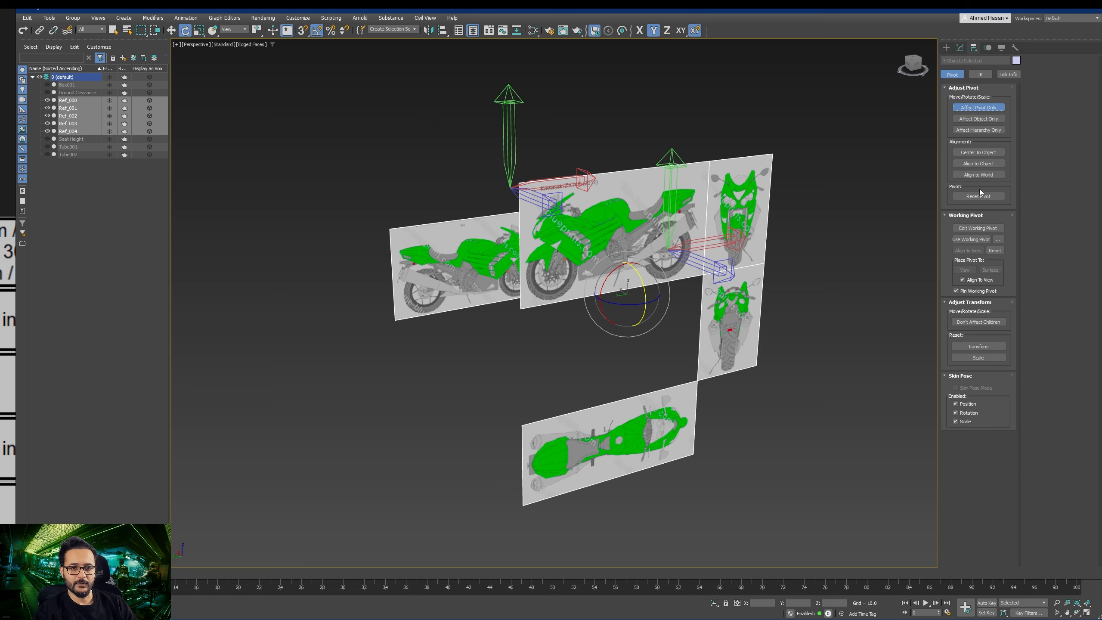
pyautogui.click(980, 152)
pyautogui.click(975, 107)
# Step: Rotate the front view plane 90 degrees about the vertical axis and move it across the front wheel of the large side view
pyautogui.keyDown('alt'); pyautogui.moveTo(793, 261); pyautogui.dragTo(727, 252, button='middle'); pyautogui.keyUp('alt')
pyautogui.click(728, 242)
pyautogui.scroll(3, 726, 259)
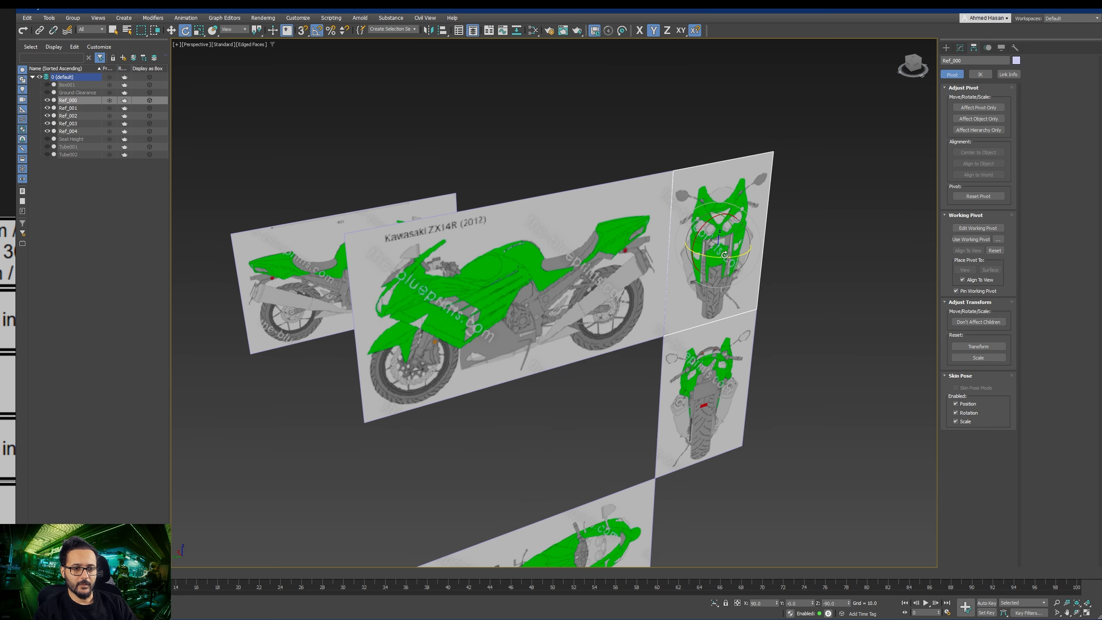
pyautogui.moveTo(725, 255); pyautogui.dragTo(687, 255)
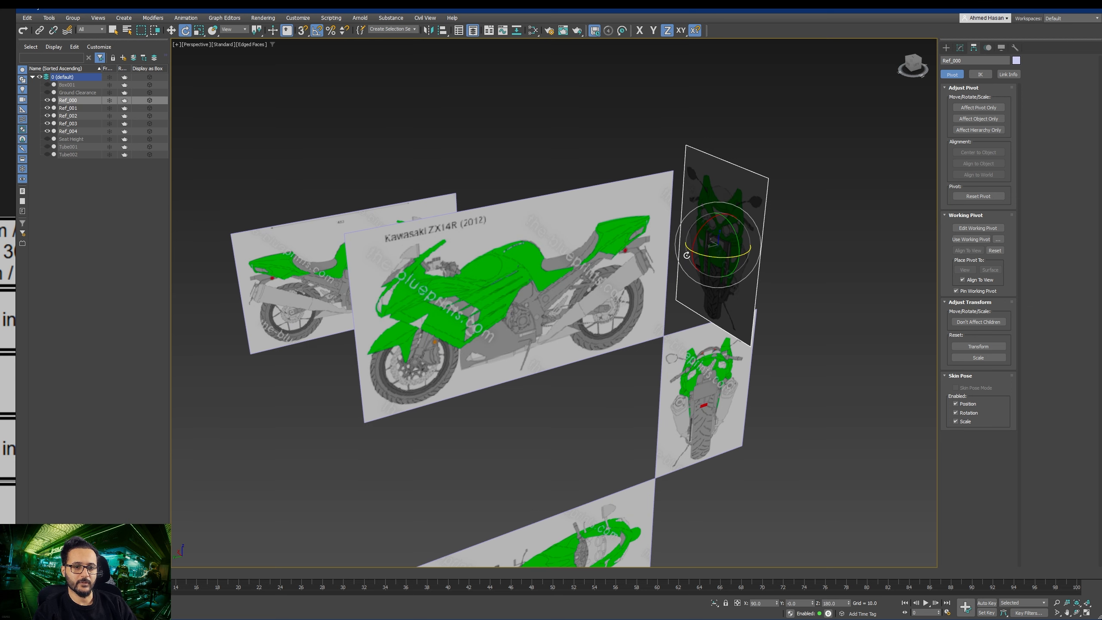
pyautogui.press('w')
pyautogui.moveTo(687, 257); pyautogui.dragTo(772, 220, button='middle')
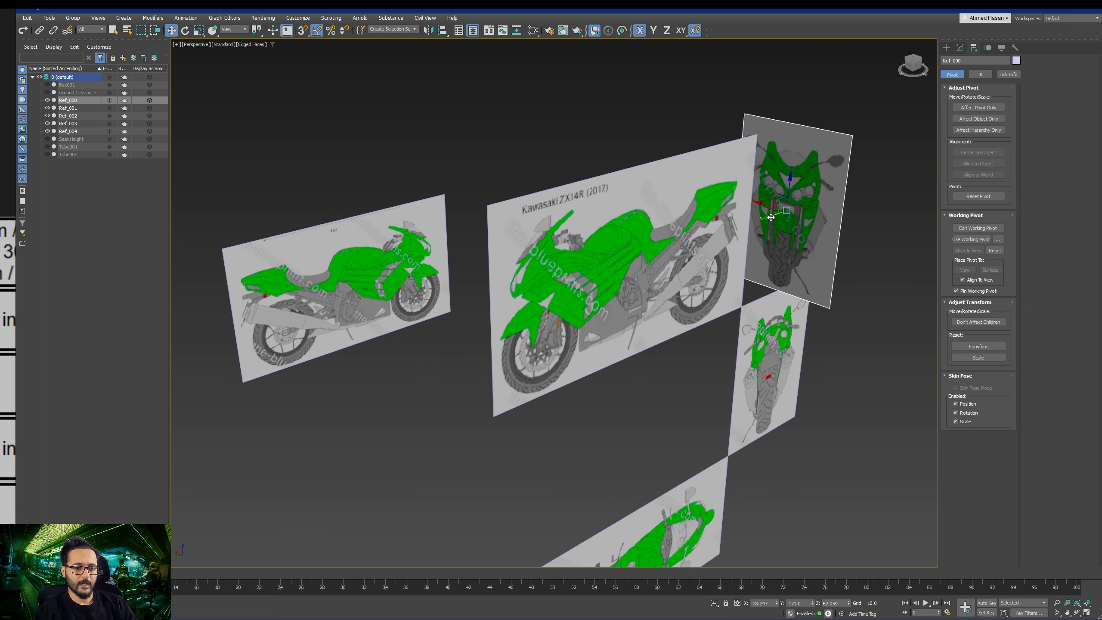
pyautogui.moveTo(772, 220); pyautogui.dragTo(512, 294)
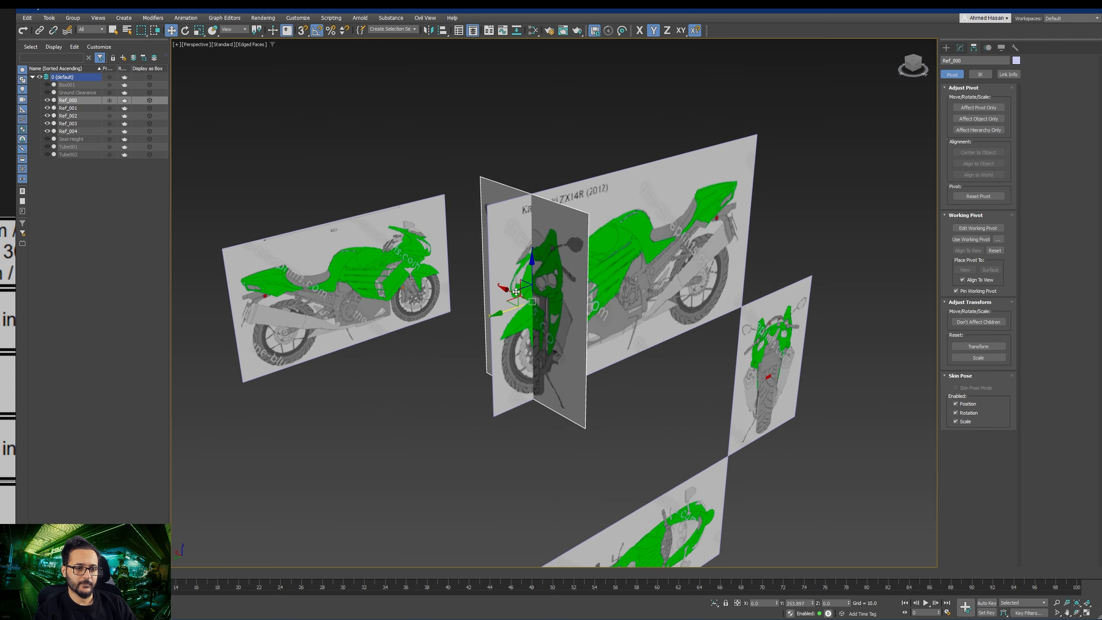
# Step: Rotate the rear view plane a quarter turn about the vertical axis and move it across the rear wheel of the large side view
pyautogui.moveTo(798, 363); pyautogui.dragTo(695, 393, button='middle')
pyautogui.click(721, 327)
pyautogui.press('e')
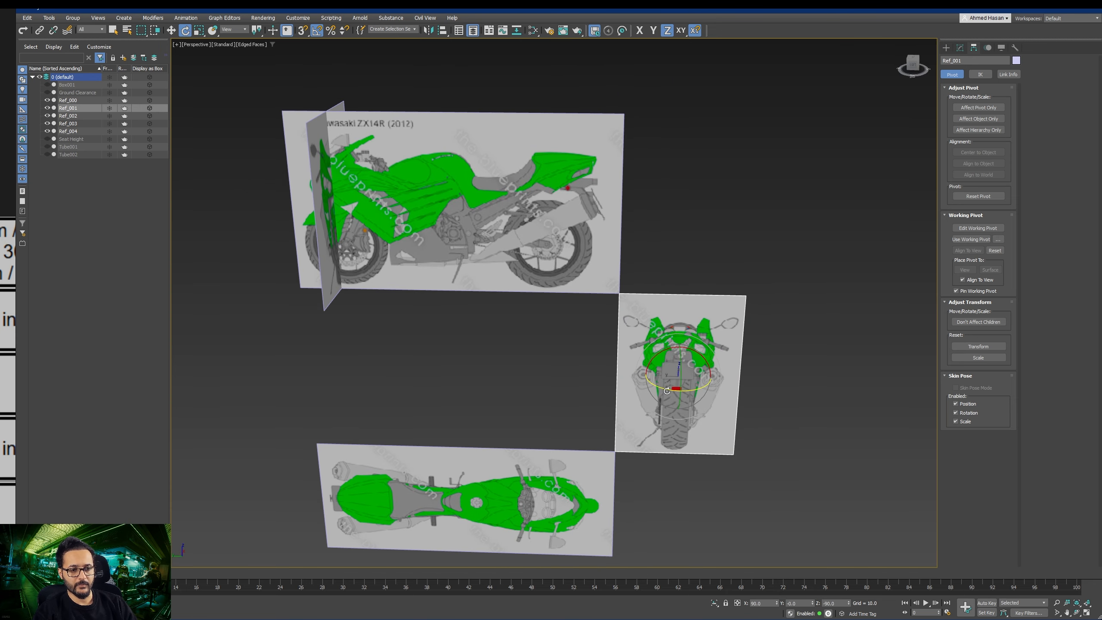
pyautogui.moveTo(667, 390); pyautogui.dragTo(704, 395)
pyautogui.keyDown('alt'); pyautogui.moveTo(767, 400); pyautogui.dragTo(737, 361, button='middle'); pyautogui.keyUp('alt')
pyautogui.press('w')
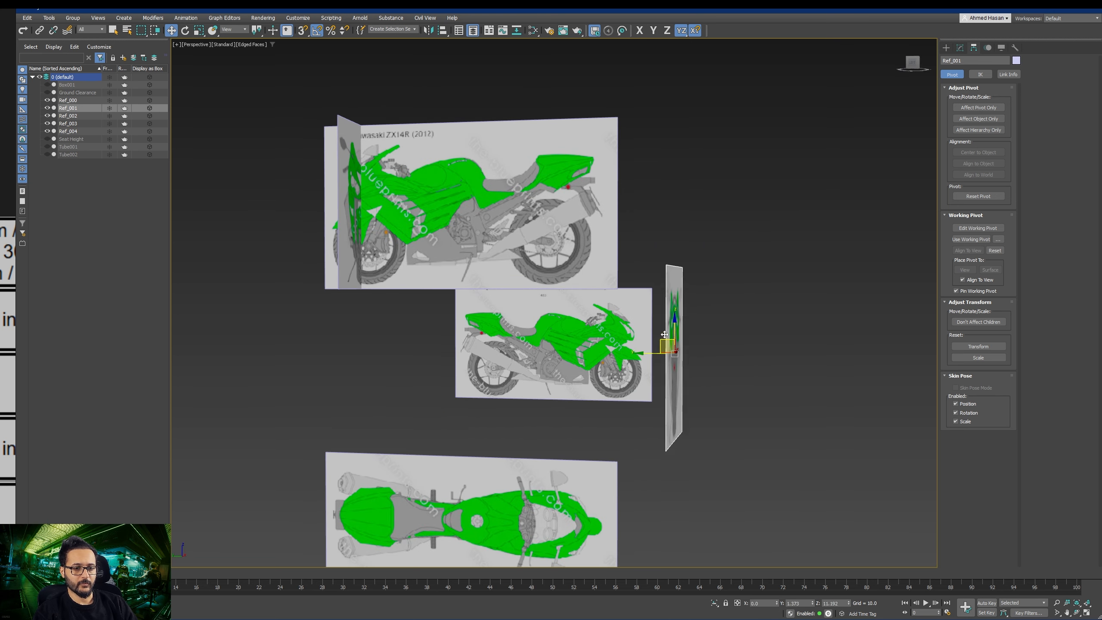
pyautogui.moveTo(664, 334); pyautogui.dragTo(557, 195)
pyautogui.scroll(-3, 543, 230)
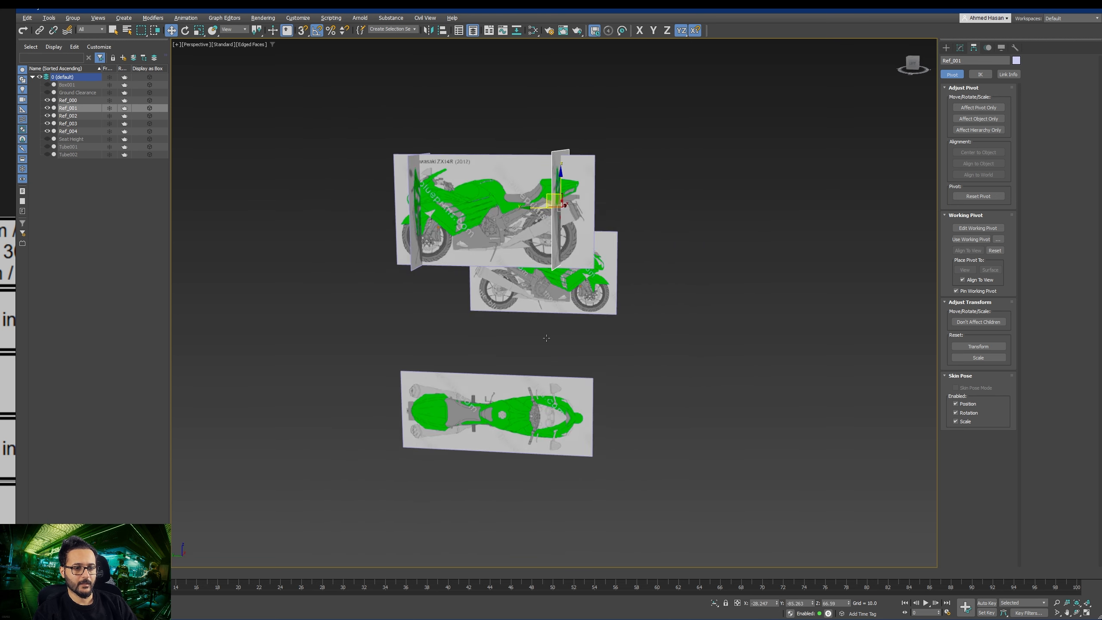
# Step: Select the top view plane and rotate it 90 degrees so it lies flat
pyautogui.keyDown('alt'); pyautogui.moveTo(546, 337); pyautogui.dragTo(550, 343, button='middle'); pyautogui.keyUp('alt')
pyautogui.moveTo(551, 343); pyautogui.dragTo(645, 350, button='middle')
pyautogui.click(580, 397)
pyautogui.moveTo(564, 400)
pyautogui.keyDown('alt'); pyautogui.mouseDown(button='middle')
pyautogui.moveTo(575, 396)
pyautogui.moveTo(569, 402)
pyautogui.mouseUp(button='middle'); pyautogui.keyUp('alt')
pyautogui.moveTo(569, 402); pyautogui.dragTo(551, 422, button='middle')
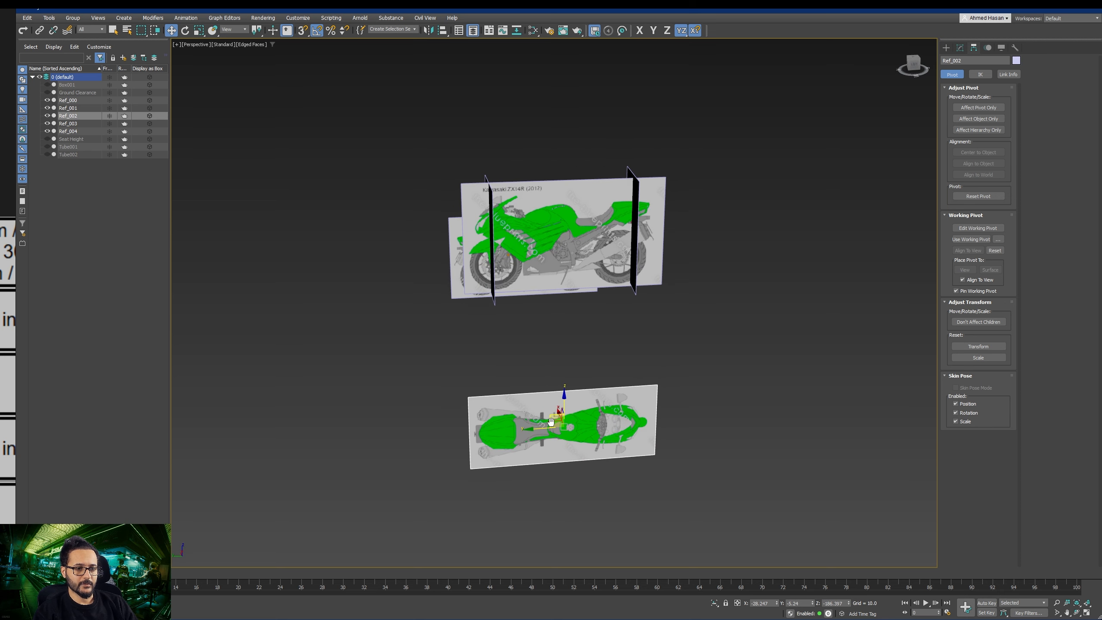
pyautogui.press('e')
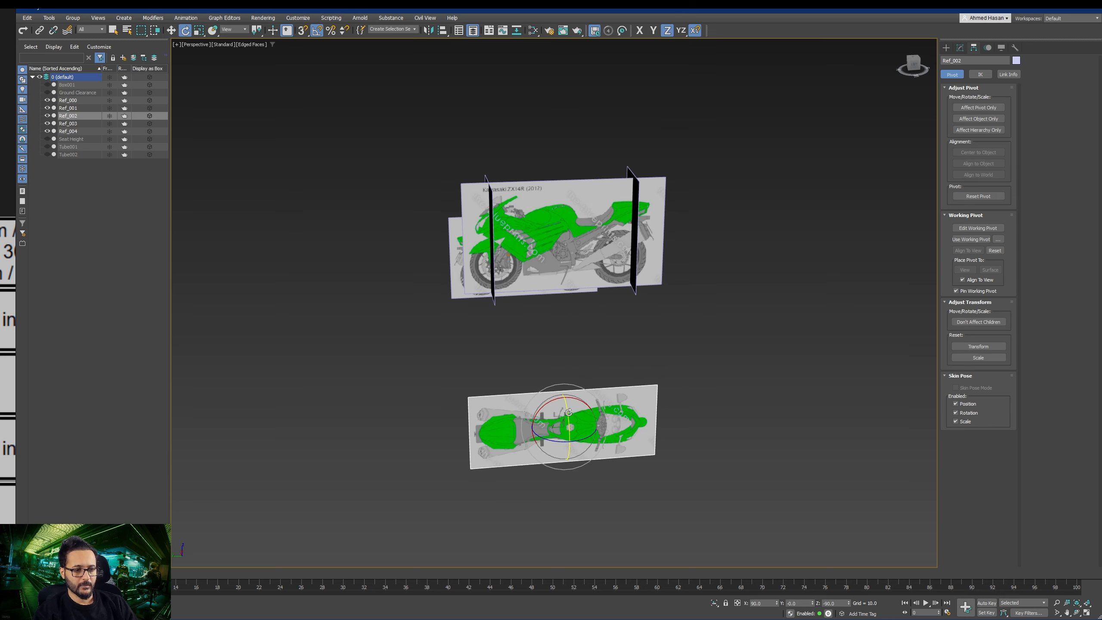
pyautogui.moveTo(568, 412); pyautogui.dragTo(578, 371)
pyautogui.keyDown('alt'); pyautogui.moveTo(578, 372); pyautogui.dragTo(603, 447, button='middle'); pyautogui.keyUp('alt')
pyautogui.moveTo(603, 447); pyautogui.dragTo(647, 427, button='middle')
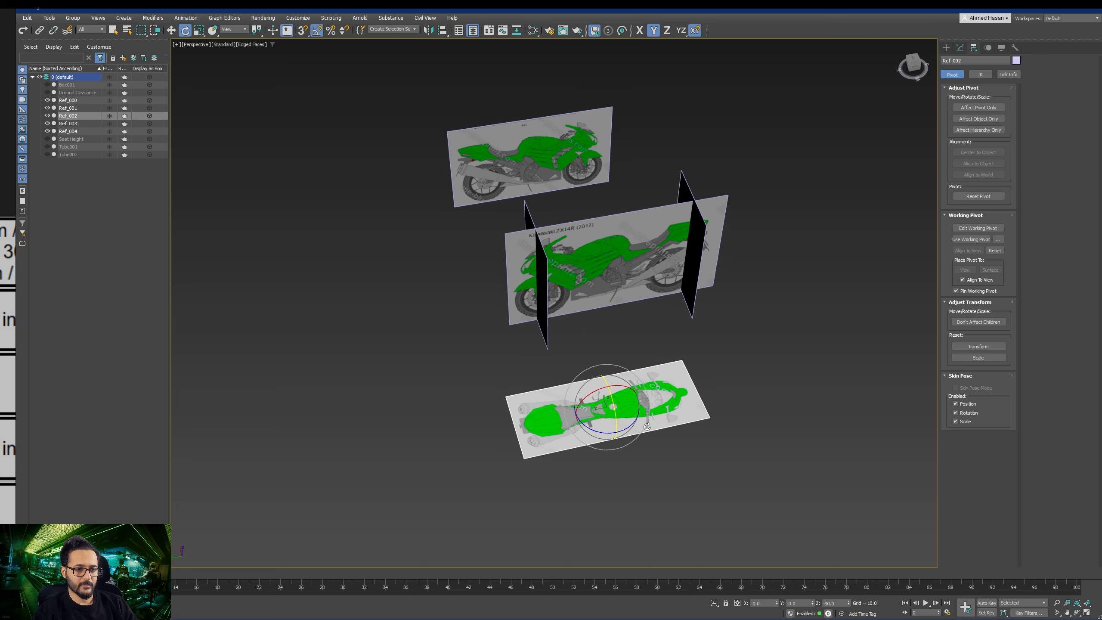
# Step: Turn the flat top view plane 180 degrees about the vertical axis so its front faces the same way as the large side view
pyautogui.scroll(5, 540, 231)
pyautogui.scroll(-3, 540, 231)
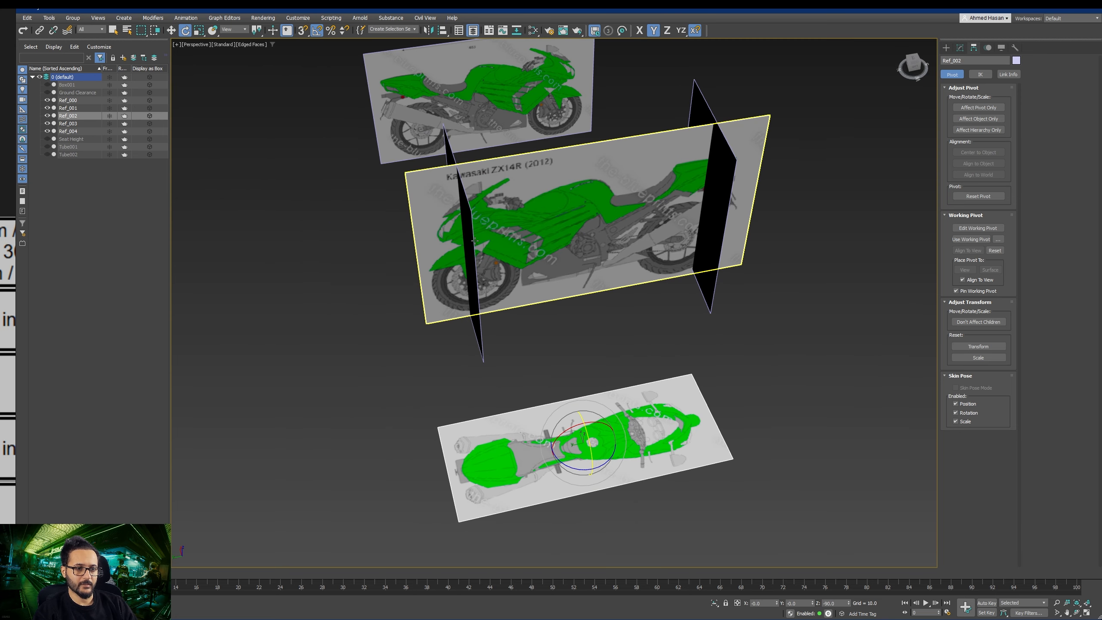
pyautogui.moveTo(564, 389); pyautogui.dragTo(552, 380, button='middle')
pyautogui.moveTo(569, 456); pyautogui.dragTo(646, 444)
pyautogui.keyDown('alt'); pyautogui.moveTo(569, 460); pyautogui.dragTo(590, 442, button='middle'); pyautogui.keyUp('alt')
# Step: Move the flat top view plane up to the bottom edge of the large side view, forming the floor of the setup
pyautogui.press('w')
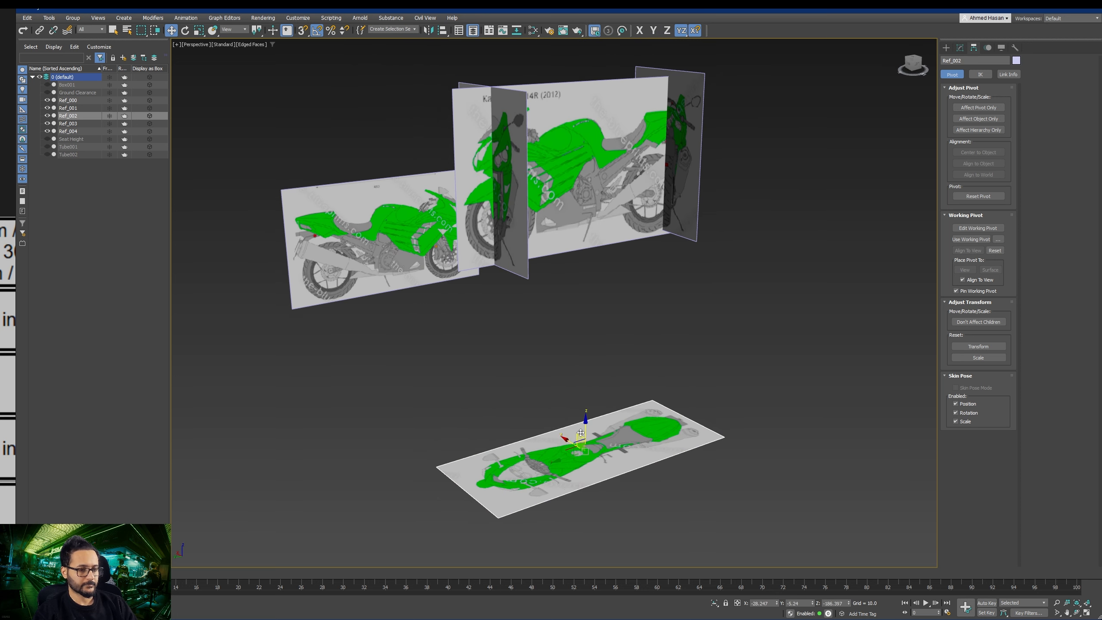
pyautogui.moveTo(582, 430); pyautogui.dragTo(602, 211)
pyautogui.moveTo(608, 302); pyautogui.dragTo(595, 366, button='middle')
pyautogui.keyDown('alt'); pyautogui.moveTo(595, 367); pyautogui.dragTo(617, 401, button='middle'); pyautogui.keyUp('alt')
pyautogui.keyDown('alt'); pyautogui.moveTo(617, 400); pyautogui.dragTo(581, 379, button='middle'); pyautogui.keyUp('alt')
pyautogui.scroll(-2, 581, 379)
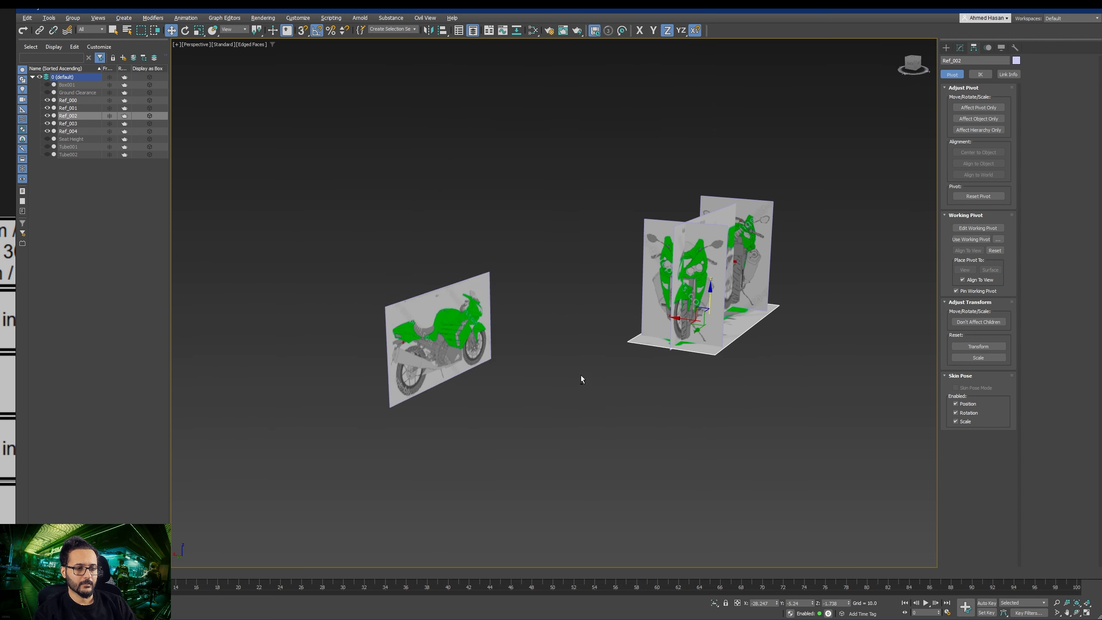
# Step: Select the separate smaller side view plane and move it up and closer to the intersecting reference planes
pyautogui.click(460, 379)
pyautogui.keyDown('alt'); pyautogui.moveTo(460, 379); pyautogui.dragTo(430, 320, button='middle'); pyautogui.keyUp('alt')
pyautogui.moveTo(430, 321); pyautogui.dragTo(581, 222)
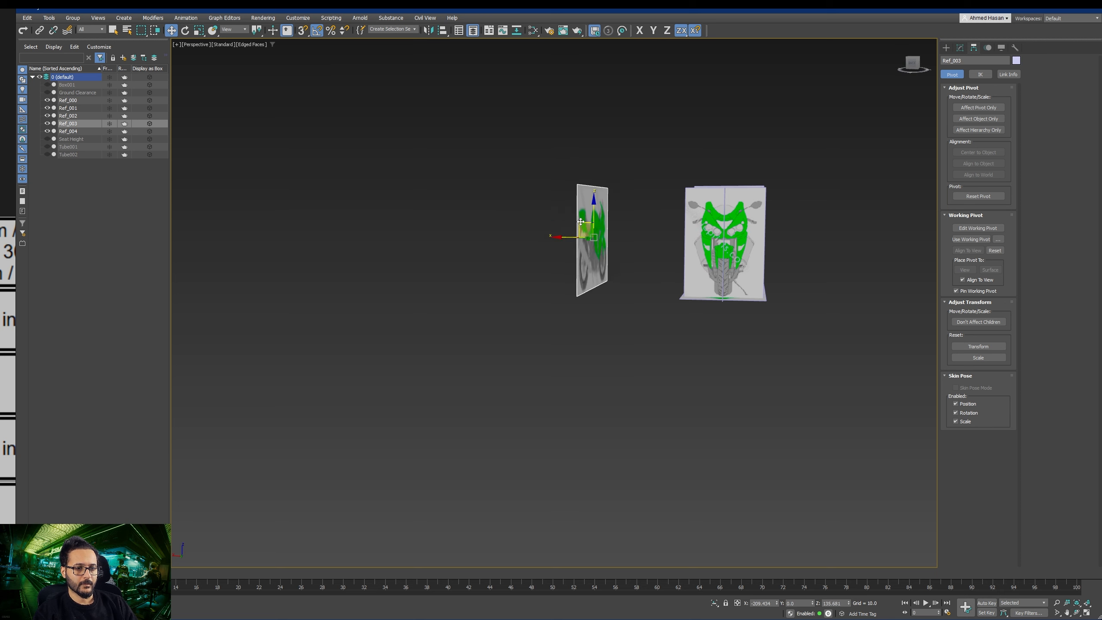
# Step: Select the four intersecting reference planes and isolate them from the separate side view
pyautogui.keyDown('alt'); pyautogui.moveTo(581, 221); pyautogui.dragTo(611, 383, button='middle'); pyautogui.keyUp('alt')
pyautogui.moveTo(610, 395); pyautogui.dragTo(759, 178)
pyautogui.keyDown('alt'); pyautogui.moveTo(752, 278); pyautogui.dragTo(681, 302, button='middle'); pyautogui.keyUp('alt')
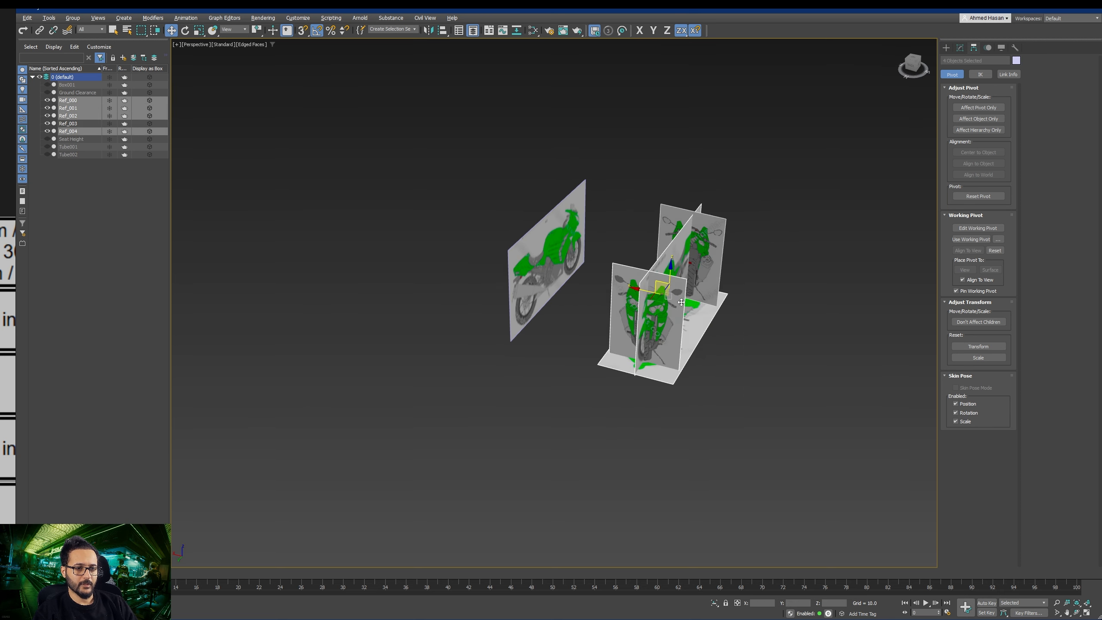
pyautogui.rightClick(680, 252)
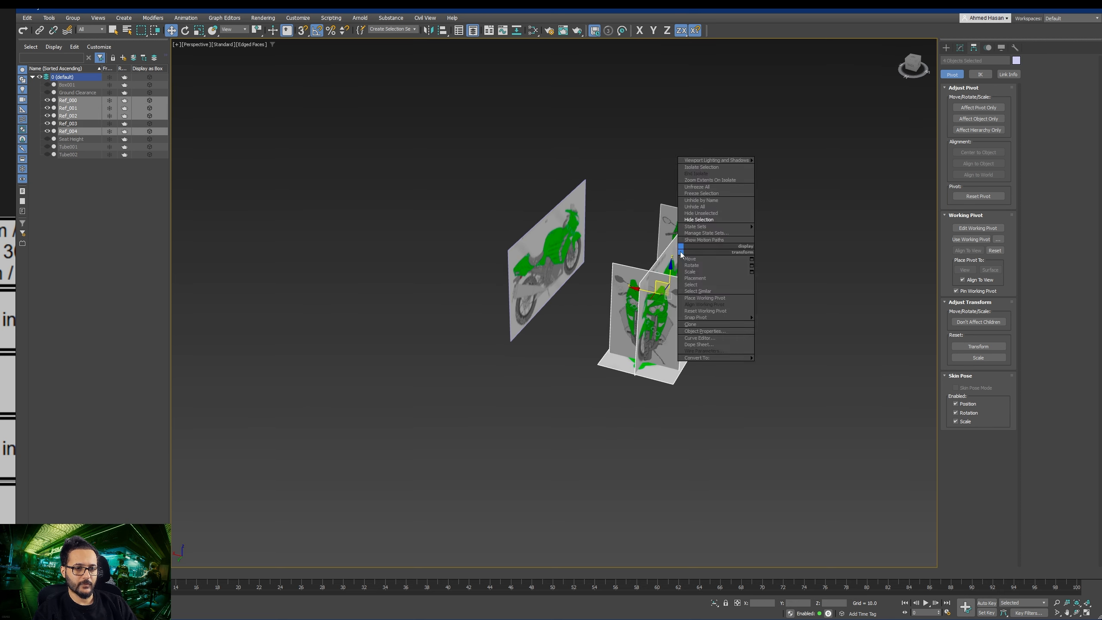
pyautogui.click(716, 167)
pyautogui.keyDown('alt'); pyautogui.moveTo(717, 172); pyautogui.dragTo(590, 309, button='middle'); pyautogui.keyUp('alt')
# Step: Select the front view plane and shift it sideways so the motorcycle's center line meets the side view plane
pyautogui.scroll(4, 645, 316)
pyautogui.click(408, 327)
pyautogui.click(631, 337)
pyautogui.keyDown('alt'); pyautogui.moveTo(590, 309); pyautogui.dragTo(628, 312, button='middle'); pyautogui.keyUp('alt')
pyautogui.scroll(5, 563, 285)
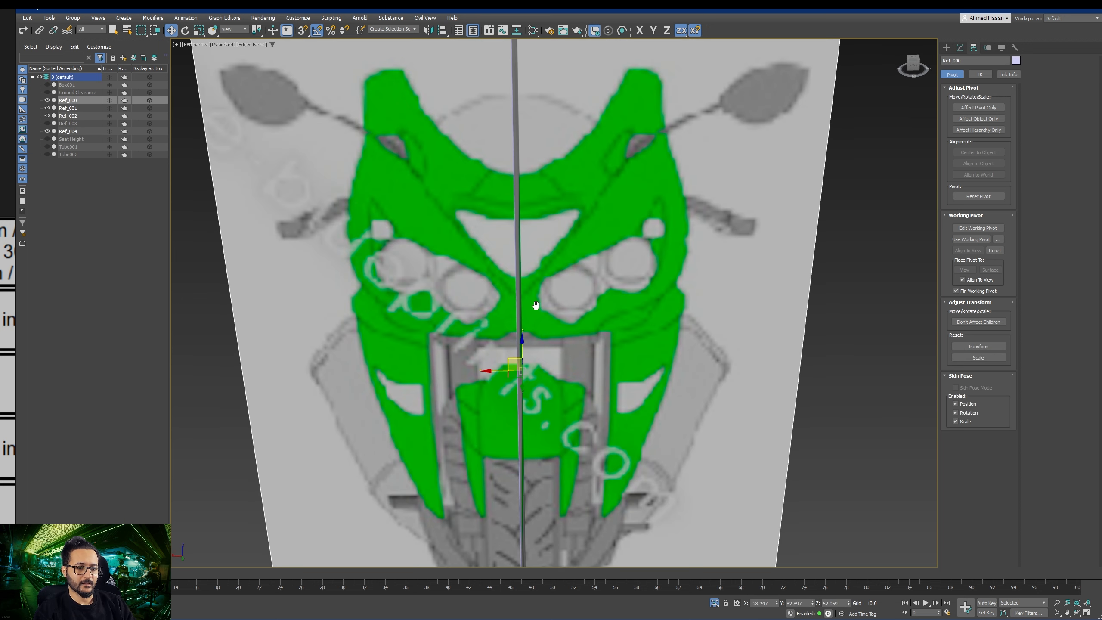
pyautogui.moveTo(536, 306); pyautogui.dragTo(550, 200, button='middle')
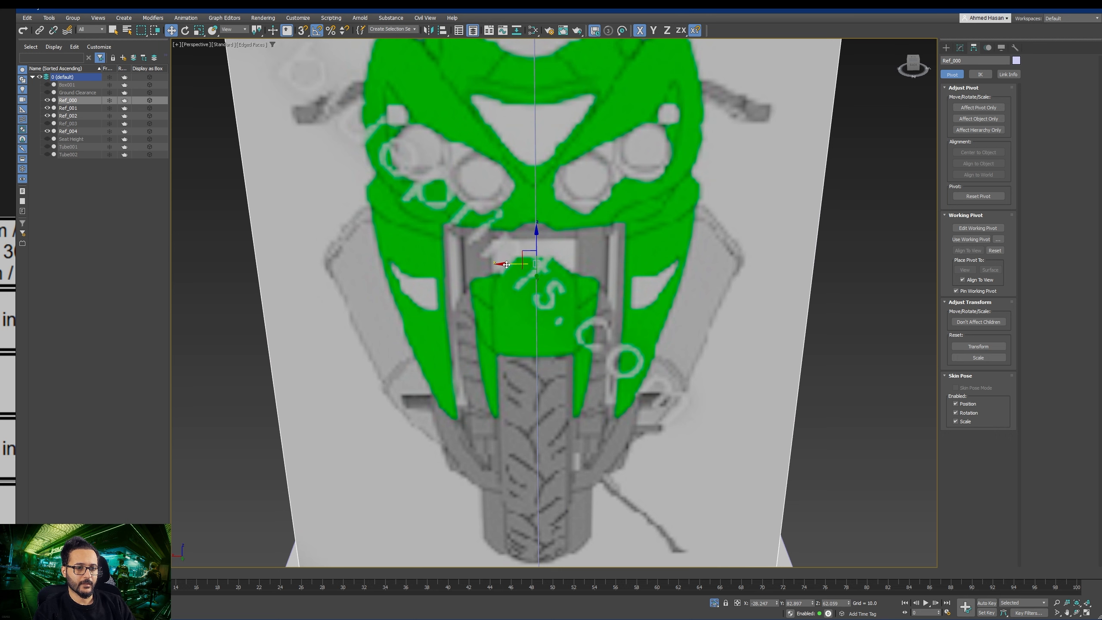
pyautogui.moveTo(506, 264); pyautogui.dragTo(507, 259)
# Step: Slide the front view plane along the side view to the front wheel to compare how the two drawings line up
pyautogui.scroll(-3, 512, 258)
pyautogui.keyDown('alt'); pyautogui.moveTo(512, 259); pyautogui.dragTo(516, 253, button='middle'); pyautogui.keyUp('alt')
pyautogui.scroll(-3, 586, 268)
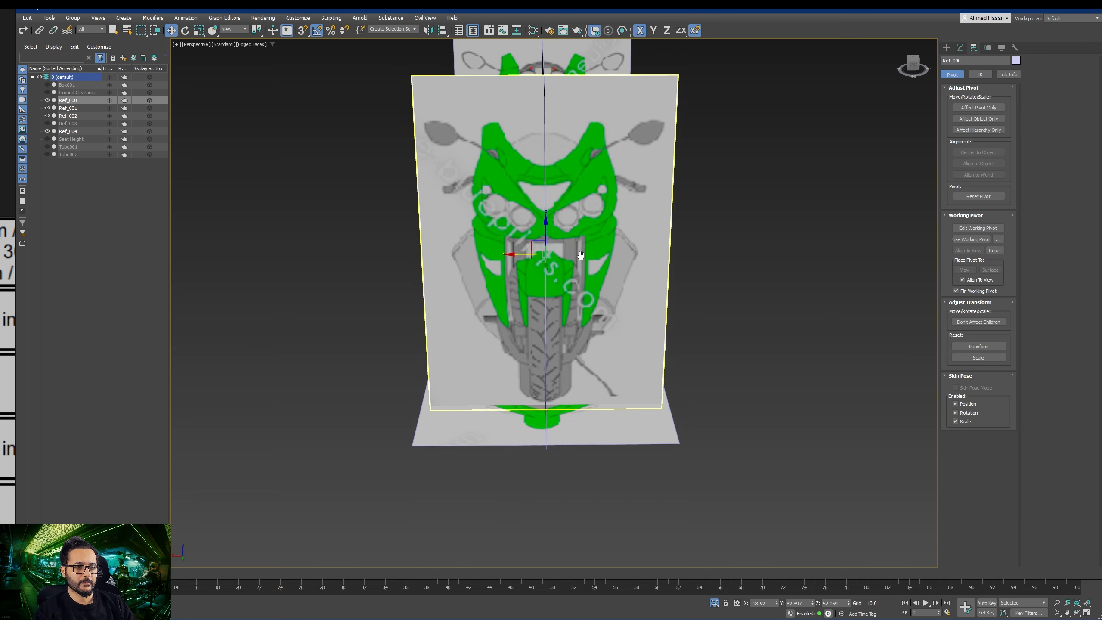
pyautogui.scroll(2, 550, 173)
pyautogui.scroll(-4, 550, 206)
pyautogui.keyDown('alt'); pyautogui.moveTo(624, 243); pyautogui.dragTo(586, 259, button='middle'); pyautogui.keyUp('alt')
pyautogui.scroll(3, 550, 349)
pyautogui.keyDown('alt'); pyautogui.moveTo(550, 348); pyautogui.dragTo(547, 343, button='middle'); pyautogui.keyUp('alt')
pyautogui.moveTo(546, 343); pyautogui.dragTo(579, 384)
pyautogui.moveTo(579, 385); pyautogui.dragTo(615, 284, button='middle')
pyautogui.moveTo(615, 285)
pyautogui.keyDown('alt'); pyautogui.mouseDown(button='middle')
pyautogui.moveTo(608, 259)
pyautogui.moveTo(624, 291)
pyautogui.mouseUp(button='middle'); pyautogui.keyUp('alt')
pyautogui.moveTo(610, 347); pyautogui.dragTo(609, 310, button='middle')
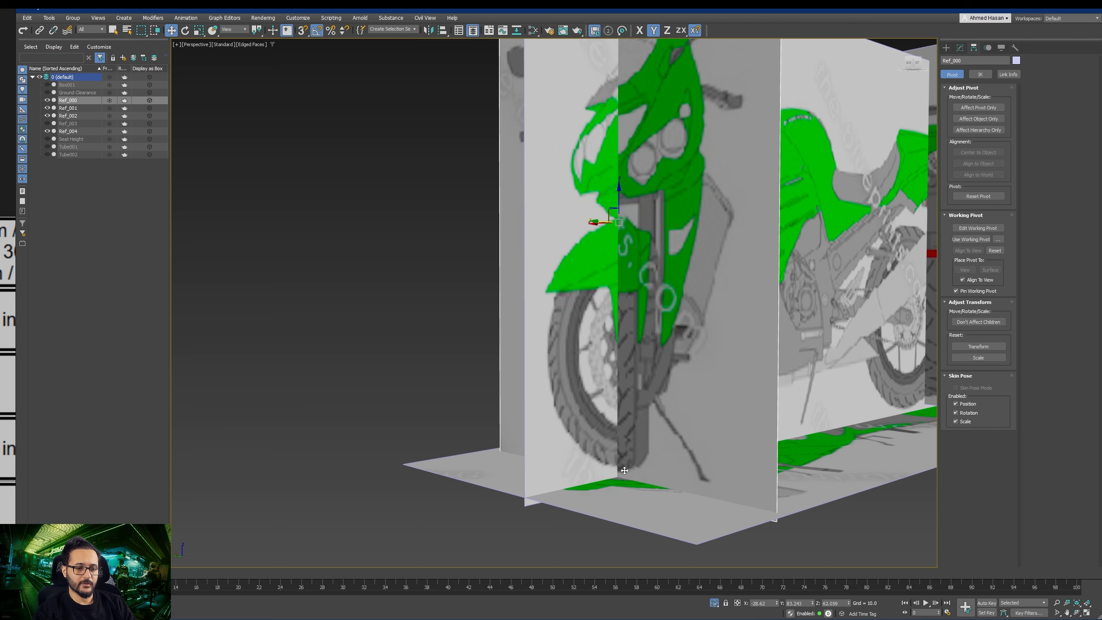
# Step: Raise the front view plane slightly to match its tyre bottom to the side view's front wheel, and adjust its lengthwise position
pyautogui.keyDown('alt'); pyautogui.moveTo(622, 474); pyautogui.dragTo(624, 428, button='middle'); pyautogui.keyUp('alt')
pyautogui.scroll(5, 612, 212)
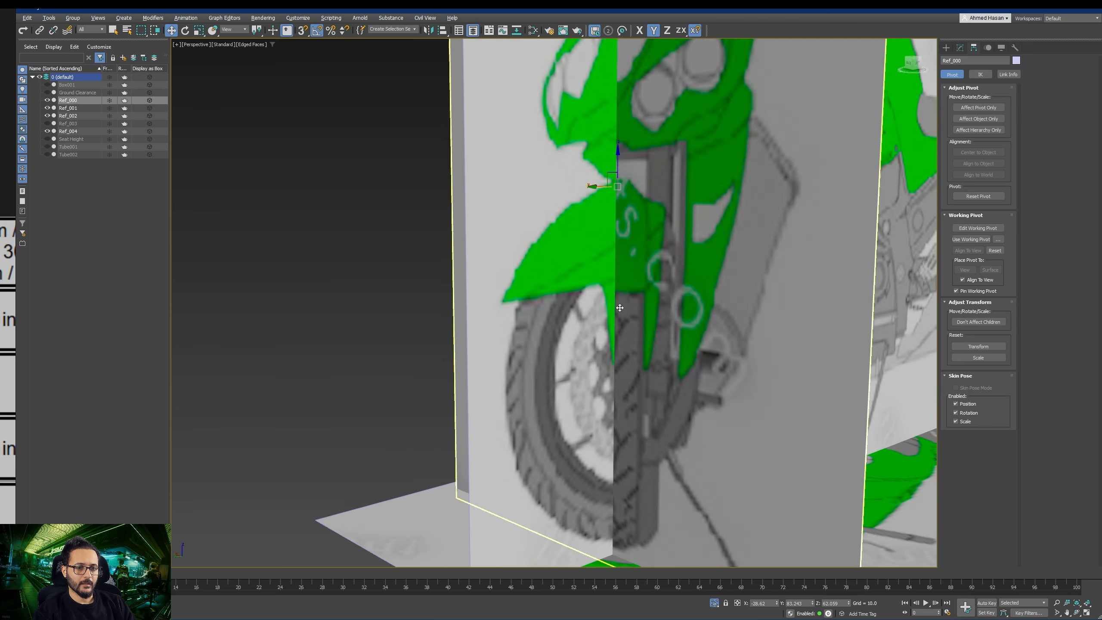
pyautogui.moveTo(615, 148); pyautogui.dragTo(615, 118, button='middle')
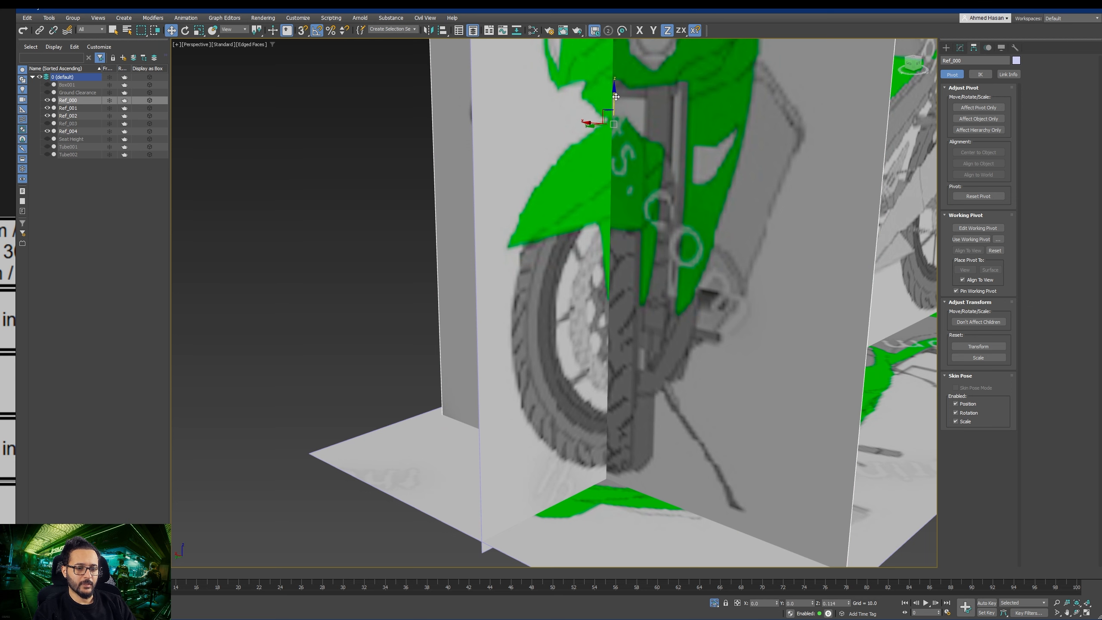
pyautogui.moveTo(616, 97); pyautogui.dragTo(615, 93)
pyautogui.moveTo(664, 305)
pyautogui.keyDown('alt'); pyautogui.mouseDown(button='middle')
pyautogui.moveTo(696, 299)
pyautogui.moveTo(659, 312)
pyautogui.mouseUp(button='middle'); pyautogui.keyUp('alt')
pyautogui.moveTo(591, 122)
pyautogui.mouseDown()
pyautogui.moveTo(564, 117)
pyautogui.moveTo(668, 101)
pyautogui.moveTo(601, 130)
pyautogui.mouseUp()
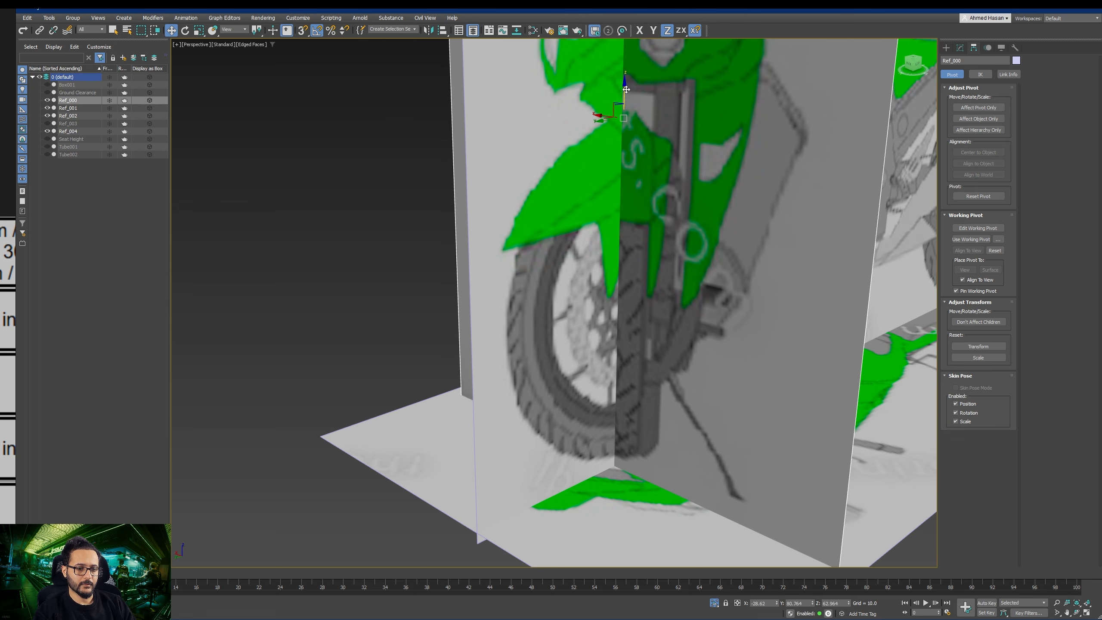
# Step: Slide the front view plane forward and back through the side view to compare the fairing and headlight heights
pyautogui.scroll(-3, 626, 89)
pyautogui.moveTo(626, 101); pyautogui.dragTo(658, 352, button='middle')
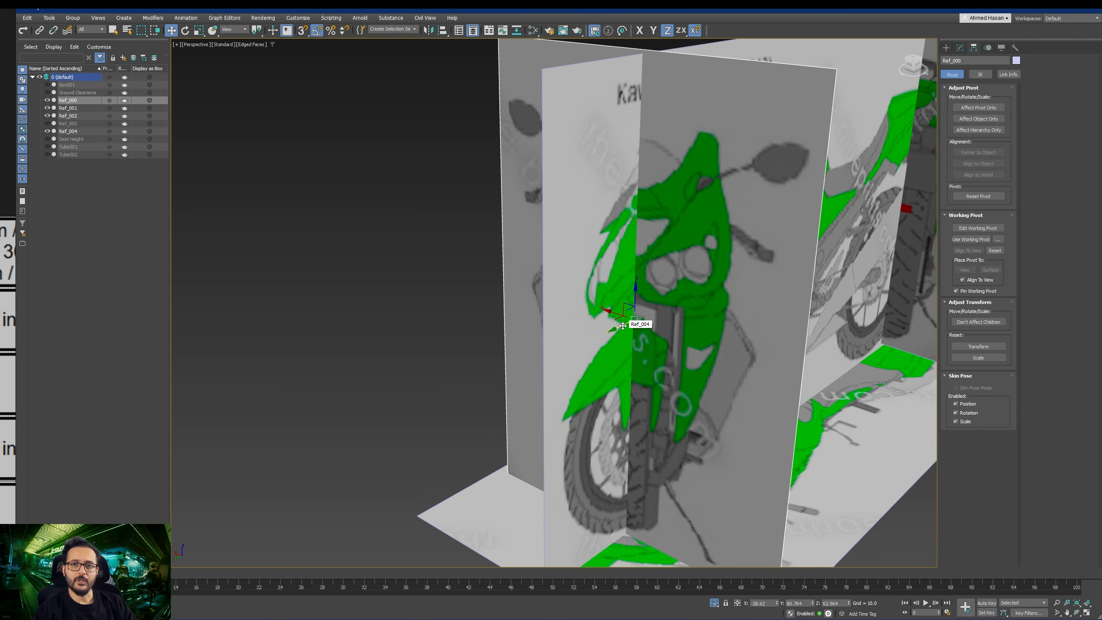
pyautogui.moveTo(622, 326); pyautogui.dragTo(582, 347)
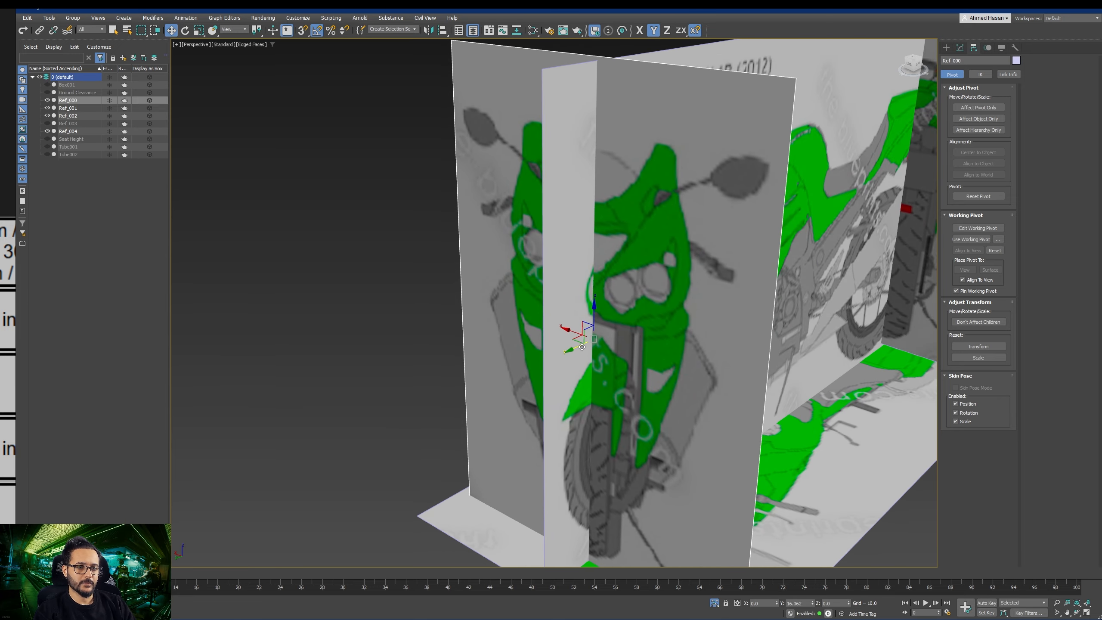
pyautogui.scroll(5, 582, 347)
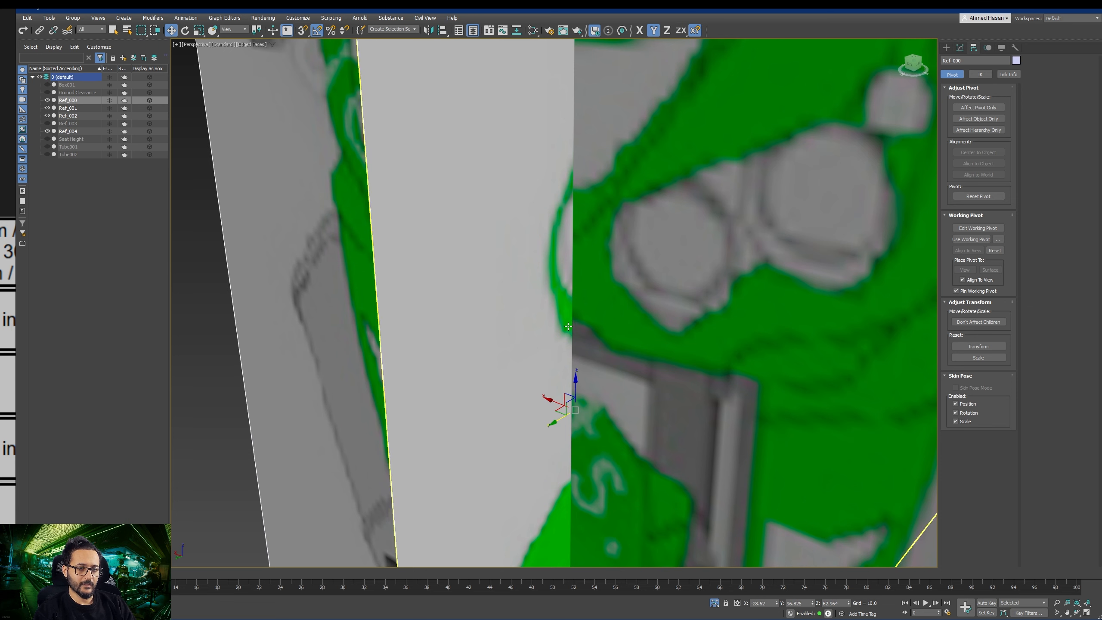
pyautogui.moveTo(558, 422); pyautogui.dragTo(649, 356)
pyautogui.scroll(-5, 647, 357)
# Step: Lower the front view plane slightly to match the headlight area of the side view, and slide it back over the front wheel
pyautogui.keyDown('alt'); pyautogui.moveTo(645, 357); pyautogui.dragTo(635, 284, button='middle'); pyautogui.keyUp('alt')
pyautogui.scroll(3, 611, 338)
pyautogui.scroll(3, 611, 337)
pyautogui.moveTo(620, 330); pyautogui.dragTo(632, 325, button='middle')
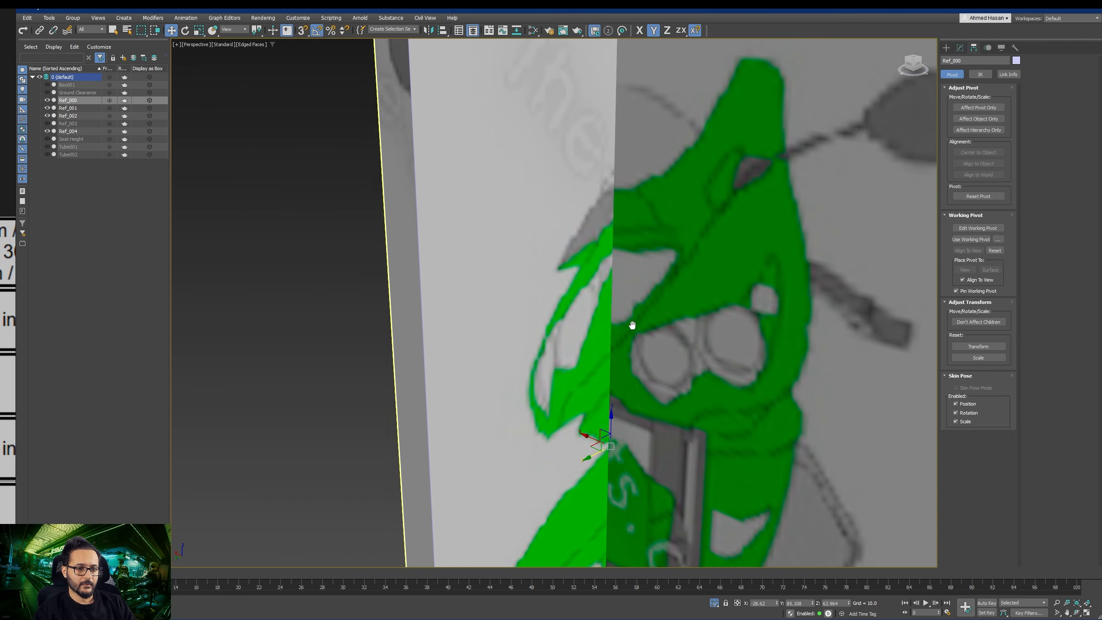
pyautogui.moveTo(592, 456); pyautogui.dragTo(544, 475)
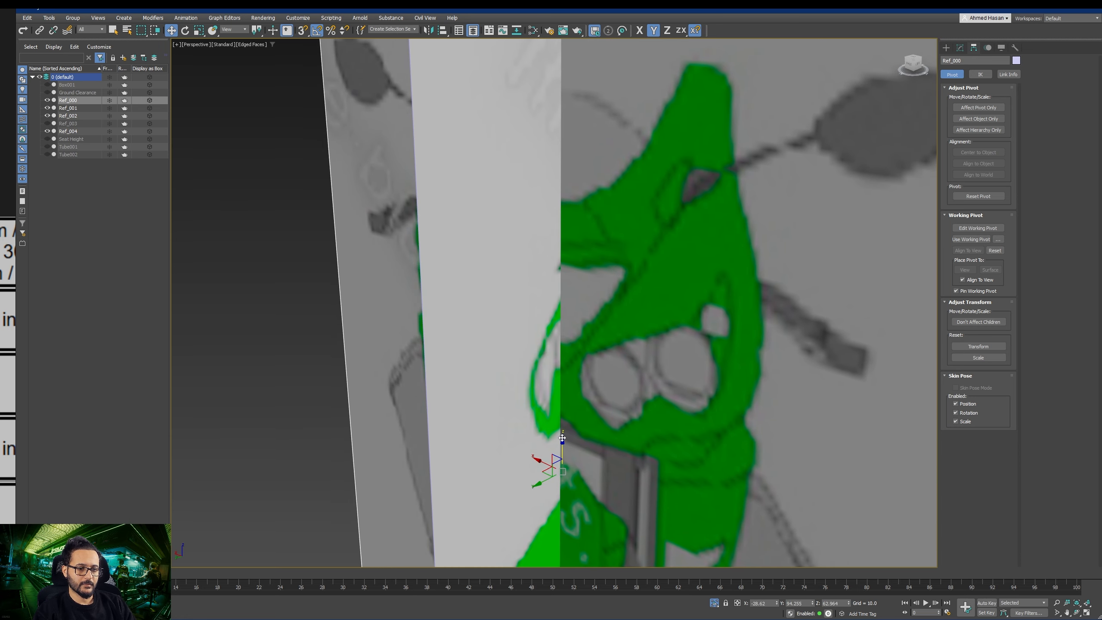
pyautogui.moveTo(564, 438); pyautogui.dragTo(565, 444)
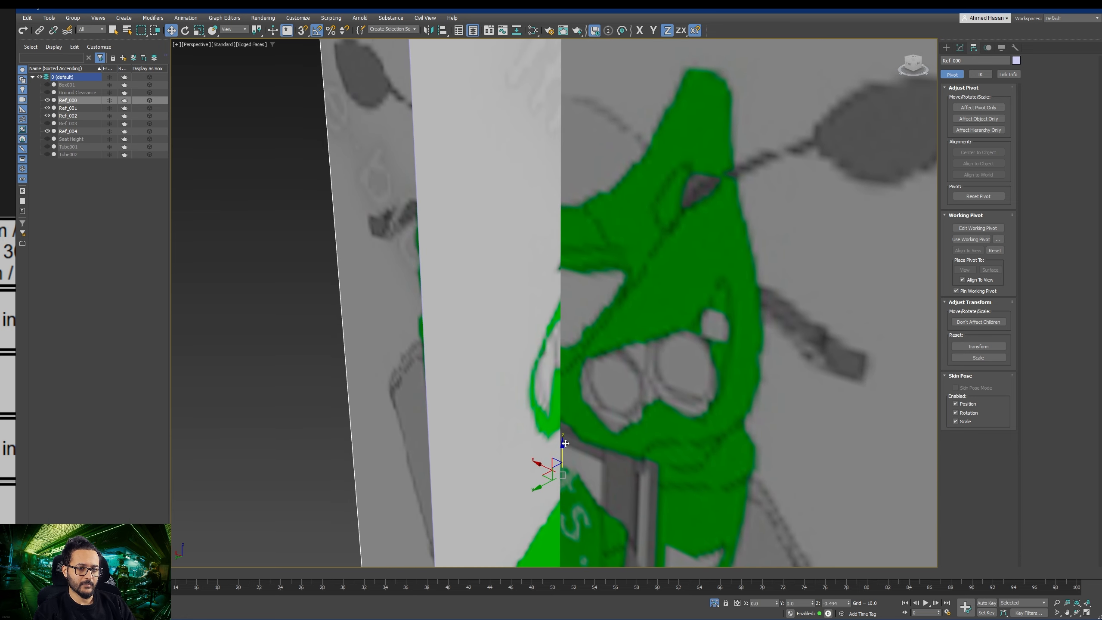
pyautogui.moveTo(543, 486); pyautogui.dragTo(679, 395)
pyautogui.scroll(-5, 672, 390)
pyautogui.moveTo(657, 386); pyautogui.dragTo(640, 348, button='middle')
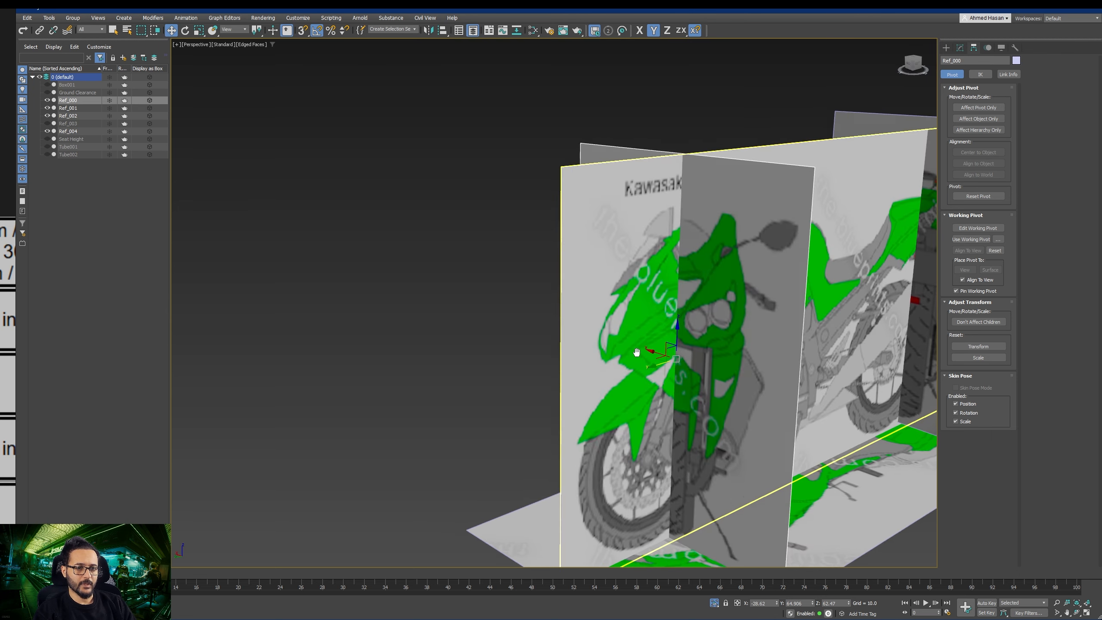
# Step: Slide the front view plane lengthwise through the side view's front fairing to compare the headlight and windscreen heights
pyautogui.scroll(4, 665, 422)
pyautogui.moveTo(669, 398); pyautogui.dragTo(709, 375)
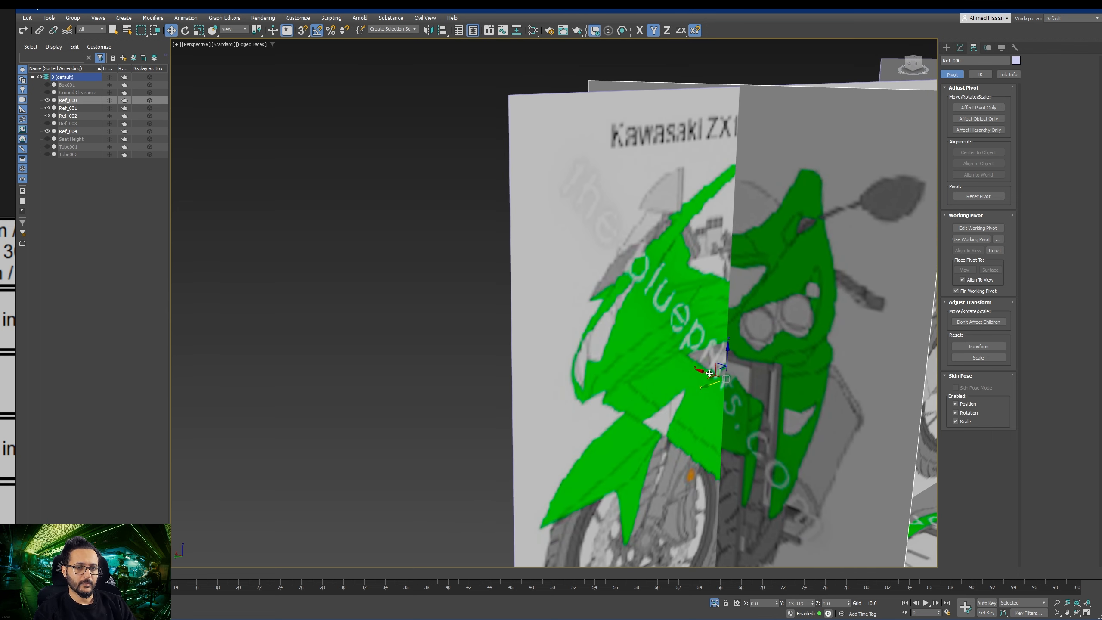
pyautogui.keyDown('alt'); pyautogui.moveTo(718, 374); pyautogui.dragTo(667, 383, button='middle'); pyautogui.keyUp('alt')
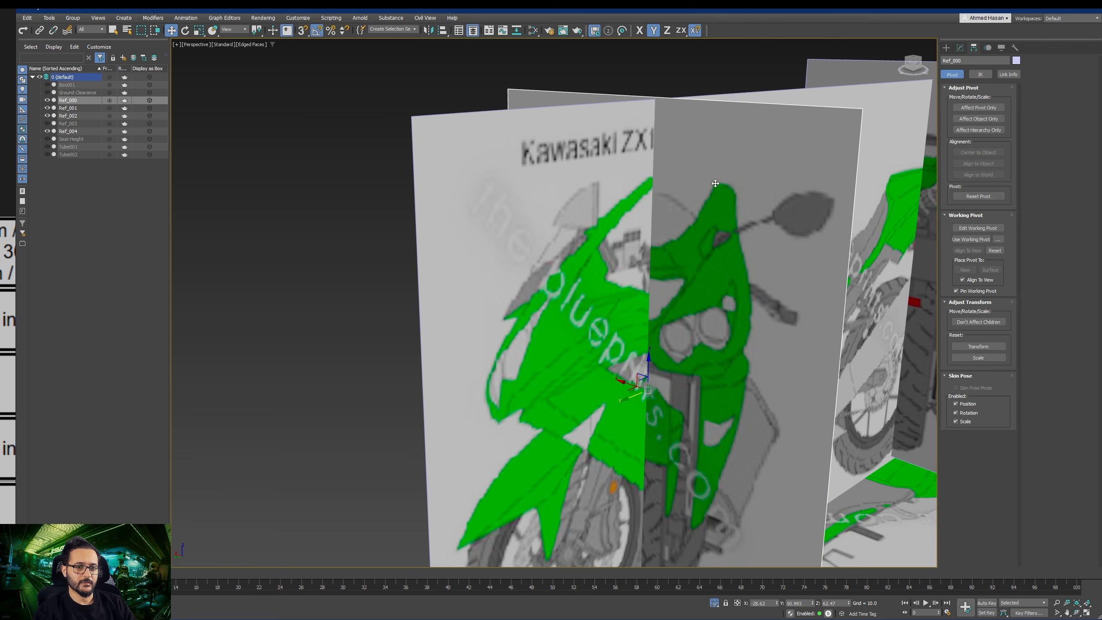
pyautogui.keyDown('alt'); pyautogui.moveTo(715, 183); pyautogui.dragTo(645, 353, button='middle'); pyautogui.keyUp('alt')
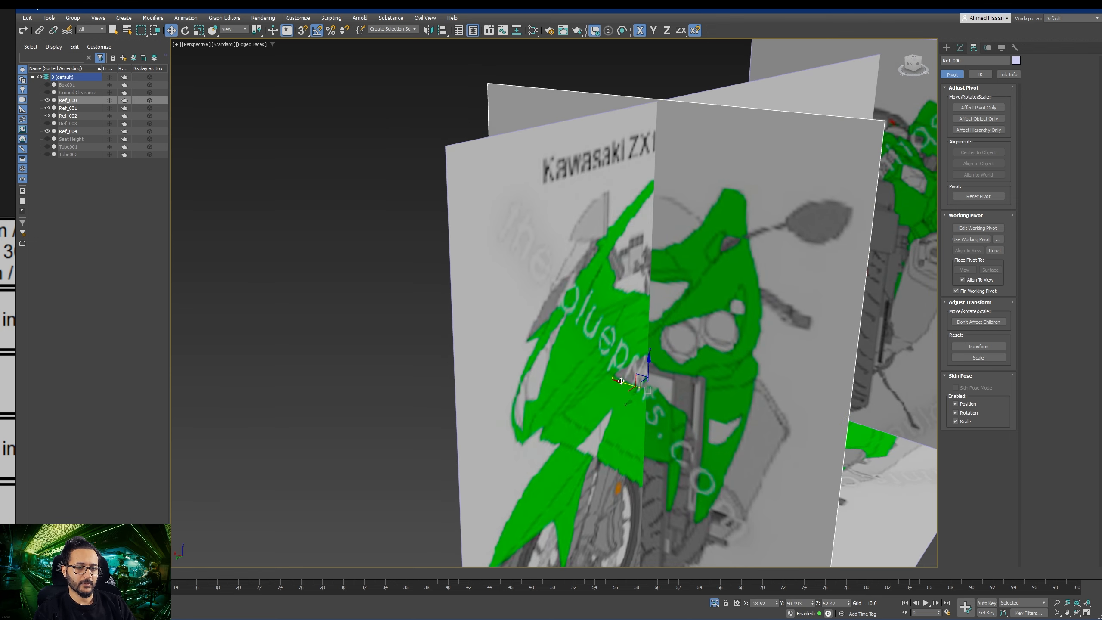
# Step: Try shifting the front view plane sideways across the side view, undo the shift, and slide the plane lengthwise through the fairing
pyautogui.moveTo(621, 380); pyautogui.dragTo(562, 364)
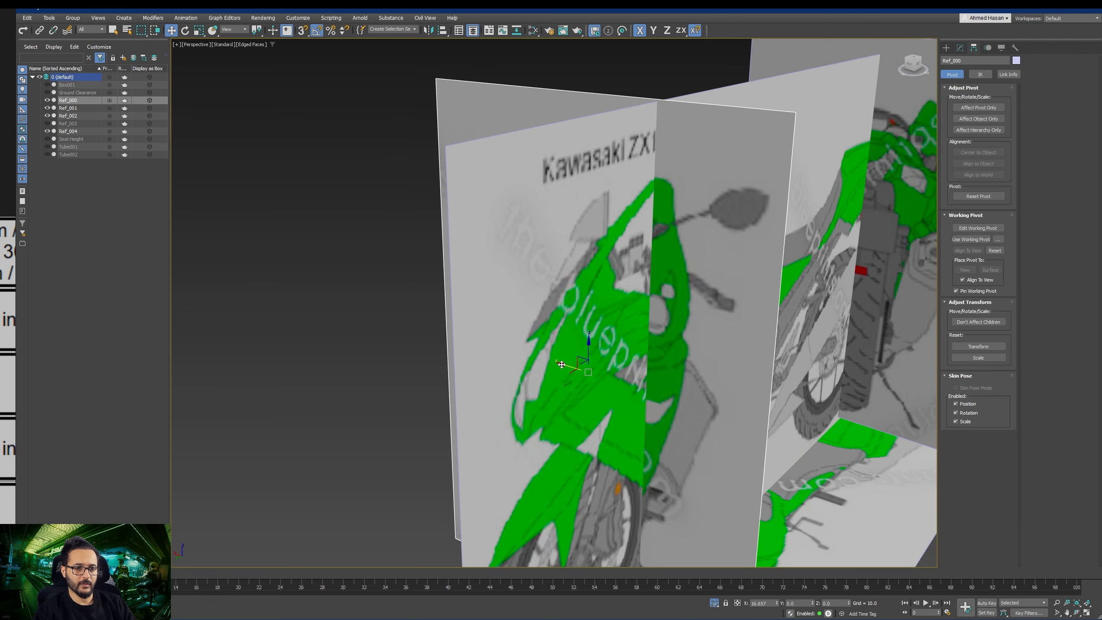
pyautogui.hotkey('ctrl', 'z')
pyautogui.keyDown('alt'); pyautogui.moveTo(647, 352); pyautogui.dragTo(614, 377, button='middle'); pyautogui.keyUp('alt')
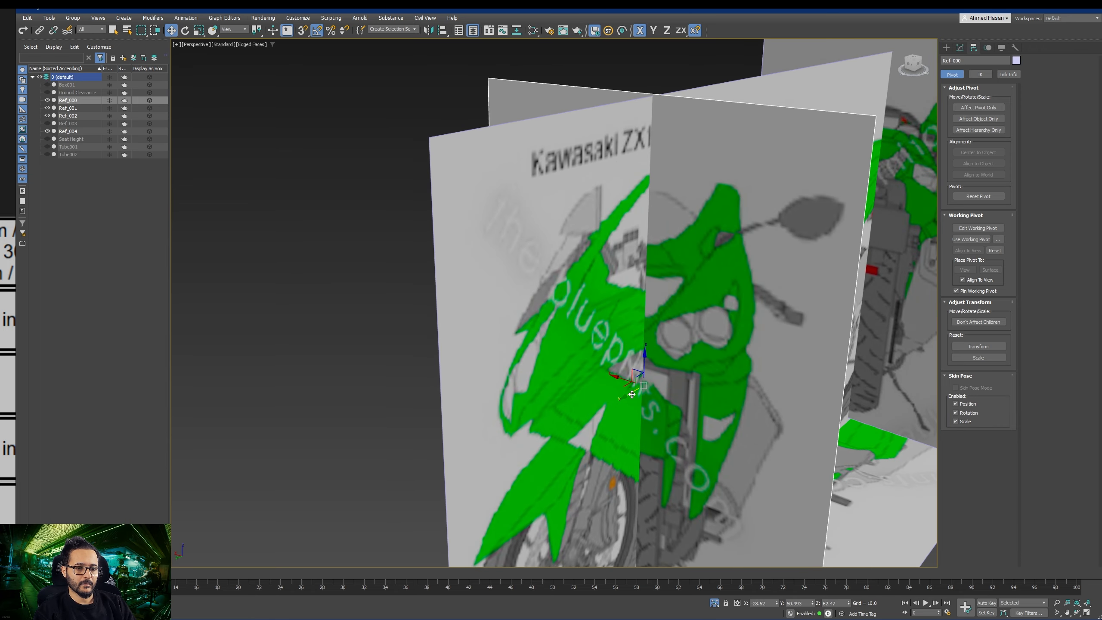
pyautogui.moveTo(632, 394); pyautogui.dragTo(450, 371)
pyautogui.hotkey('ctrl', 'z')
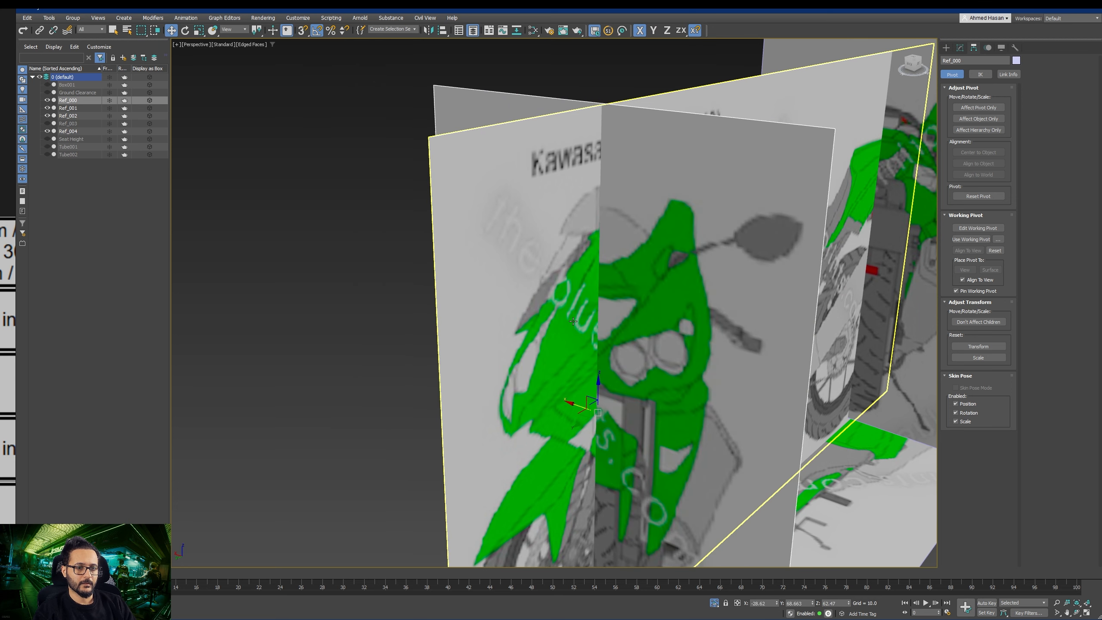
# Step: Check the front view plane's centring on the side view, and slide it lengthwise back over the front wheel
pyautogui.scroll(-3, 450, 371)
pyautogui.keyDown('alt'); pyautogui.moveTo(512, 369); pyautogui.dragTo(664, 339, button='middle'); pyautogui.keyUp('alt')
pyautogui.moveTo(663, 339); pyautogui.dragTo(692, 279, button='middle')
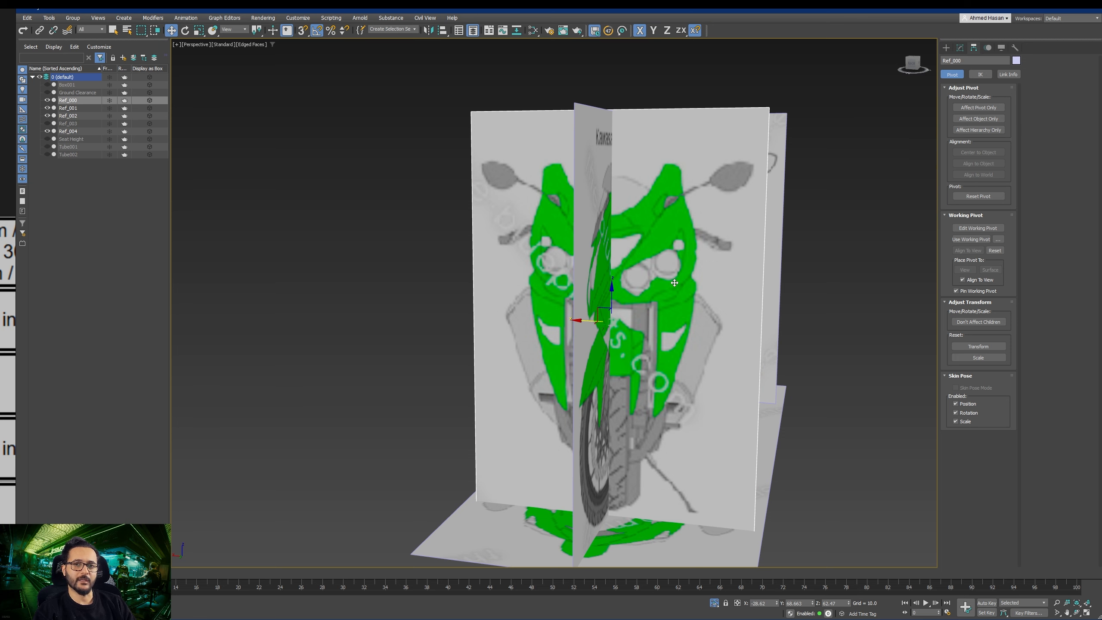
pyautogui.keyDown('alt'); pyautogui.moveTo(674, 282); pyautogui.dragTo(518, 325, button='middle'); pyautogui.keyUp('alt')
pyautogui.moveTo(518, 325); pyautogui.dragTo(625, 283)
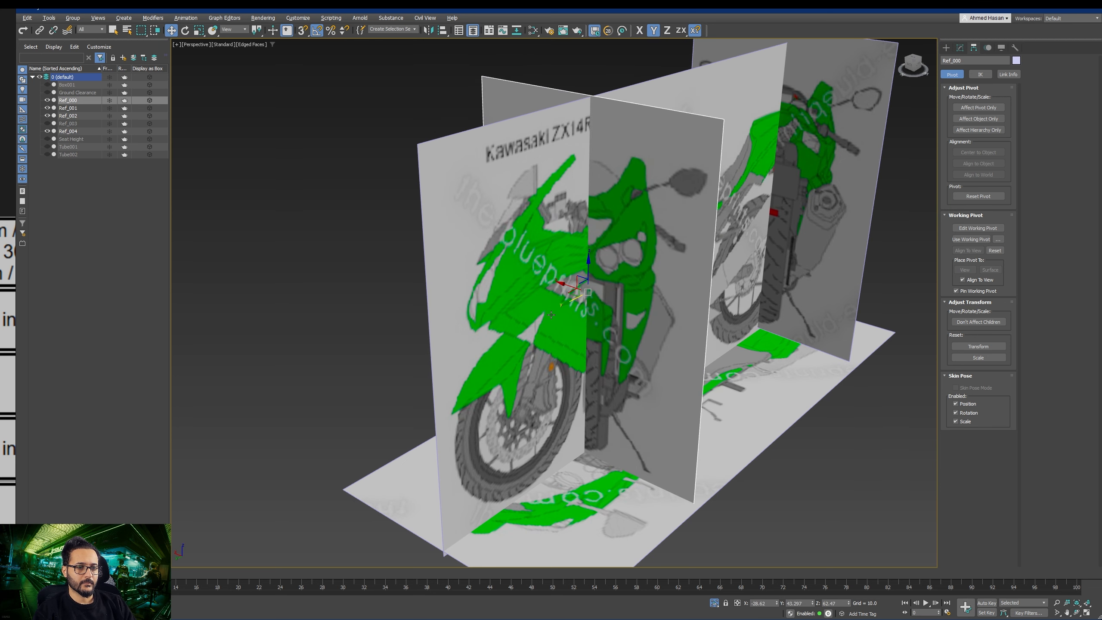
# Step: Try moving the front view plane sideways and upwards relative to the side view, undoing each move
pyautogui.keyDown('alt'); pyautogui.moveTo(551, 314); pyautogui.dragTo(562, 284, button='middle'); pyautogui.keyUp('alt')
pyautogui.moveTo(564, 286); pyautogui.dragTo(475, 265)
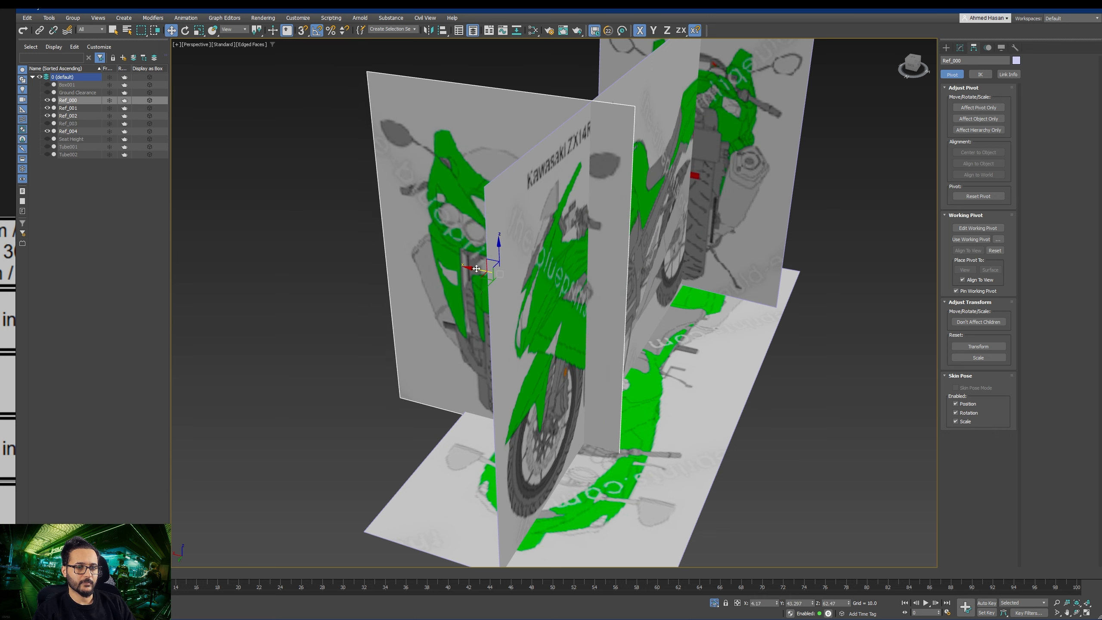
pyautogui.hotkey('ctrl', 'z')
pyautogui.scroll(-2, 477, 269)
pyautogui.keyDown('alt'); pyautogui.moveTo(478, 269); pyautogui.dragTo(604, 282, button='middle'); pyautogui.keyUp('alt')
pyautogui.moveTo(618, 259); pyautogui.dragTo(626, 168)
pyautogui.hotkey('ctrl', 'z')
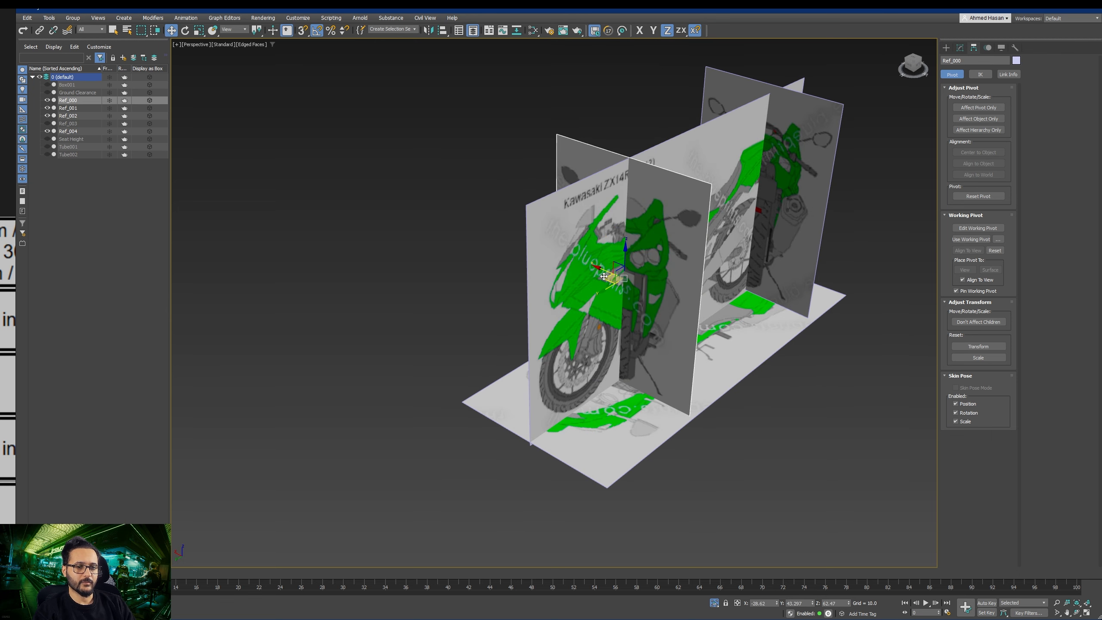
pyautogui.moveTo(603, 268); pyautogui.dragTo(494, 242)
pyautogui.hotkey('ctrl', 'z')
# Step: Move the front view plane lengthwise out of the side view, well ahead of the motorcycle's front wheel
pyautogui.keyDown('alt'); pyautogui.moveTo(501, 261); pyautogui.dragTo(591, 306, button='middle'); pyautogui.keyUp('alt')
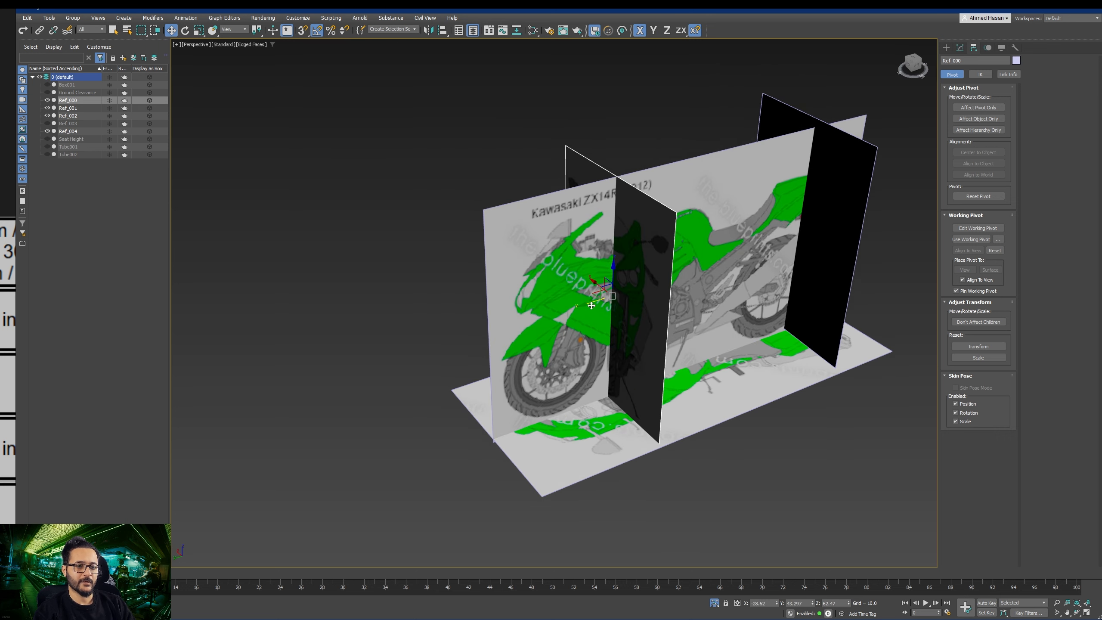
pyautogui.moveTo(595, 303); pyautogui.dragTo(364, 334)
pyautogui.scroll(-3, 574, 265)
pyautogui.moveTo(573, 265); pyautogui.dragTo(642, 236, button='middle')
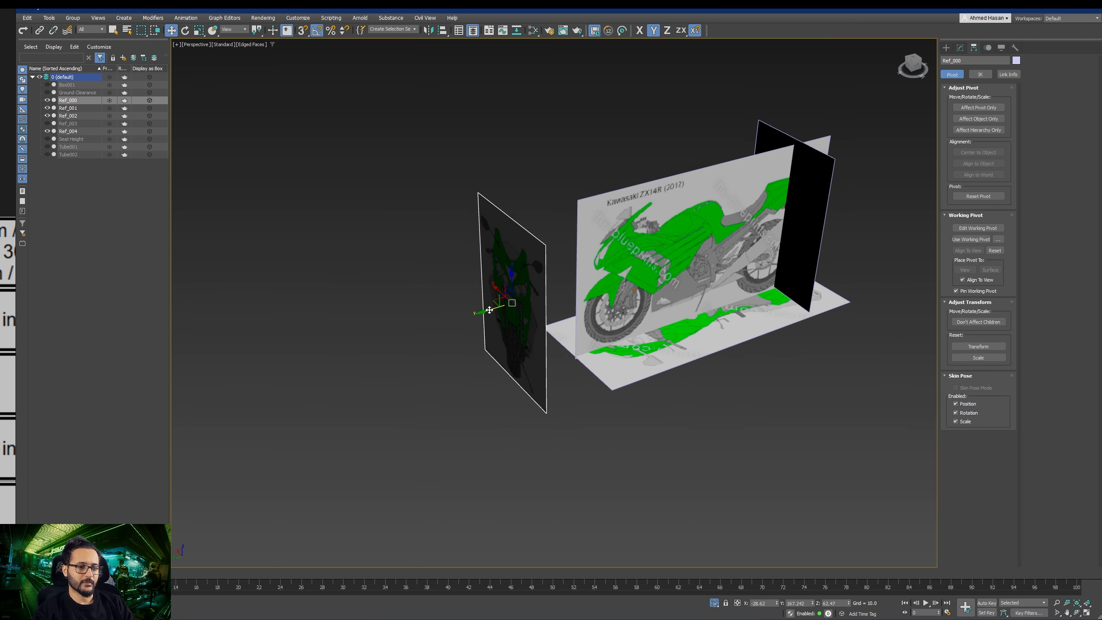
pyautogui.moveTo(489, 310); pyautogui.dragTo(284, 366)
# Step: Select the rear view plane and shift it slightly sideways to centre its rear tyre on the side view plane
pyautogui.moveTo(723, 230); pyautogui.dragTo(541, 280, button='middle')
pyautogui.scroll(3, 612, 271)
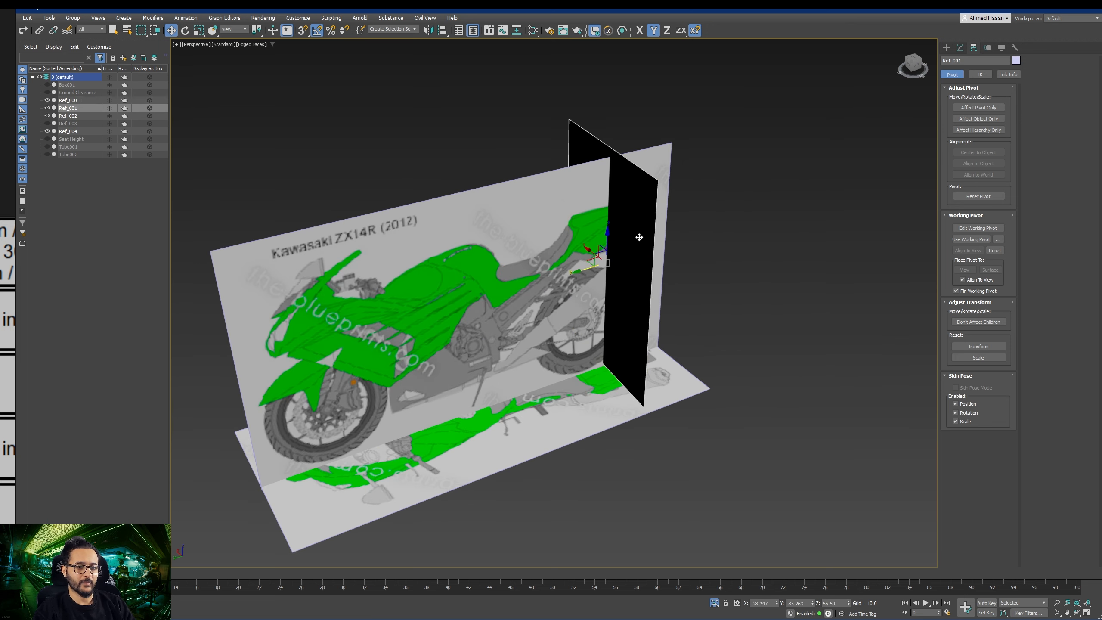
pyautogui.keyDown('alt'); pyautogui.moveTo(640, 237); pyautogui.dragTo(643, 204, button='middle'); pyautogui.keyUp('alt')
pyautogui.scroll(4, 603, 318)
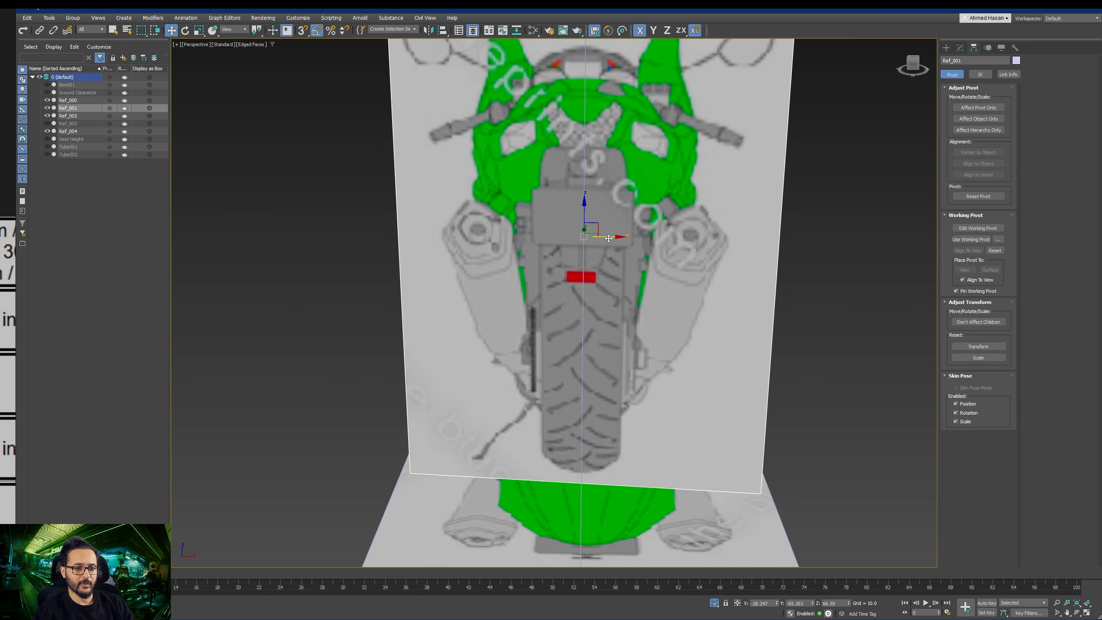
pyautogui.moveTo(609, 238); pyautogui.dragTo(610, 239)
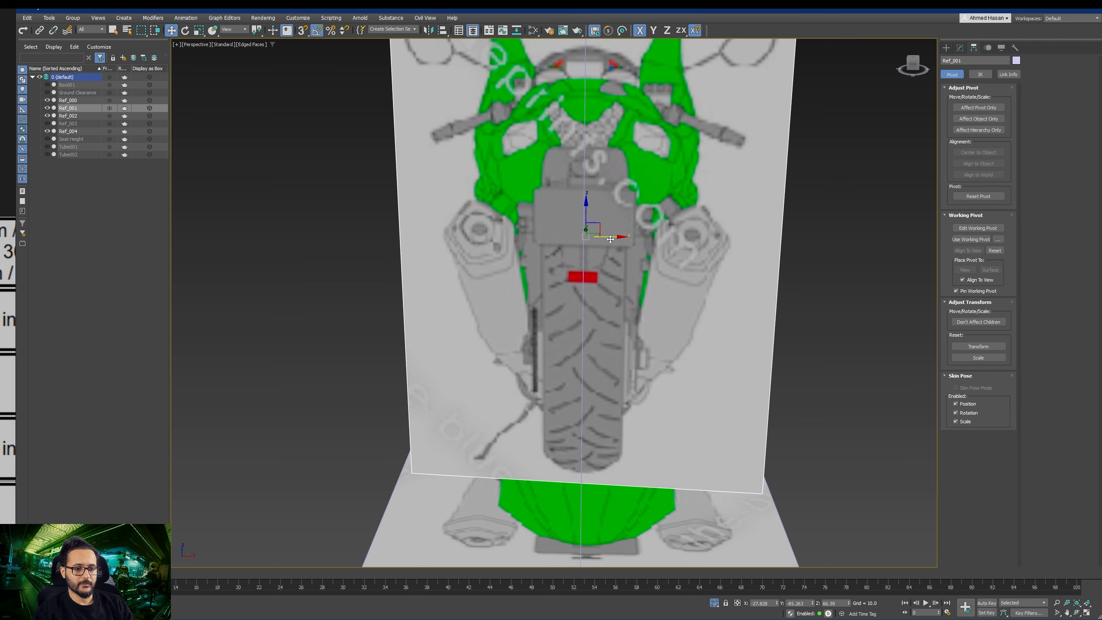
# Step: Slide the rear view plane to the side view's rear wheel and lower it slightly to match the tyre bottoms
pyautogui.scroll(-4, 507, 280)
pyautogui.keyDown('alt'); pyautogui.moveTo(506, 281); pyautogui.dragTo(585, 268, button='middle'); pyautogui.keyUp('alt')
pyautogui.scroll(3, 568, 278)
pyautogui.moveTo(585, 269)
pyautogui.keyDown('alt'); pyautogui.mouseDown(button='middle')
pyautogui.moveTo(570, 283)
pyautogui.moveTo(579, 262)
pyautogui.mouseUp(button='middle'); pyautogui.keyUp('alt')
pyautogui.moveTo(579, 262); pyautogui.dragTo(602, 246, button='middle')
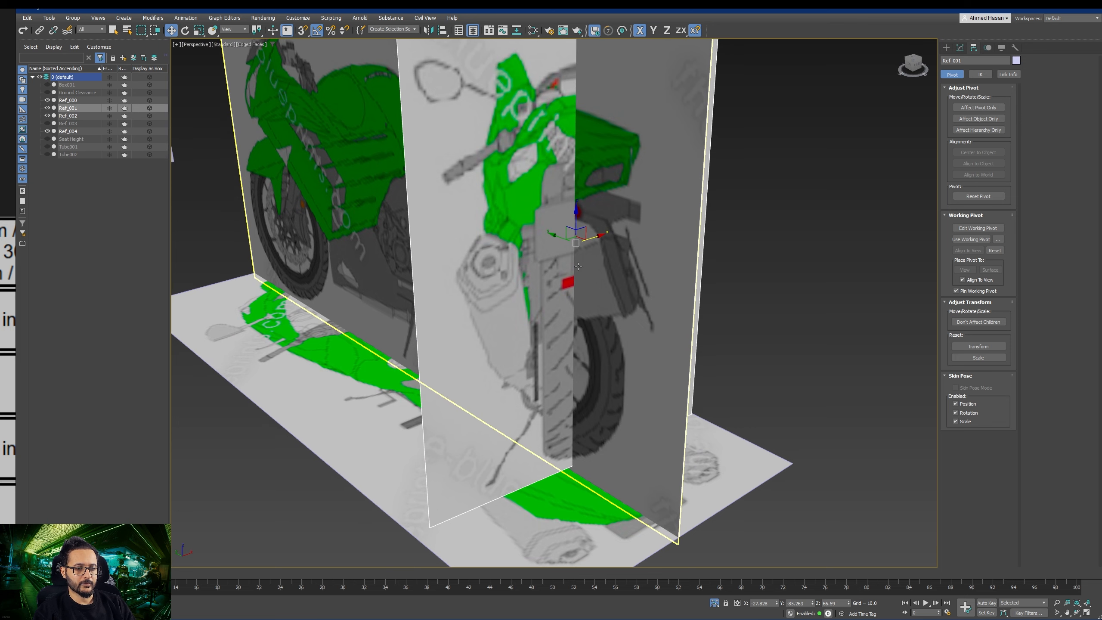
pyautogui.scroll(5, 577, 448)
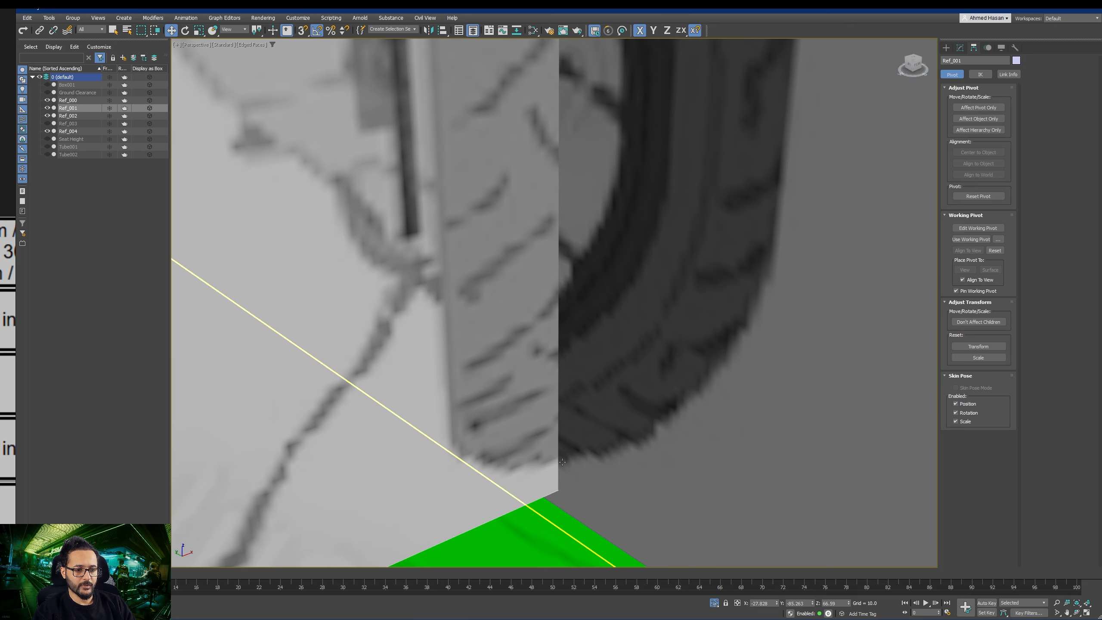
pyautogui.scroll(-5, 562, 462)
pyautogui.keyDown('alt'); pyautogui.moveTo(563, 309); pyautogui.dragTo(566, 331, button='middle'); pyautogui.keyUp('alt')
pyautogui.scroll(-3, 564, 309)
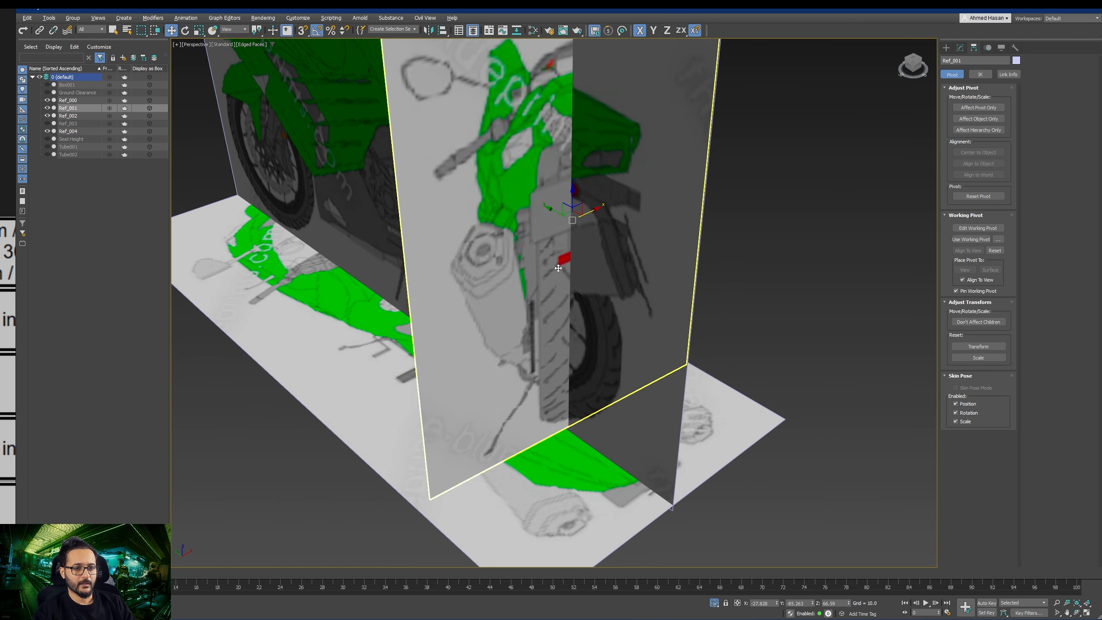
pyautogui.keyDown('alt'); pyautogui.moveTo(558, 268); pyautogui.dragTo(565, 239, button='middle'); pyautogui.keyUp('alt')
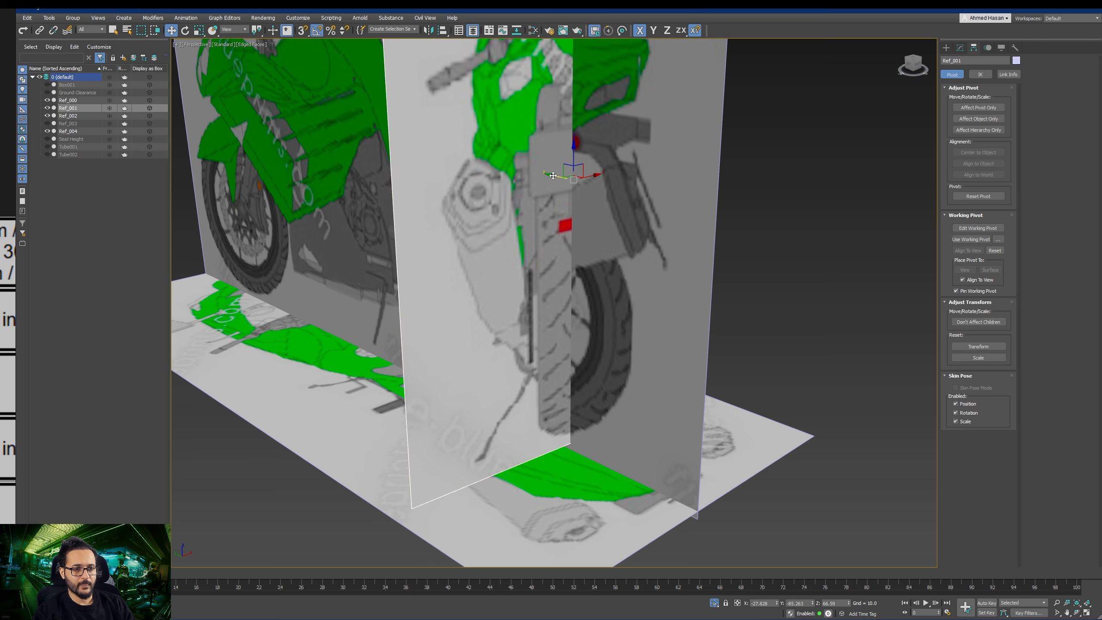
pyautogui.moveTo(537, 159); pyautogui.dragTo(511, 167)
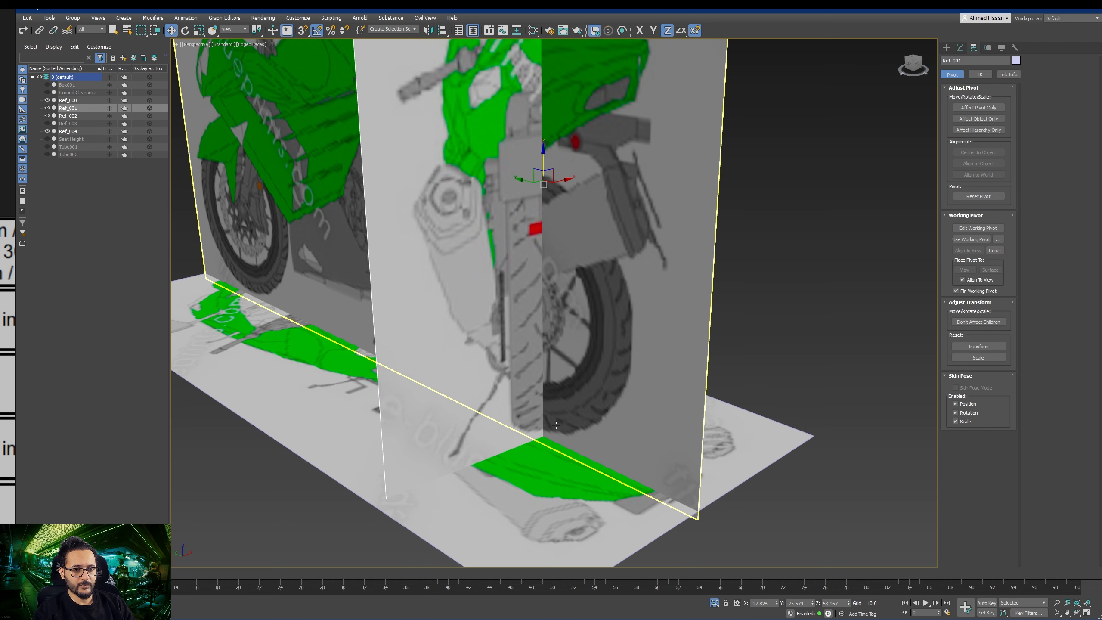
pyautogui.moveTo(549, 421); pyautogui.dragTo(526, 340, button='middle')
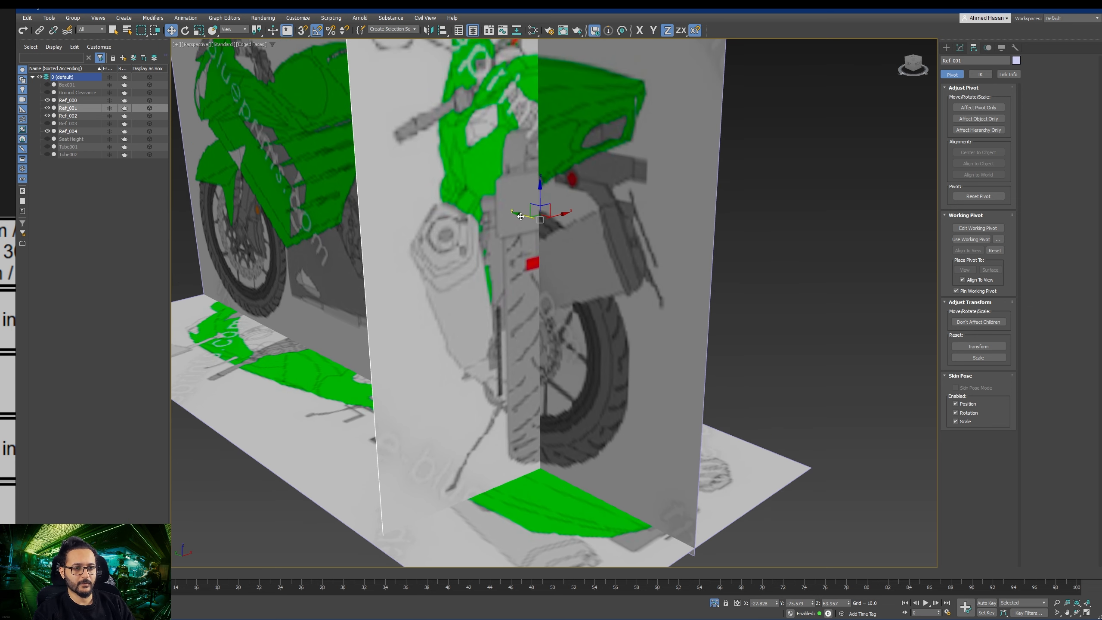
# Step: Slide the rear view plane forward along the side view and lower it slightly to match the tail height
pyautogui.moveTo(520, 216); pyautogui.dragTo(500, 202)
pyautogui.moveTo(521, 216); pyautogui.dragTo(603, 290, button='middle')
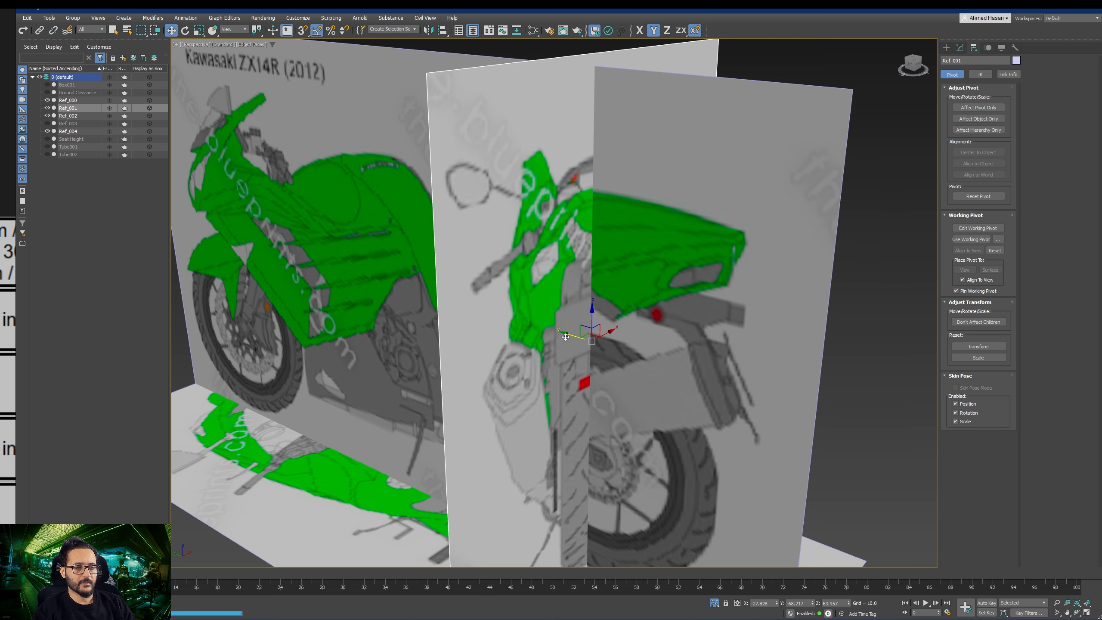
pyautogui.moveTo(566, 337)
pyautogui.mouseDown()
pyautogui.moveTo(520, 323)
pyautogui.moveTo(551, 330)
pyautogui.mouseUp()
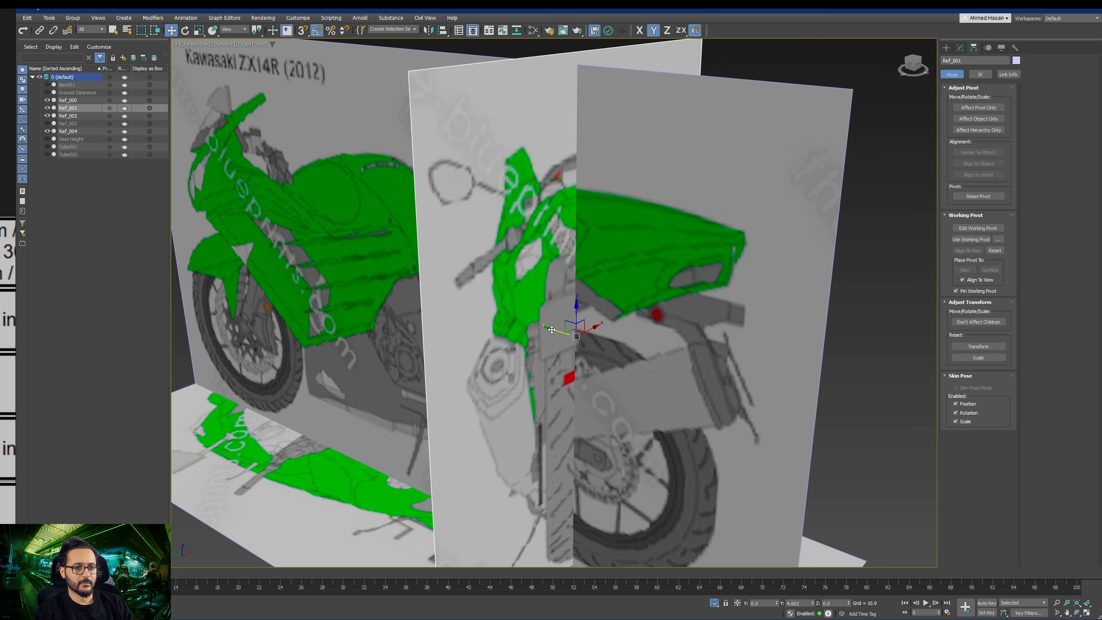
pyautogui.moveTo(601, 221); pyautogui.dragTo(556, 203, button='middle')
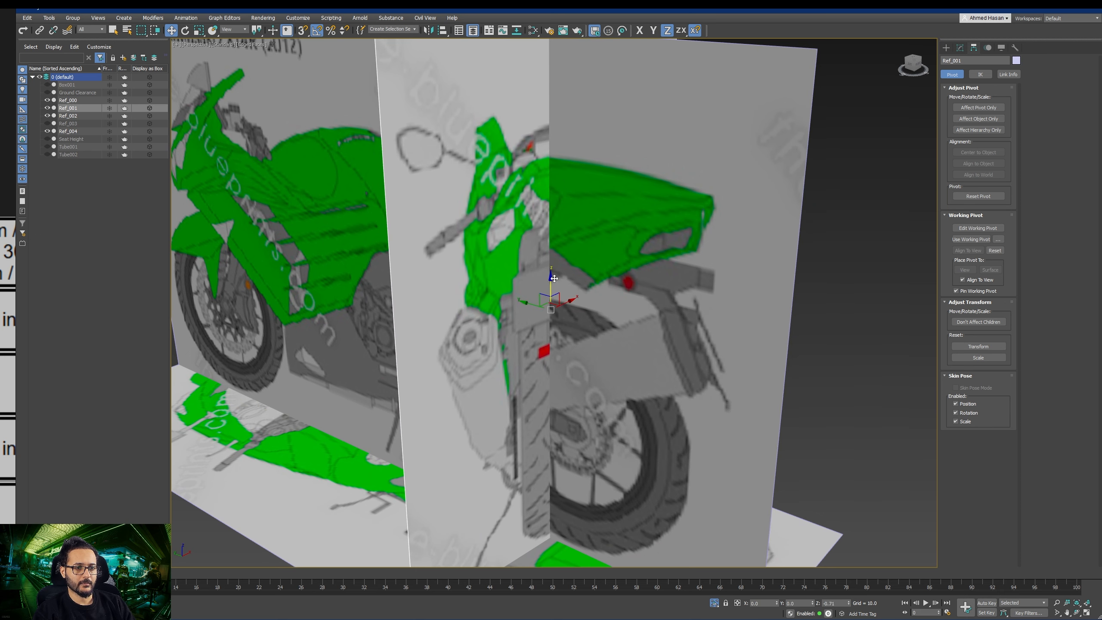
# Step: Slide the rear view plane back and forth through the side view's tail to compare the tail and tail light heights
pyautogui.moveTo(531, 303); pyautogui.dragTo(643, 318)
pyautogui.scroll(5, 711, 209)
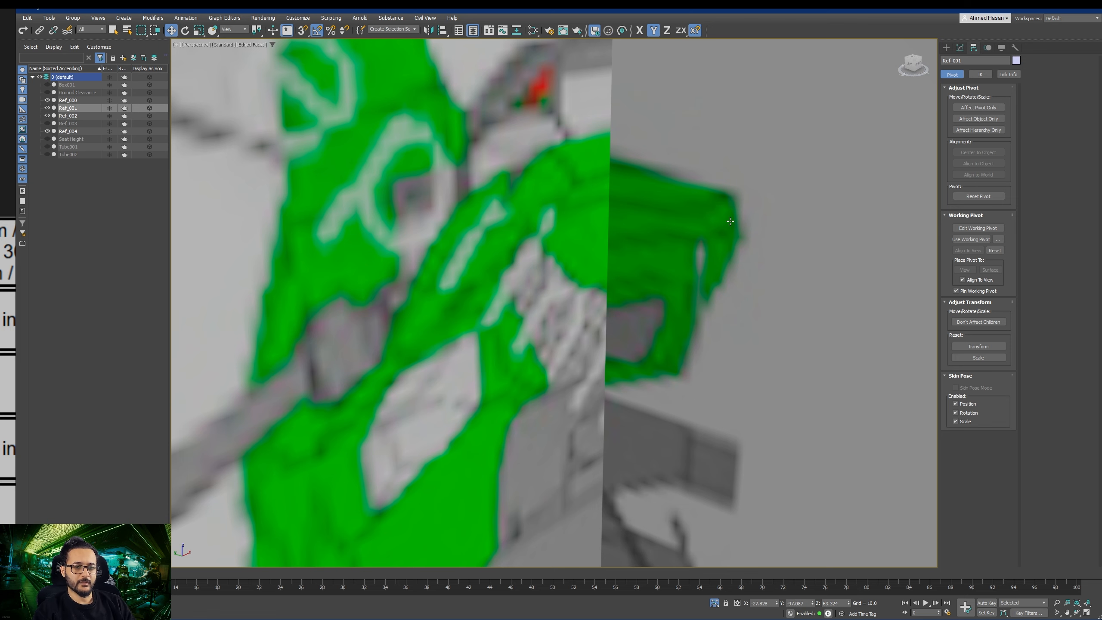
pyautogui.scroll(-5, 730, 221)
pyautogui.moveTo(603, 385); pyautogui.dragTo(651, 392, button='middle')
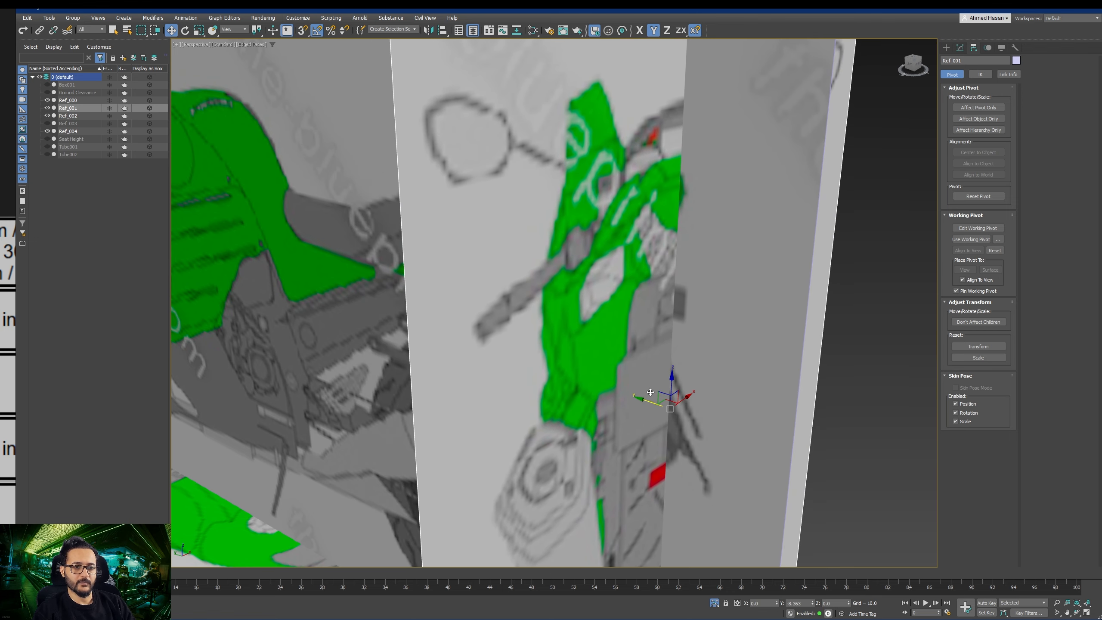
pyautogui.moveTo(651, 392); pyautogui.dragTo(565, 345)
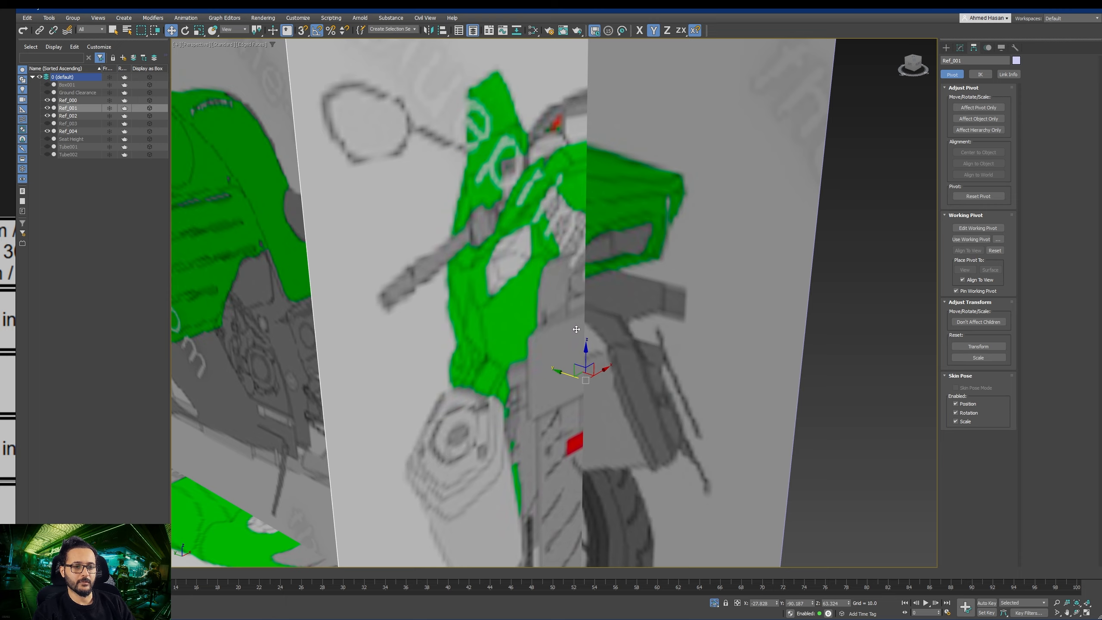
# Step: Slide the rear view plane forward to the side view's front fairing to compare the windscreen and handlebar heights
pyautogui.scroll(-5, 576, 329)
pyautogui.keyDown('alt'); pyautogui.moveTo(576, 329); pyautogui.dragTo(667, 363, button='middle'); pyautogui.keyUp('alt')
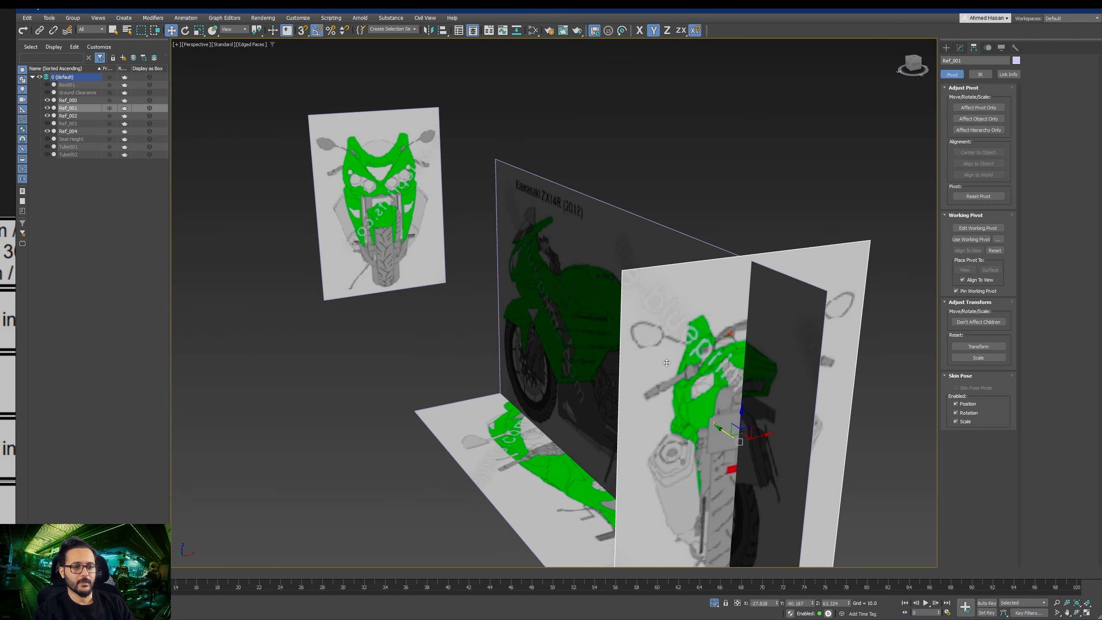
pyautogui.moveTo(718, 428); pyautogui.dragTo(498, 304)
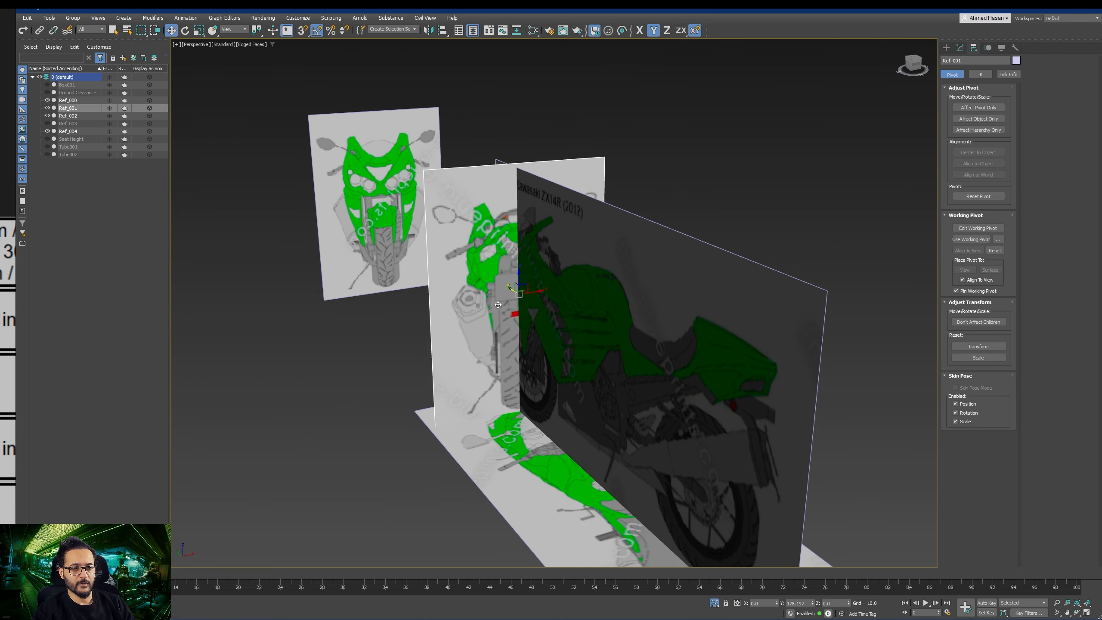
pyautogui.scroll(3, 508, 295)
pyautogui.keyDown('alt'); pyautogui.moveTo(507, 295); pyautogui.dragTo(583, 318, button='middle'); pyautogui.keyUp('alt')
pyautogui.moveTo(583, 318); pyautogui.dragTo(605, 366, button='middle')
pyautogui.scroll(3, 576, 305)
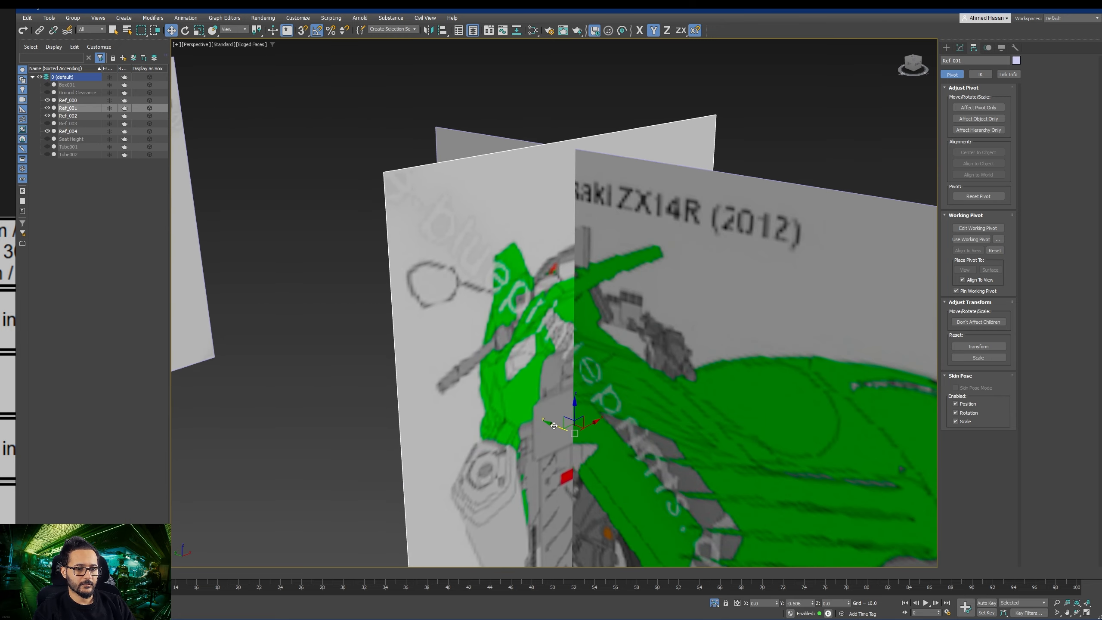
pyautogui.moveTo(554, 425); pyautogui.dragTo(564, 429)
# Step: Try rotating the rear view plane slightly about its vertical axis, viewed from above, and turn it back square
pyautogui.keyDown('alt'); pyautogui.moveTo(564, 428); pyautogui.dragTo(602, 429, button='middle'); pyautogui.keyUp('alt')
pyautogui.moveTo(604, 429); pyautogui.dragTo(665, 368)
pyautogui.scroll(-3, 695, 361)
pyautogui.keyDown('alt'); pyautogui.moveTo(740, 353); pyautogui.dragTo(703, 366, button='middle'); pyautogui.keyUp('alt')
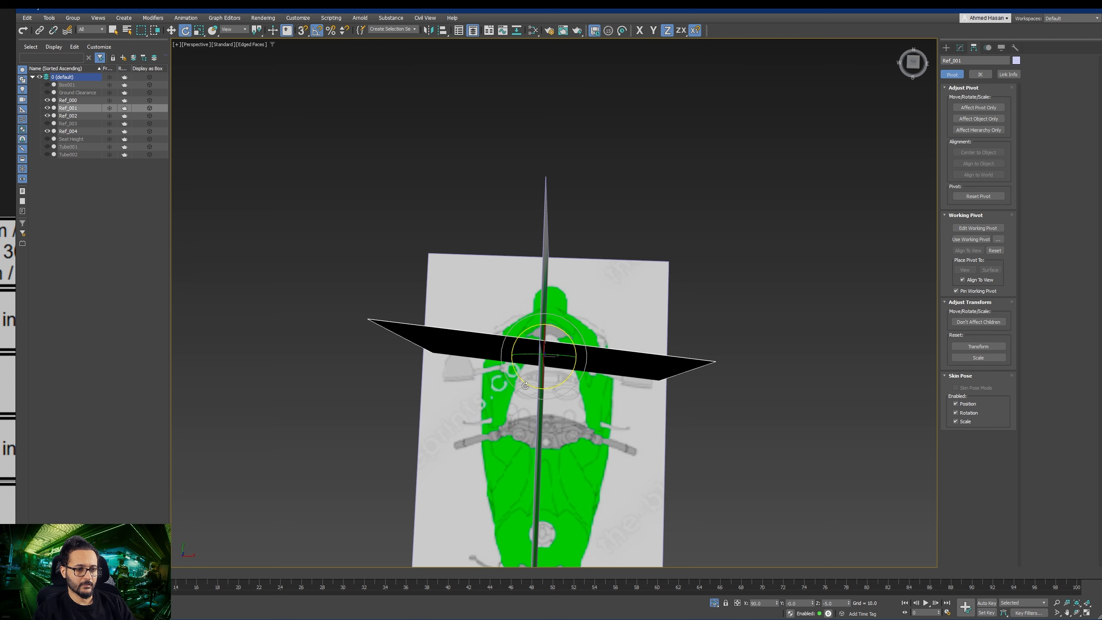
pyautogui.moveTo(528, 385); pyautogui.dragTo(594, 415)
# Step: Try moving the rear view plane sideways off the side view plane, and undo the move
pyautogui.keyDown('alt'); pyautogui.moveTo(595, 414); pyautogui.dragTo(659, 387, button='middle'); pyautogui.keyUp('alt')
pyautogui.moveTo(649, 393); pyautogui.dragTo(710, 380)
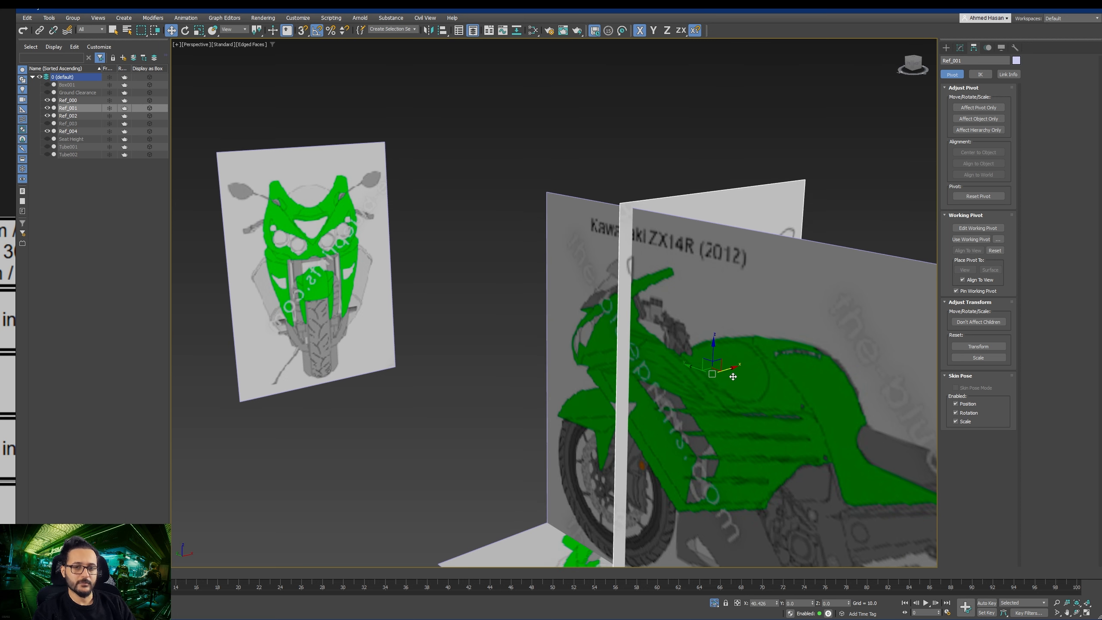
pyautogui.moveTo(716, 385); pyautogui.dragTo(618, 372, button='middle')
pyautogui.hotkey('ctrl', 'z')
# Step: Move the rear view plane lengthwise out of the side view, well behind the motorcycle, and select the top view plane
pyautogui.scroll(-3, 603, 283)
pyautogui.scroll(-4, 619, 372)
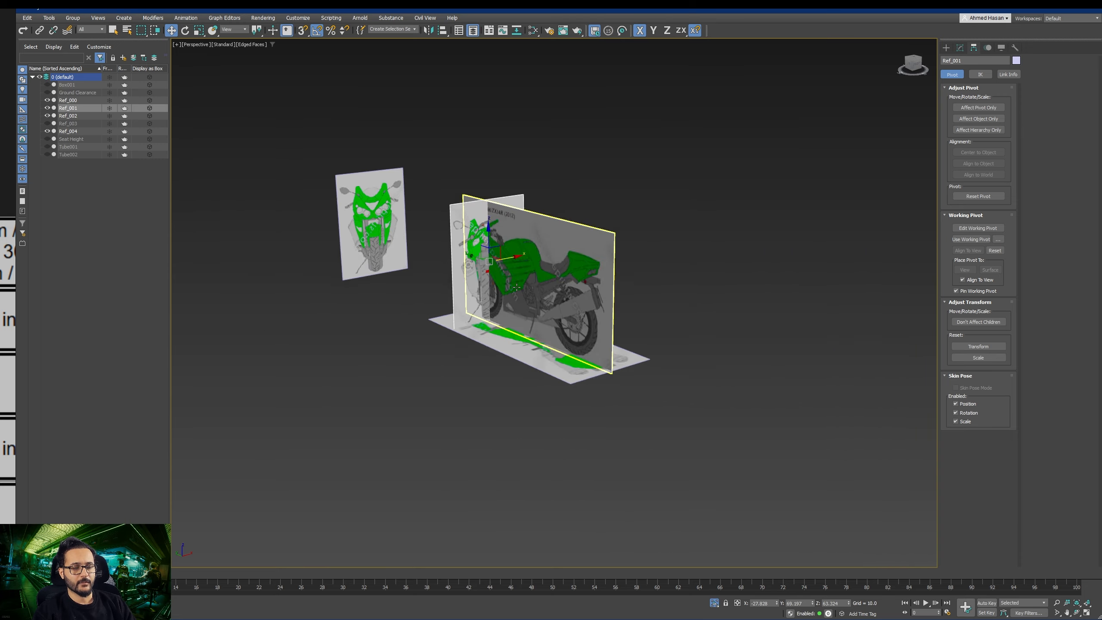
pyautogui.moveTo(468, 255); pyautogui.dragTo(784, 360)
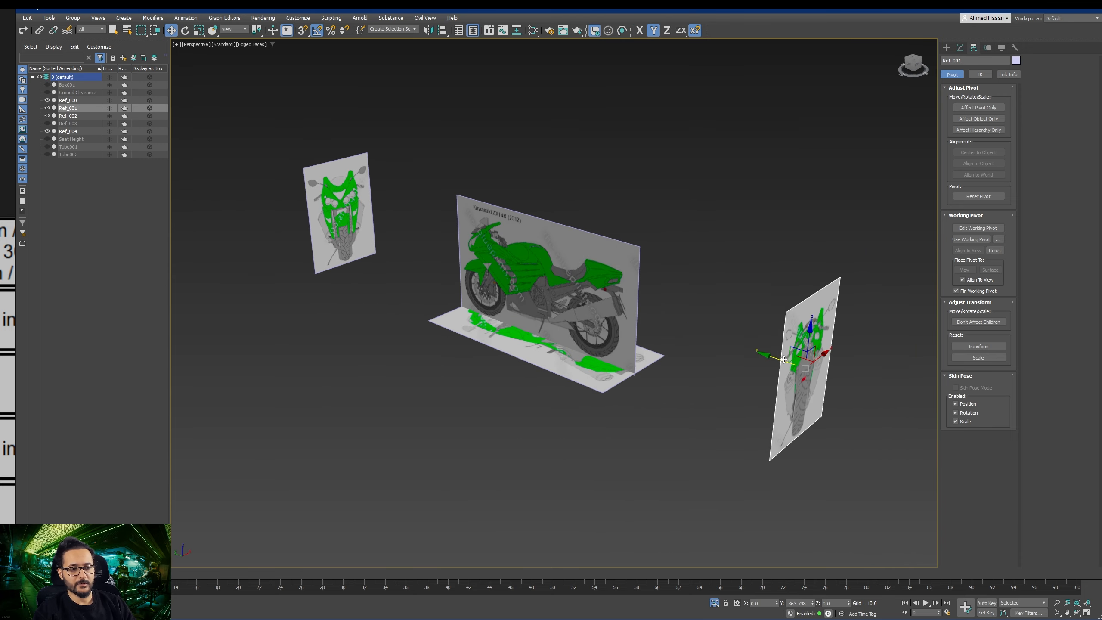
pyautogui.scroll(5, 522, 301)
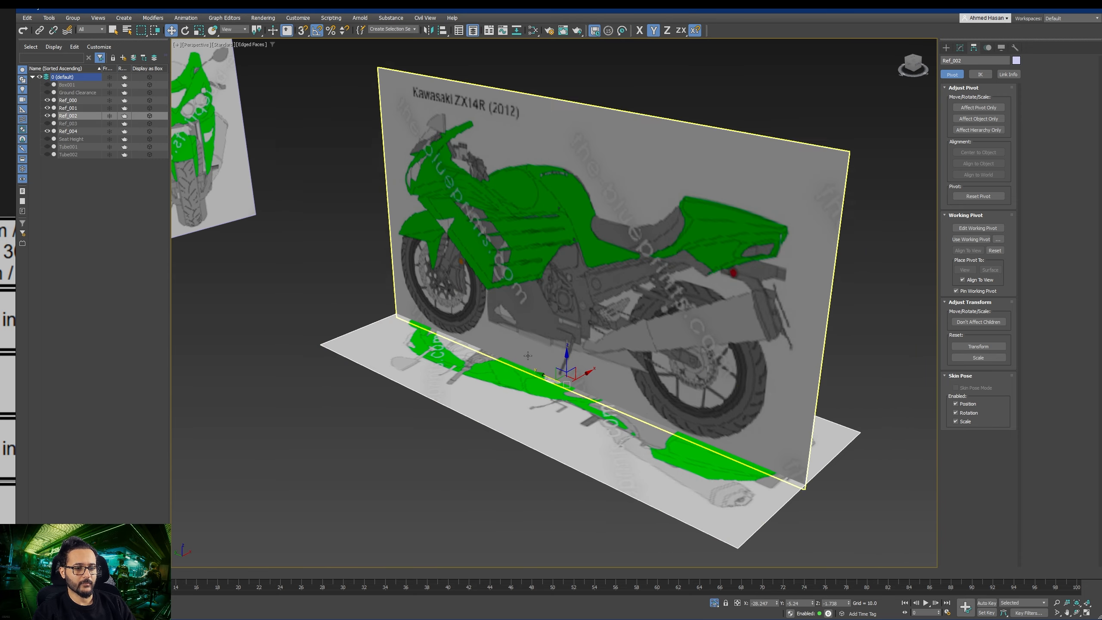
# Step: Raise the top view plane to the side view's fuel tank height and shift it lengthwise to match the tank and tail
pyautogui.keyDown('alt'); pyautogui.moveTo(528, 356); pyautogui.dragTo(585, 424, button='middle'); pyautogui.keyUp('alt')
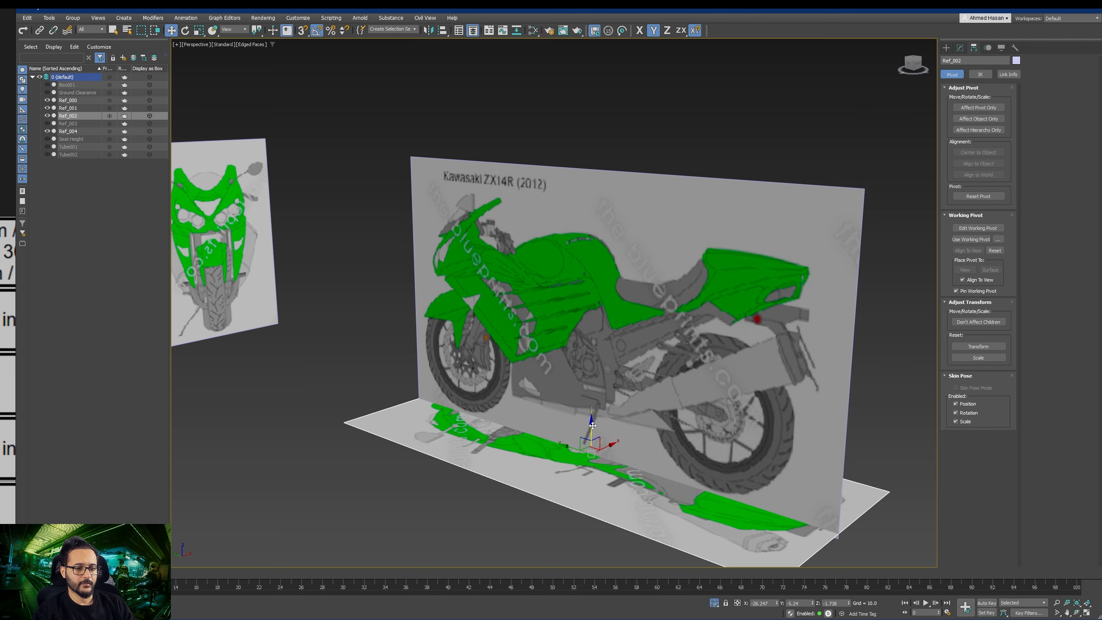
pyautogui.moveTo(592, 426); pyautogui.dragTo(593, 228)
pyautogui.keyDown('alt'); pyautogui.moveTo(593, 228); pyautogui.dragTo(617, 419, button='middle'); pyautogui.keyUp('alt')
pyautogui.scroll(3, 651, 374)
pyautogui.moveTo(478, 337); pyautogui.dragTo(458, 339)
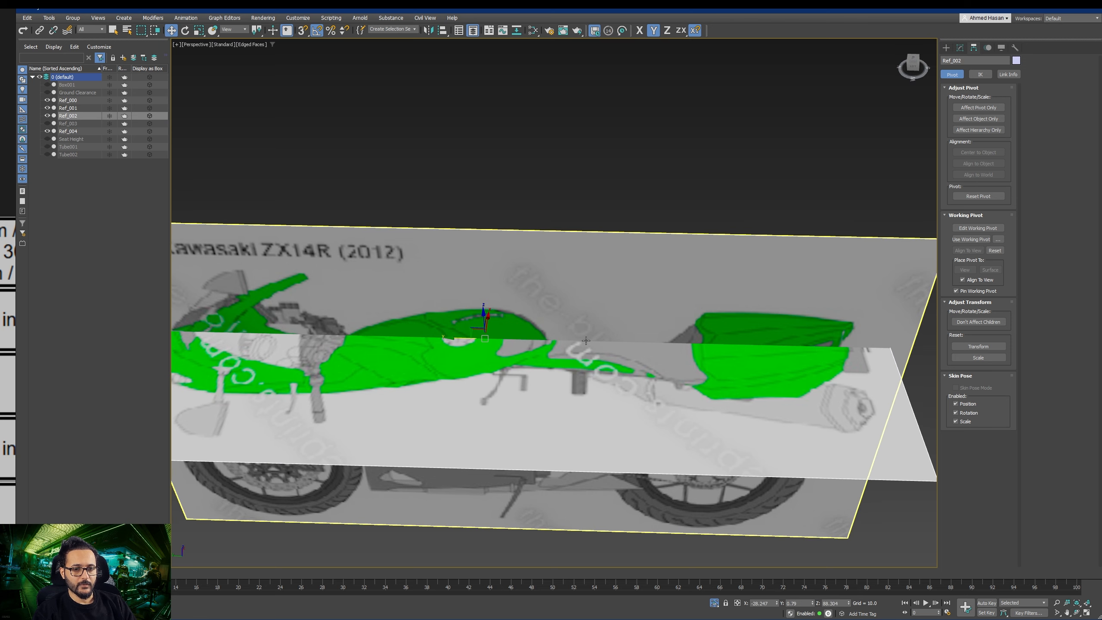
pyautogui.scroll(5, 847, 336)
pyautogui.scroll(-5, 838, 352)
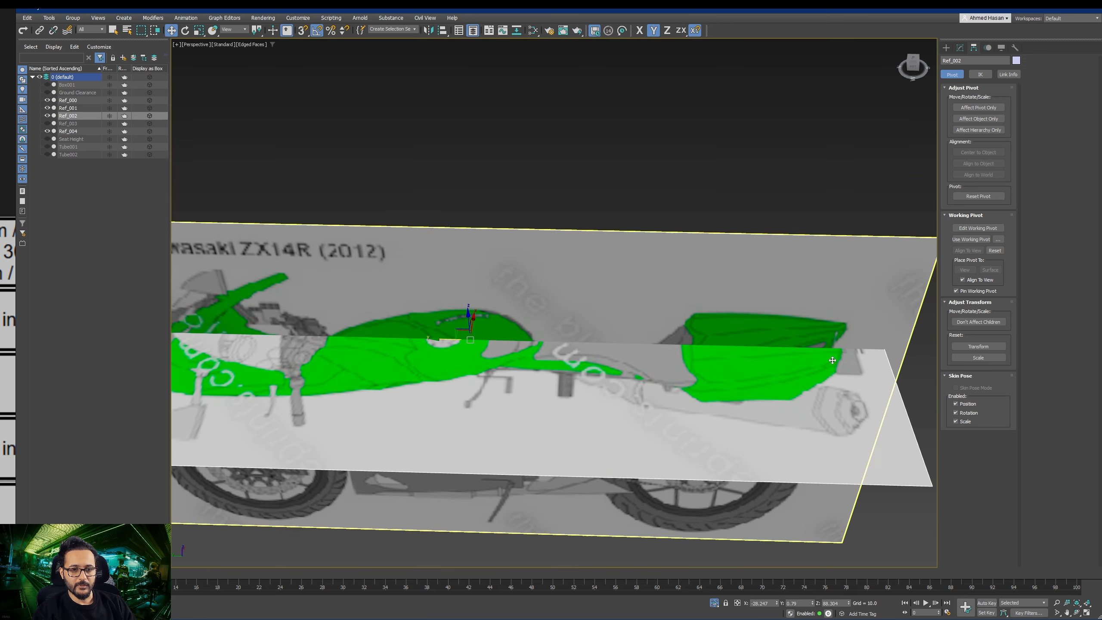
# Step: Fine-tune the top view plane's lengthwise position and height at the side view's fuel cap, ending near Y 1.322 and Z 66.227
pyautogui.keyDown('alt'); pyautogui.moveTo(804, 390); pyautogui.dragTo(429, 321, button='middle'); pyautogui.keyUp('alt')
pyautogui.moveTo(470, 316); pyautogui.dragTo(468, 276)
pyautogui.keyDown('alt'); pyautogui.moveTo(468, 277); pyautogui.dragTo(440, 310, button='middle'); pyautogui.keyUp('alt')
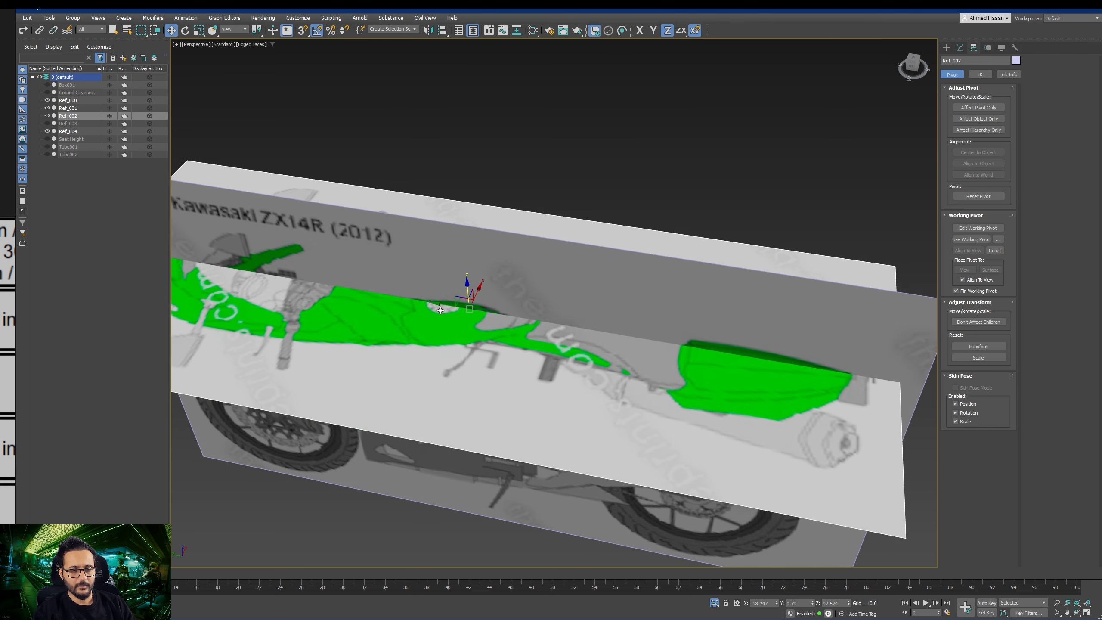
pyautogui.keyDown('alt'); pyautogui.moveTo(514, 378); pyautogui.dragTo(506, 338, button='middle'); pyautogui.keyUp('alt')
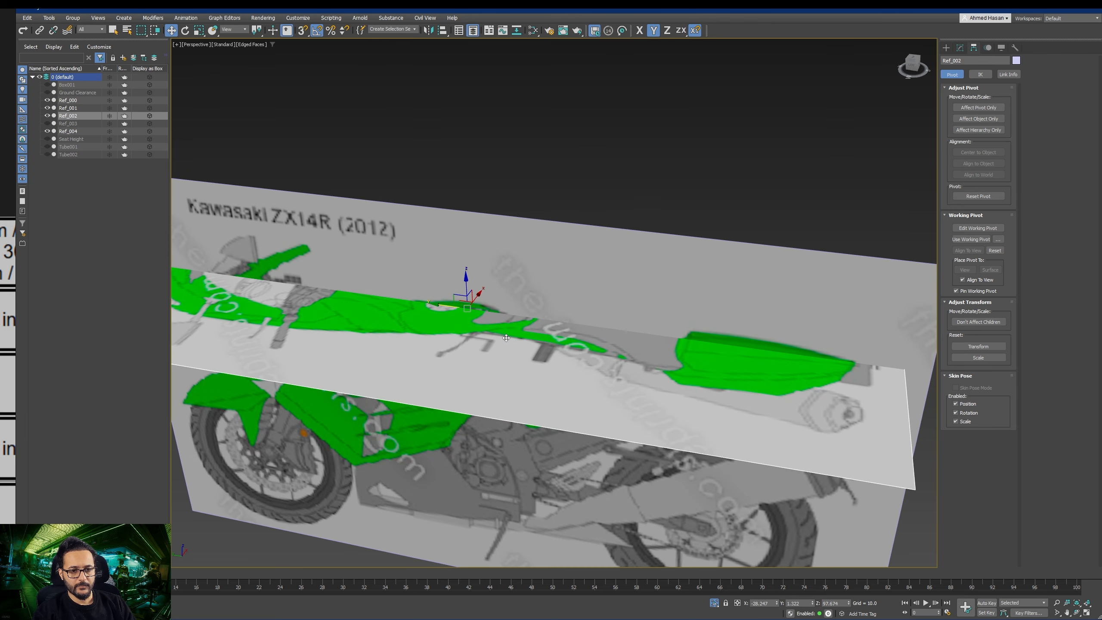
pyautogui.moveTo(466, 280); pyautogui.dragTo(466, 278)
pyautogui.scroll(-3, 467, 280)
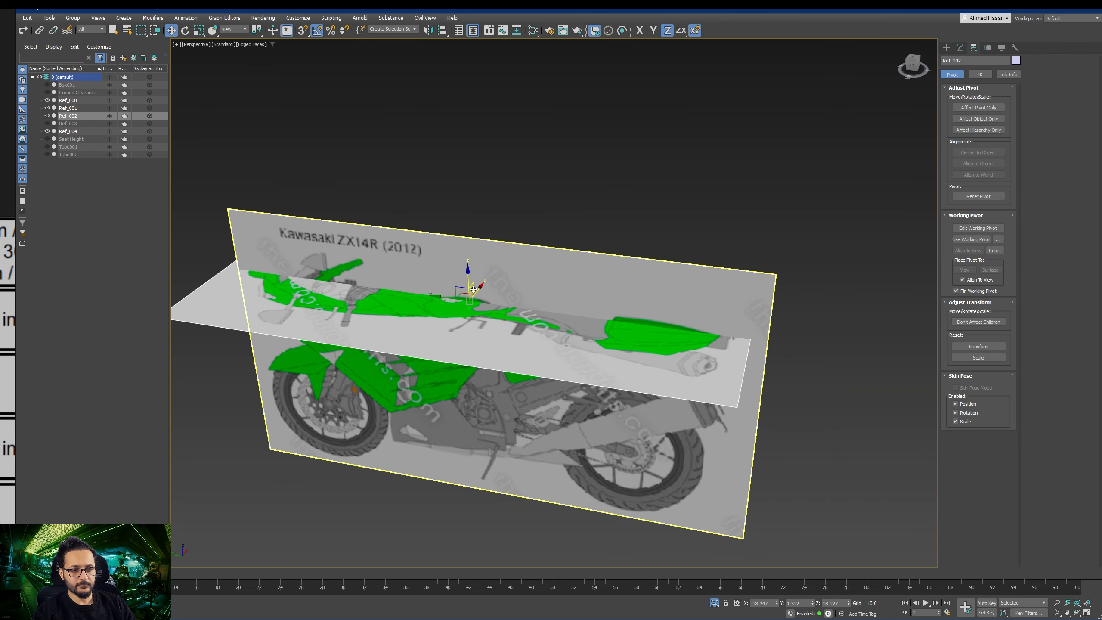
# Step: Shift the top view plane sideways to about X -29.877 so the side view plane runs along the motorcycle's centreline
pyautogui.keyDown('alt'); pyautogui.moveTo(550, 296); pyautogui.dragTo(520, 364, button='middle'); pyautogui.keyUp('alt')
pyautogui.scroll(2, 523, 369)
pyautogui.moveTo(531, 380); pyautogui.dragTo(585, 383, button='middle')
pyautogui.scroll(4, 584, 384)
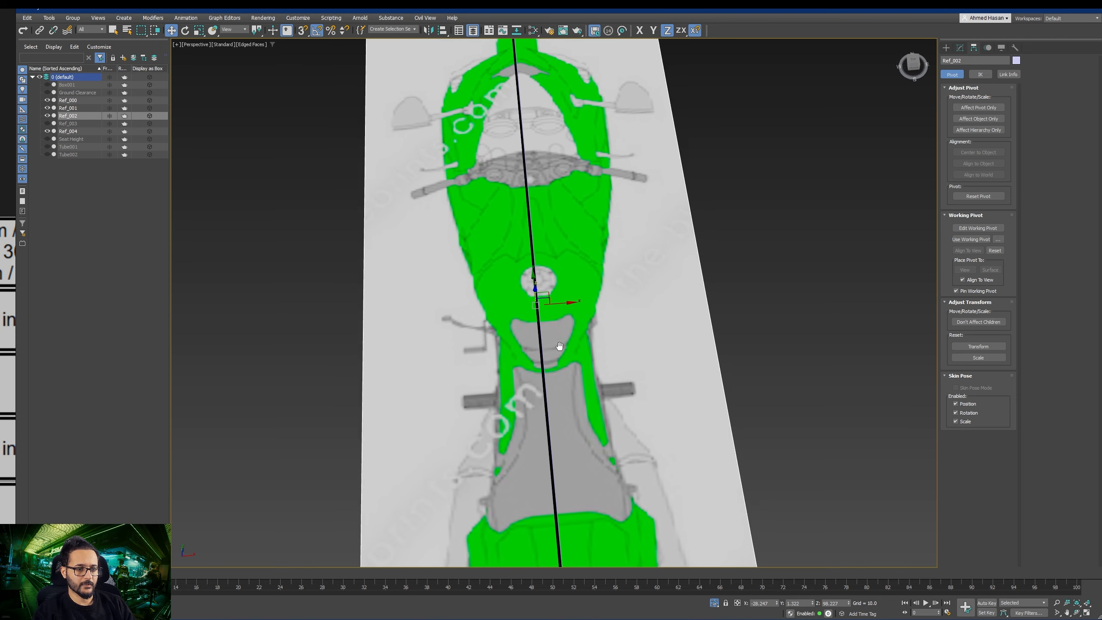
pyautogui.moveTo(565, 310); pyautogui.dragTo(561, 310)
pyautogui.keyDown('alt'); pyautogui.moveTo(561, 313); pyautogui.dragTo(546, 381, button='middle'); pyautogui.keyUp('alt')
pyautogui.scroll(3, 538, 373)
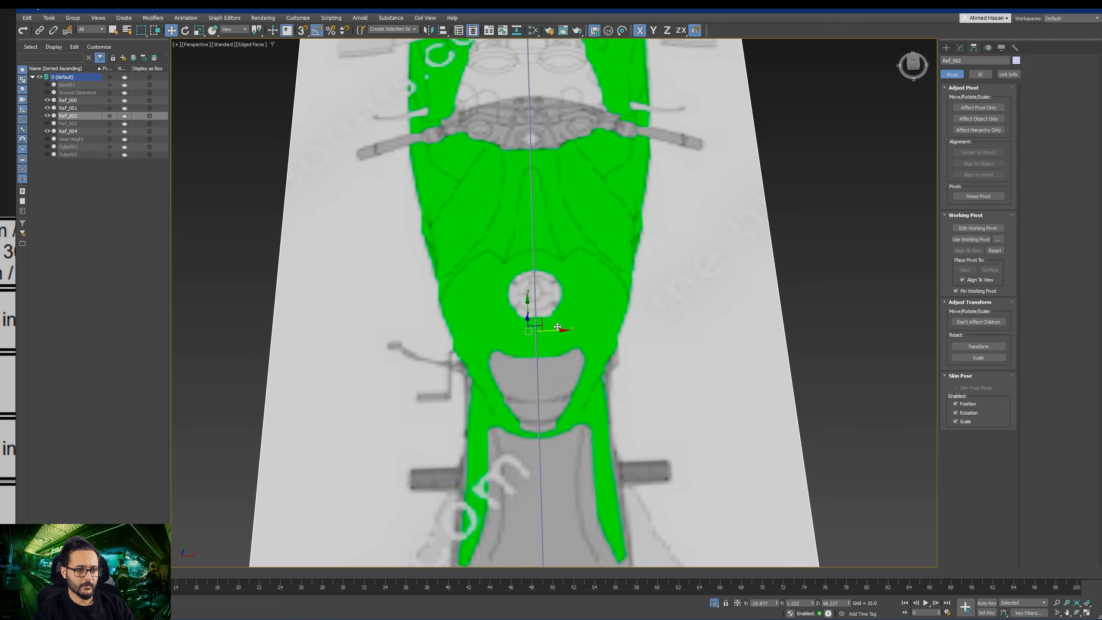
# Step: Lower the top view plane through the side view and raise it above the motorcycle to compare the two outlines
pyautogui.keyDown('alt'); pyautogui.moveTo(558, 327); pyautogui.dragTo(425, 354, button='middle'); pyautogui.keyUp('alt')
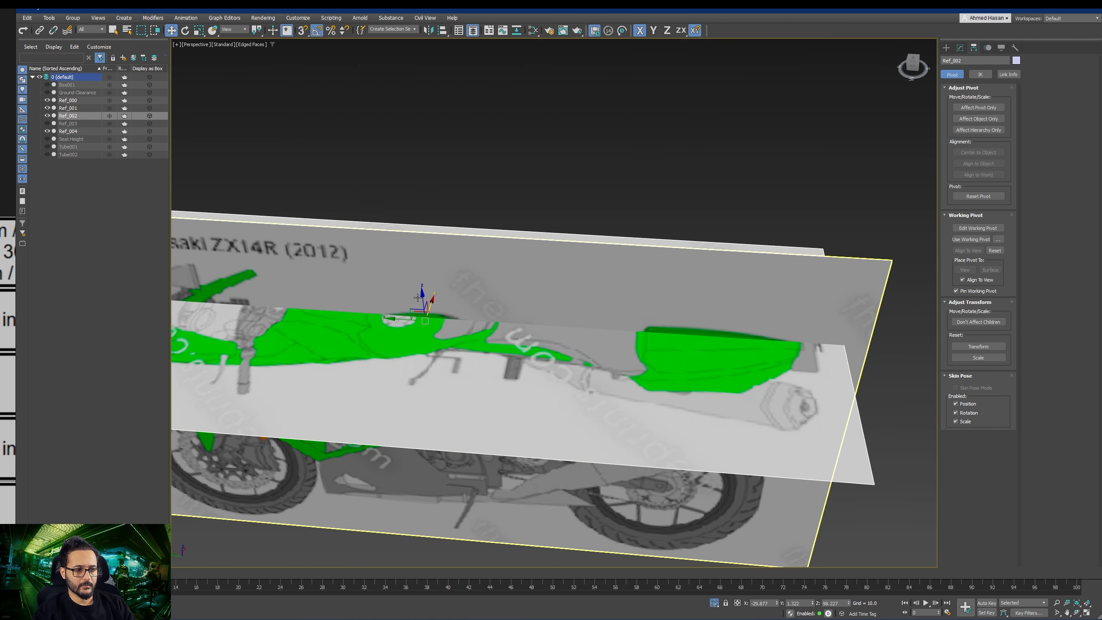
pyautogui.moveTo(418, 298); pyautogui.dragTo(442, 360)
pyautogui.scroll(5, 531, 377)
pyautogui.scroll(-3, 496, 349)
pyautogui.scroll(1, 451, 344)
pyautogui.scroll(-2, 468, 399)
pyautogui.keyDown('alt'); pyautogui.moveTo(467, 400); pyautogui.dragTo(621, 372, button='middle'); pyautogui.keyUp('alt')
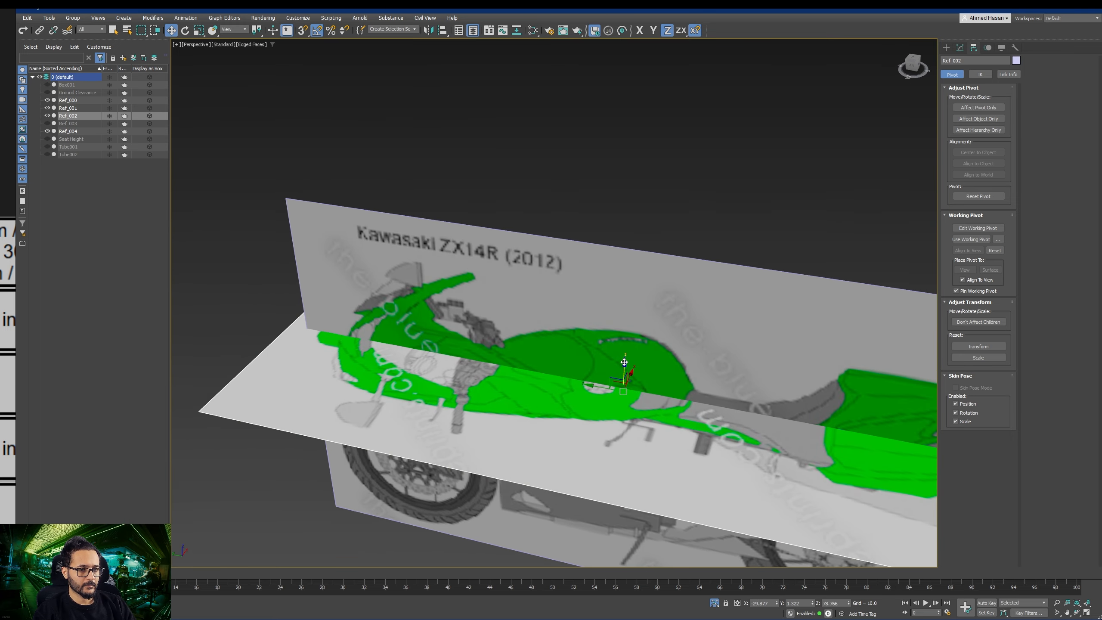
pyautogui.moveTo(623, 361); pyautogui.dragTo(623, 276)
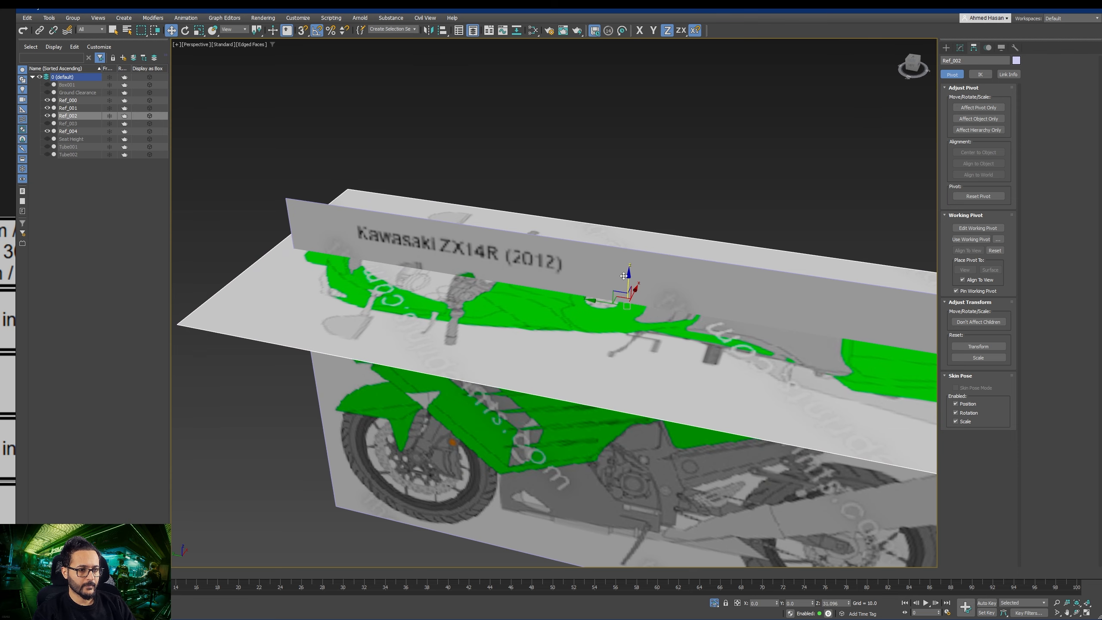
pyautogui.keyDown('alt'); pyautogui.moveTo(624, 279); pyautogui.dragTo(610, 325, button='middle'); pyautogui.keyUp('alt')
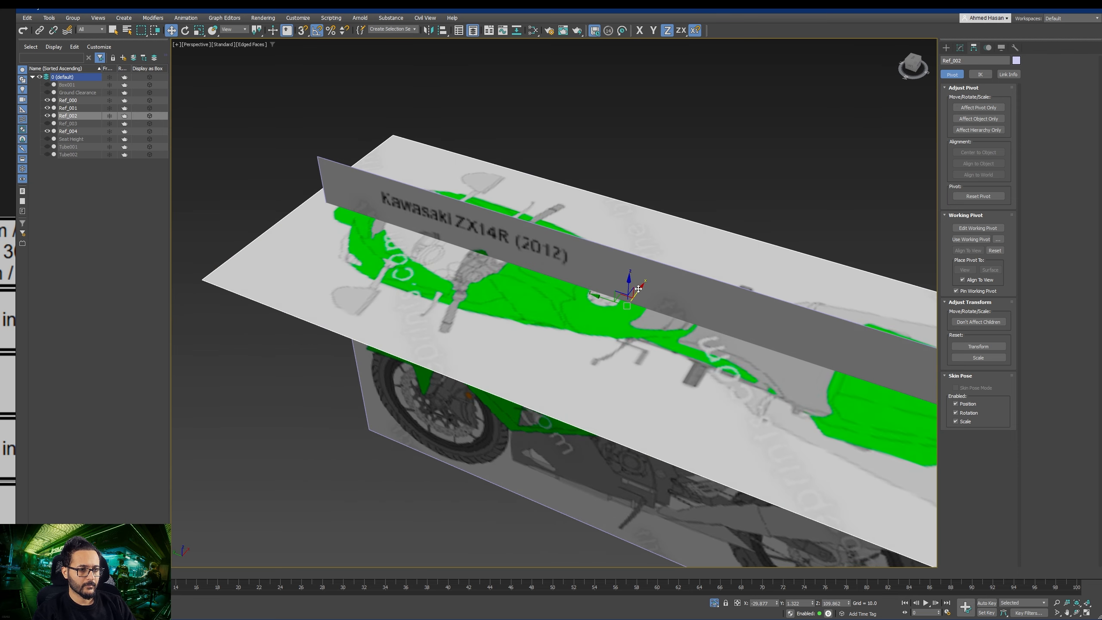
# Step: Try moving the top view plane sideways across the side view plane, and undo the move
pyautogui.moveTo(639, 288); pyautogui.dragTo(664, 255)
pyautogui.keyDown('alt'); pyautogui.moveTo(664, 255); pyautogui.dragTo(679, 243, button='middle'); pyautogui.keyUp('alt')
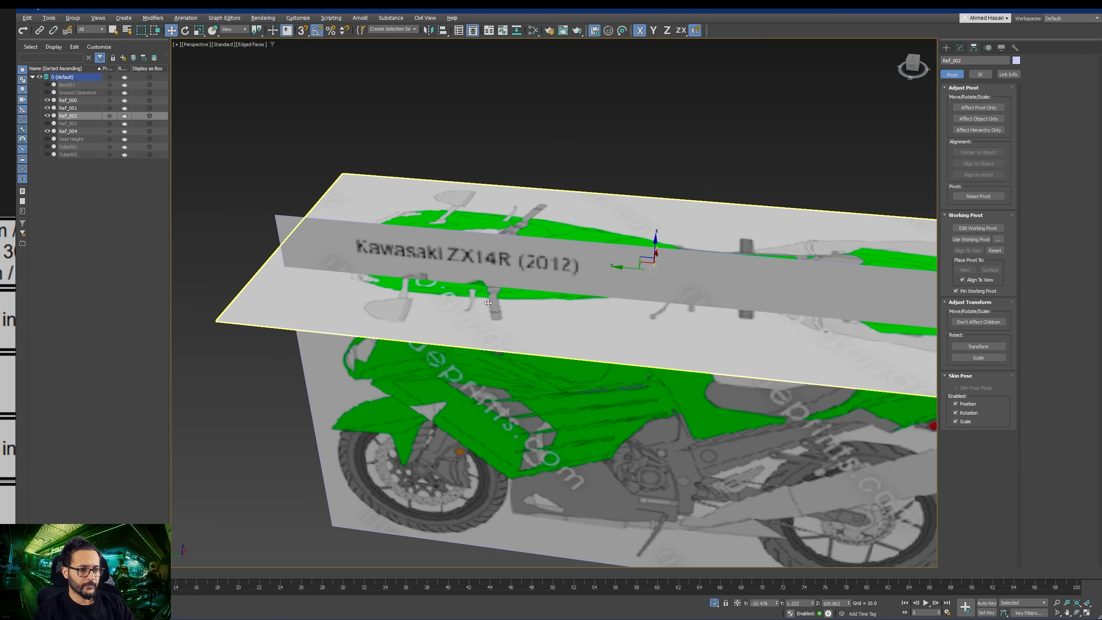
pyautogui.scroll(6, 488, 303)
pyautogui.scroll(-6, 489, 277)
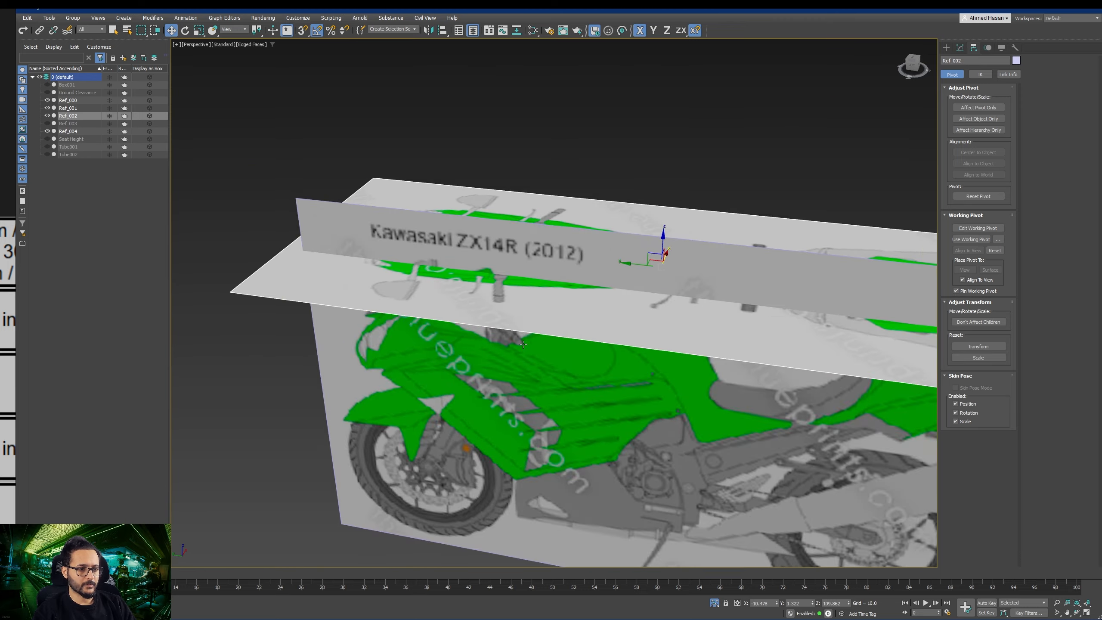
pyautogui.keyDown('alt'); pyautogui.moveTo(495, 369); pyautogui.dragTo(627, 312, button='middle'); pyautogui.keyUp('alt')
pyautogui.hotkey('ctrl', 'z')
pyautogui.moveTo(626, 312)
pyautogui.mouseDown()
pyautogui.moveTo(622, 456)
pyautogui.moveTo(620, 319)
pyautogui.mouseUp()
pyautogui.hotkey('ctrl', 'z')
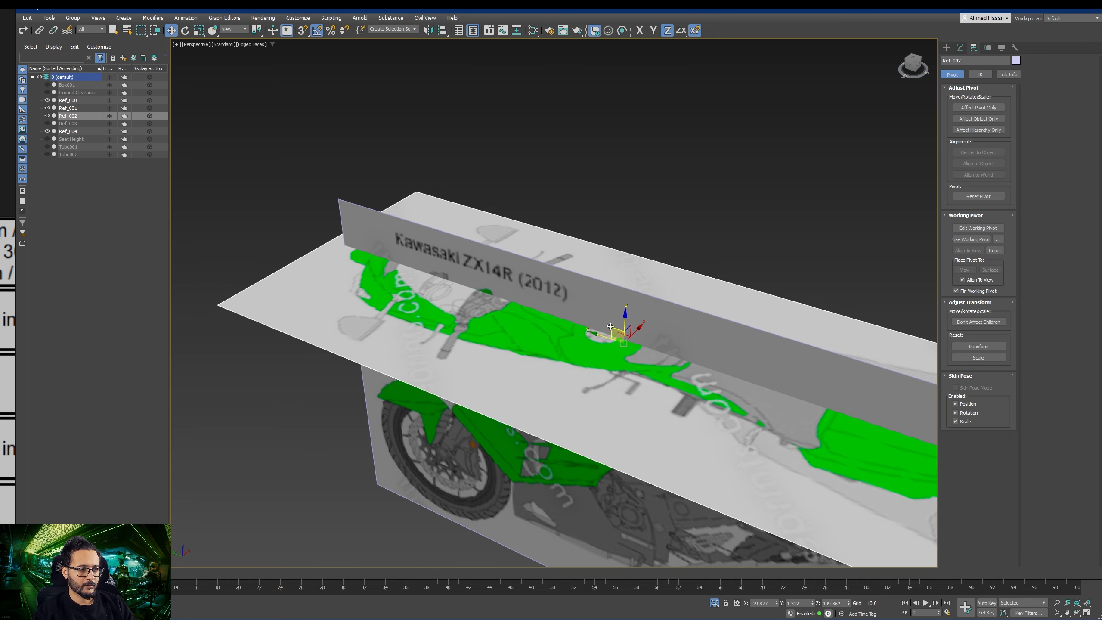
# Step: Try sliding the top view plane sideways to one side of the side view plane, and bring it back to centre
pyautogui.keyDown('alt'); pyautogui.moveTo(525, 391); pyautogui.dragTo(540, 409, button='middle'); pyautogui.keyUp('alt')
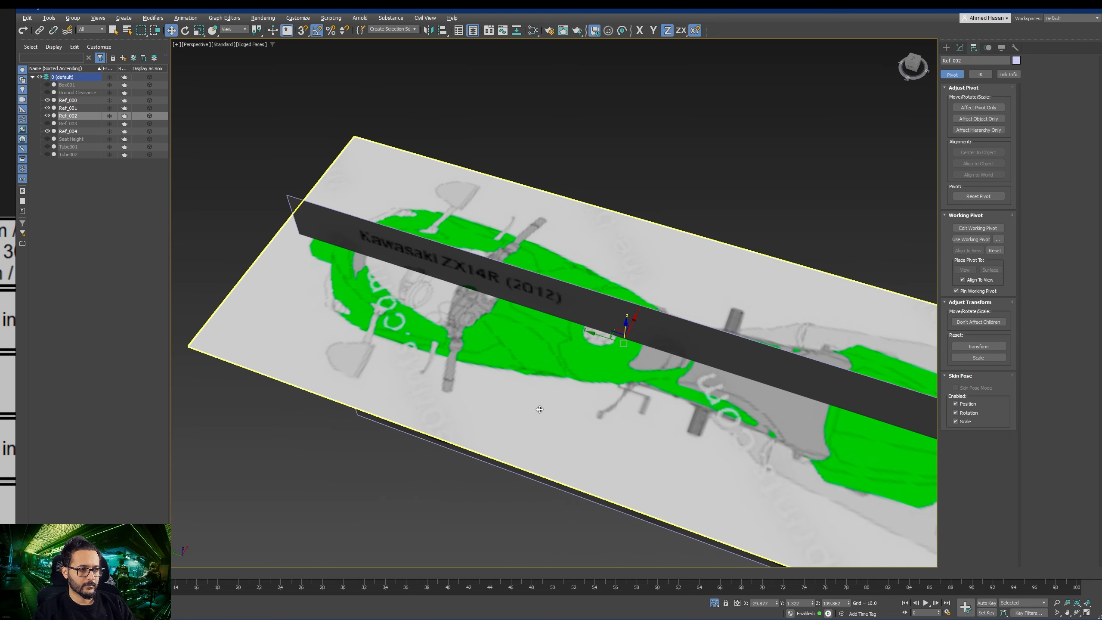
pyautogui.keyDown('alt'); pyautogui.moveTo(635, 319); pyautogui.dragTo(722, 293, button='middle'); pyautogui.keyUp('alt')
pyautogui.scroll(3, 396, 269)
pyautogui.moveTo(739, 290); pyautogui.dragTo(719, 266)
pyautogui.scroll(-5, 655, 347)
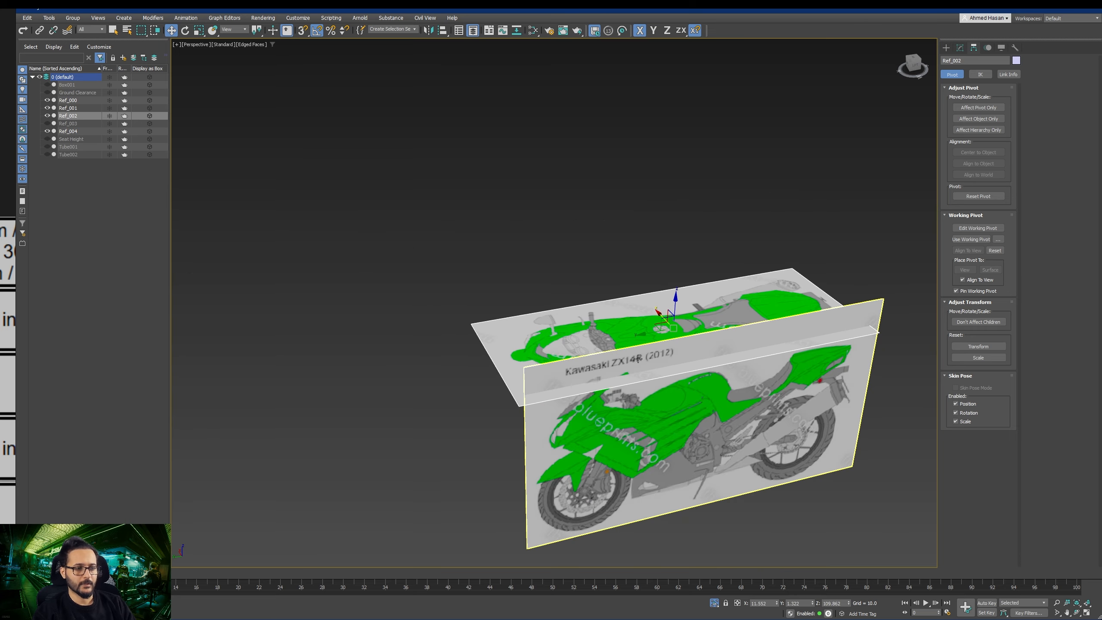
pyautogui.moveTo(658, 315); pyautogui.dragTo(687, 345)
pyautogui.keyDown('alt'); pyautogui.moveTo(690, 353); pyautogui.dragTo(613, 288, button='middle'); pyautogui.keyUp('alt')
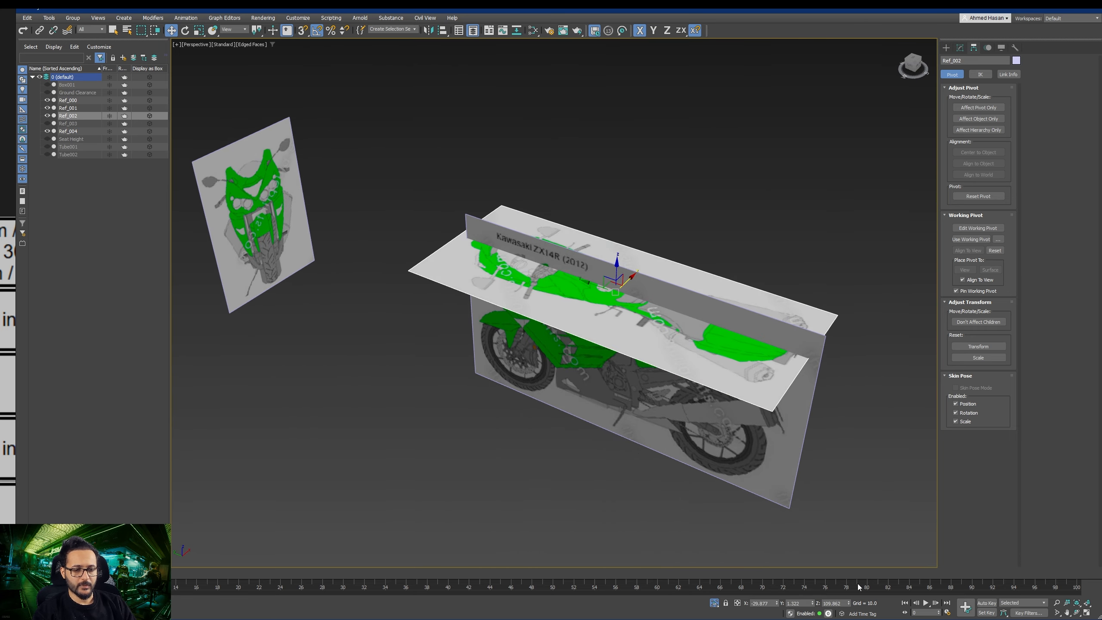
# Step: Reset the top view plane's Z position to 0 and select the front view plane
pyautogui.rightClick(849, 605)
pyautogui.keyDown('alt'); pyautogui.moveTo(644, 493); pyautogui.dragTo(760, 455, button='middle'); pyautogui.keyUp('alt')
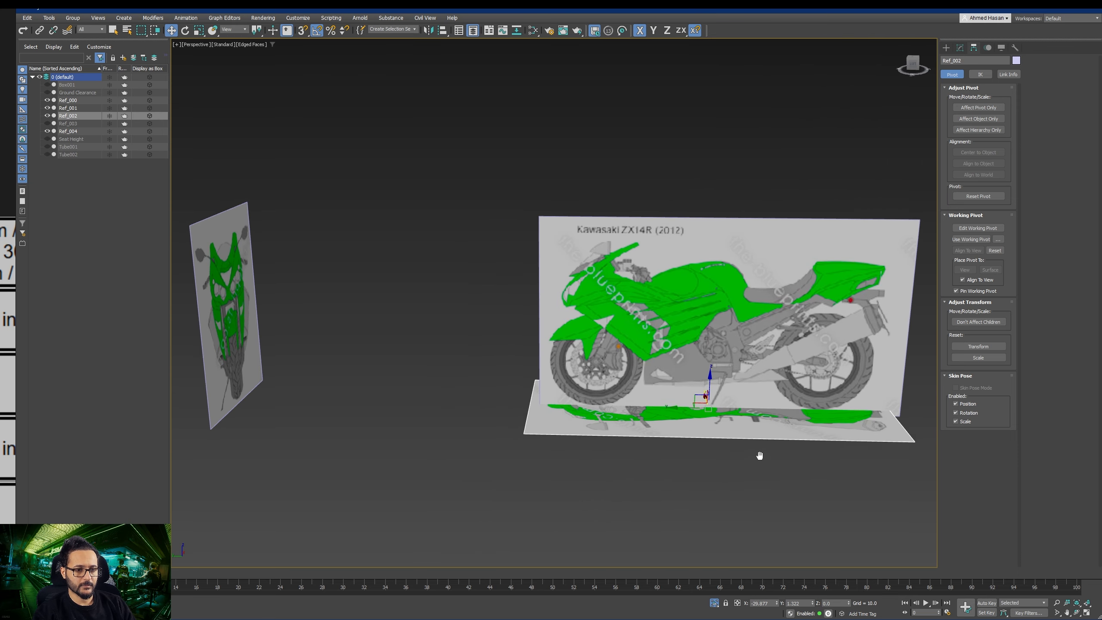
pyautogui.keyDown('alt'); pyautogui.moveTo(480, 427); pyautogui.dragTo(344, 403, button='middle'); pyautogui.keyUp('alt')
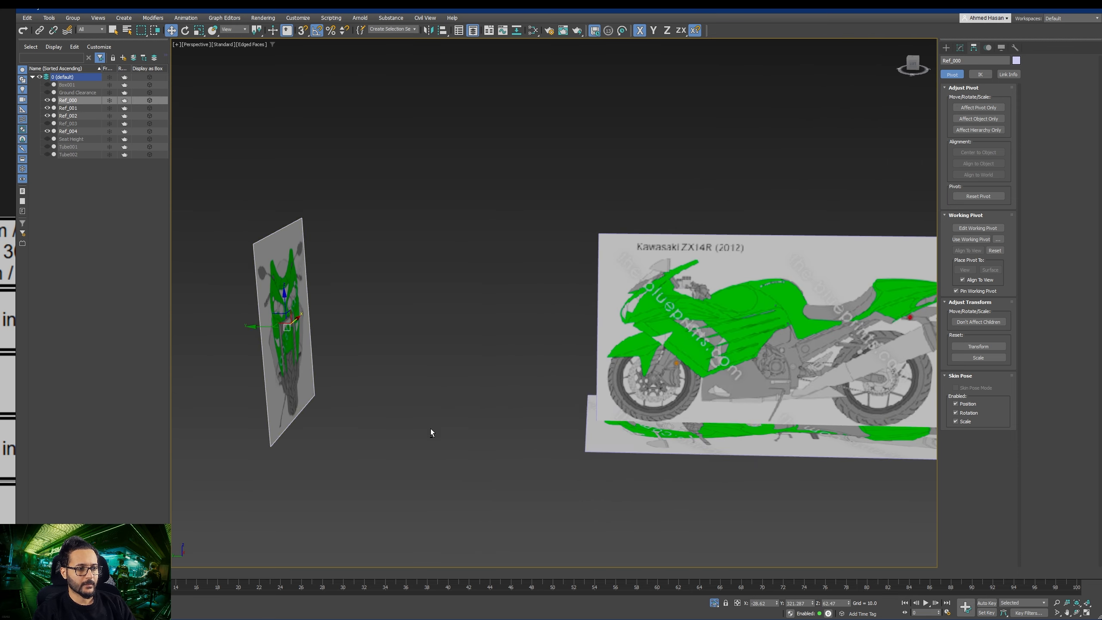
pyautogui.keyDown('alt'); pyautogui.moveTo(431, 429); pyautogui.dragTo(526, 434, button='middle'); pyautogui.keyUp('alt')
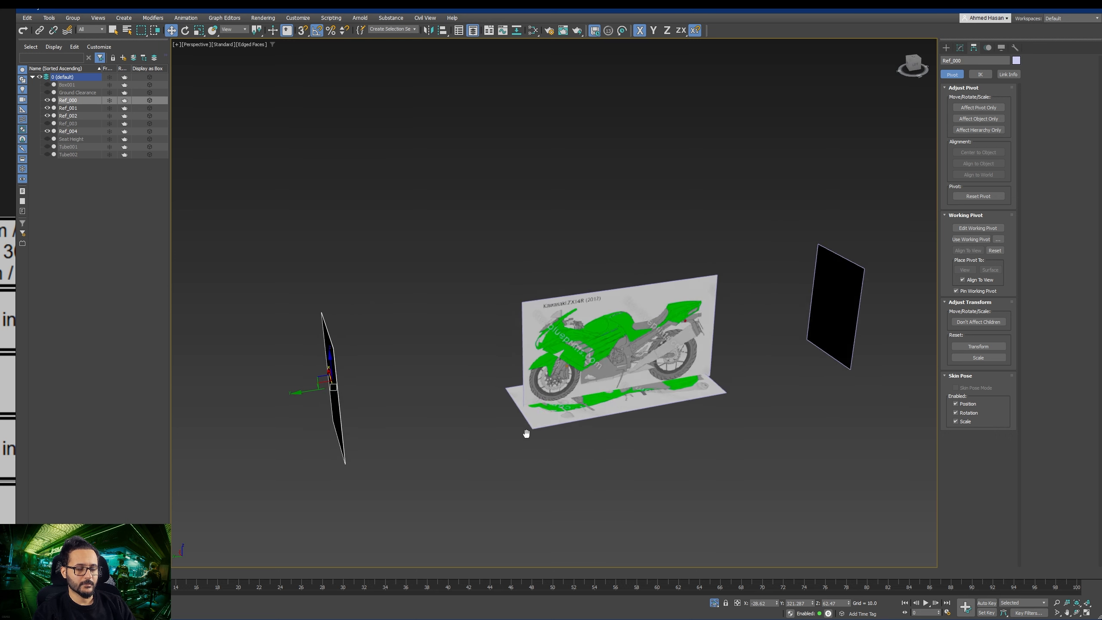
pyautogui.scroll(3, 478, 382)
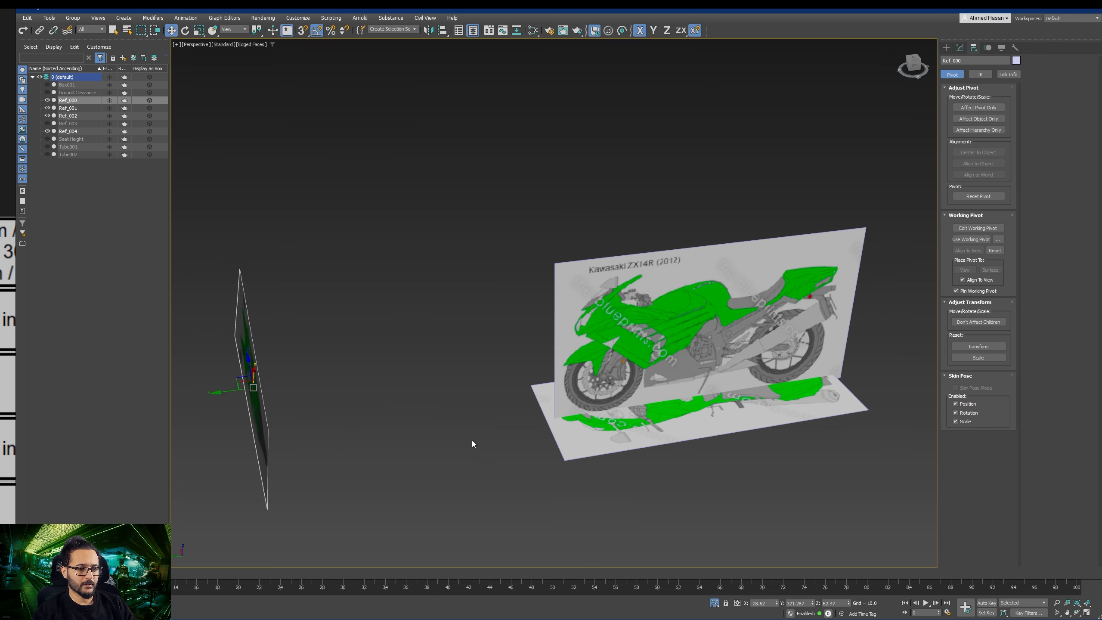
# Step: Unhide the opposite side view plane Ref_003 and select it
pyautogui.rightClick(473, 443)
pyautogui.click(490, 370)
pyautogui.scroll(-2, 525, 304)
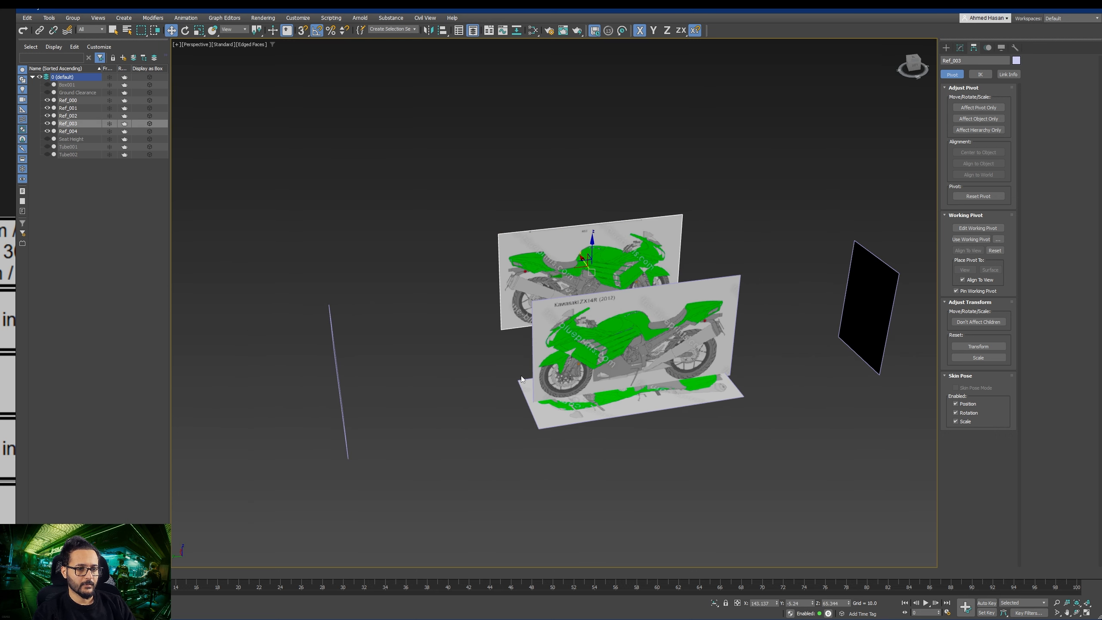
pyautogui.keyDown('alt'); pyautogui.moveTo(522, 379); pyautogui.dragTo(503, 408, button='middle'); pyautogui.keyUp('alt')
pyautogui.scroll(3, 536, 309)
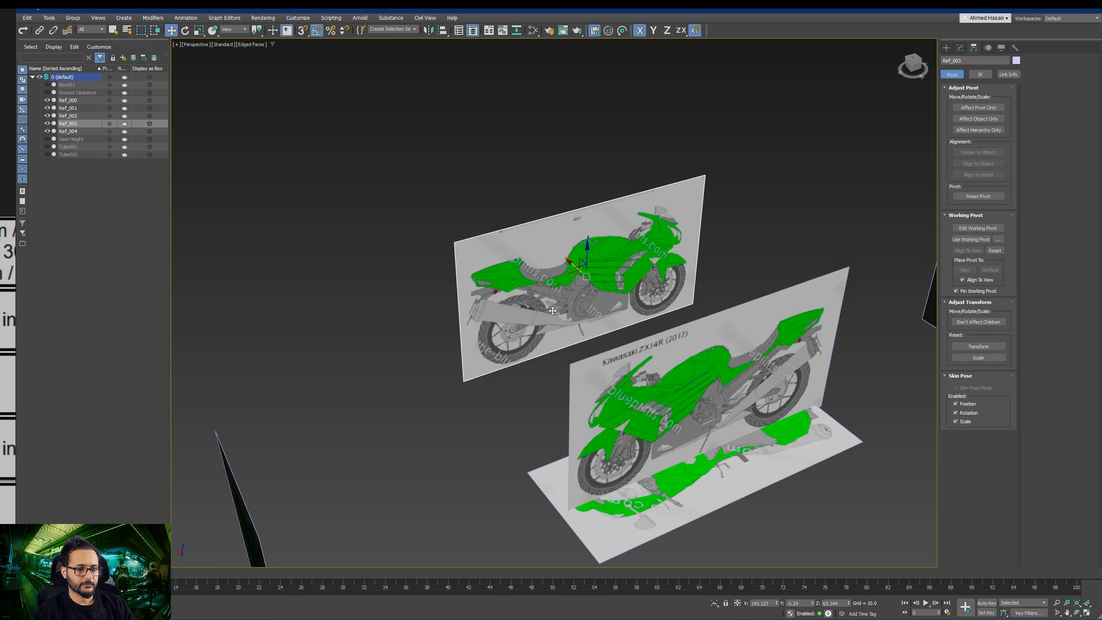
# Step: Rotate the opposite side view plane 180 degrees about its vertical axis
pyautogui.moveTo(590, 311); pyautogui.dragTo(559, 314, button='middle')
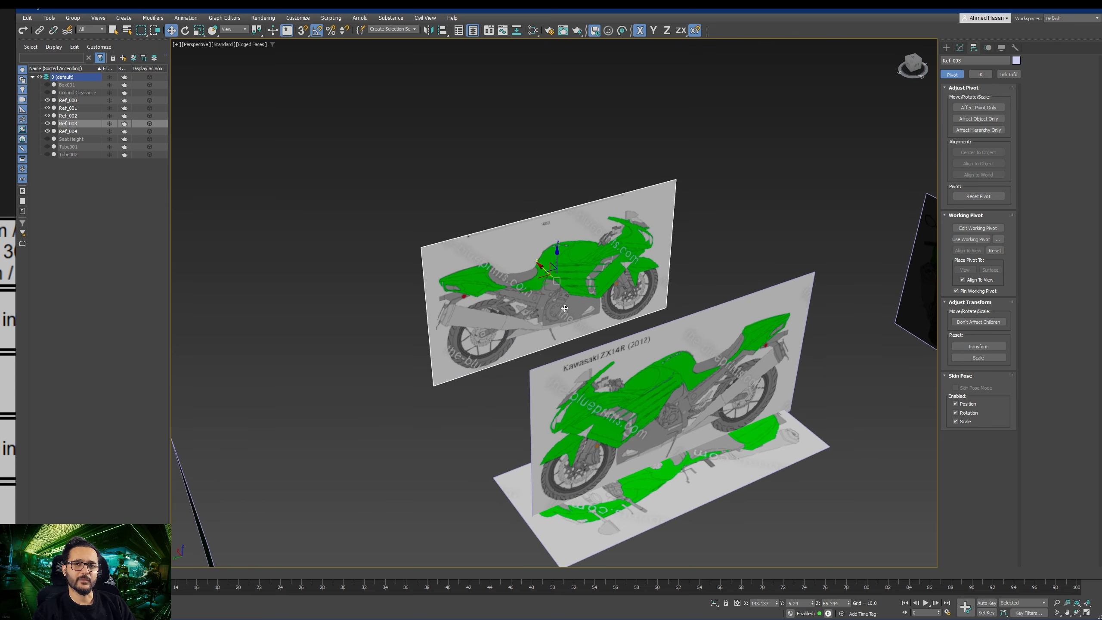
pyautogui.keyDown('alt'); pyautogui.moveTo(569, 310); pyautogui.dragTo(610, 323, button='middle'); pyautogui.keyUp('alt')
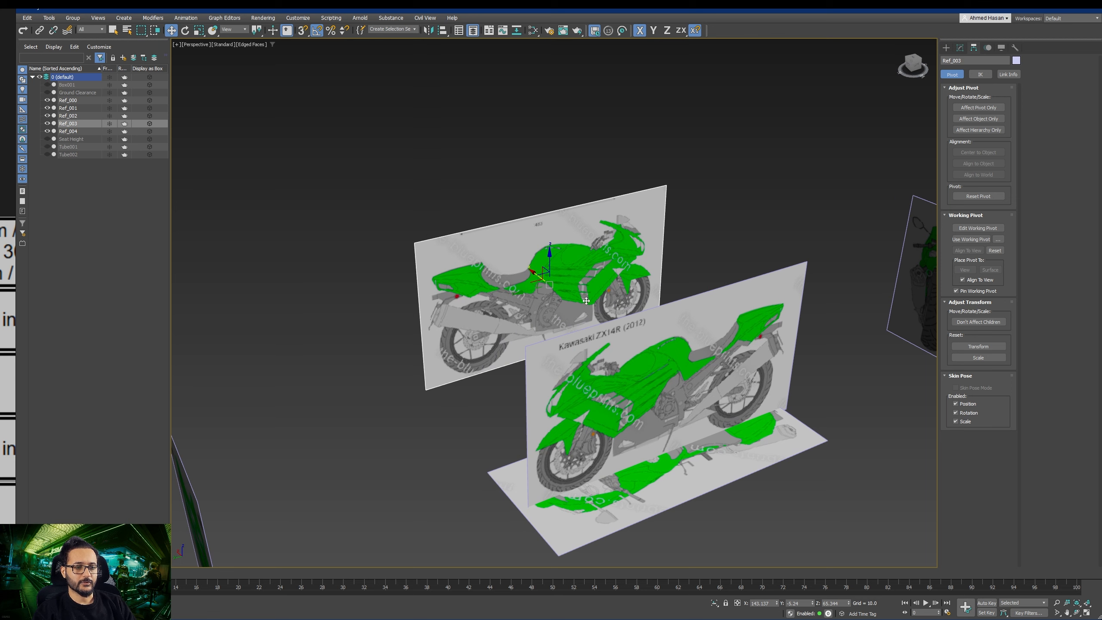
pyautogui.keyDown('alt'); pyautogui.moveTo(544, 284); pyautogui.dragTo(567, 298, button='middle'); pyautogui.keyUp('alt')
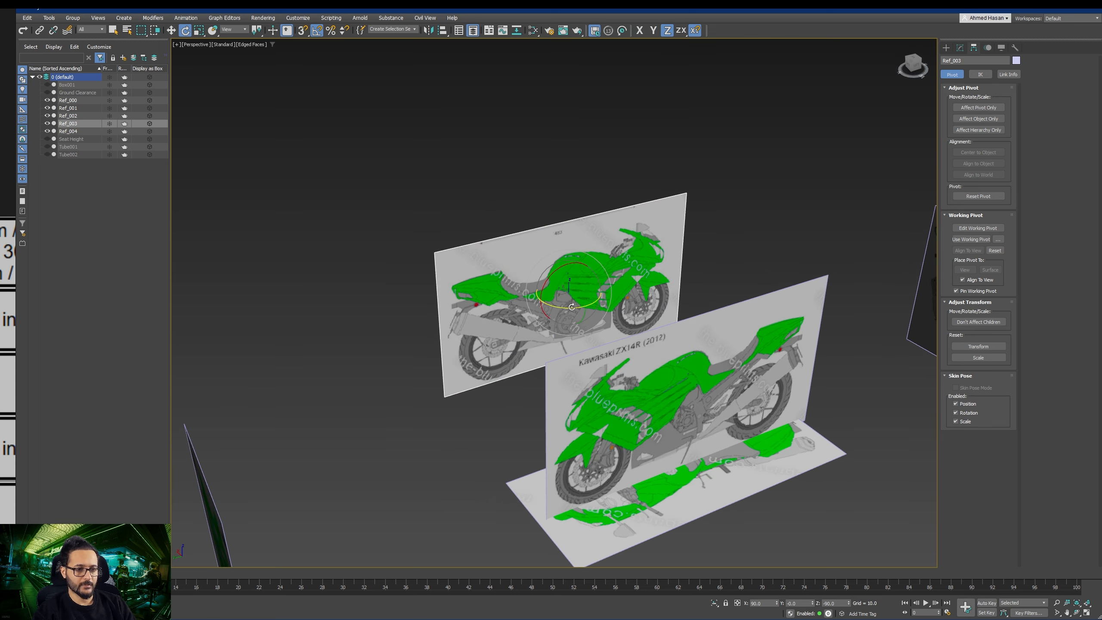
pyautogui.moveTo(571, 307); pyautogui.dragTo(492, 297)
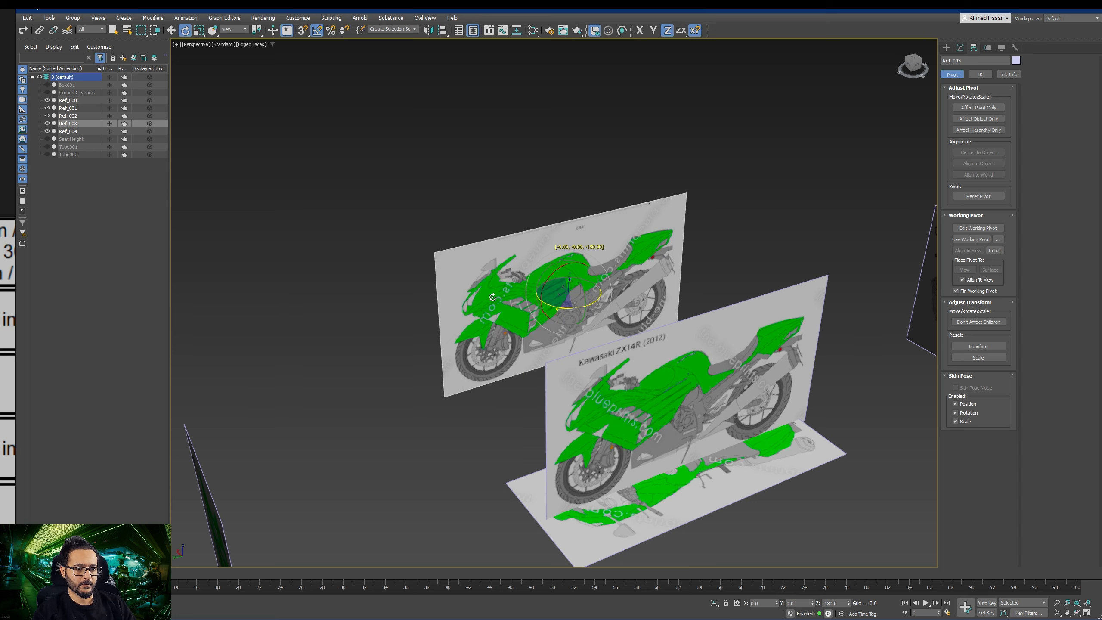
pyautogui.moveTo(475, 368); pyautogui.dragTo(519, 323, button='middle')
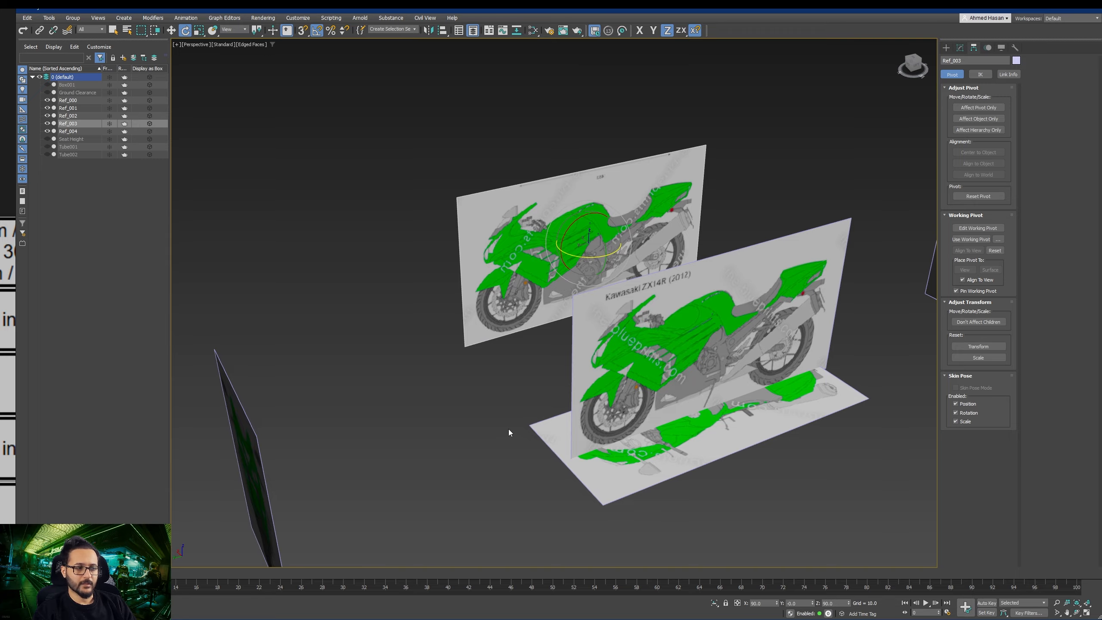
# Step: Bring up the reference image board, examine the real motorcycle's photos from both sides, and move the board away
pyautogui.moveTo(0, 158); pyautogui.dragTo(788, 148, button='right')
pyautogui.moveTo(309, 174); pyautogui.dragTo(610, 153, button='right')
pyautogui.scroll(-7, 476, 319)
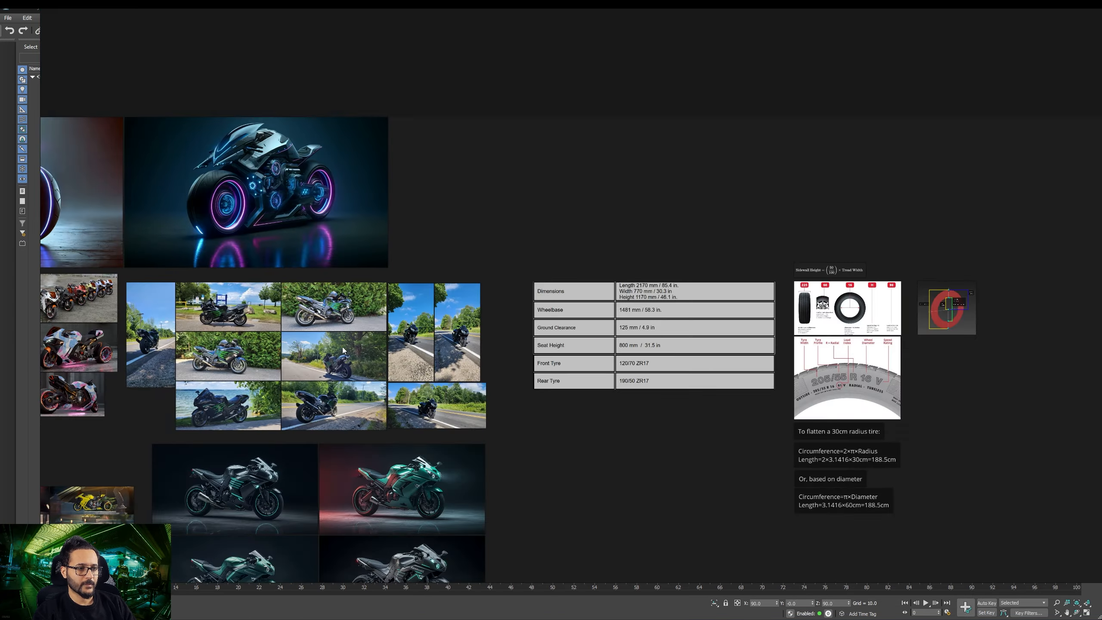
pyautogui.moveTo(343, 347); pyautogui.dragTo(643, 300, button='middle')
pyautogui.scroll(10, 558, 275)
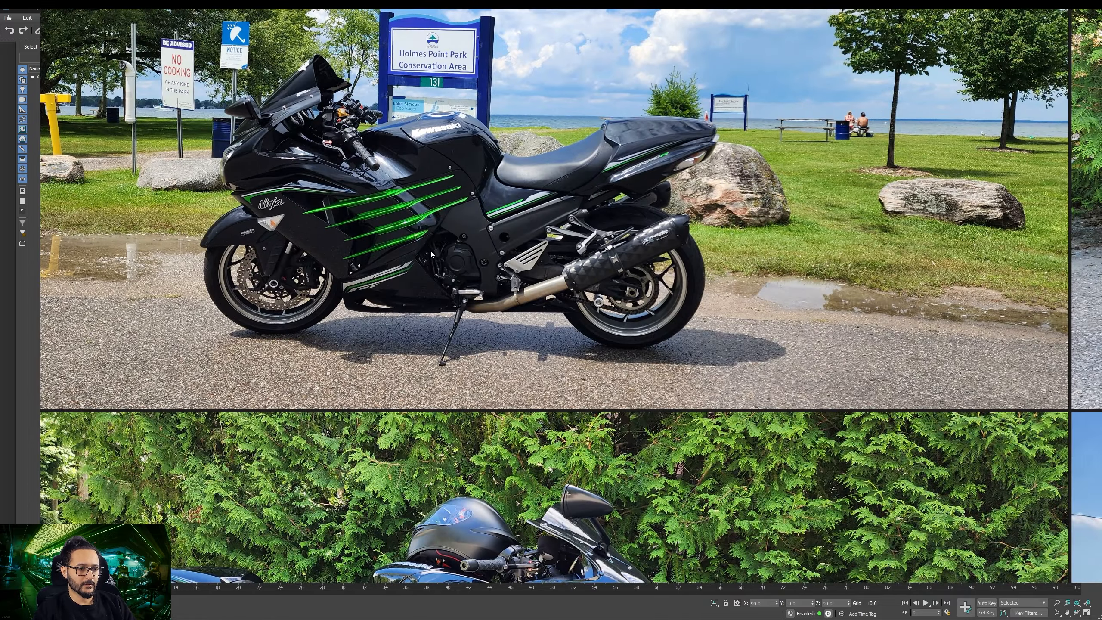
pyautogui.scroll(-5, 400, 258)
pyautogui.moveTo(489, 369); pyautogui.dragTo(563, 259, button='middle')
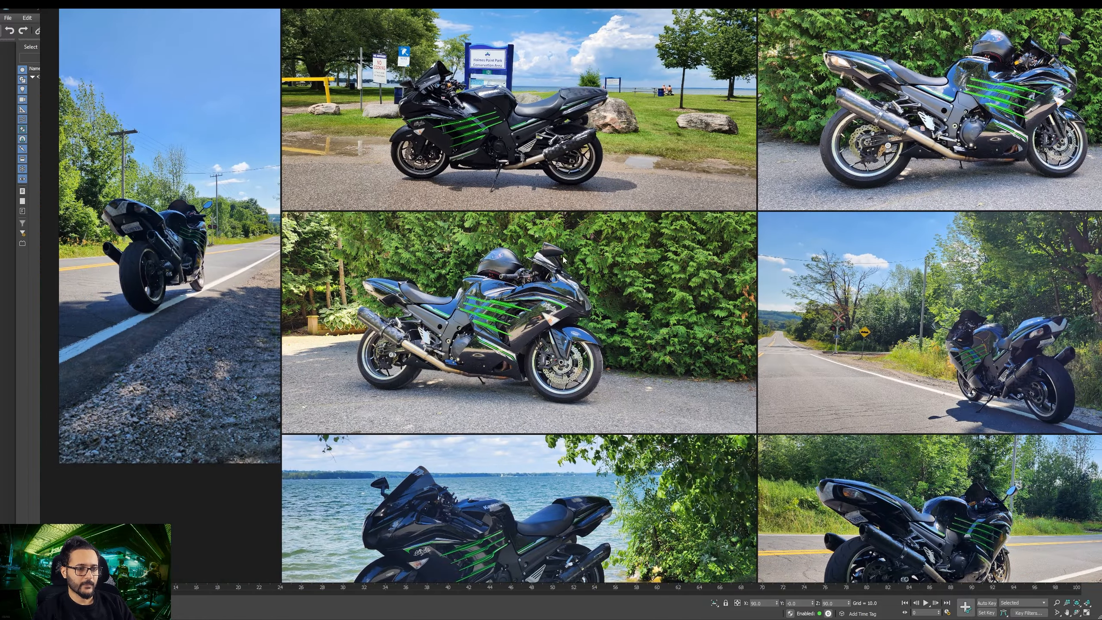
pyautogui.scroll(6, 443, 333)
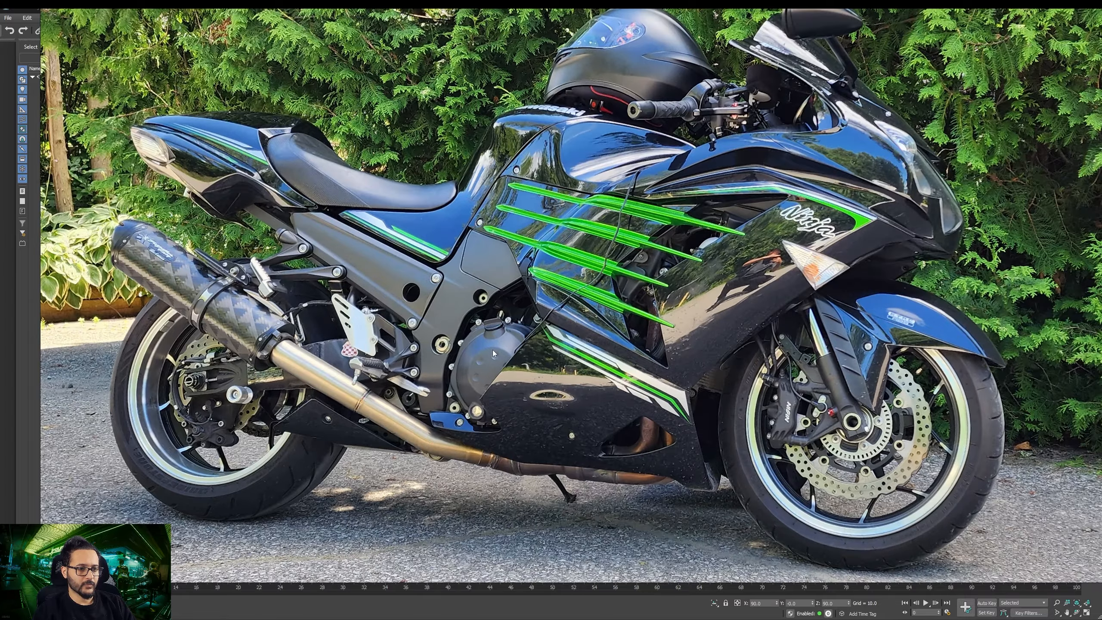
pyautogui.scroll(-6, 474, 364)
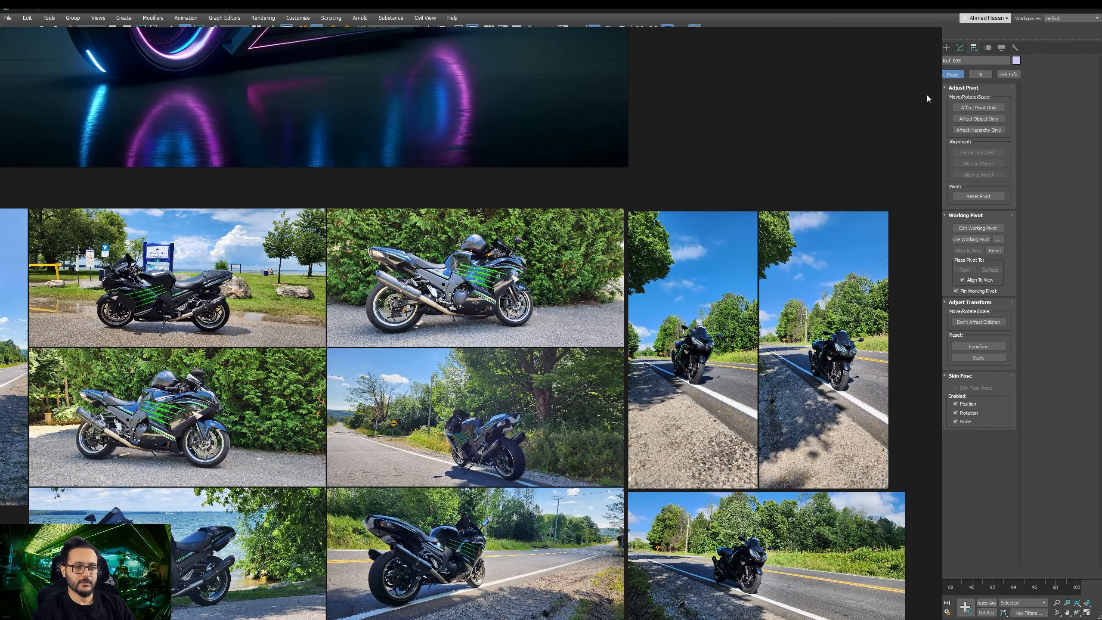
pyautogui.moveTo(926, 95); pyautogui.dragTo(5, 67)
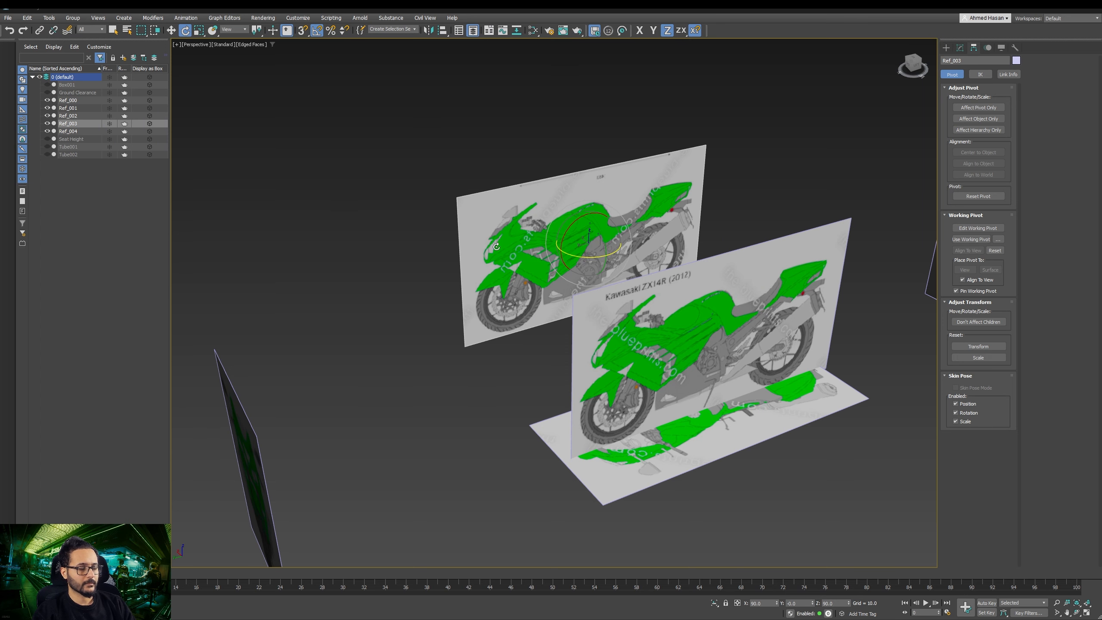
# Step: Examine both side view planes from the front and from behind to compare the two sides of the motorcycle
pyautogui.keyDown('alt'); pyautogui.moveTo(553, 332); pyautogui.dragTo(561, 319, button='middle'); pyautogui.keyUp('alt')
pyautogui.keyDown('alt'); pyautogui.moveTo(658, 335); pyautogui.dragTo(654, 343, button='middle'); pyautogui.keyUp('alt')
pyautogui.scroll(7, 618, 255)
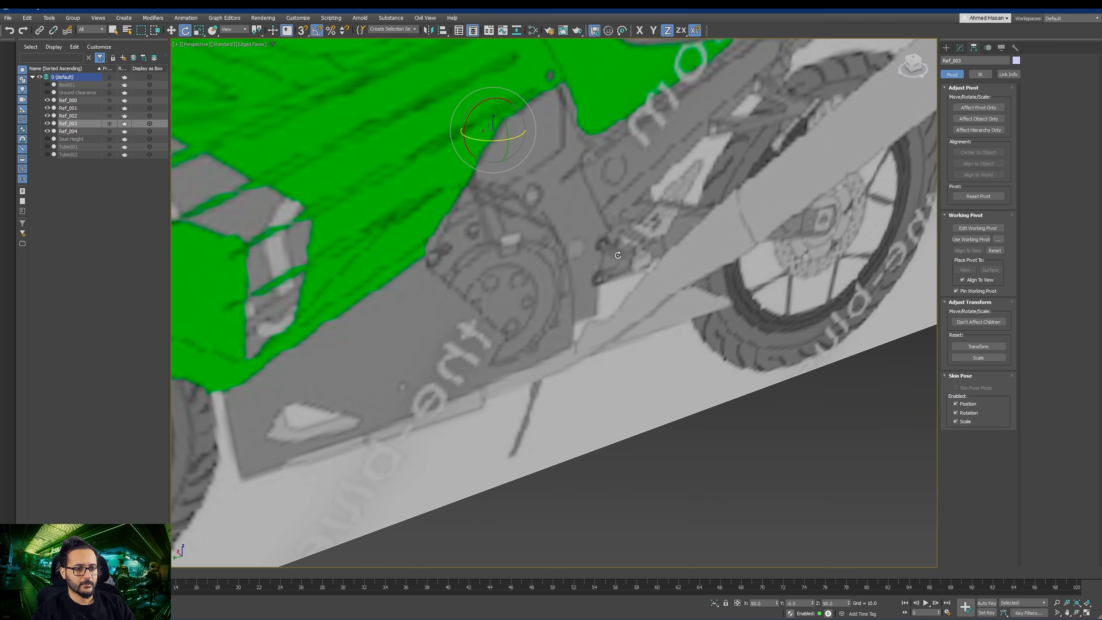
pyautogui.scroll(-6, 531, 267)
pyautogui.keyDown('alt'); pyautogui.moveTo(529, 266); pyautogui.dragTo(510, 249, button='middle'); pyautogui.keyUp('alt')
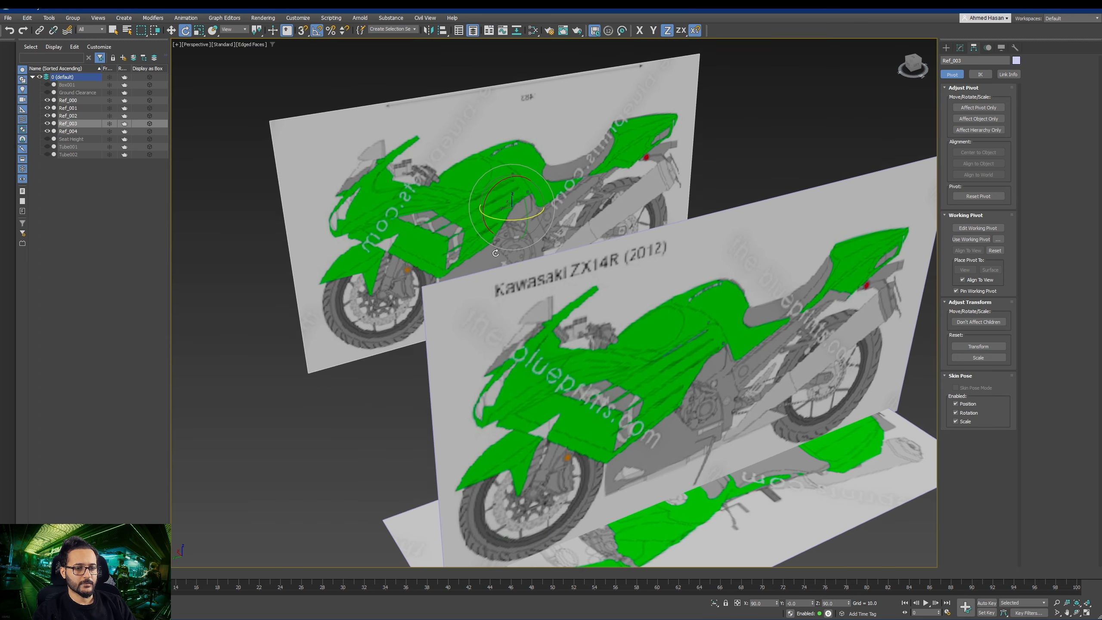
pyautogui.scroll(-2, 510, 250)
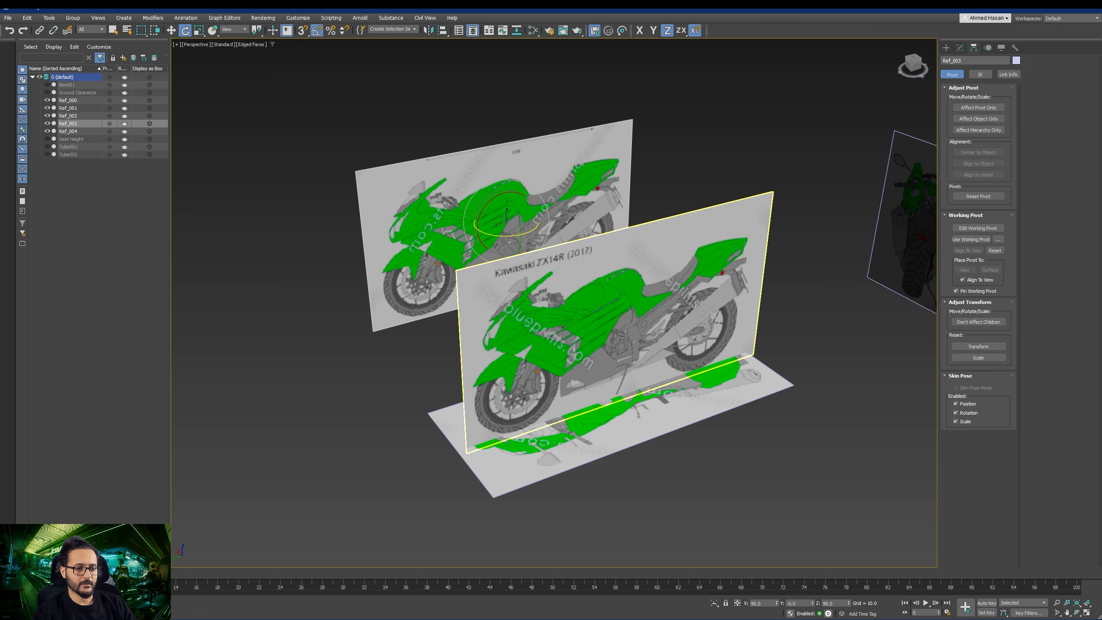
pyautogui.keyDown('alt'); pyautogui.moveTo(525, 326); pyautogui.dragTo(572, 373, button='middle'); pyautogui.keyUp('alt')
pyautogui.scroll(4, 537, 315)
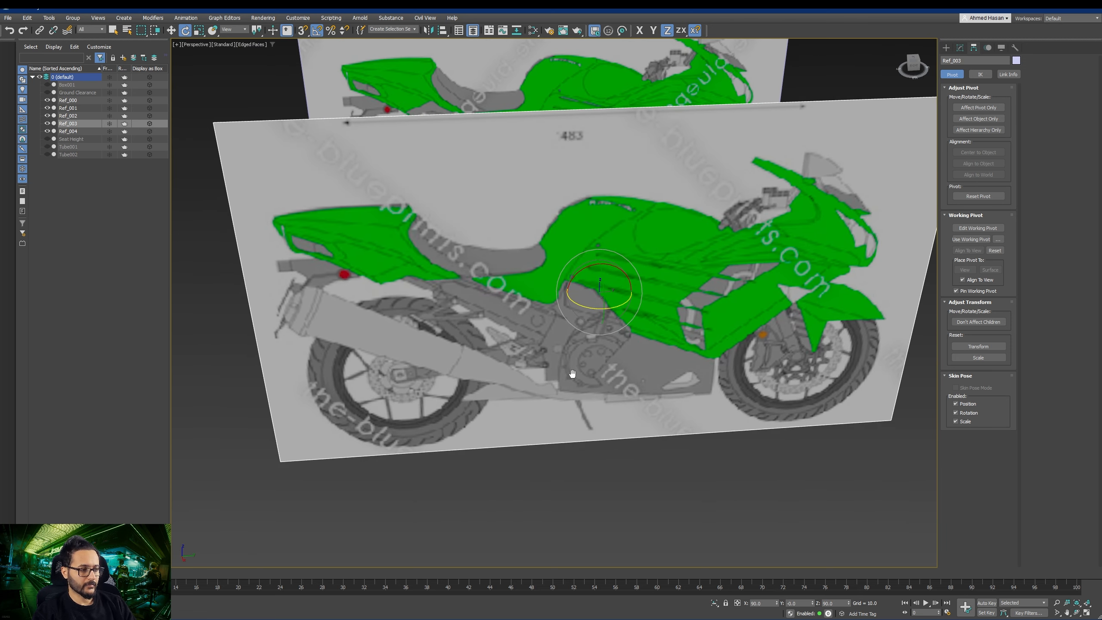
pyautogui.scroll(-3, 599, 329)
pyautogui.keyDown('alt'); pyautogui.moveTo(601, 324); pyautogui.dragTo(665, 347, button='middle'); pyautogui.keyUp('alt')
# Step: Move the opposite side view plane Ref_003 along X until it sits against the other side view plane
pyautogui.moveTo(694, 392); pyautogui.dragTo(541, 258)
pyautogui.scroll(4, 554, 260)
pyautogui.moveTo(565, 254); pyautogui.dragTo(598, 327, button='middle')
pyautogui.moveTo(571, 320); pyautogui.dragTo(568, 285)
pyautogui.click(576, 320)
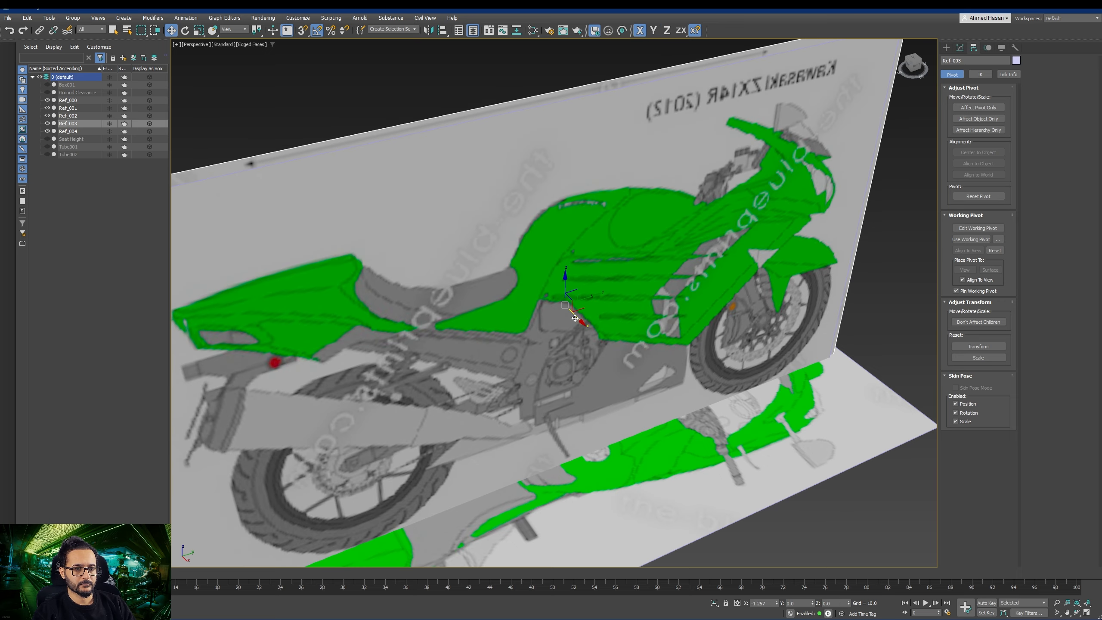
# Step: Slide the opposite side view plane along Y through the front view plane to compare how the two drawings line up
pyautogui.scroll(-5, 577, 322)
pyautogui.keyDown('alt'); pyautogui.moveTo(577, 332); pyautogui.dragTo(476, 343, button='middle'); pyautogui.keyUp('alt')
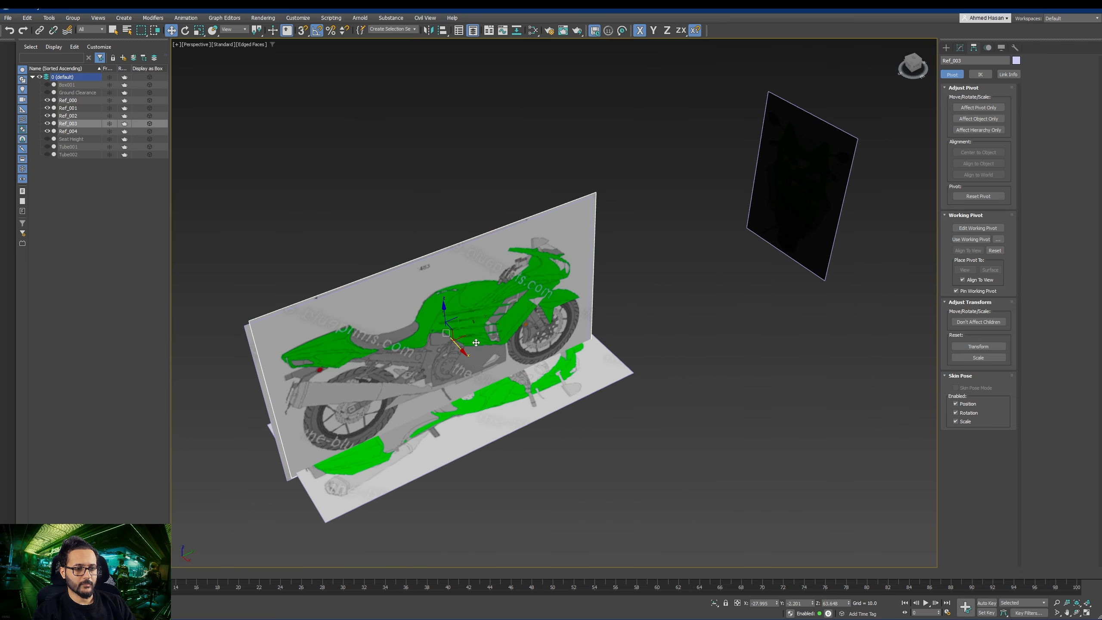
pyautogui.moveTo(473, 319); pyautogui.dragTo(748, 170)
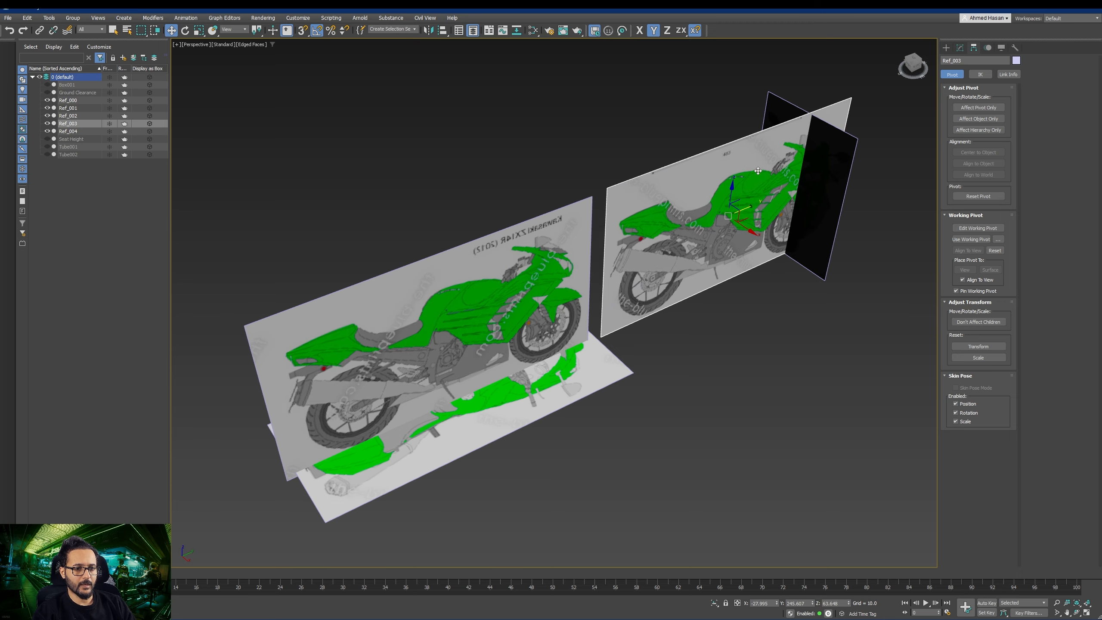
pyautogui.keyDown('alt'); pyautogui.moveTo(757, 171); pyautogui.dragTo(557, 405, button='middle'); pyautogui.keyUp('alt')
pyautogui.scroll(8, 472, 359)
pyautogui.scroll(-4, 511, 359)
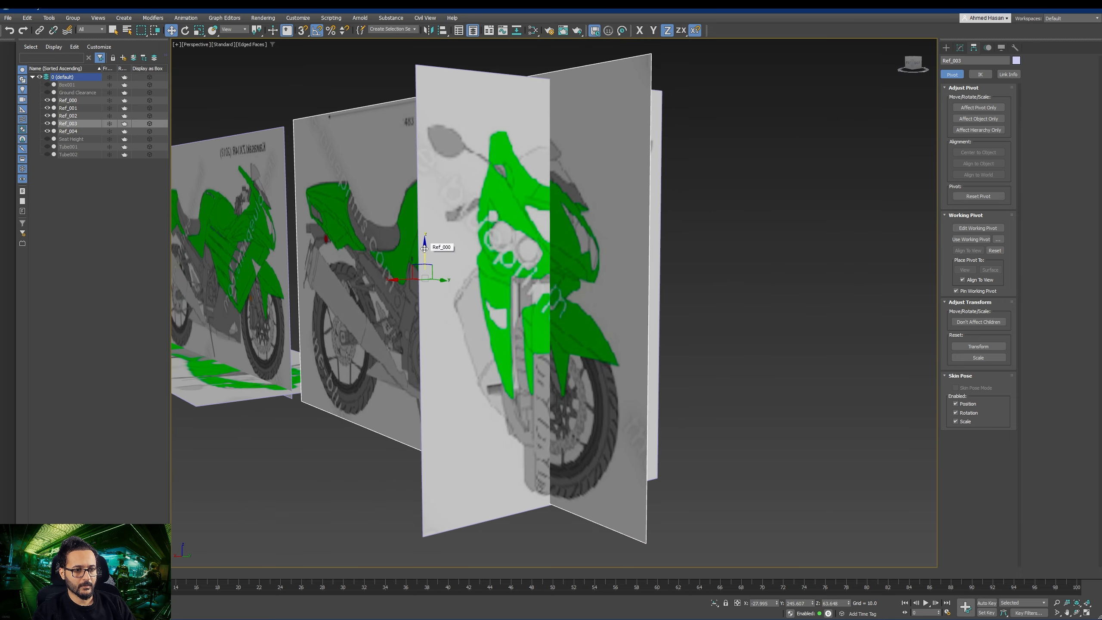
pyautogui.keyDown('alt'); pyautogui.moveTo(424, 250); pyautogui.dragTo(479, 265, button='middle'); pyautogui.keyUp('alt')
pyautogui.moveTo(479, 265); pyautogui.dragTo(557, 287)
# Step: Slide the opposite side view plane along Y through the rear view plane for comparison and undo the last shift
pyautogui.moveTo(579, 301); pyautogui.dragTo(308, 237)
pyautogui.scroll(-5, 355, 307)
pyautogui.keyDown('alt'); pyautogui.moveTo(354, 307); pyautogui.dragTo(384, 336, button='middle'); pyautogui.keyUp('alt')
pyautogui.moveTo(384, 336); pyautogui.dragTo(741, 402, button='middle')
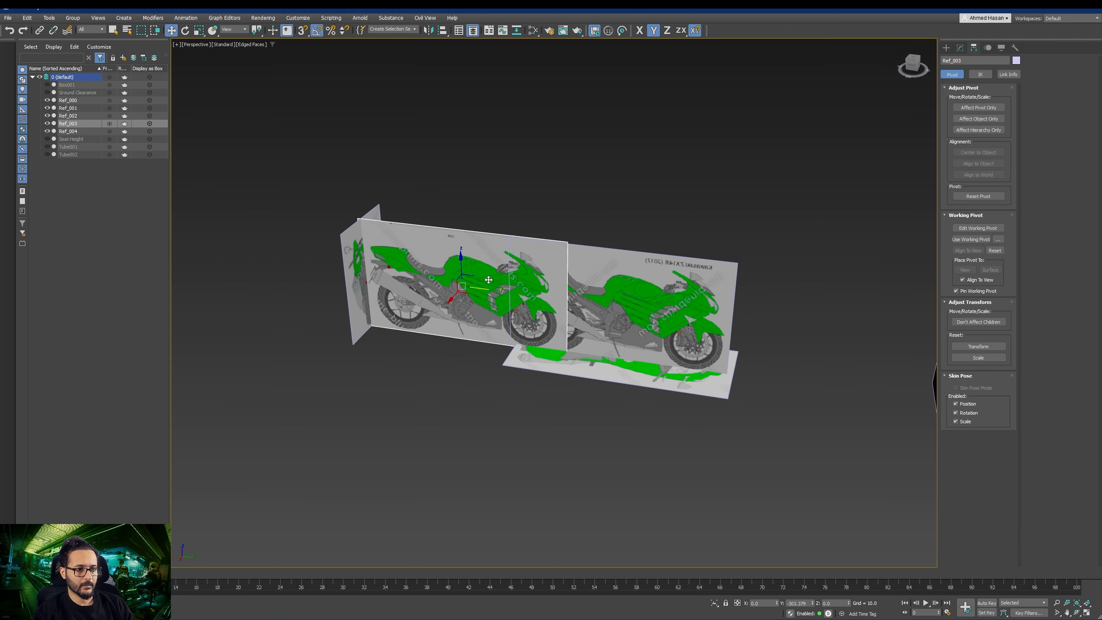
pyautogui.scroll(6, 488, 279)
pyautogui.scroll(-1, 709, 339)
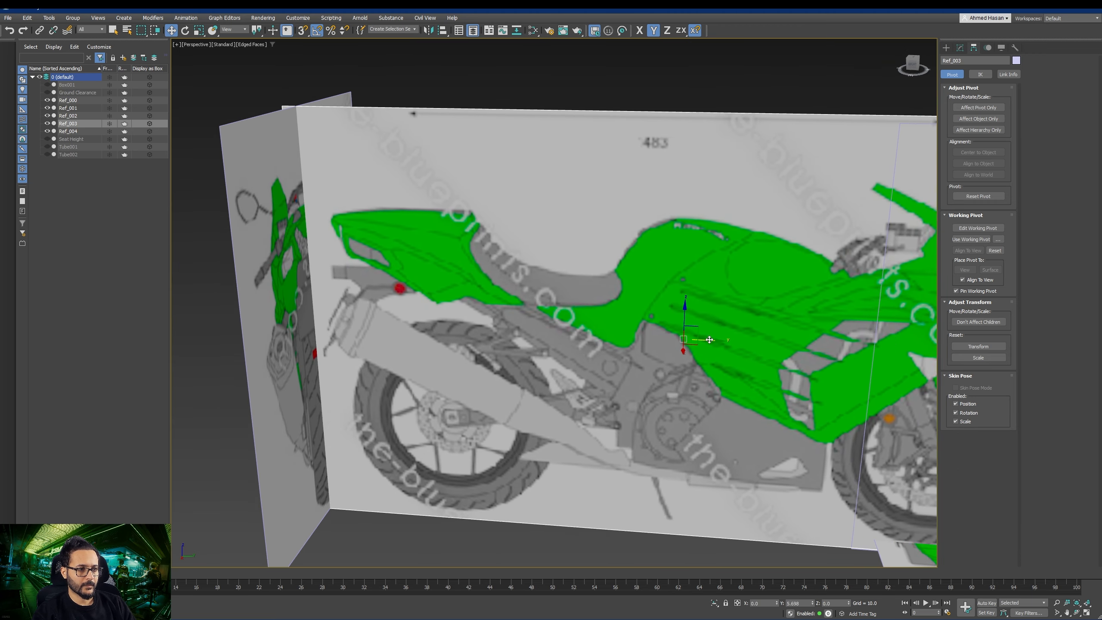
pyautogui.moveTo(709, 340); pyautogui.dragTo(643, 300)
pyautogui.scroll(-5, 581, 367)
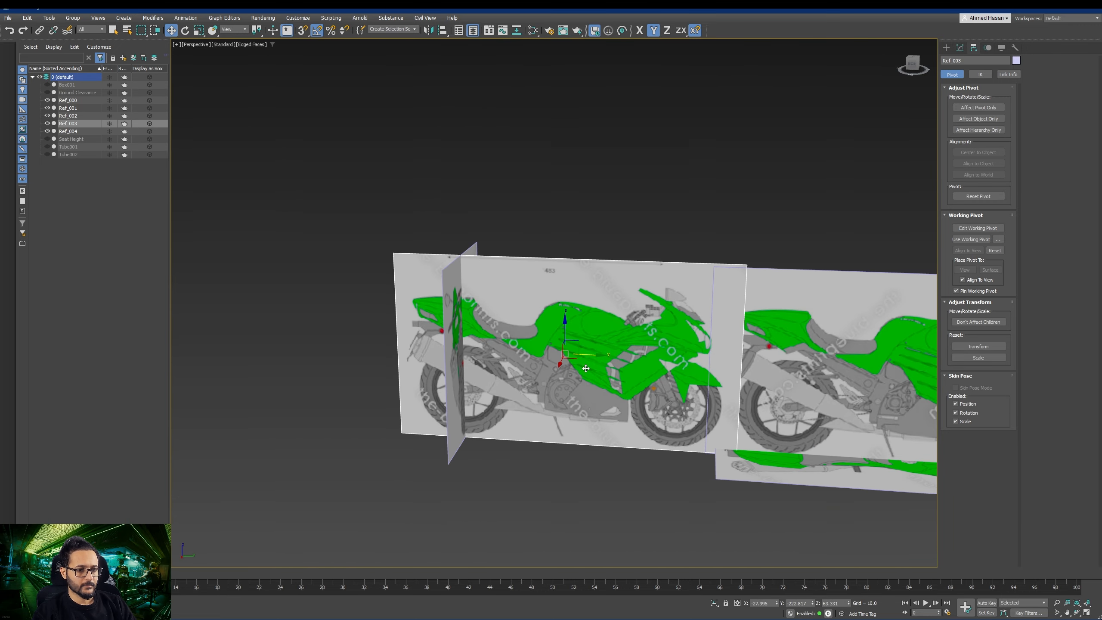
pyautogui.hotkey('ctrl', 'z')
# Step: Move the opposite side view plane back along Y until it overlaps the other side view plane
pyautogui.keyDown('alt'); pyautogui.moveTo(670, 372); pyautogui.dragTo(498, 400, button='middle'); pyautogui.keyUp('alt')
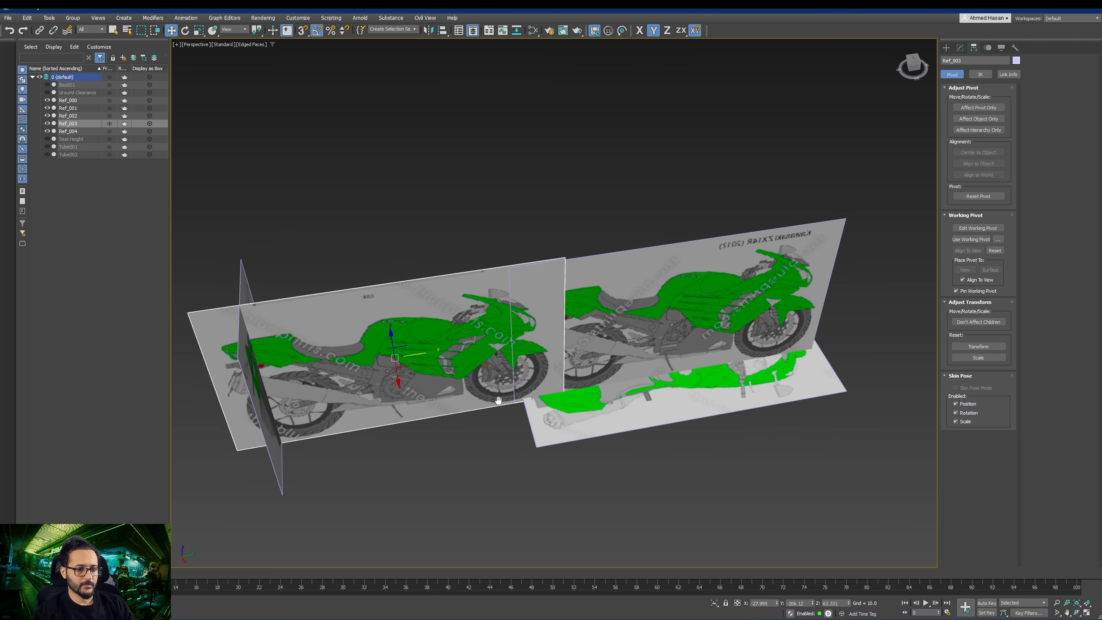
pyautogui.moveTo(421, 355); pyautogui.dragTo(612, 304)
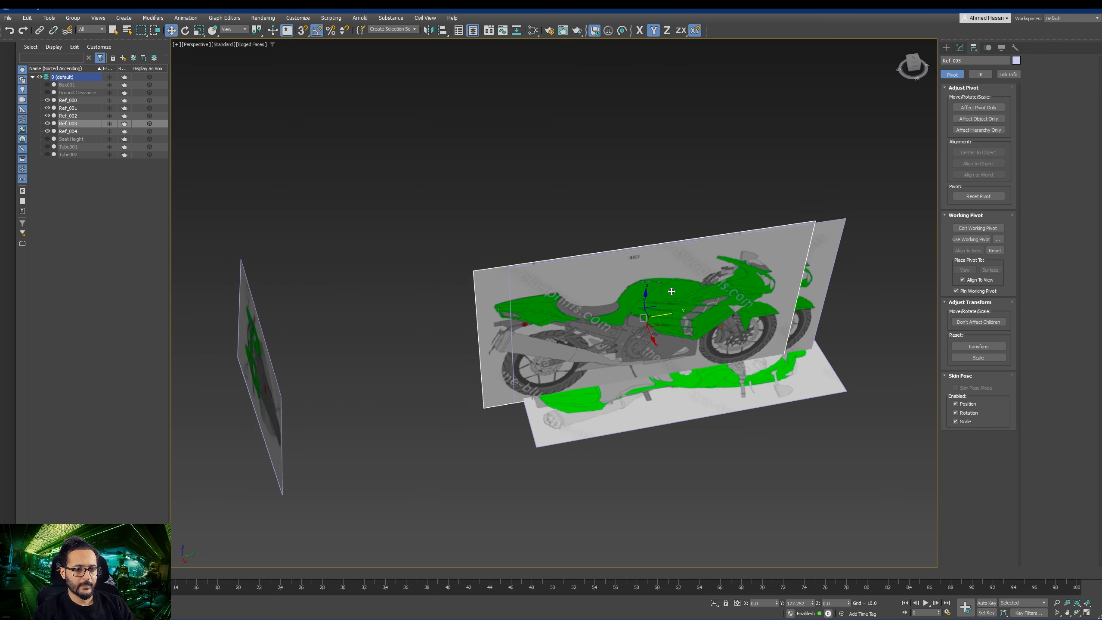
pyautogui.scroll(3, 671, 334)
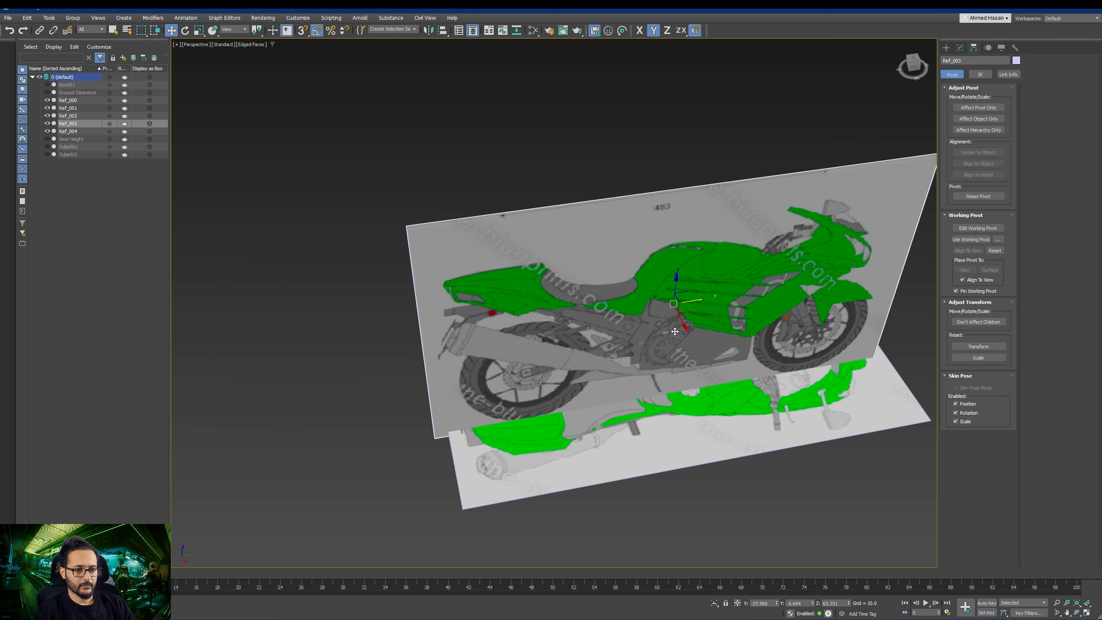
pyautogui.moveTo(689, 367); pyautogui.dragTo(659, 331, button='middle')
pyautogui.moveTo(662, 294)
pyautogui.keyDown('alt'); pyautogui.mouseDown(button='middle')
pyautogui.moveTo(670, 284)
pyautogui.moveTo(655, 299)
pyautogui.mouseUp(button='middle'); pyautogui.keyUp('alt')
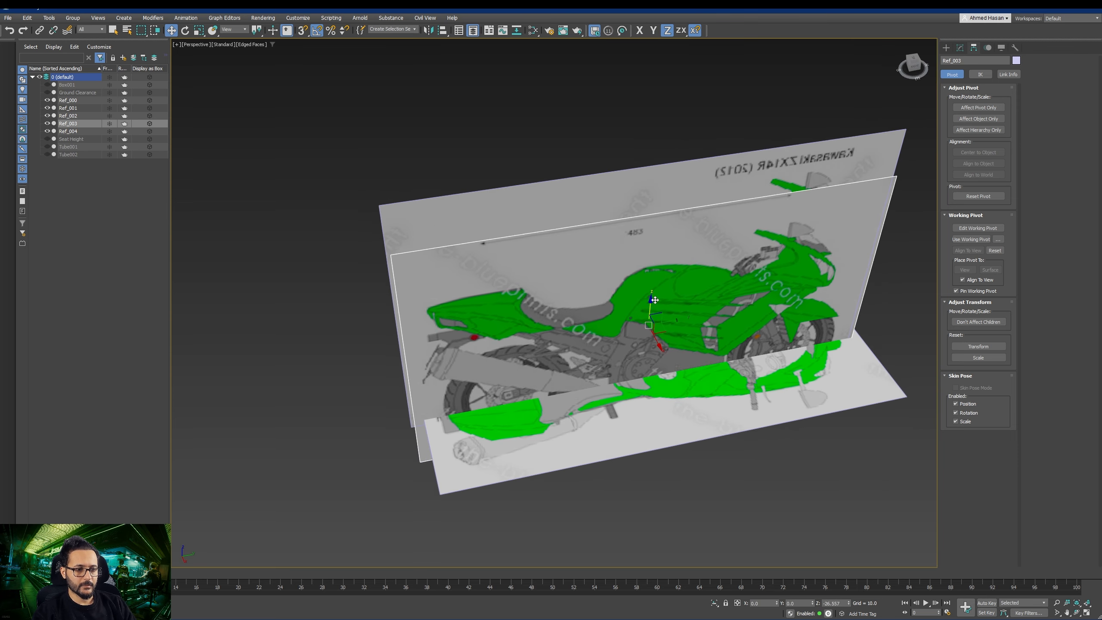
# Step: Try lowering the opposite side view plane through the top view plane, and undo the move
pyautogui.moveTo(655, 300); pyautogui.dragTo(676, 388)
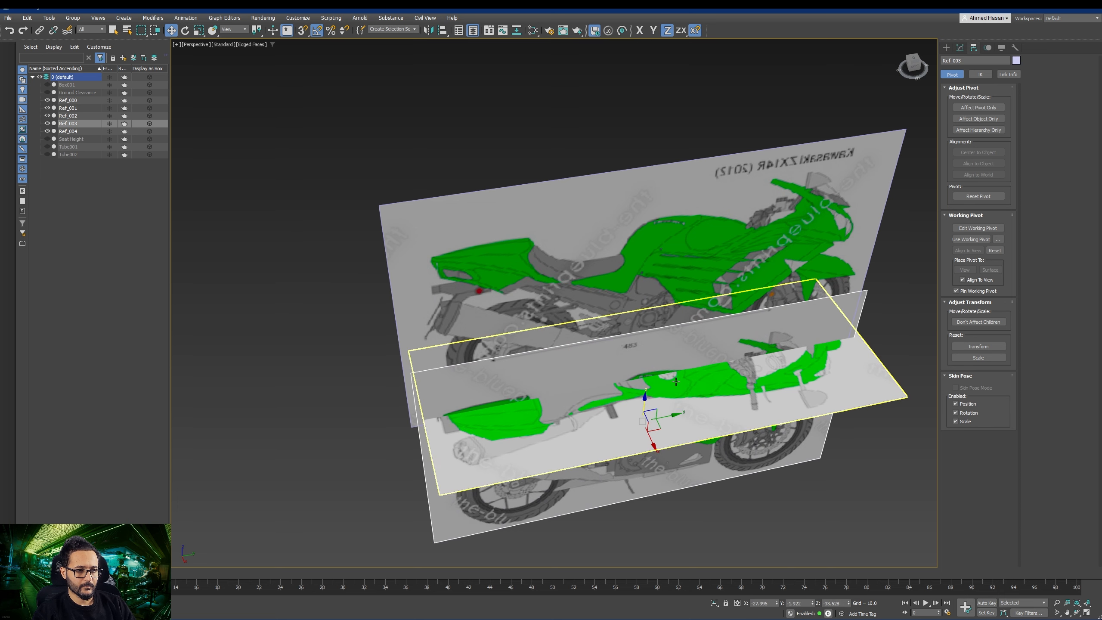
pyautogui.hotkey('ctrl', 'z')
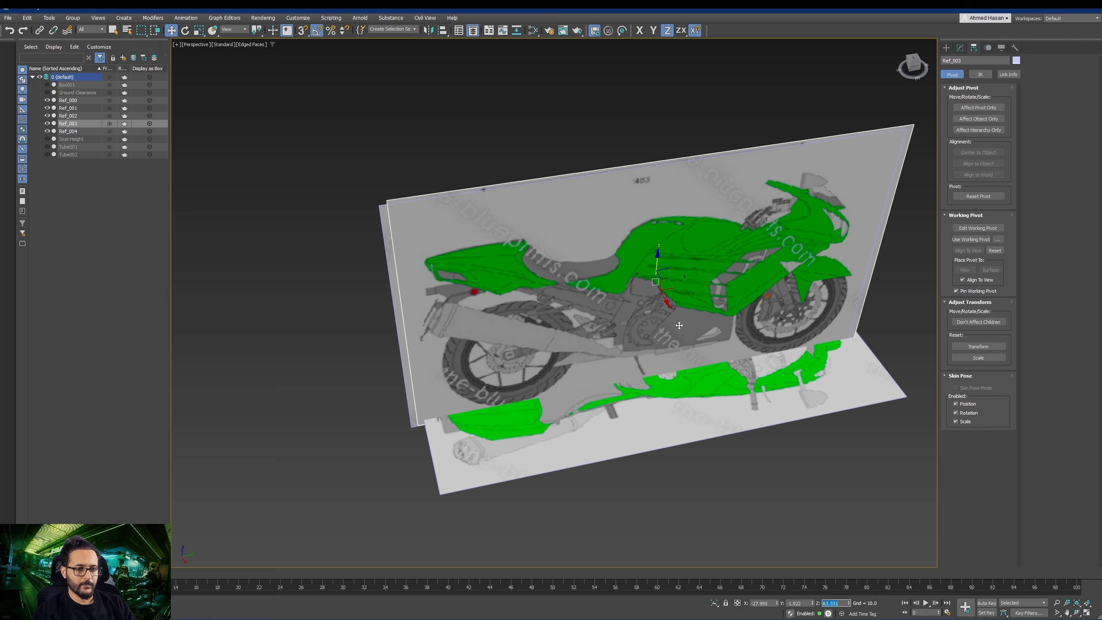
pyautogui.moveTo(679, 325); pyautogui.dragTo(656, 323, button='middle')
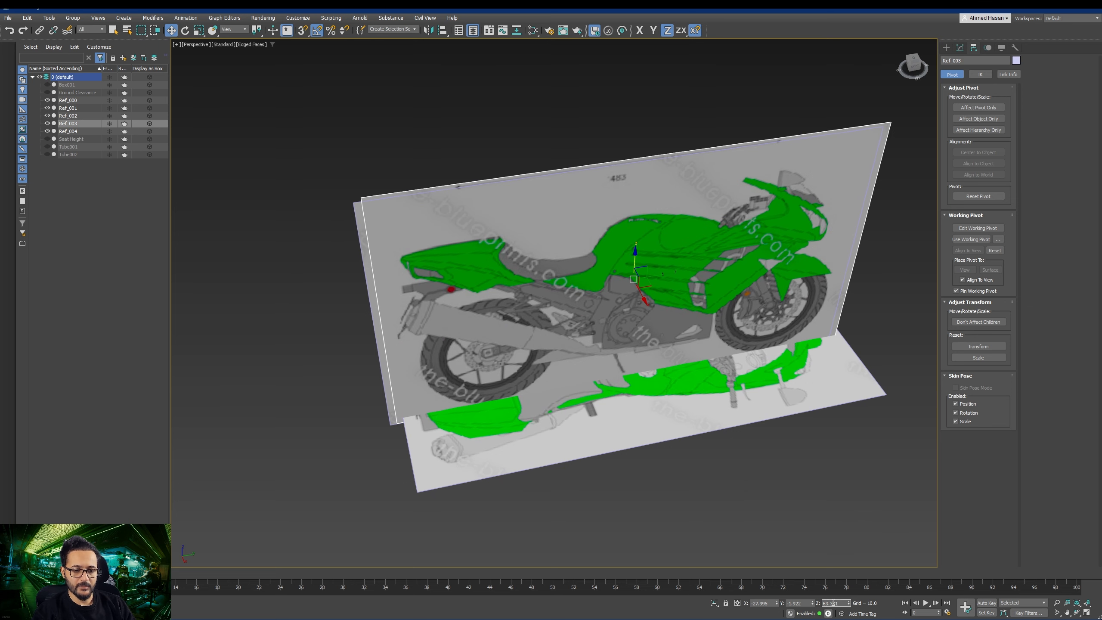
pyautogui.moveTo(700, 444); pyautogui.dragTo(687, 443, button='middle')
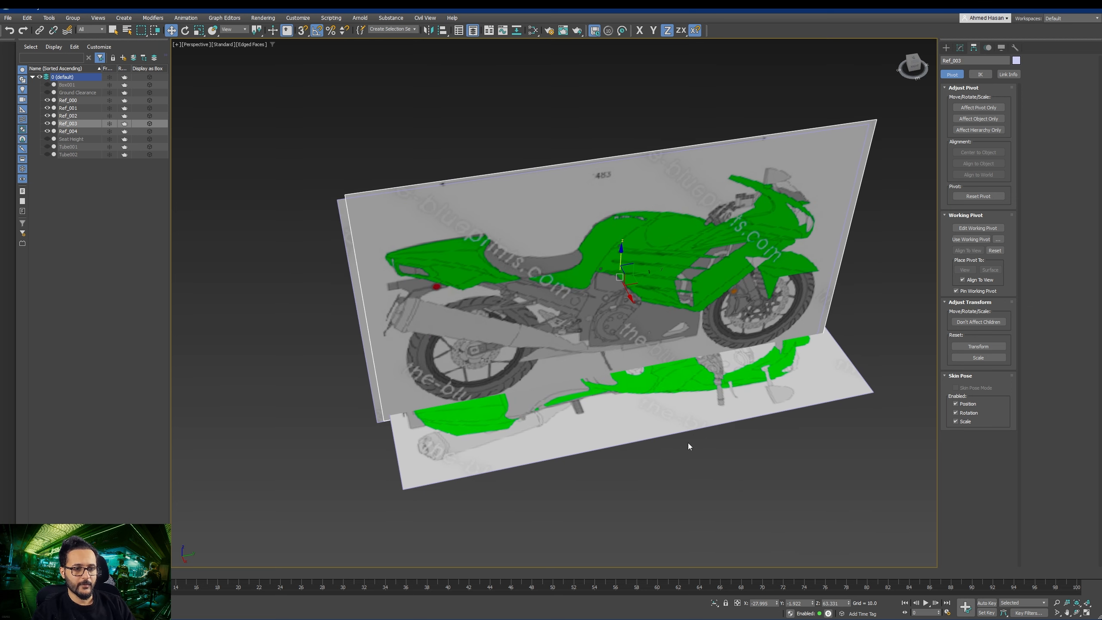
# Step: Lower the opposite side view plane through the top view plane and nudge it along Y to match the top drawing
pyautogui.moveTo(620, 256); pyautogui.dragTo(641, 408)
pyautogui.scroll(5, 607, 410)
pyautogui.scroll(-3, 731, 402)
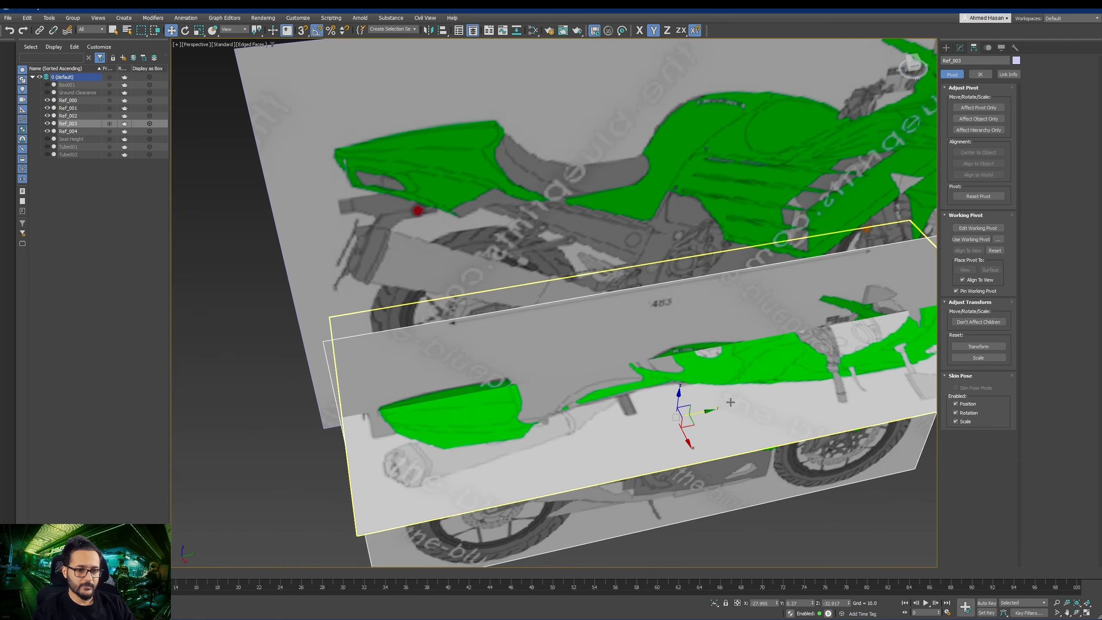
pyautogui.moveTo(712, 415); pyautogui.dragTo(708, 412)
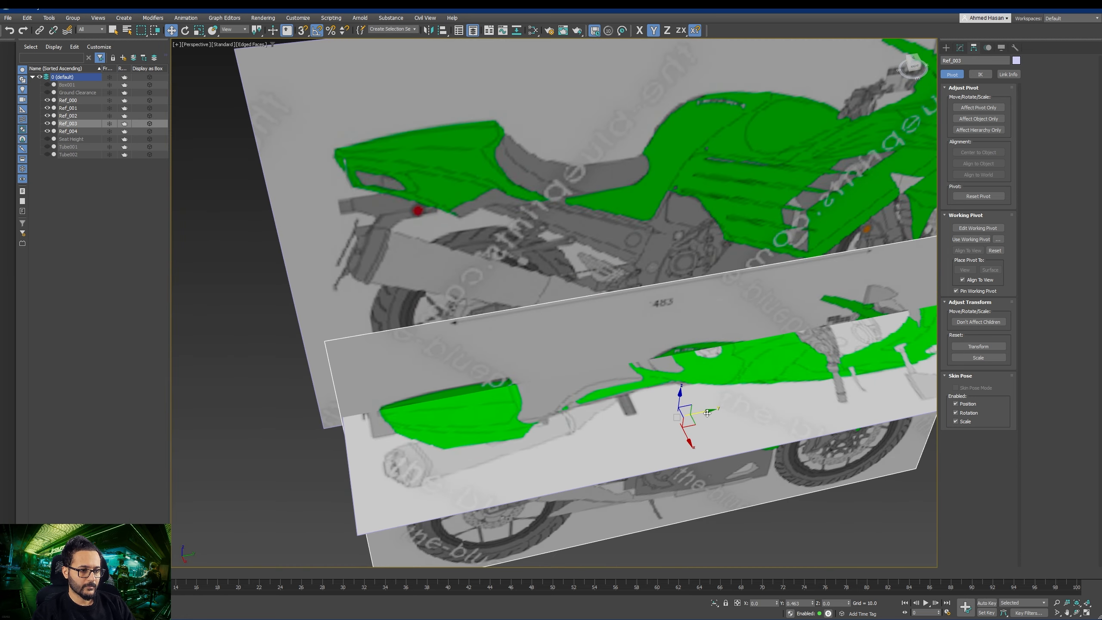
pyautogui.moveTo(707, 412); pyautogui.dragTo(532, 408, button='middle')
pyautogui.moveTo(532, 408); pyautogui.dragTo(555, 423, button='middle')
# Step: Raise the opposite side view plane to compare its front end with the top view, nudge it along Y and lower it again
pyautogui.moveTo(496, 414); pyautogui.dragTo(502, 290)
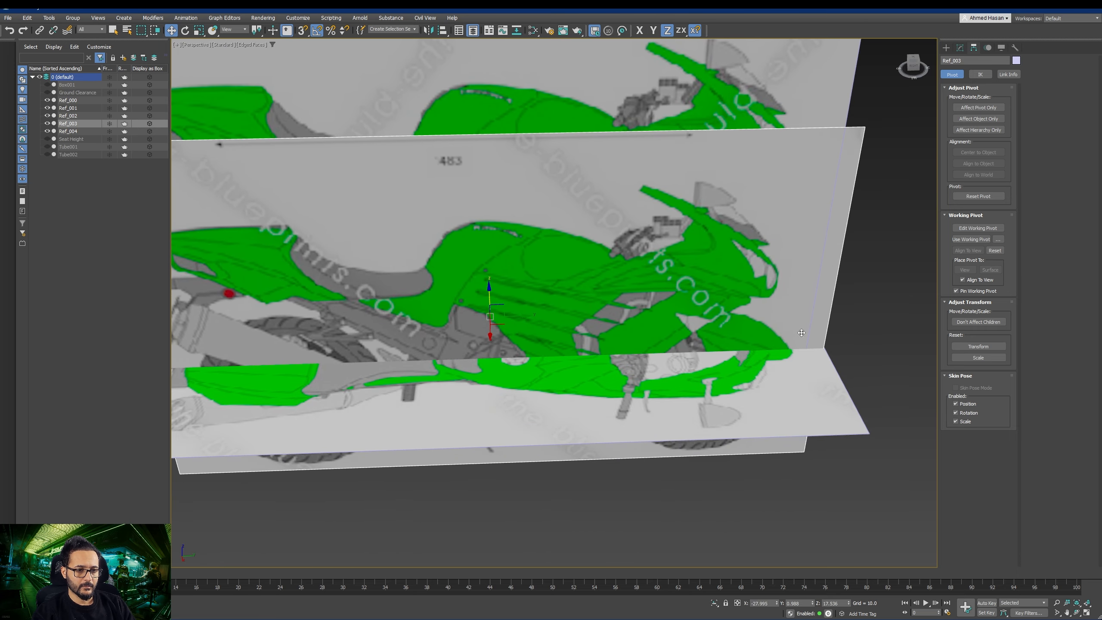
pyautogui.scroll(5, 800, 347)
pyautogui.scroll(-4, 773, 320)
pyautogui.moveTo(595, 298); pyautogui.dragTo(690, 363, button='middle')
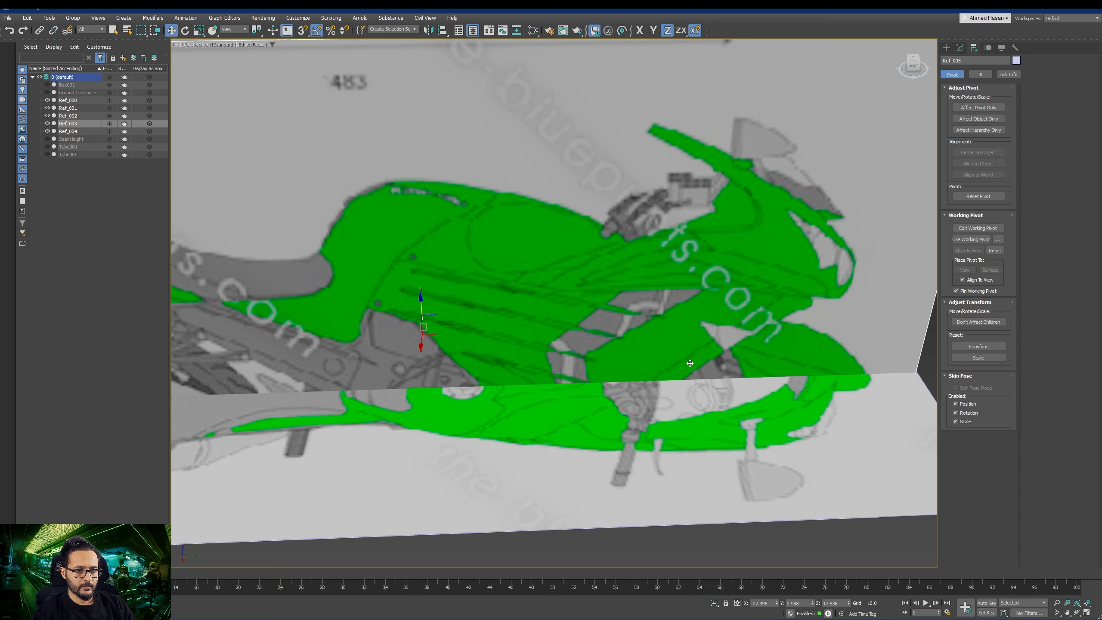
pyautogui.click(451, 325)
pyautogui.moveTo(451, 324); pyautogui.dragTo(502, 477)
# Step: Try shifting the opposite side view plane along X relative to the top view plane, and undo the shift
pyautogui.scroll(-4, 511, 408)
pyautogui.keyDown('alt'); pyautogui.moveTo(511, 408); pyautogui.dragTo(557, 431, button='middle'); pyautogui.keyUp('alt')
pyautogui.moveTo(557, 430); pyautogui.dragTo(607, 439, button='middle')
pyautogui.moveTo(531, 484); pyautogui.dragTo(568, 545)
pyautogui.hotkey('ctrl', 'z')
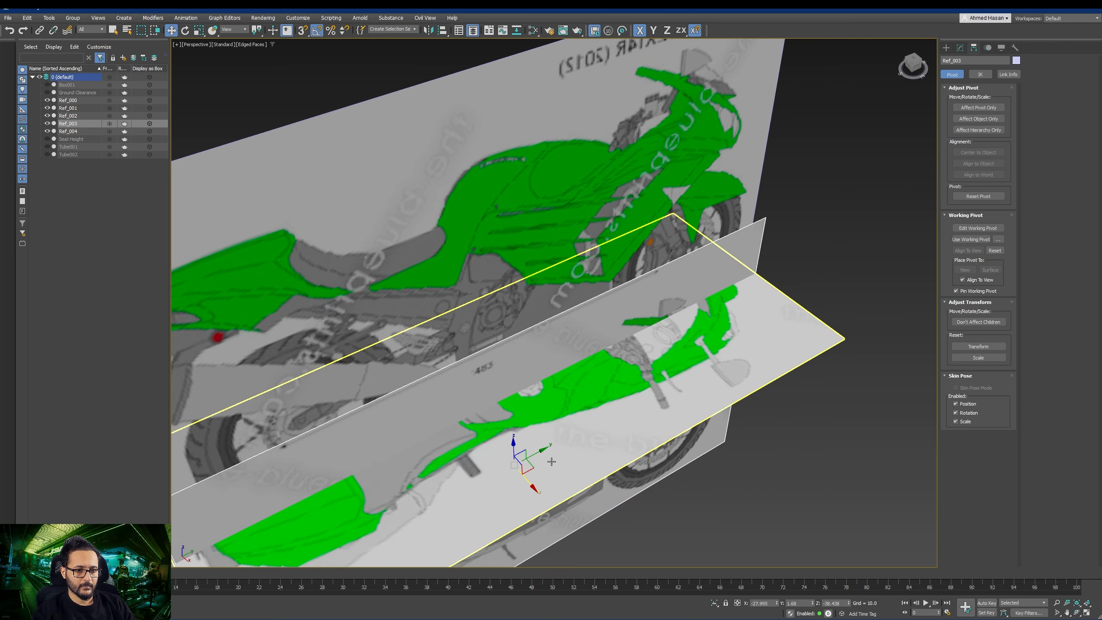
# Step: Raise the opposite side view plane in stages through the top view plane, compare the tails and fine-tune its Y position
pyautogui.keyDown('alt'); pyautogui.moveTo(552, 462); pyautogui.dragTo(614, 434, button='middle'); pyautogui.keyUp('alt')
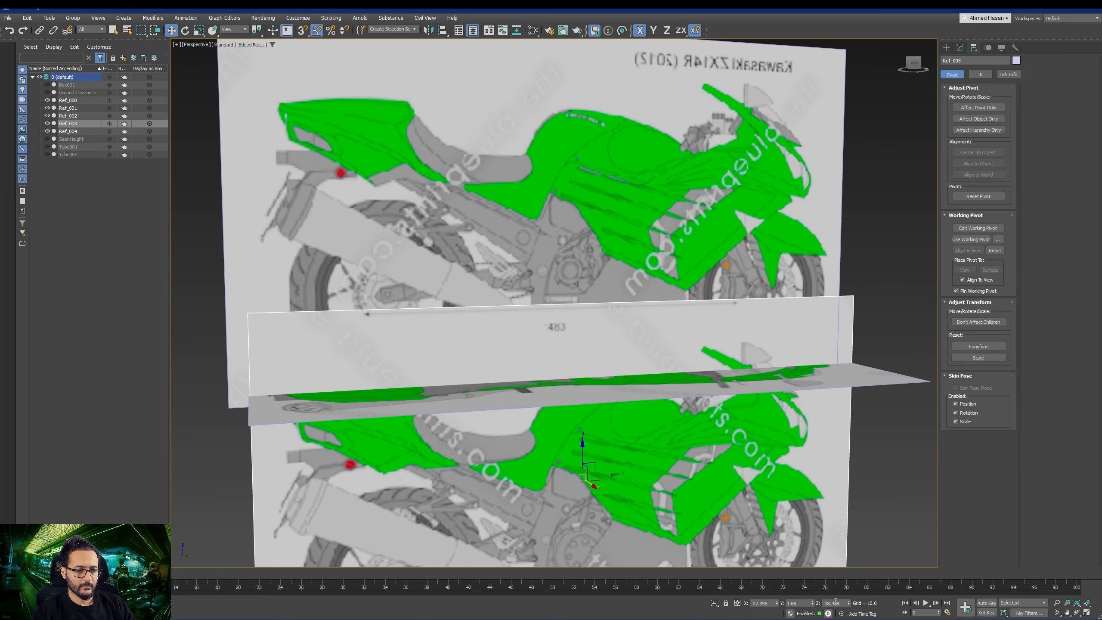
pyautogui.keyDown('alt'); pyautogui.moveTo(447, 375); pyautogui.dragTo(636, 322, button='middle'); pyautogui.keyUp('alt')
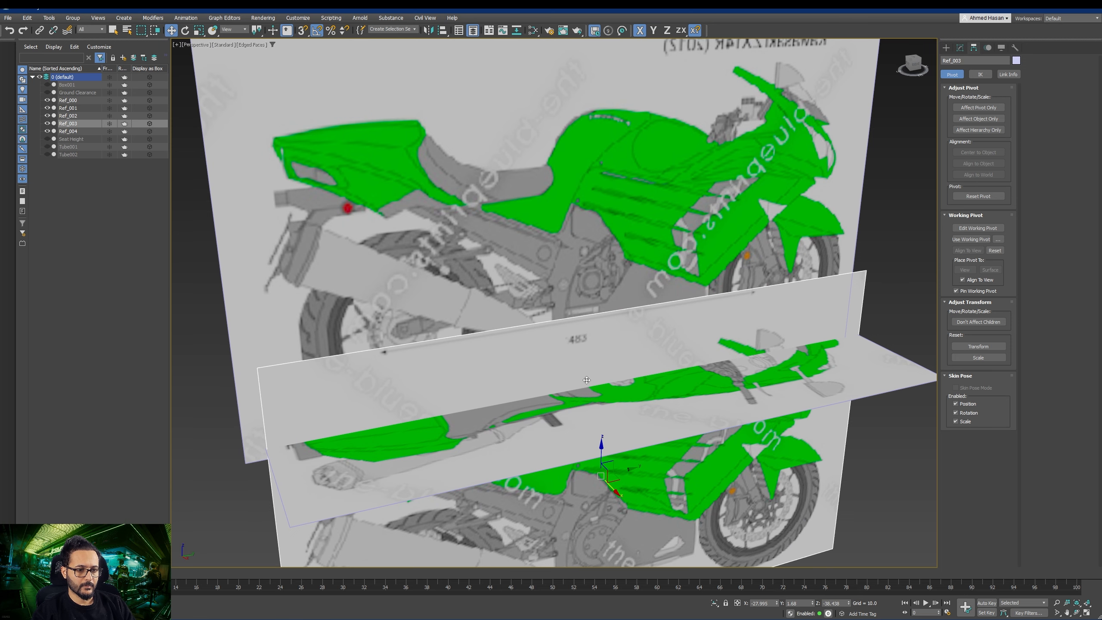
pyautogui.moveTo(602, 453)
pyautogui.mouseDown()
pyautogui.moveTo(598, 419)
pyautogui.moveTo(611, 437)
pyautogui.mouseUp()
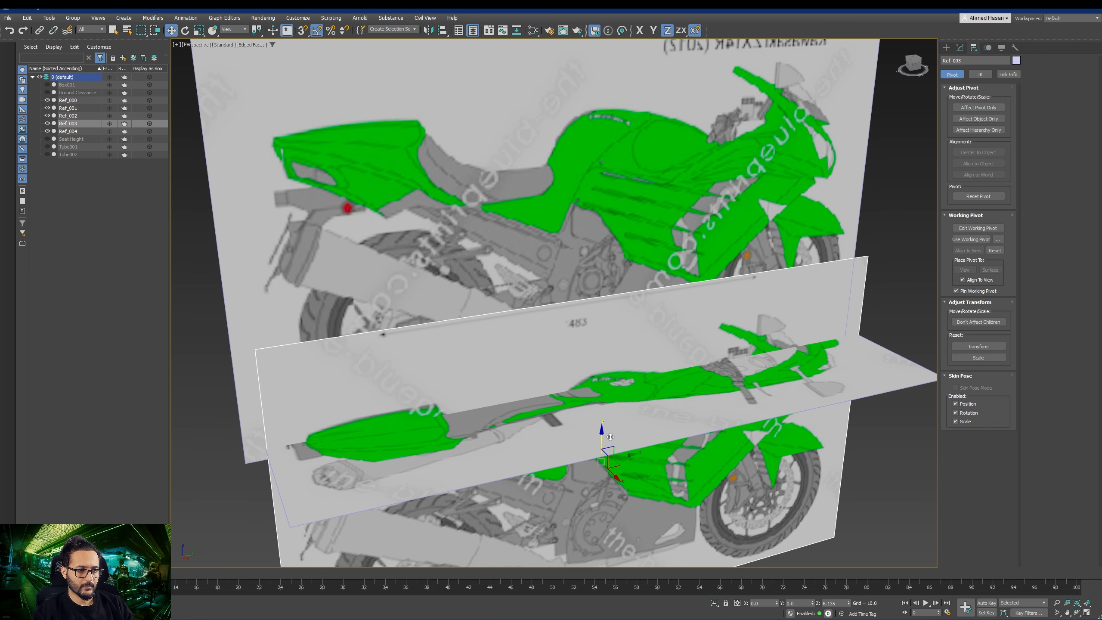
pyautogui.scroll(10, 652, 427)
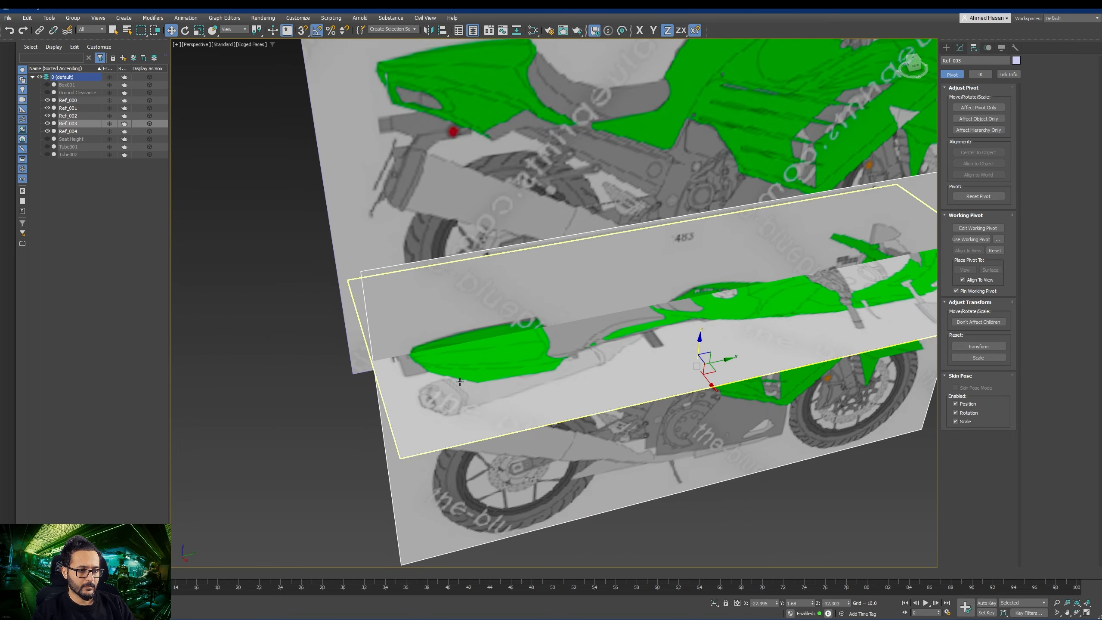
pyautogui.scroll(-10, 465, 325)
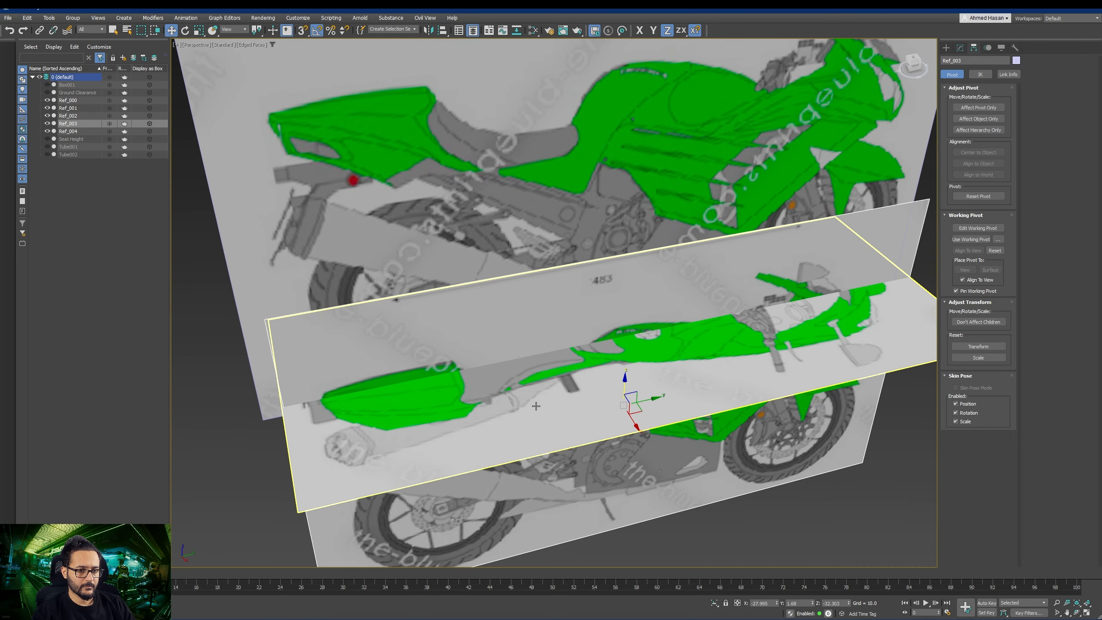
pyautogui.moveTo(606, 378); pyautogui.dragTo(630, 269)
pyautogui.keyDown('alt'); pyautogui.moveTo(630, 269); pyautogui.dragTo(528, 361, button='middle'); pyautogui.keyUp('alt')
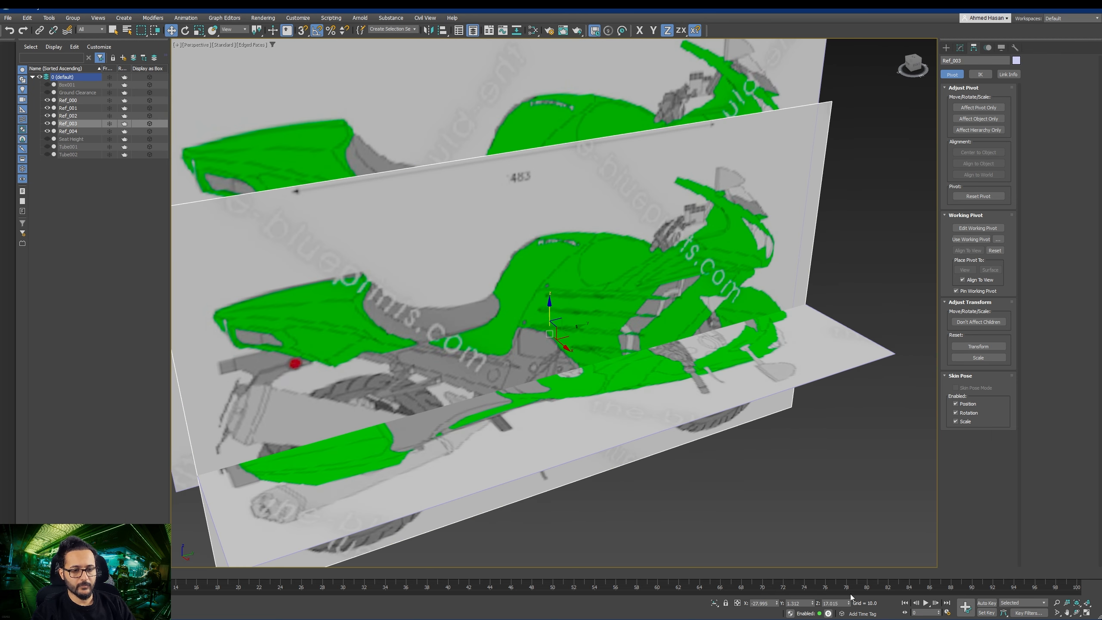
# Step: Set the opposite side view plane's Z position to 63.331
pyautogui.click(831, 602)
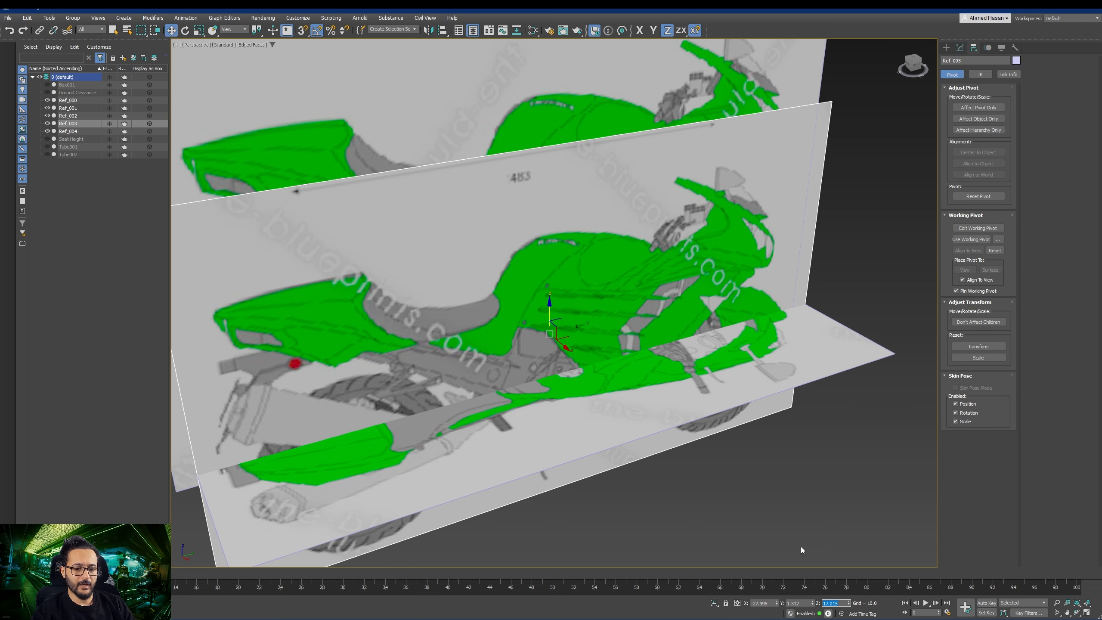
pyautogui.write('63.331')
pyautogui.press('Return')
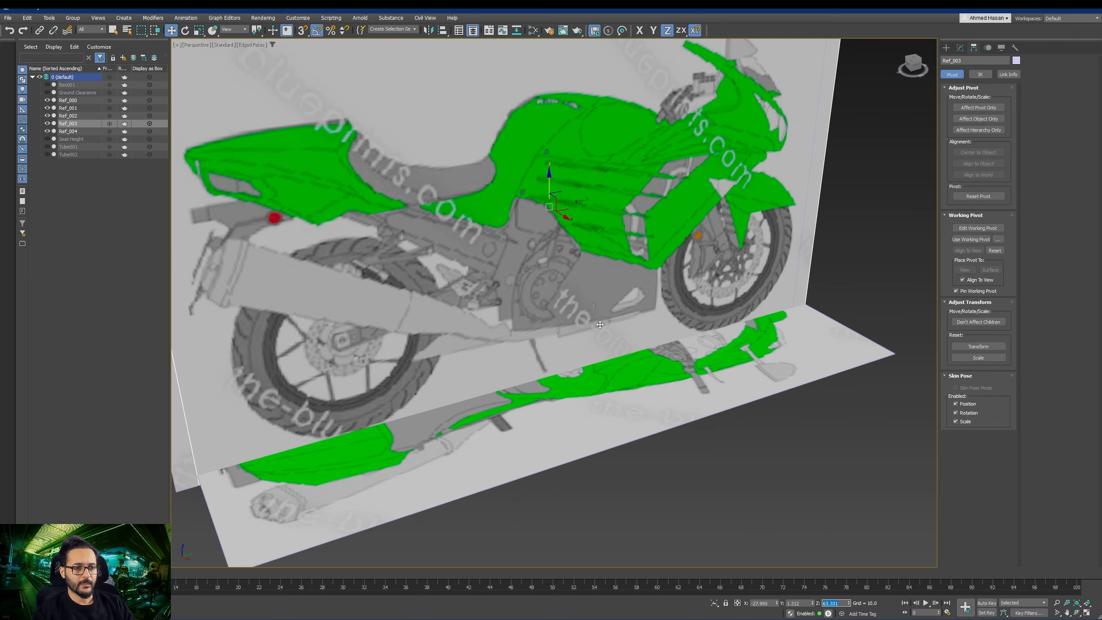
# Step: Nudge the opposite side view plane slightly along X and Y to line it up with the other side view plane
pyautogui.moveTo(600, 324); pyautogui.dragTo(588, 328, button='middle')
pyautogui.moveTo(567, 276); pyautogui.dragTo(566, 281)
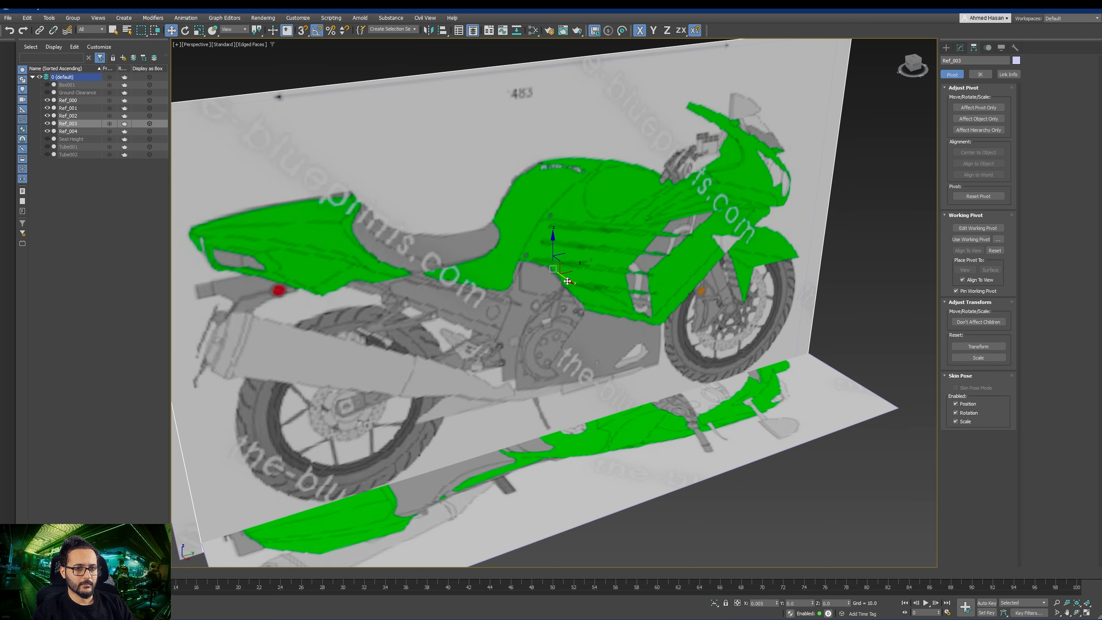
pyautogui.moveTo(567, 281); pyautogui.dragTo(566, 281)
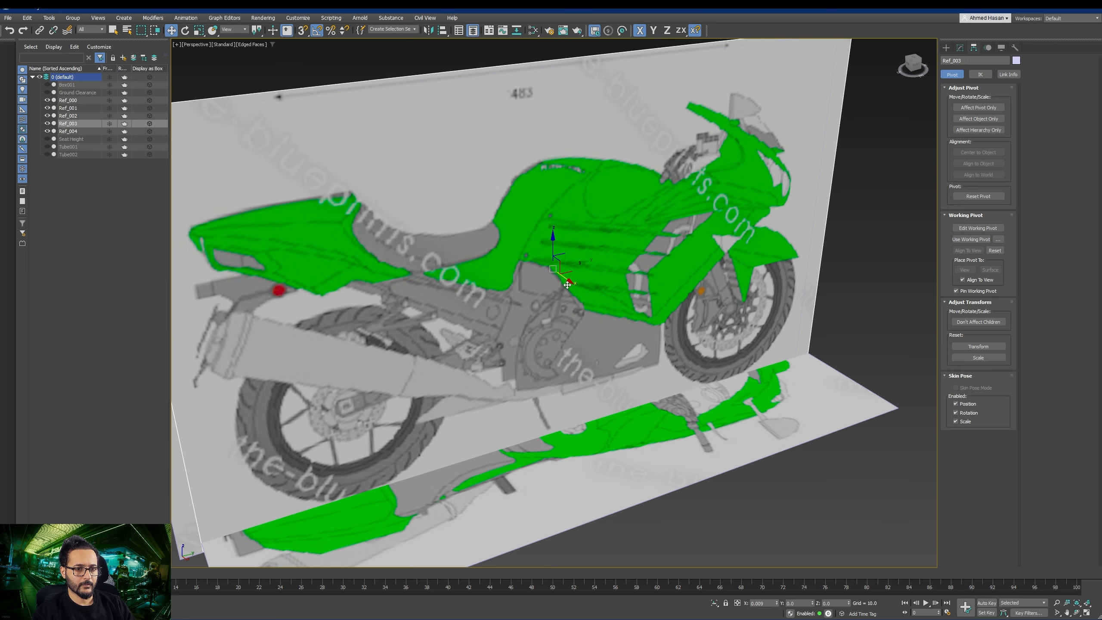
pyautogui.moveTo(579, 264)
pyautogui.mouseDown()
pyautogui.moveTo(562, 279)
pyautogui.moveTo(574, 276)
pyautogui.mouseUp()
pyautogui.hotkey('ctrl', 'z')
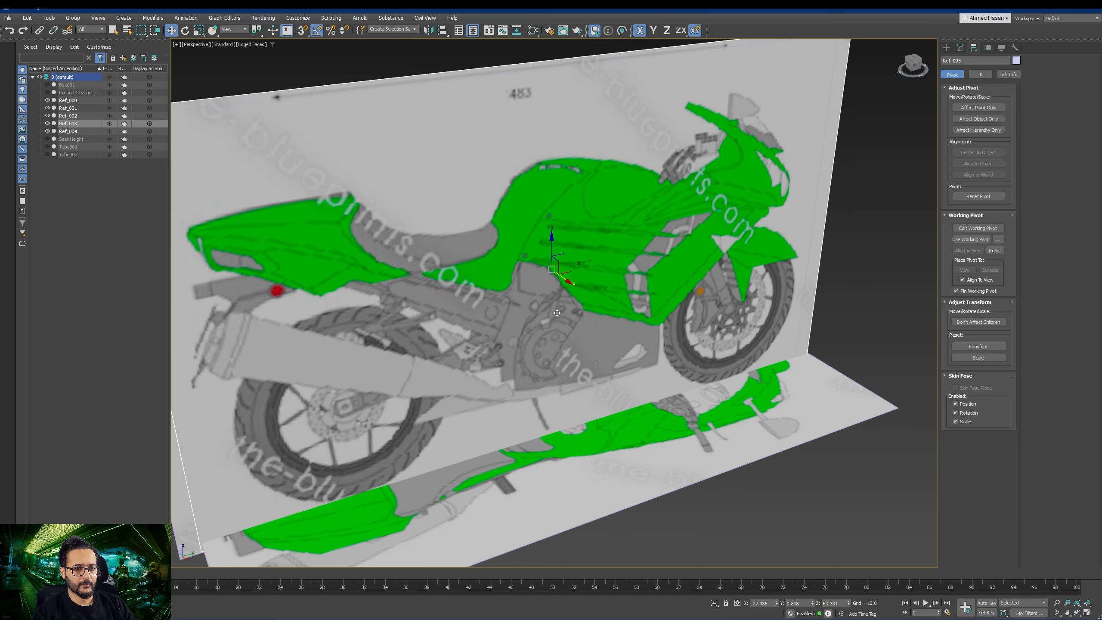
# Step: Examine the fit between the two side view planes and the top view plane from both sides of the motorcycle
pyautogui.moveTo(516, 303); pyautogui.dragTo(629, 282, button='middle')
pyautogui.scroll(-3, 532, 311)
pyautogui.scroll(-4, 629, 282)
pyautogui.scroll(6, 629, 282)
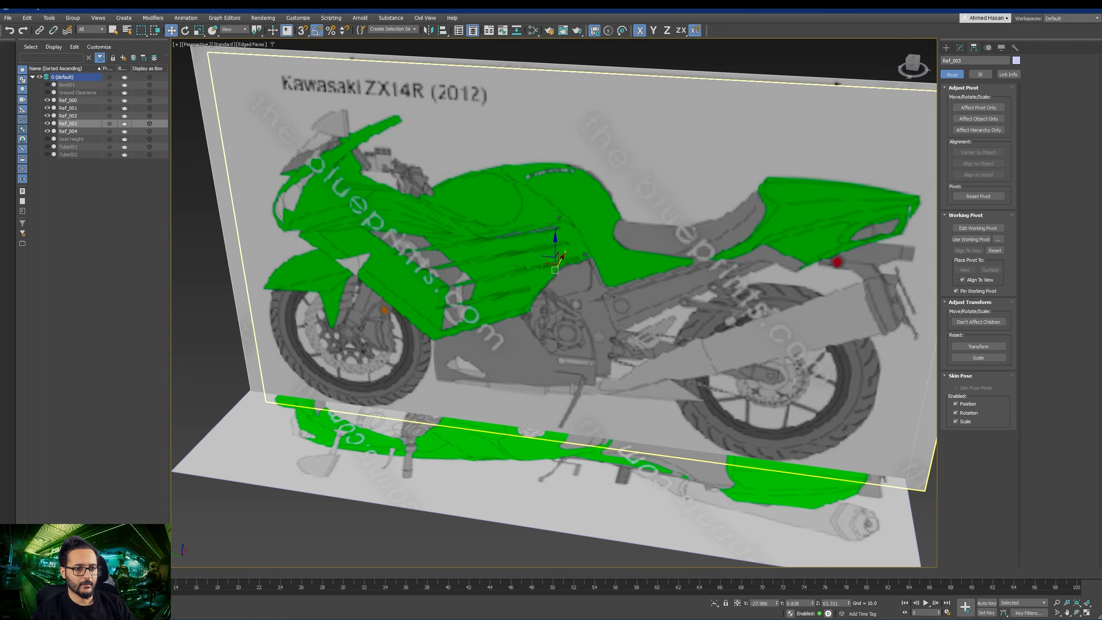
pyautogui.scroll(-4, 616, 295)
pyautogui.keyDown('alt'); pyautogui.moveTo(553, 295); pyautogui.dragTo(594, 318, button='middle'); pyautogui.keyUp('alt')
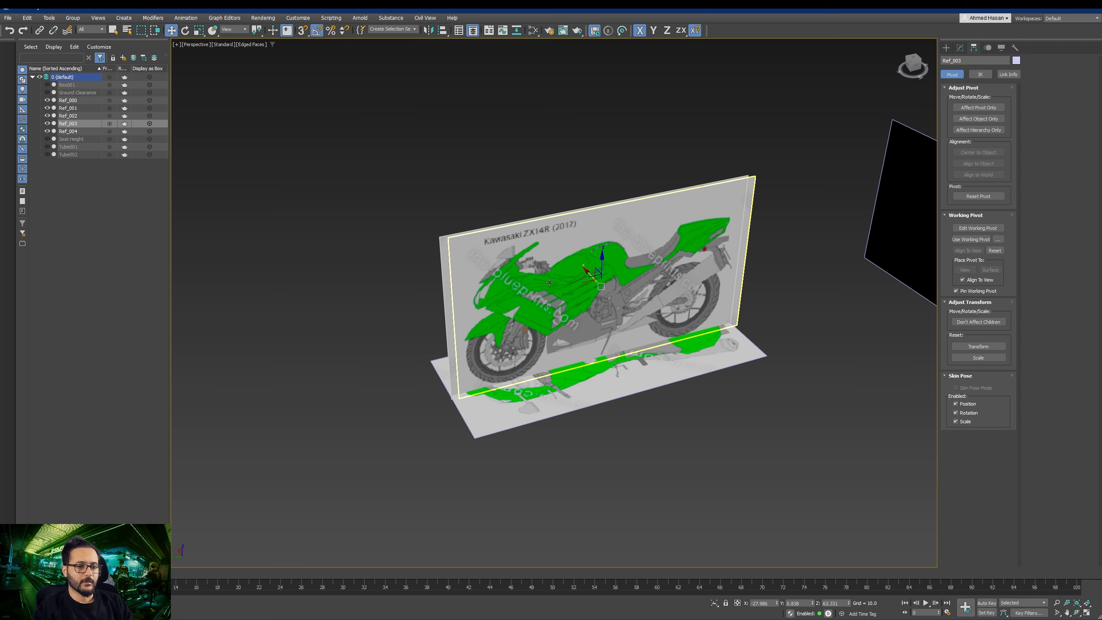
pyautogui.moveTo(563, 287); pyautogui.dragTo(551, 284, button='middle')
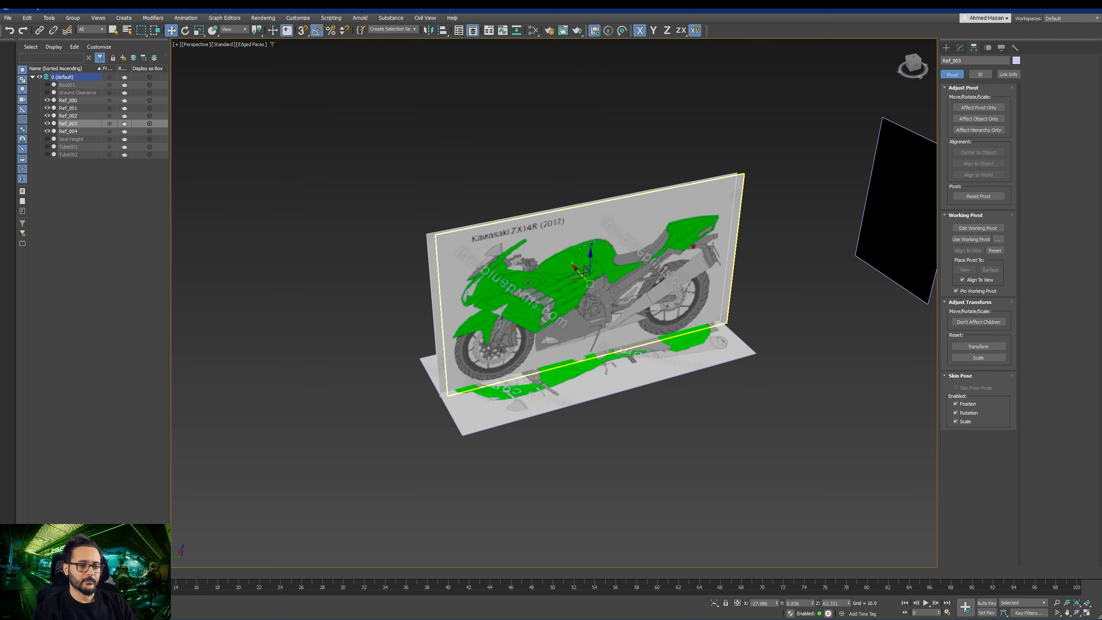
pyautogui.moveTo(576, 268); pyautogui.dragTo(661, 318)
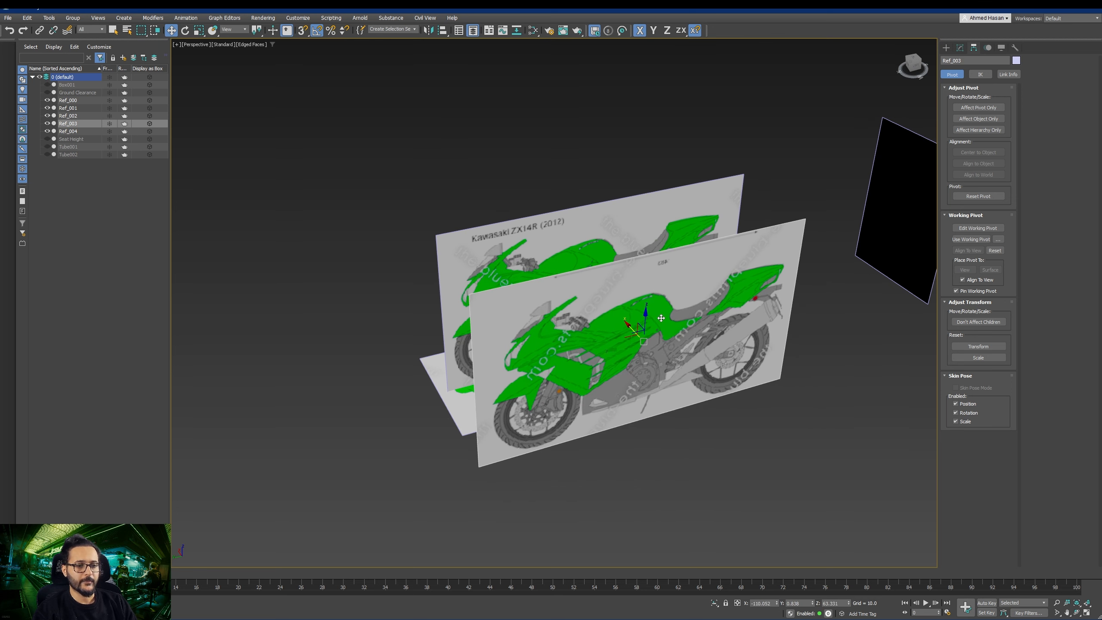
pyautogui.rightClick(661, 318)
pyautogui.moveTo(662, 318); pyautogui.dragTo(692, 323, button='middle')
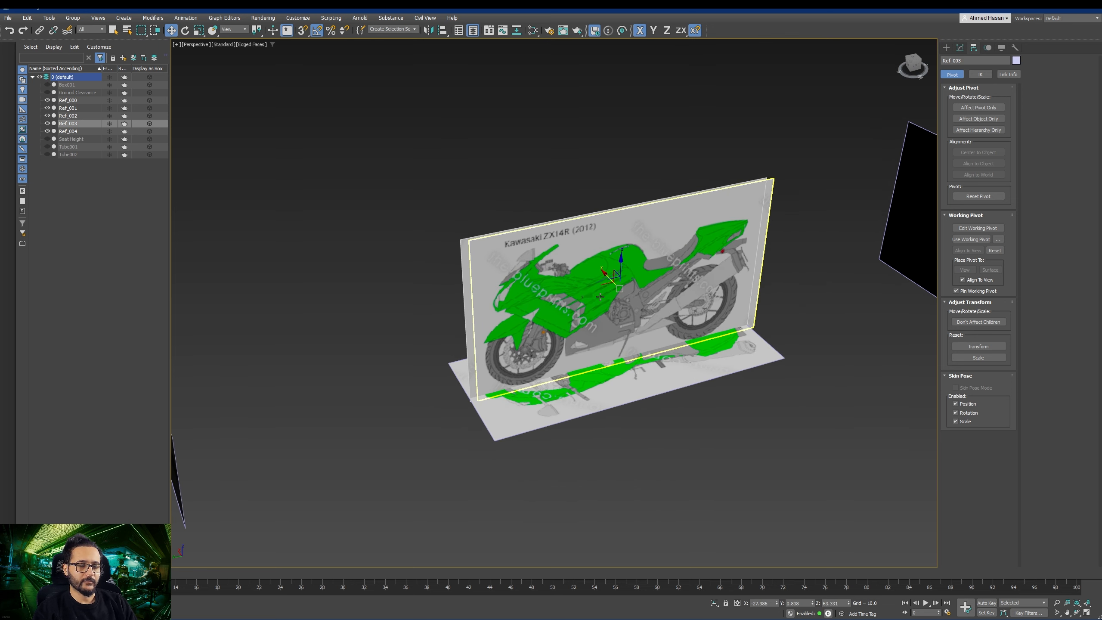
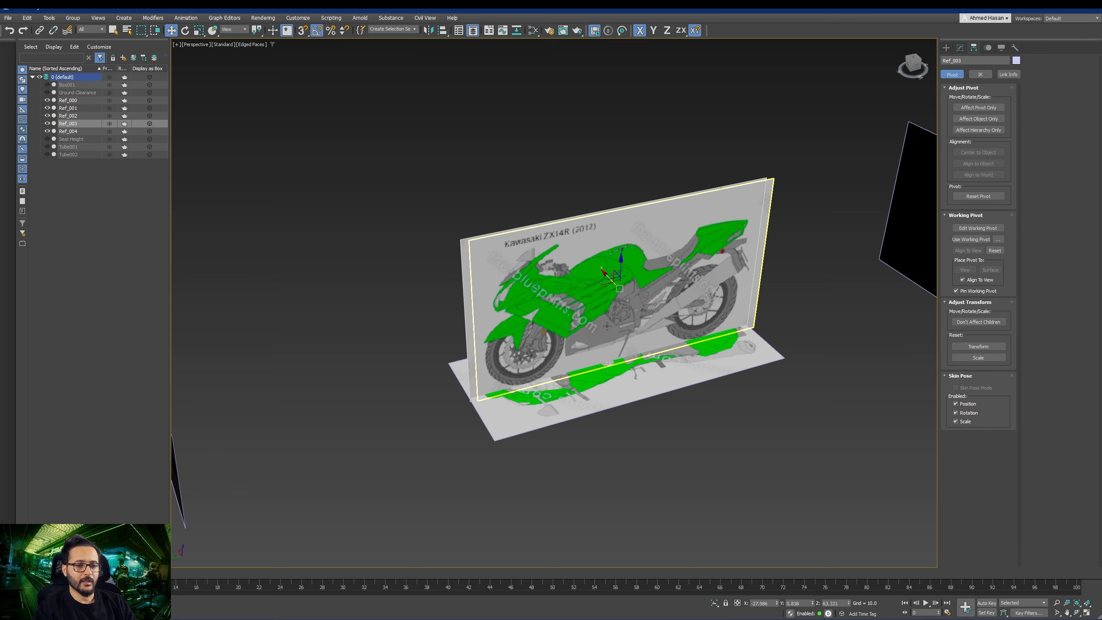
# Step: Select both side view planes and move them together about 140 units along X, clear of the top view plane
pyautogui.scroll(5, 607, 326)
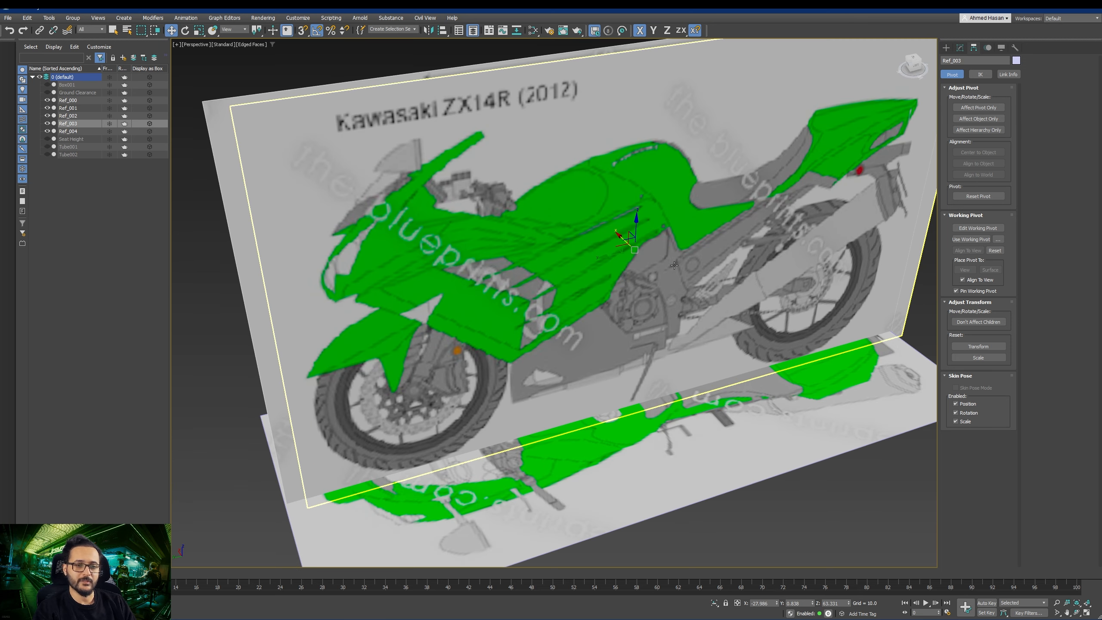
pyautogui.moveTo(602, 306)
pyautogui.mouseDown(button='middle')
pyautogui.moveTo(624, 309)
pyautogui.moveTo(621, 318)
pyautogui.moveTo(597, 310)
pyautogui.mouseUp(button='middle')
pyautogui.scroll(-4, 625, 309)
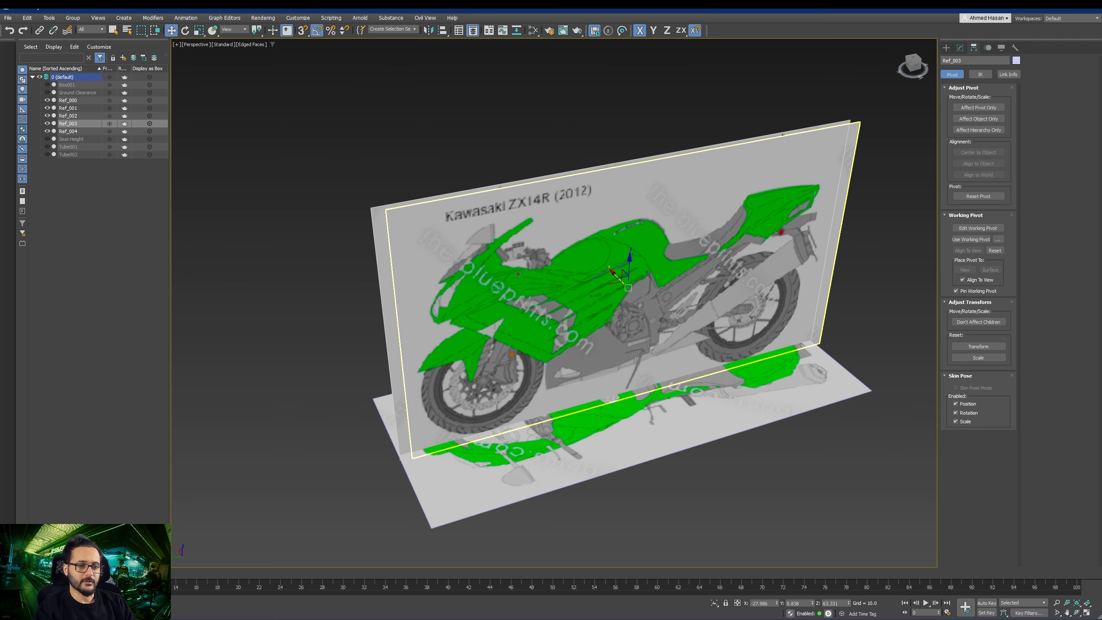
pyautogui.scroll(-4, 514, 272)
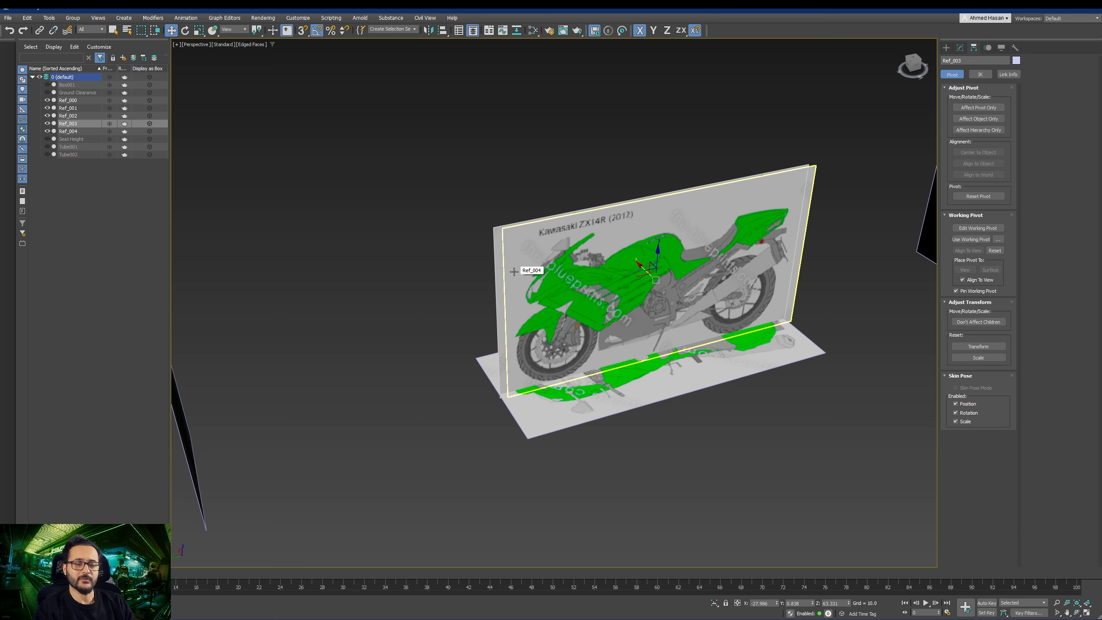
pyautogui.moveTo(491, 263); pyautogui.dragTo(509, 213, button='middle')
pyautogui.moveTo(510, 208); pyautogui.dragTo(595, 259)
pyautogui.keyDown('alt'); pyautogui.moveTo(595, 259); pyautogui.dragTo(645, 289, button='middle'); pyautogui.keyUp('alt')
pyautogui.moveTo(668, 282); pyautogui.dragTo(519, 215)
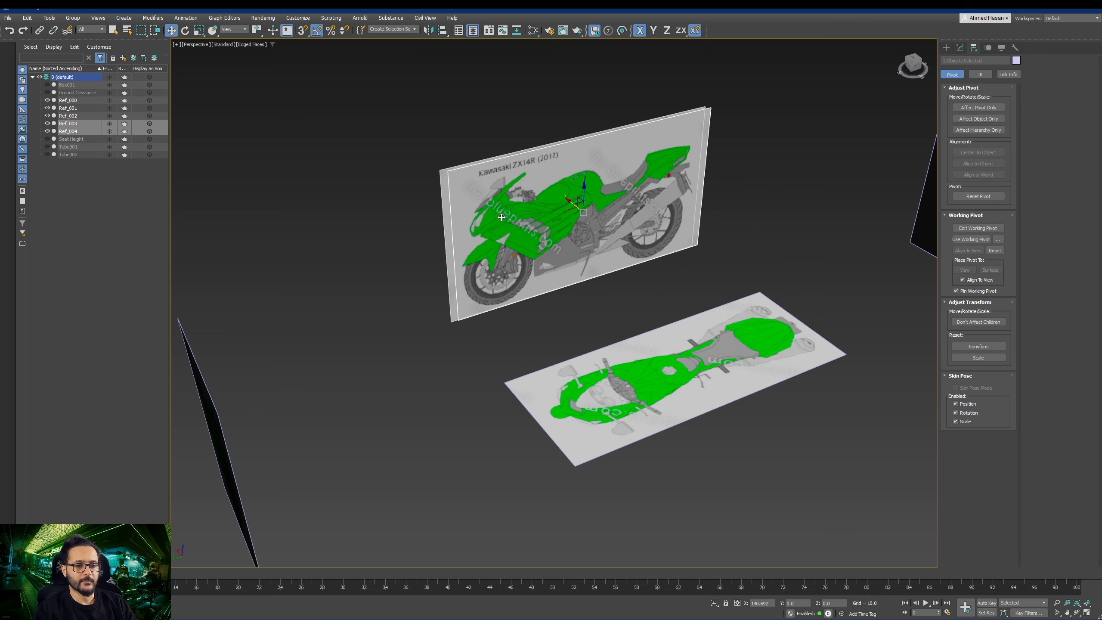
# Step: Examine the layout of the side, top, front and rear blueprint planes from several angles
pyautogui.keyDown('alt'); pyautogui.moveTo(677, 354); pyautogui.dragTo(587, 335, button='middle'); pyautogui.keyUp('alt')
pyautogui.moveTo(588, 335); pyautogui.dragTo(708, 335, button='middle')
pyautogui.moveTo(593, 303); pyautogui.dragTo(552, 319, button='middle')
pyautogui.scroll(-4, 553, 320)
pyautogui.moveTo(577, 368); pyautogui.dragTo(640, 322, button='middle')
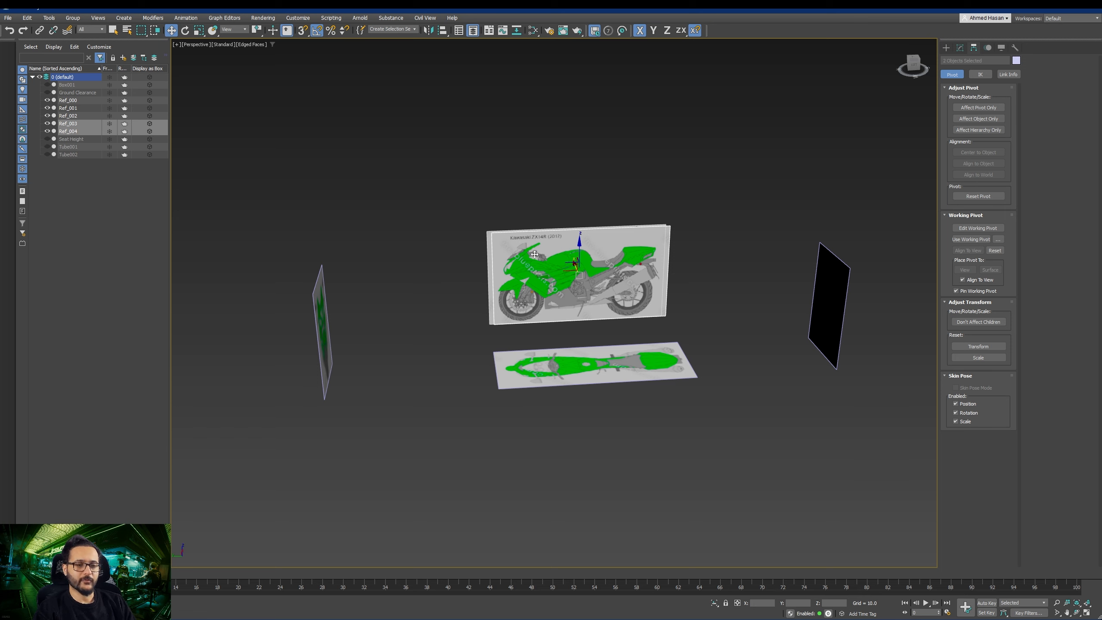
pyautogui.keyDown('alt'); pyautogui.moveTo(510, 276); pyautogui.dragTo(516, 299, button='middle'); pyautogui.keyUp('alt')
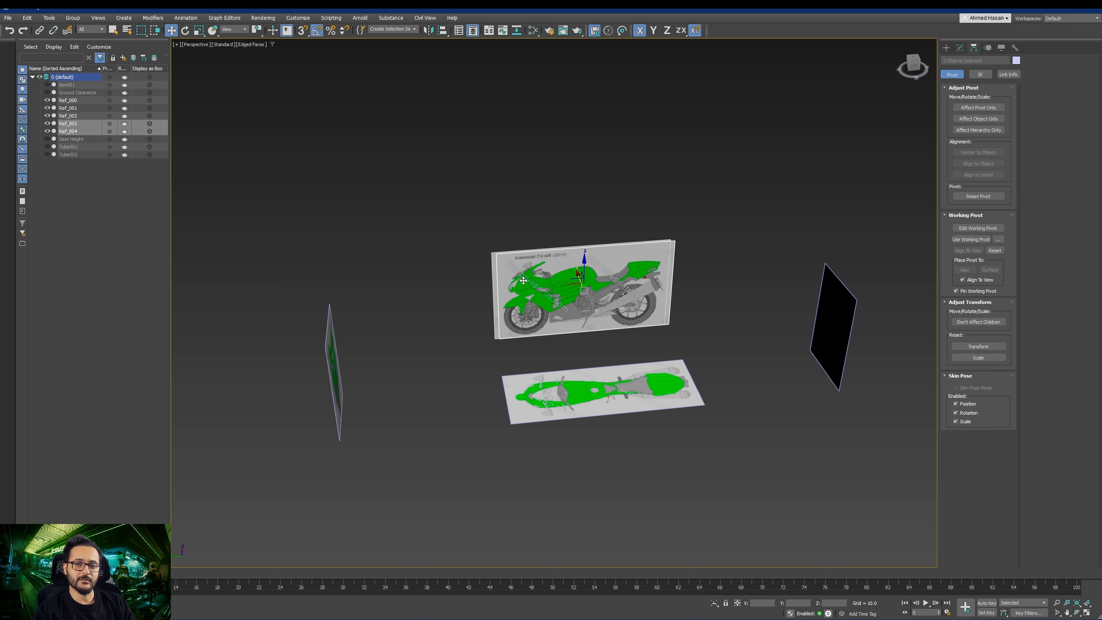
pyautogui.keyDown('alt'); pyautogui.moveTo(568, 299); pyautogui.dragTo(458, 315, button='middle'); pyautogui.keyUp('alt')
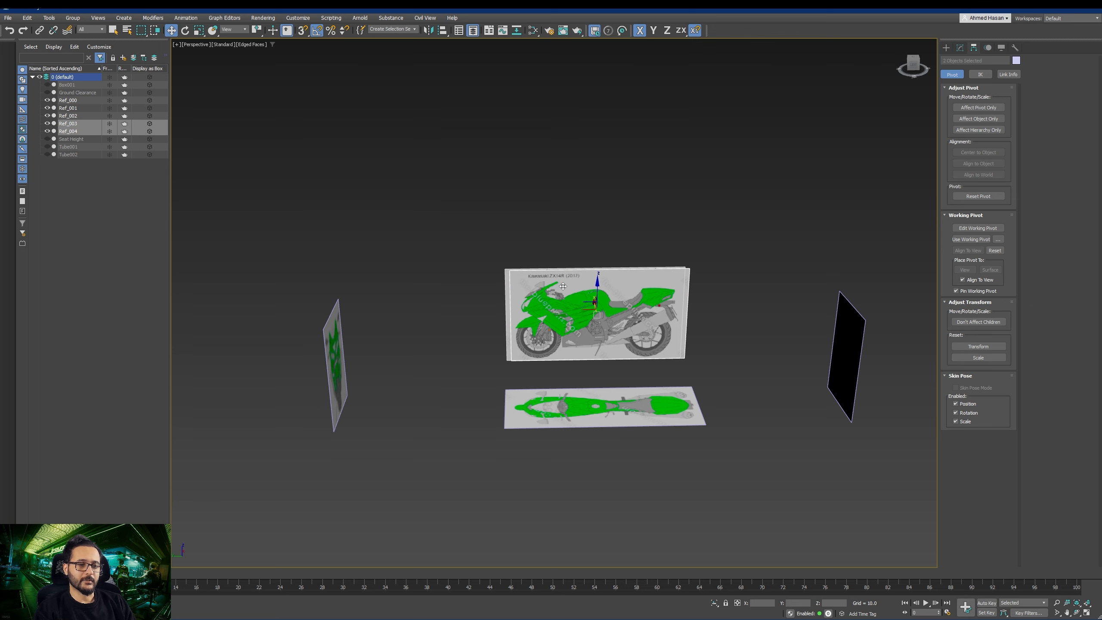
pyautogui.keyDown('alt'); pyautogui.moveTo(606, 344); pyautogui.dragTo(505, 345, button='middle'); pyautogui.keyUp('alt')
# Step: Create a small rectangular Plane primitive over the fuel tank area in the left view
pyautogui.press('l')
pyautogui.press('z')
pyautogui.scroll(-5, 466, 314)
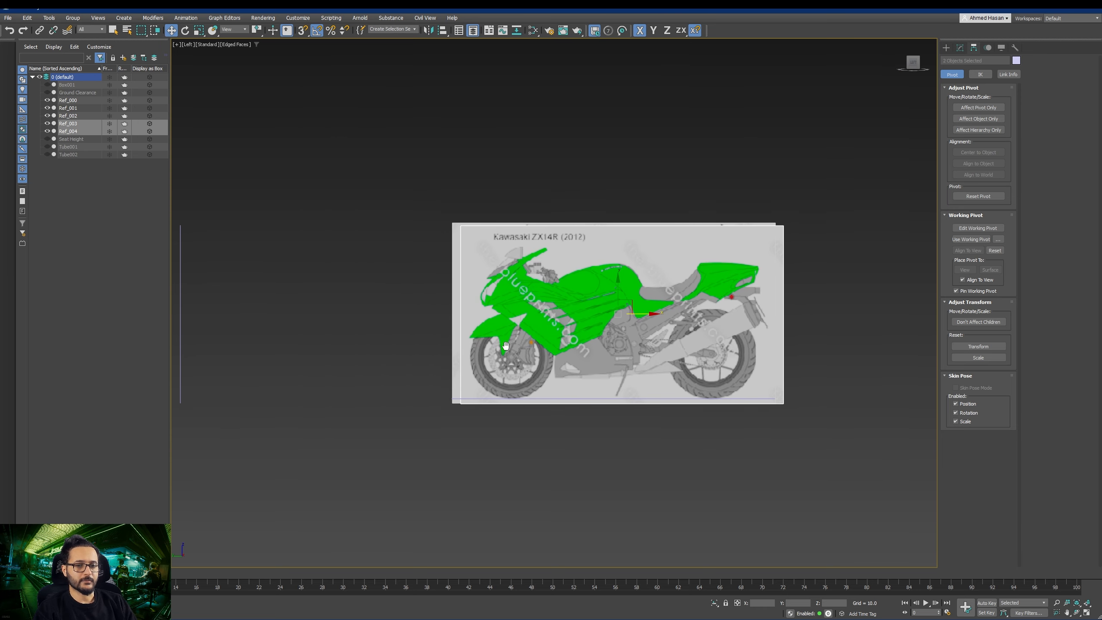
pyautogui.click(947, 48)
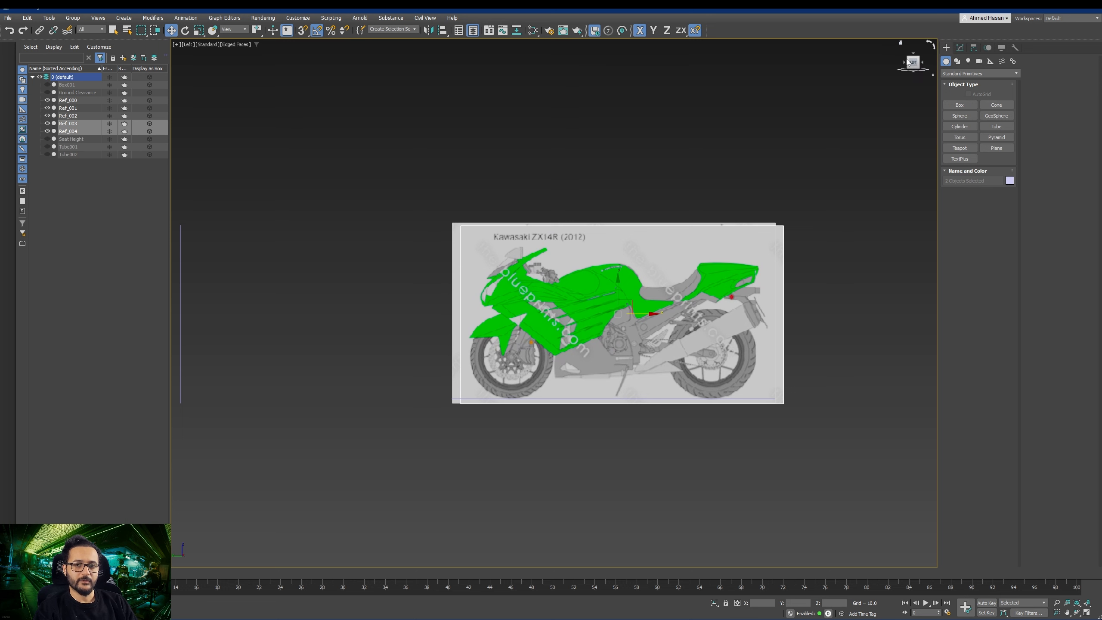
pyautogui.click(992, 148)
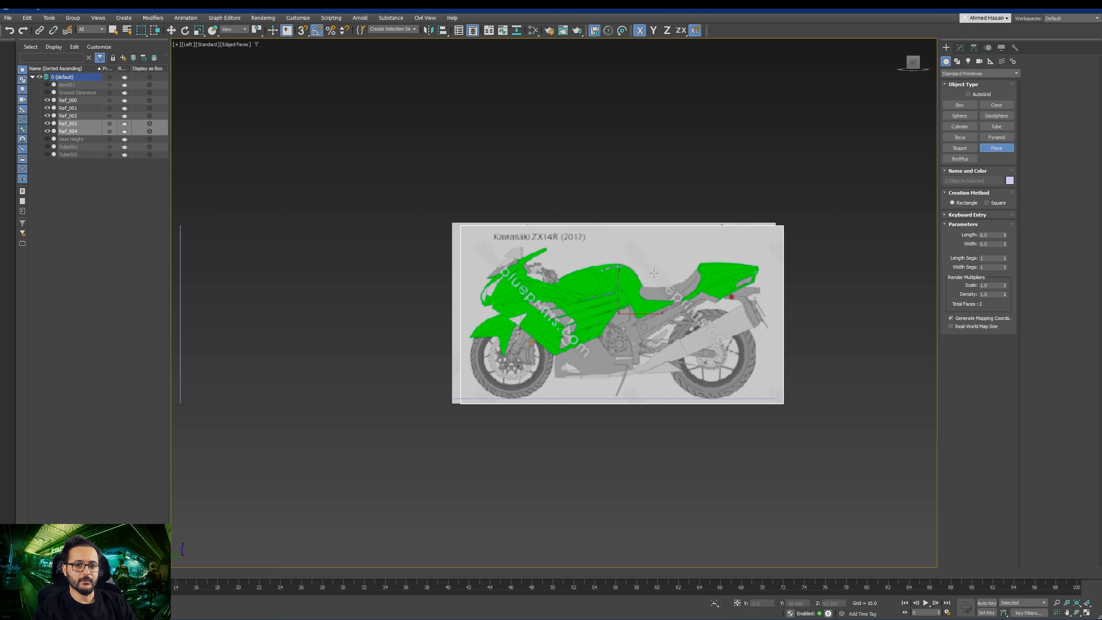
pyautogui.scroll(6, 564, 290)
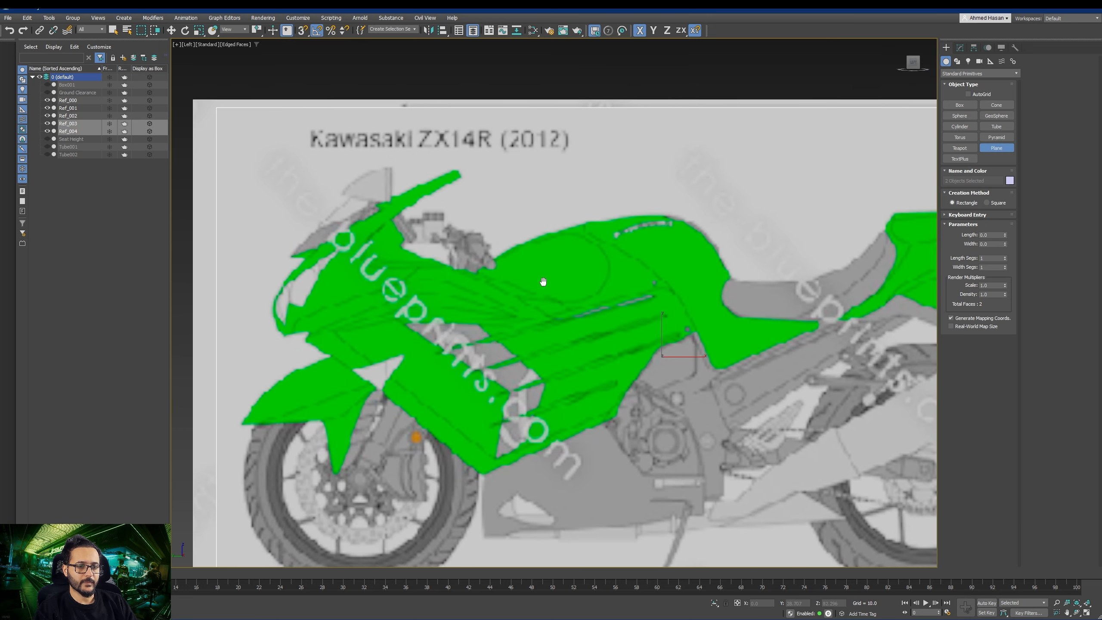
pyautogui.moveTo(423, 294)
pyautogui.mouseDown(button='middle')
pyautogui.moveTo(546, 265)
pyautogui.moveTo(434, 300)
pyautogui.mouseUp(button='middle')
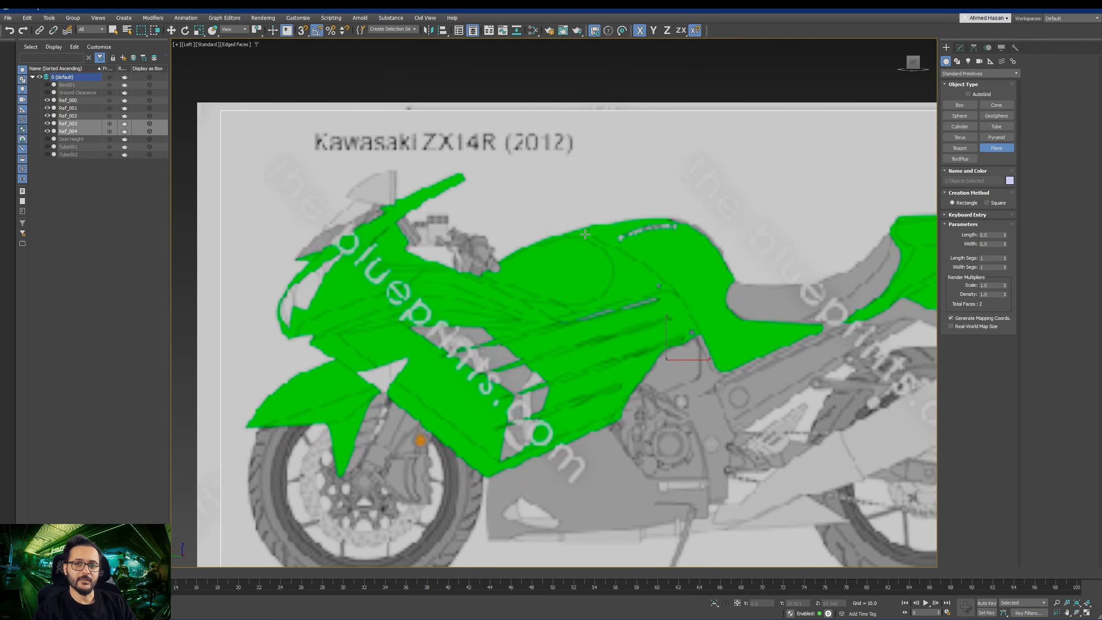
pyautogui.scroll(2, 585, 234)
pyautogui.moveTo(490, 256); pyautogui.dragTo(655, 356)
pyautogui.press('w')
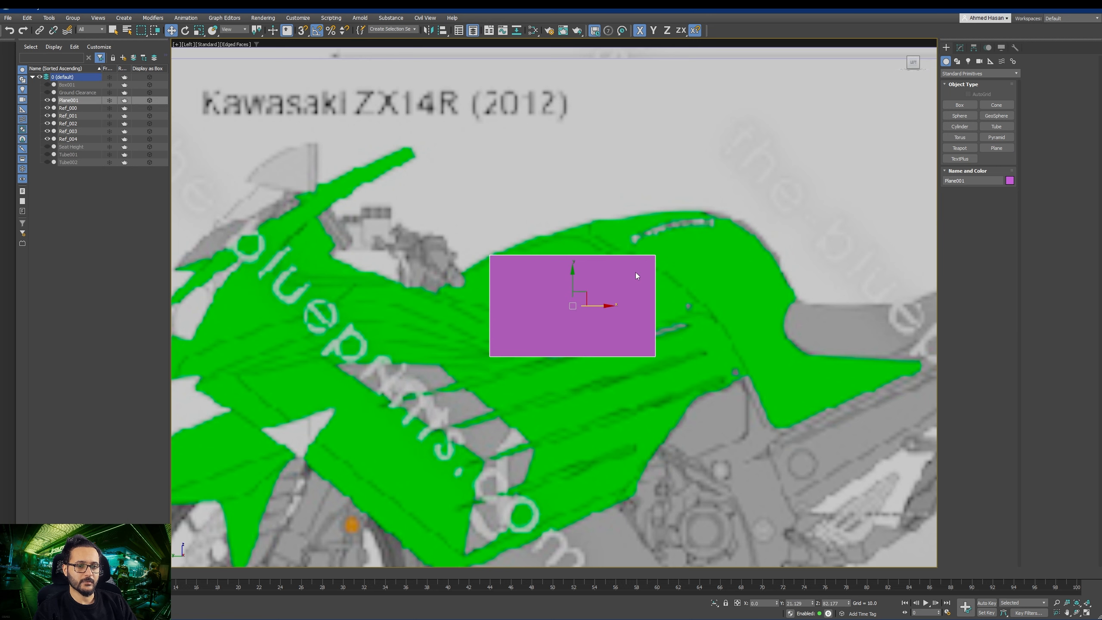
# Step: Add an Edit Poly modifier to the new plane, make it see-through and enter vertex editing
pyautogui.click(959, 48)
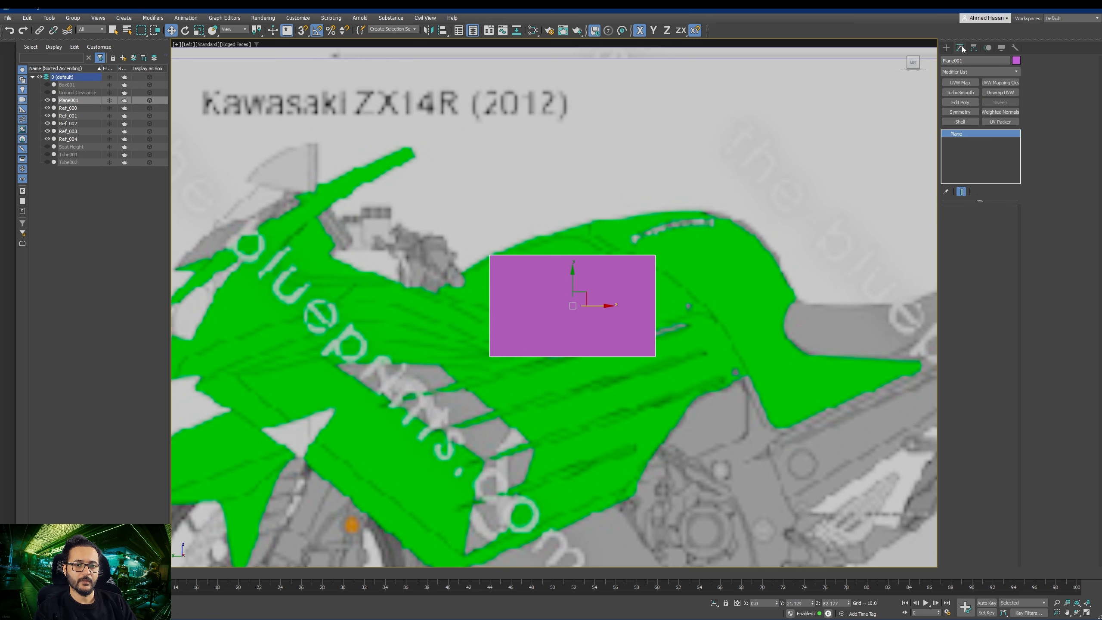
pyautogui.click(960, 102)
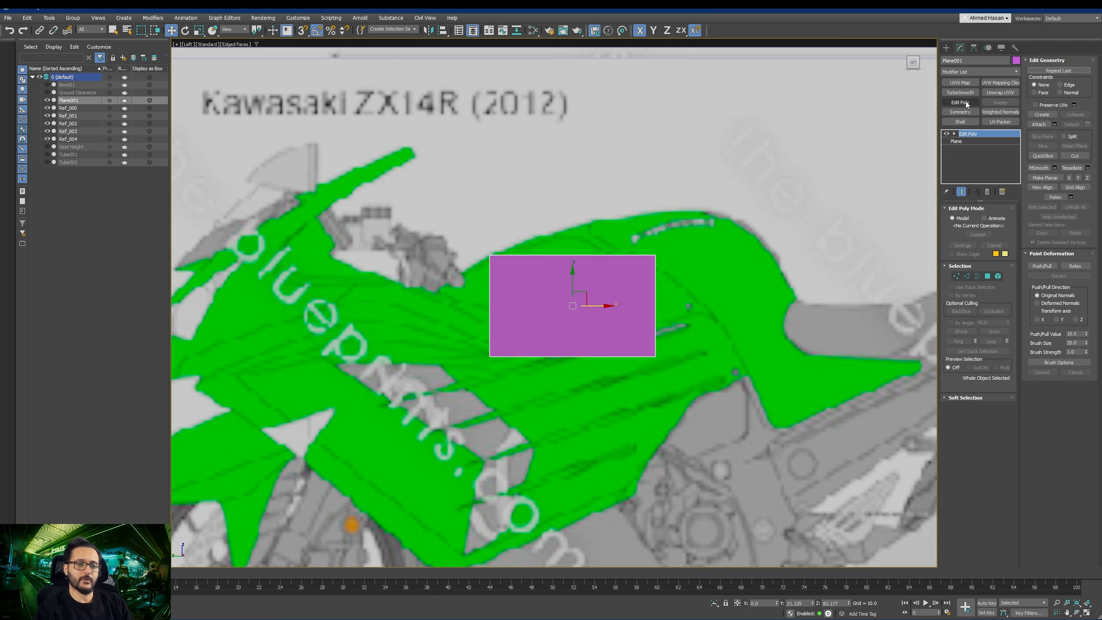
pyautogui.moveTo(582, 281); pyautogui.dragTo(581, 243, button='middle')
pyautogui.hotkey('alt', 'x')
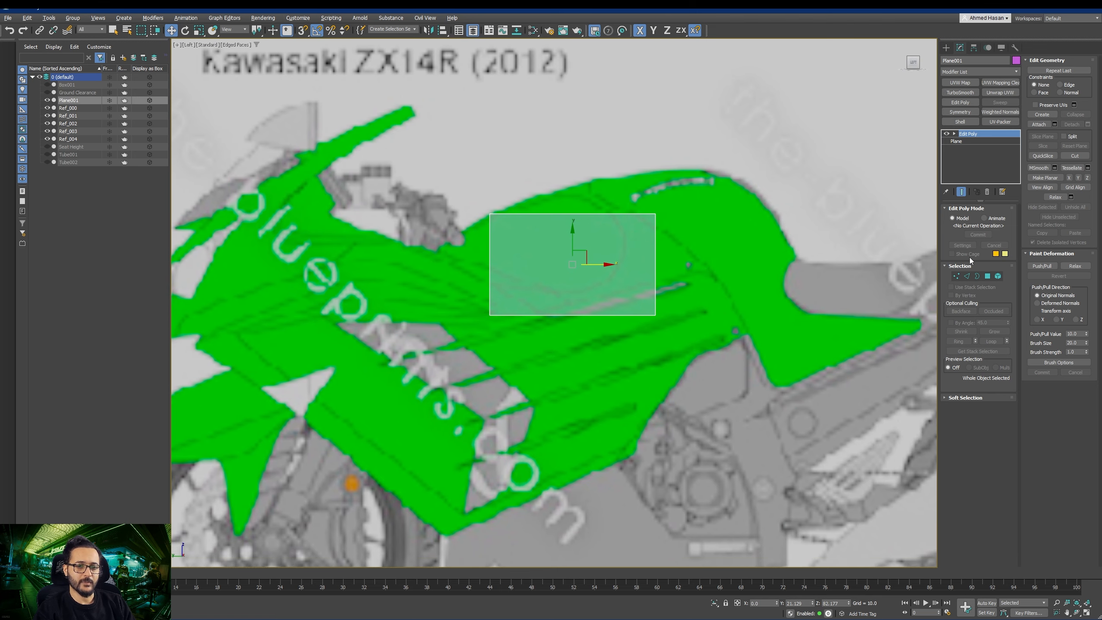
pyautogui.click(957, 276)
# Step: Move the plane's four corner vertices so its upper edge follows the tank's outline and its lower edge slopes parallel to it
pyautogui.moveTo(625, 236); pyautogui.dragTo(639, 257, button='middle')
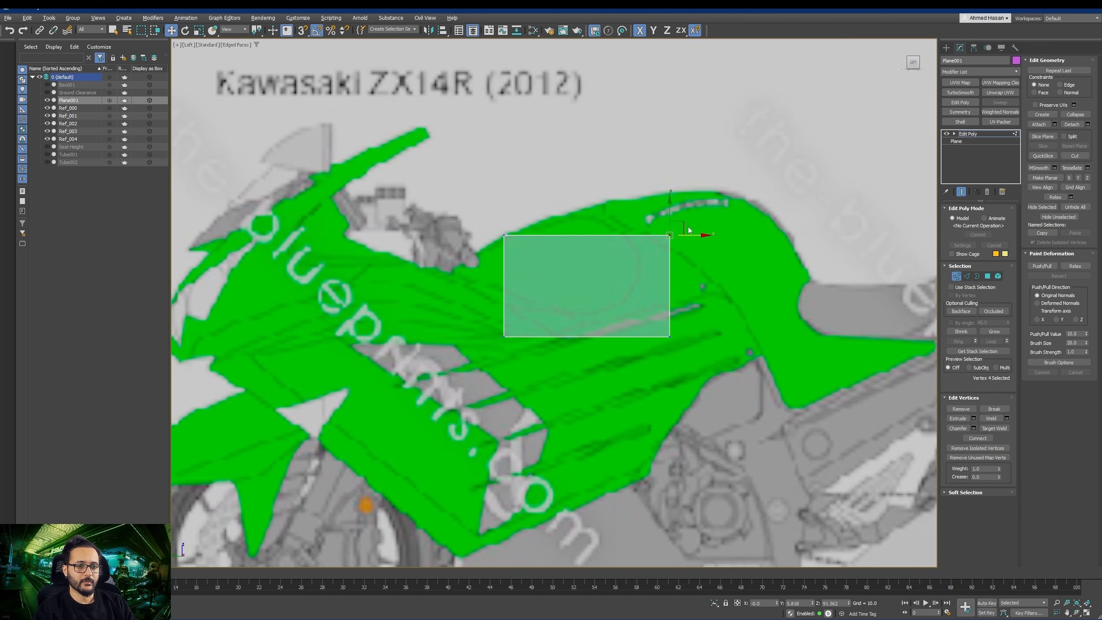
pyautogui.moveTo(688, 230); pyautogui.dragTo(625, 199)
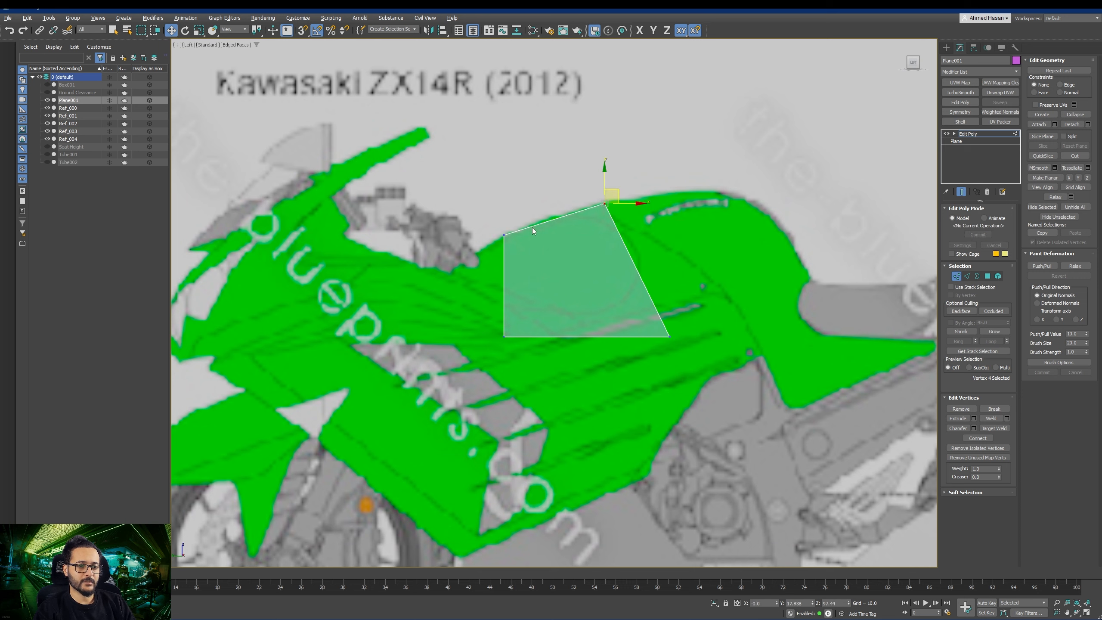
pyautogui.moveTo(493, 256); pyautogui.dragTo(492, 254)
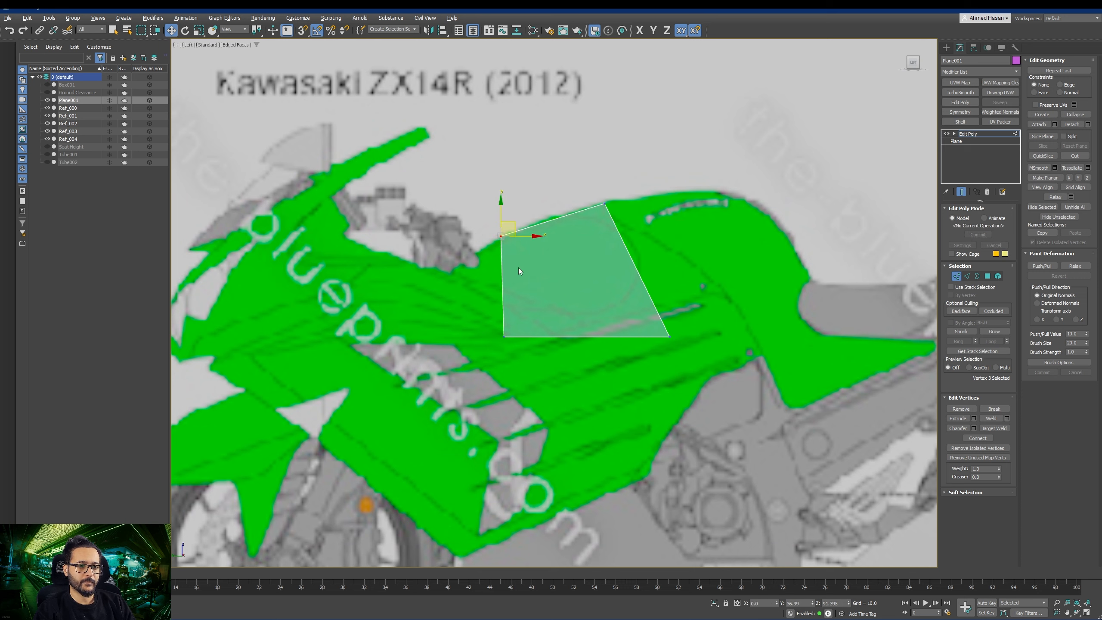
pyautogui.moveTo(531, 352); pyautogui.dragTo(552, 292)
pyautogui.moveTo(658, 326); pyautogui.dragTo(653, 247)
pyautogui.scroll(-2, 607, 280)
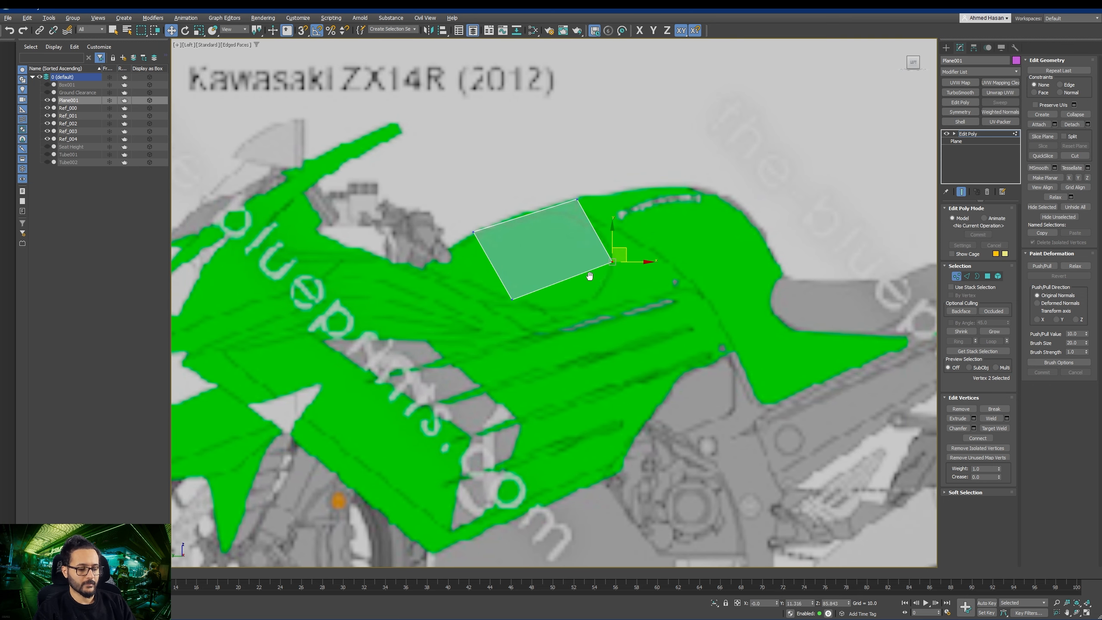
# Step: Display the top view shaded and compare the tank patch's position with the blueprint
pyautogui.press('t')
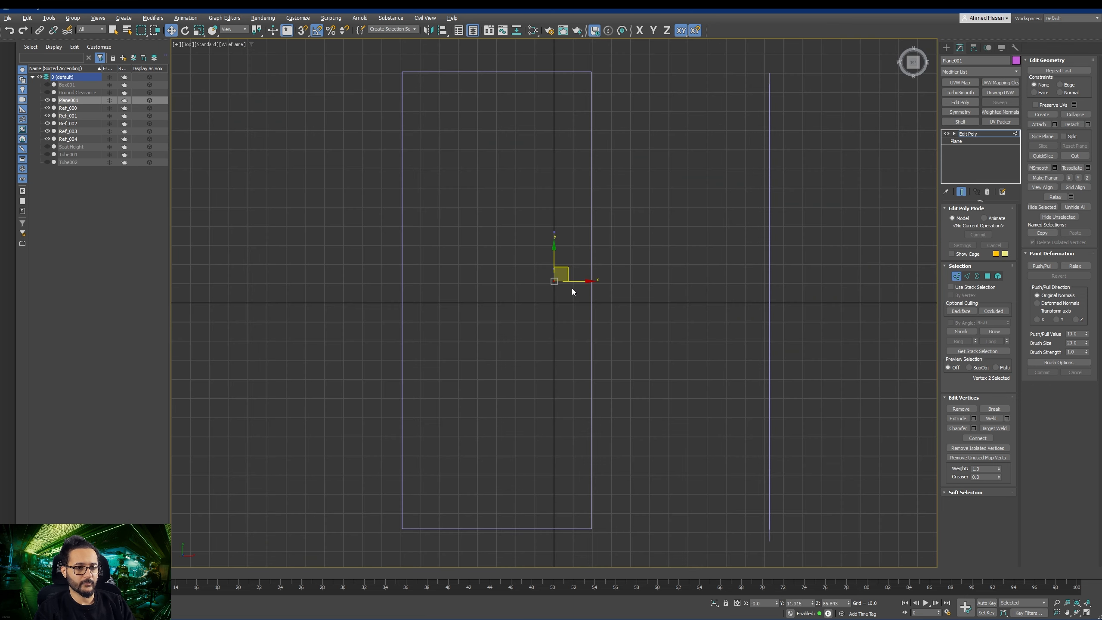
pyautogui.moveTo(571, 288); pyautogui.dragTo(562, 286, button='middle')
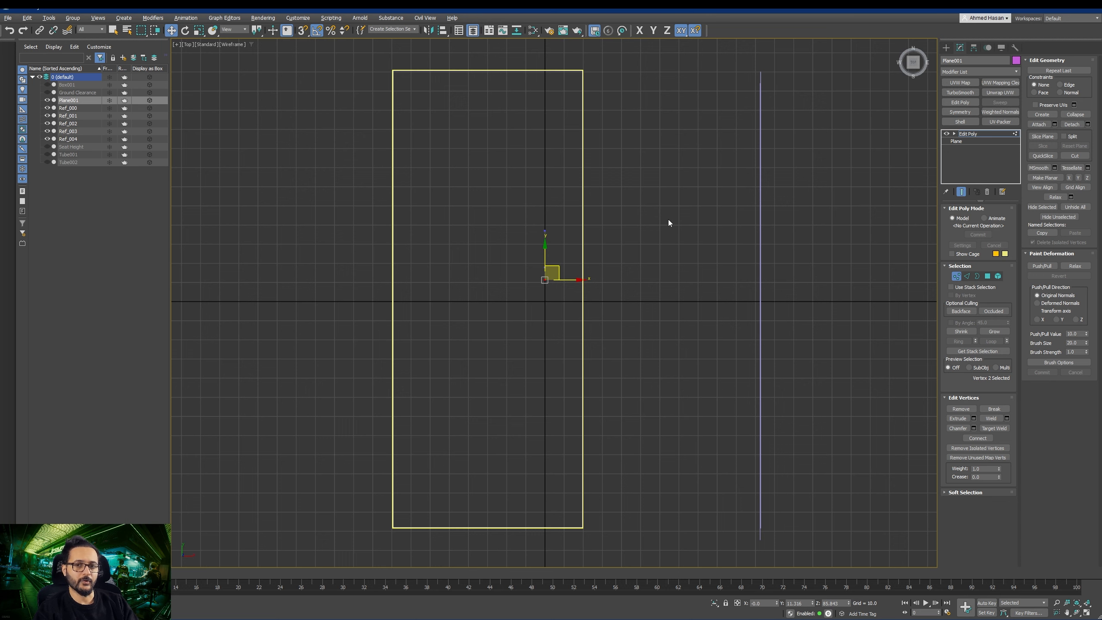
pyautogui.moveTo(606, 166); pyautogui.dragTo(592, 171, button='middle')
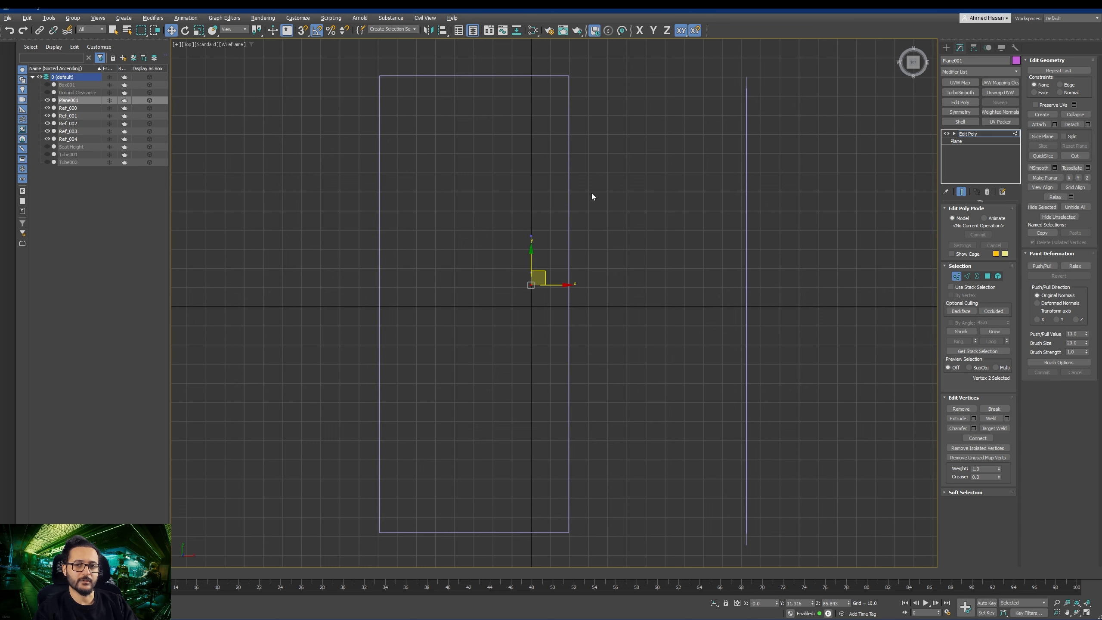
pyautogui.press('F3')
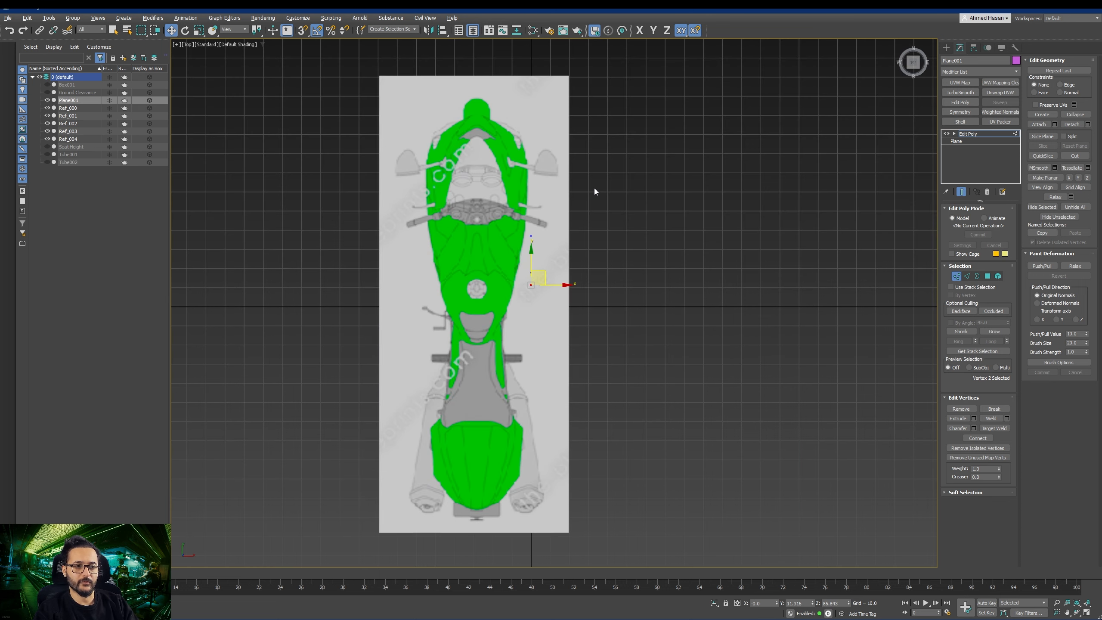
pyautogui.moveTo(594, 188); pyautogui.dragTo(704, 235, button='middle')
pyautogui.scroll(4, 684, 245)
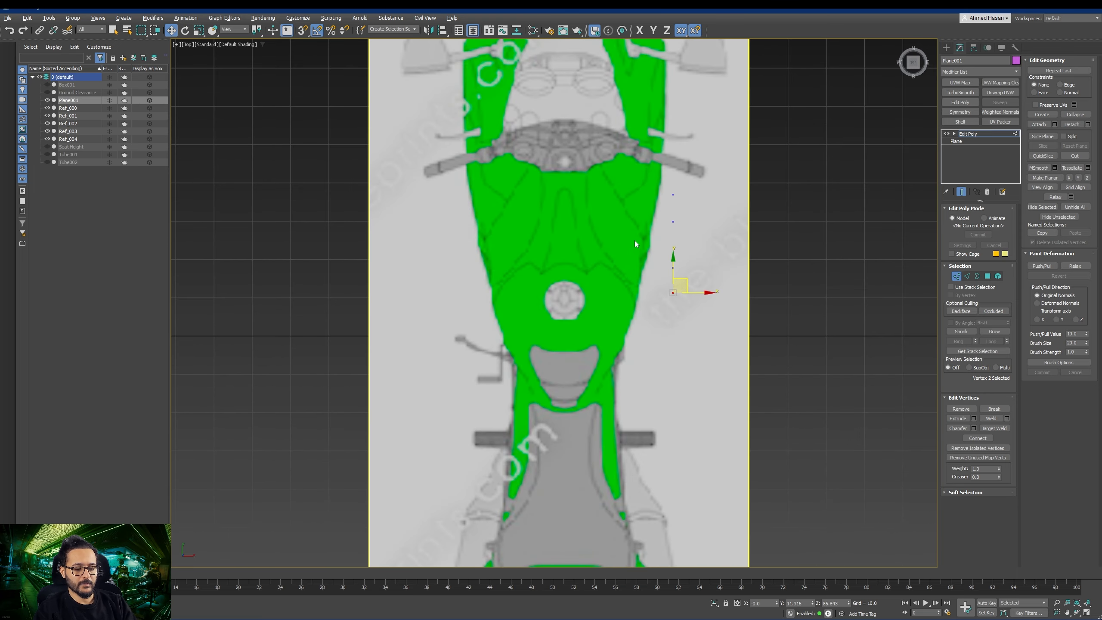
# Step: Select the tank patch's two lower vertices, move them about 9 units in negative X and compare the result in the top view
pyautogui.press('p')
pyautogui.scroll(5, 596, 321)
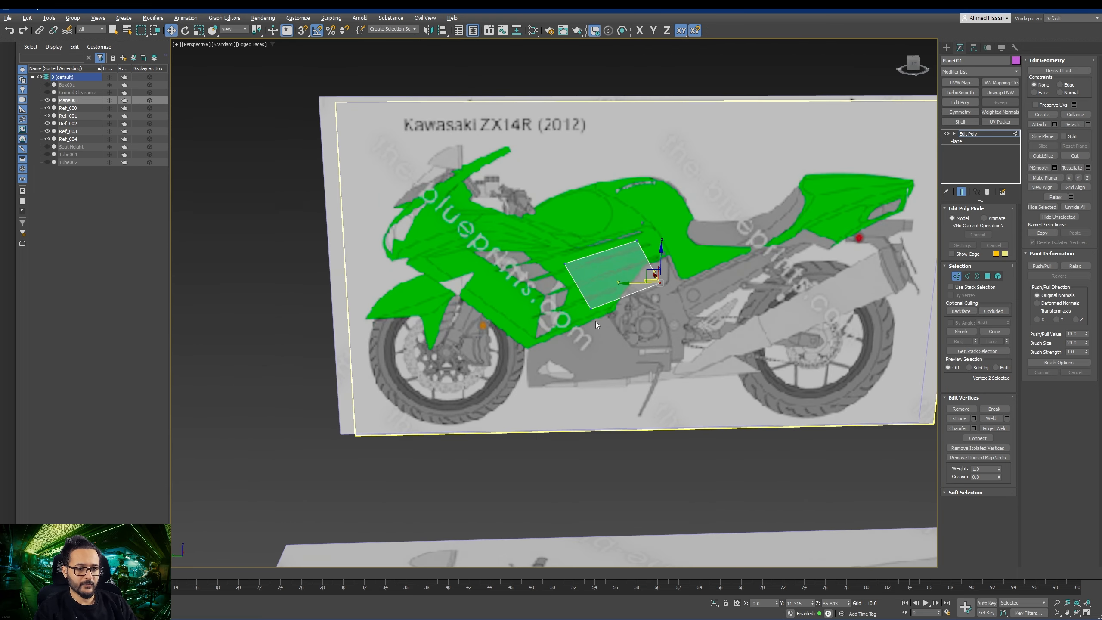
pyautogui.moveTo(655, 285); pyautogui.dragTo(655, 285)
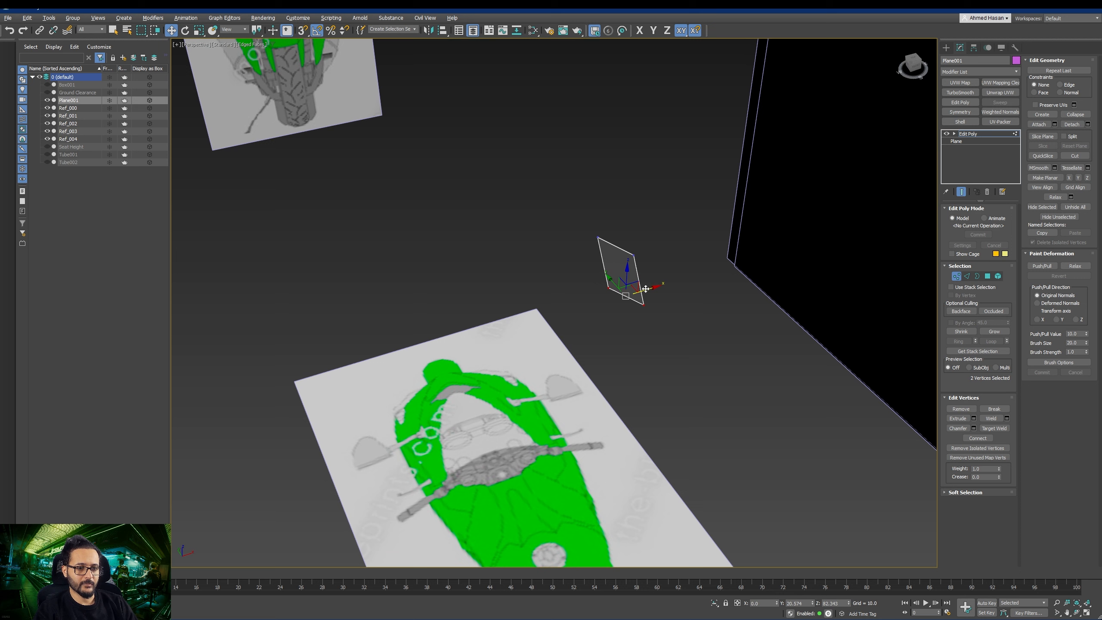
pyautogui.moveTo(647, 287); pyautogui.dragTo(620, 295)
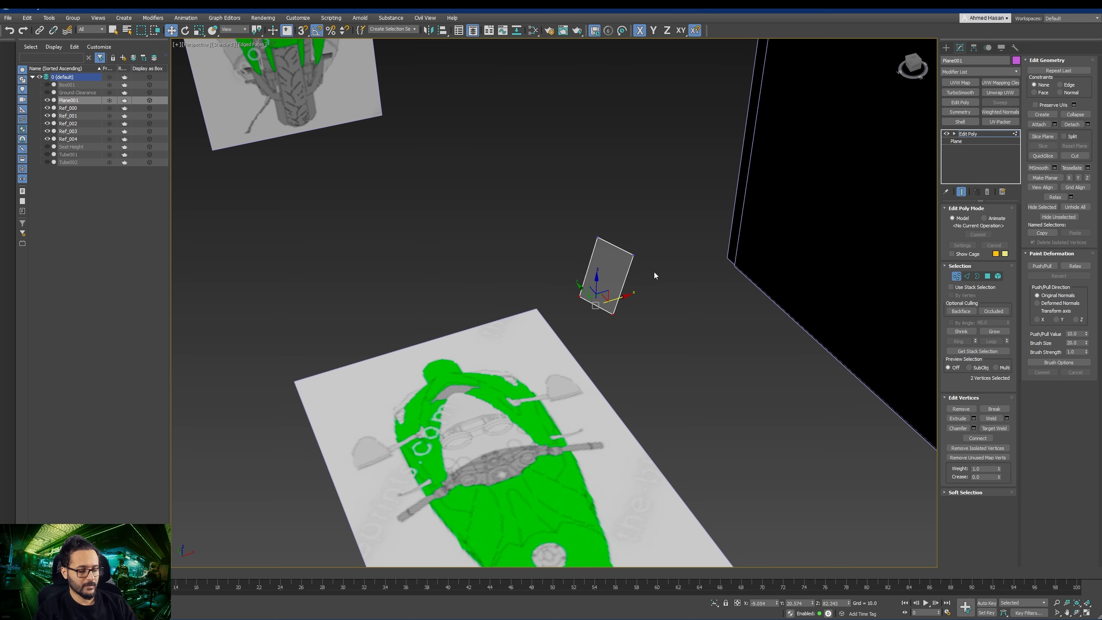
pyautogui.moveTo(655, 272); pyautogui.dragTo(641, 271, button='middle')
pyautogui.press('t')
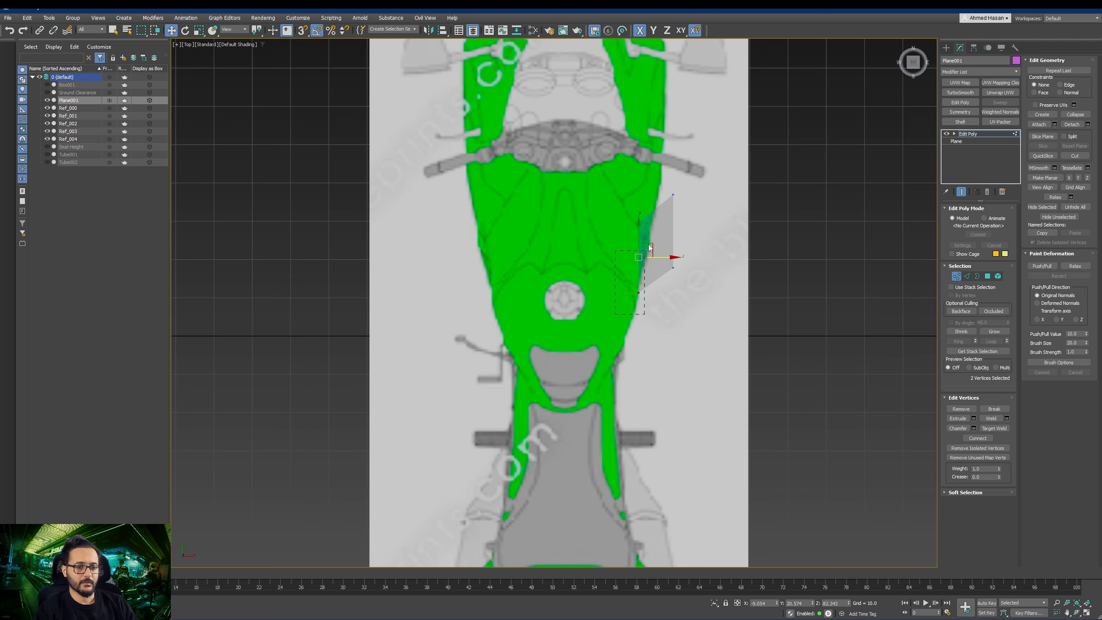
# Step: Display edged faces and move all four tank patch vertices in negative X until the inner edge meets the blueprint's centre line
pyautogui.moveTo(649, 248); pyautogui.dragTo(711, 164)
pyautogui.press('F4')
pyautogui.moveTo(627, 246); pyautogui.dragTo(656, 255, button='middle')
pyautogui.moveTo(720, 255); pyautogui.dragTo(610, 262)
pyautogui.moveTo(656, 261); pyautogui.dragTo(669, 284, button='middle')
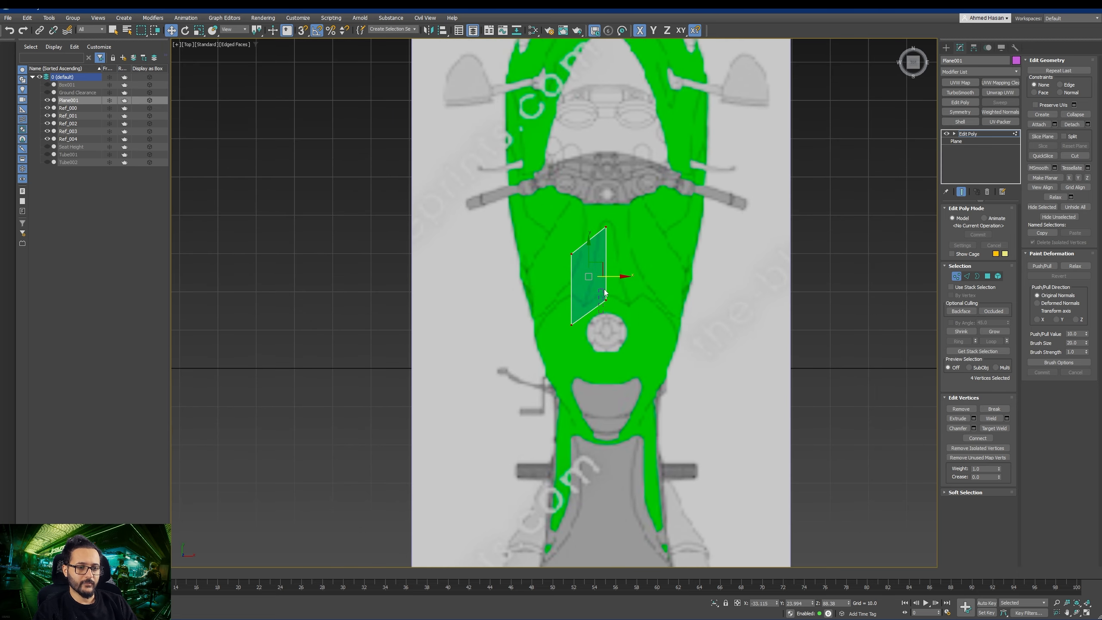
# Step: Select the tank patch's two inner vertices and set their X position to 0
pyautogui.moveTo(630, 214); pyautogui.dragTo(647, 193)
pyautogui.moveTo(614, 317); pyautogui.dragTo(622, 320, button='middle')
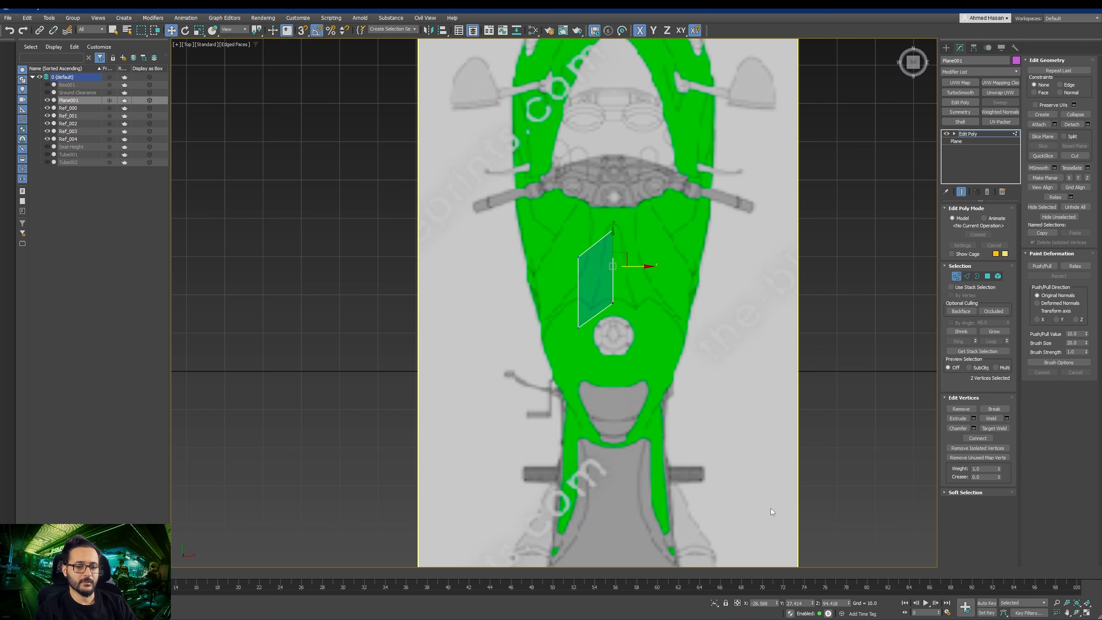
pyautogui.moveTo(648, 276); pyautogui.dragTo(658, 275)
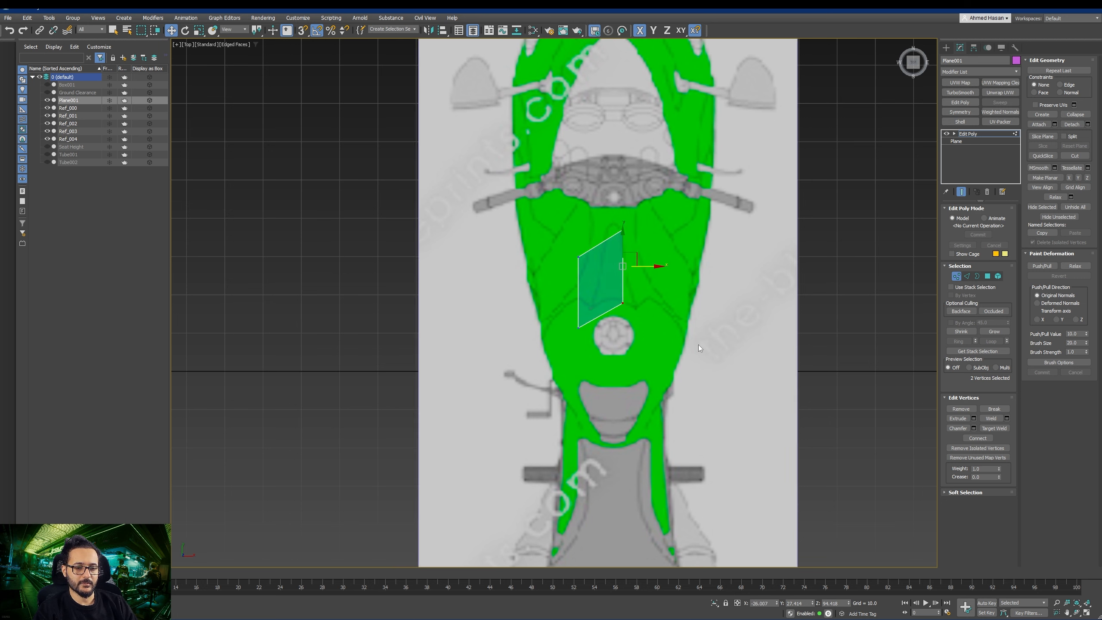
pyautogui.rightClick(776, 606)
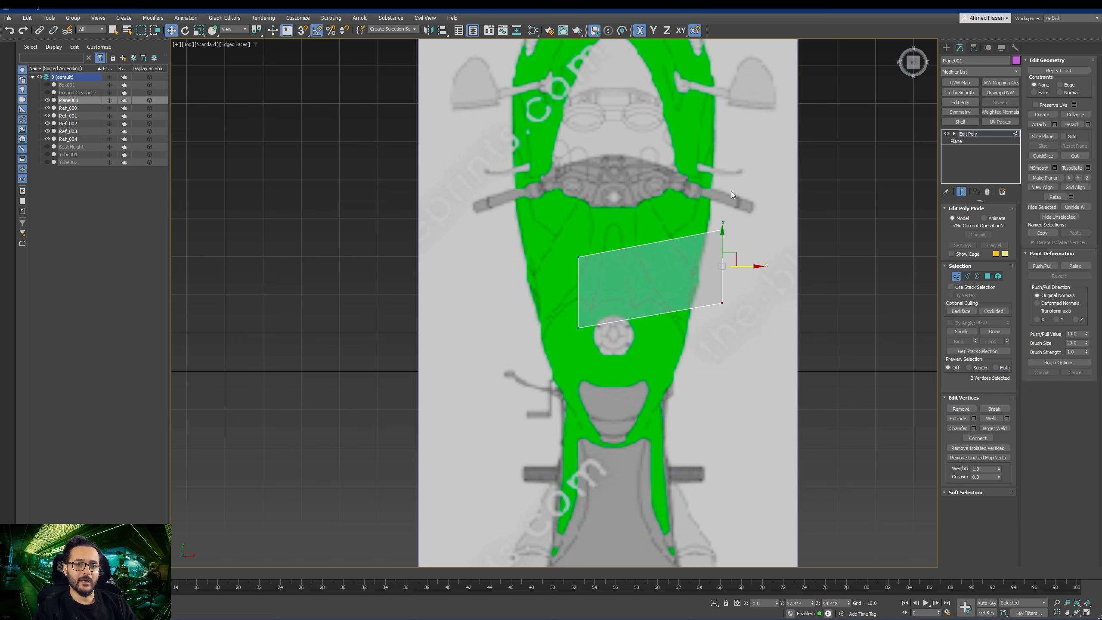
pyautogui.moveTo(763, 339); pyautogui.dragTo(621, 371, button='middle')
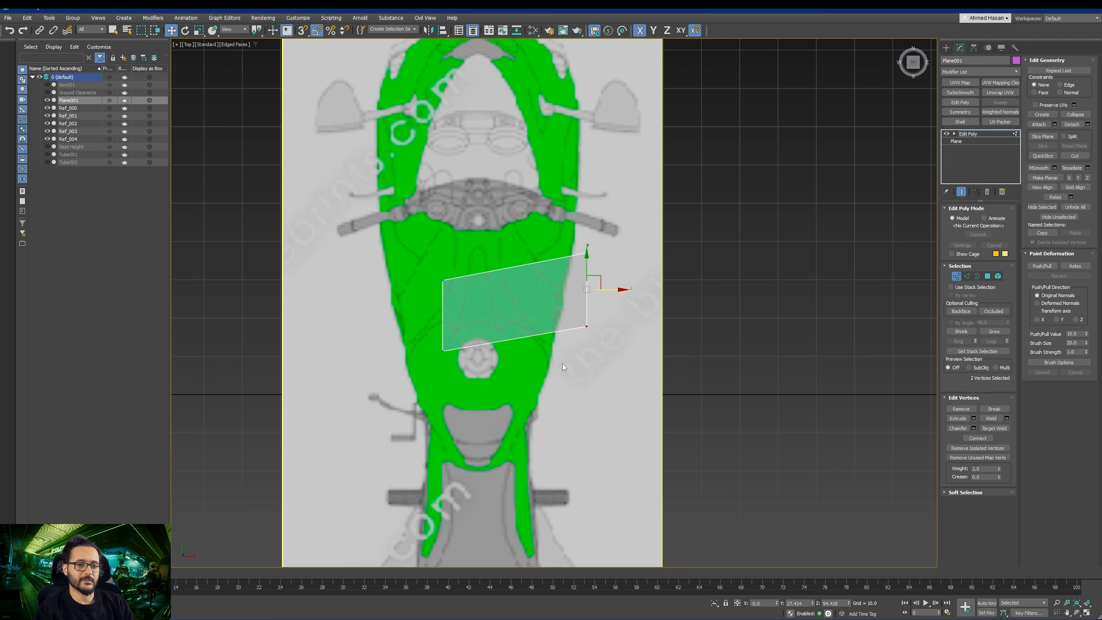
pyautogui.moveTo(563, 365); pyautogui.dragTo(590, 370, button='middle')
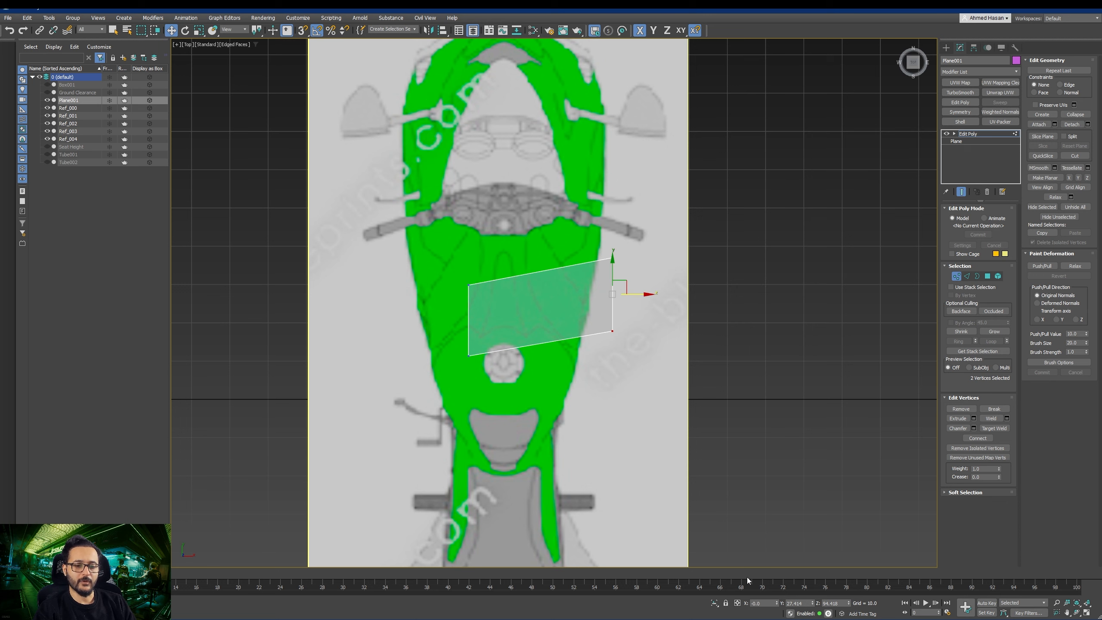
# Step: Move the tank patch's two outer vertices to about X -22.3 and leave vertex editing
pyautogui.moveTo(450, 363); pyautogui.dragTo(495, 264)
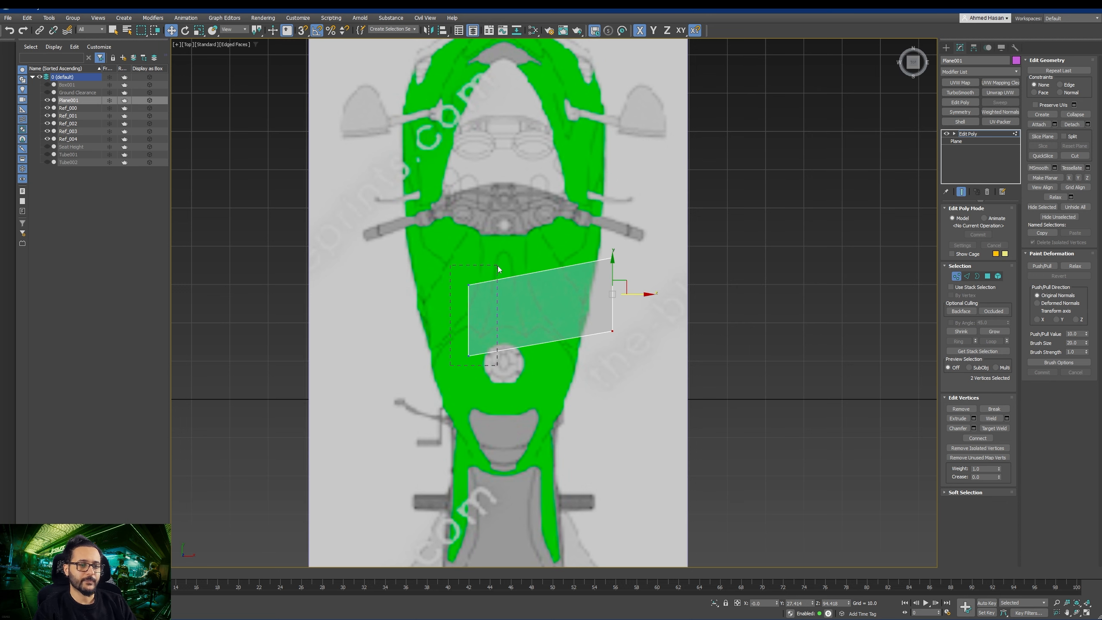
pyautogui.moveTo(495, 321); pyautogui.dragTo(555, 320)
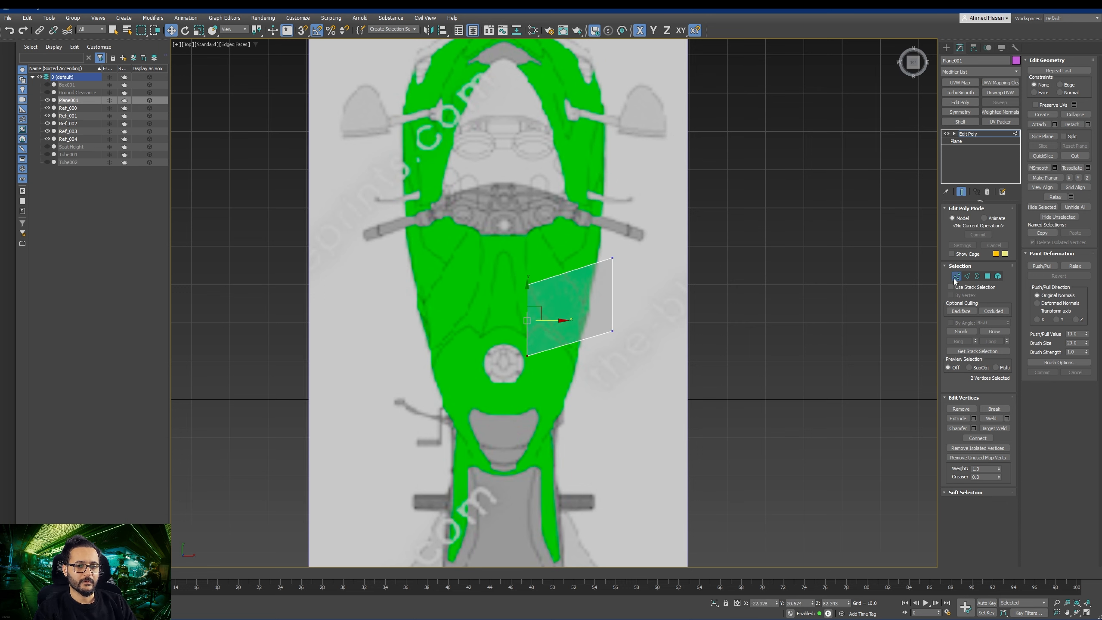
pyautogui.click(956, 277)
# Step: Select reference planes Ref_000, Ref_001 and Ref_002 and move them about 28.5 units in X, centring the top blueprint on the world axis
pyautogui.scroll(-5, 598, 348)
pyautogui.scroll(2, 621, 272)
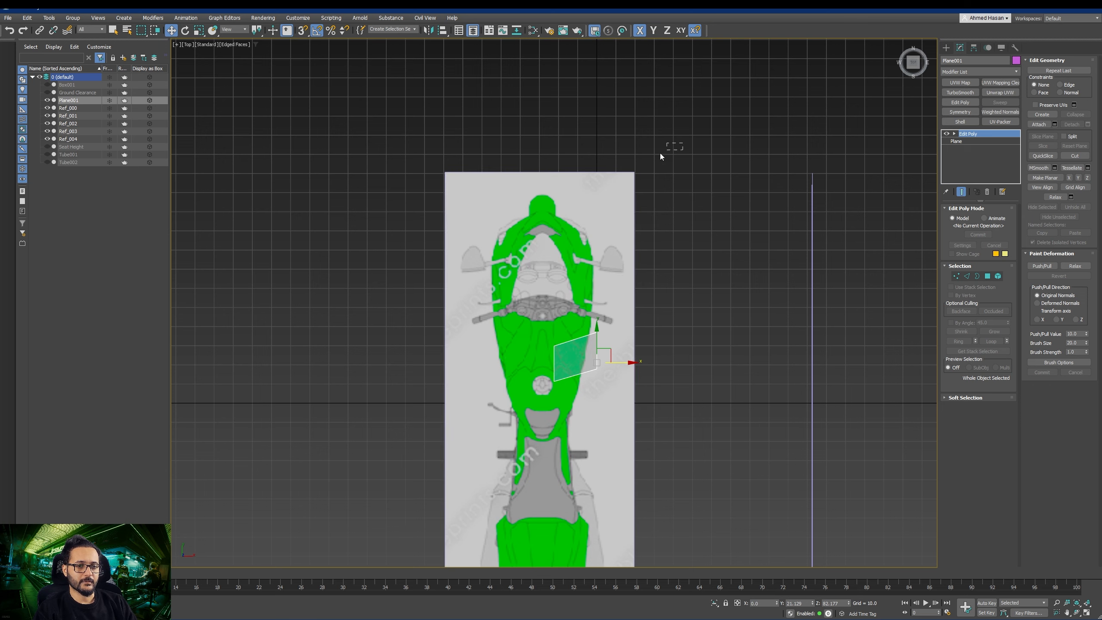
pyautogui.moveTo(392, 235); pyautogui.dragTo(392, 234)
pyautogui.scroll(-5, 424, 283)
pyautogui.scroll(1, 453, 206)
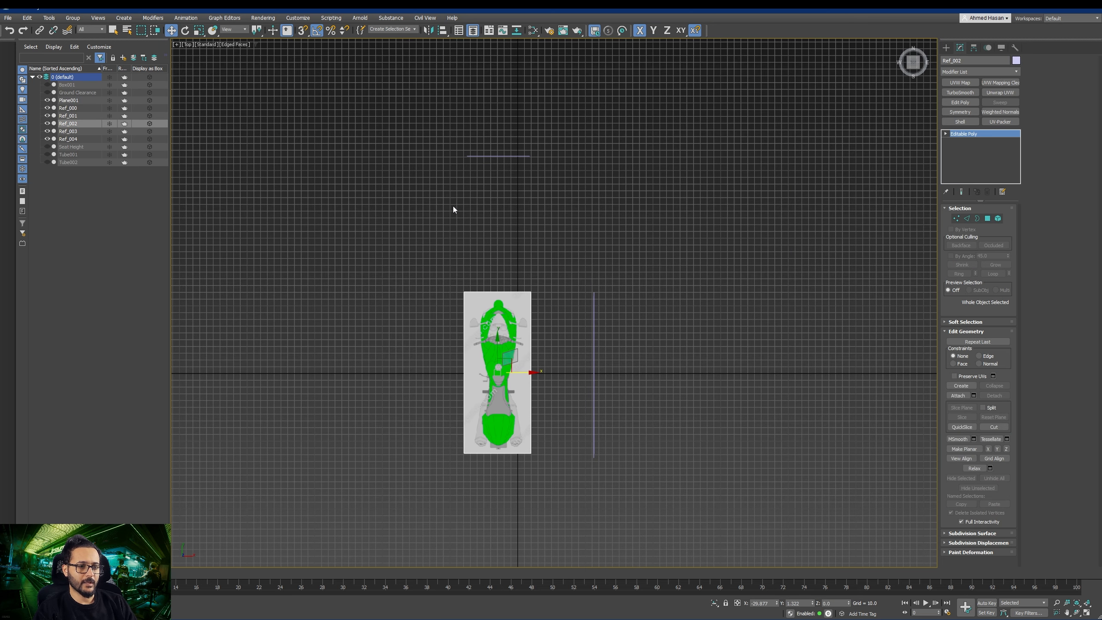
pyautogui.moveTo(498, 406); pyautogui.dragTo(524, 244, button='middle')
pyautogui.keyDown('ctrl'); pyautogui.moveTo(444, 386); pyautogui.dragTo(645, 441); pyautogui.keyUp('ctrl')
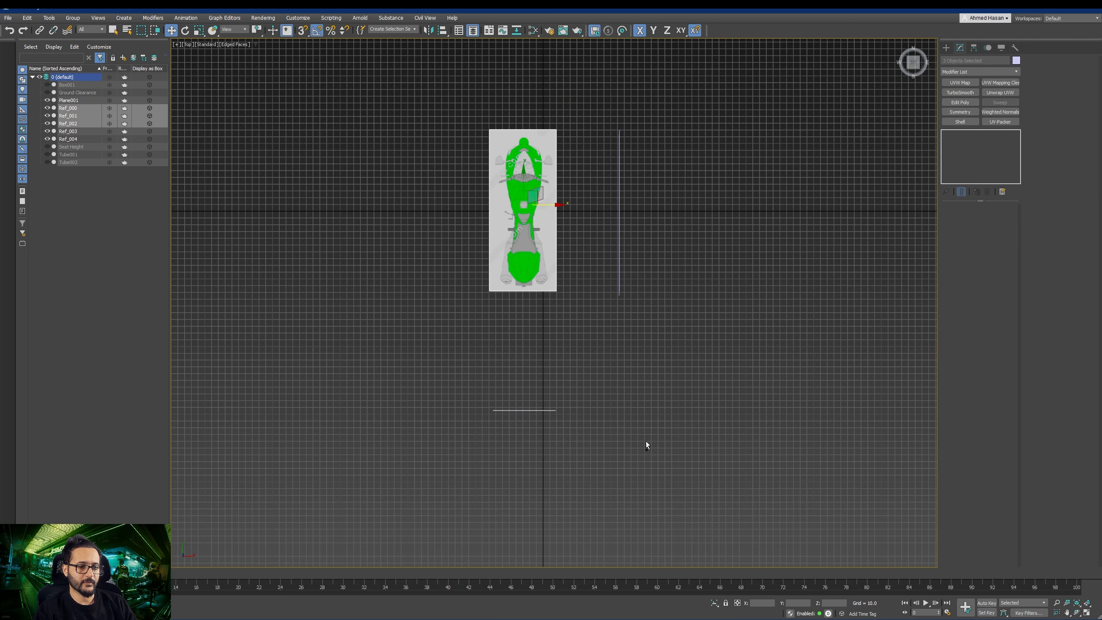
pyautogui.scroll(10, 564, 217)
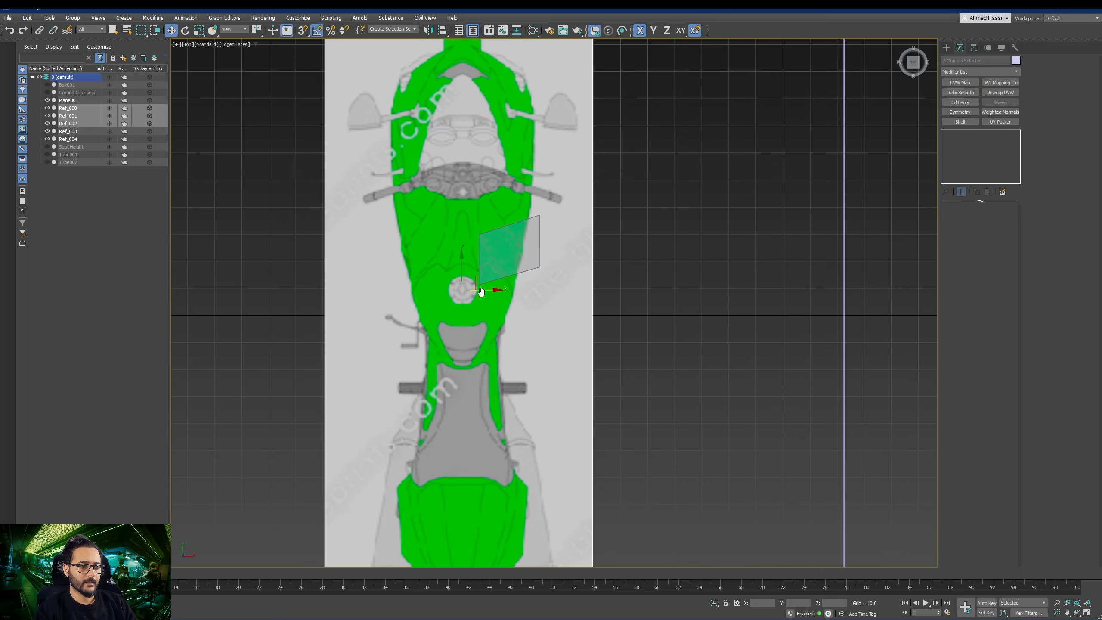
pyautogui.scroll(2, 484, 291)
pyautogui.moveTo(470, 290); pyautogui.dragTo(624, 286)
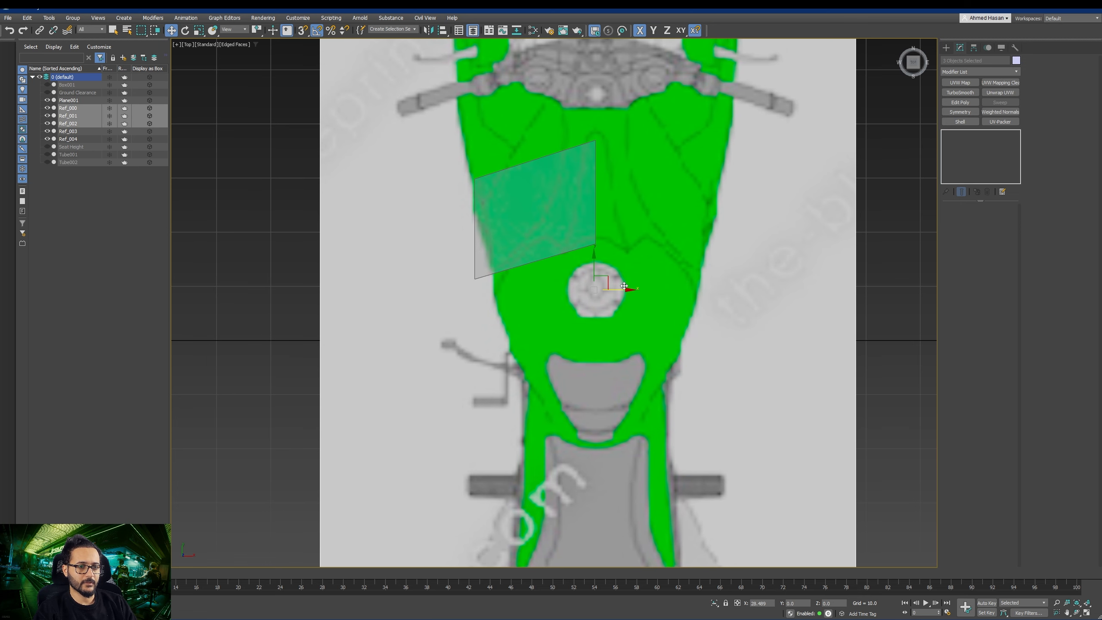
pyautogui.scroll(-6, 511, 216)
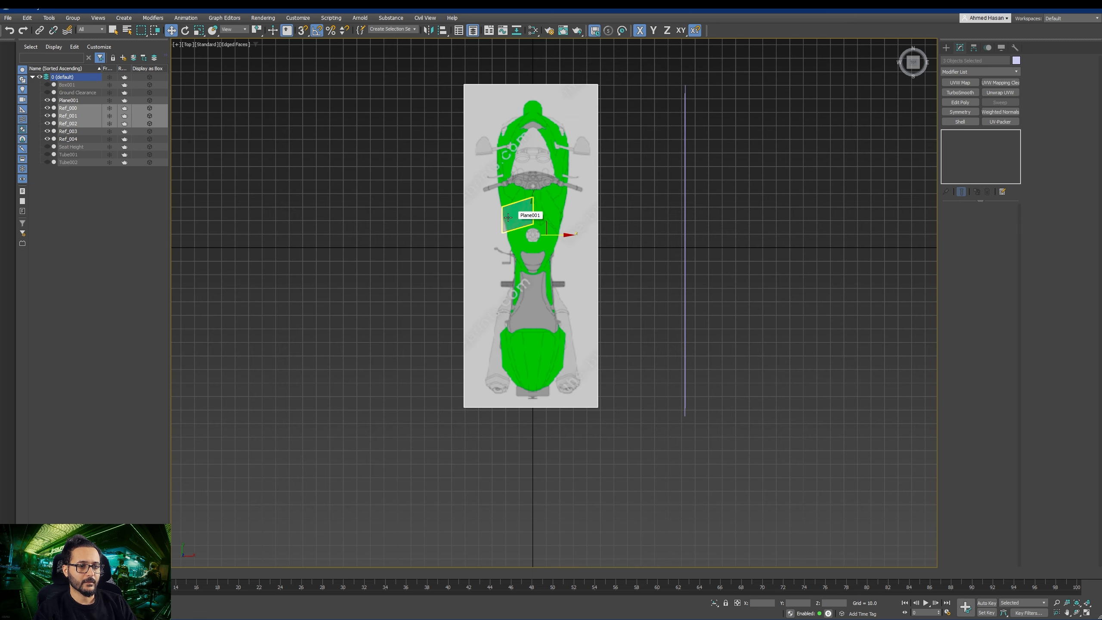
# Step: Edit the tank patch's two outer vertices in the top view so its outer edge follows the tank's outline
pyautogui.click(508, 218)
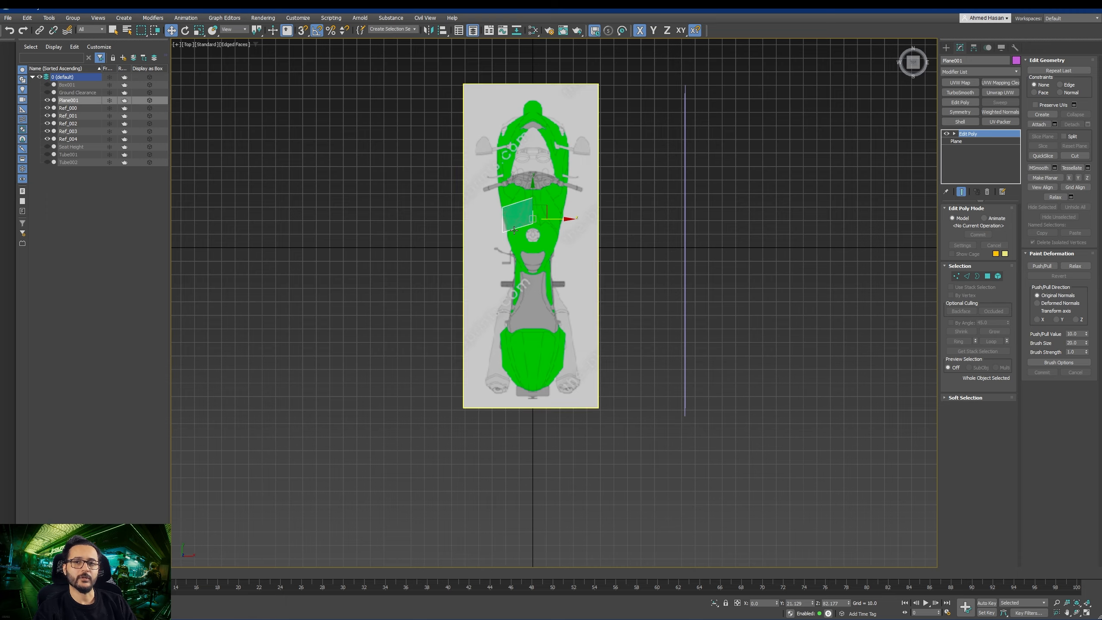
pyautogui.moveTo(514, 230); pyautogui.dragTo(542, 271, button='middle')
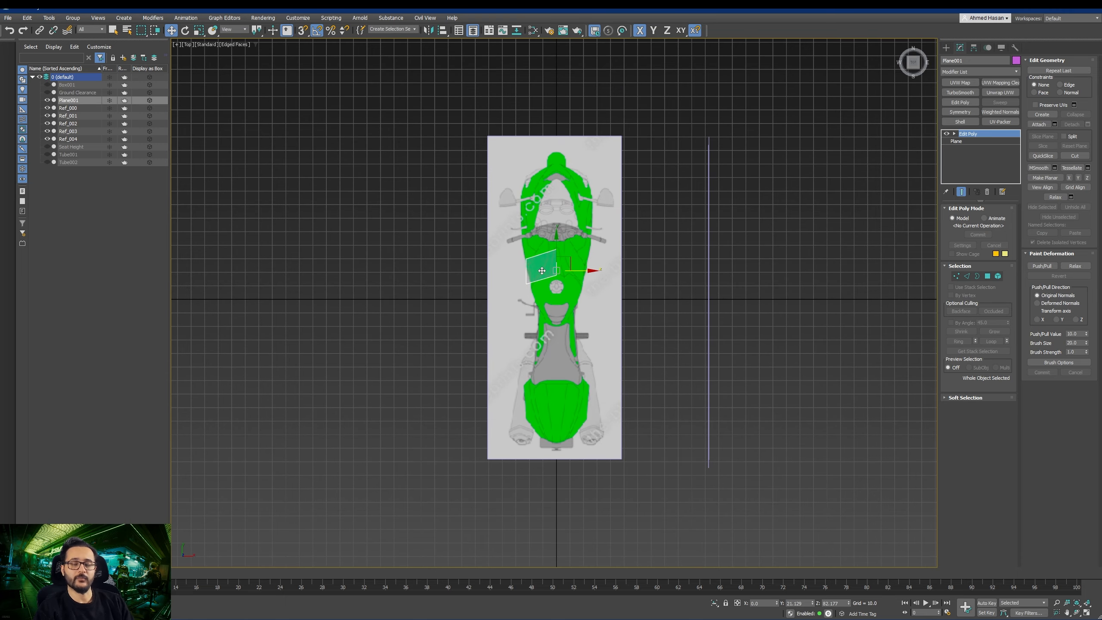
pyautogui.scroll(6, 542, 271)
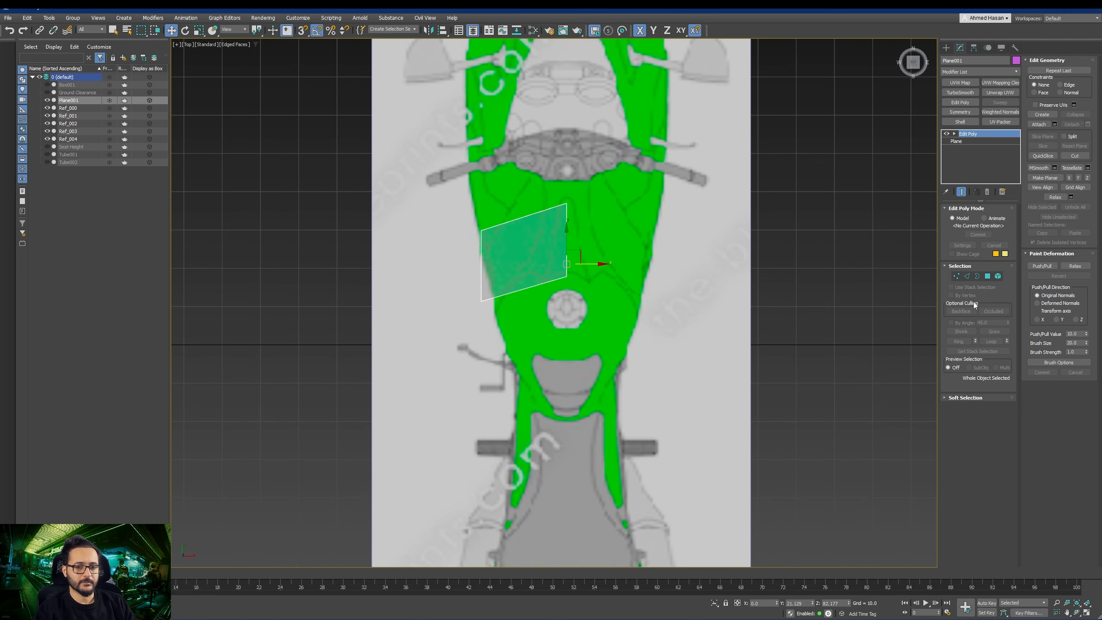
pyautogui.click(956, 275)
pyautogui.scroll(3, 471, 308)
pyautogui.click(486, 299)
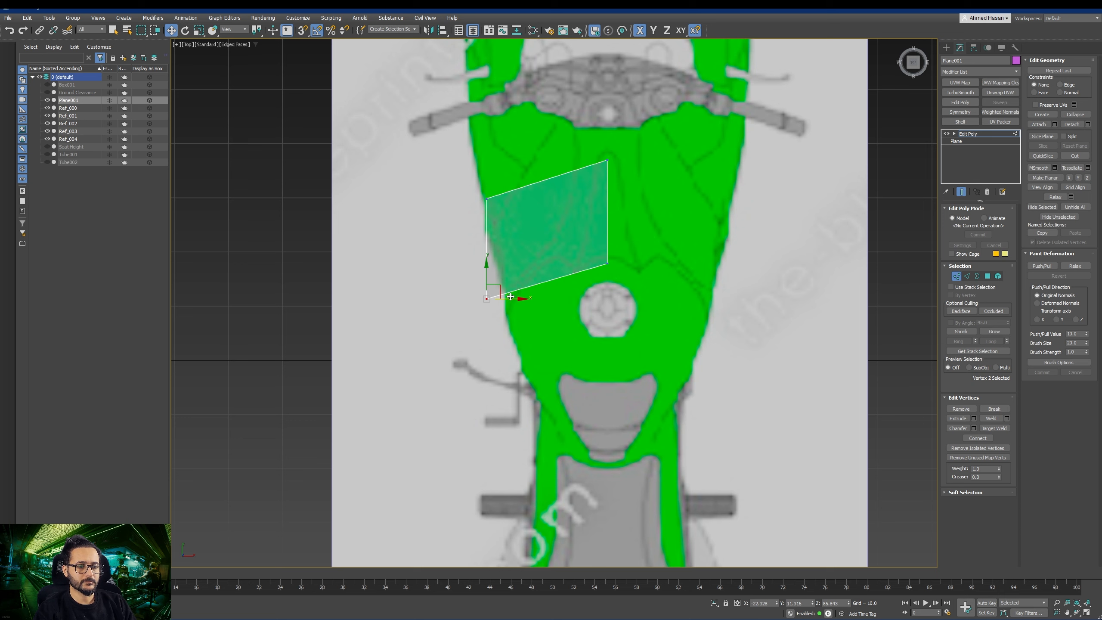
pyautogui.moveTo(510, 297); pyautogui.dragTo(538, 297)
pyautogui.click(488, 199)
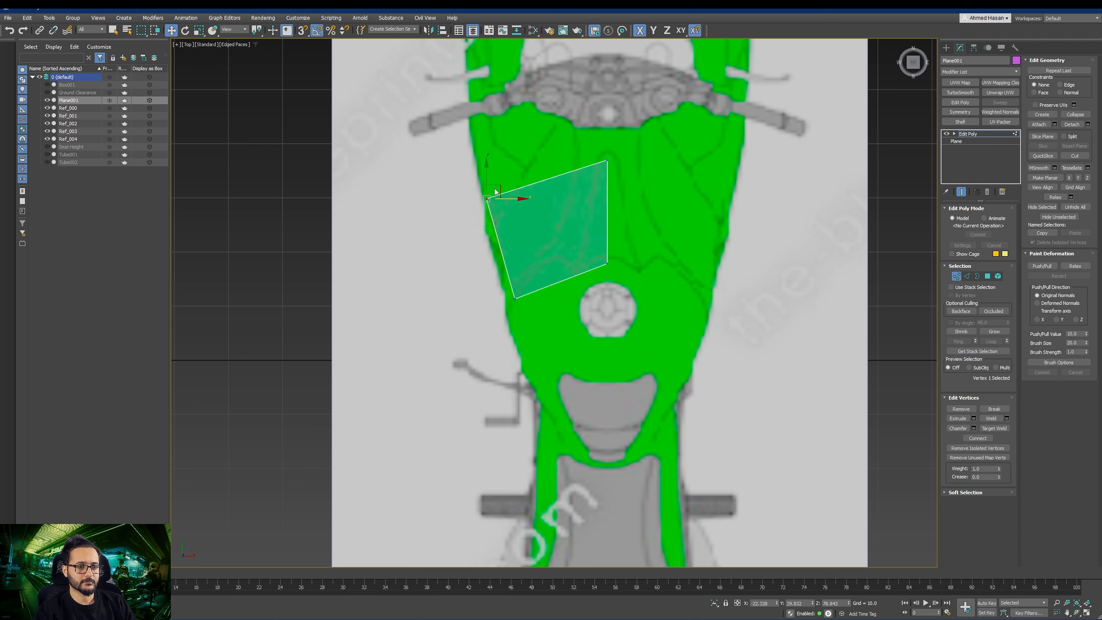
pyautogui.moveTo(503, 205); pyautogui.dragTo(507, 224)
pyautogui.click(515, 298)
pyautogui.moveTo(520, 300); pyautogui.dragTo(513, 312)
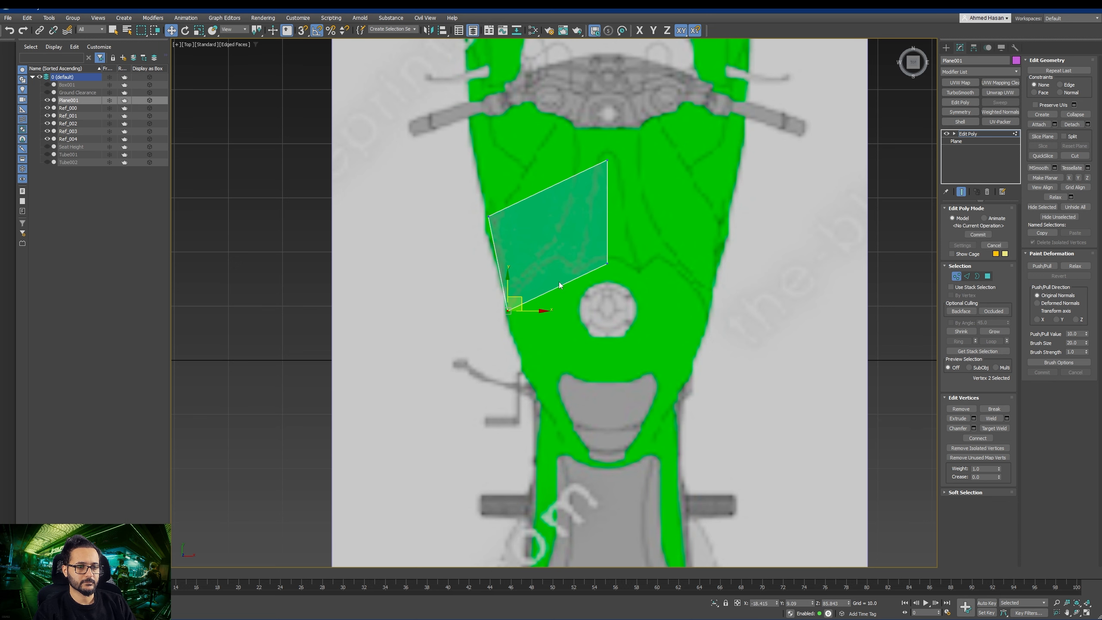
# Step: In the left view, extend the patch's lower edge downward by two polygons over the side fairing and adjust its corner vertices
pyautogui.moveTo(593, 270); pyautogui.dragTo(607, 167)
pyautogui.moveTo(566, 273); pyautogui.dragTo(580, 299, button='middle')
pyautogui.press('p')
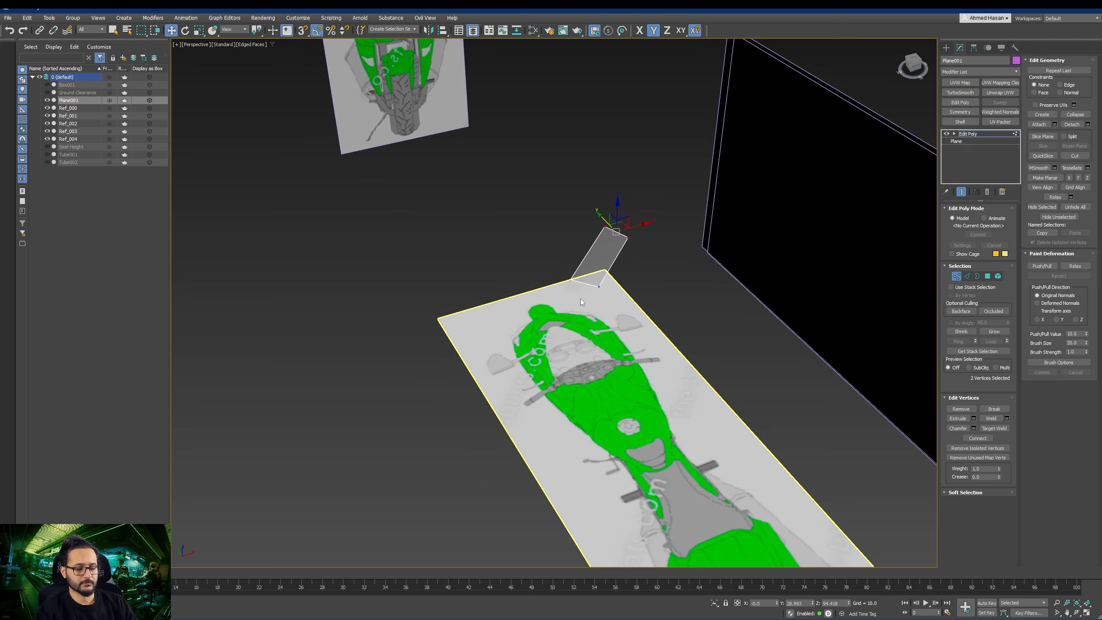
pyautogui.press('l')
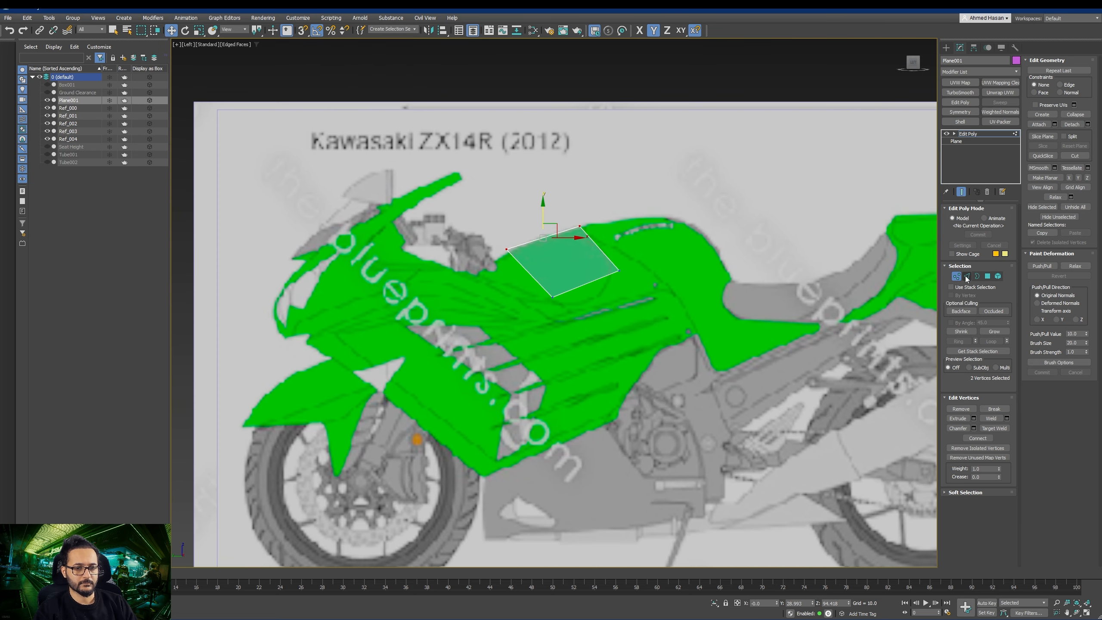
pyautogui.click(967, 277)
pyautogui.click(586, 282)
pyautogui.moveTo(585, 283); pyautogui.dragTo(631, 230, button='middle')
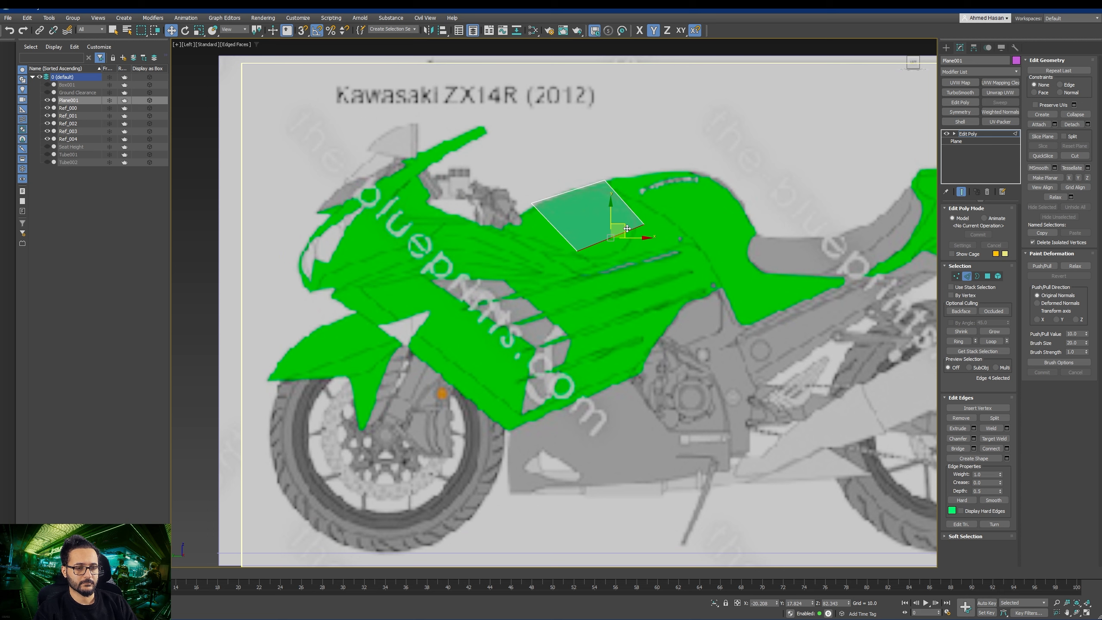
pyautogui.keyDown('shift'); pyautogui.moveTo(627, 228); pyautogui.dragTo(650, 355); pyautogui.keyUp('shift')
pyautogui.press('1')
pyautogui.moveTo(603, 324); pyautogui.dragTo(623, 322, button='middle')
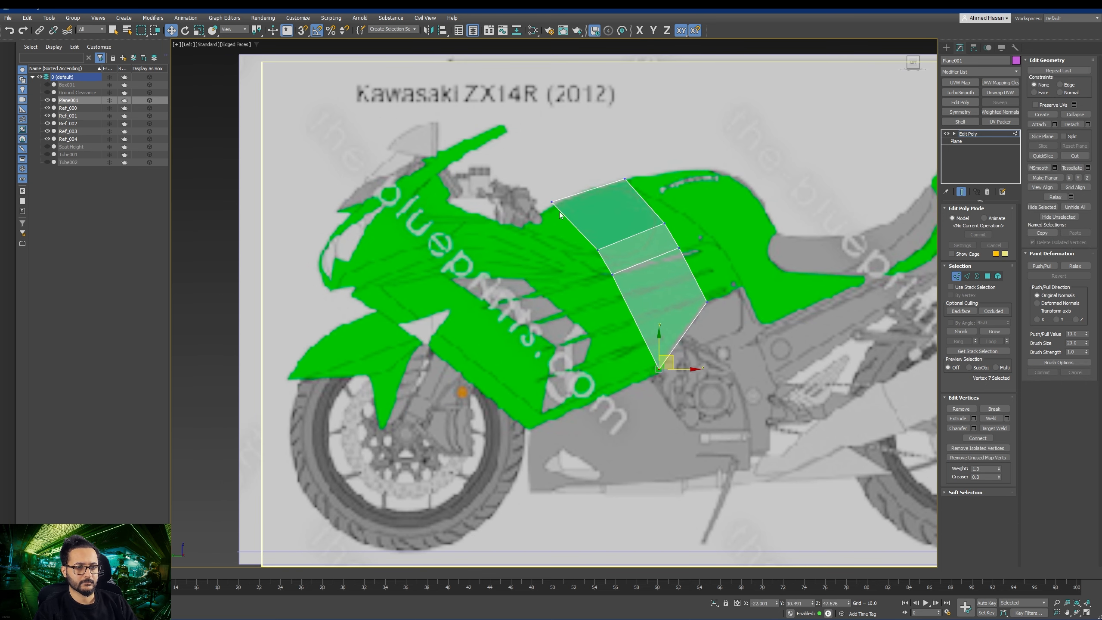
pyautogui.moveTo(542, 211); pyautogui.dragTo(565, 195)
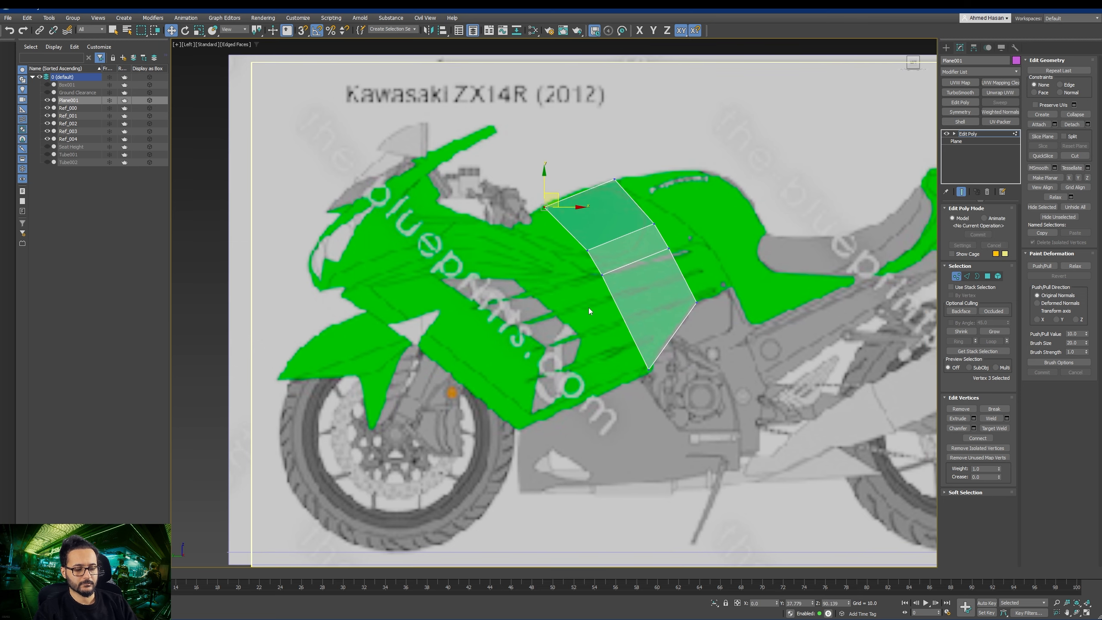
# Step: Leave vertex editing and examine the extended patch's position relative to the reference planes in perspective
pyautogui.press('p')
pyautogui.moveTo(588, 307)
pyautogui.keyDown('alt'); pyautogui.mouseDown(button='middle')
pyautogui.moveTo(546, 323)
pyautogui.moveTo(662, 308)
pyautogui.moveTo(614, 308)
pyautogui.moveTo(591, 329)
pyautogui.moveTo(591, 346)
pyautogui.moveTo(607, 309)
pyautogui.mouseUp(button='middle'); pyautogui.keyUp('alt')
pyautogui.scroll(3, 607, 309)
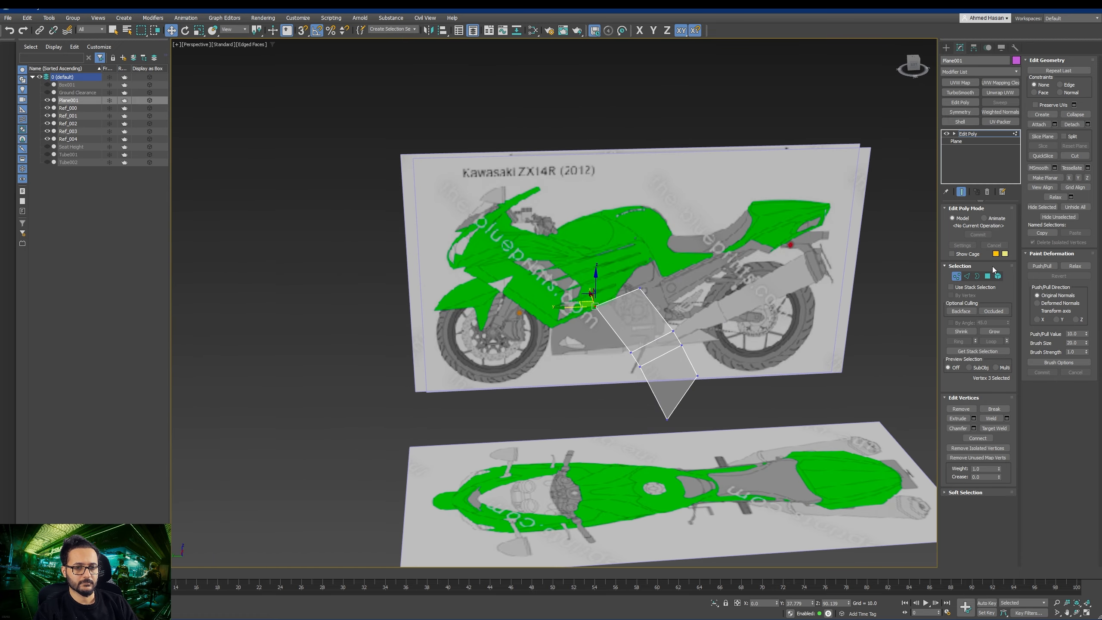
pyautogui.click(956, 277)
pyautogui.scroll(-4, 649, 321)
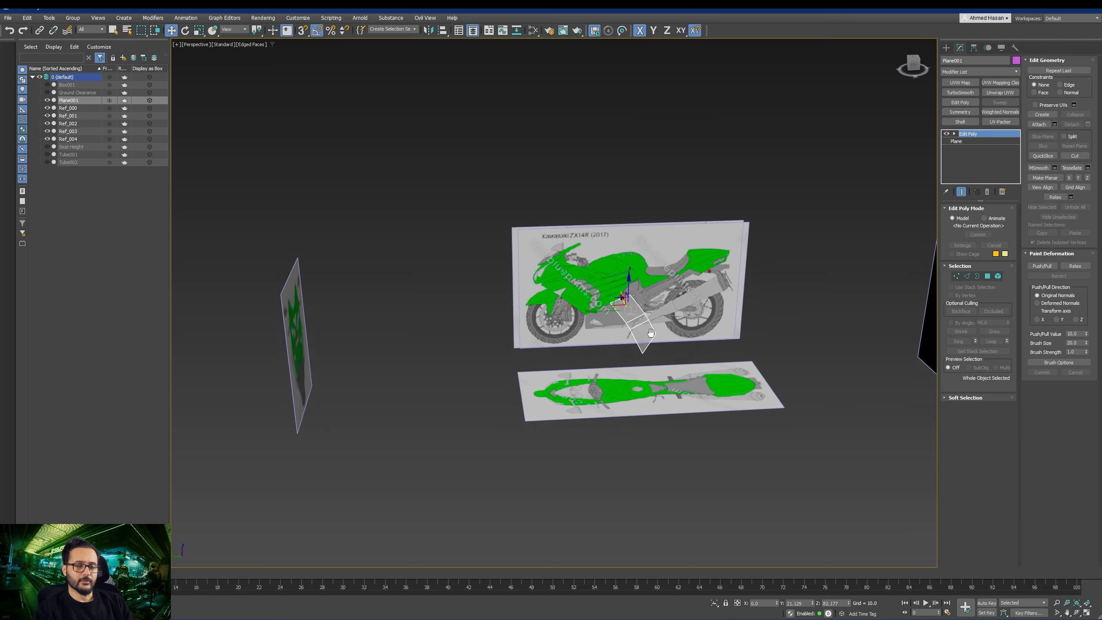
pyautogui.keyDown('alt'); pyautogui.moveTo(636, 327); pyautogui.dragTo(581, 325, button='middle'); pyautogui.keyUp('alt')
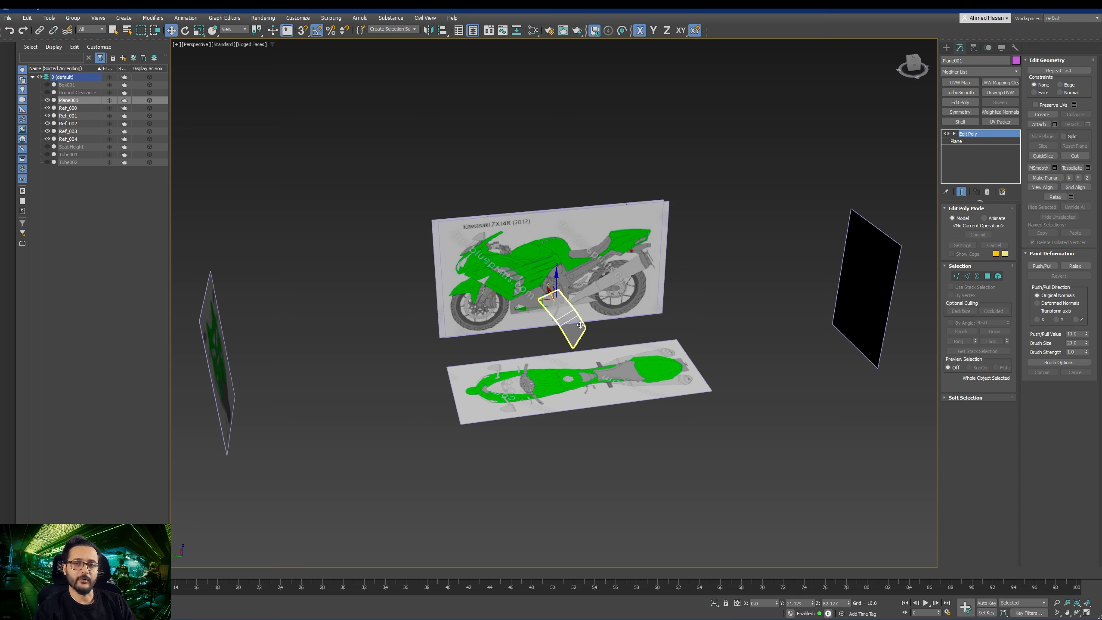
pyautogui.moveTo(509, 341); pyautogui.dragTo(571, 283, button='middle')
pyautogui.scroll(-2, 608, 332)
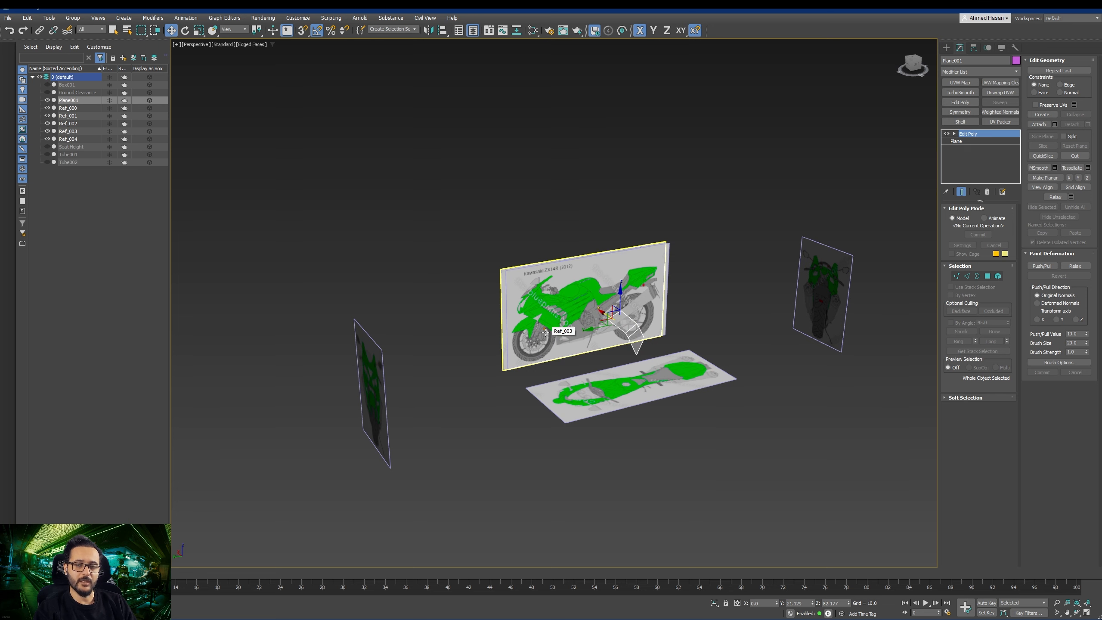
pyautogui.scroll(4, 546, 329)
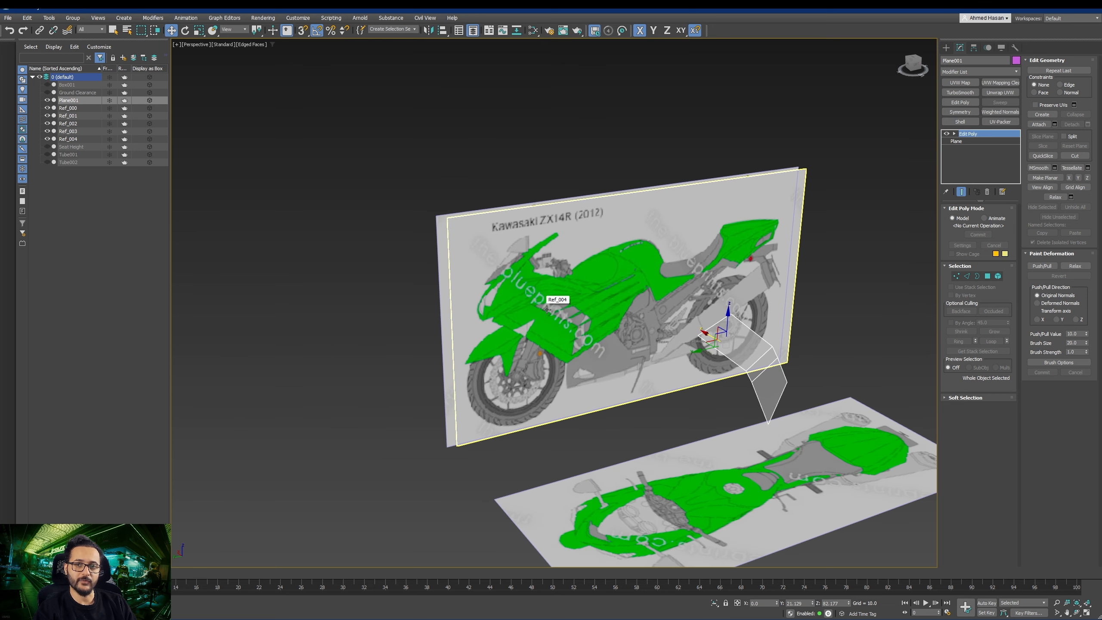
pyautogui.moveTo(624, 362); pyautogui.dragTo(474, 323, button='middle')
pyautogui.scroll(-4, 579, 371)
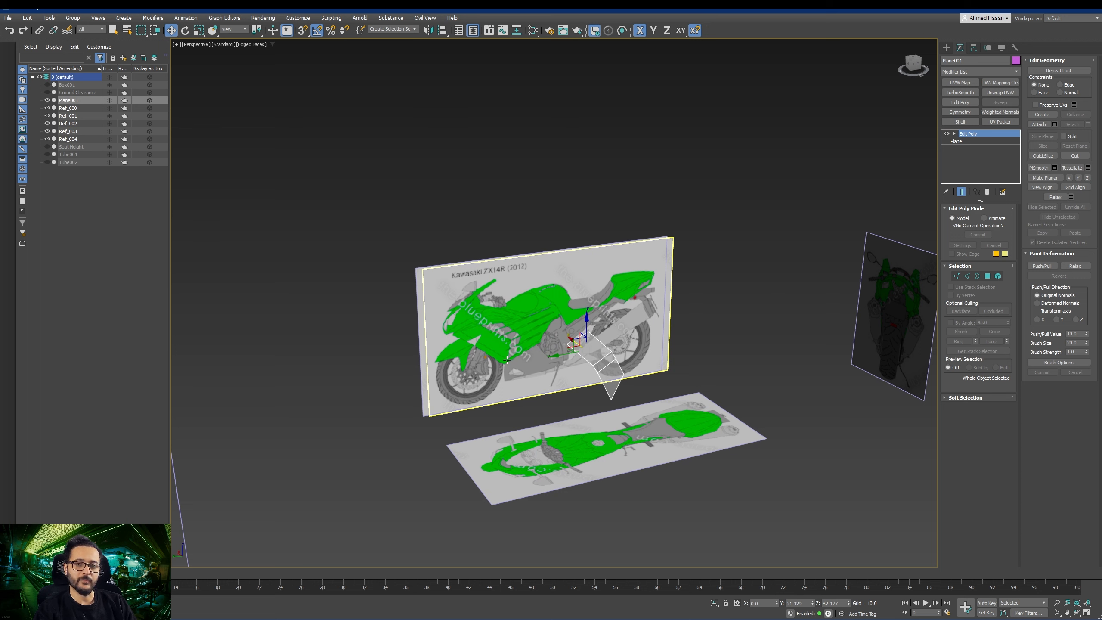
pyautogui.keyDown('alt'); pyautogui.moveTo(507, 359); pyautogui.dragTo(447, 334, button='middle'); pyautogui.keyUp('alt')
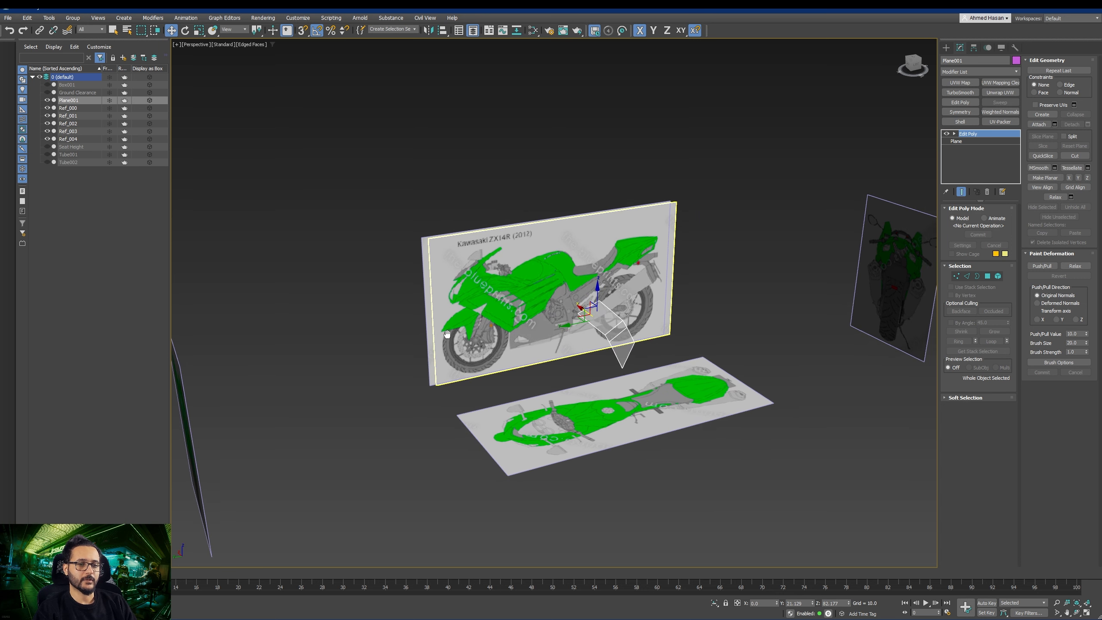